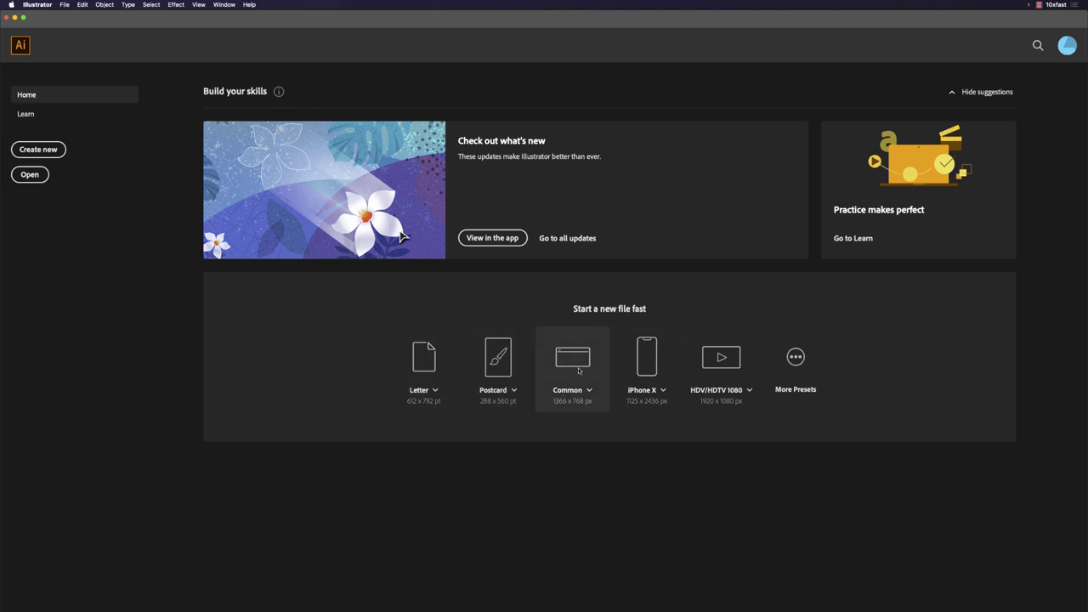
Step: Create a new document from the Common 1366 x 768 px preset and use the reset Essentials Classic workspace
click(579, 370)
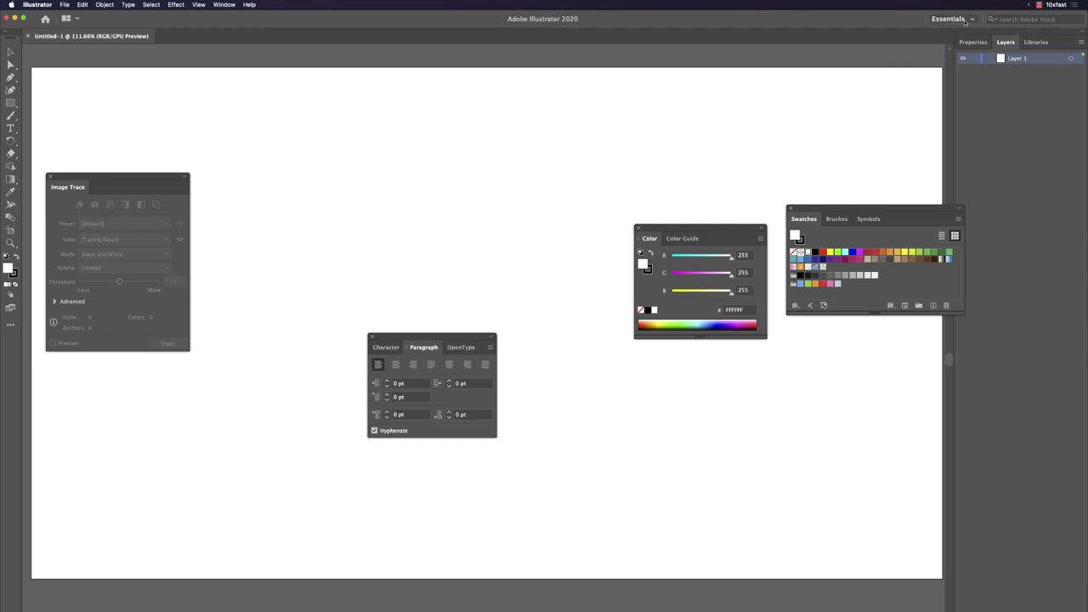
click(965, 20)
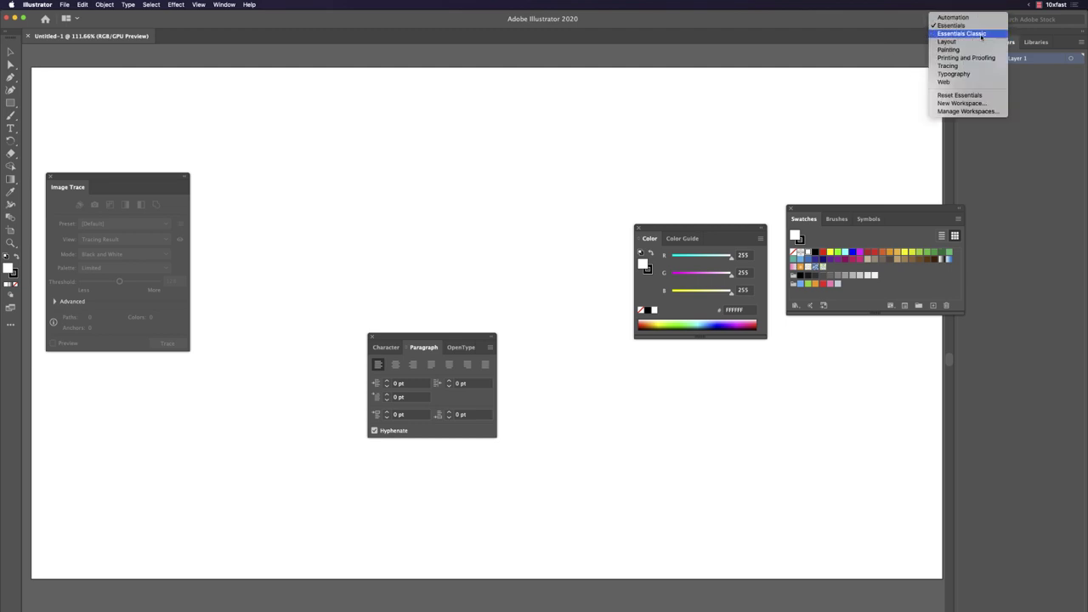
click(981, 34)
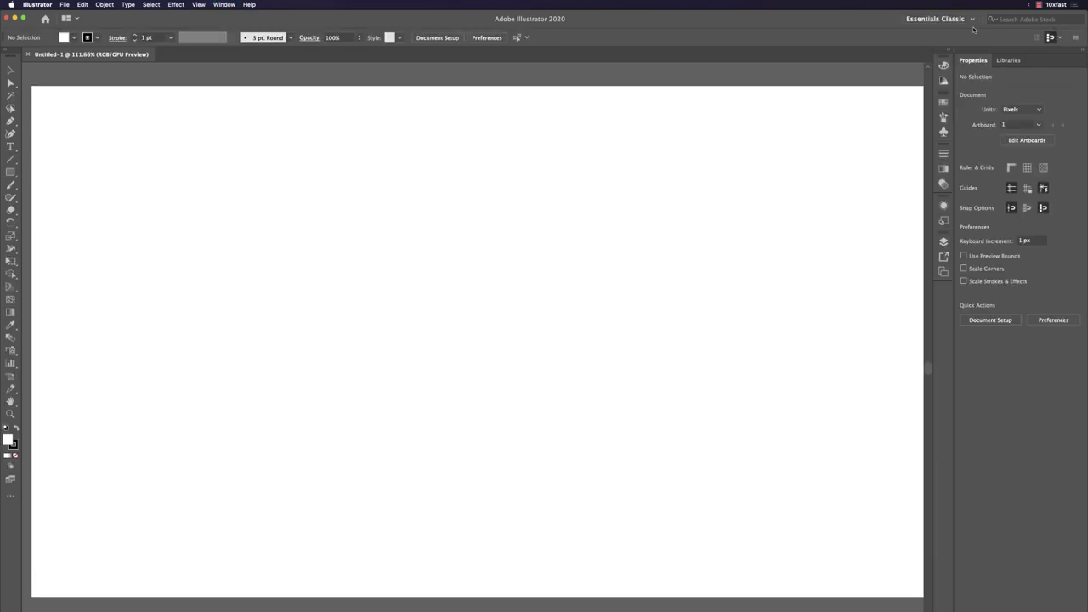
click(971, 18)
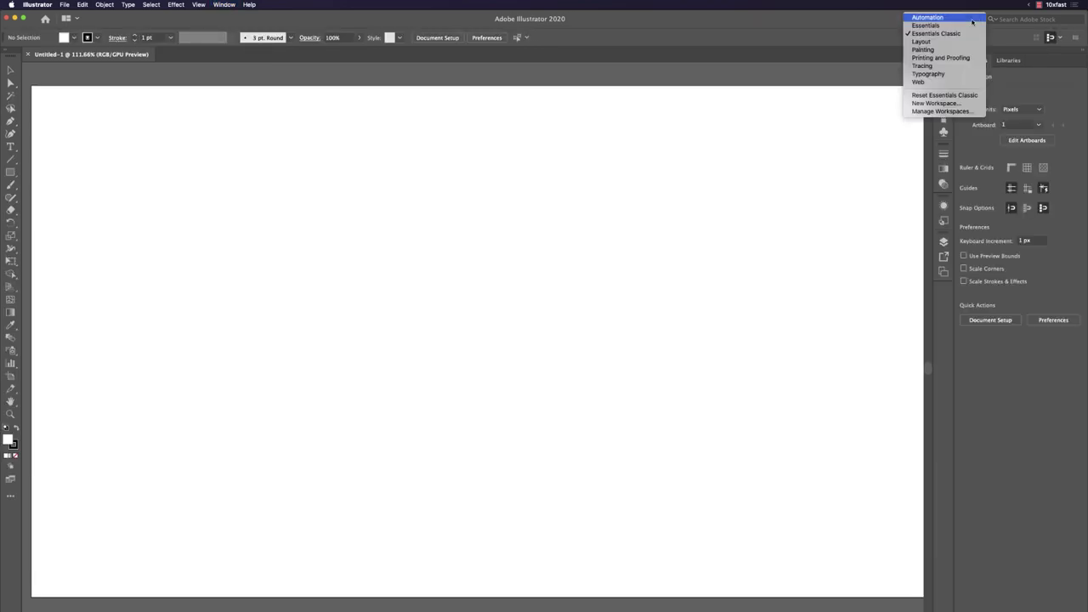
click(959, 96)
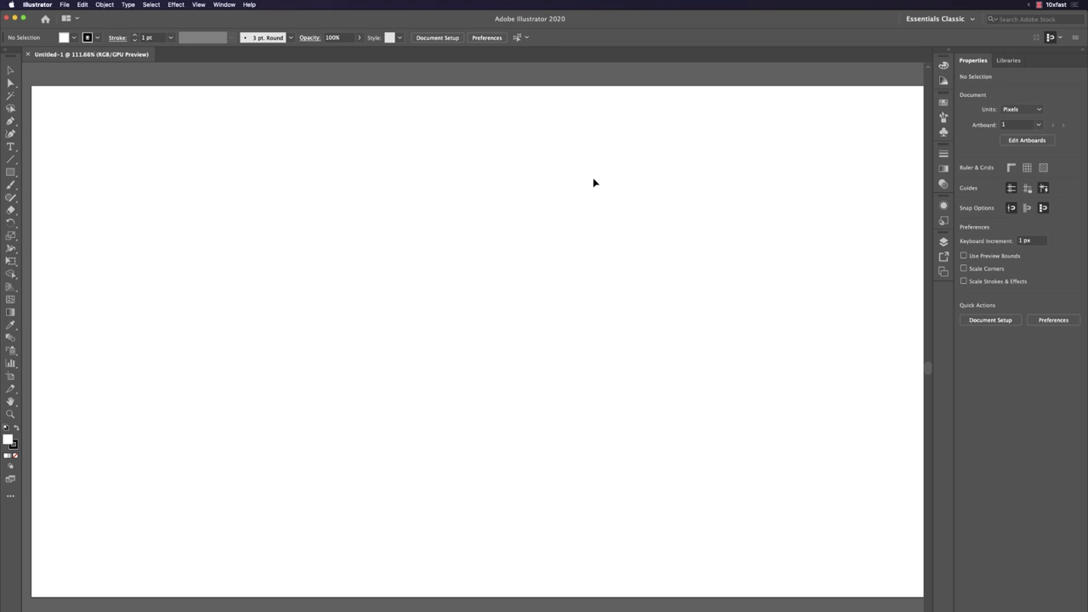
key(l)
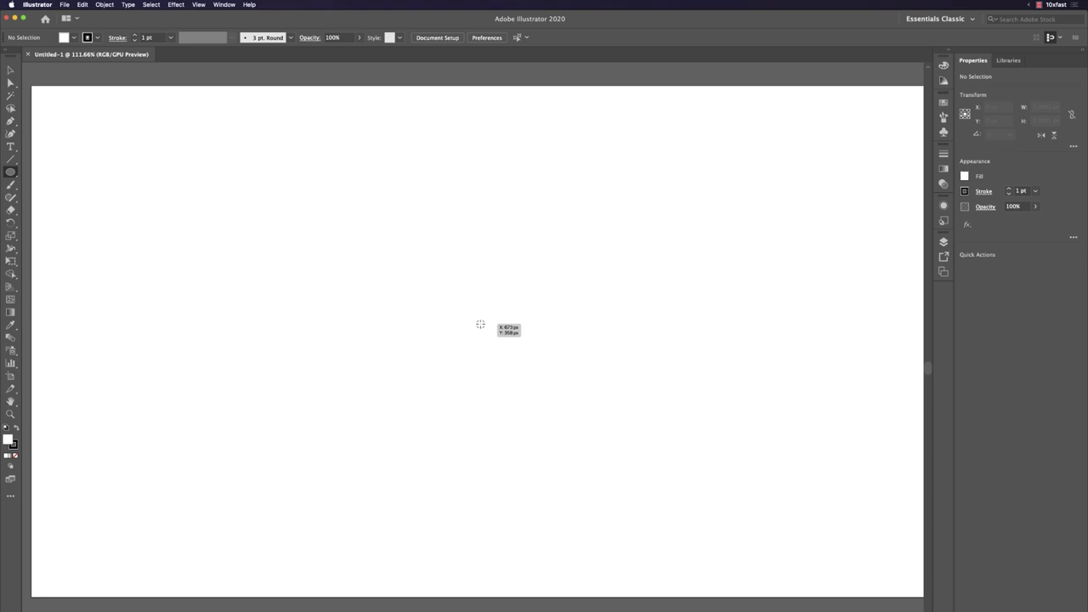
drag(480, 324, 668, 439)
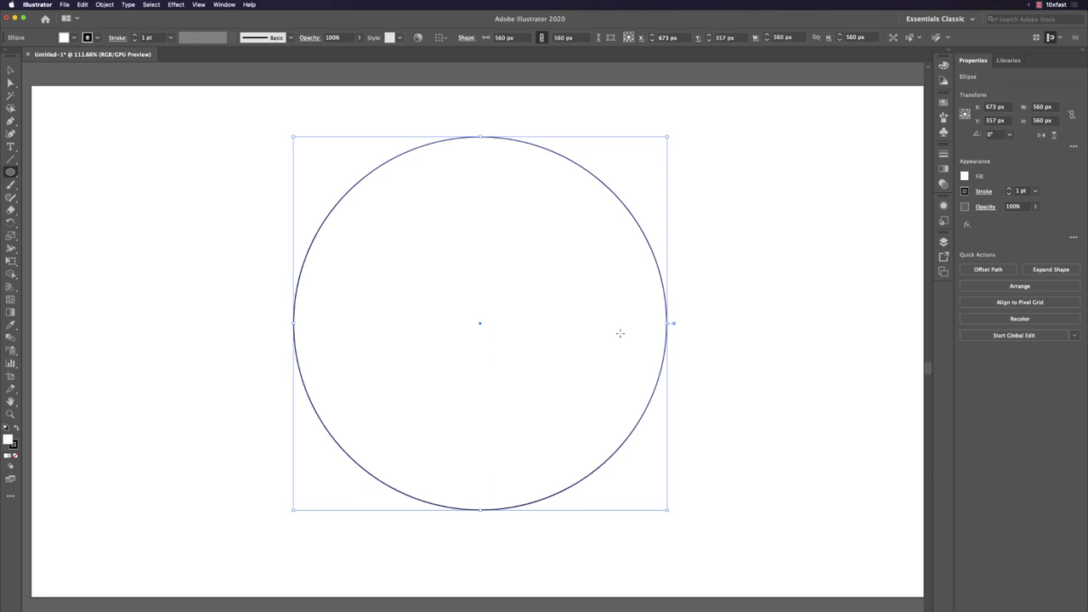
key(Delete)
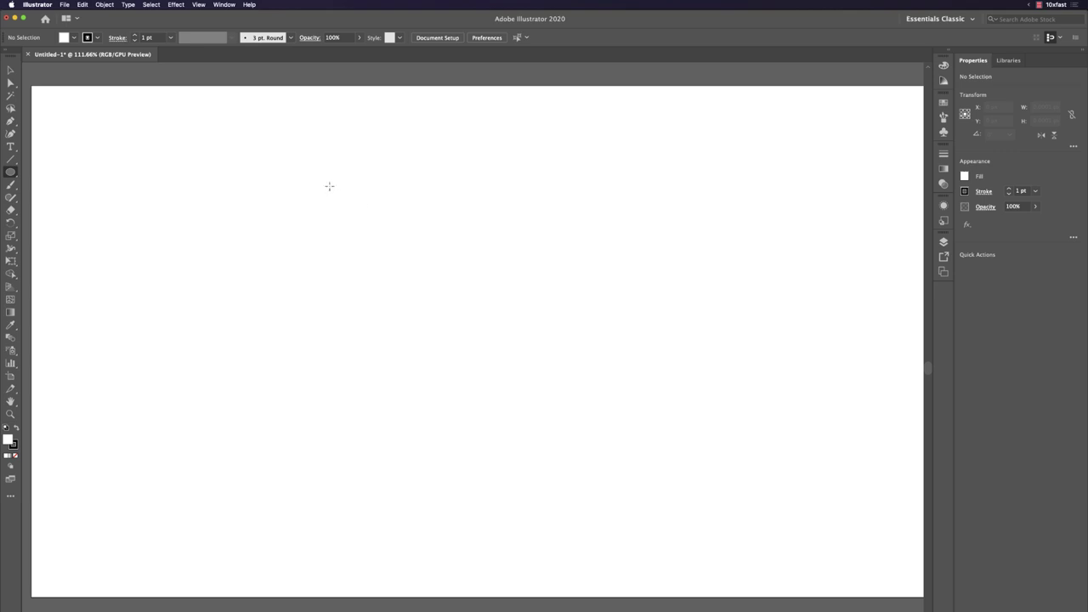
drag(300, 170, 690, 414)
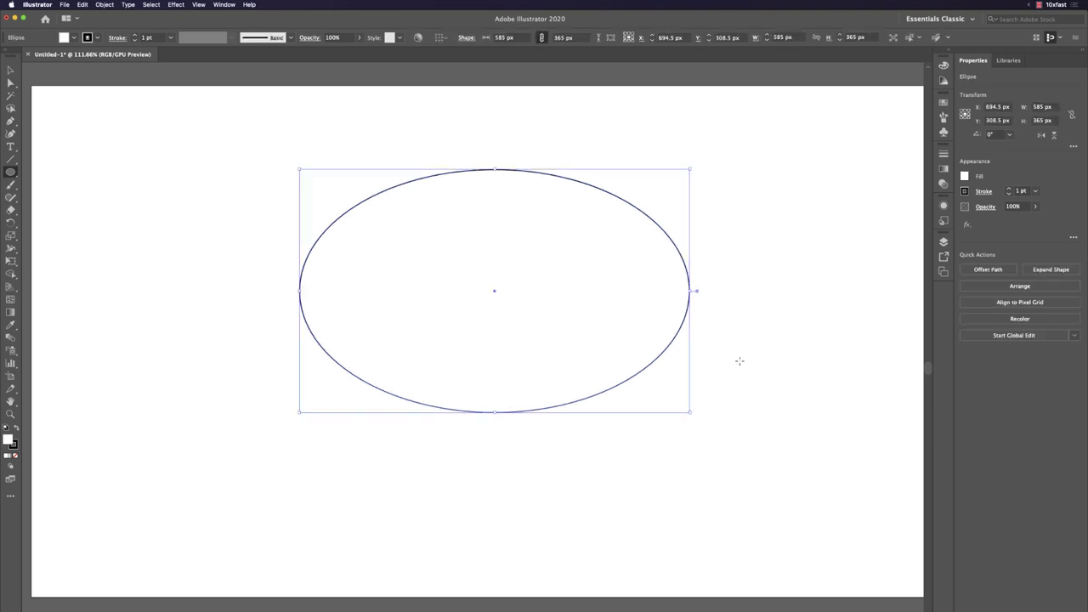
key(Delete)
Step: Draw a circle about 274 px in diameter near the upper middle of the artboard
drag(363, 187, 544, 372)
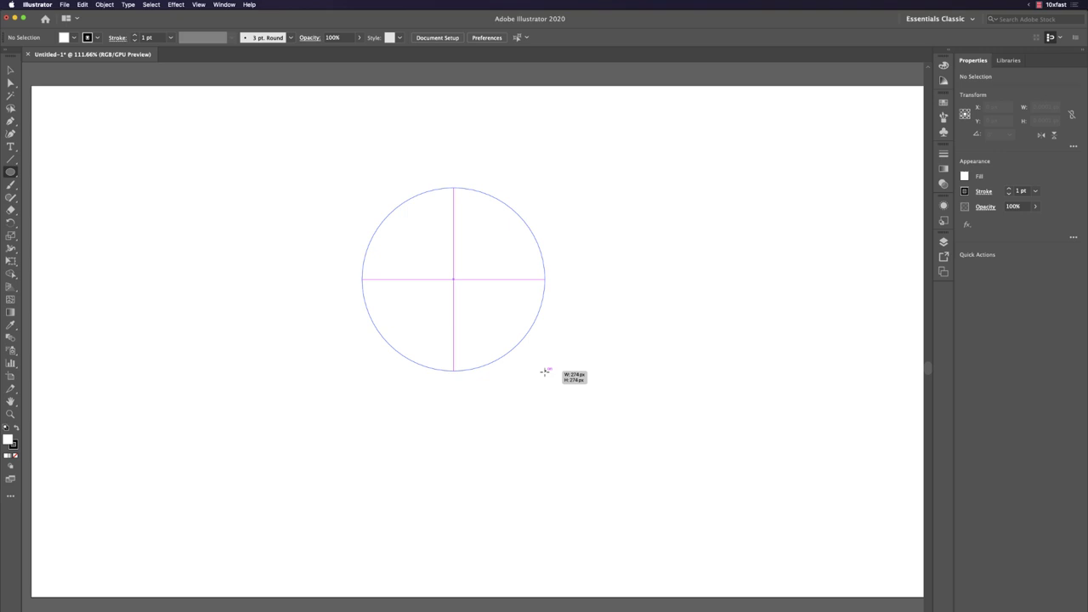
drag(545, 372, 545, 372)
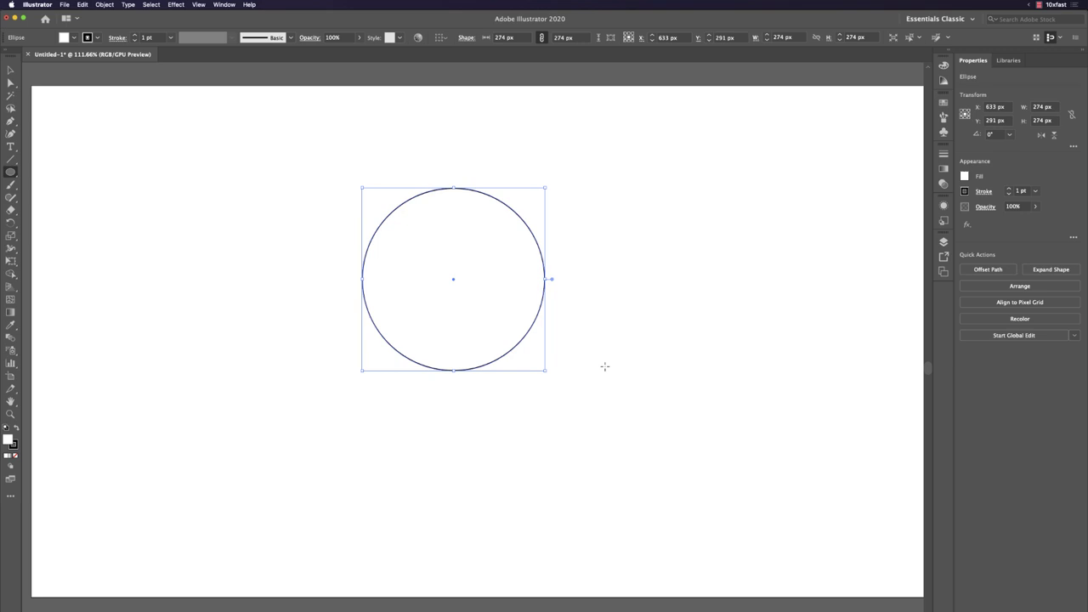
Step: Show the Color controls, undock them beside the circle, and enlarge the colour spectrum
key(F6)
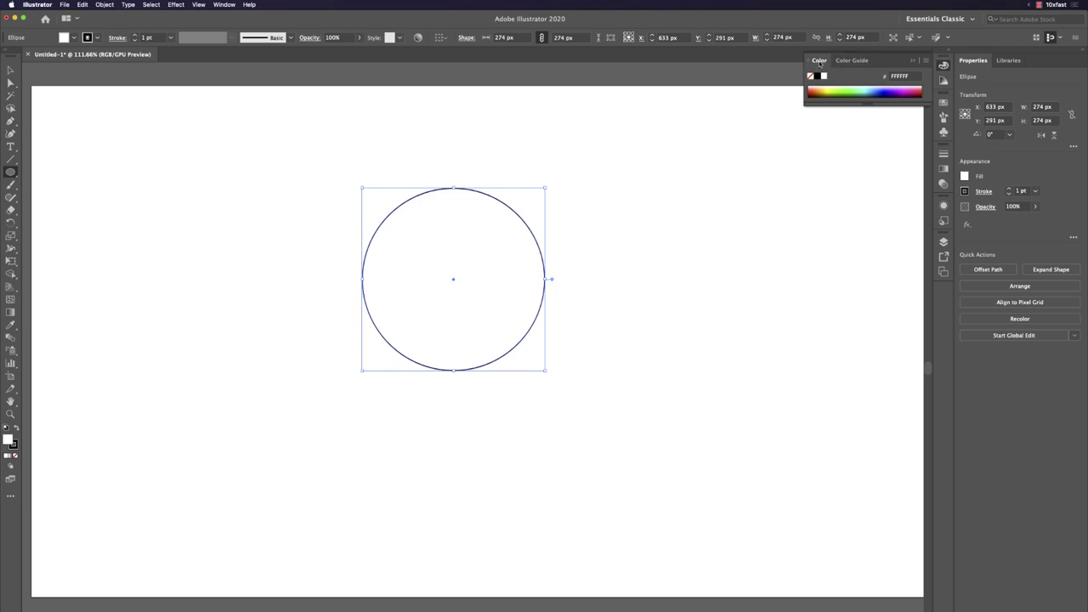
drag(820, 62, 587, 196)
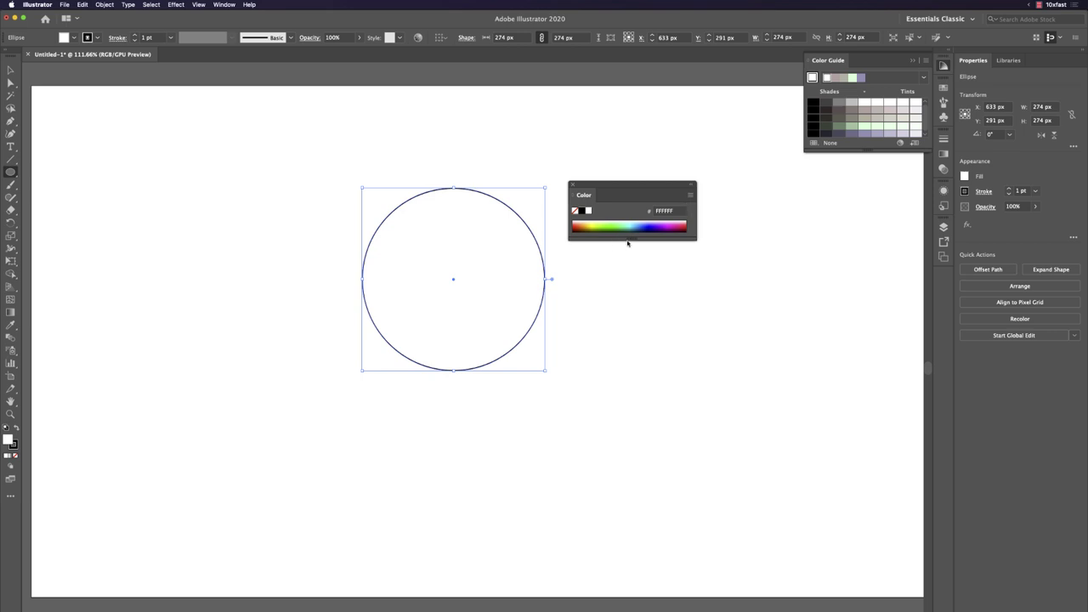
drag(629, 240, 636, 372)
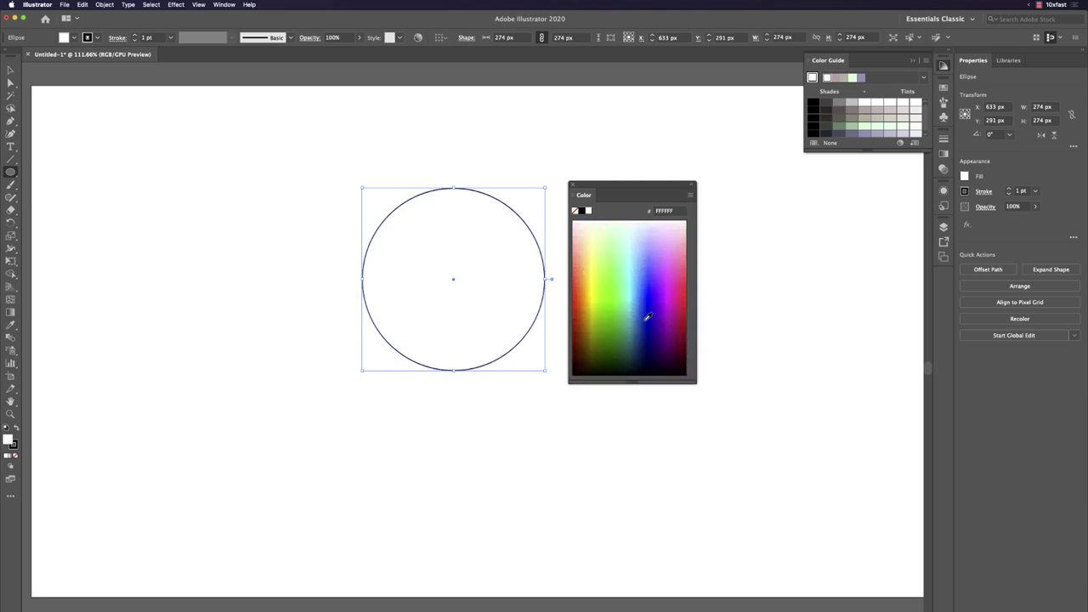
drag(635, 184, 680, 172)
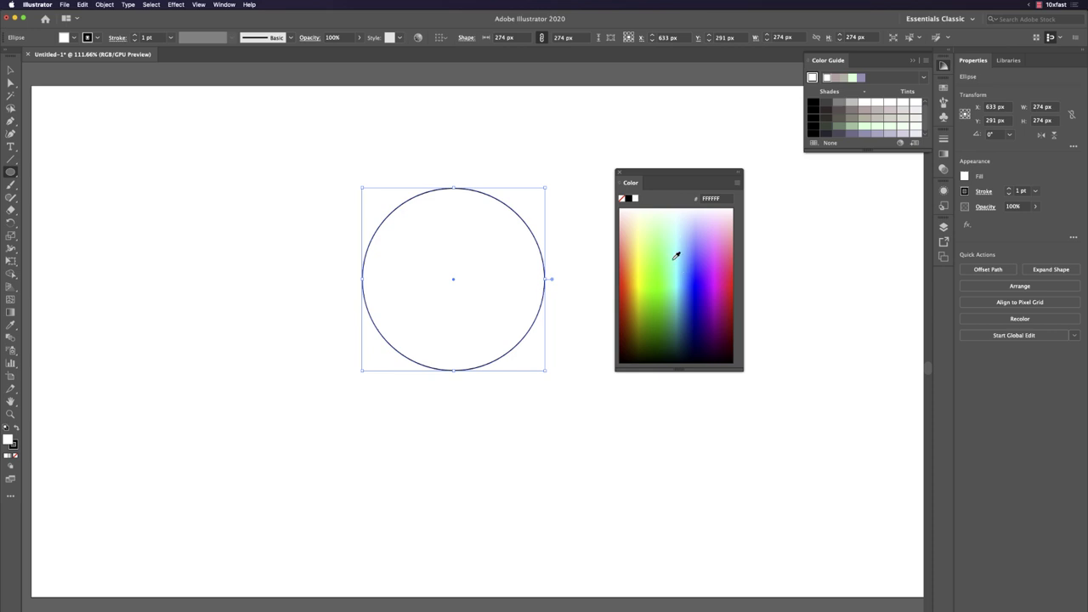
Step: Try several spectrum colours on the circle, including yellow, a pink stroke and purple, and settle on a blue fill
click(690, 271)
click(657, 250)
click(651, 289)
click(646, 260)
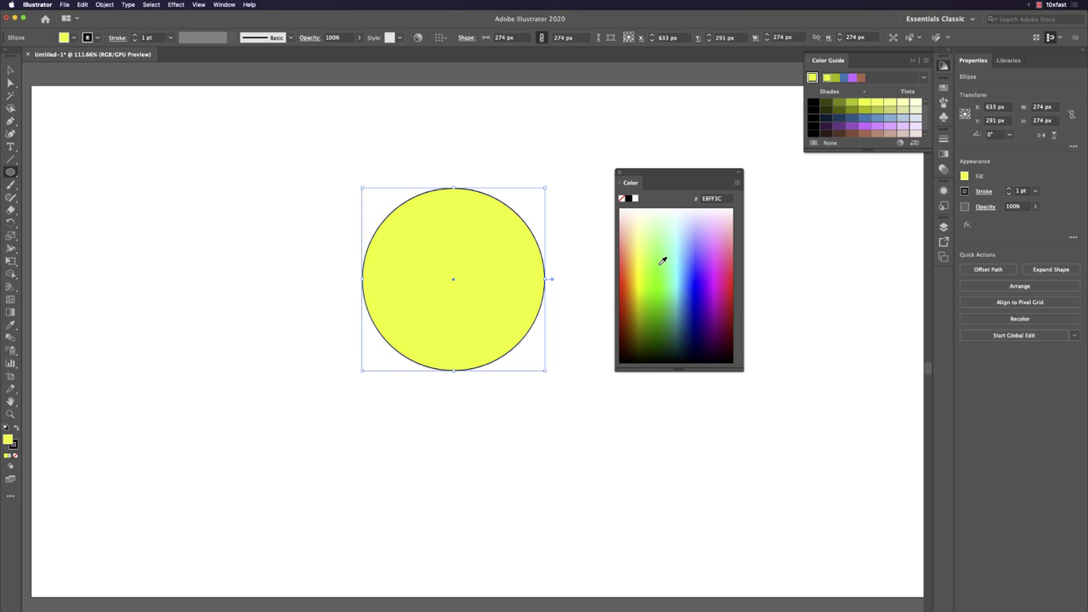
click(703, 273)
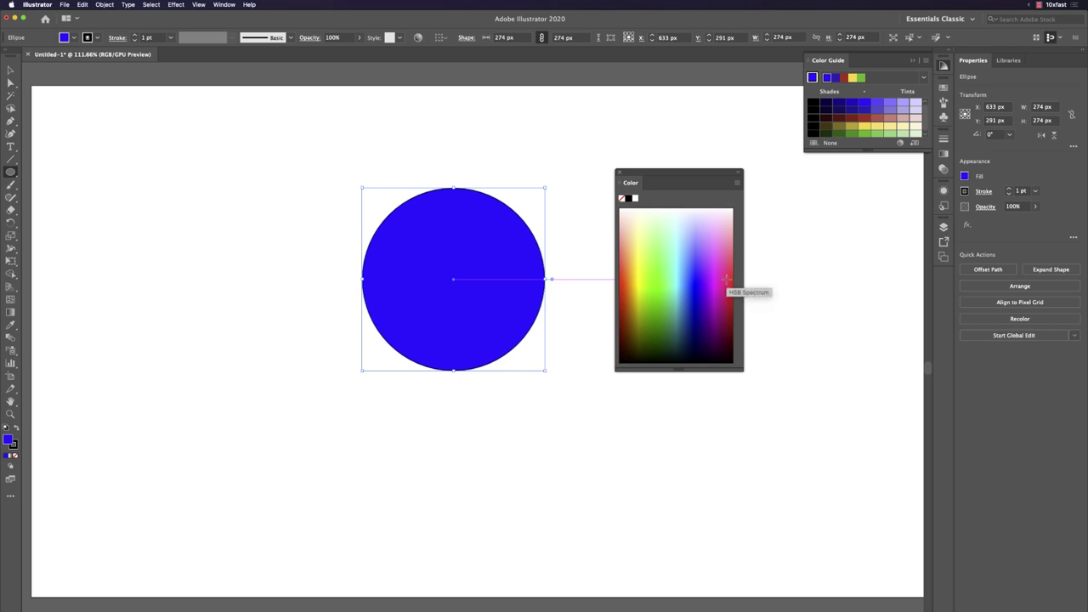
click(728, 277)
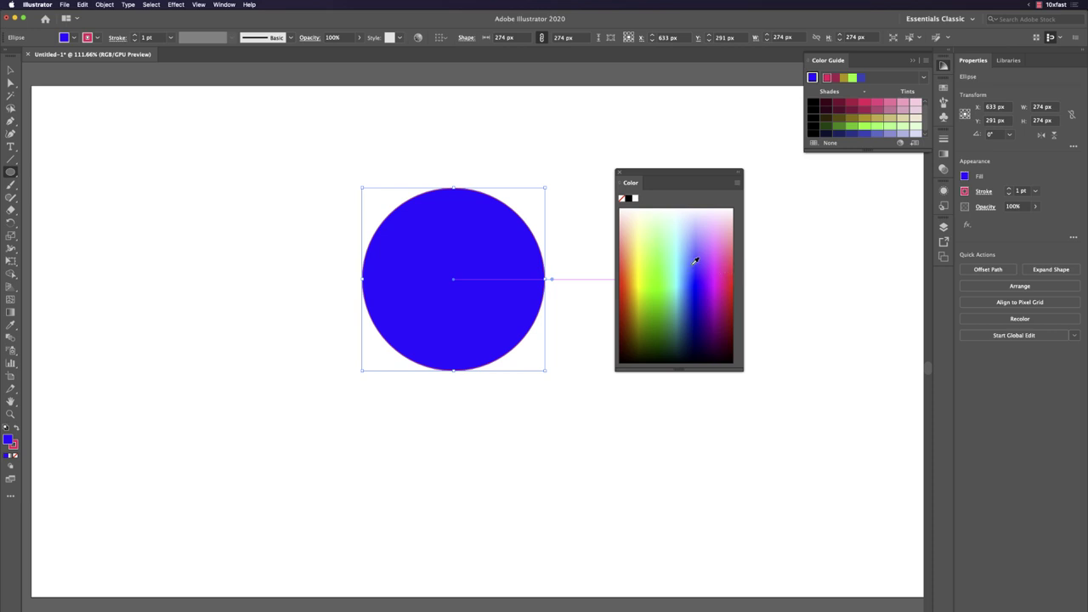
click(700, 253)
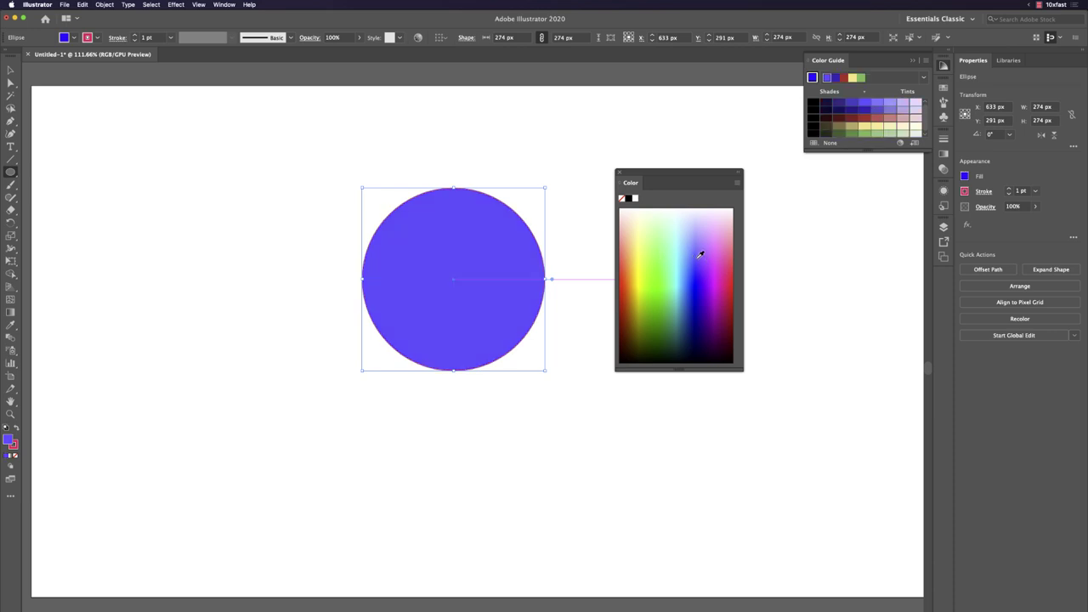
click(707, 279)
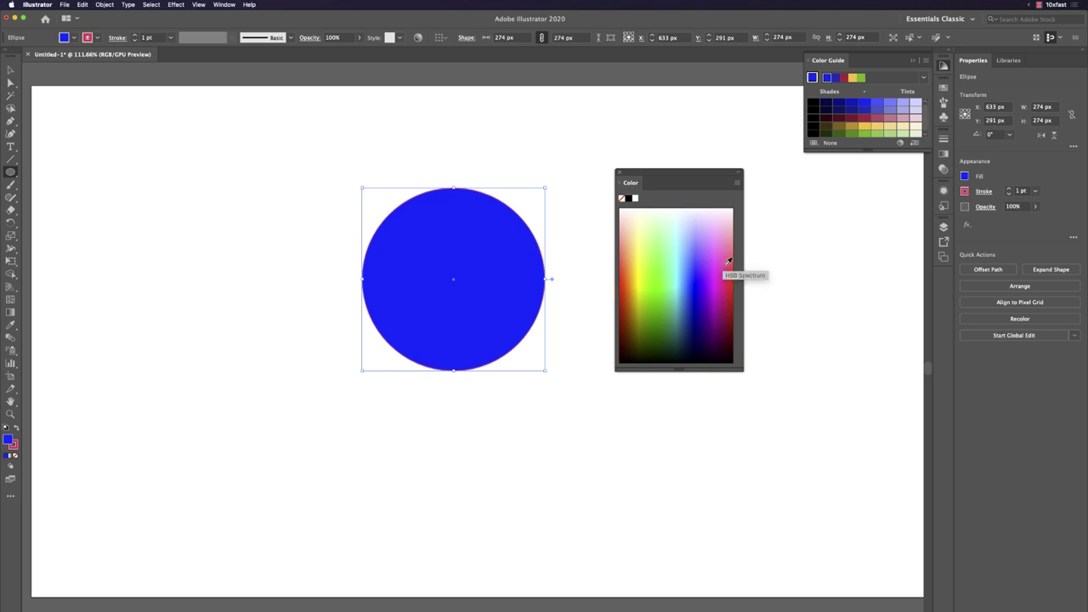
Step: Try different stroke colours on the circle and settle on light green
click(726, 276)
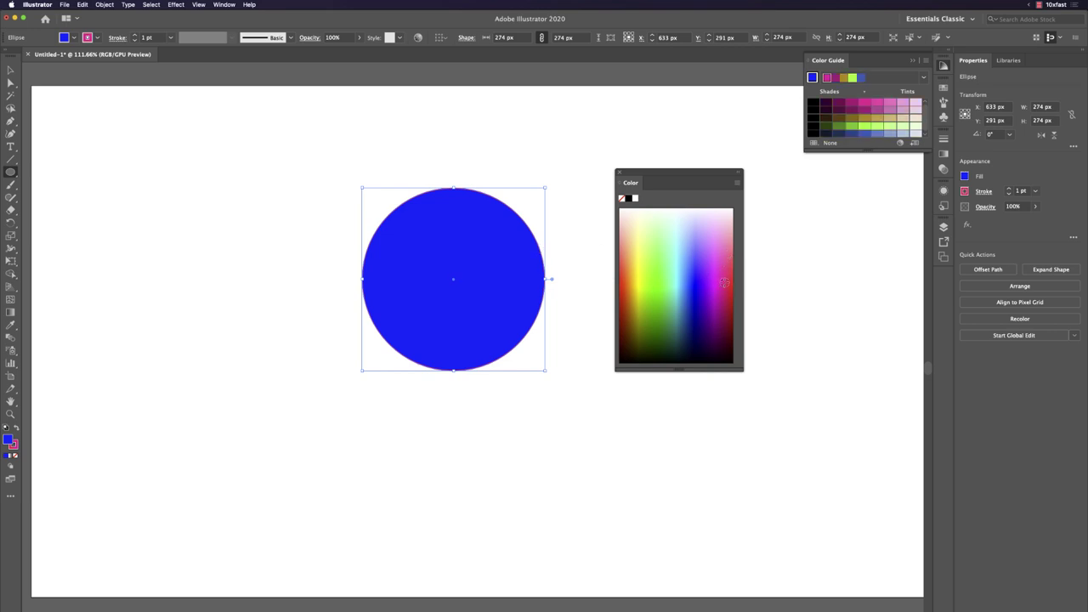
click(724, 282)
click(681, 284)
click(651, 287)
click(654, 253)
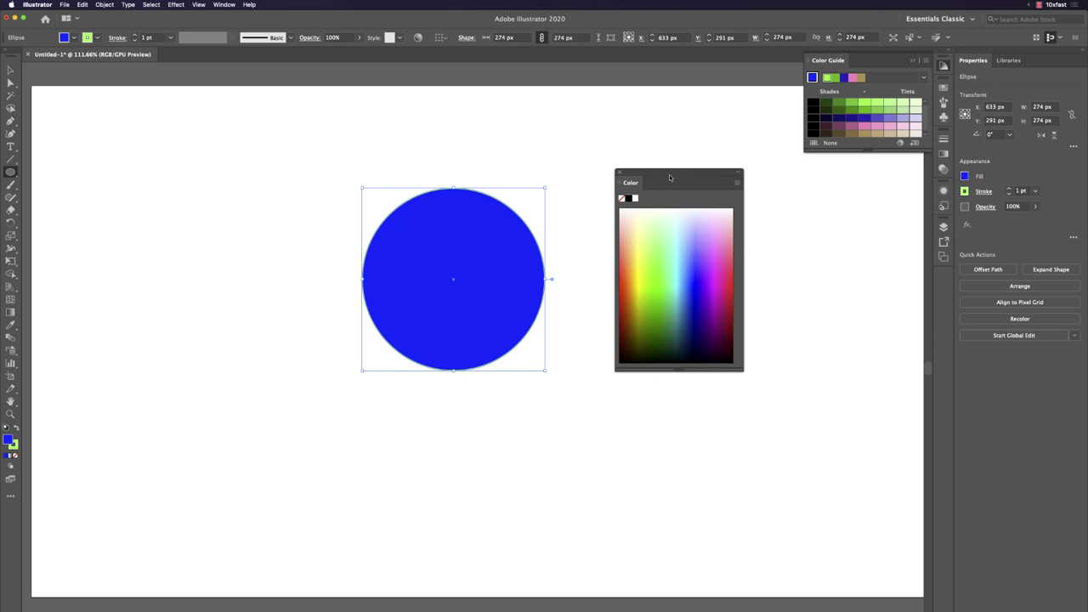
Step: Show the circle's Appearance attributes in an enlarged floating panel below the repositioned colour spectrum
drag(669, 177, 624, 124)
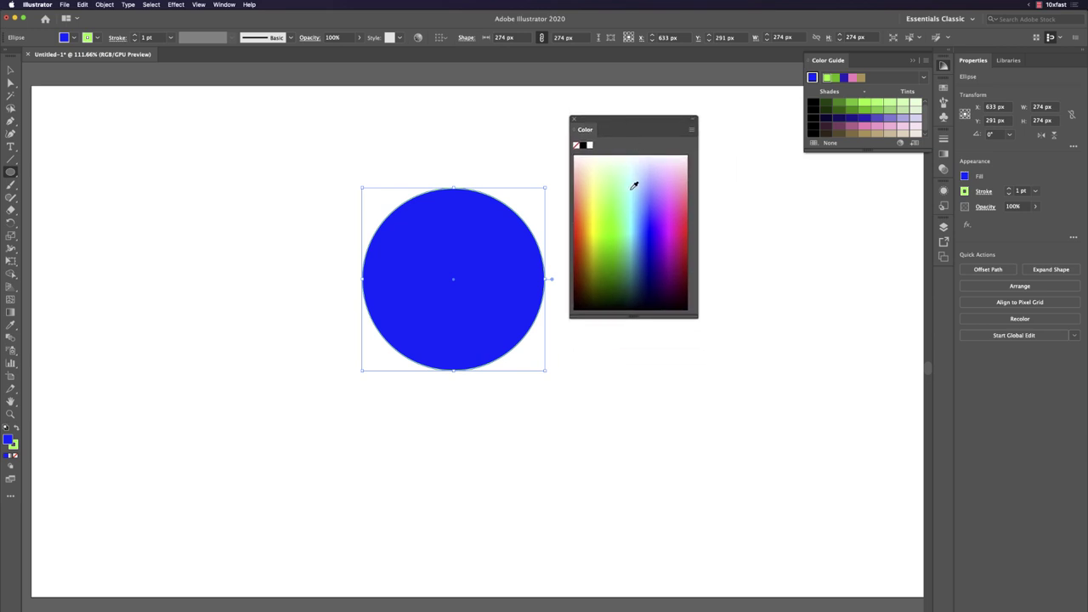
key(shift+F6)
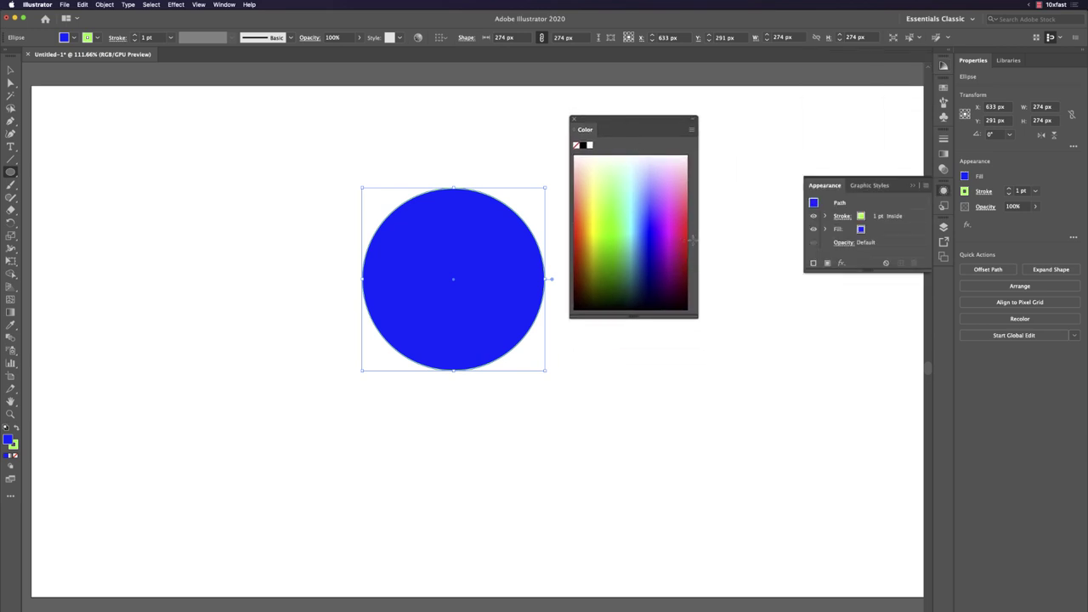
drag(828, 187, 658, 237)
drag(759, 322, 770, 427)
drag(695, 228, 681, 293)
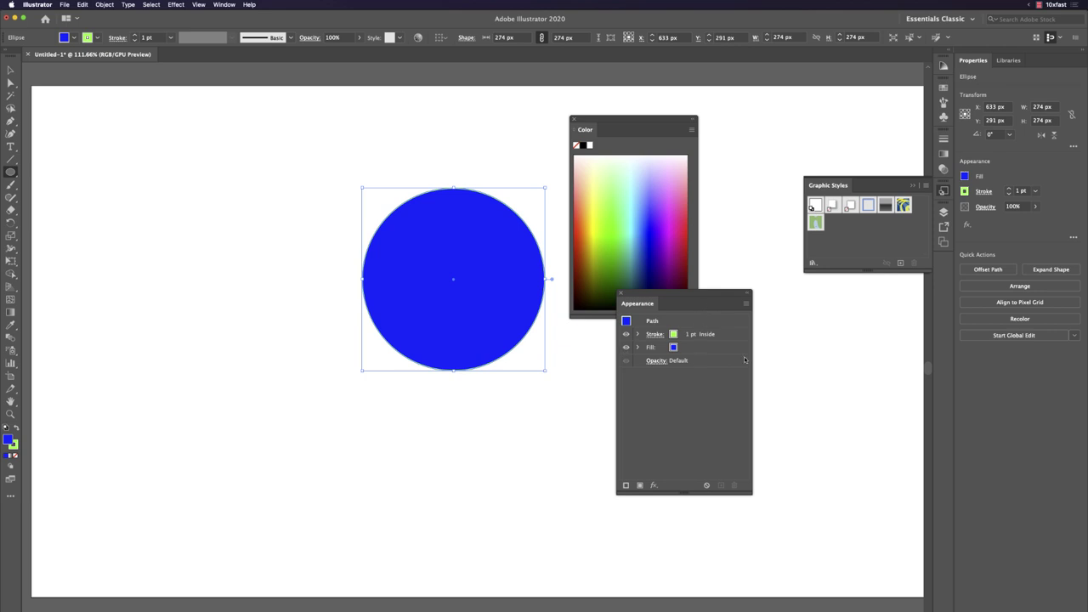
Step: Increase the circle's stroke weight to 12 pt
click(728, 340)
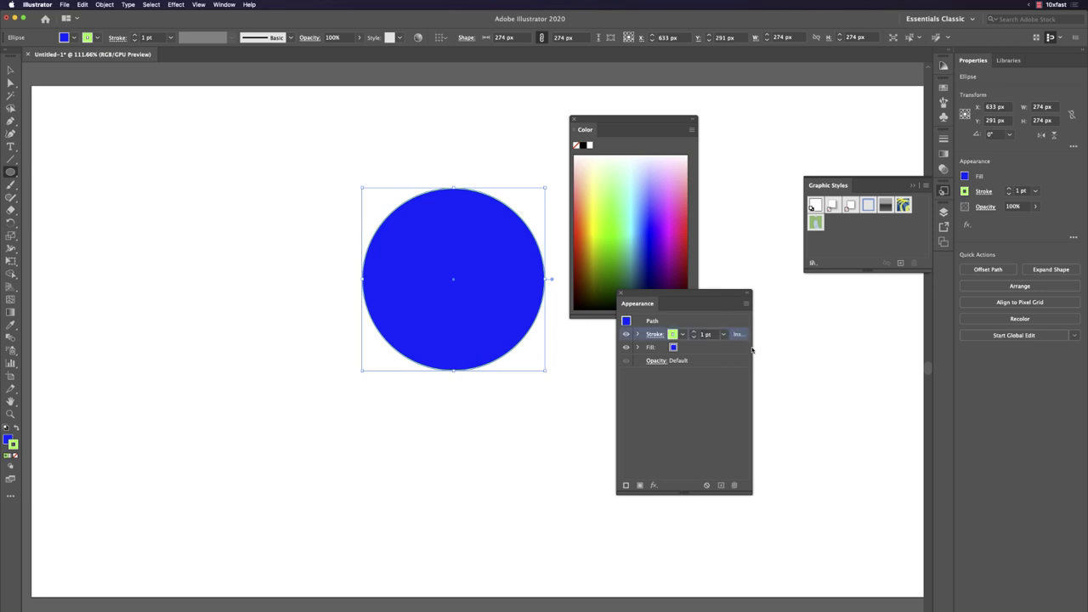
click(694, 331)
click(693, 332)
click(694, 331)
click(694, 332)
click(694, 331)
click(693, 332)
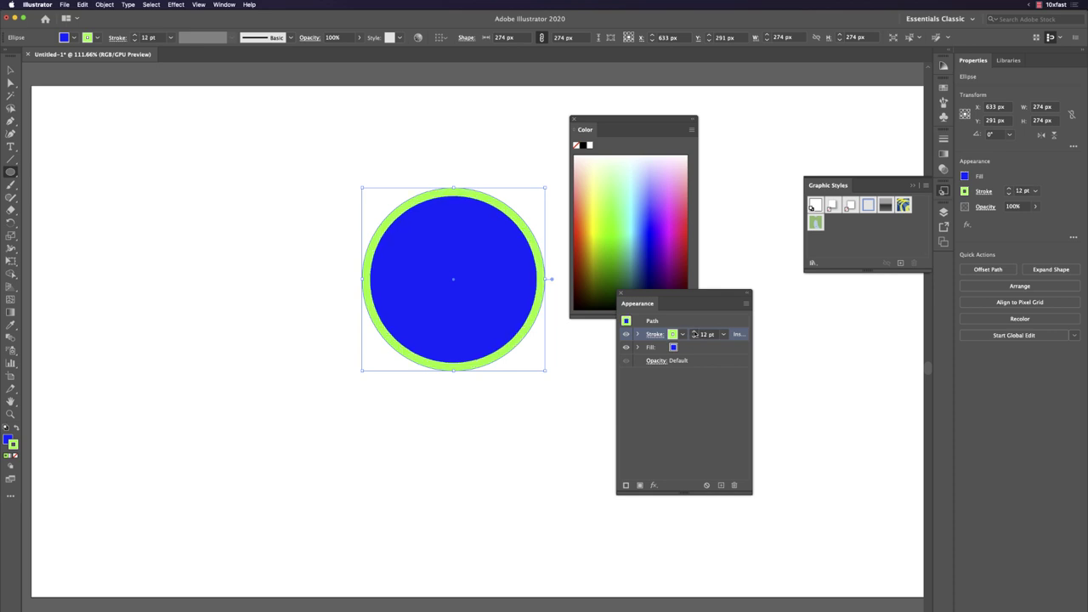
Step: Change the circle's stroke colour to a red swatch
click(677, 337)
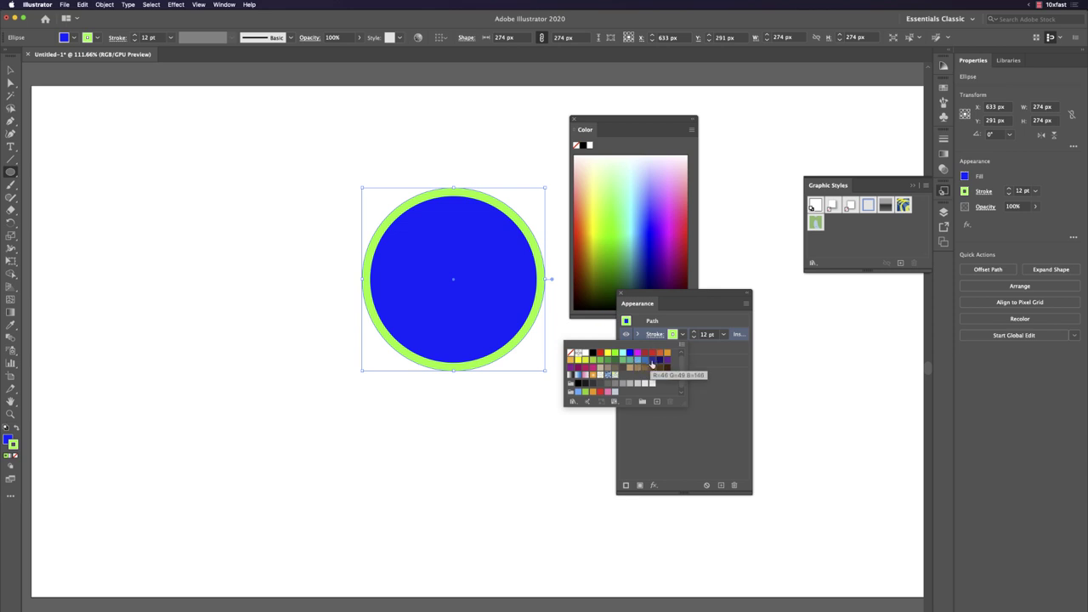
click(652, 353)
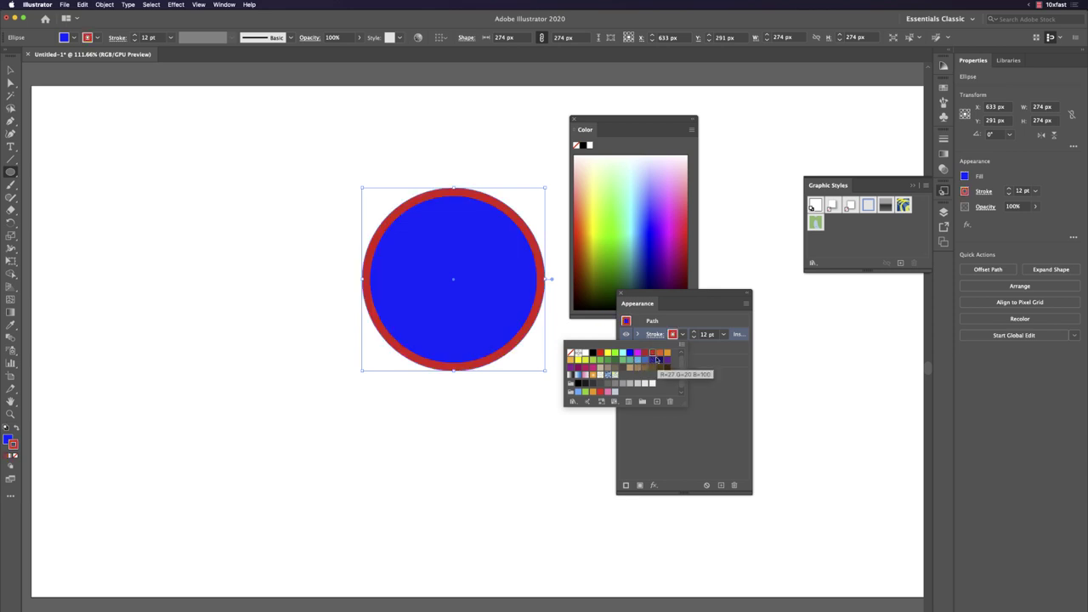
click(705, 389)
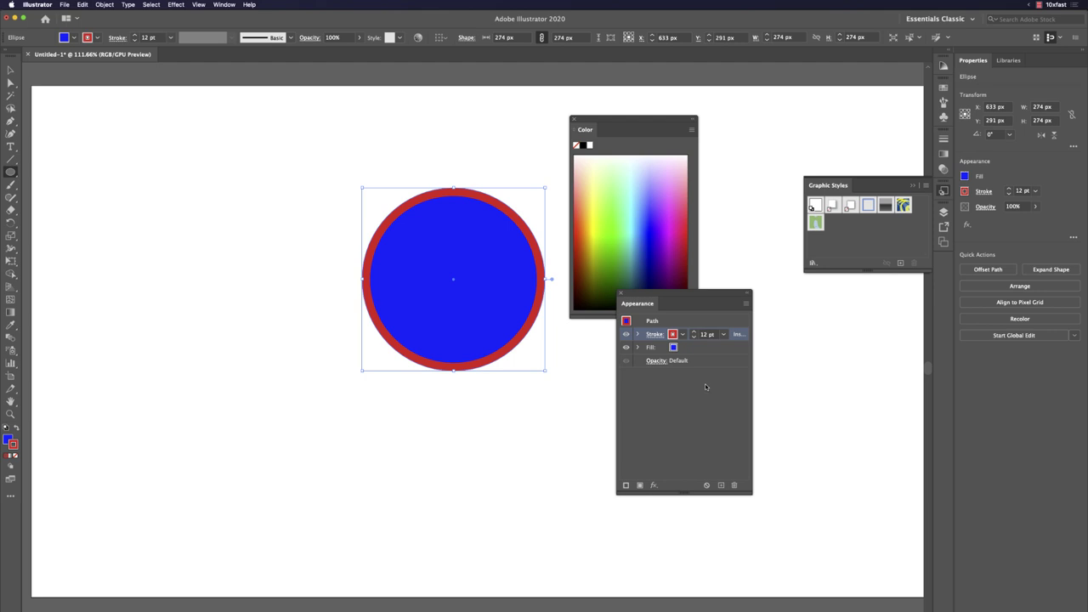
Step: Add a second stroke to the circle and colour the uppermost stroke bright green
click(625, 485)
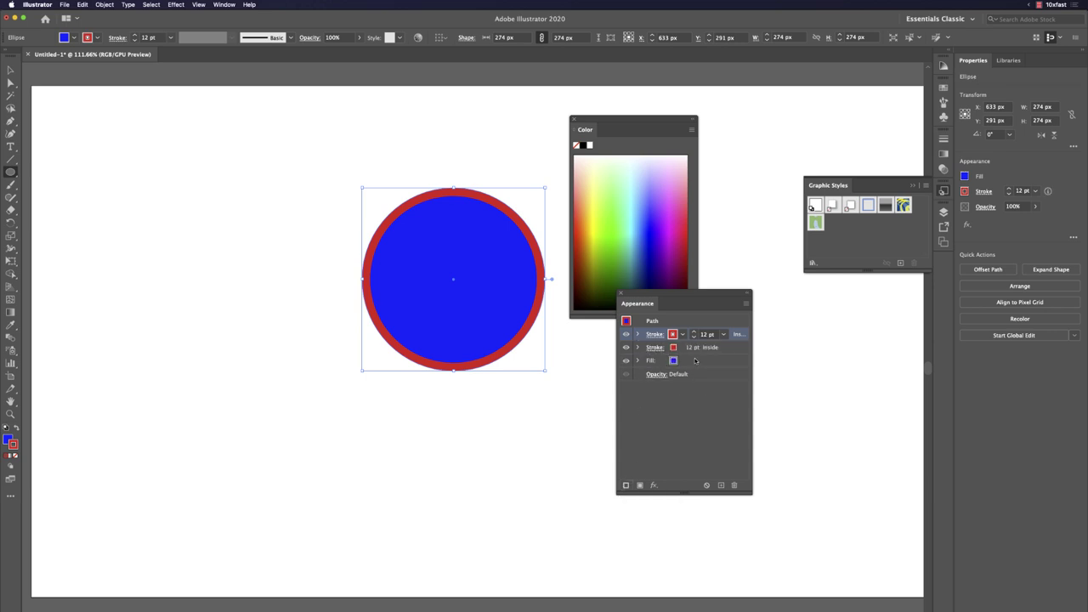
click(737, 349)
click(719, 334)
click(681, 335)
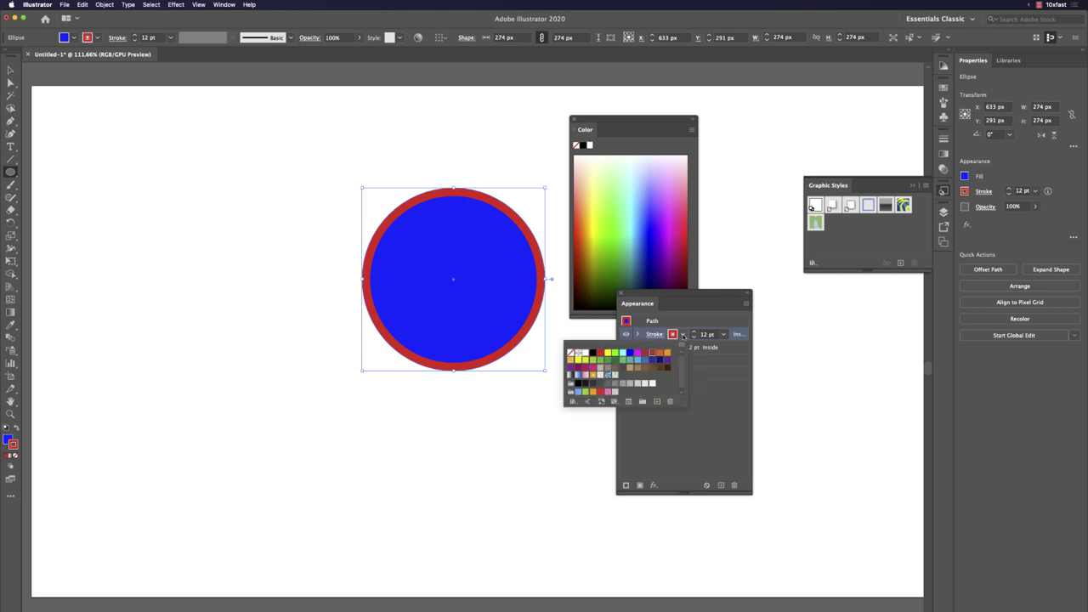
click(614, 352)
click(734, 409)
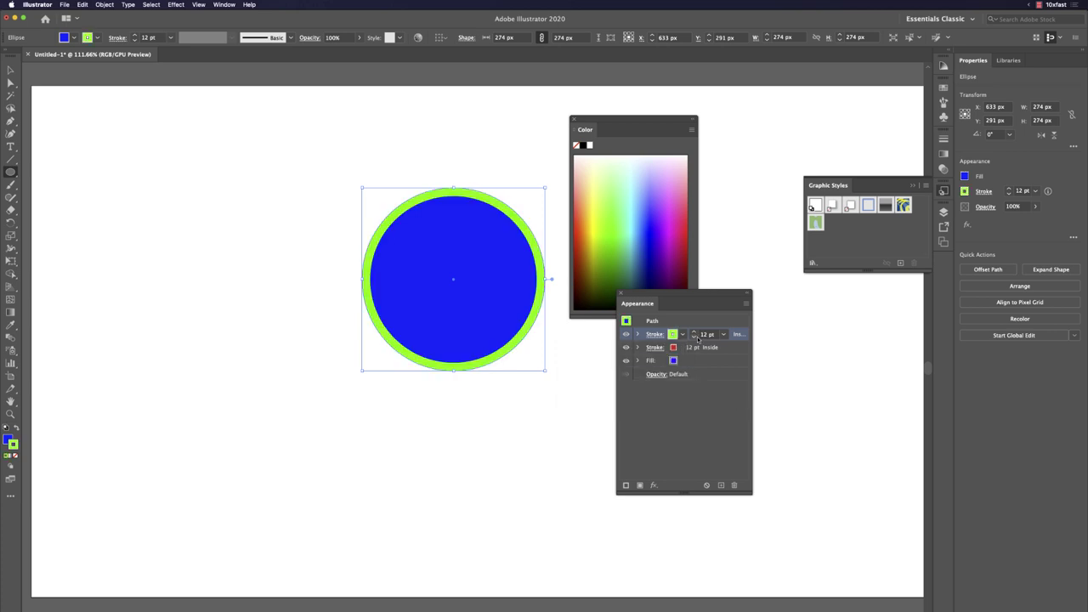
Step: Reduce the uppermost green stroke's weight to 6 pt so the red stroke shows inside it
click(694, 338)
click(694, 338)
click(694, 337)
click(694, 337)
click(693, 337)
click(693, 338)
click(693, 337)
click(694, 331)
click(694, 338)
click(694, 332)
click(693, 332)
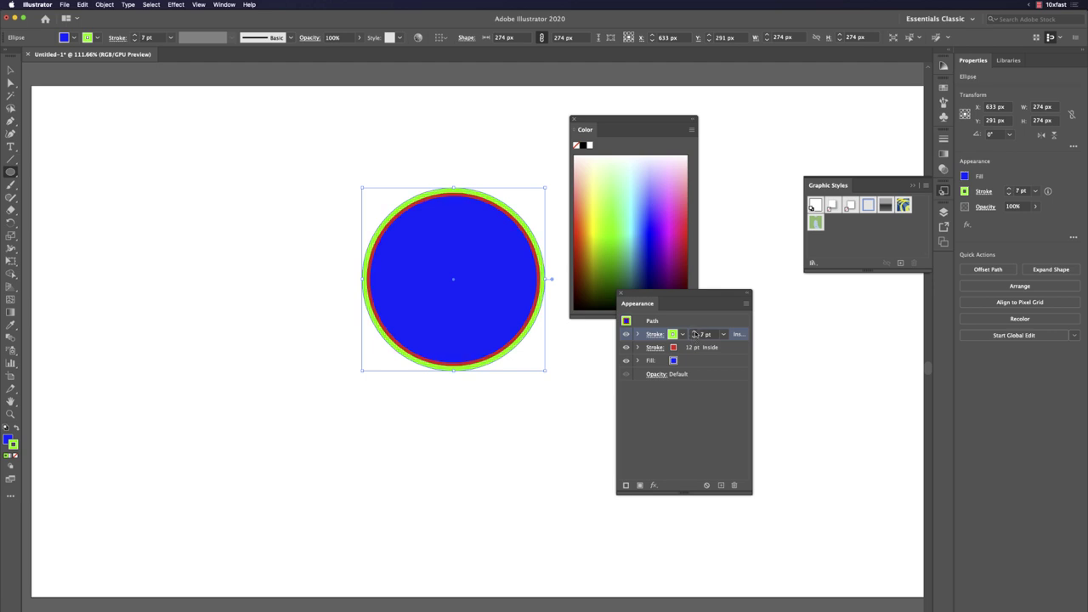
click(694, 332)
click(693, 337)
click(693, 338)
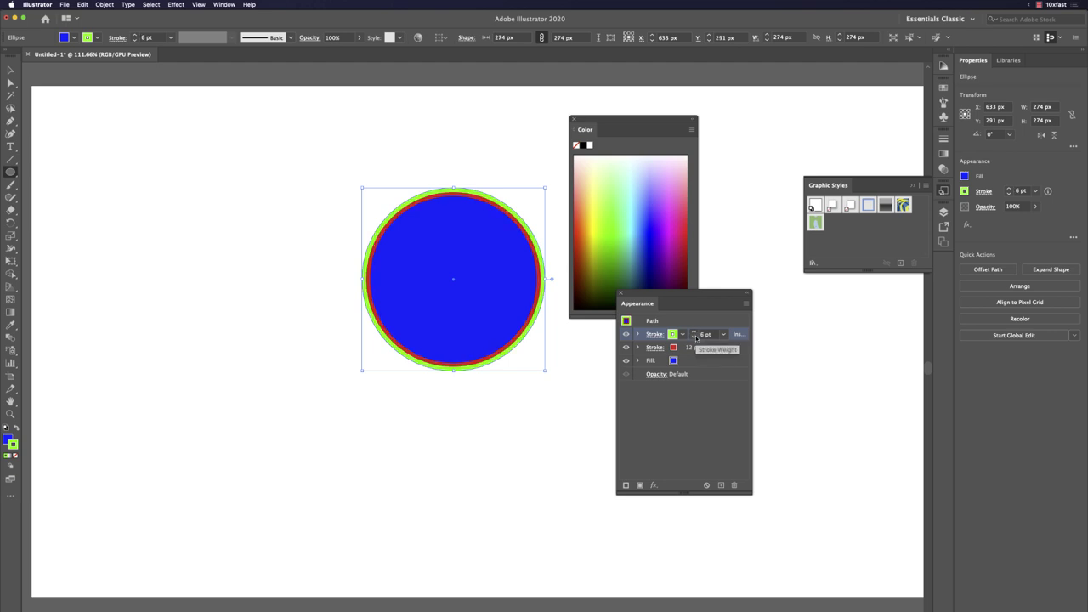
Step: Add a third stroke on top of the circle's green stroke and colour it with a pink swatch
click(626, 484)
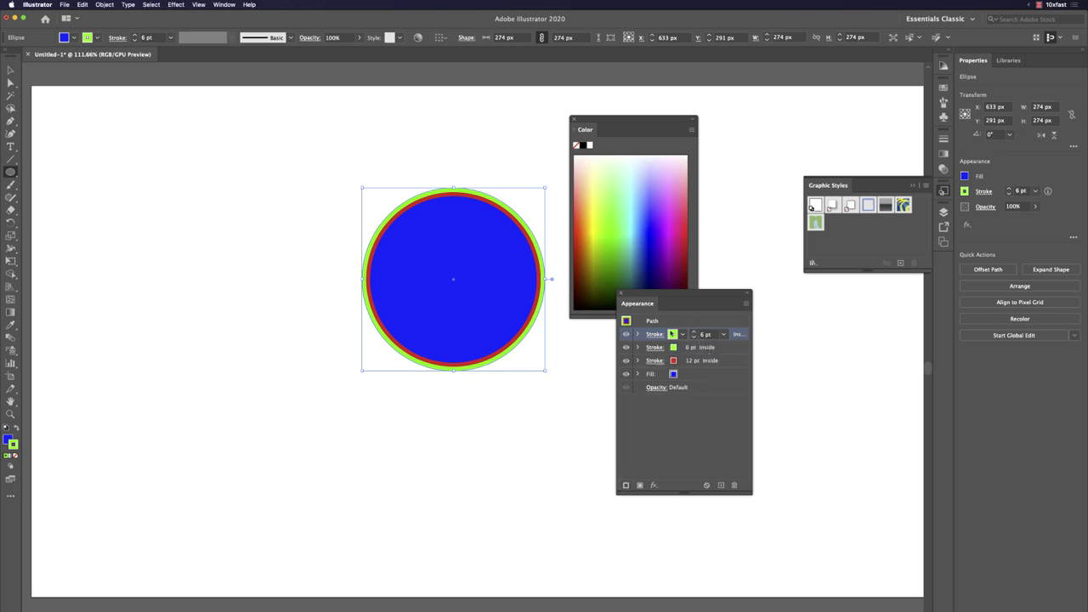
click(671, 338)
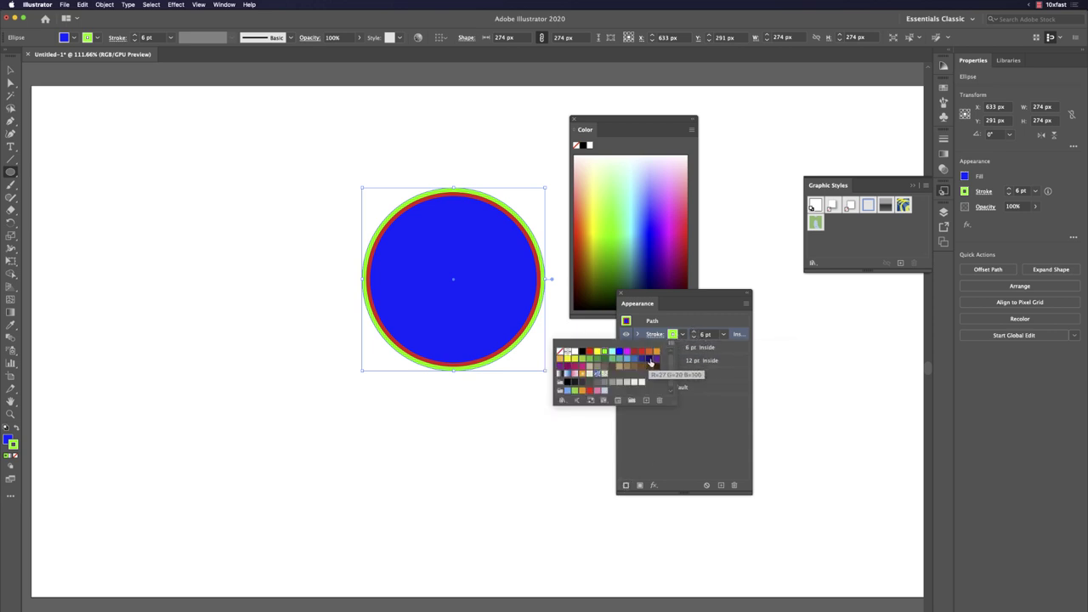
click(597, 392)
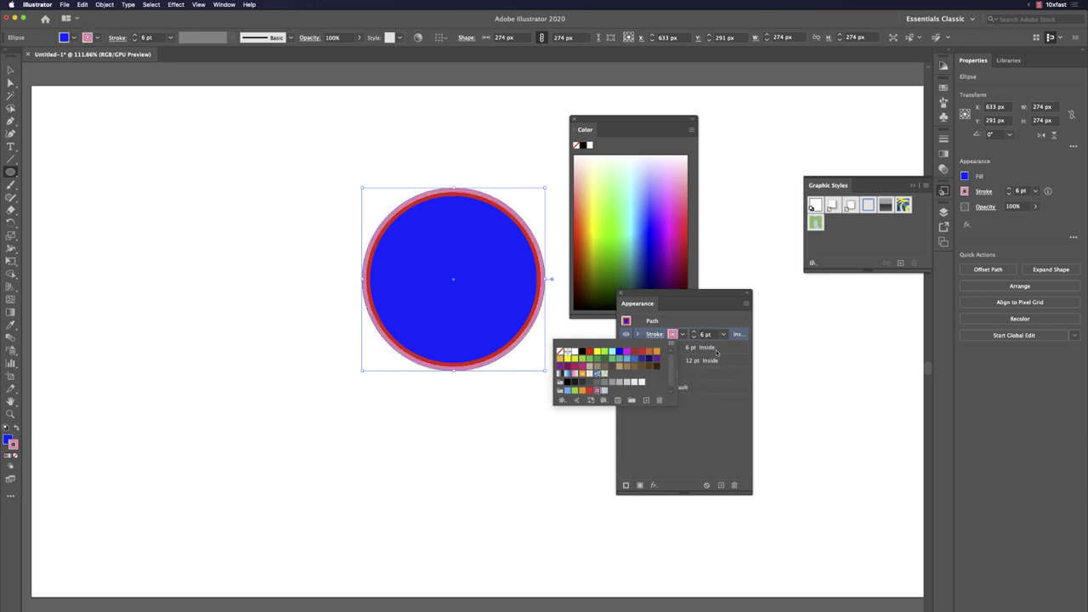
Step: Reduce the uppermost pink stroke's weight to 3 pt so the green stroke shows inside it
click(694, 338)
click(694, 338)
click(694, 338)
click(694, 338)
click(694, 339)
click(693, 332)
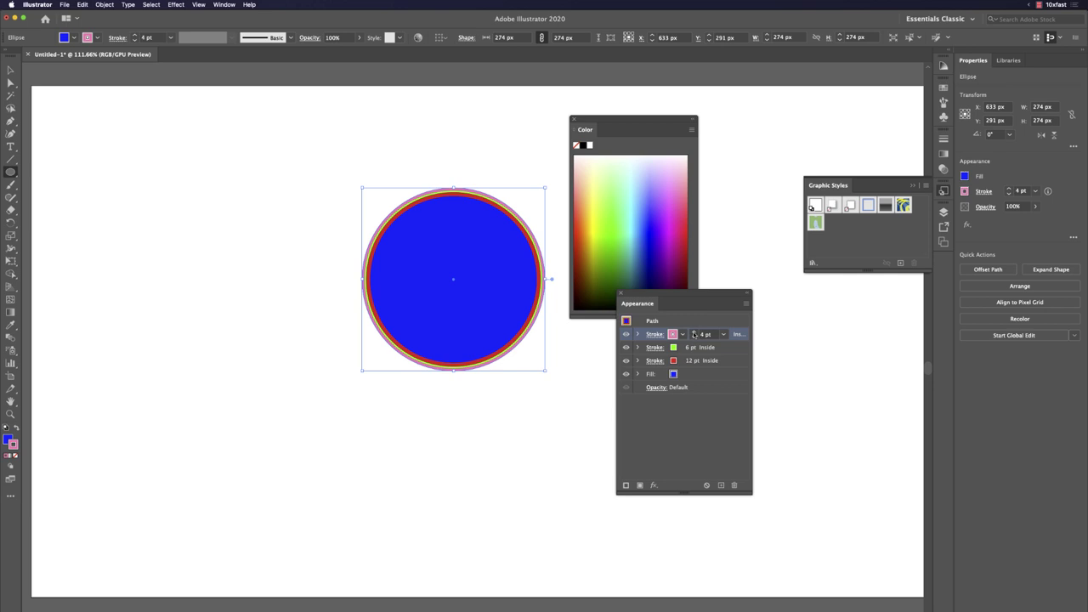
Step: Set the circle's middle green stroke weight to 7 pt
click(690, 348)
click(693, 351)
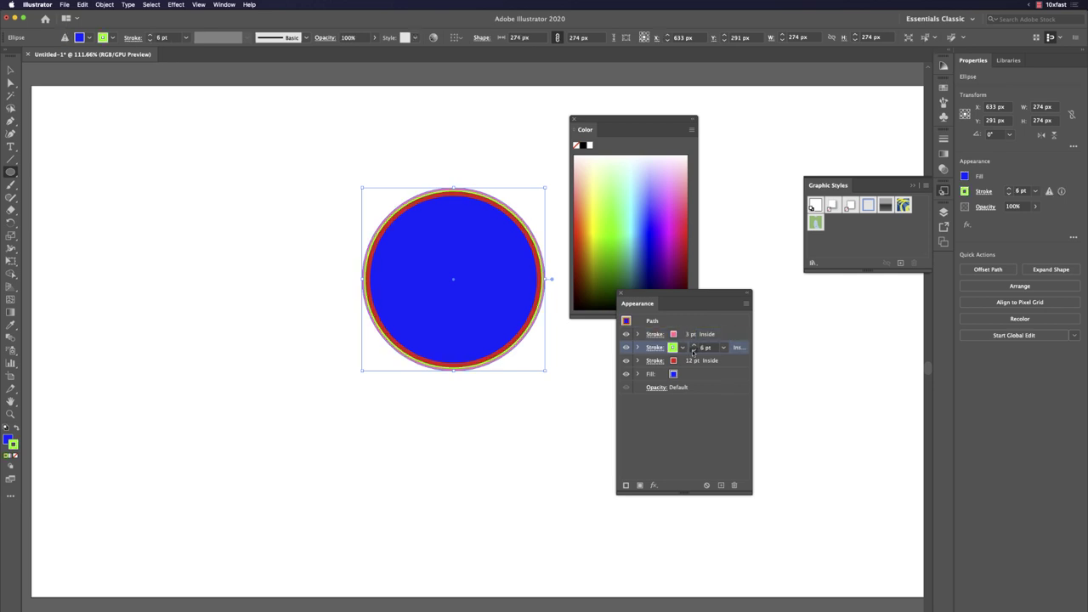
click(694, 345)
click(694, 345)
Step: Reduce the circle's lowest red stroke weight to 10 pt and deselect that stroke entry
click(694, 361)
click(693, 363)
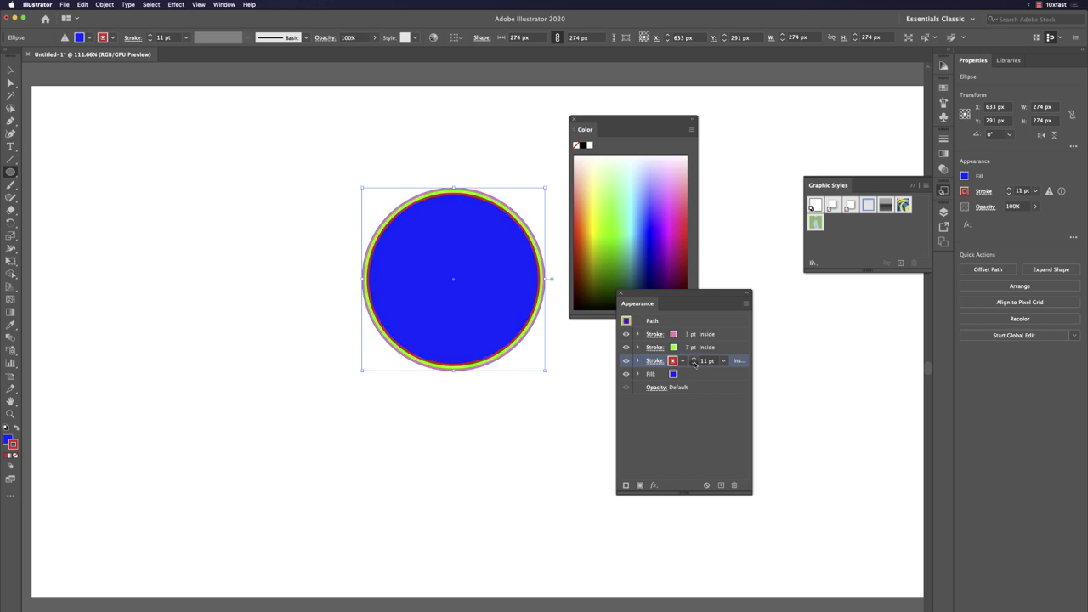
click(714, 411)
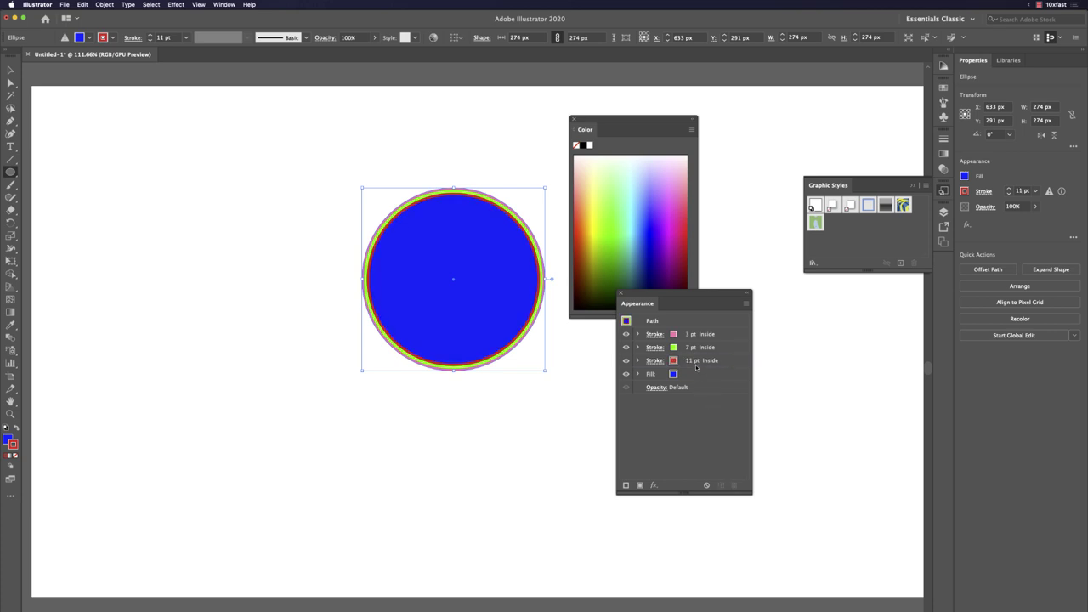
click(697, 363)
click(694, 363)
click(701, 425)
Step: Shift the Color panel away from the circle, move the circle to the artboard's upper-left corner, and deselect it
drag(605, 133, 660, 136)
click(576, 260)
click(497, 300)
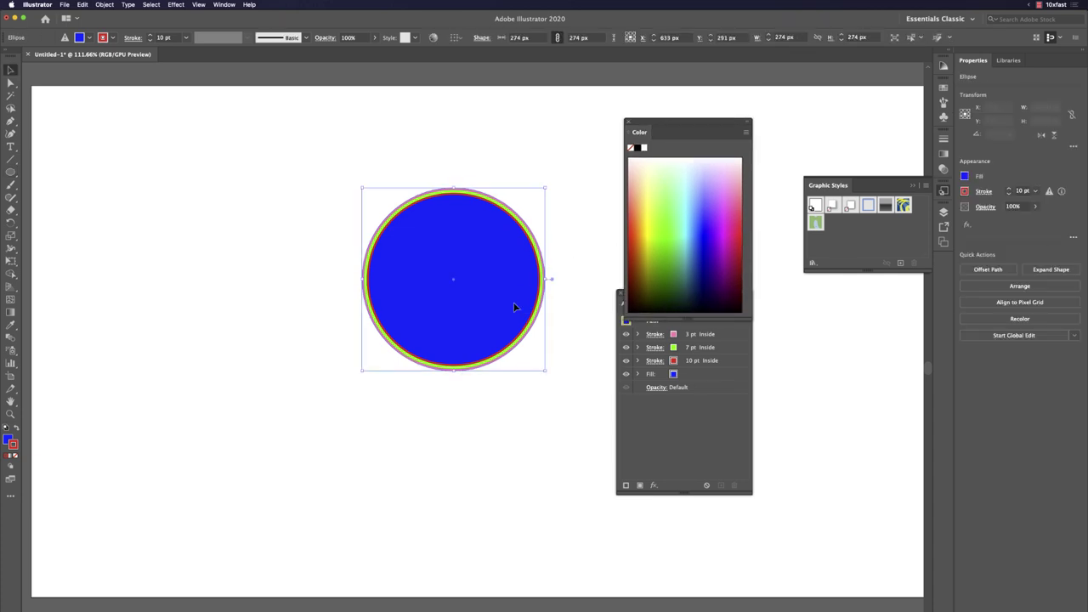
drag(498, 300, 388, 313)
drag(288, 295, 191, 237)
click(368, 289)
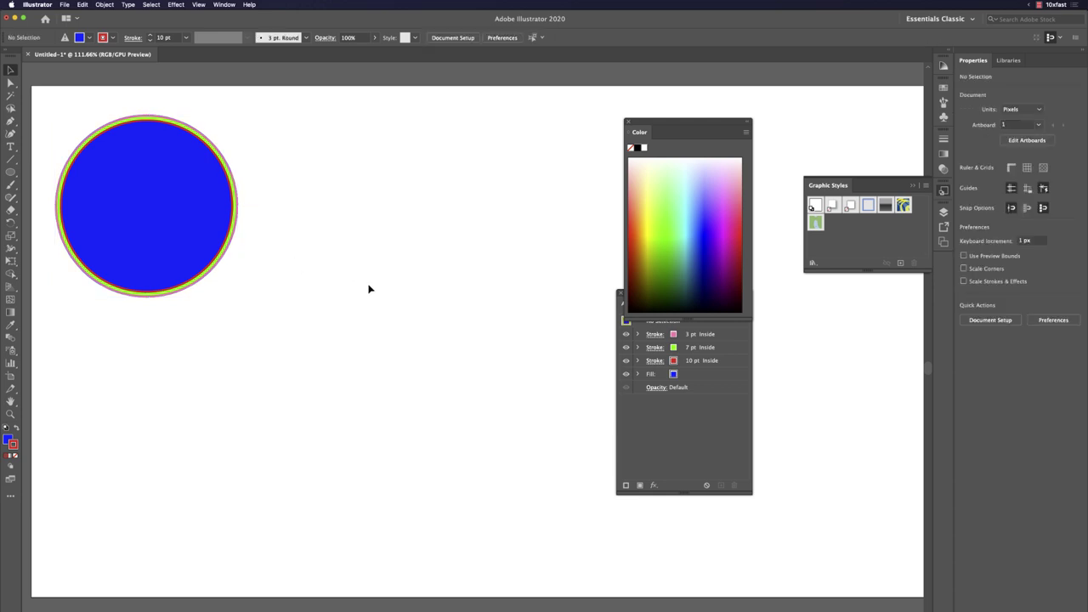
Step: Draw a second circle about 287 px wide near the artboard's middle and reset it to the default white fill and black stroke
key(l)
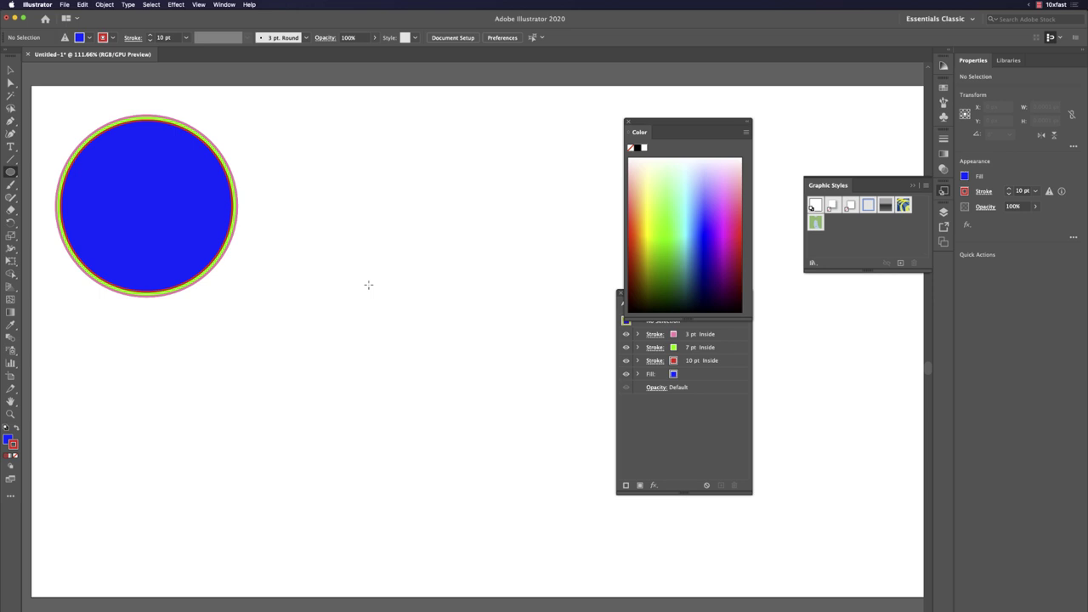
drag(377, 206, 562, 398)
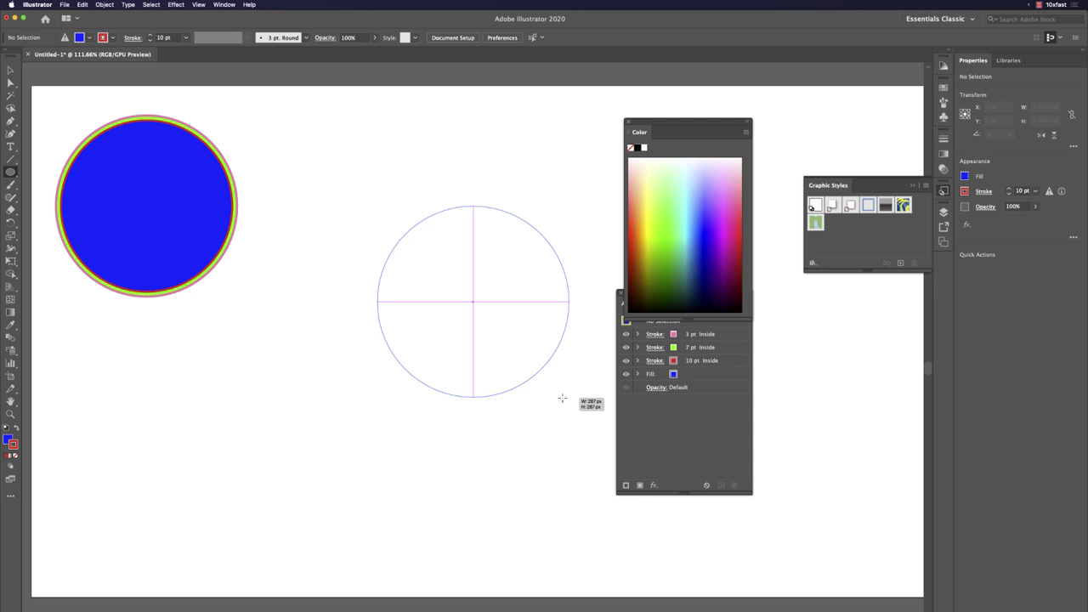
drag(561, 398, 563, 397)
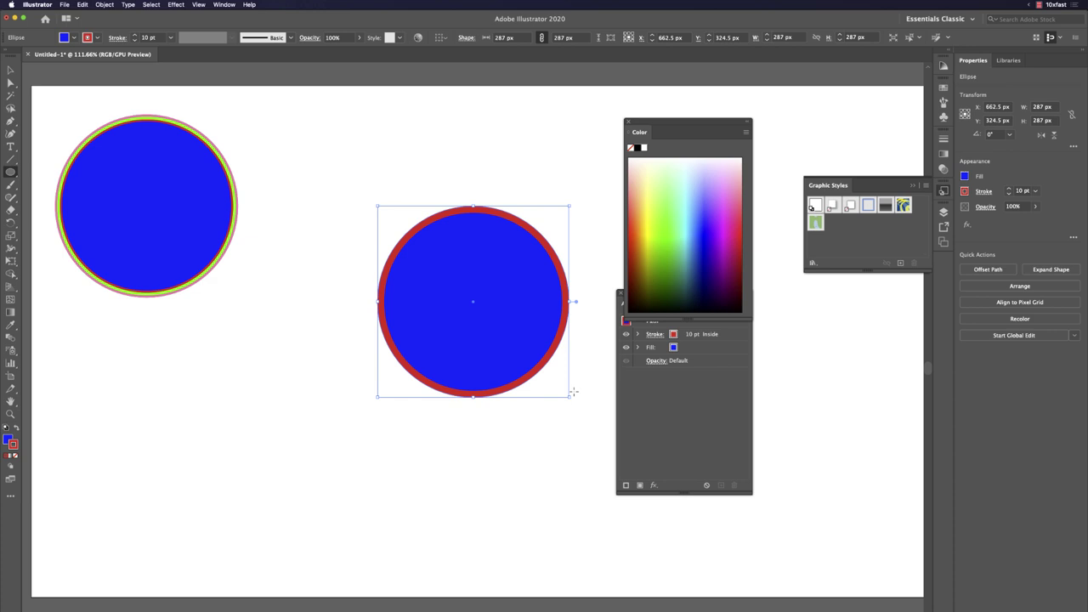
key(d)
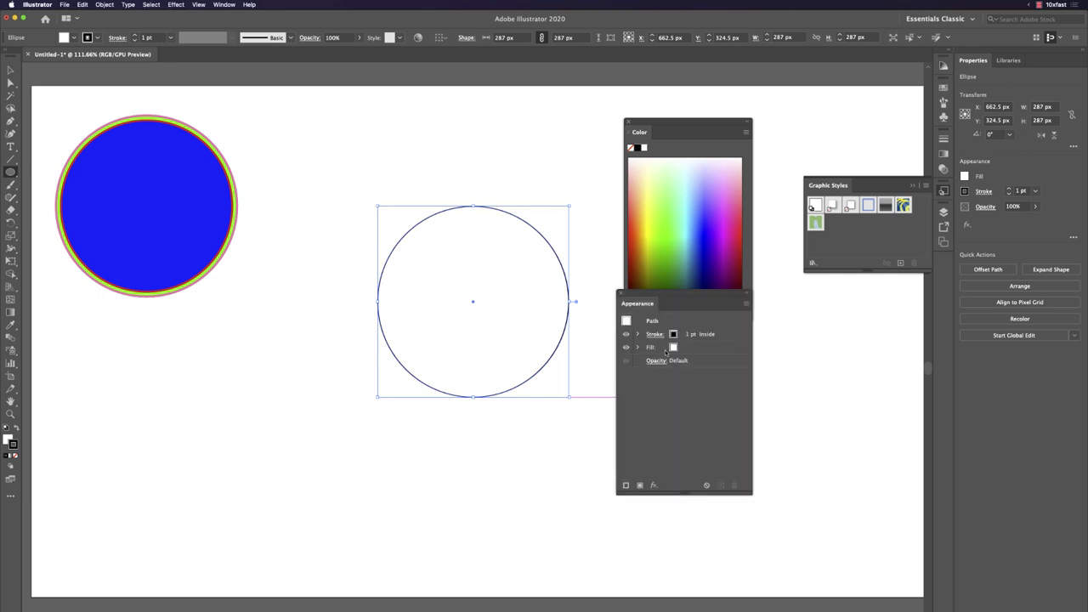
Step: Try removing the second circle's black stroke, and undo the removal
drag(691, 300, 673, 227)
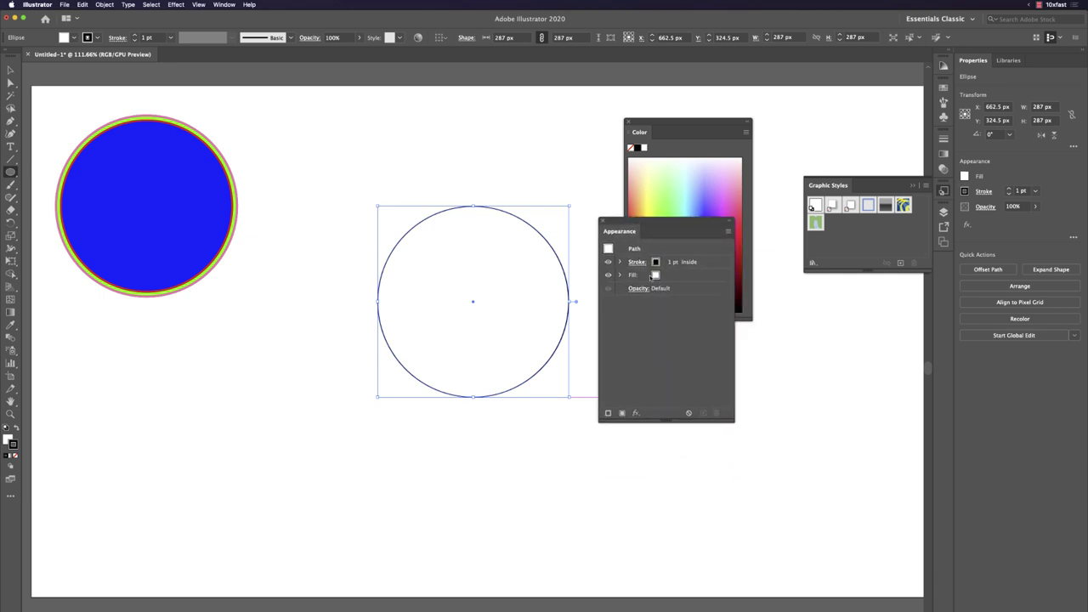
click(714, 269)
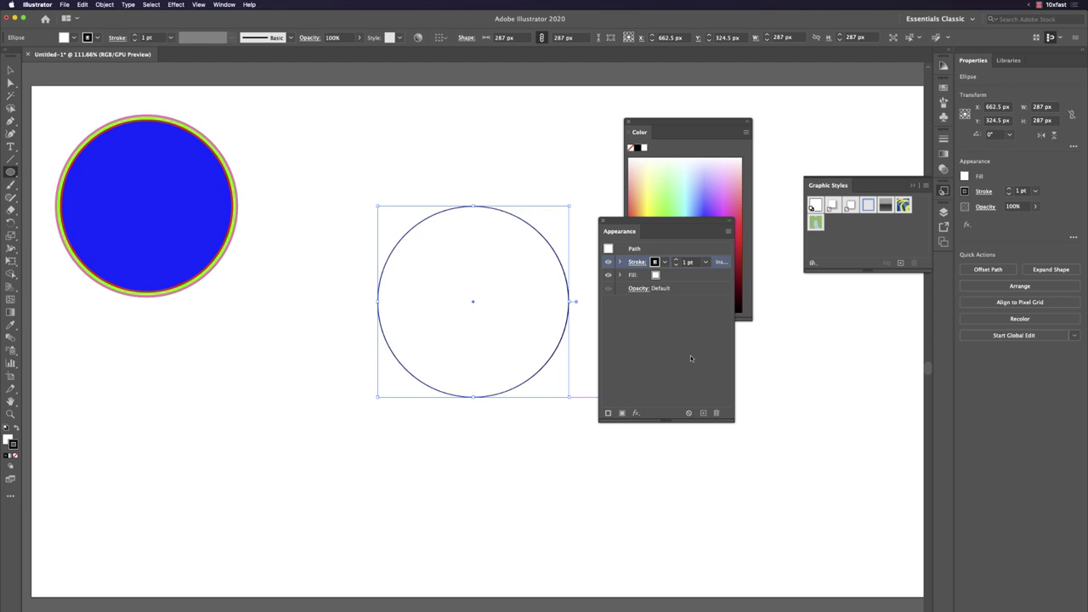
key(slash)
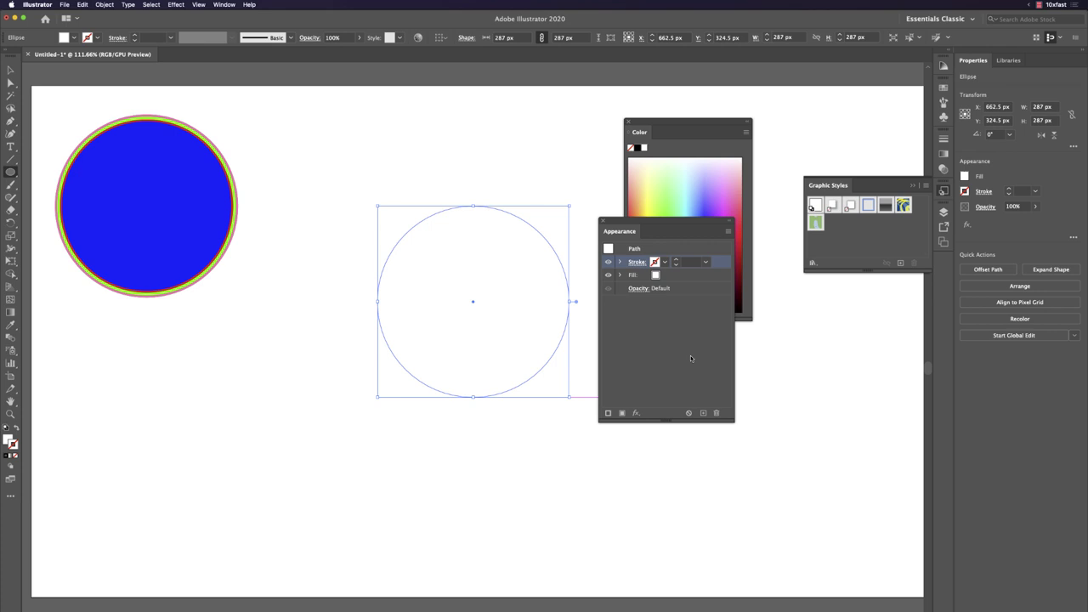
key(super+z)
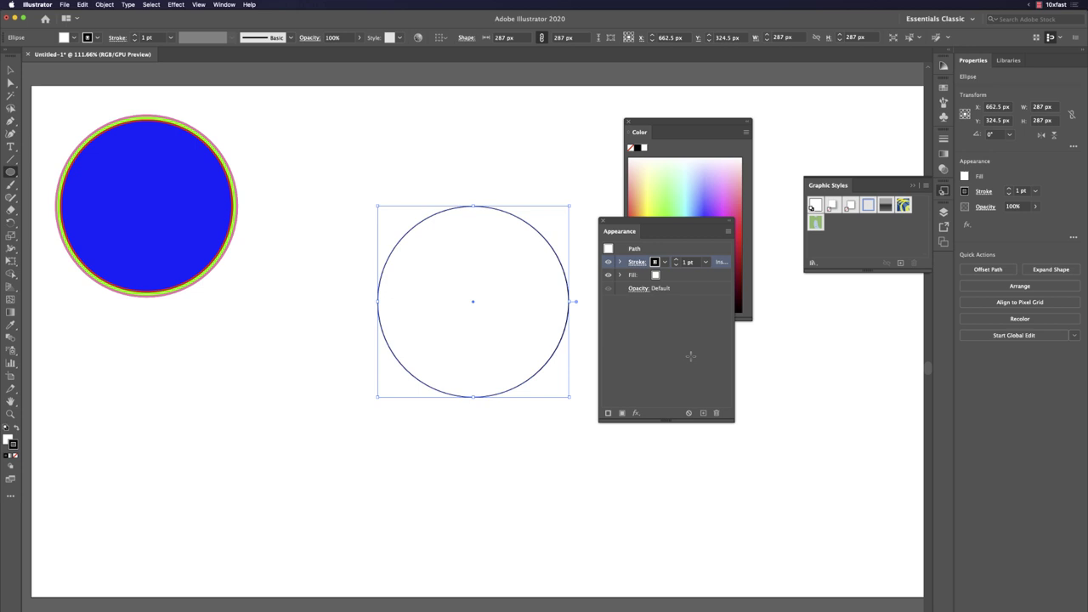
Step: Swap the second circle's fill and stroke colours to give it a black fill, and set its stroke to none
key(shift+x)
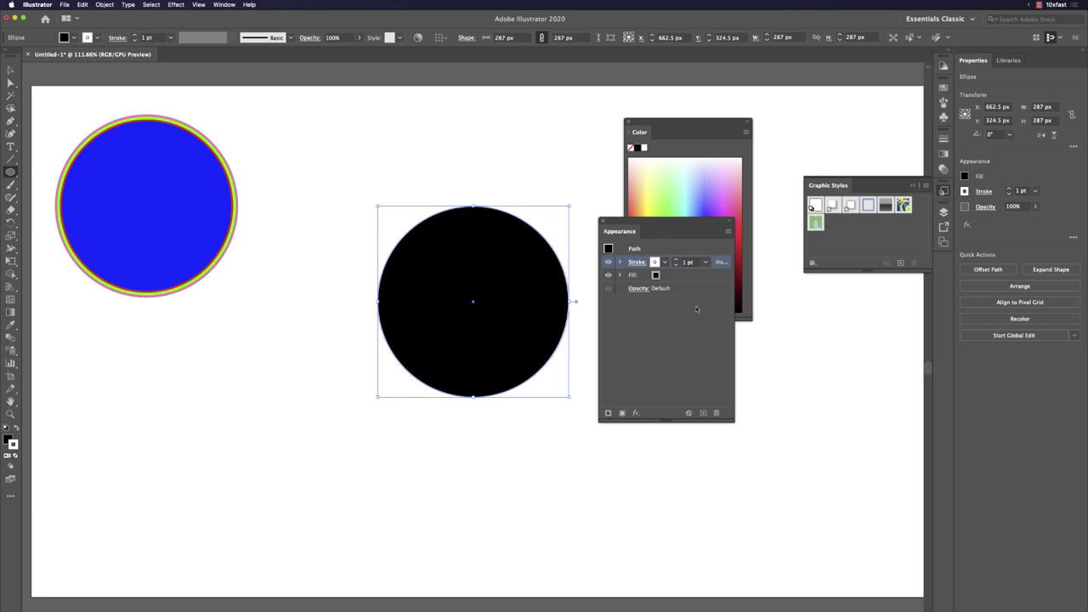
click(716, 277)
click(712, 267)
key(slash)
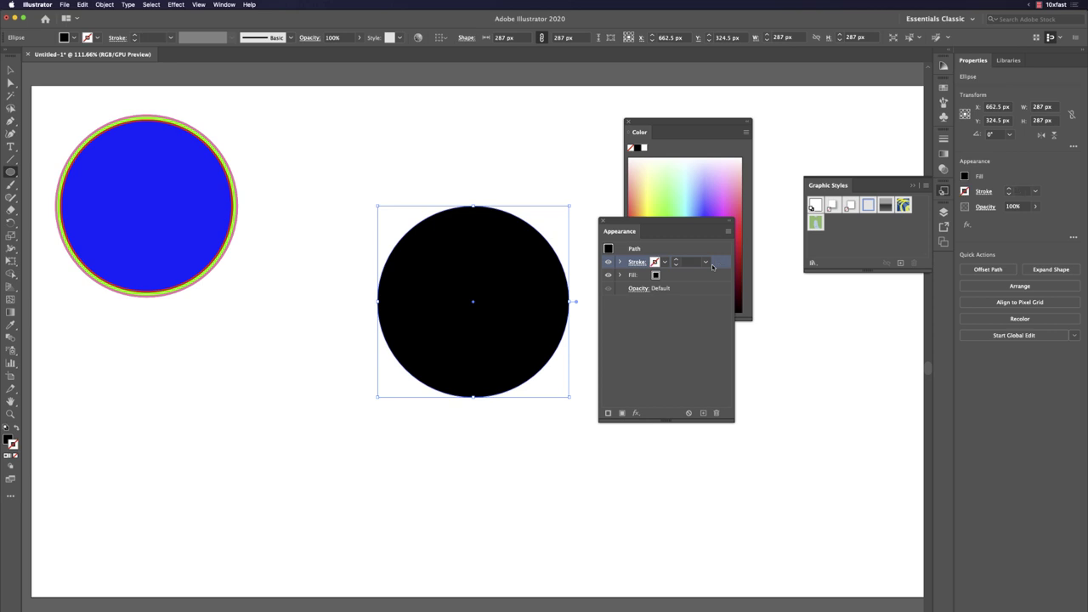
Step: Move the Appearance and Color panels clear of the artwork, and place the black circle directly below the blue one
drag(645, 229, 814, 375)
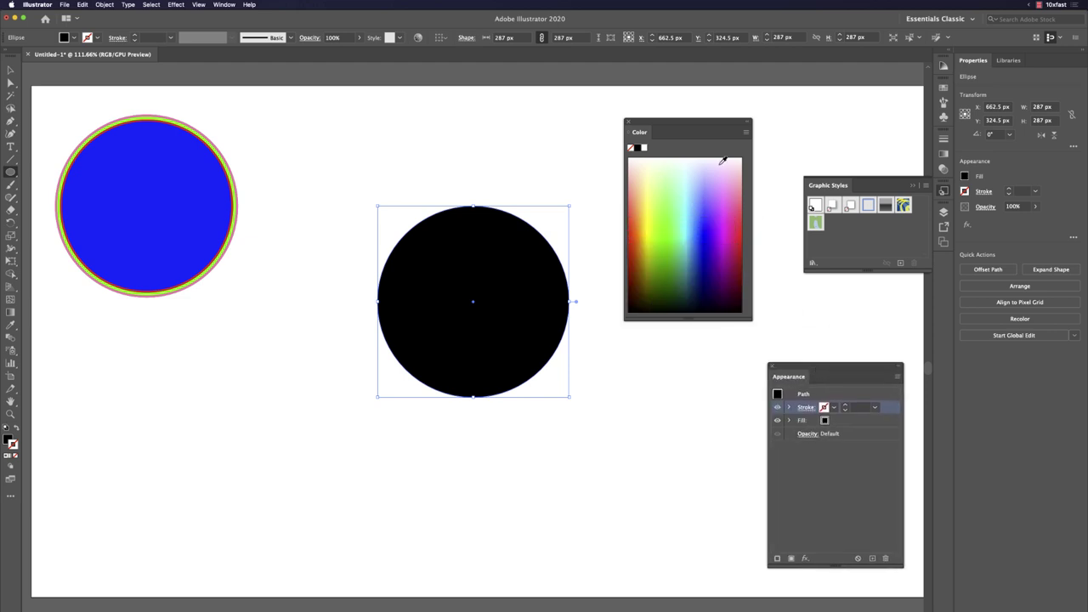
drag(700, 124, 575, 434)
drag(522, 381, 516, 337)
key(v)
drag(501, 289, 186, 391)
click(350, 357)
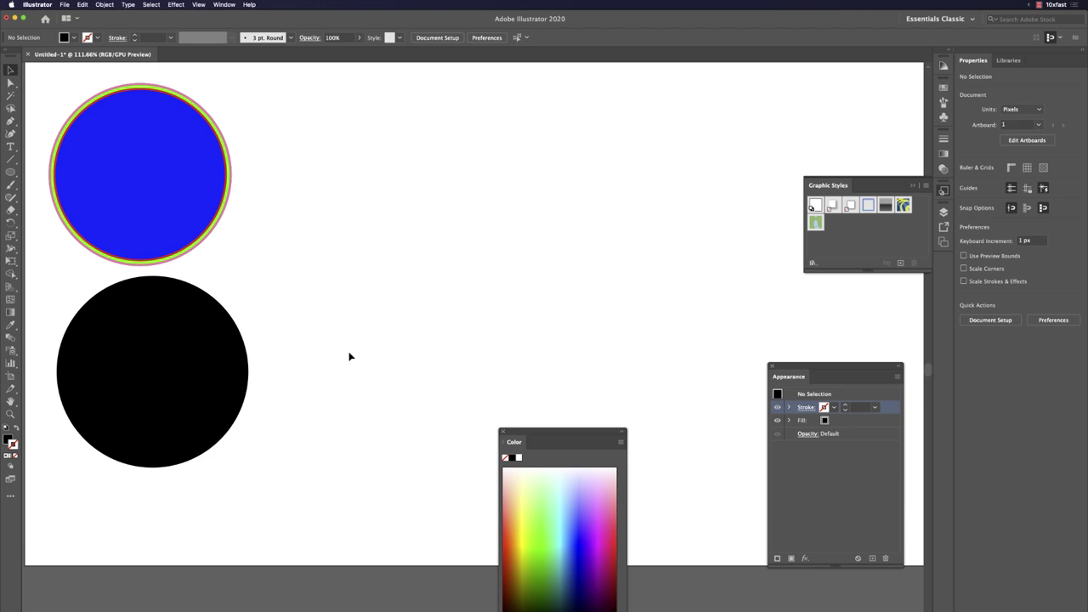
Step: Create a circle by exact dimensions, with proportions constrained and the width set to 300 px
key(l)
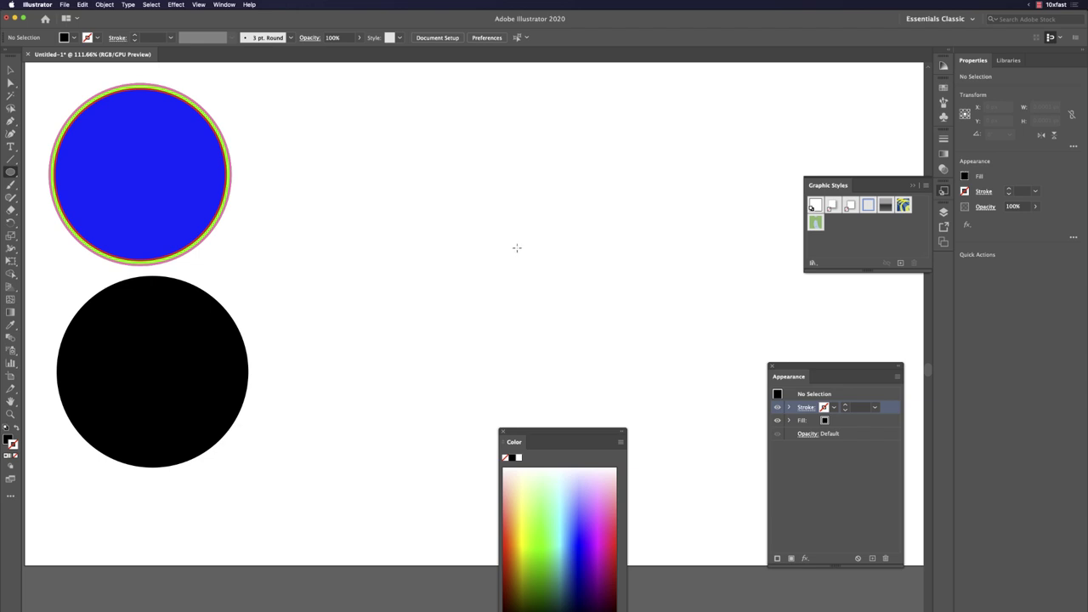
click(515, 249)
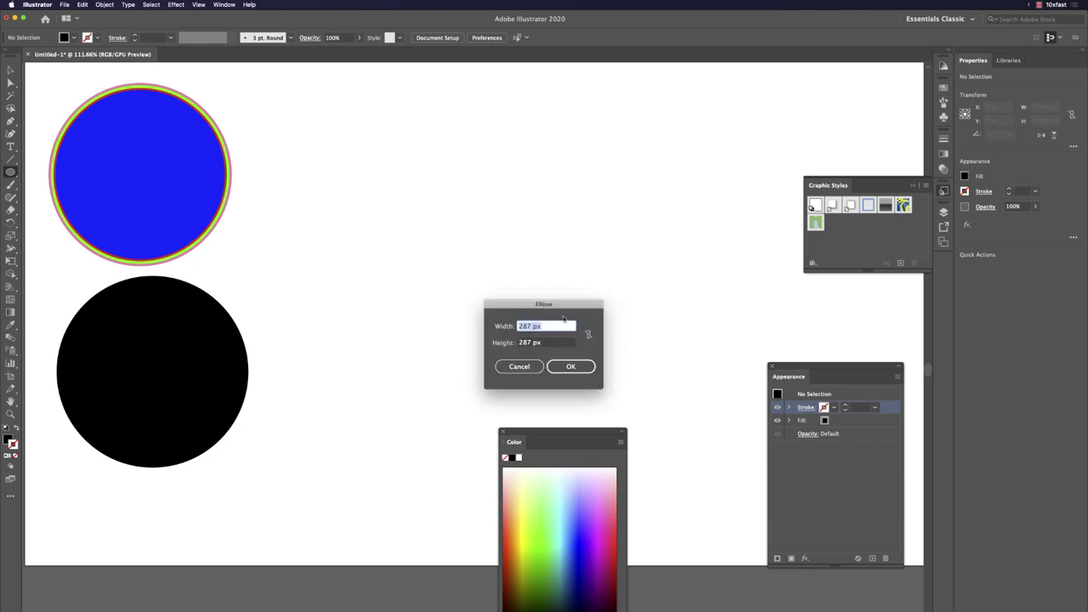
drag(561, 305, 548, 270)
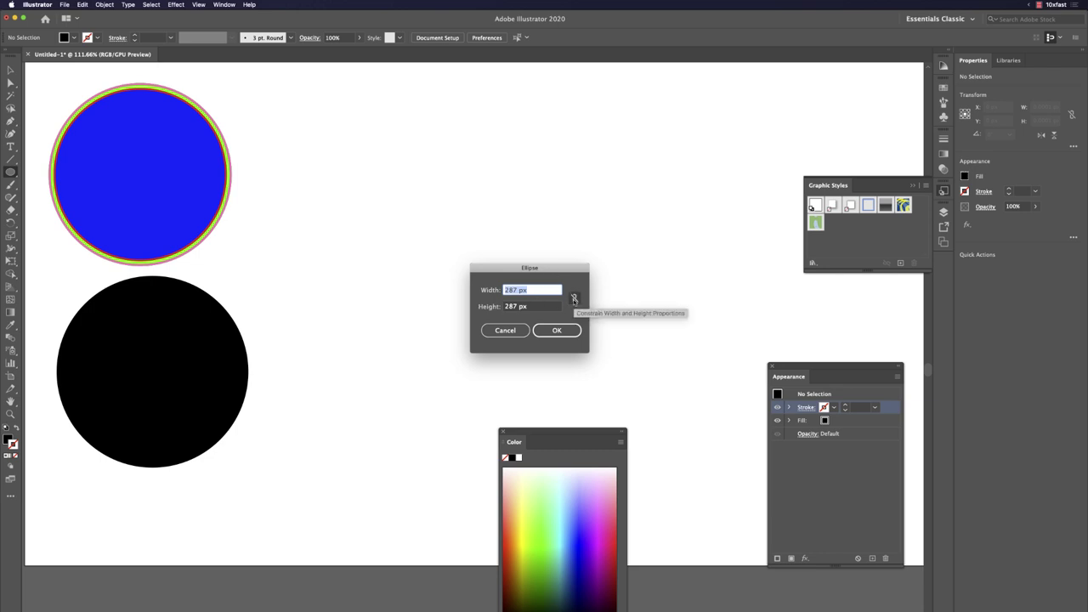
click(573, 299)
click(524, 294)
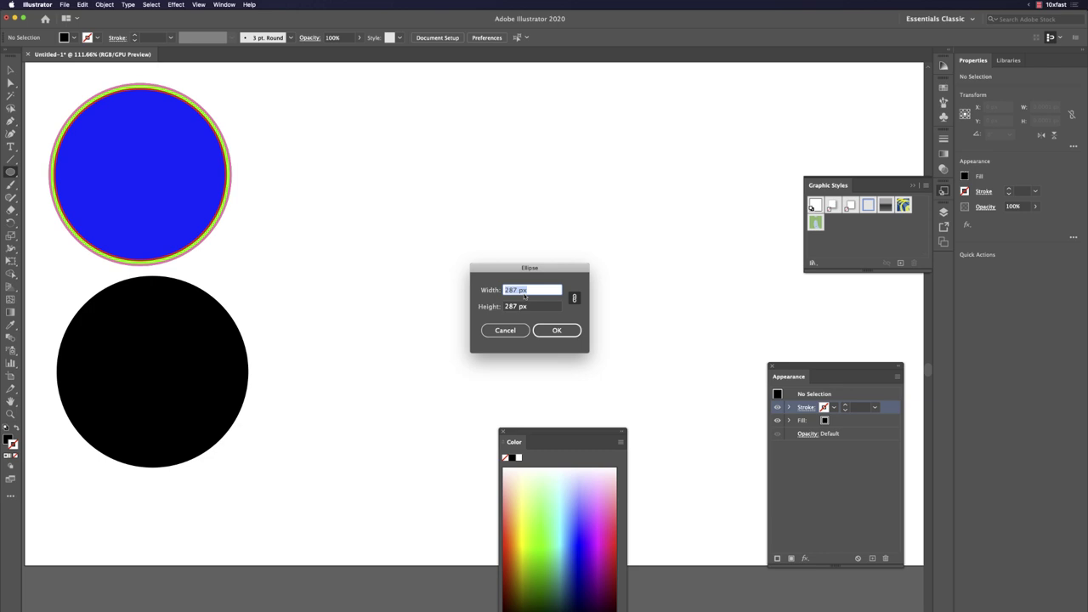
text(300)
key(Return)
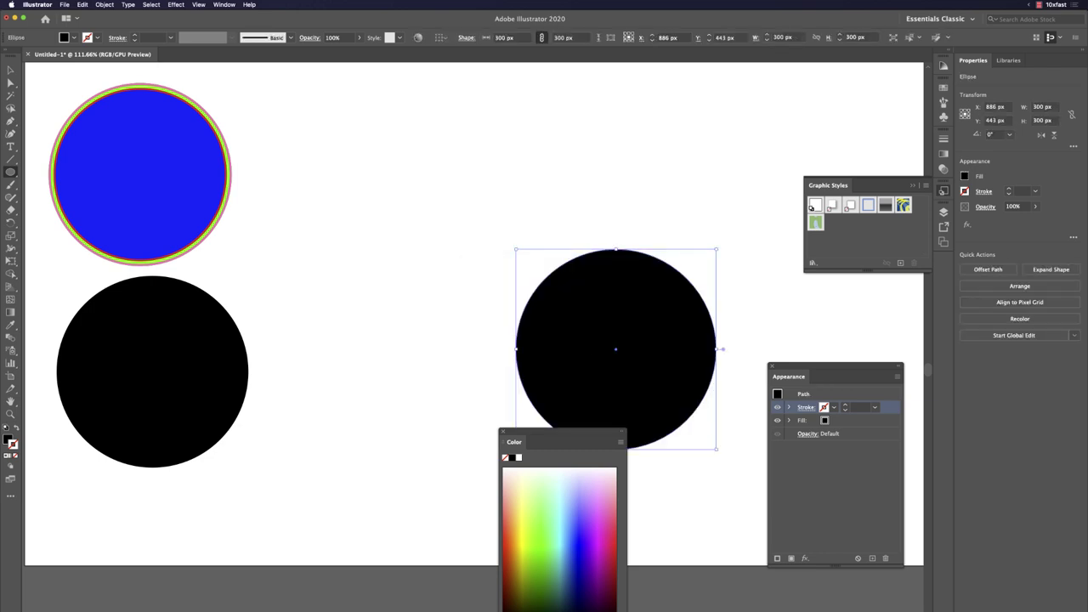
Step: Move the 300 px black circle up beside the blue circle
key(v)
drag(608, 348, 484, 266)
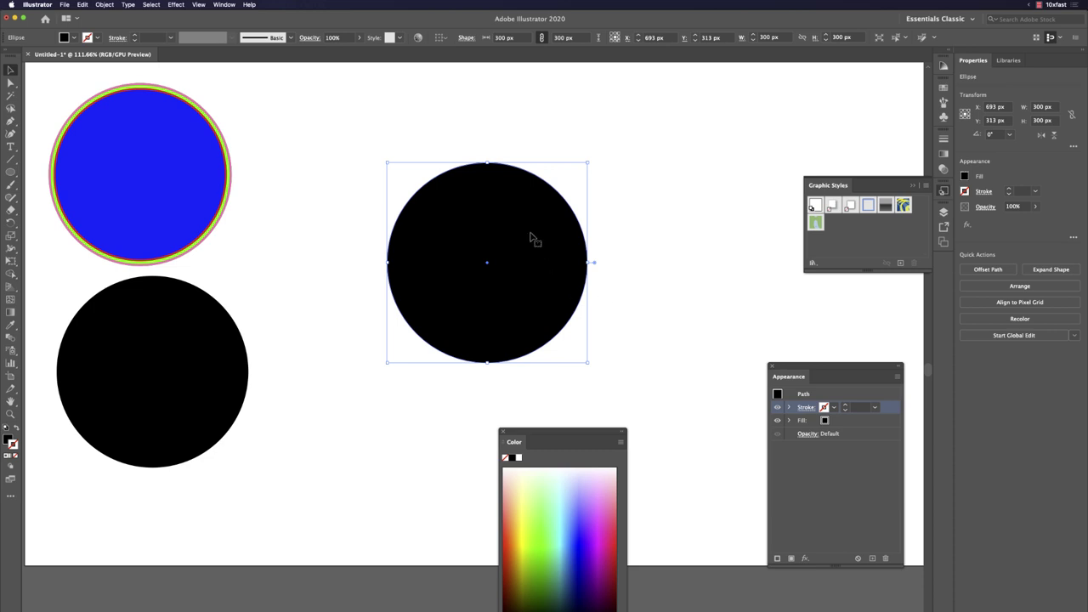
drag(534, 248, 445, 198)
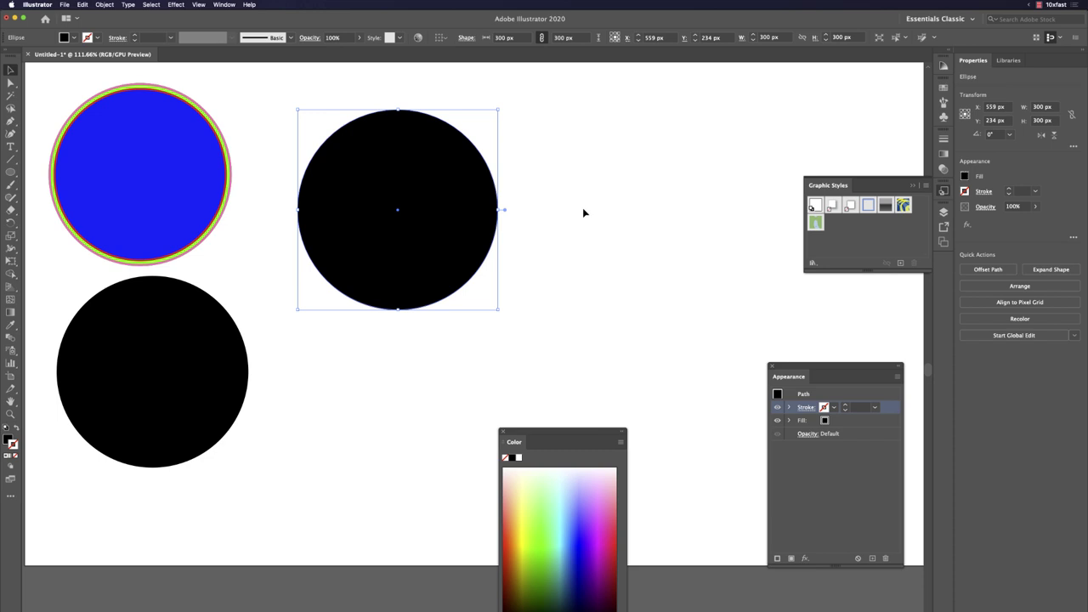
Step: Delete the 300 px black circle beside the blue circle
click(568, 246)
click(434, 215)
key(Delete)
Step: Create another circle with exact dimensions of 300 by 300 px and move it to the right of the blue circle
key(l)
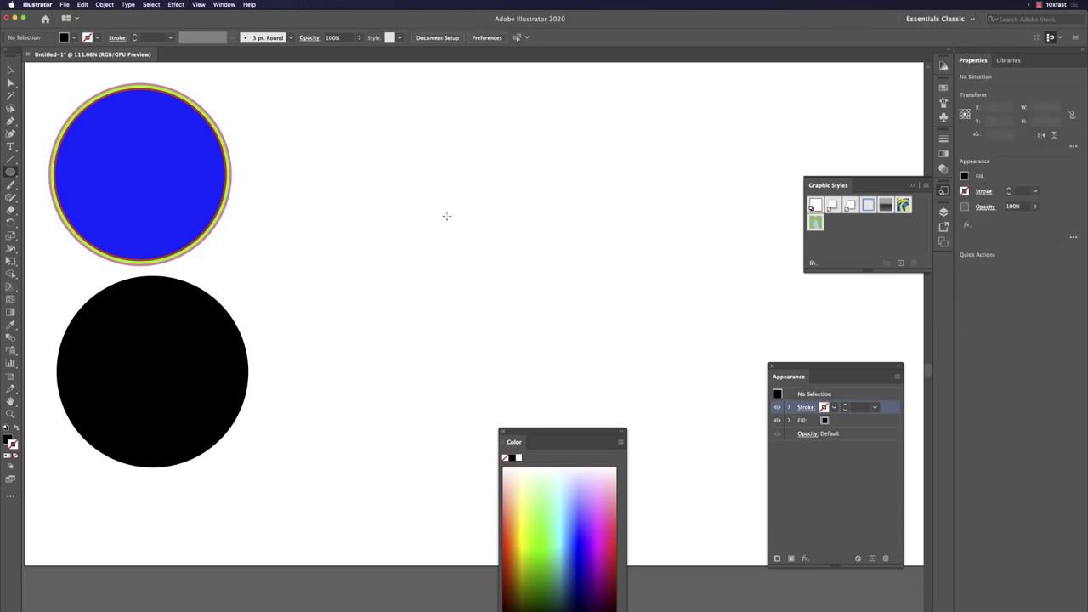
click(492, 222)
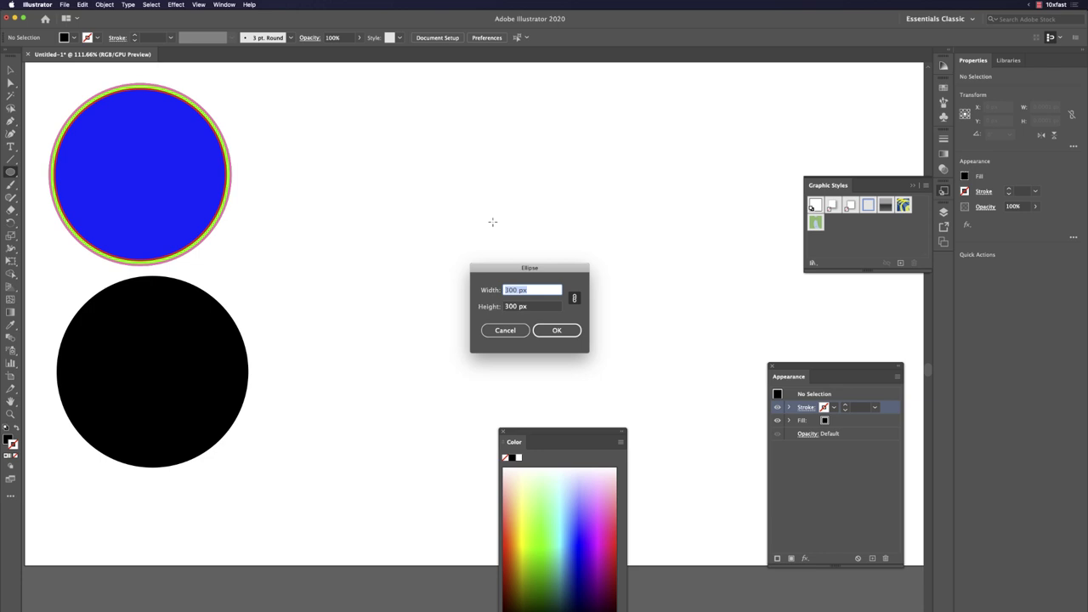
key(Return)
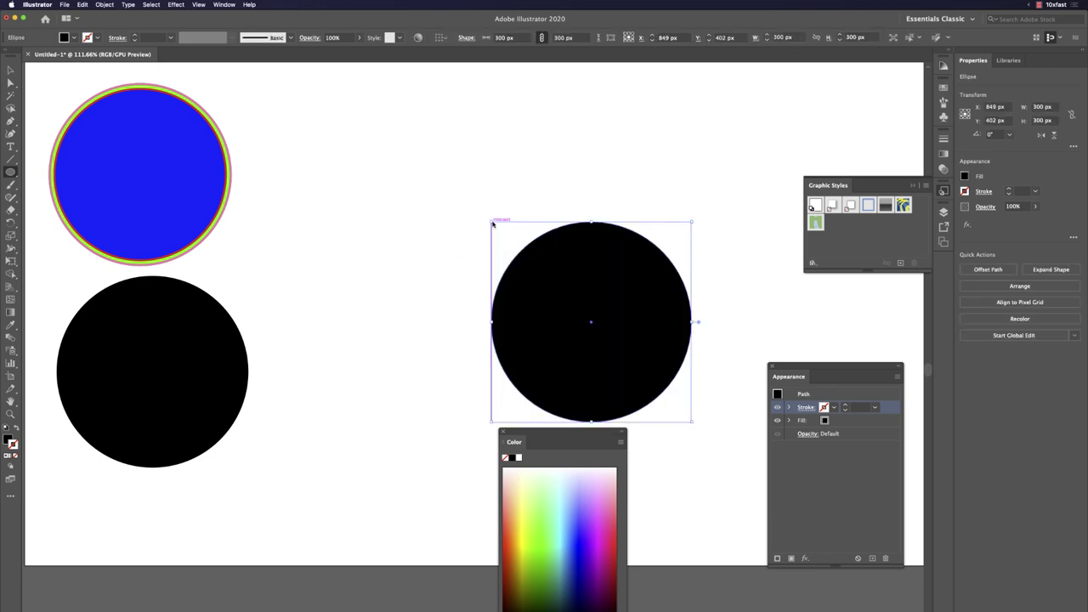
key(v)
drag(658, 301, 508, 237)
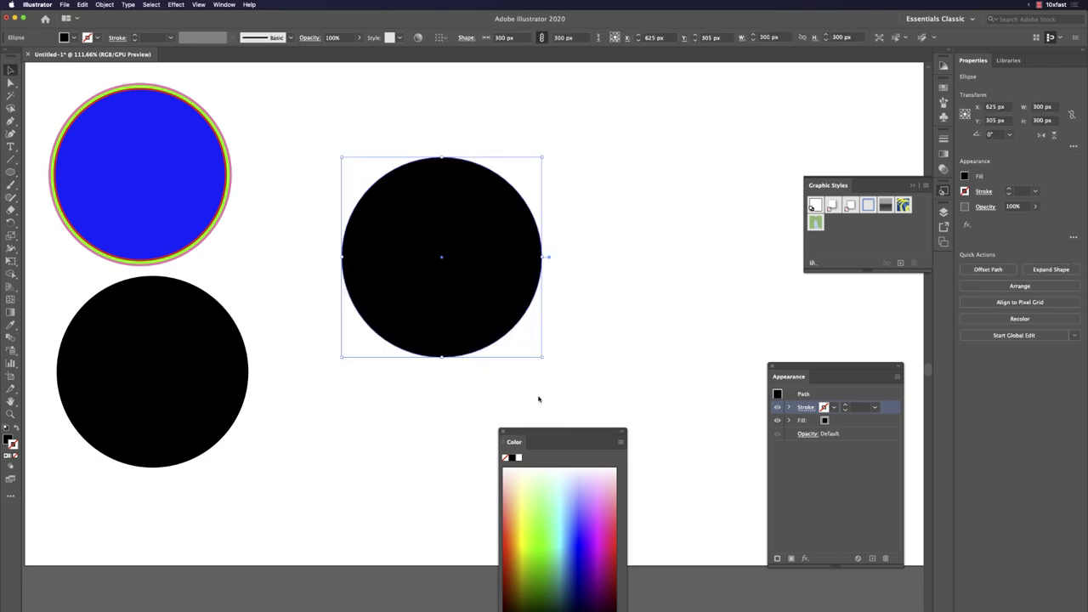
Step: Try a pale yellow stroke colour on the 300 px circle, and return its stroke to none
click(528, 516)
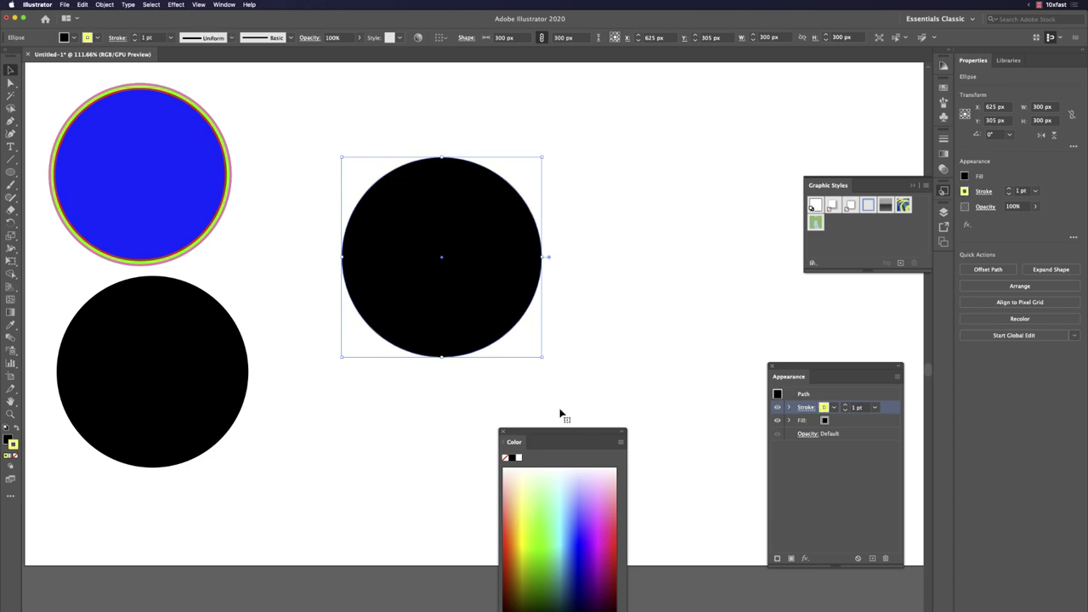
click(512, 458)
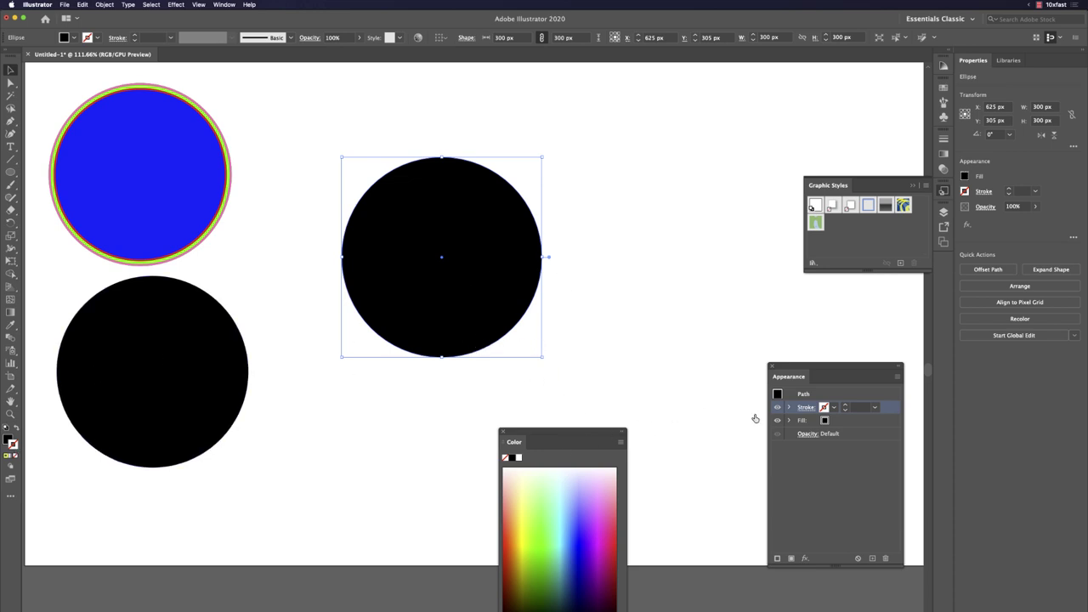
Step: Move the Appearance panel next to the 300 px black circle
drag(838, 368, 691, 246)
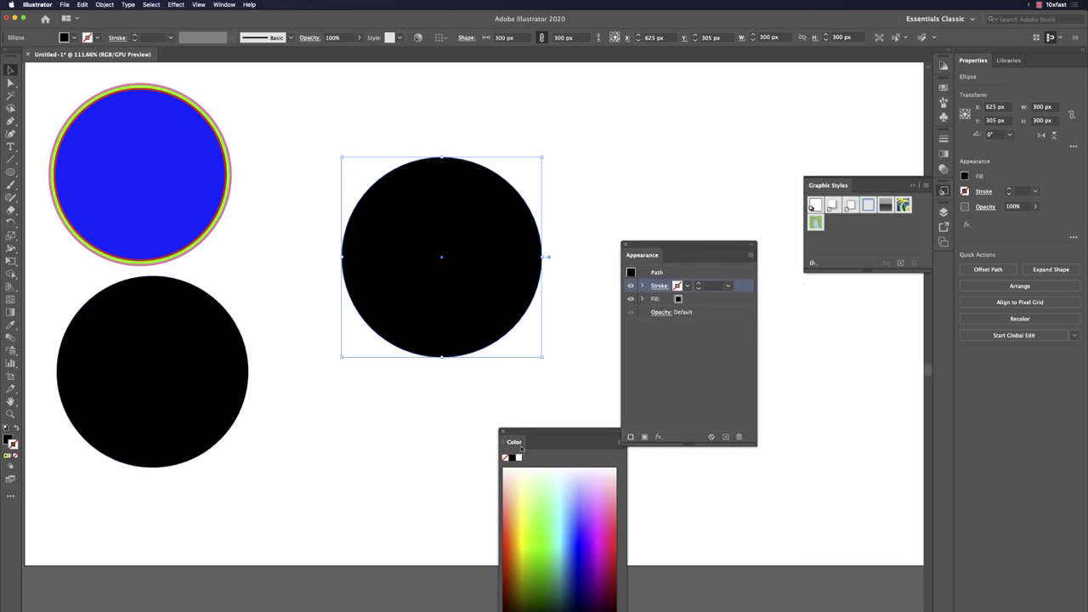
Step: Move the Color panel beside the selected 300 px circle and try a lime green fill on the circle
click(568, 442)
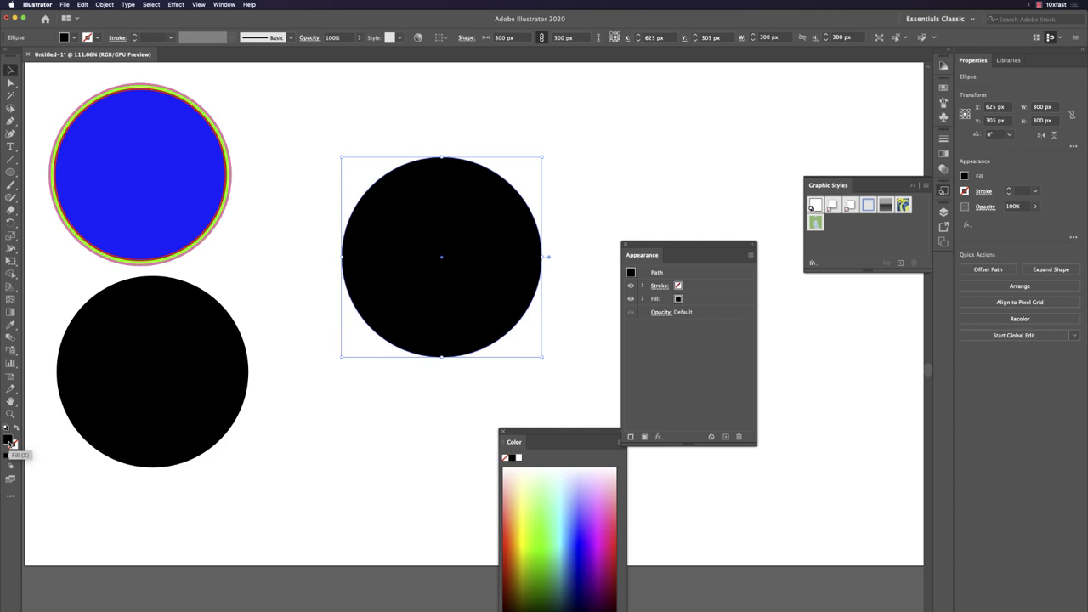
drag(559, 428, 682, 145)
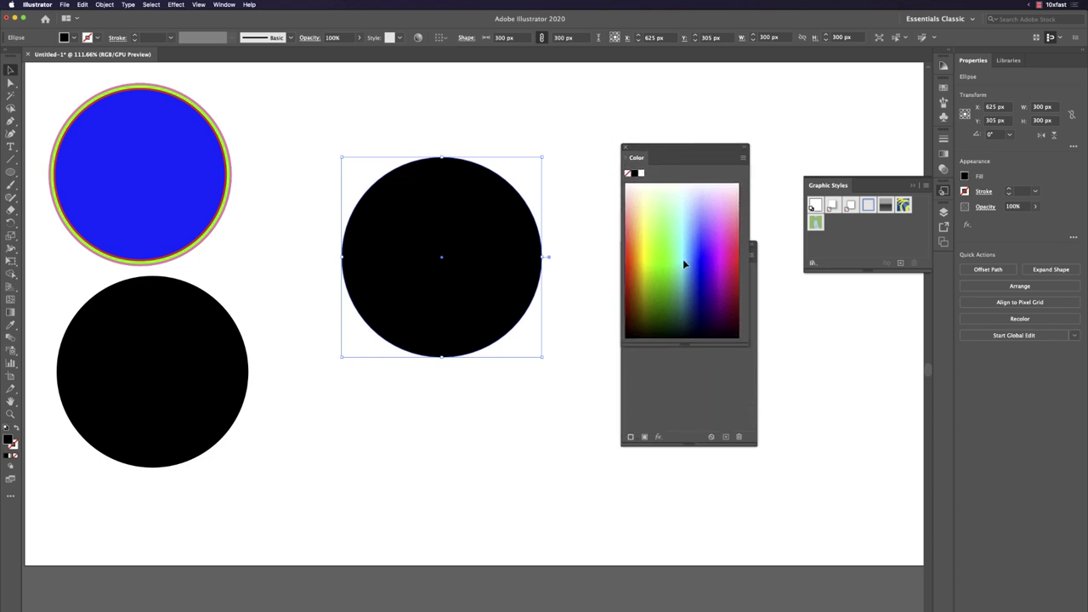
click(659, 248)
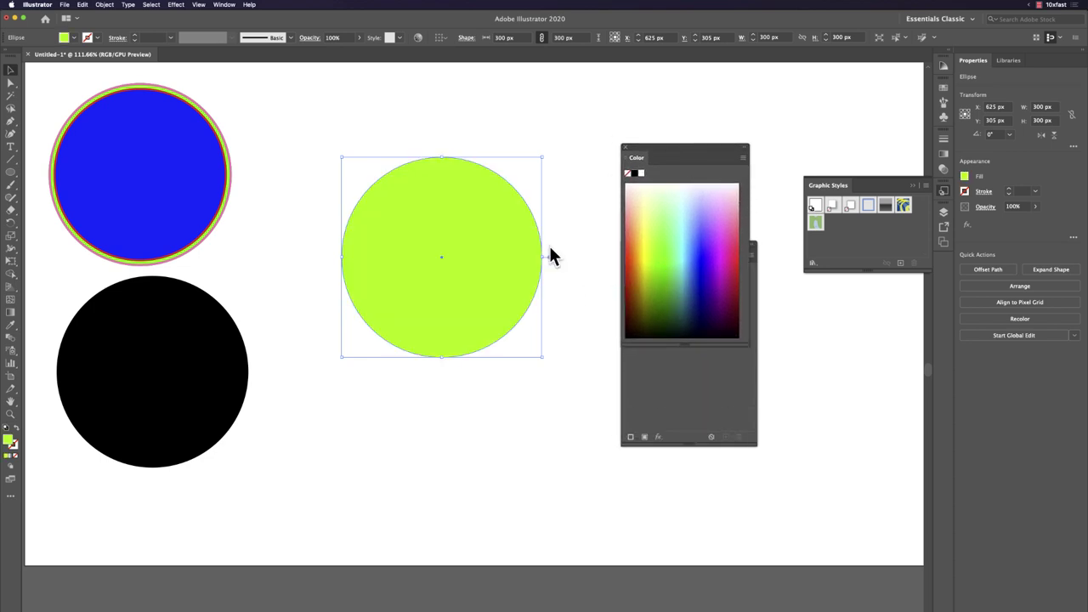
click(547, 311)
scroll(510, 316, right, 3)
click(391, 311)
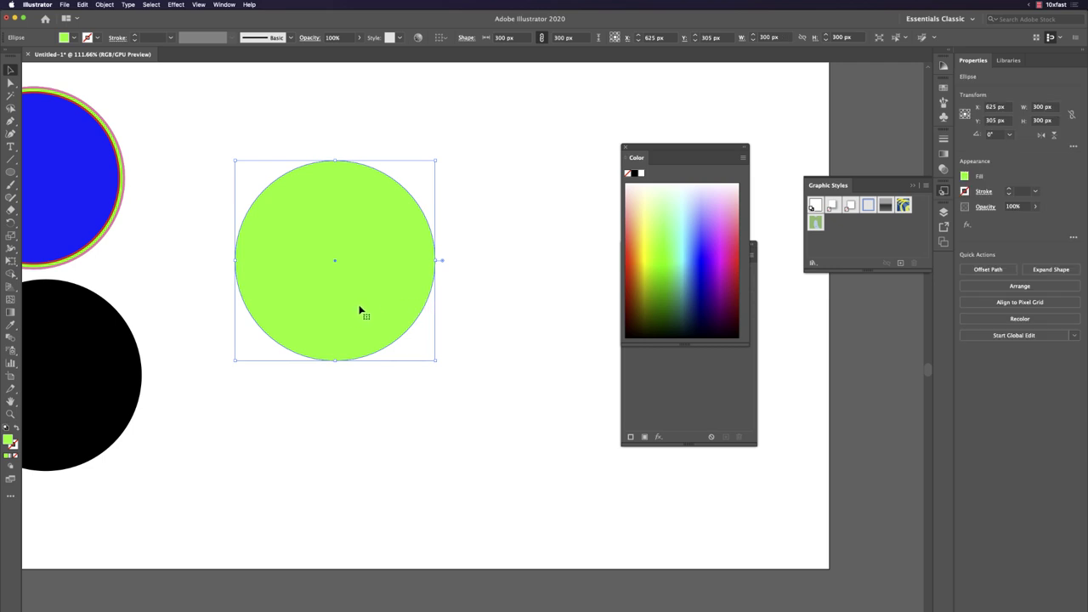
Step: Move the Color and Appearance panels clear of the circle and give it a dark purple outline with no fill
drag(686, 149, 444, 409)
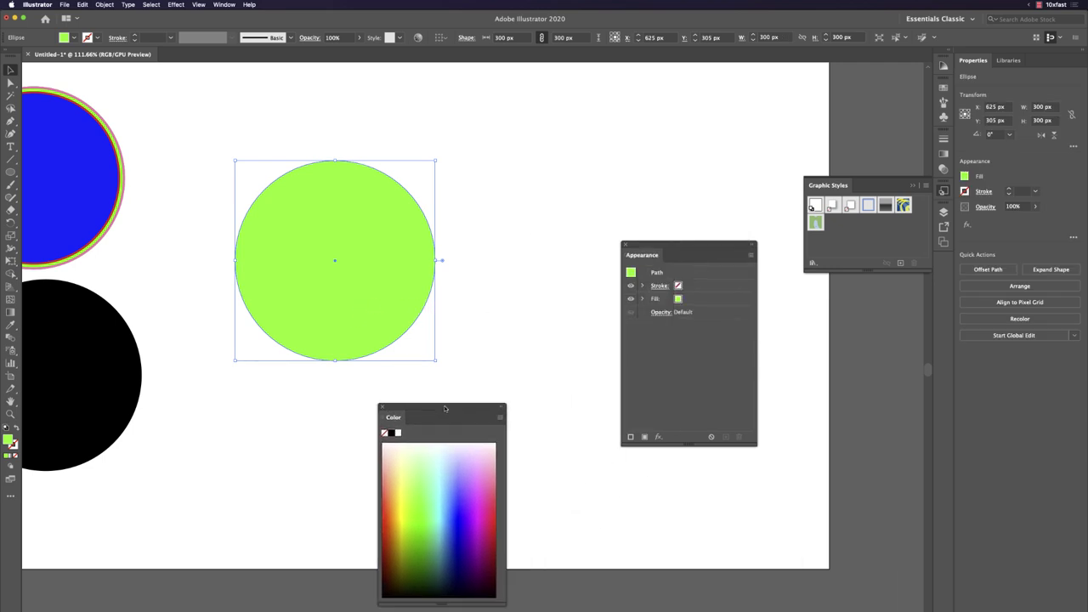
drag(701, 249, 743, 425)
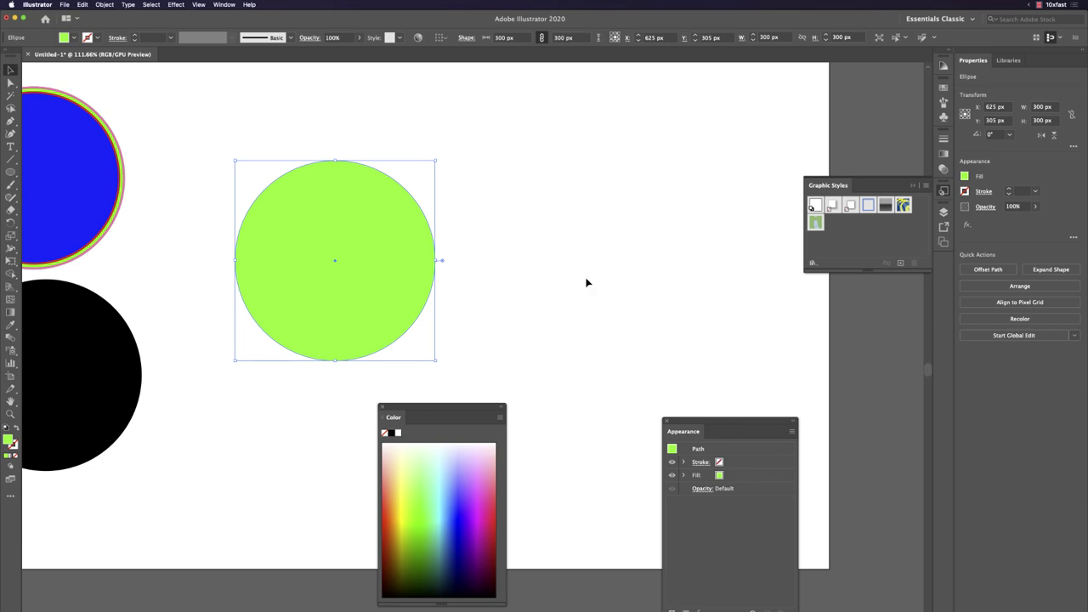
drag(443, 406, 575, 315)
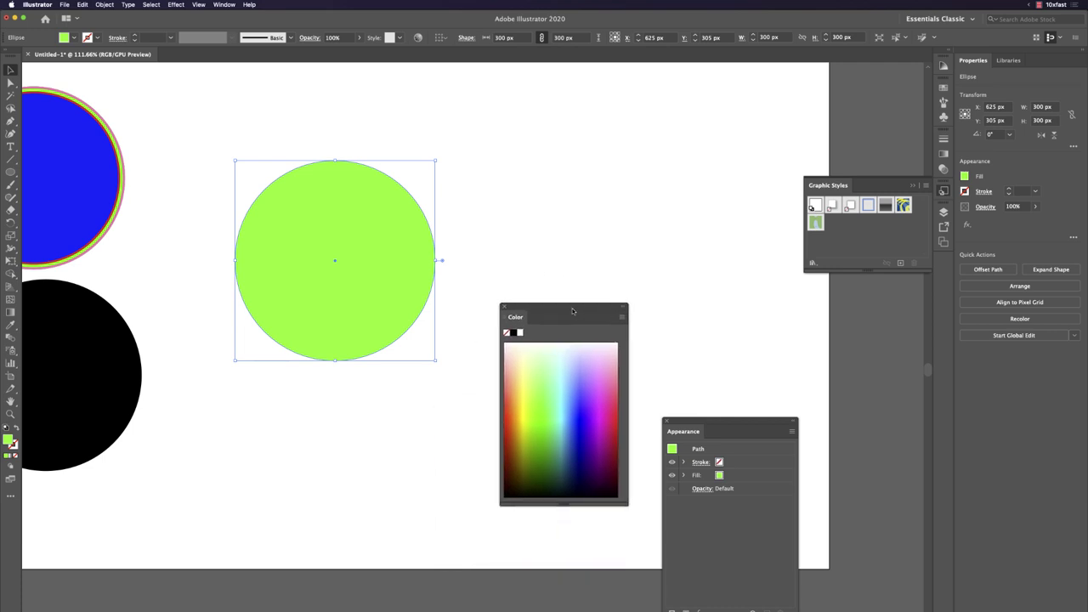
click(601, 447)
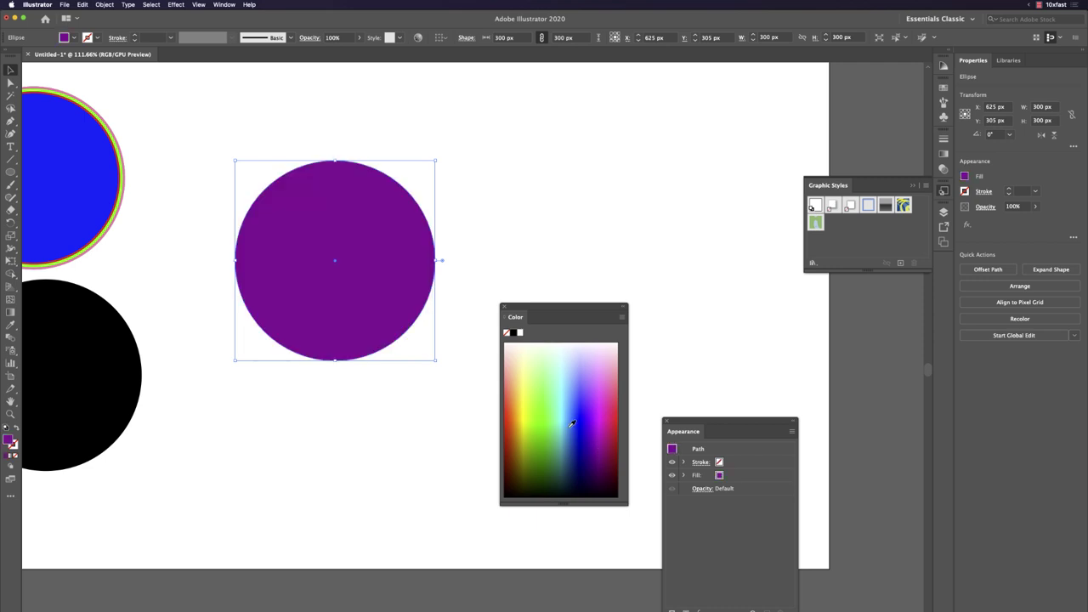
key(shift+x)
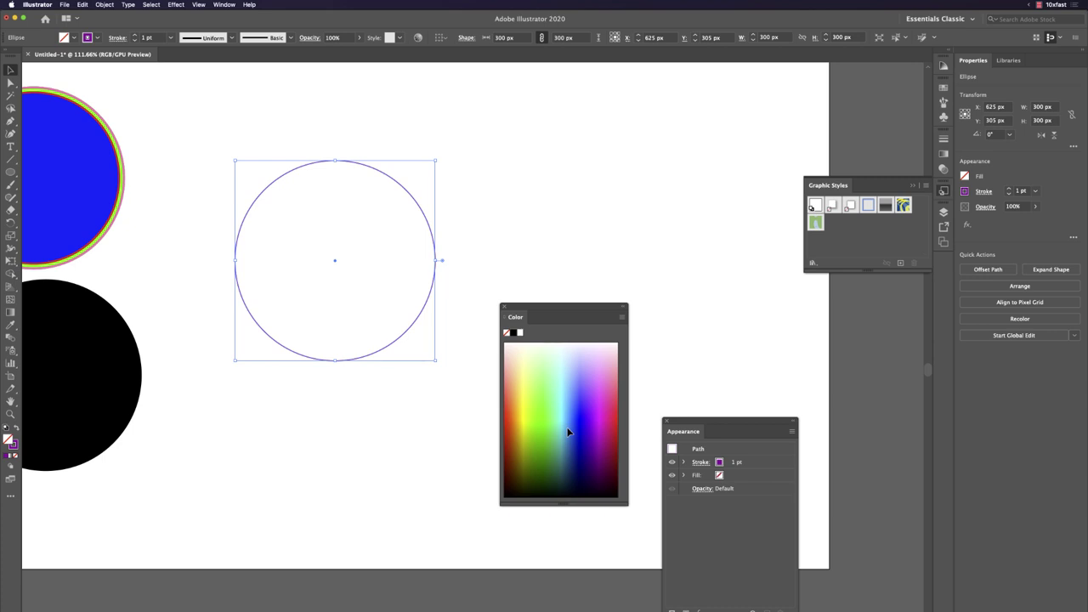
Step: Create a concentric copy of the purple circle scaled uniformly to 10%, with Preview on
key(s)
key(Return)
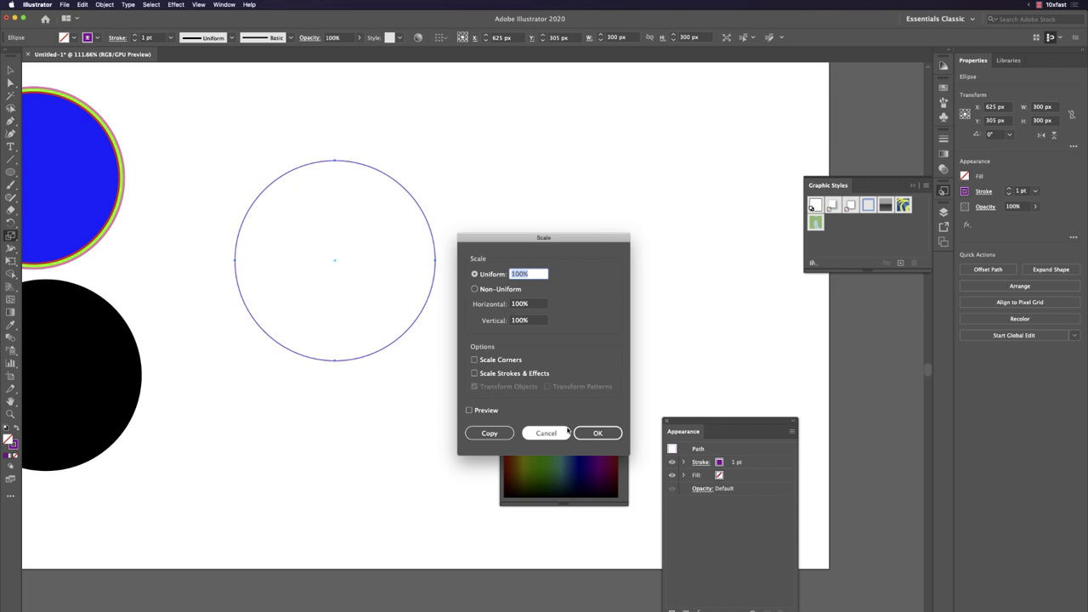
click(473, 413)
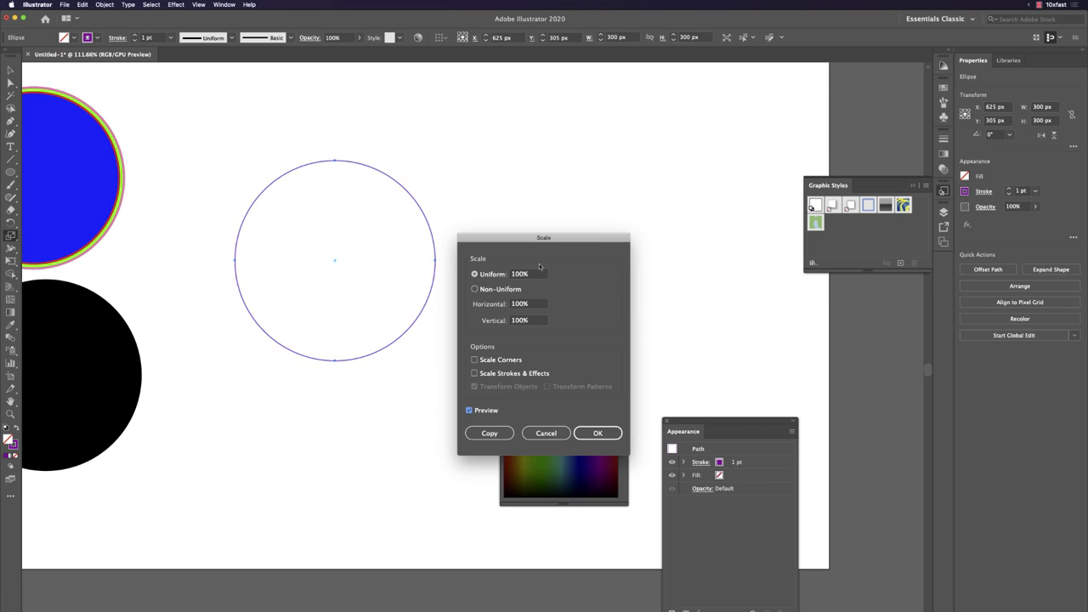
click(487, 268)
text(10)
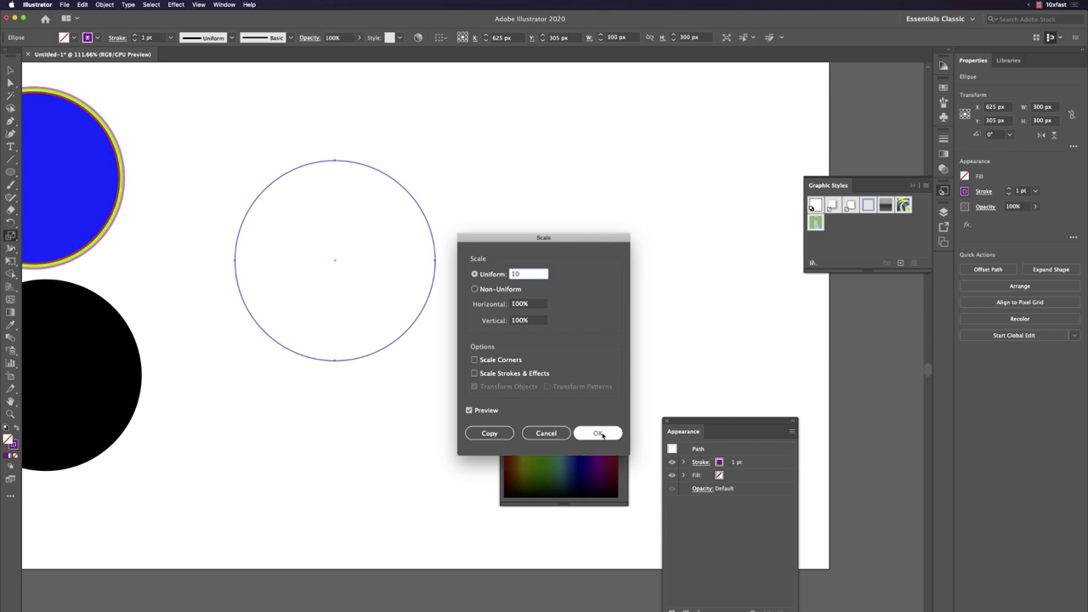
click(500, 434)
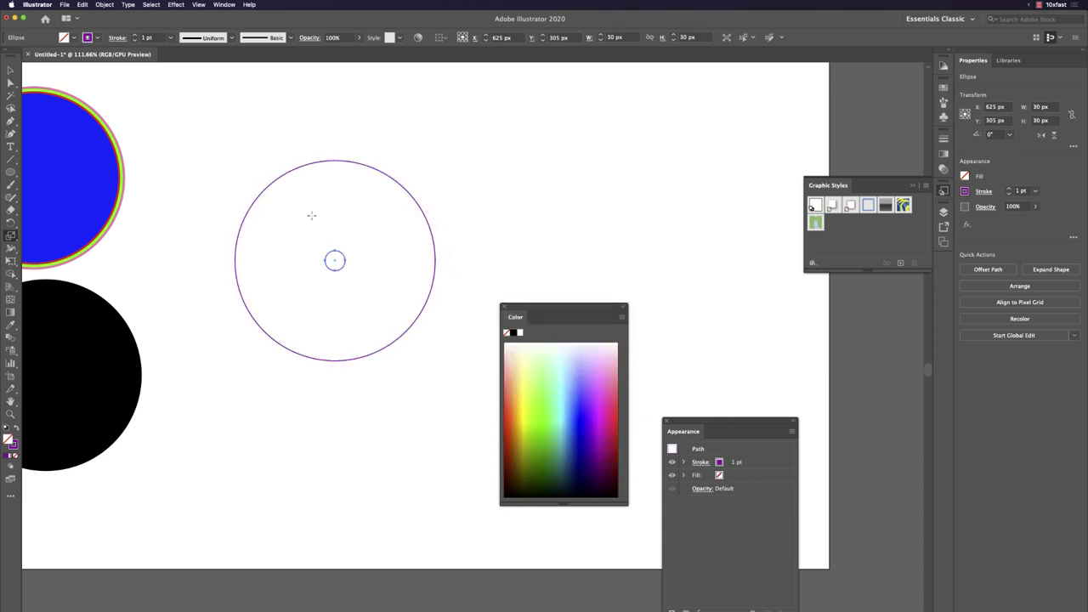
Step: Move the Color panel down beside the Appearance panel, clear of the two concentric circles
key(v)
click(423, 307)
key(s)
key(v)
key(s)
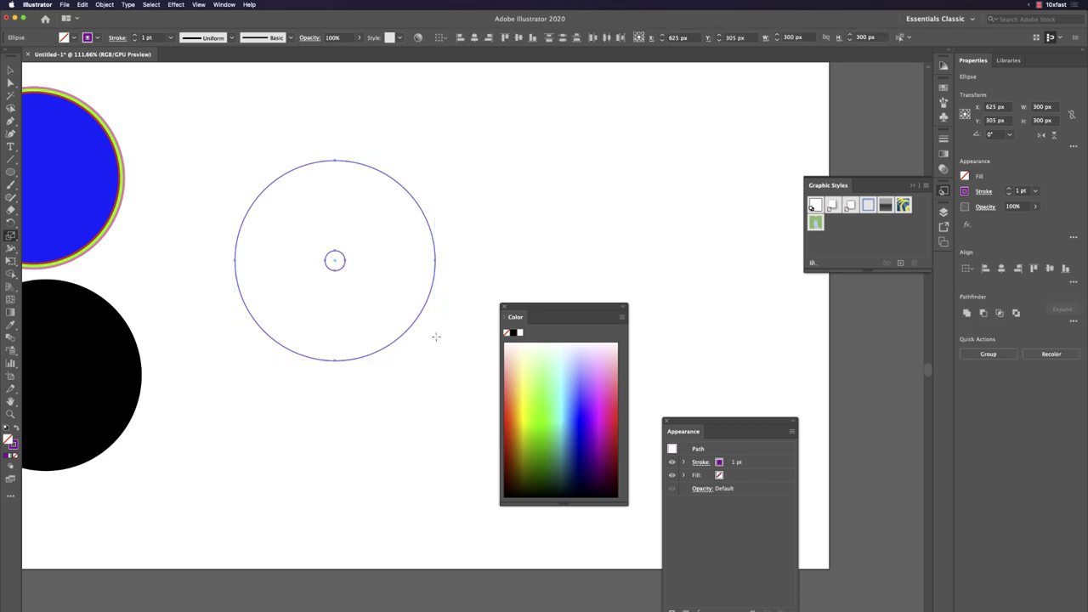
key(v)
drag(440, 419, 281, 226)
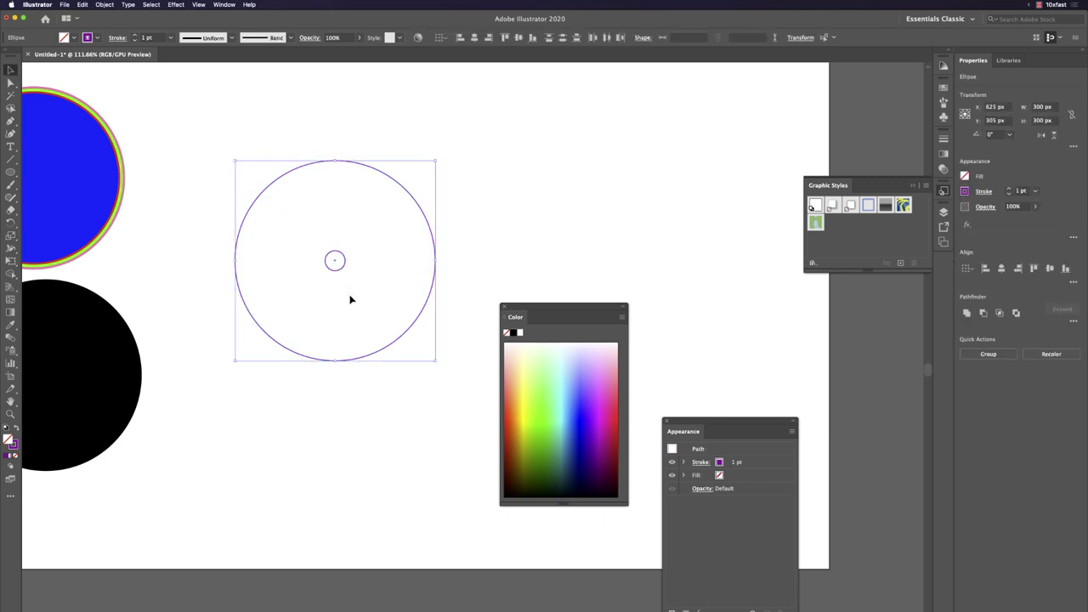
drag(541, 311, 562, 433)
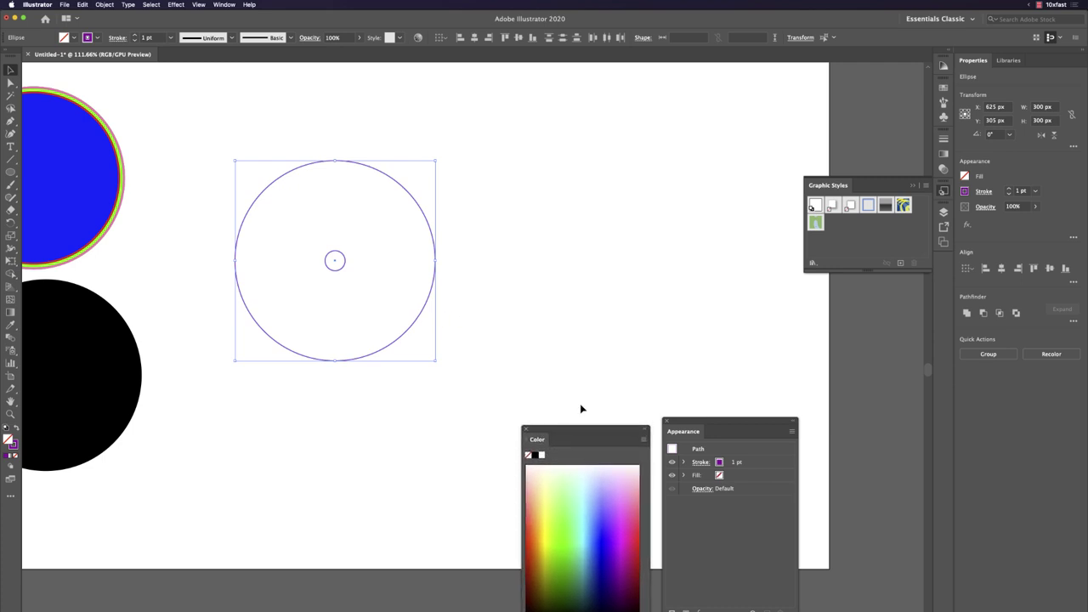
click(486, 328)
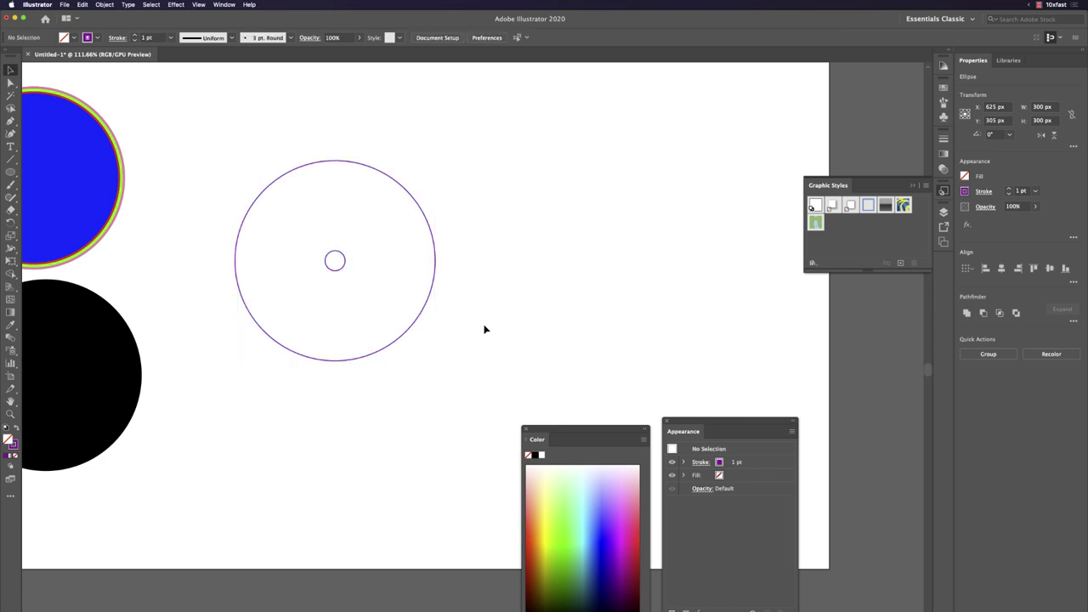
Step: Select the large and small concentric purple circles and blend them together
drag(472, 370, 252, 172)
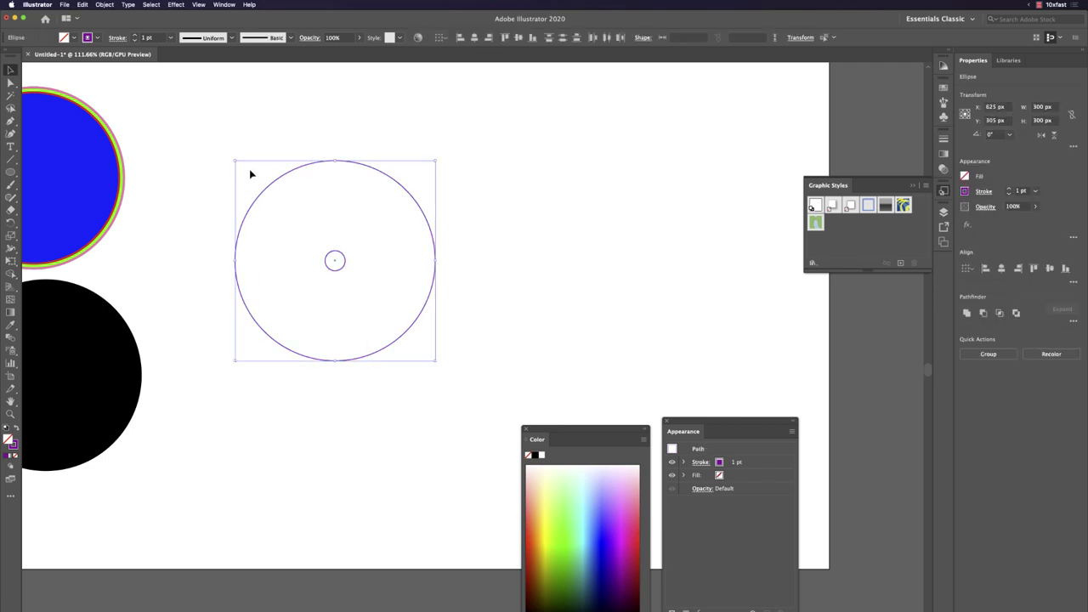
key(a)
key(v)
key(a)
key(super+alt+b)
key(v)
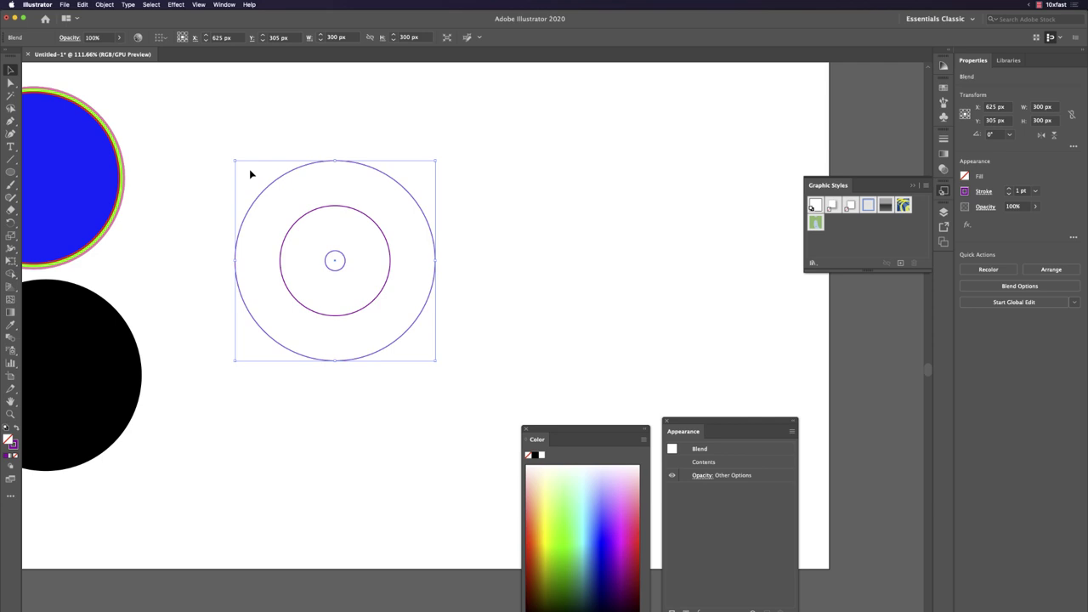
Step: Open the blend's options, turn on Preview and change the spacing to Specified Steps
key(w)
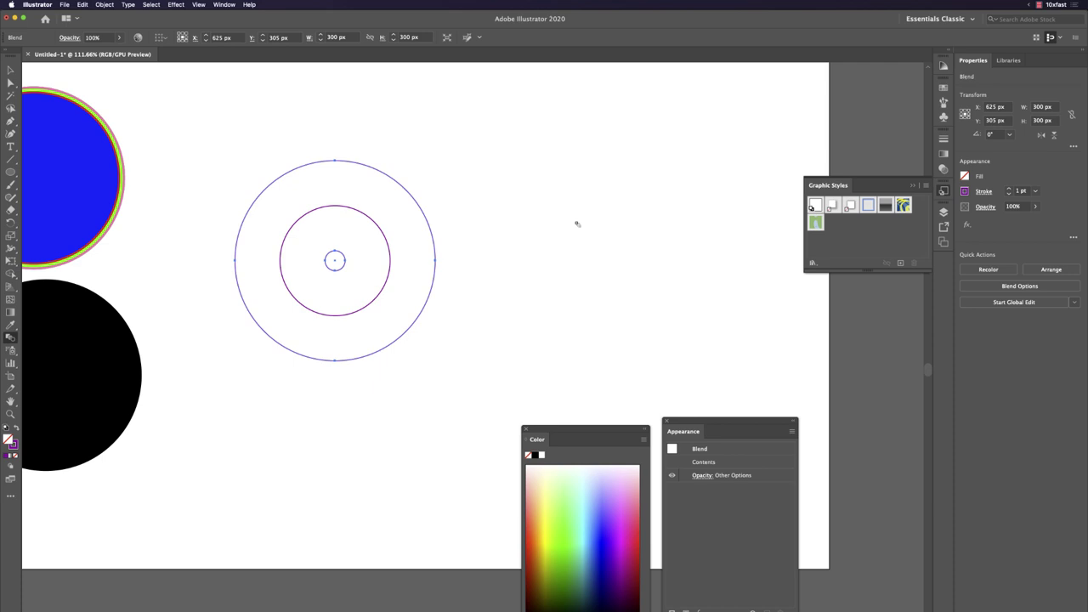
key(Return)
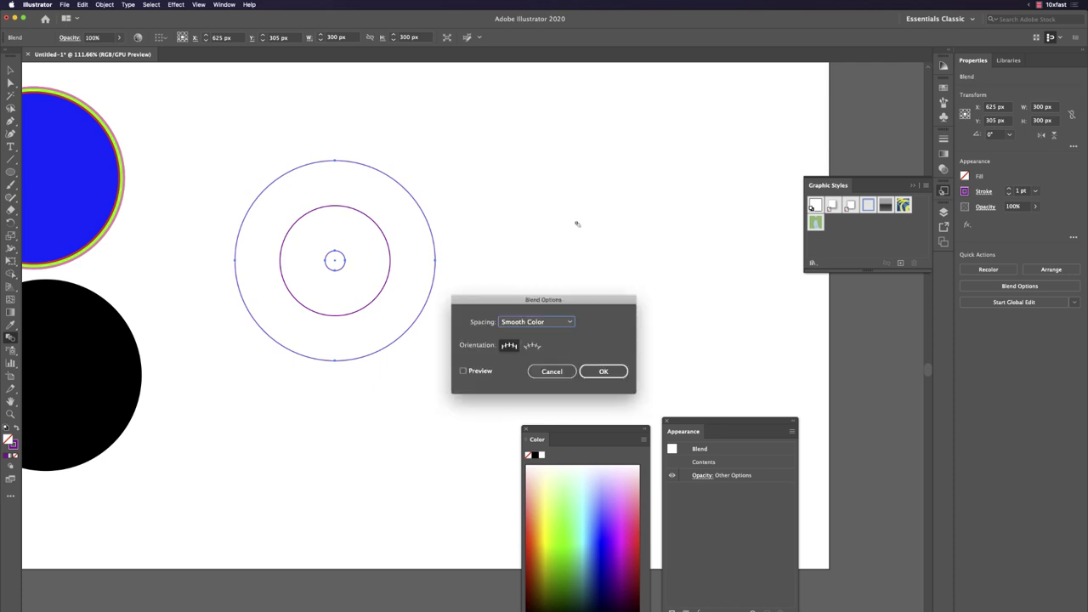
drag(568, 305, 558, 217)
click(471, 285)
click(527, 234)
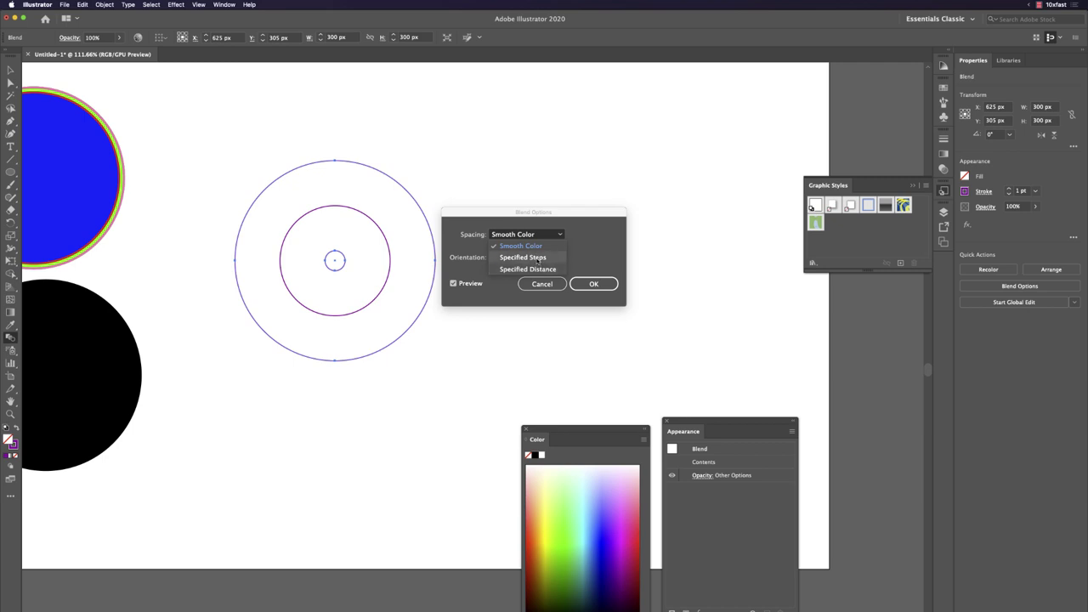
click(537, 260)
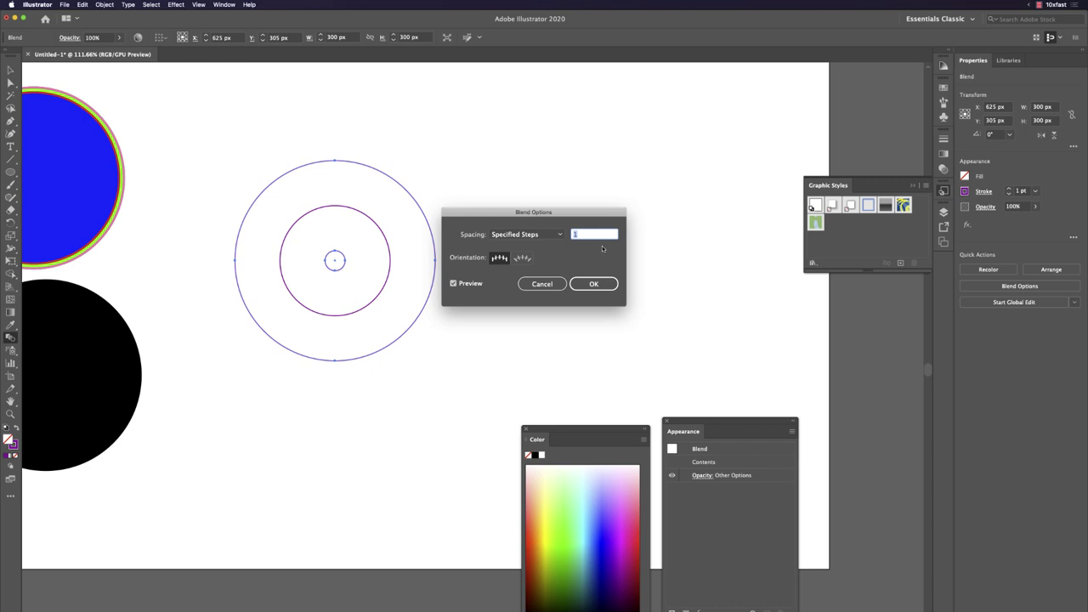
Step: Set the blend to 10 specified steps, apply the options and deselect the rings
click(596, 234)
key(Up)
key(Up)
key(Up)
key(Up)
key(Up)
key(Up)
key(Up)
key(Up)
key(Up)
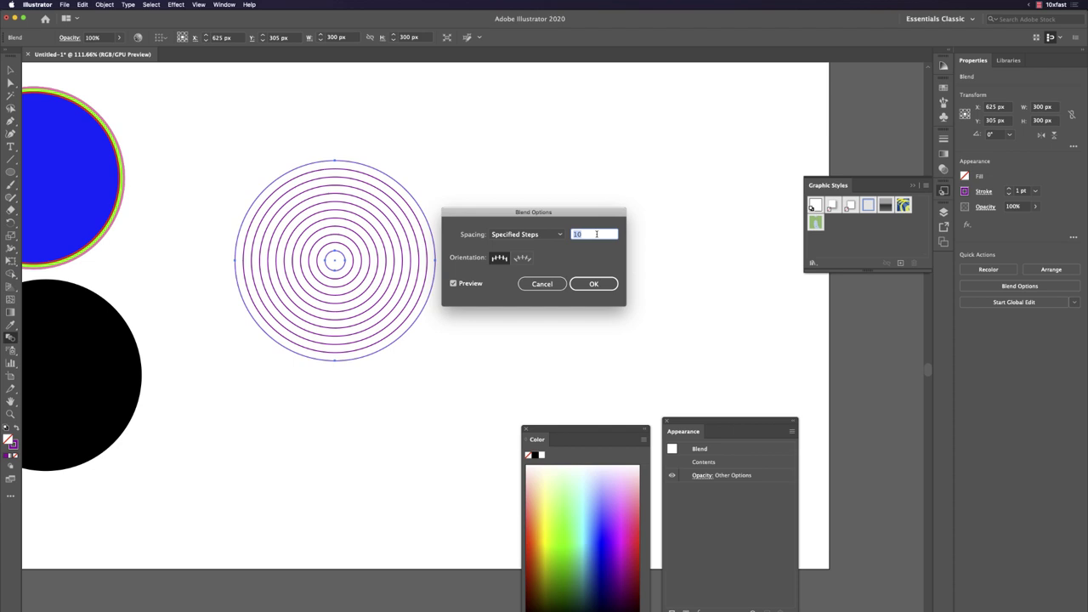
click(598, 286)
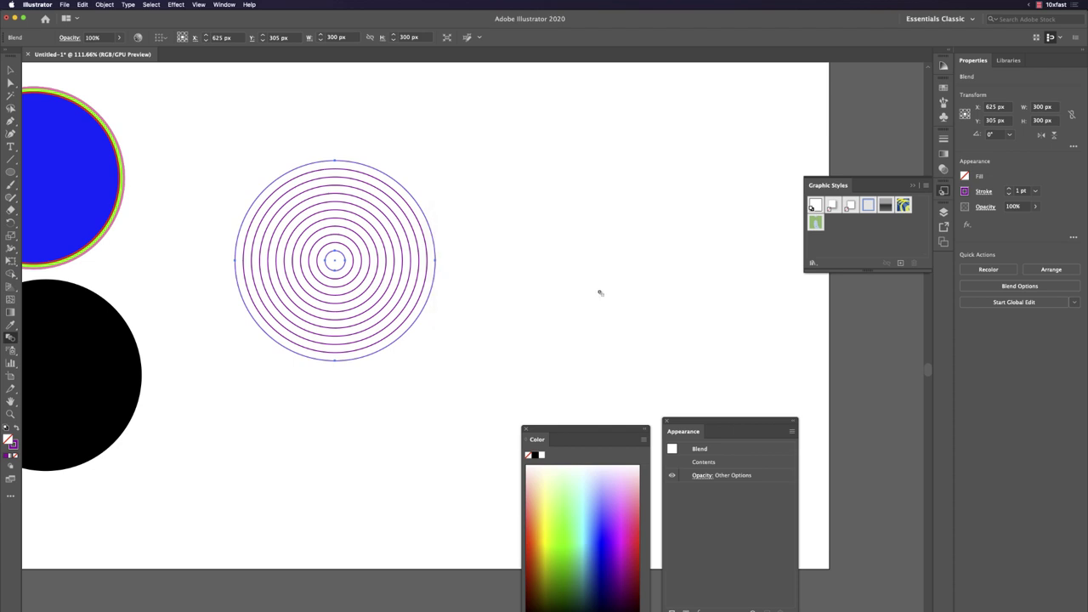
click(489, 306)
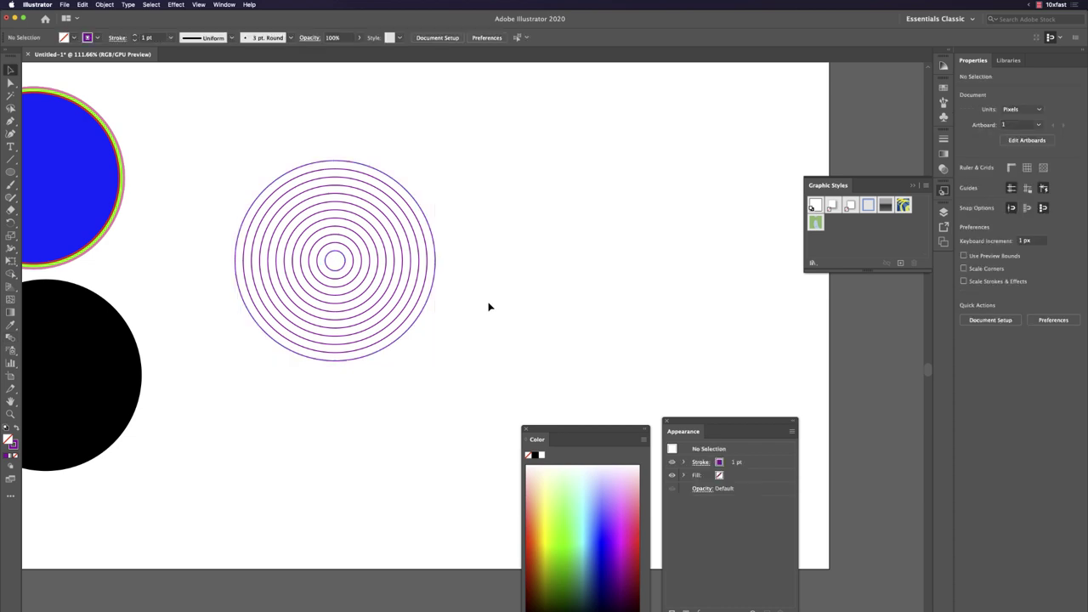
Step: Duplicate the concentric rings horizontally to the right and move the copy back until it overlaps half of the original
key(shift+f)
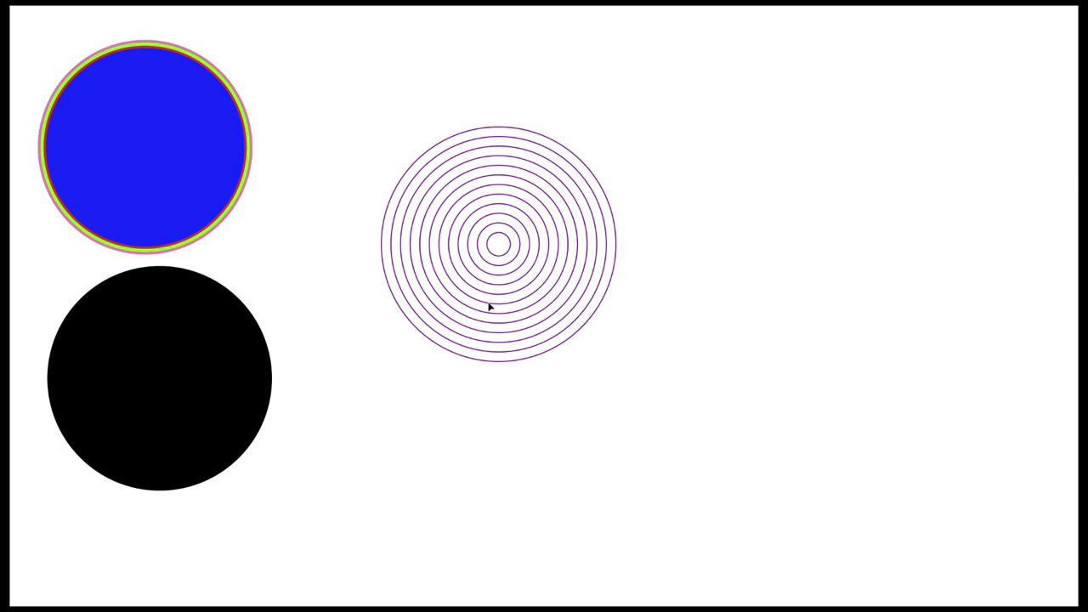
key(Escape)
scroll(329, 271, right, 5)
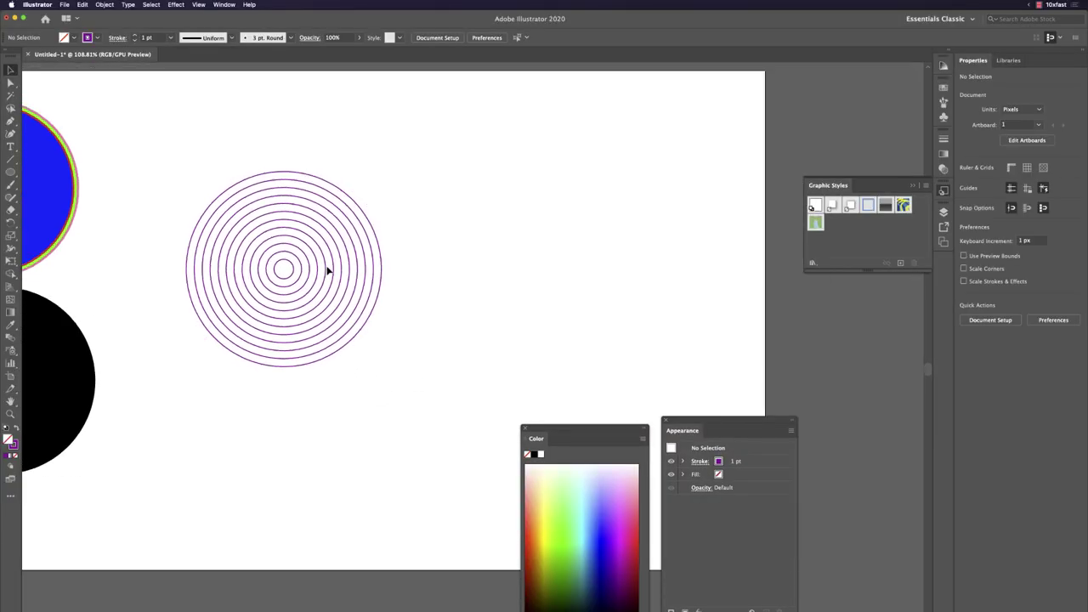
click(292, 272)
drag(291, 272, 497, 272)
click(501, 297)
scroll(499, 274, left, 1)
click(499, 274)
click(408, 287)
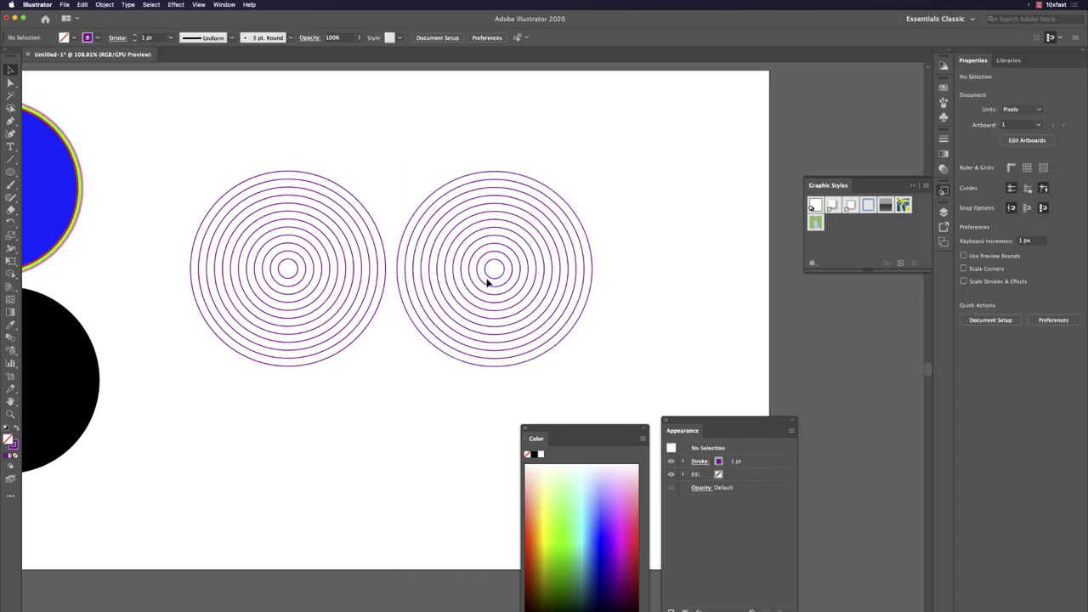
drag(498, 277, 393, 283)
click(510, 321)
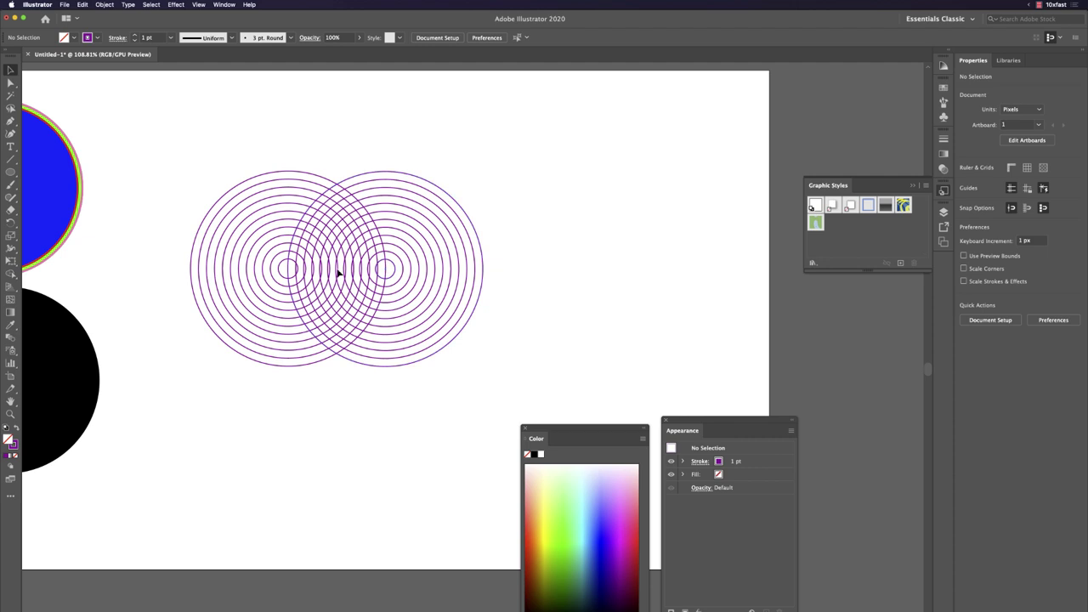
Step: Draw a circle about 240 px wide from the centre of the overlap between the two ring patterns
key(l)
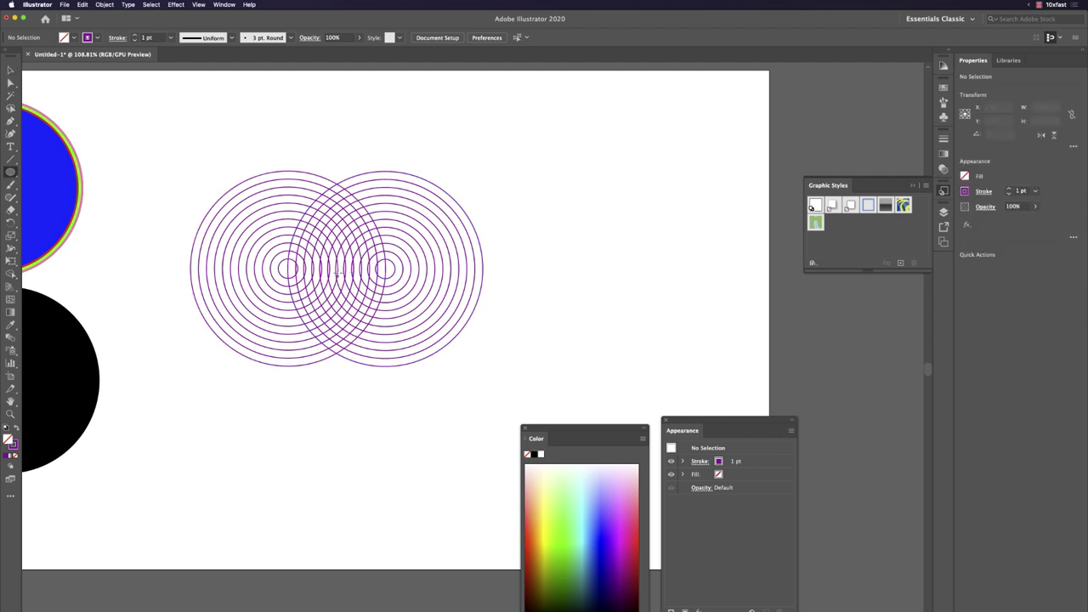
drag(338, 269, 413, 323)
key(v)
Step: Clip both ring patterns with the 240 px circle as a clipping mask, and release the mask
drag(463, 349, 194, 151)
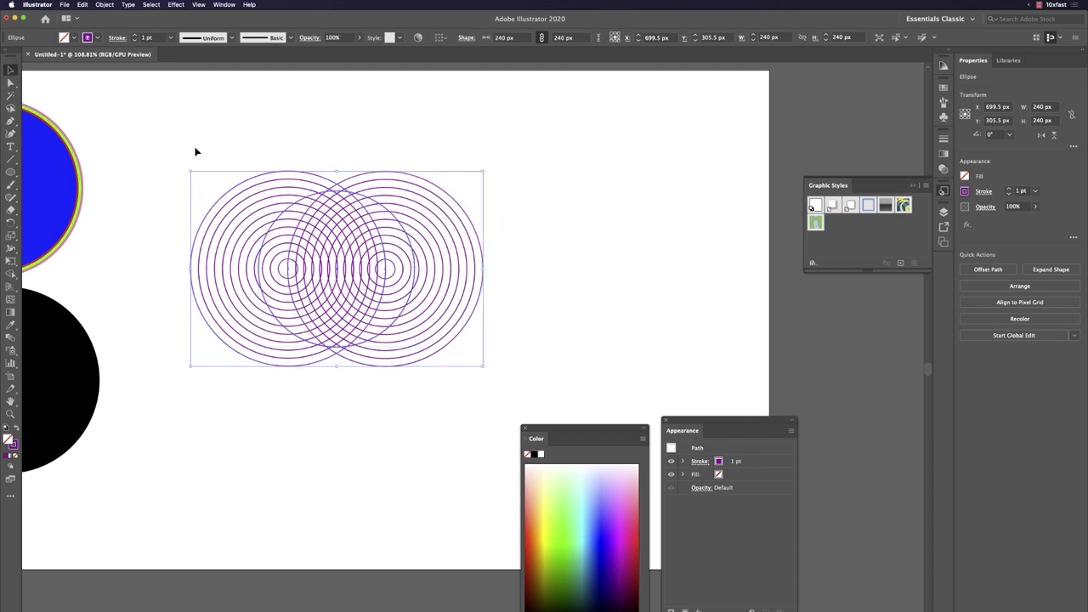
key(super+7)
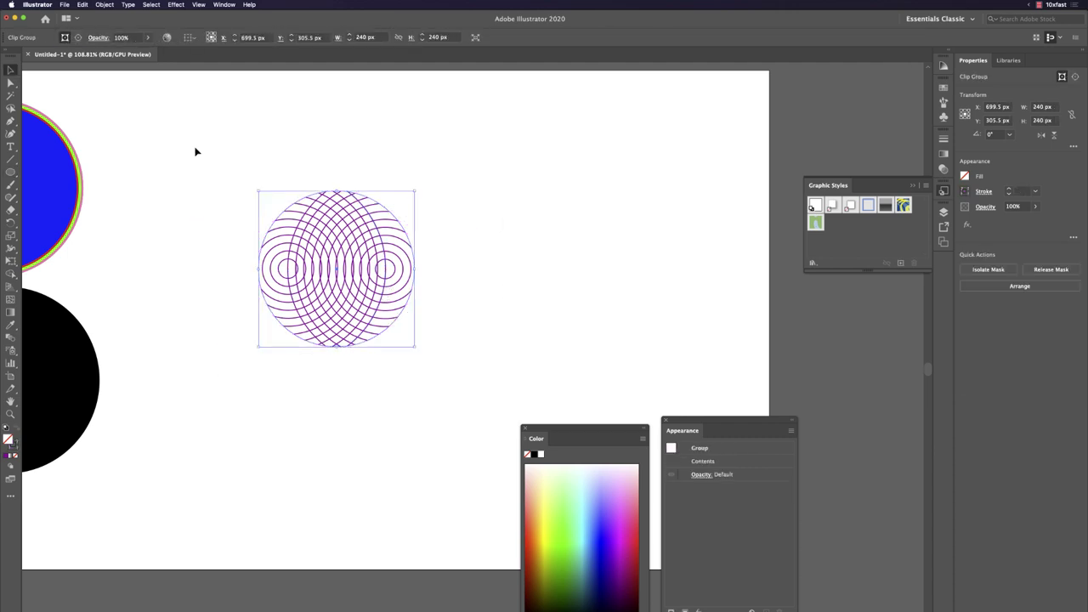
click(194, 151)
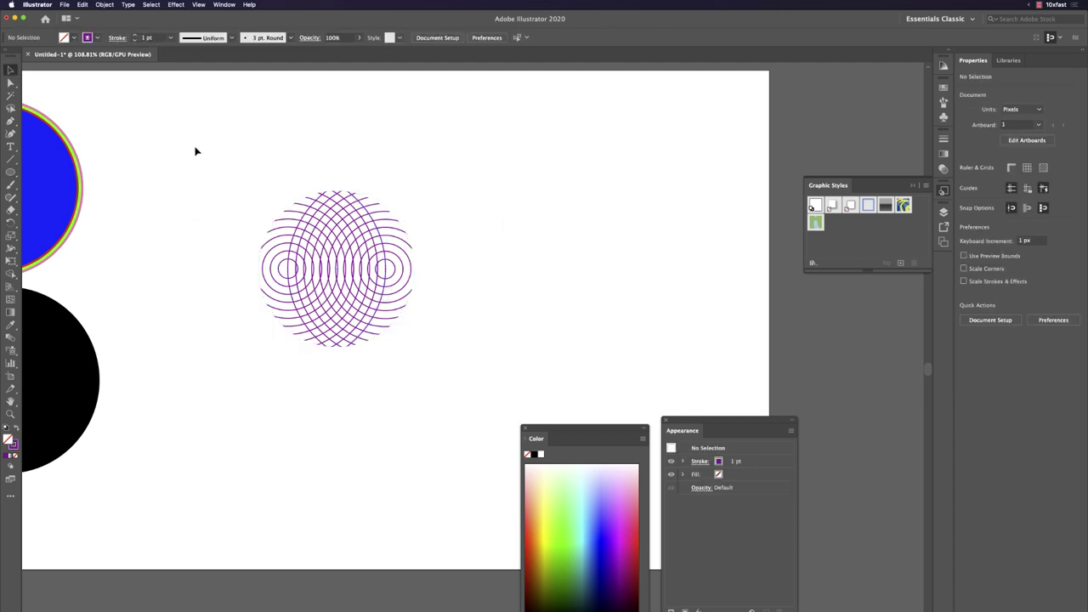
click(326, 299)
key(alt+super+7)
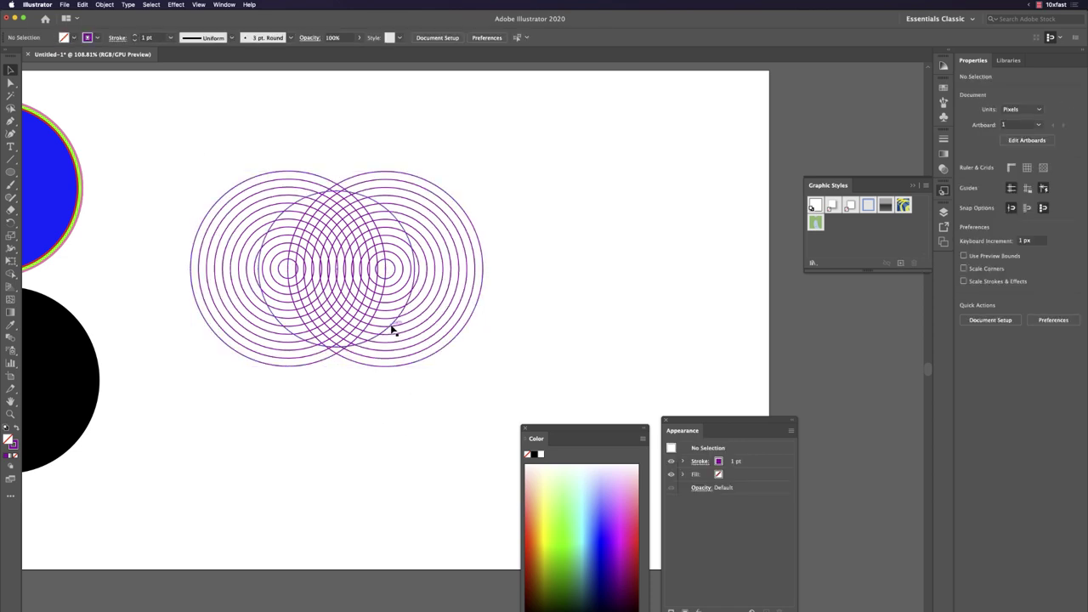
Step: Delete the circle over the overlap and spread the two ring patterns side by side near the artboard's upper edge
click(391, 327)
click(393, 337)
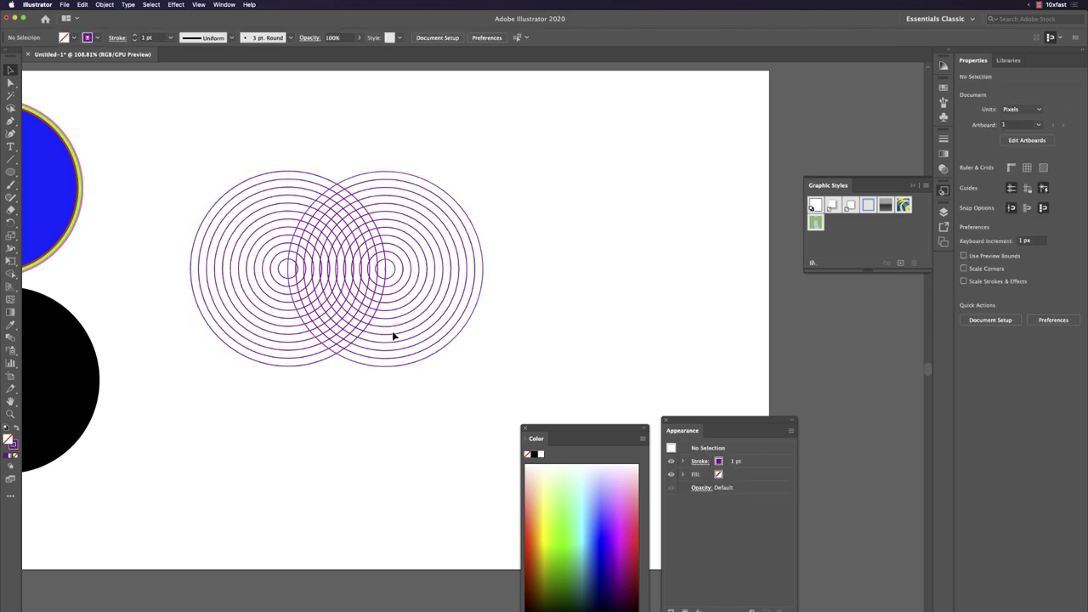
click(267, 226)
click(277, 146)
drag(360, 255, 265, 168)
click(522, 227)
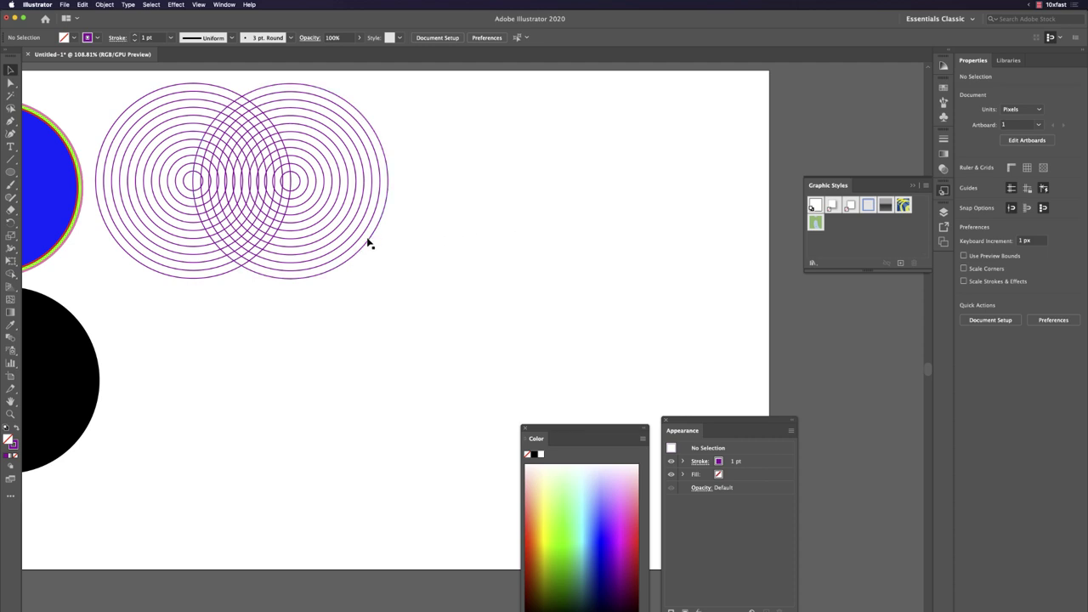
drag(300, 185, 451, 182)
click(592, 212)
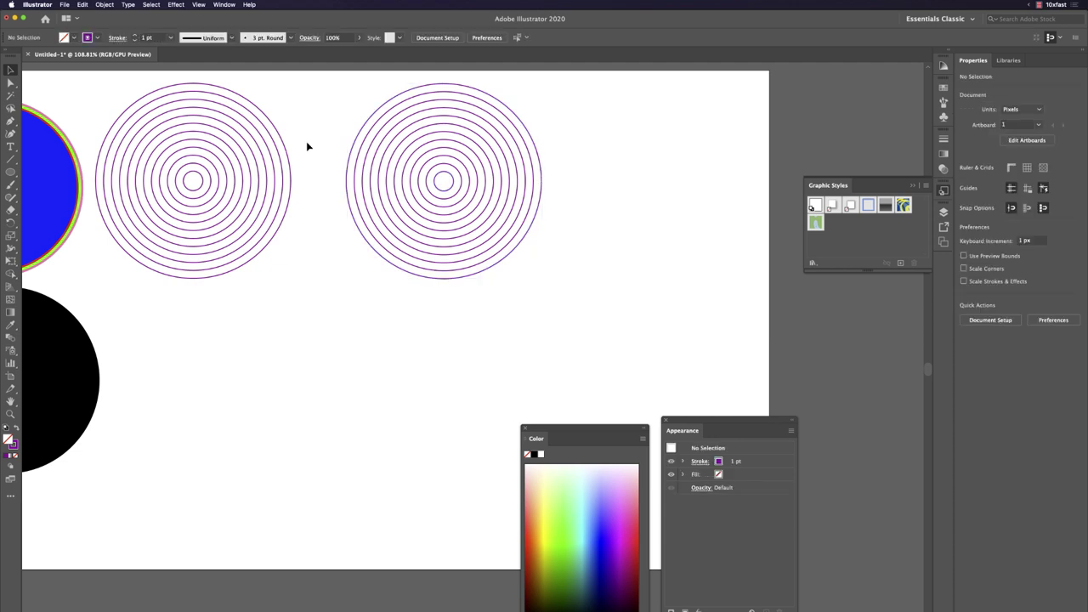
Step: Isolate the right-hand ring blend, select its inner circle and set that circle's stroke weight to 10 pt
double_click(454, 187)
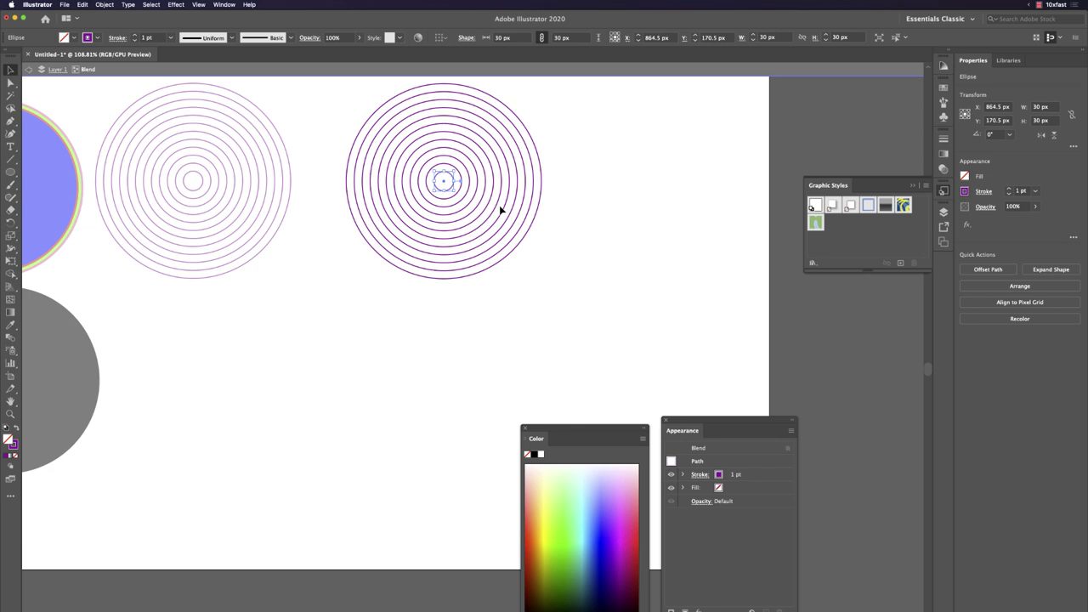
drag(737, 420, 661, 198)
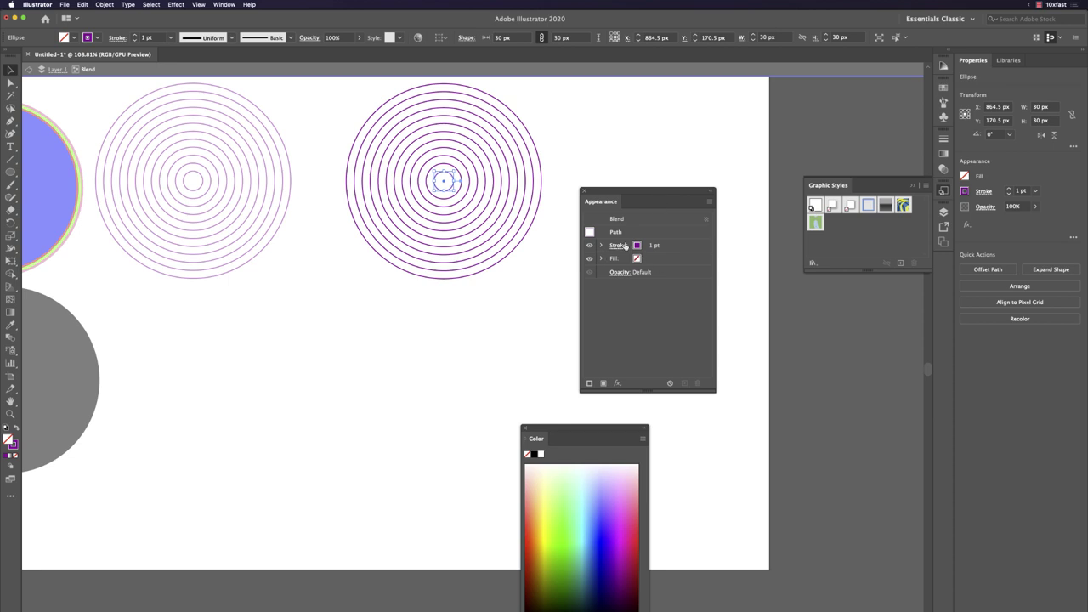
click(668, 245)
click(668, 245)
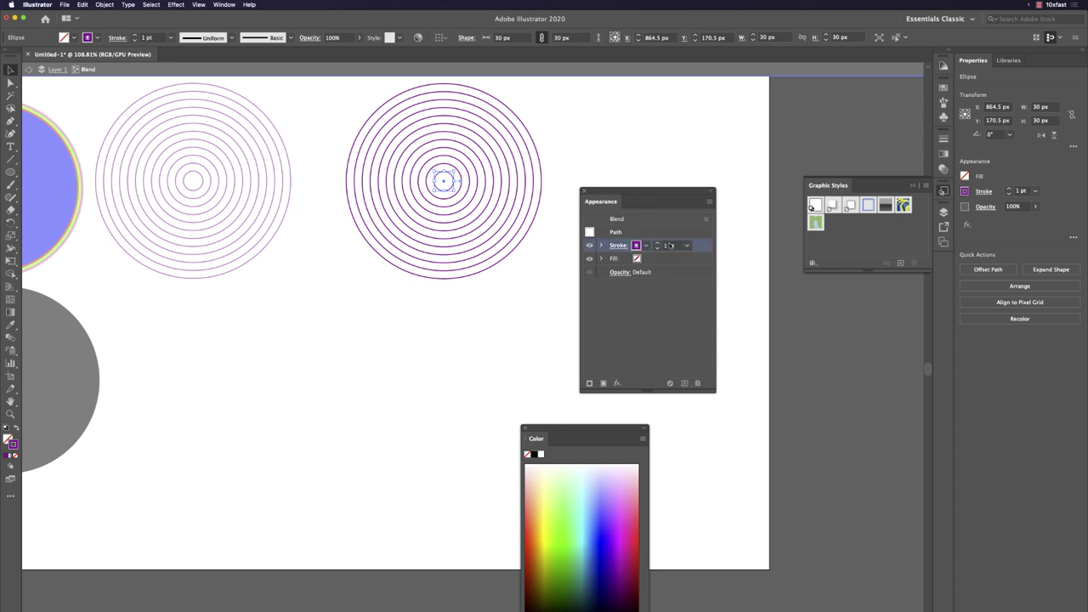
click(657, 243)
click(657, 243)
click(657, 244)
click(657, 243)
click(657, 244)
click(657, 243)
click(657, 243)
click(657, 243)
click(657, 243)
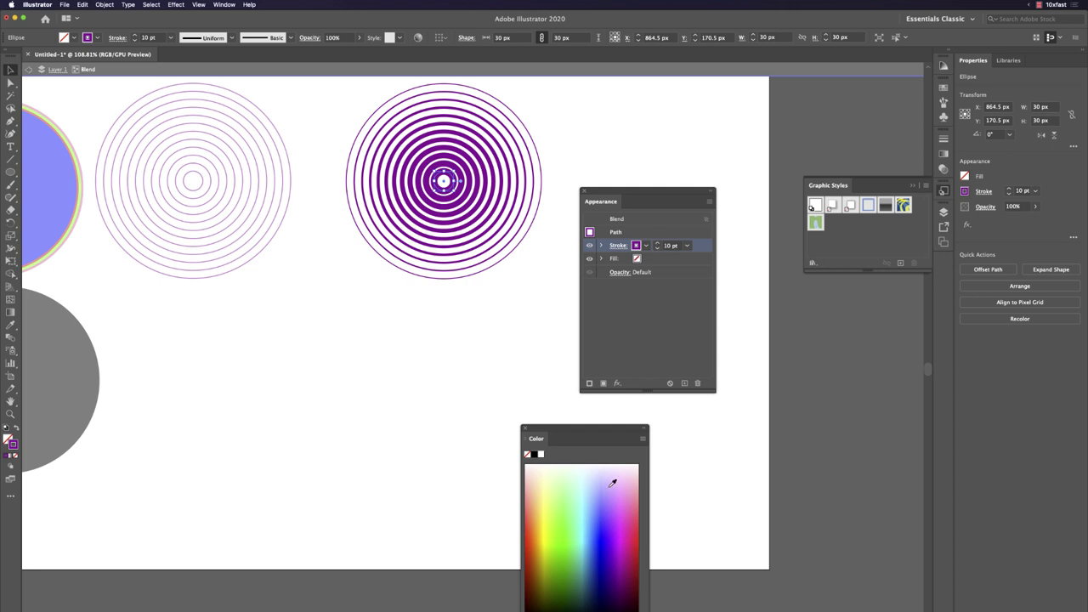
Step: Try other stroke colours on the inner circle, settle on orange, and exit the blend's isolation mode
click(614, 522)
click(558, 556)
click(627, 510)
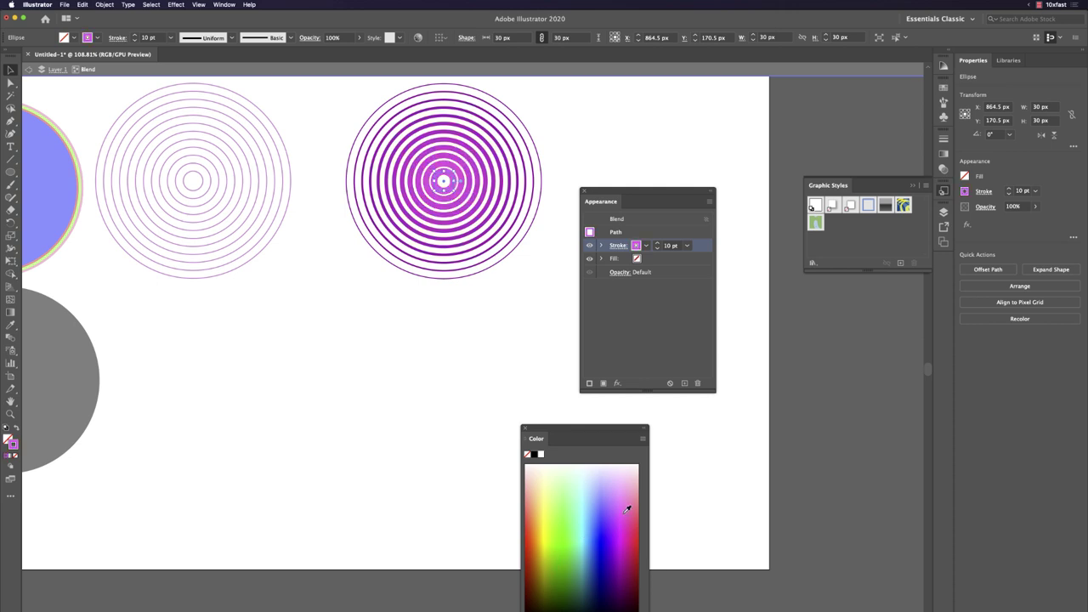
click(537, 537)
drag(609, 191, 654, 204)
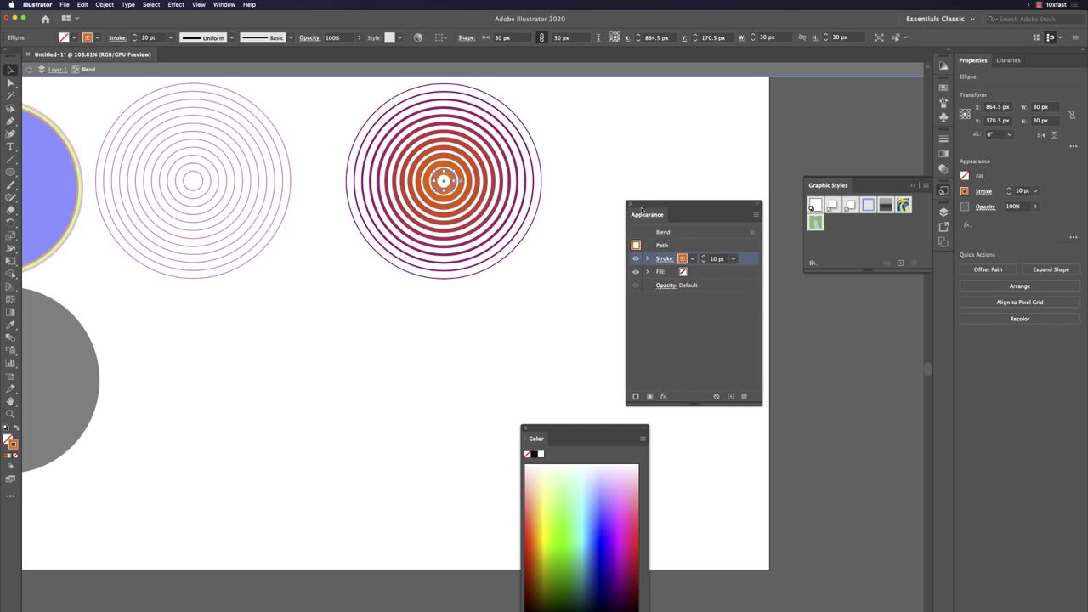
key(Escape)
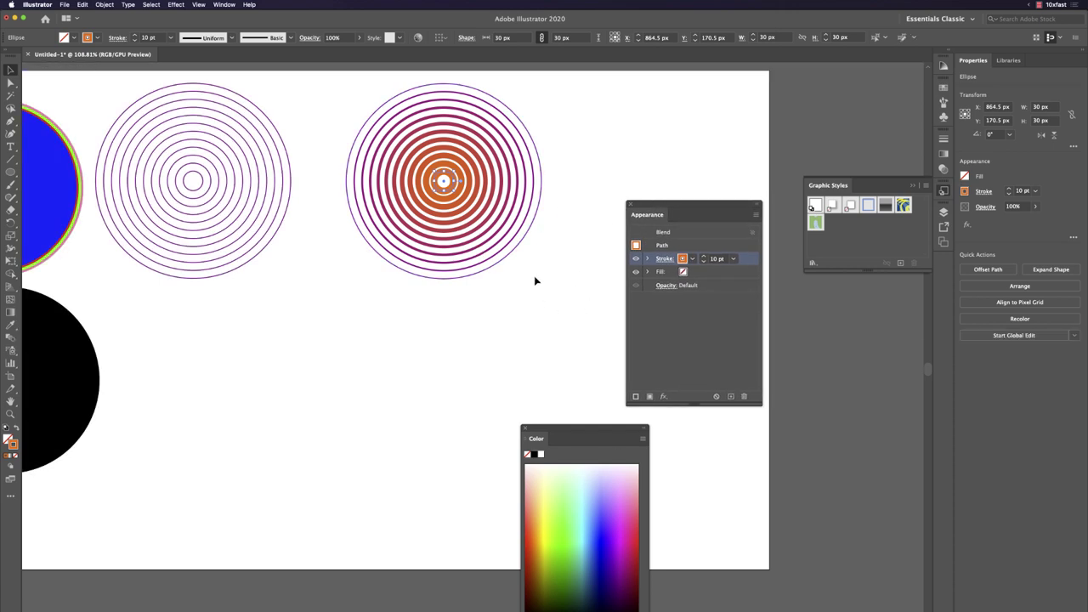
click(564, 272)
Step: Duplicate the orange-and-purple ring pattern to the right, near the artboard's right edge
scroll(505, 270, right, 3)
scroll(505, 269, up, 2)
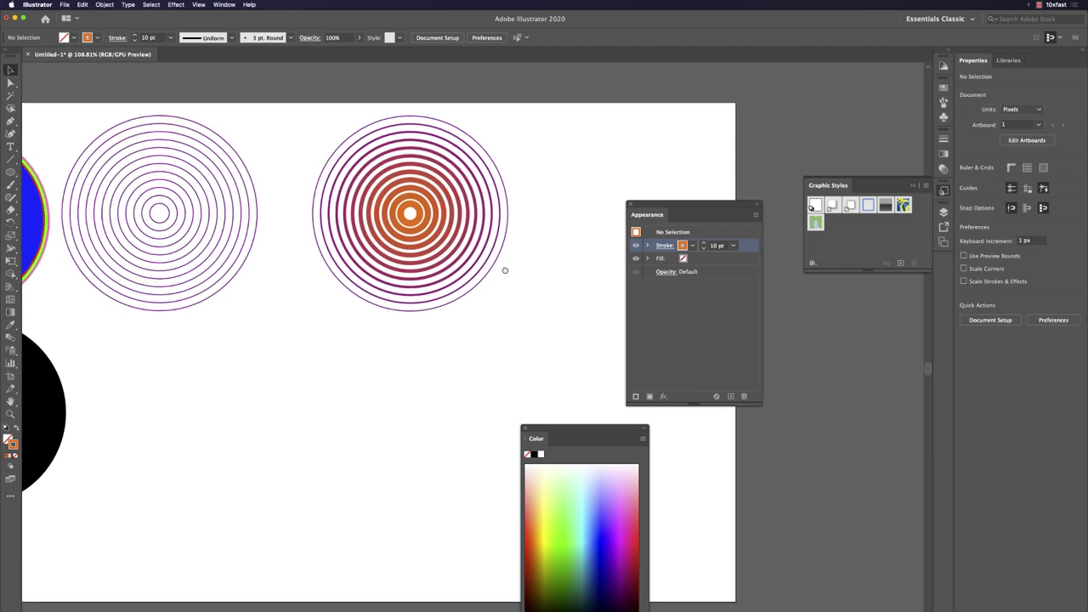
click(367, 235)
drag(379, 234, 573, 249)
scroll(559, 266, right, 5)
scroll(558, 266, up, 2)
scroll(561, 276, left, 3)
scroll(561, 276, down, 2)
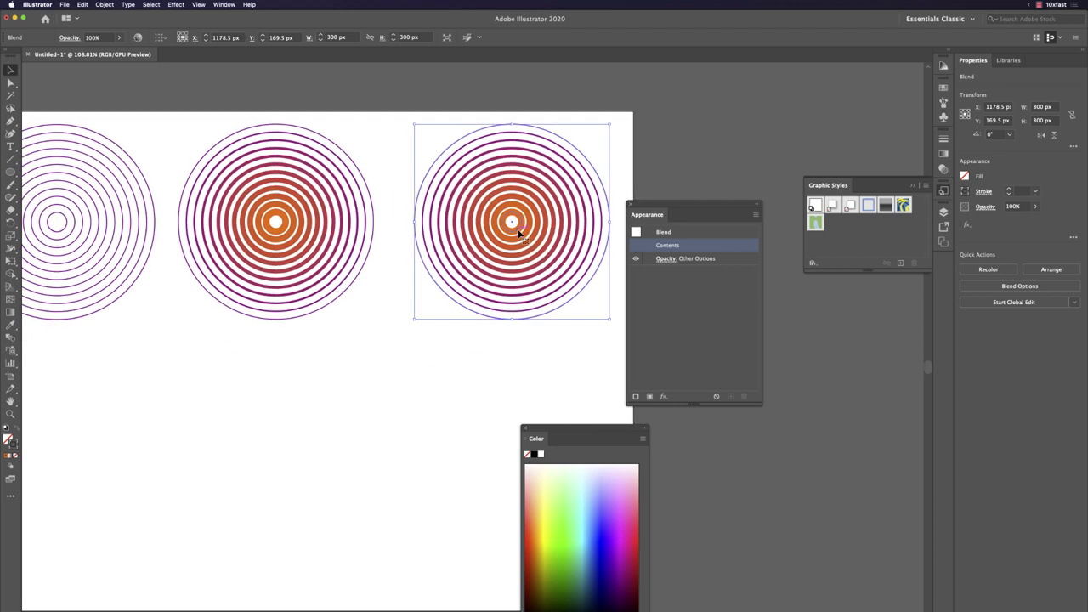
Step: Isolate the copied blend, move its inner circle off-centre to about X 1117, Y 148 px, and exit isolation
double_click(520, 234)
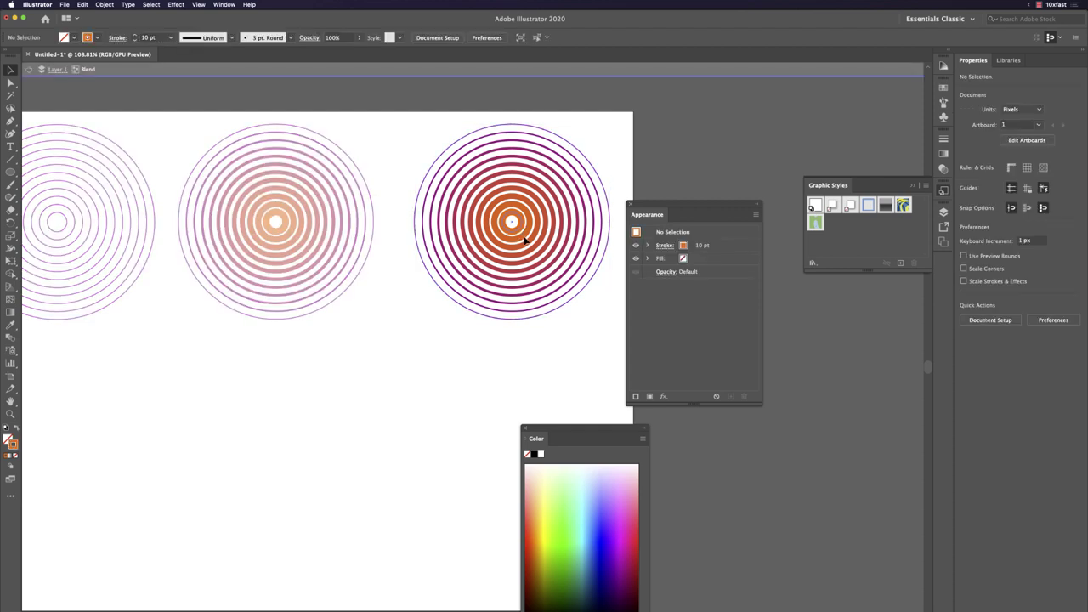
click(523, 224)
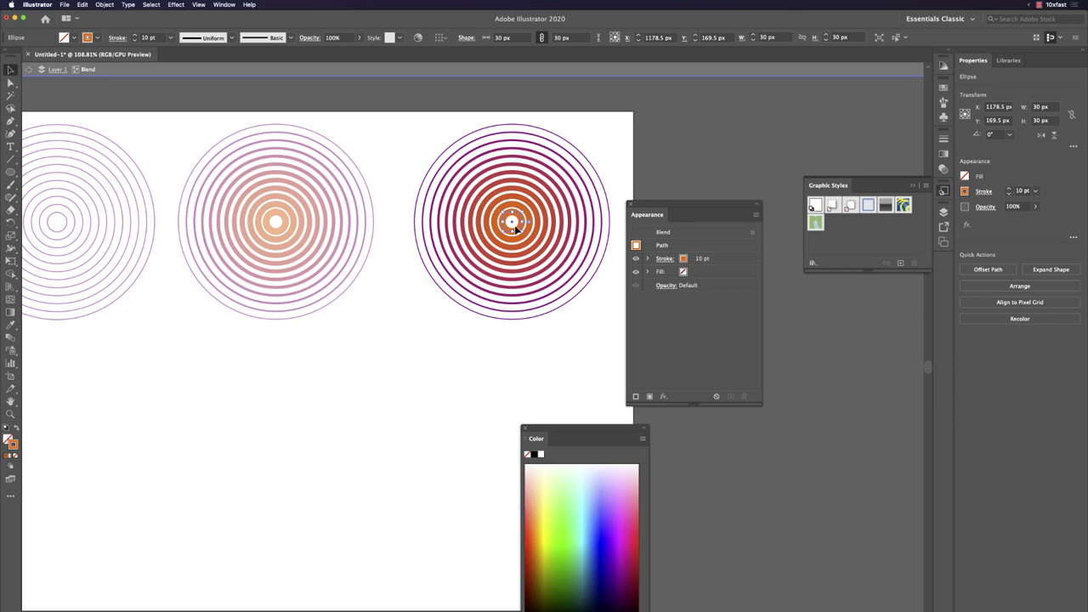
click(519, 232)
click(519, 232)
drag(520, 239, 481, 218)
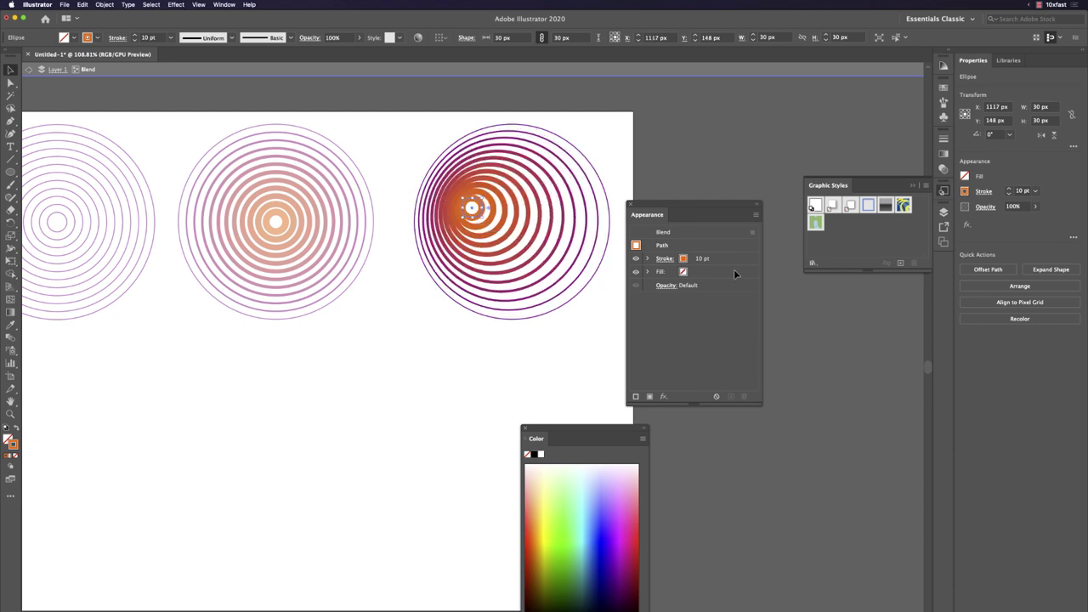
click(498, 342)
double_click(497, 342)
Step: Move the off-centre ring blend to about X 1156.5, Y 177.5 px, clear the floating panels off the artwork and deselect it
drag(396, 357, 428, 335)
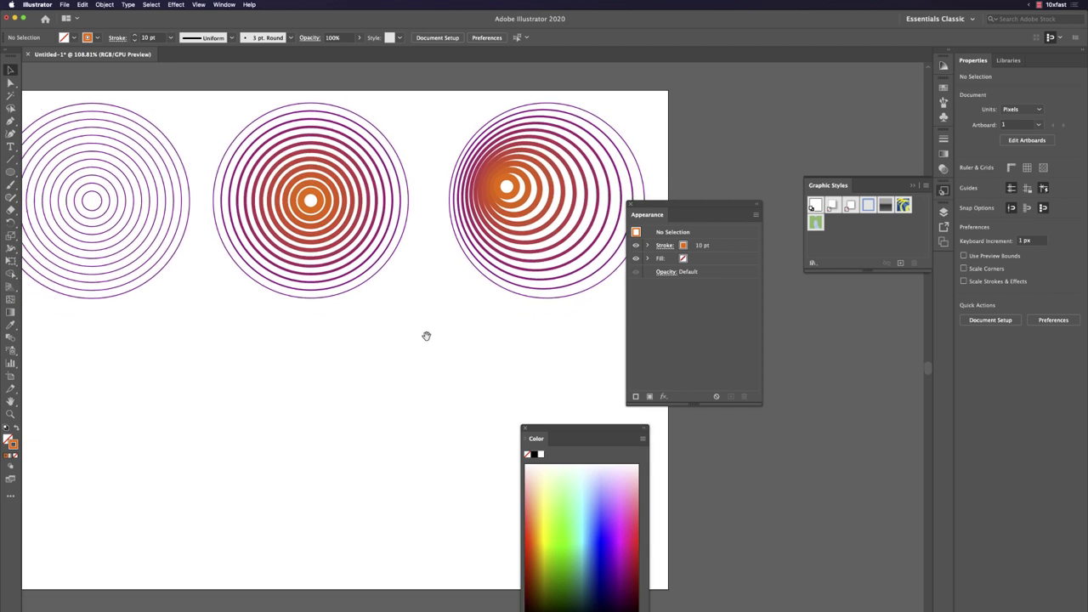
click(505, 185)
drag(510, 189, 497, 194)
drag(411, 316, 487, 275)
drag(676, 204, 847, 379)
drag(573, 436, 666, 521)
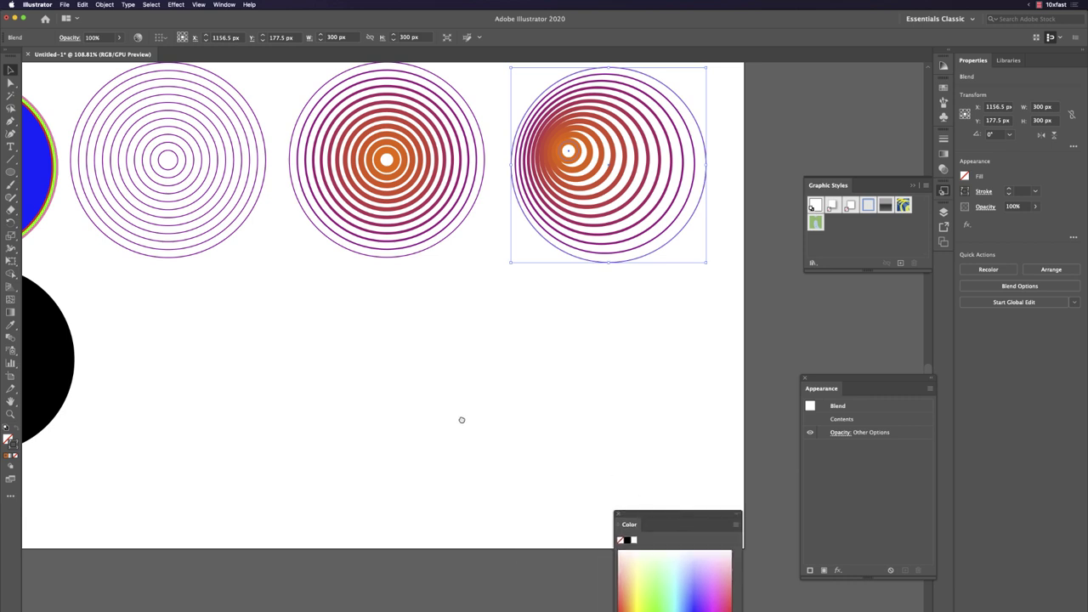
drag(462, 420, 539, 425)
click(502, 388)
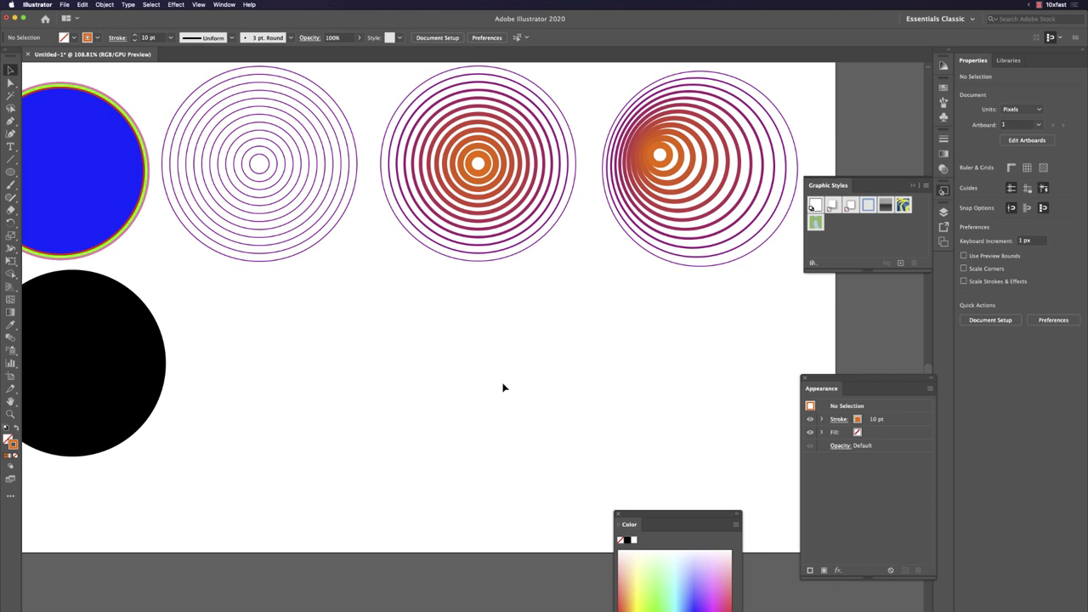
Step: Select all artwork and delete it to leave the artboard empty
key(super+a)
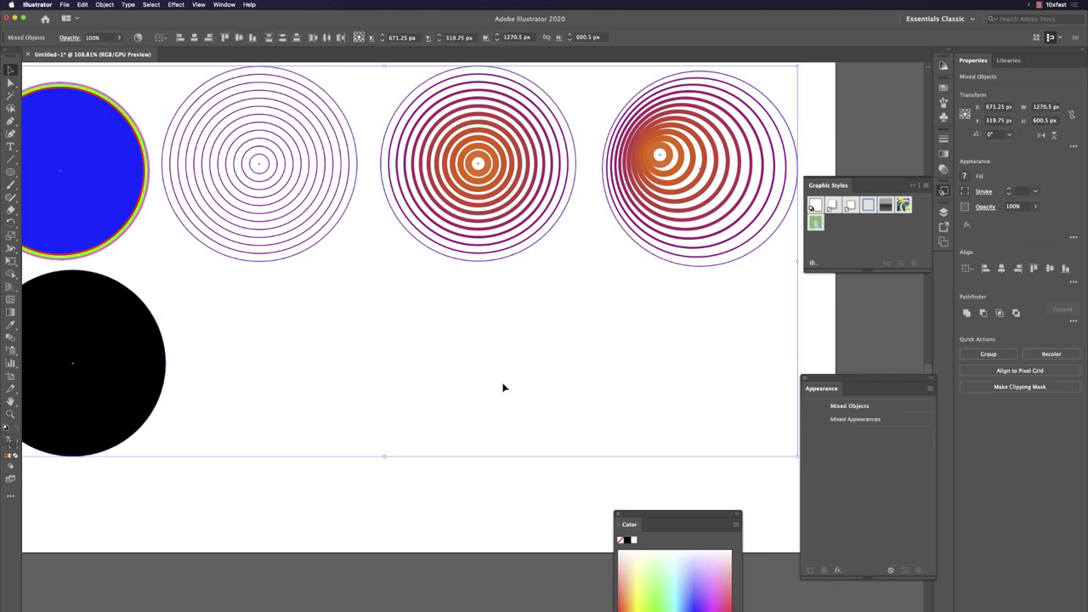
key(Delete)
drag(454, 366, 496, 404)
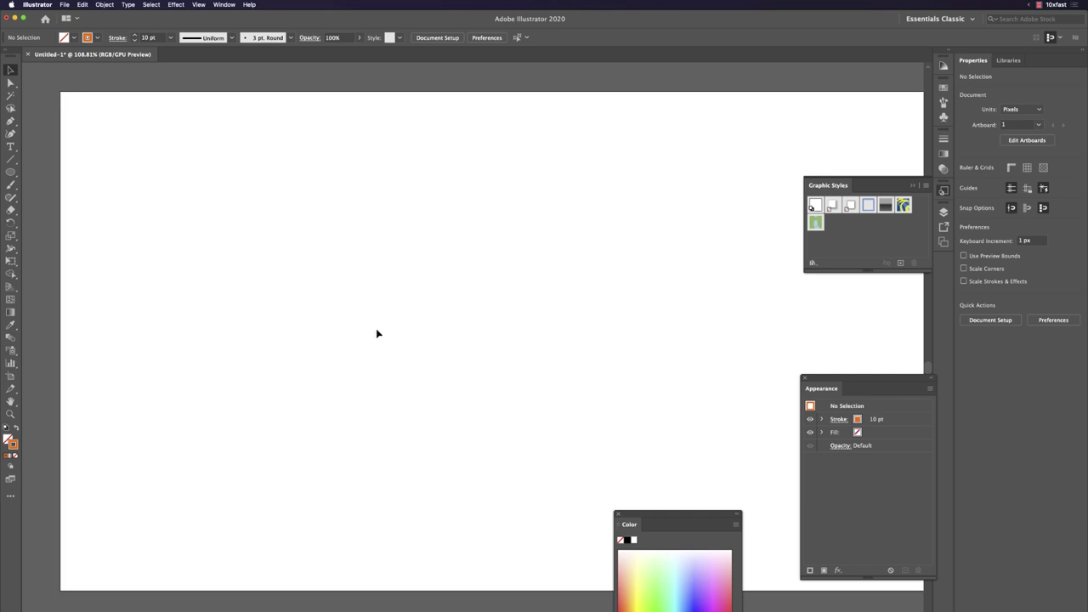
Step: Draw a circle about 286 px wide on the empty artboard and target its fill in the Appearance settings
key(l)
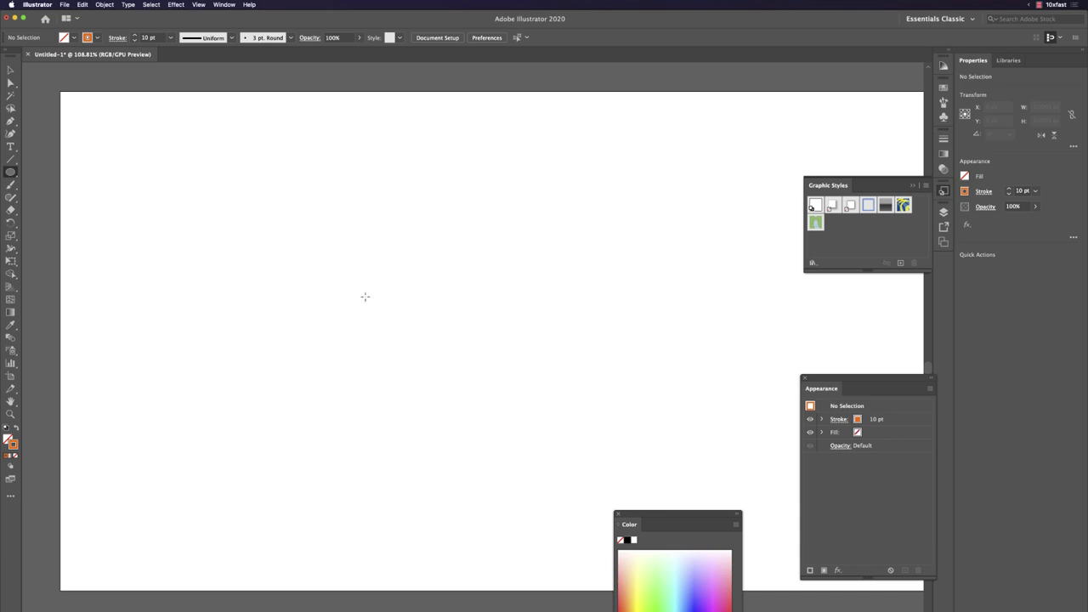
drag(300, 216, 489, 377)
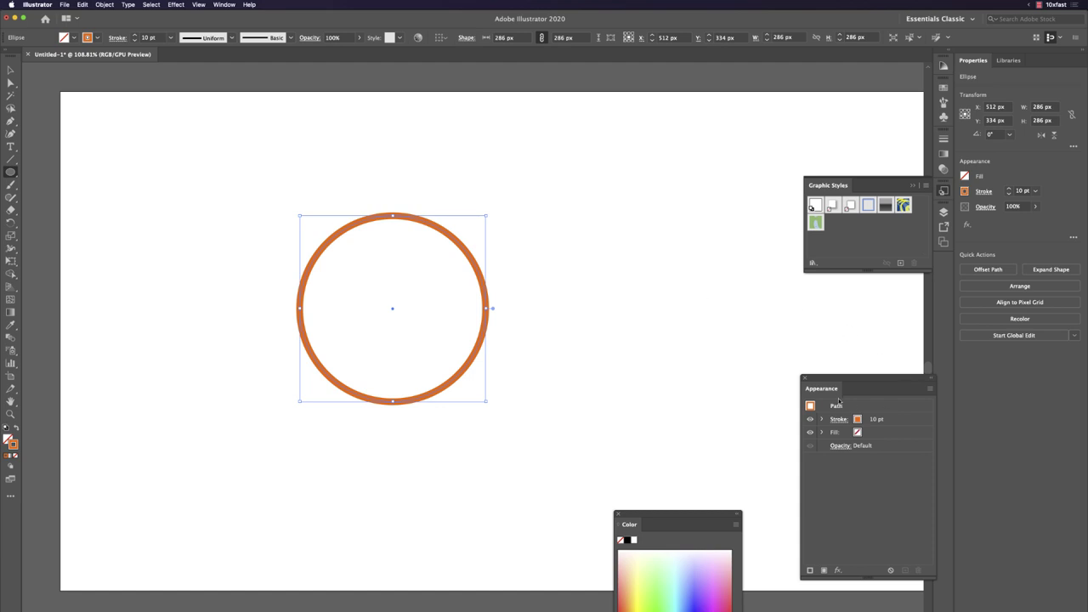
drag(836, 380, 551, 215)
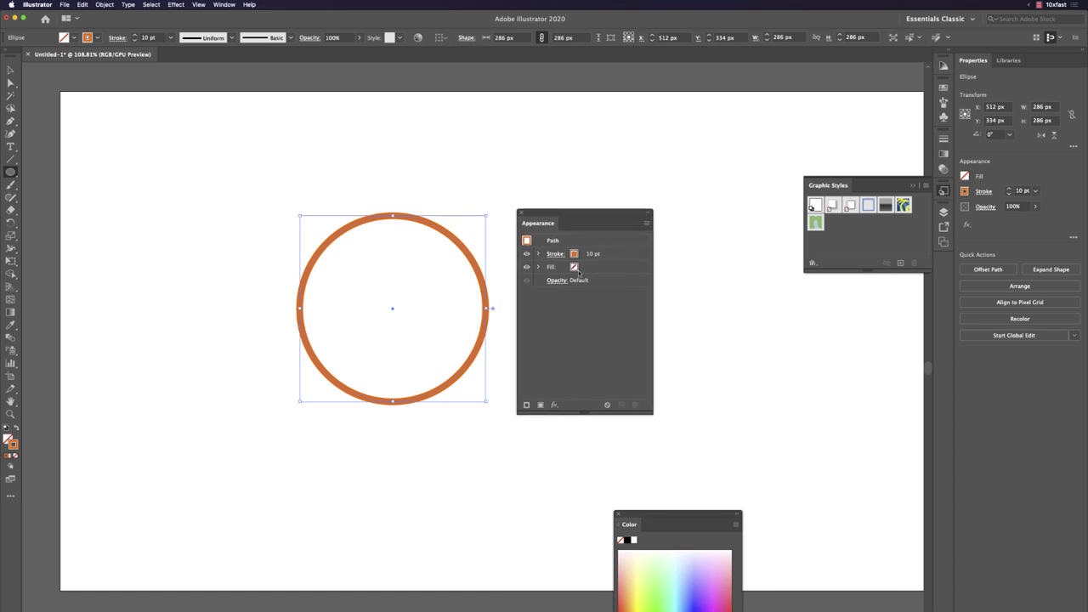
click(595, 255)
click(630, 287)
click(607, 267)
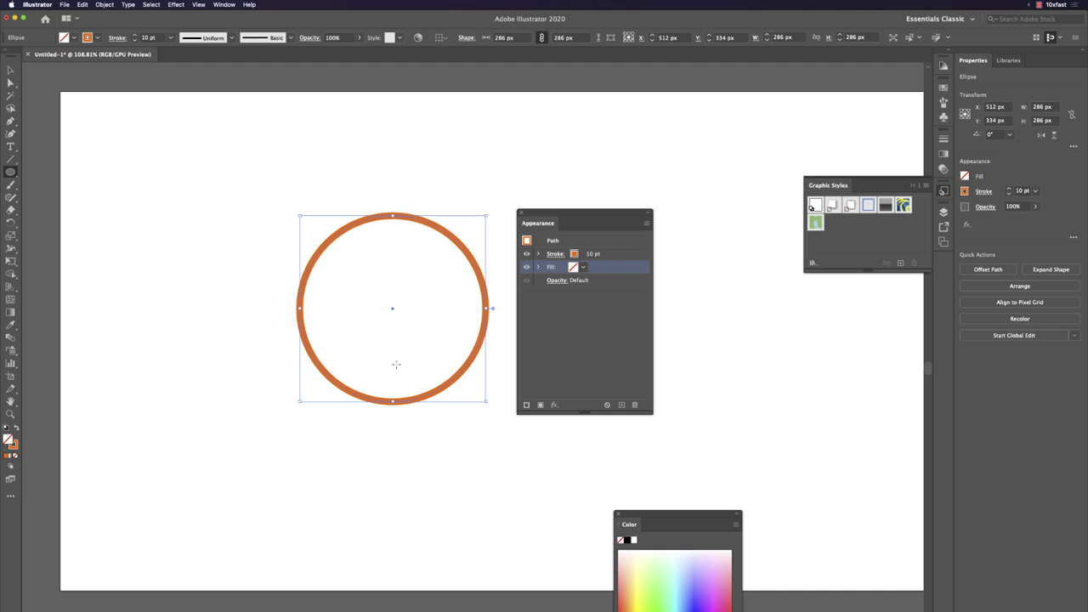
Step: Move the circle so its centre sits on the artboard's left edge at about X 0, Y 157 px
scroll(274, 365, up, 3)
scroll(274, 365, left, 5)
key(v)
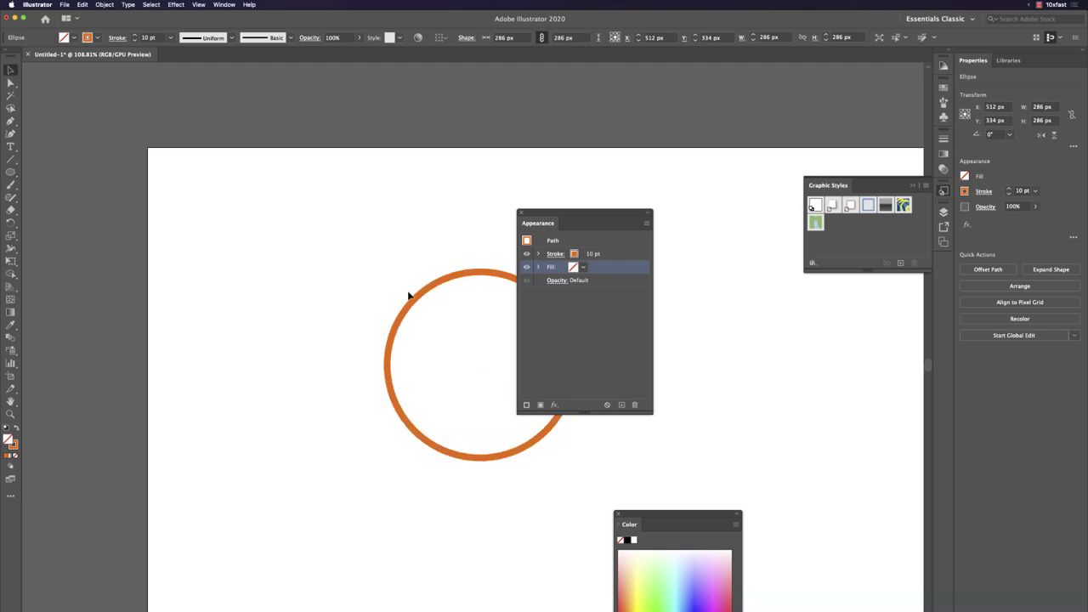
click(408, 295)
drag(427, 294, 90, 177)
scroll(221, 267, left, 10)
scroll(221, 267, down, 5)
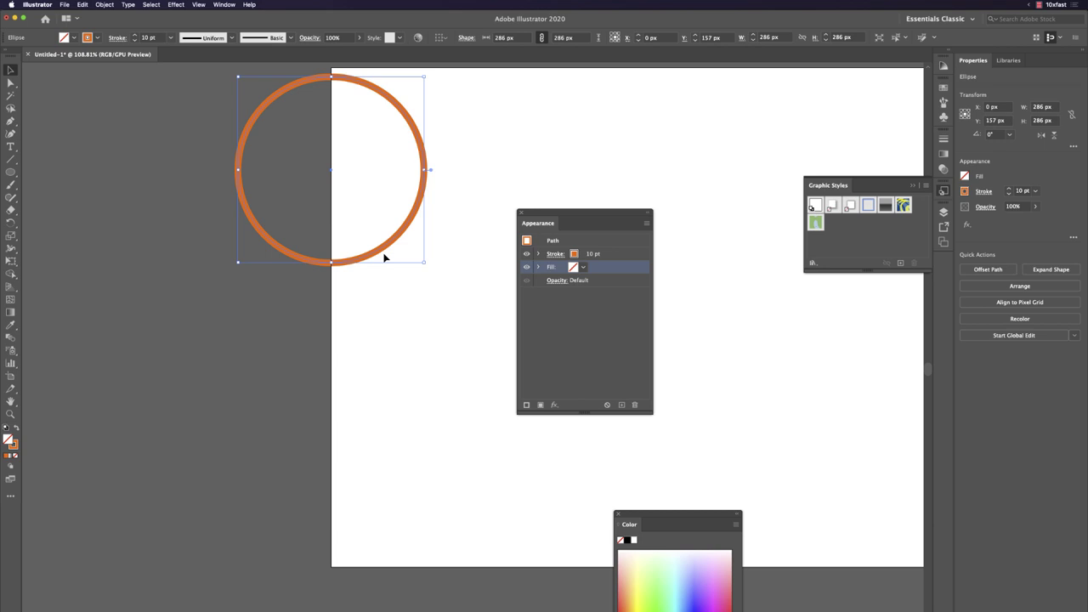
Step: Duplicate the circle straight down to about Y 477 px and fill the copy with light cyan
click(382, 291)
drag(380, 252, 391, 461)
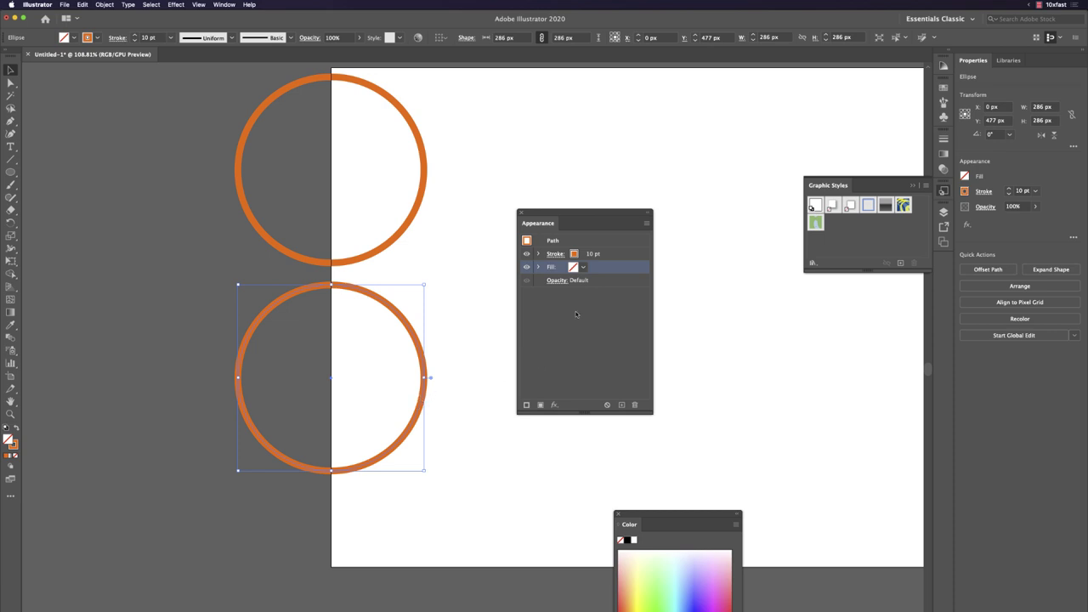
click(582, 268)
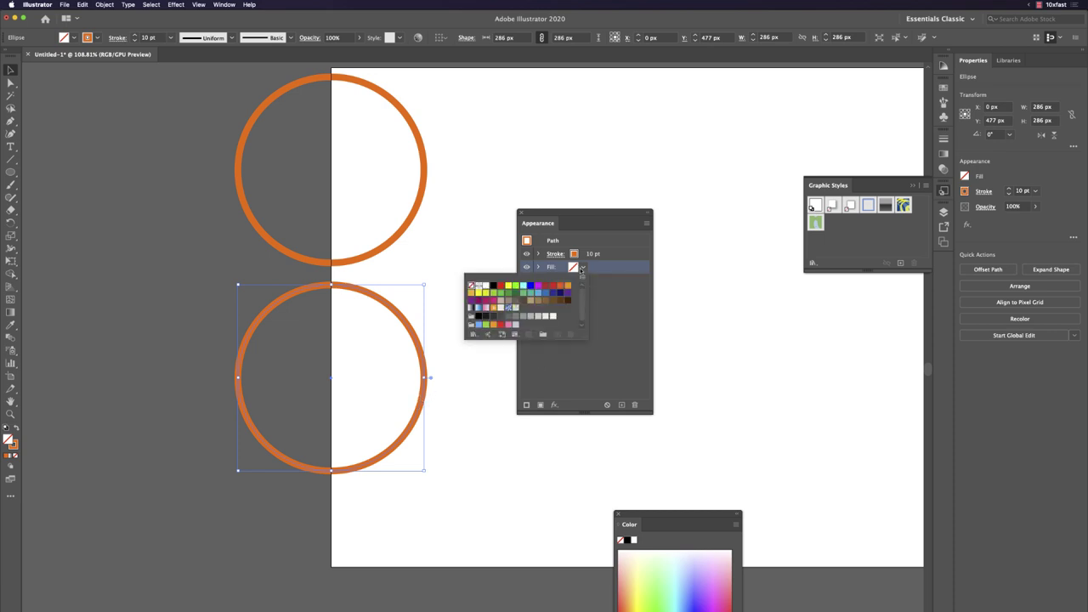
click(486, 286)
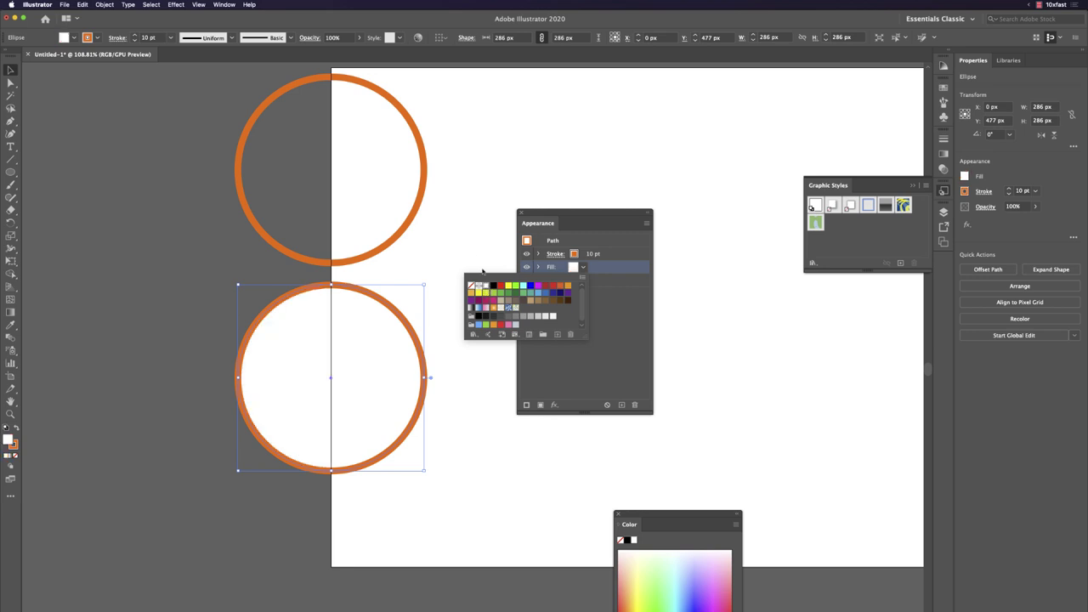
click(578, 268)
click(515, 287)
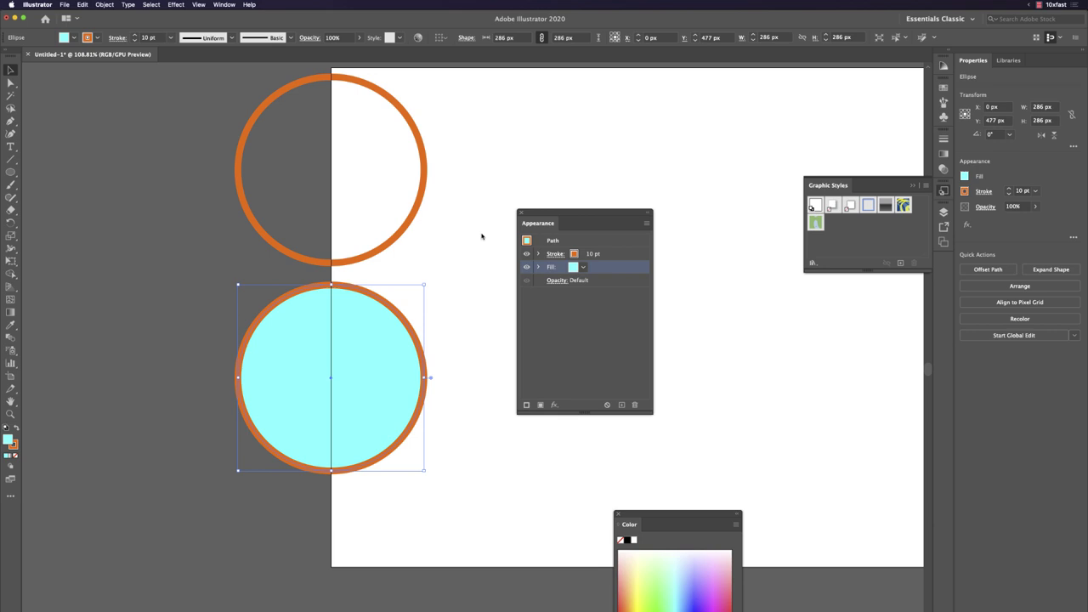
Step: Try moving the unfilled circle to the right across the artboard, undo each attempt and deselect it
drag(482, 236, 323, 255)
drag(585, 215, 738, 370)
click(352, 210)
drag(280, 188, 540, 228)
key(super+z)
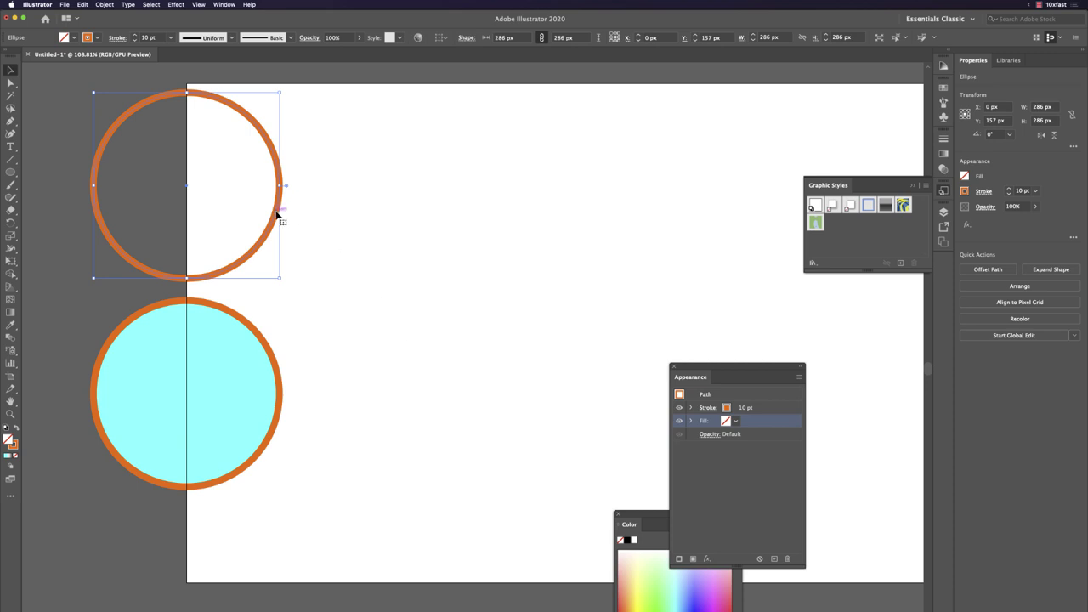
drag(277, 212, 619, 226)
key(super+z)
click(329, 215)
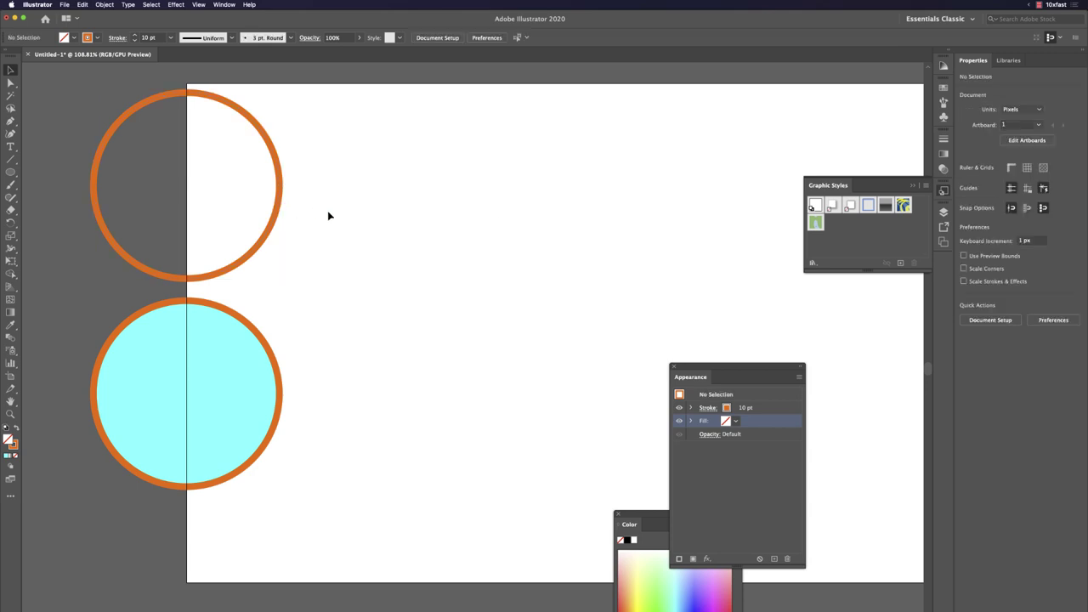
Step: Duplicate the unfilled circle straight across the artboard to about X 419 px, keeping it at Y 157 px
click(276, 216)
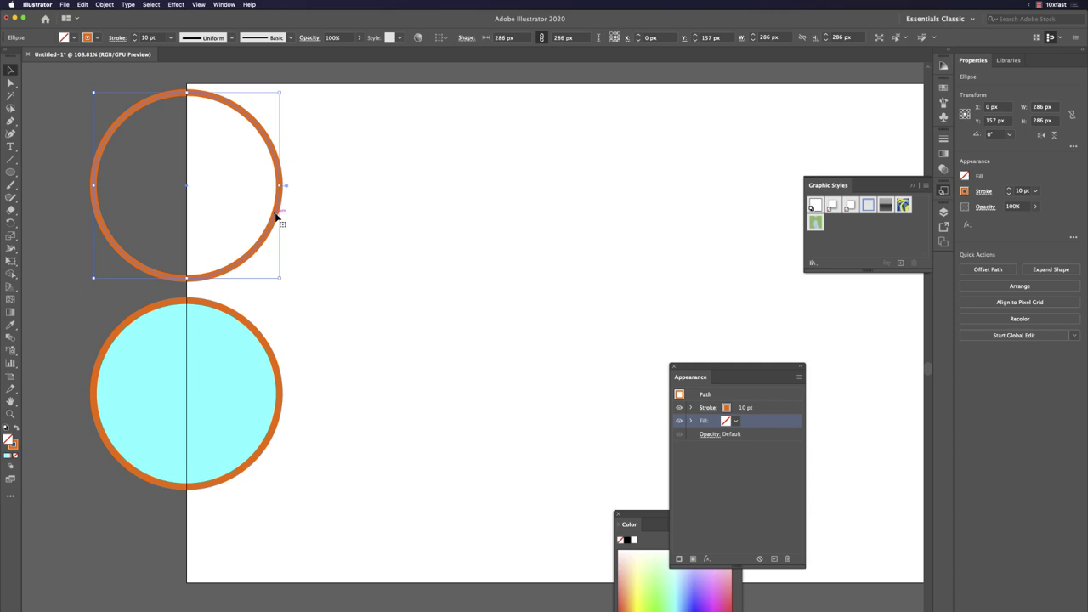
key(super+h)
drag(500, 221, 560, 229)
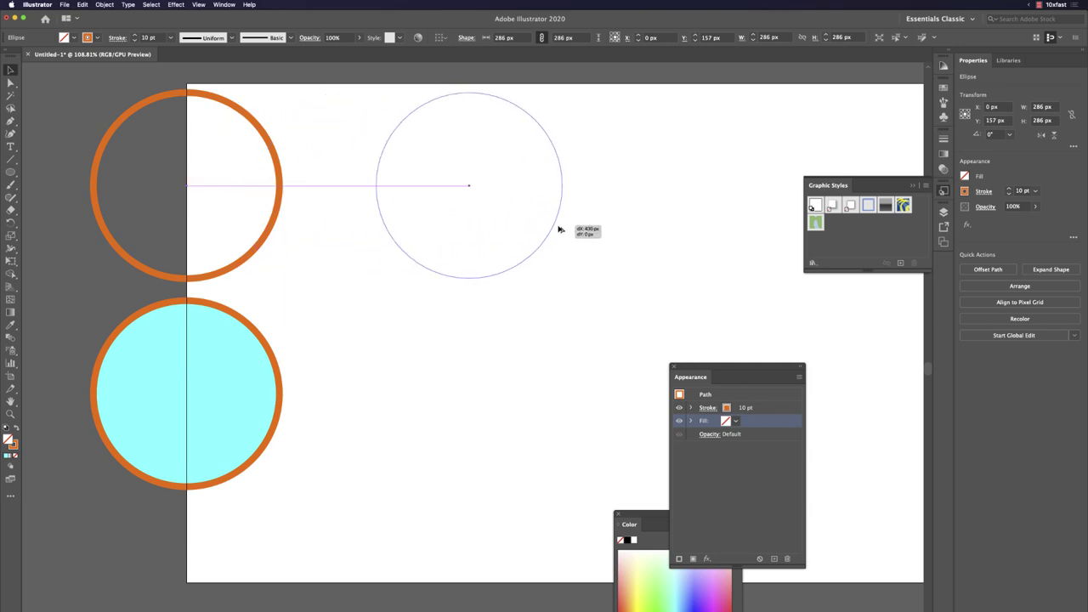
drag(559, 229, 549, 232)
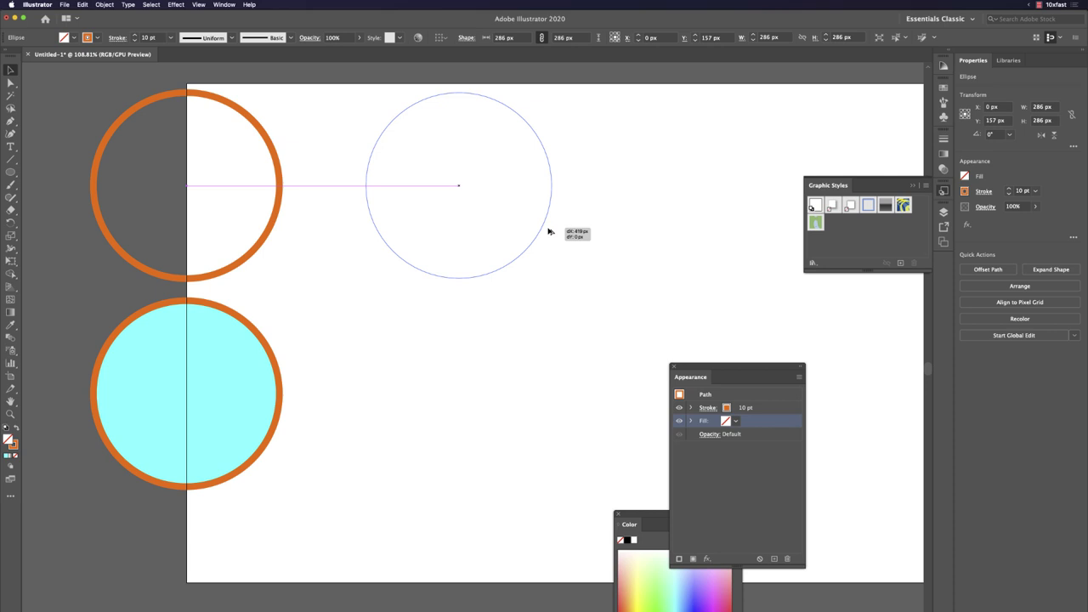
drag(549, 231, 548, 231)
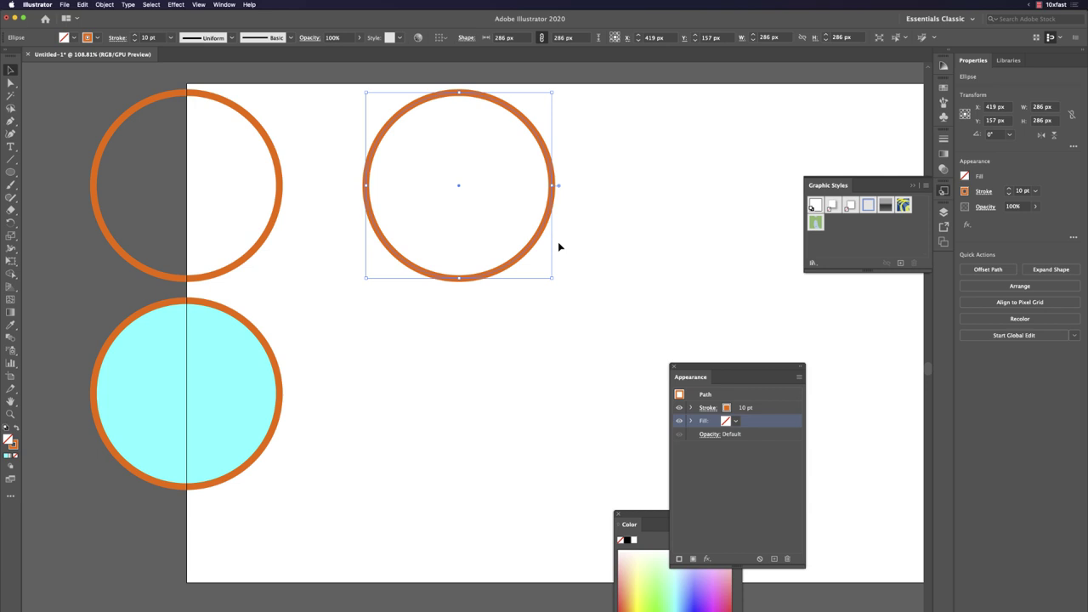
Step: Spread the two unfilled circles horizontally, moving the copy to about X 753 px and the original to about X 261 px
drag(624, 197, 235, 190)
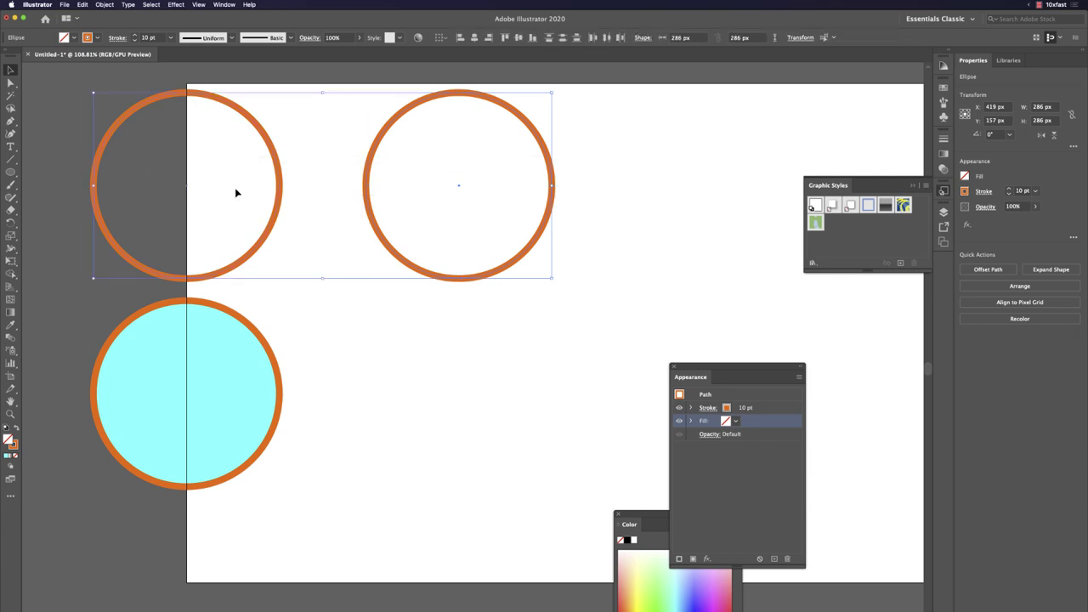
click(544, 251)
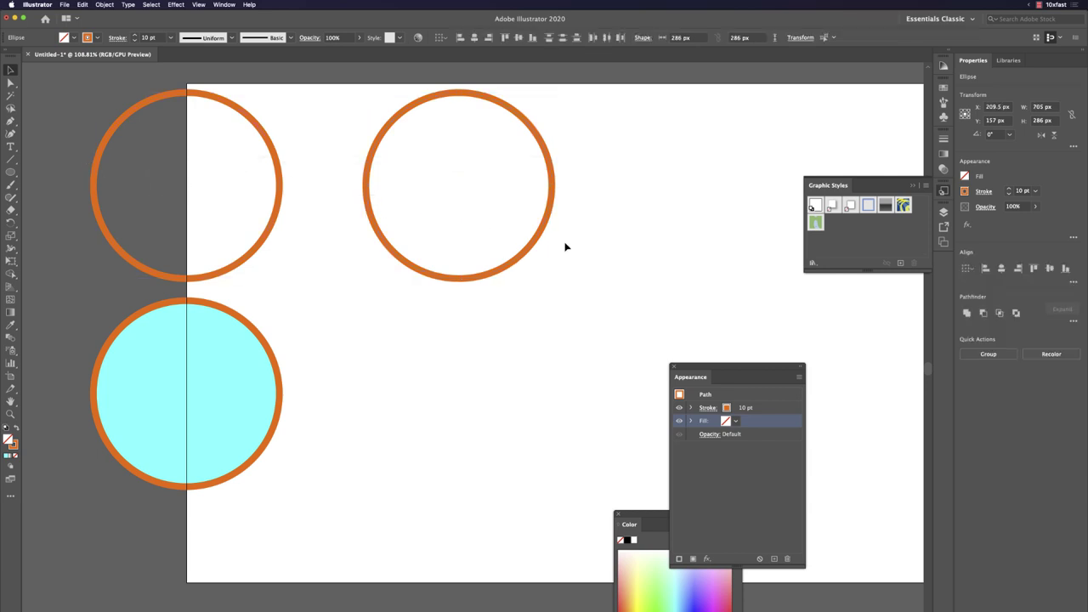
mouse_move(549, 221)
mouse_down()
mouse_move(699, 226)
mouse_move(712, 244)
mouse_up()
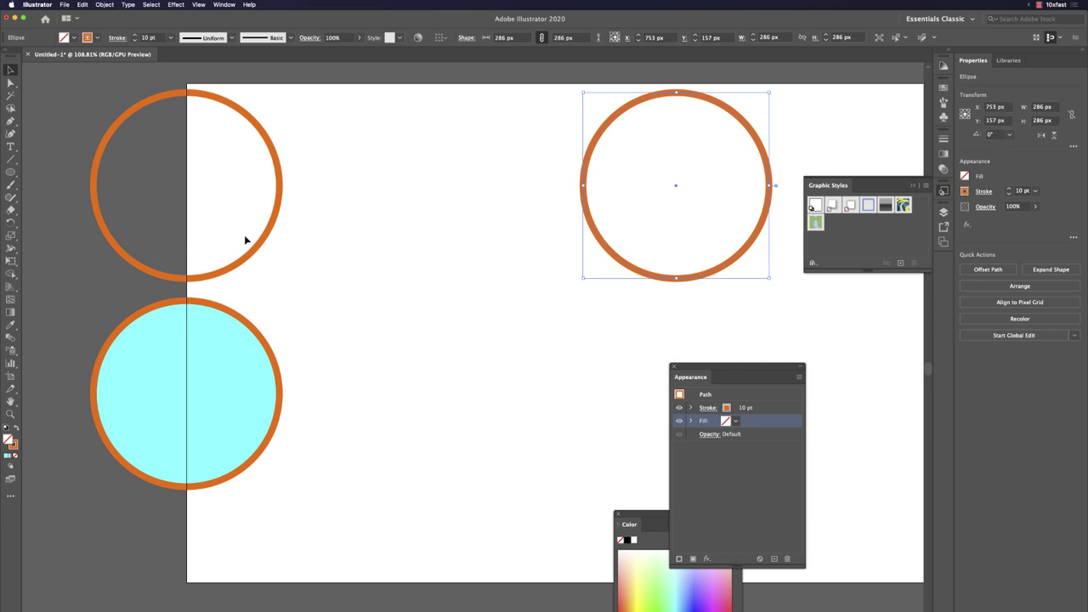
drag(267, 236, 450, 250)
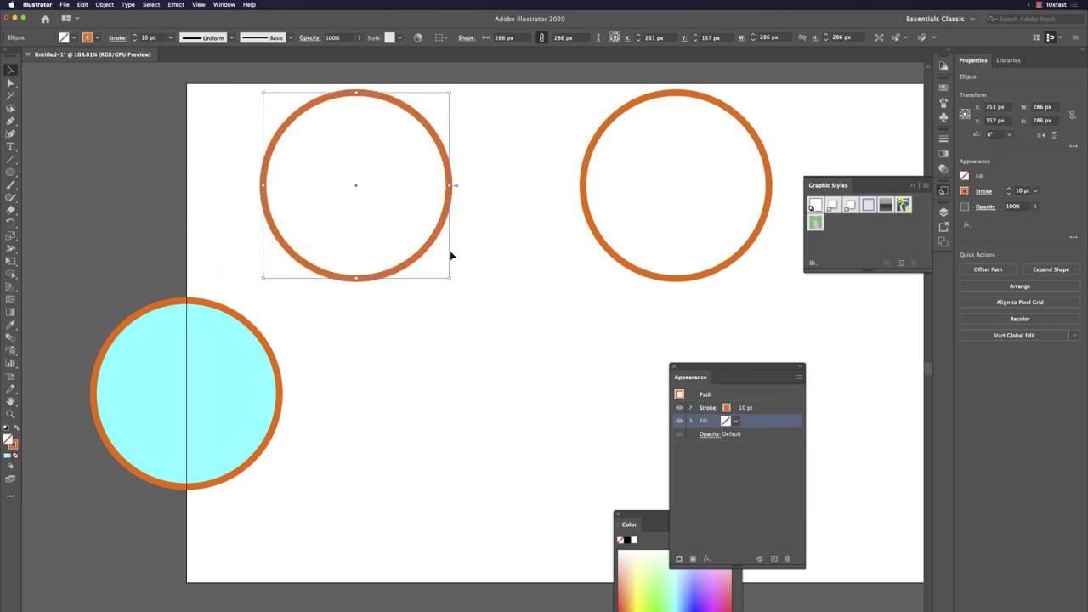
Step: Select both unfilled circles and make a blend between them
click(655, 286)
drag(656, 286, 371, 202)
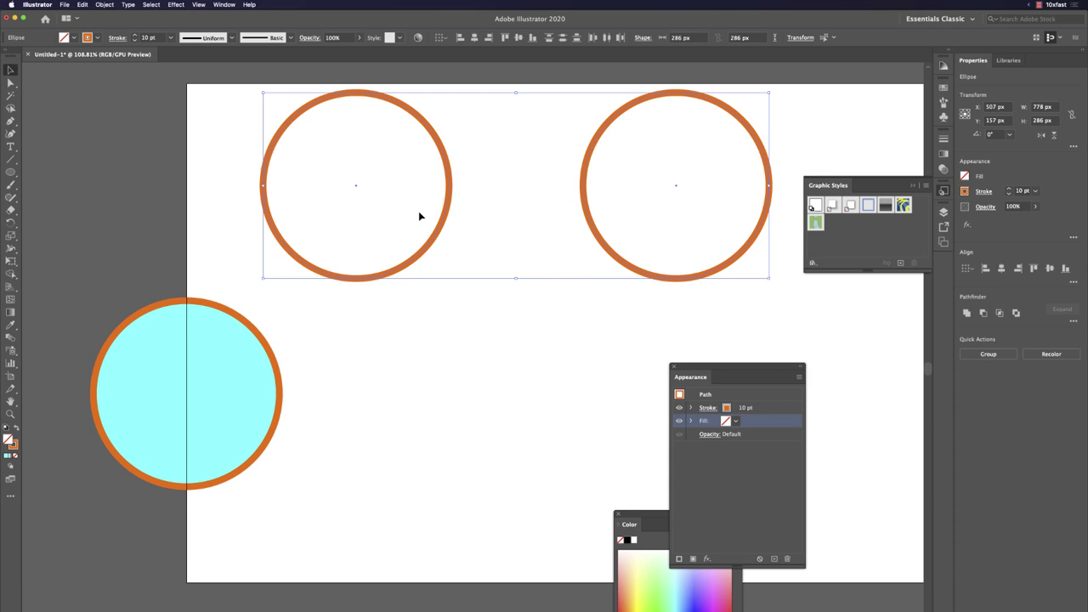
key(a)
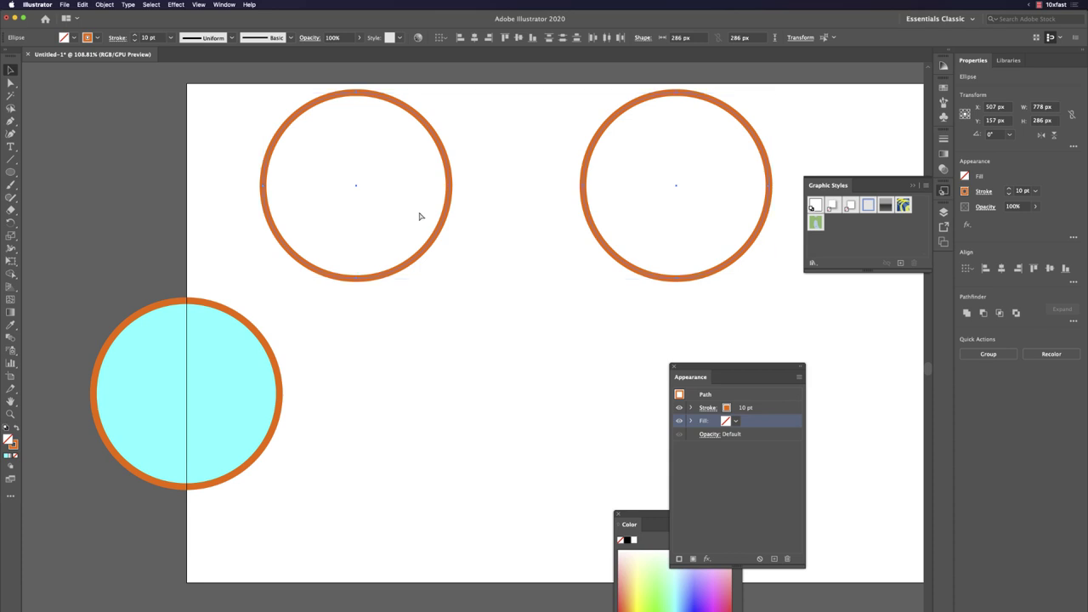
key(super+alt+b)
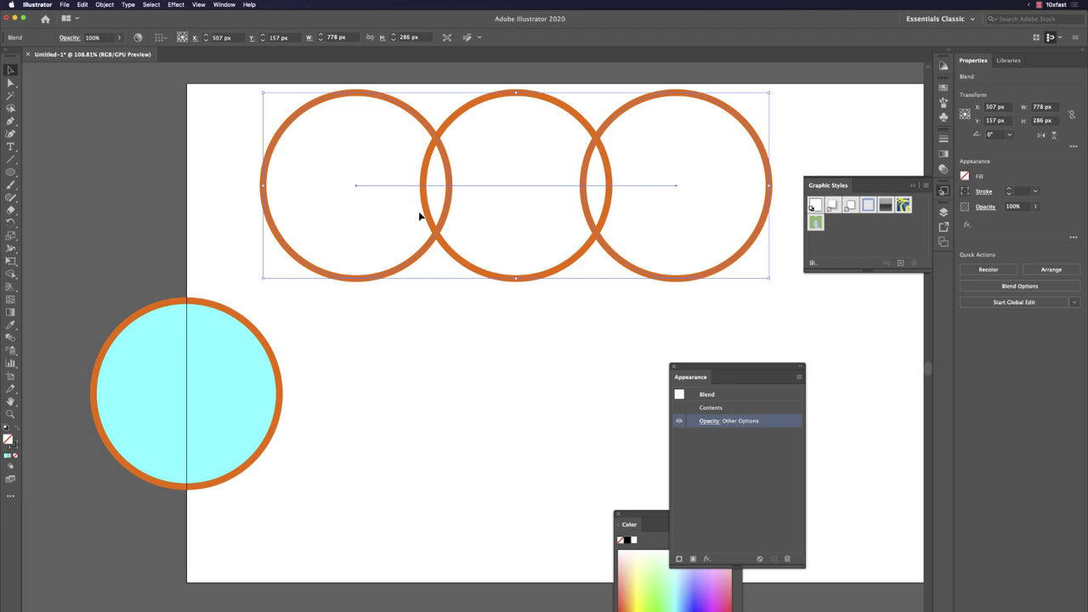
Step: Change the unfilled circles' blend spacing to Specified Steps with the preview on, keeping the dialog clear of the artwork
key(w)
key(Return)
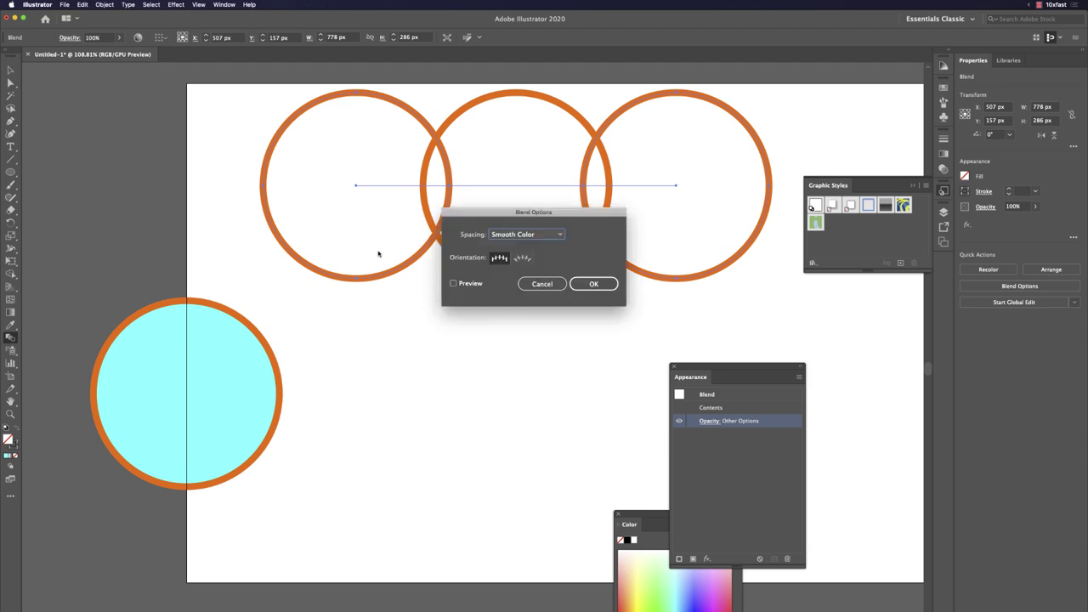
click(460, 286)
drag(510, 211, 384, 336)
key(space)
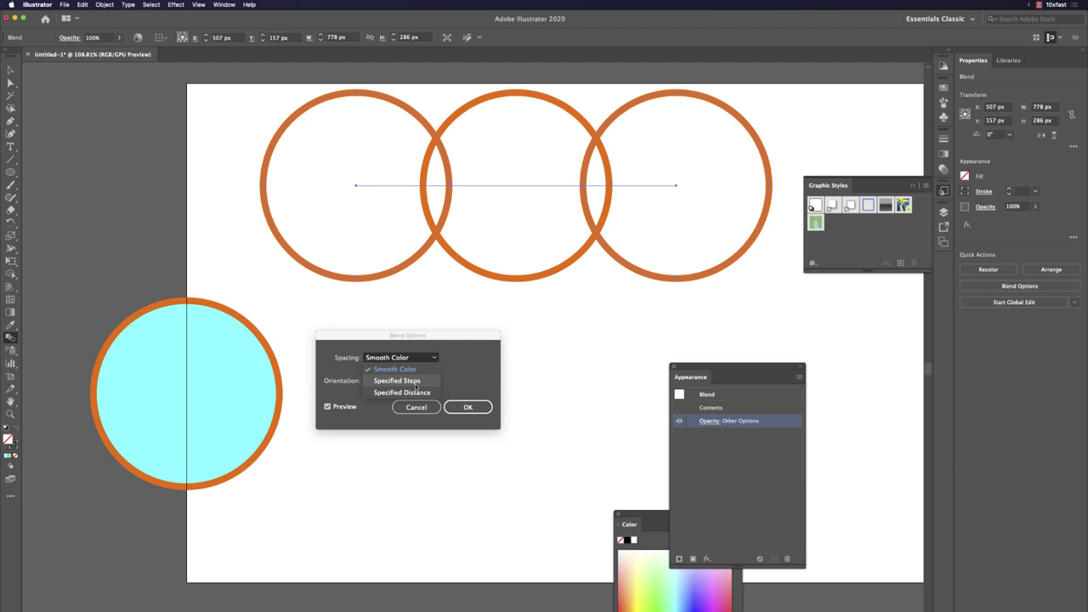
click(416, 385)
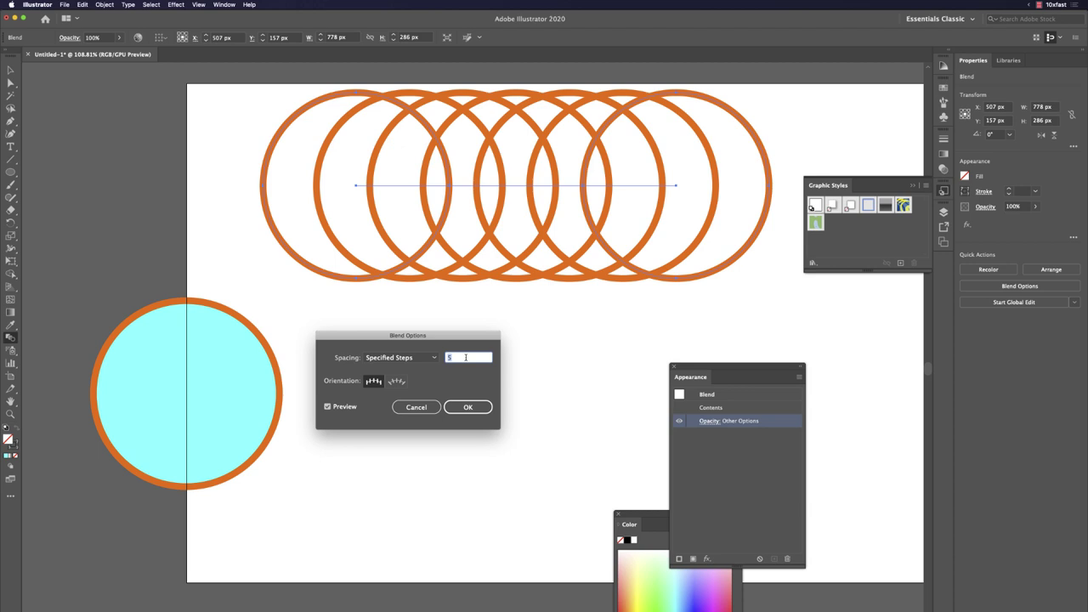
Step: Set the unfilled circles' blend to 14 steps and apply the options
key(Up)
key(Up)
key(Up)
key(Up)
key(Up)
key(Up)
key(Up)
key(Up)
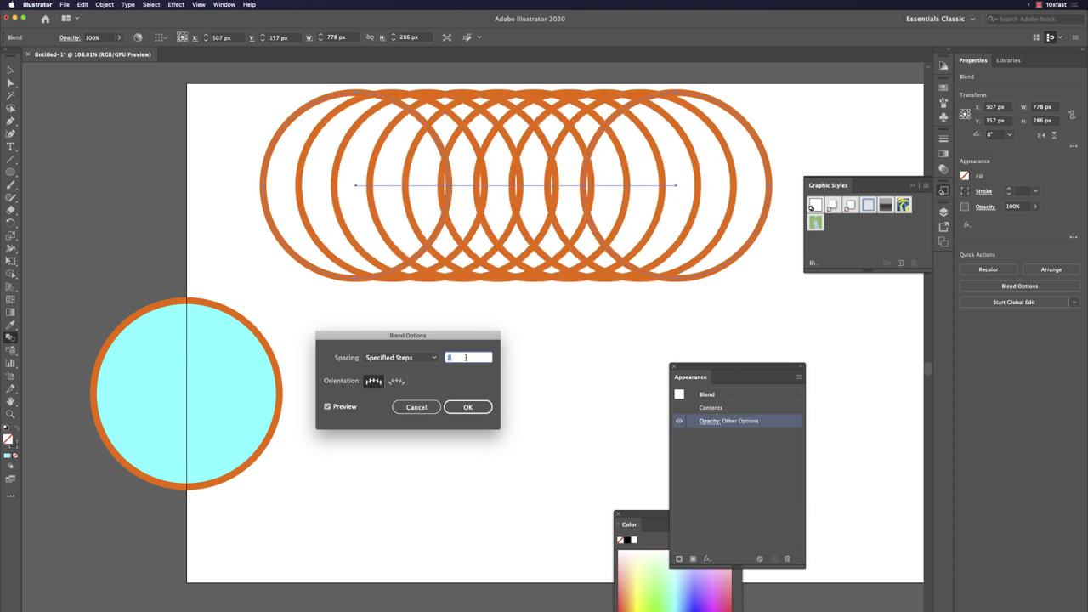
key(Up)
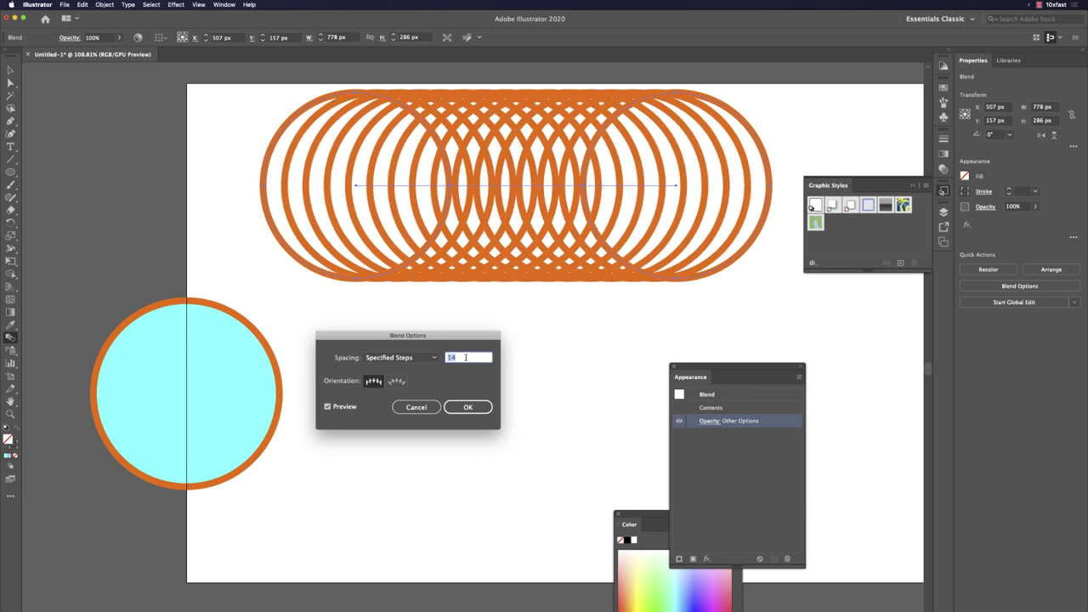
click(473, 407)
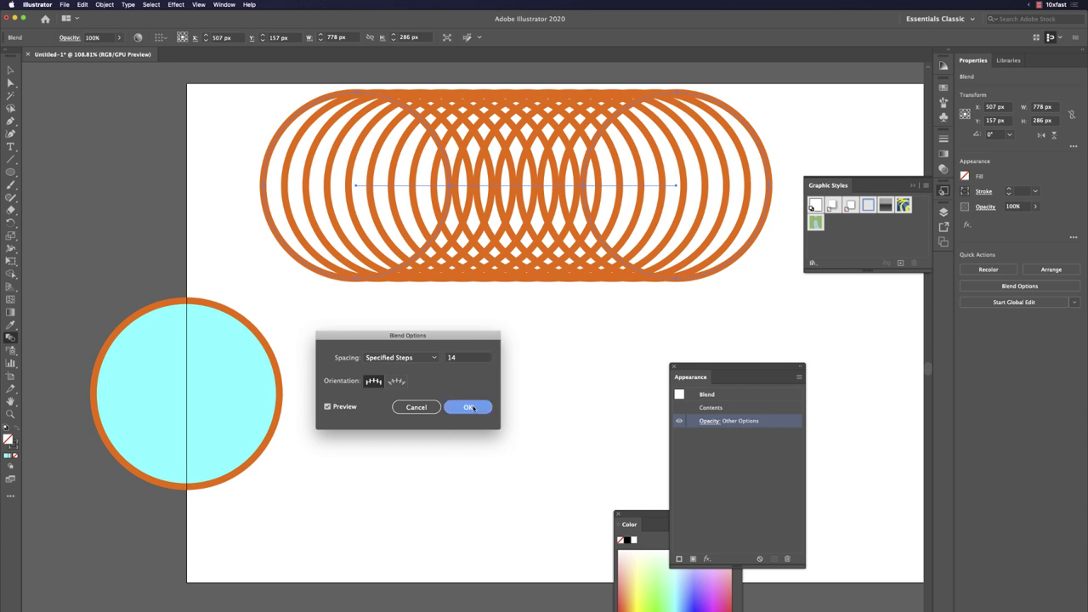
Step: Isolate the rightmost circle of the blend, change its stroke to dark purple and exit isolation mode
key(v)
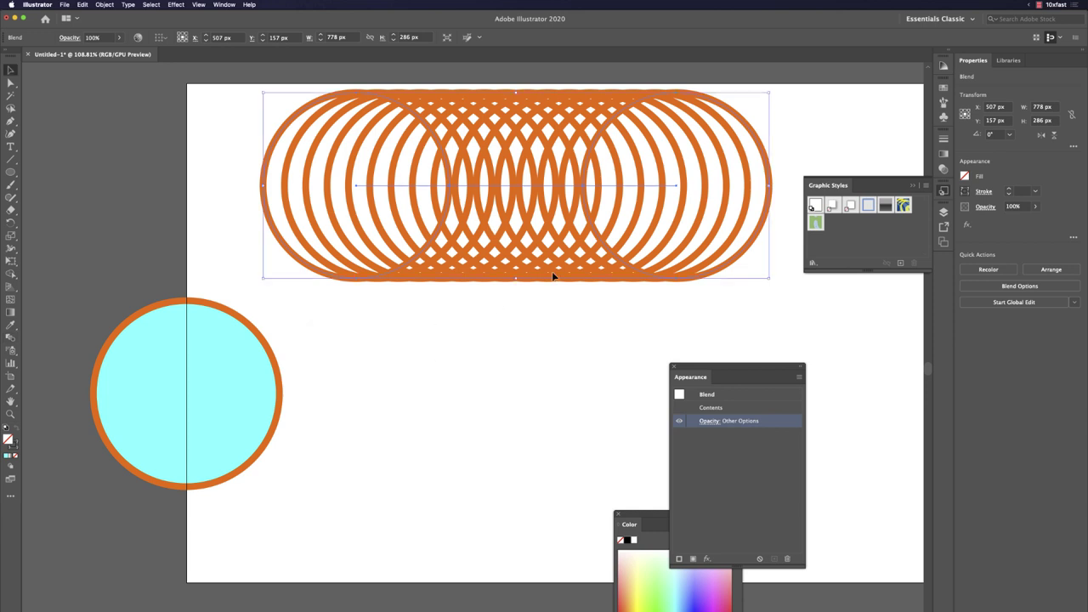
double_click(628, 263)
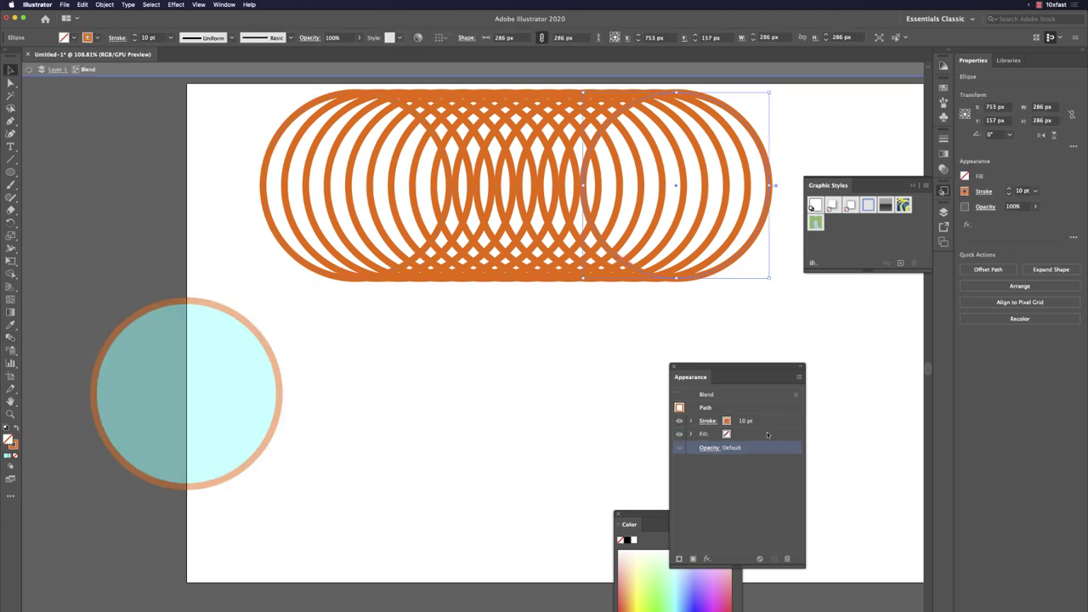
click(765, 424)
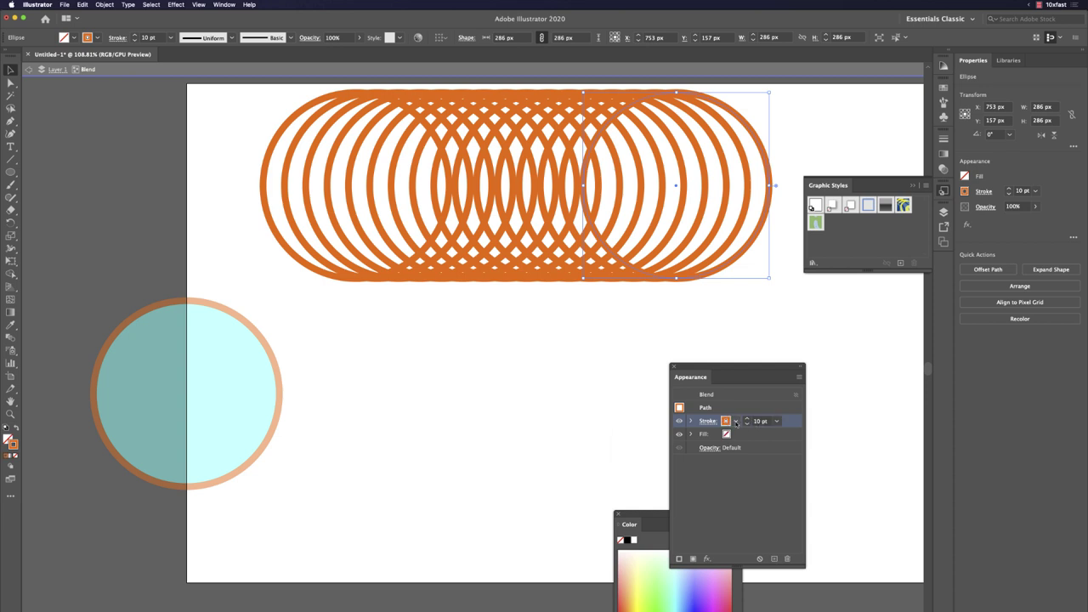
click(734, 421)
click(720, 447)
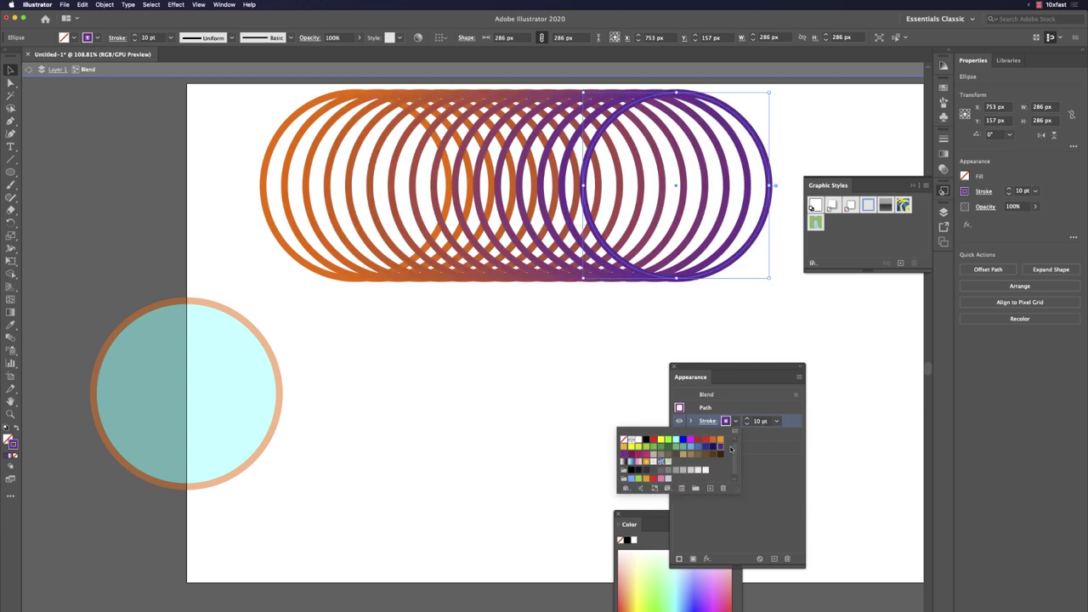
double_click(539, 351)
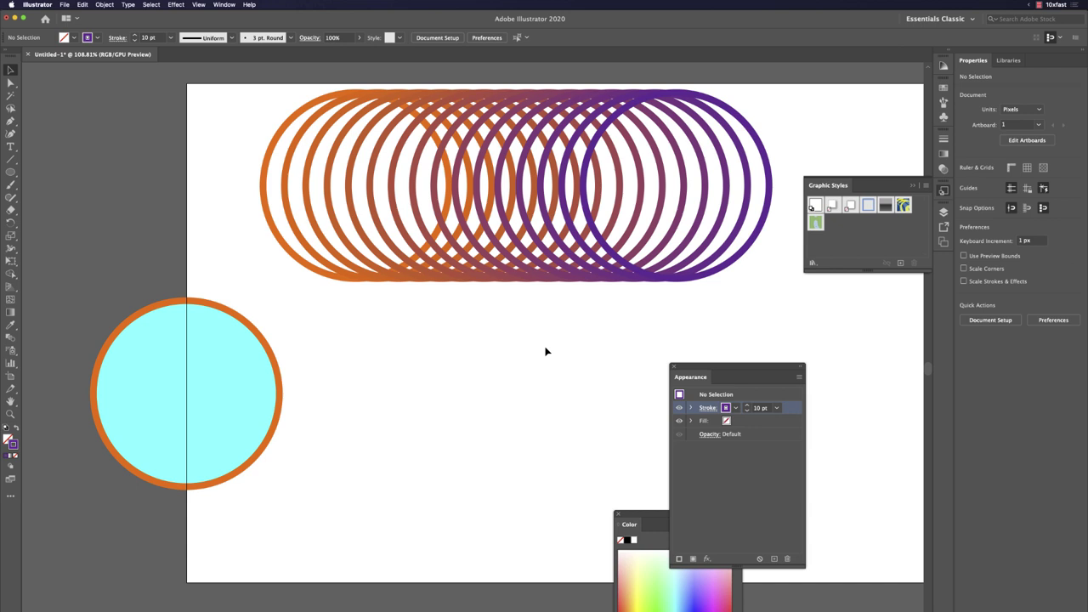
Step: Move the cyan-filled circle fully onto the artboard below the blend, at about Y 485 px, and deselect it
drag(544, 349, 409, 352)
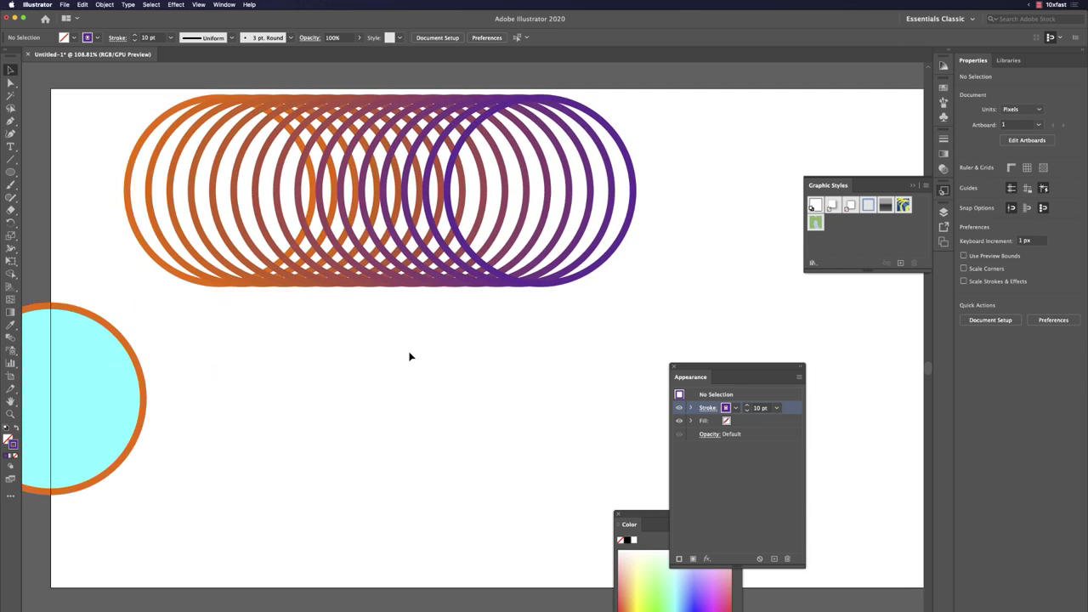
drag(90, 393, 569, 452)
key(Delete)
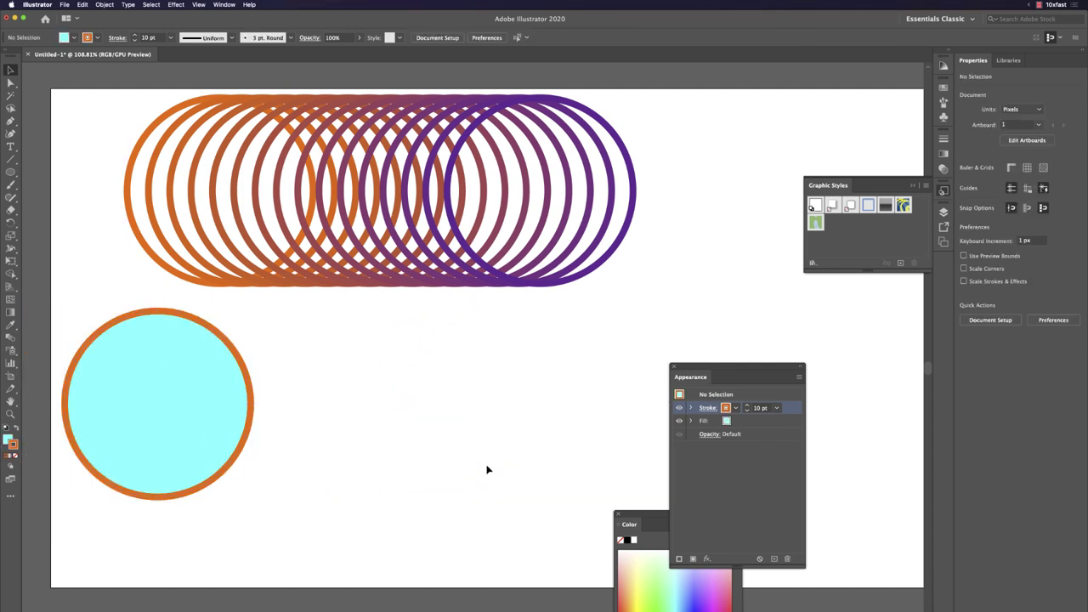
Step: Duplicate the cyan circle straight across to about X 807 px and blend the two cyan circles
alt+drag(113, 430, 529, 439)
drag(522, 517, 114, 431)
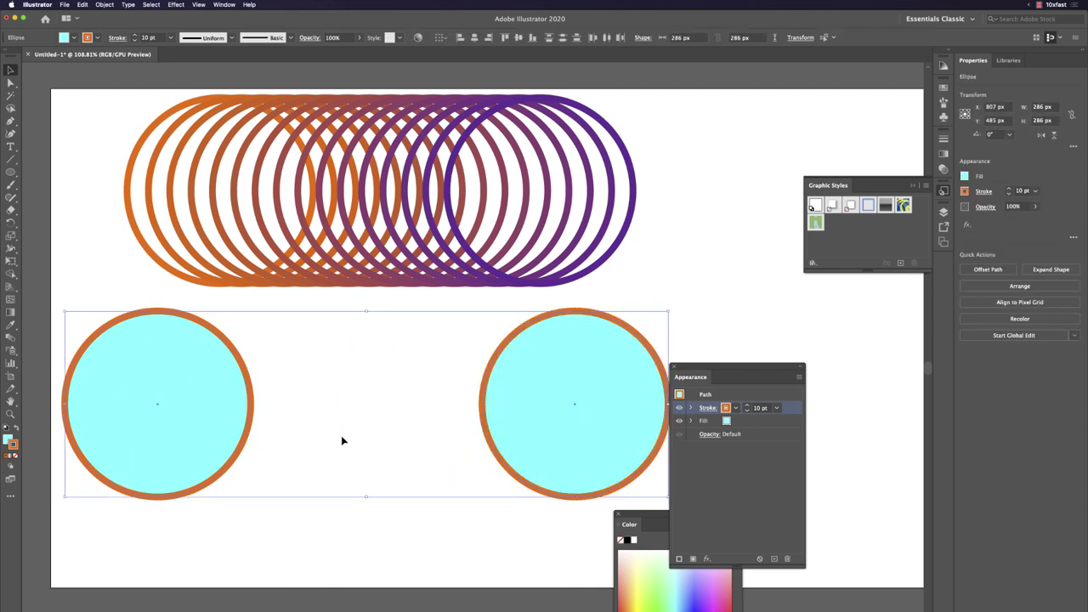
key(super+alt+b)
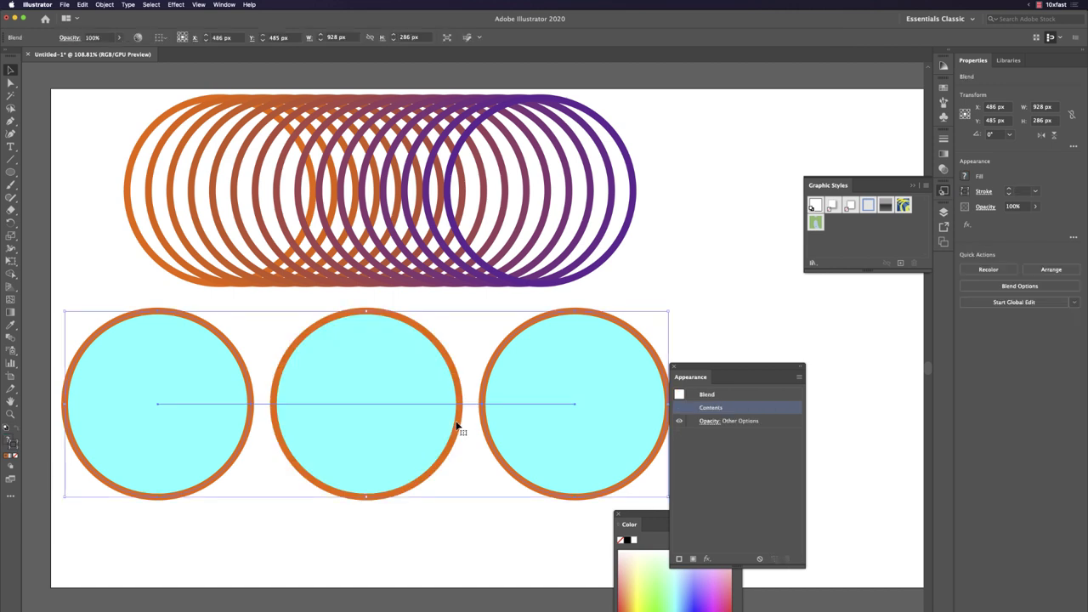
Step: Change the cyan circles' blend spacing to Specified Steps with the preview on
key(w)
key(Return)
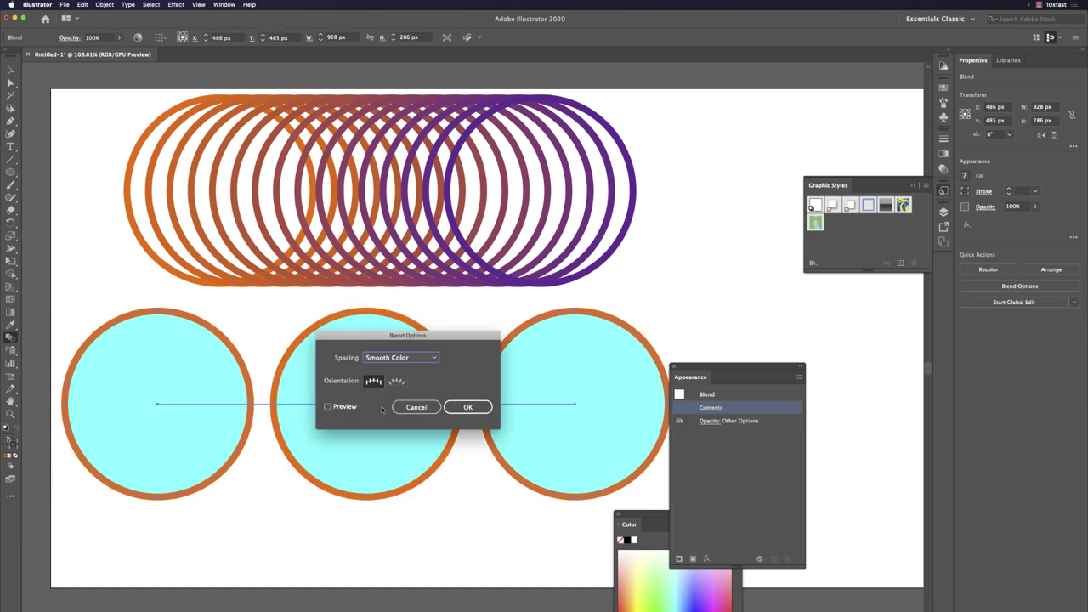
click(400, 357)
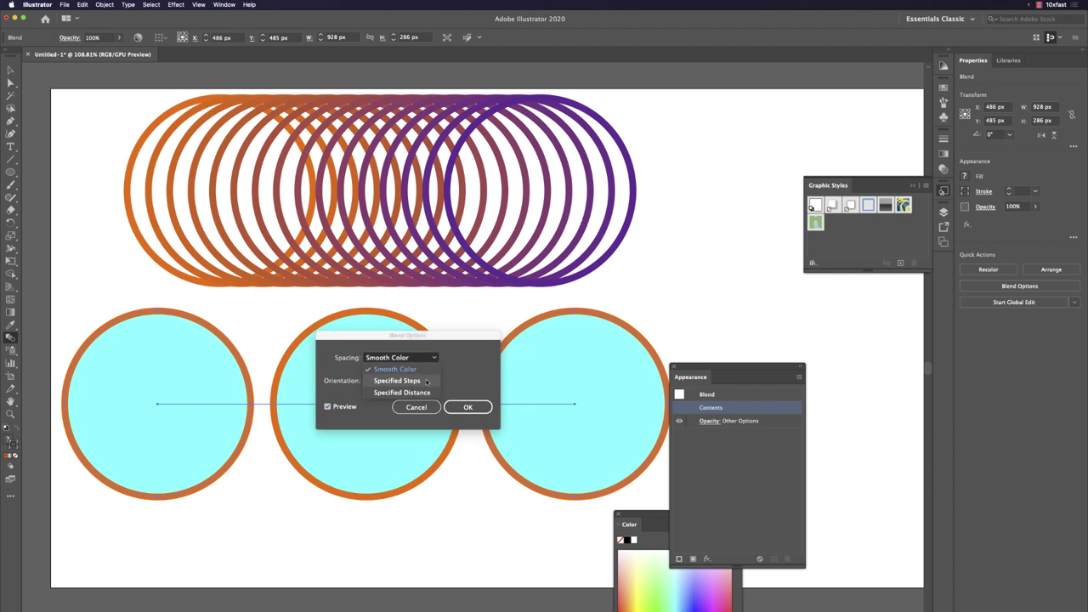
click(425, 370)
Step: Set the cyan circles' blend to 10 steps and apply the options
key(Up)
key(Up)
key(Up)
key(Up)
key(Up)
key(Up)
key(Up)
key(Up)
key(Up)
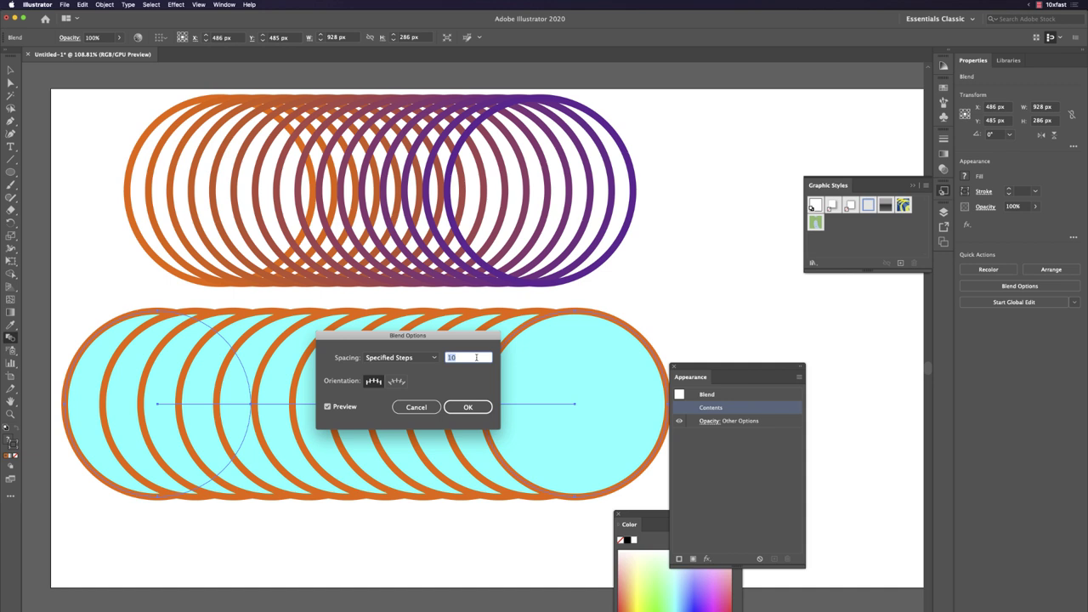
click(468, 407)
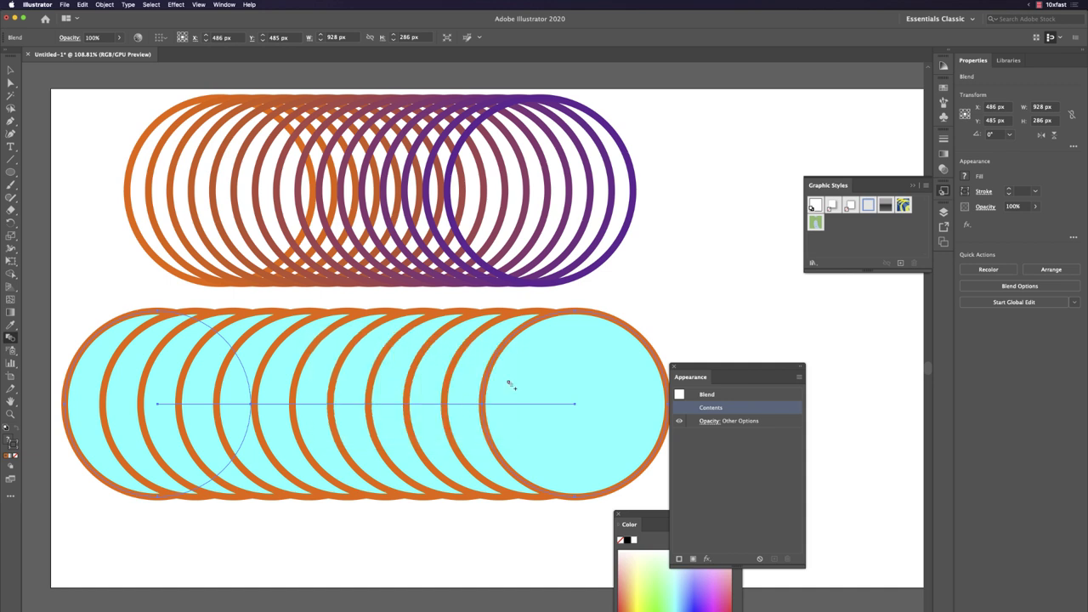
Step: Swap the fill and stroke colours of the cyan blend's rightmost circle, exit isolation mode and select the blend
drag(715, 367, 767, 389)
scroll(602, 364, left, 5)
scroll(602, 364, down, 3)
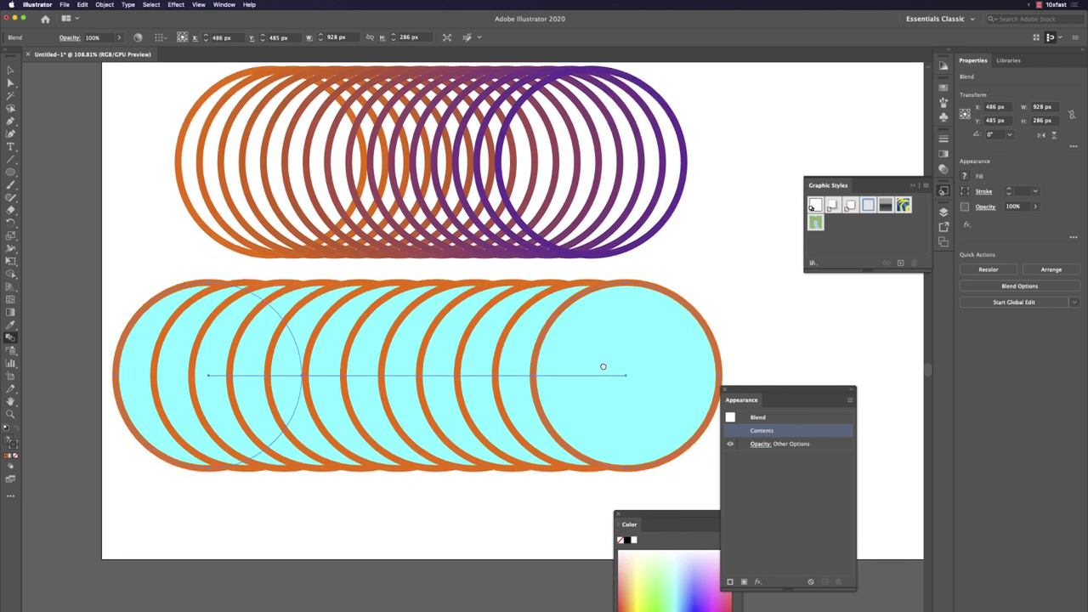
key(v)
double_click(587, 360)
click(565, 327)
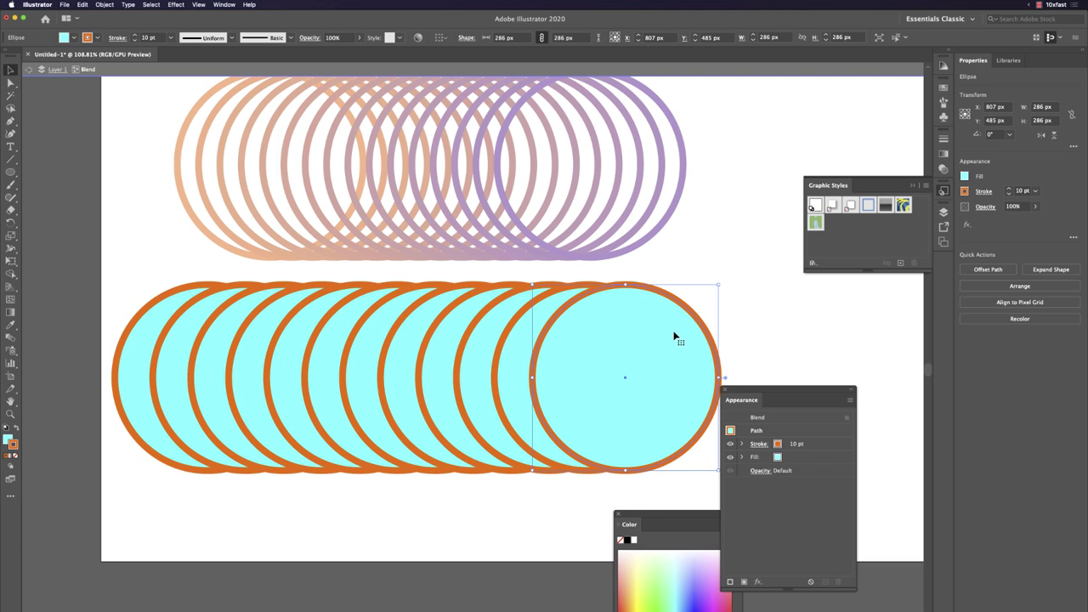
key(shift+x)
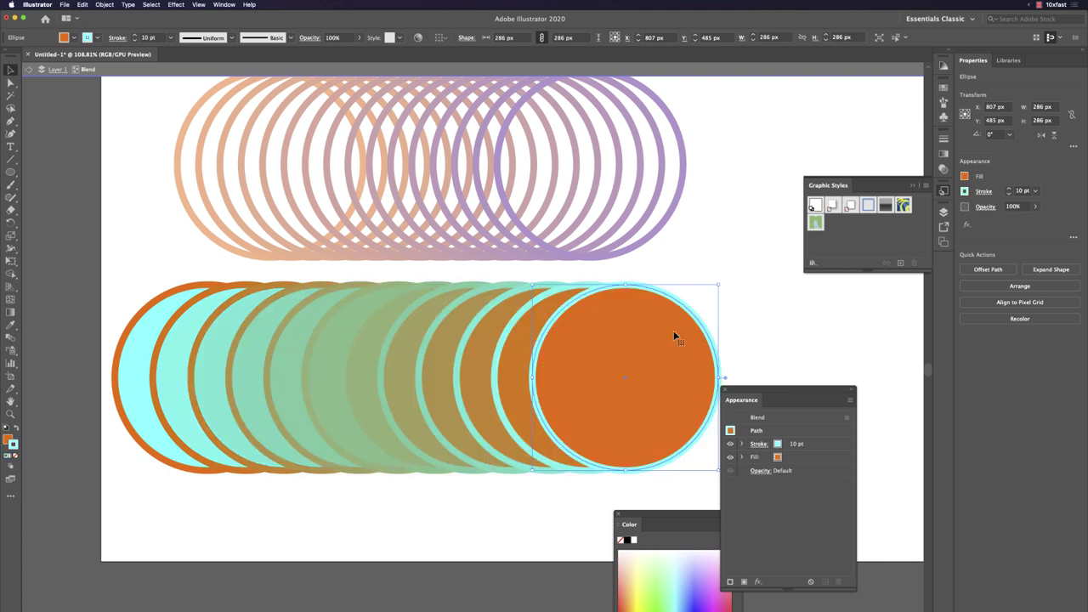
double_click(708, 247)
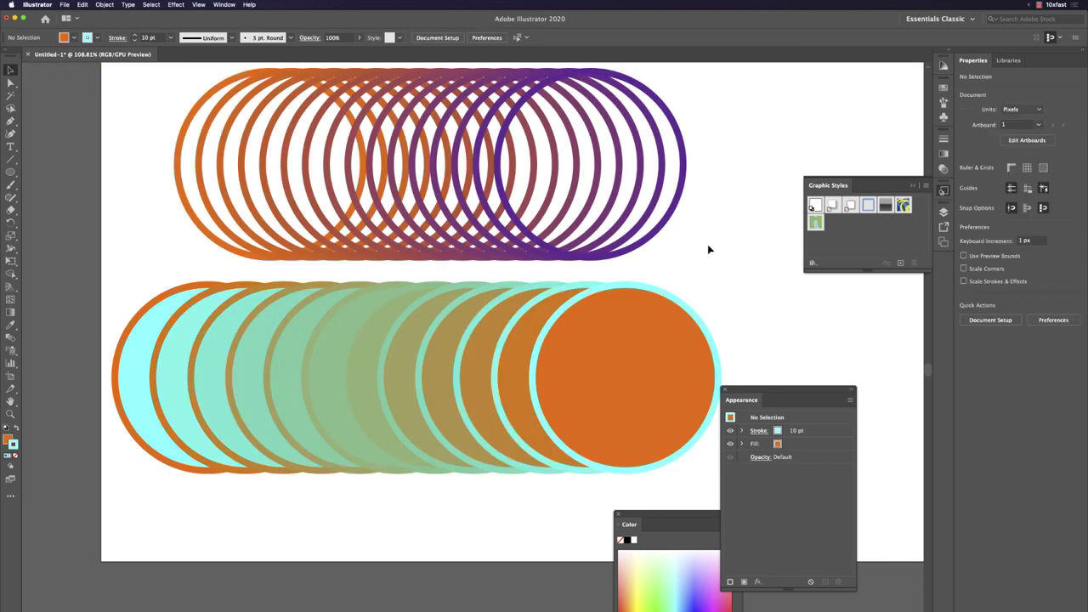
click(601, 357)
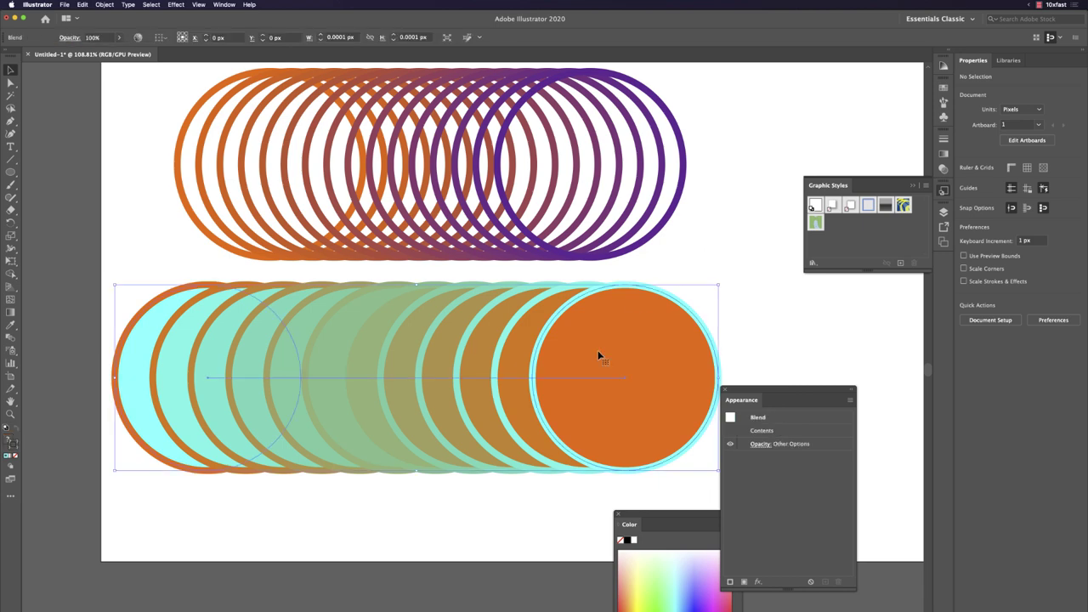
Step: Isolate the cyan and orange blend and move its orange end circle to about X 717, Y 474 px
double_click(648, 345)
double_click(722, 274)
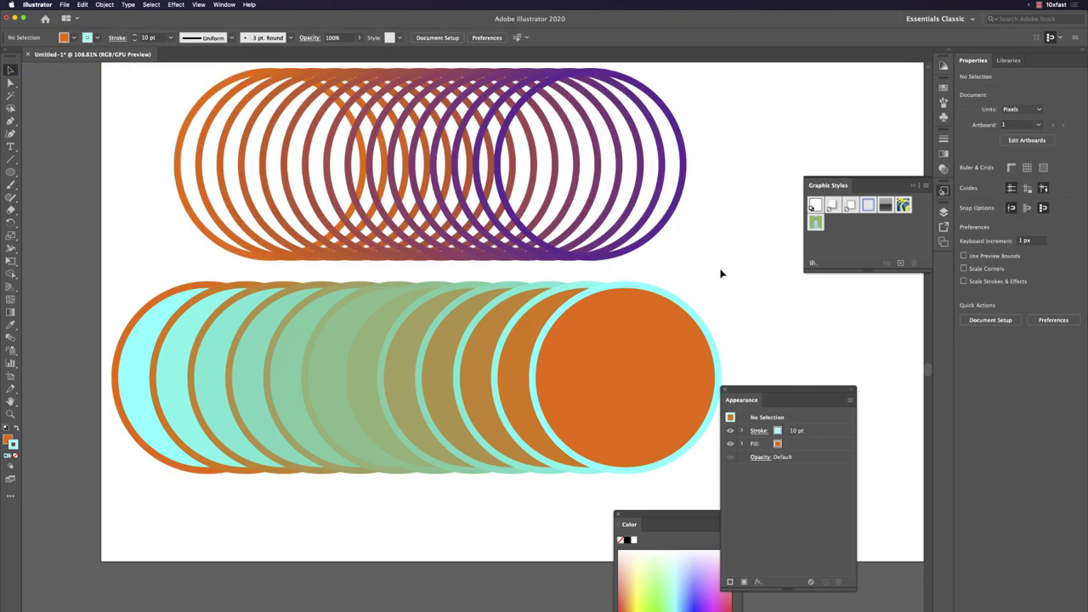
double_click(666, 359)
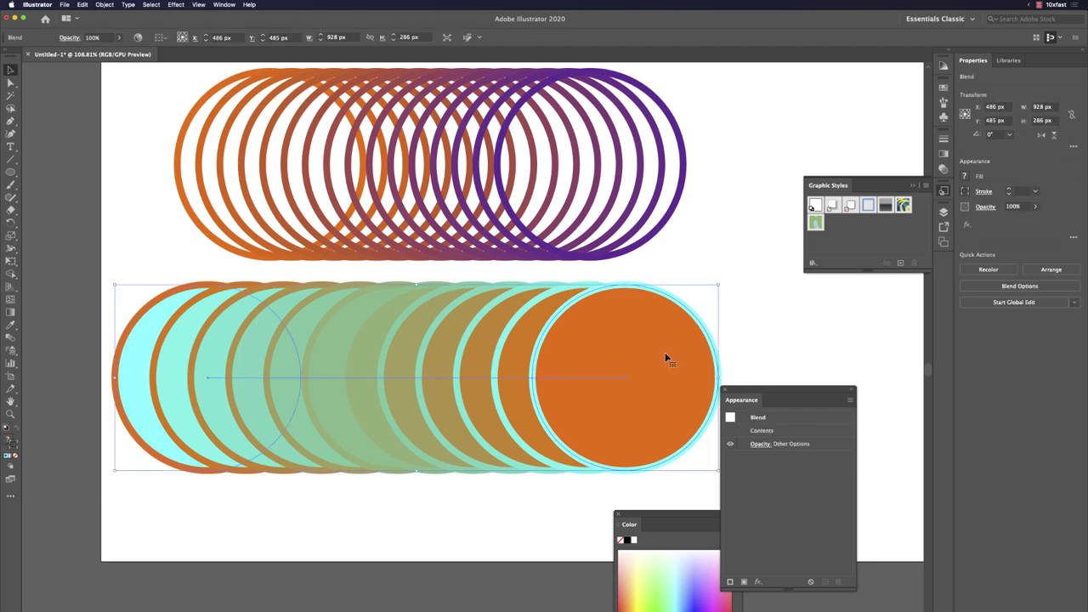
click(665, 357)
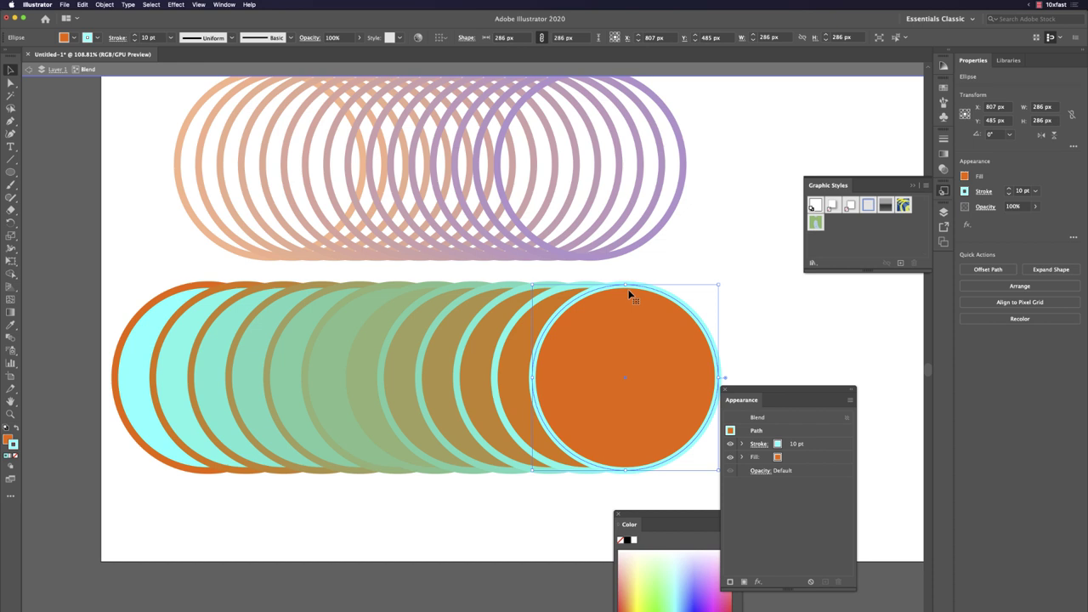
drag(664, 337, 604, 339)
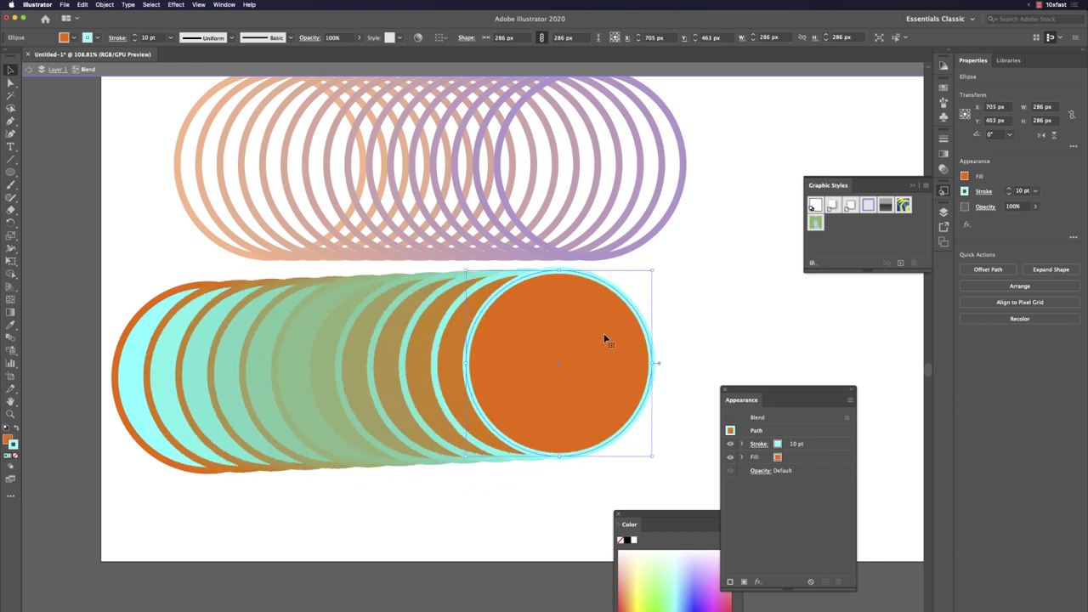
mouse_move(595, 337)
mouse_down()
mouse_move(590, 371)
mouse_move(602, 346)
mouse_up()
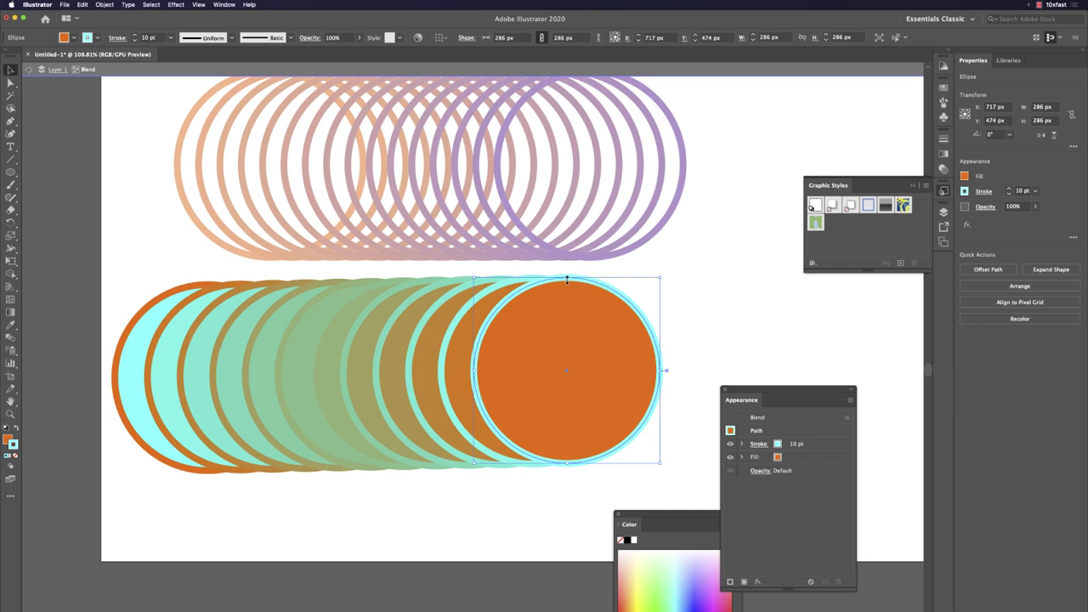
Step: Reshape the orange end circle into an ellipse about 124 px high, rotated to about 253° with a pie wedge cut out
drag(567, 279, 577, 384)
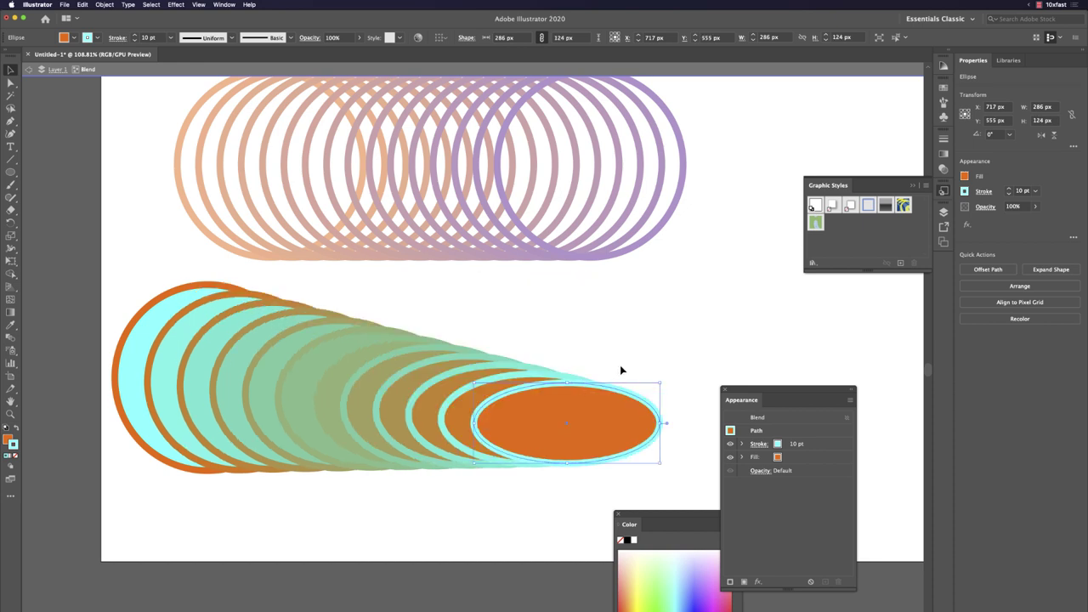
drag(662, 385, 572, 464)
drag(539, 518, 519, 454)
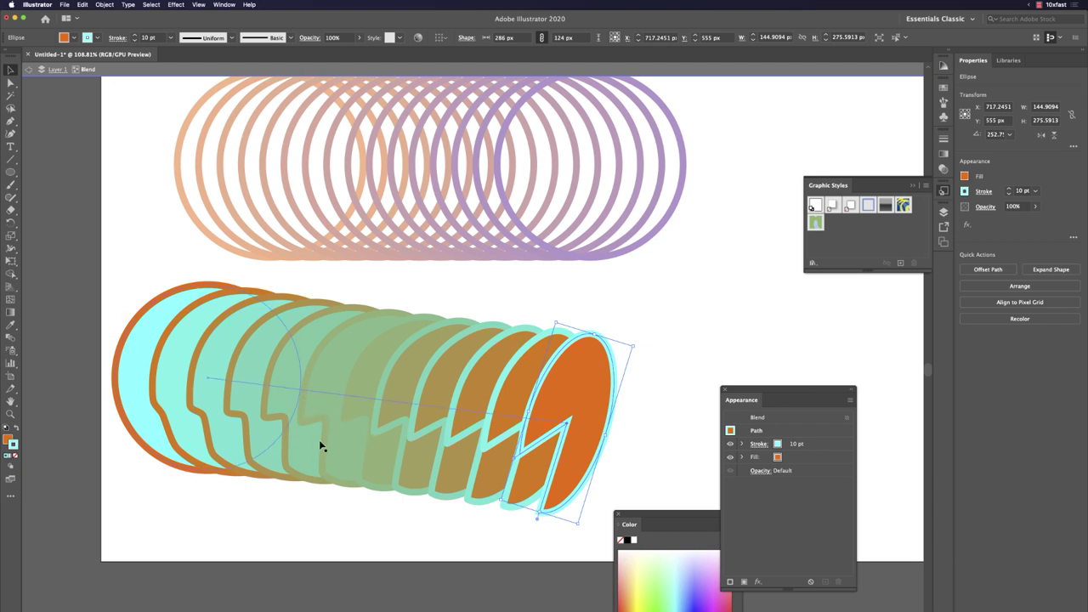
Step: Move the whole reshaped blend to about X 482, Y 494 px and exit isolation mode
drag(367, 413, 418, 396)
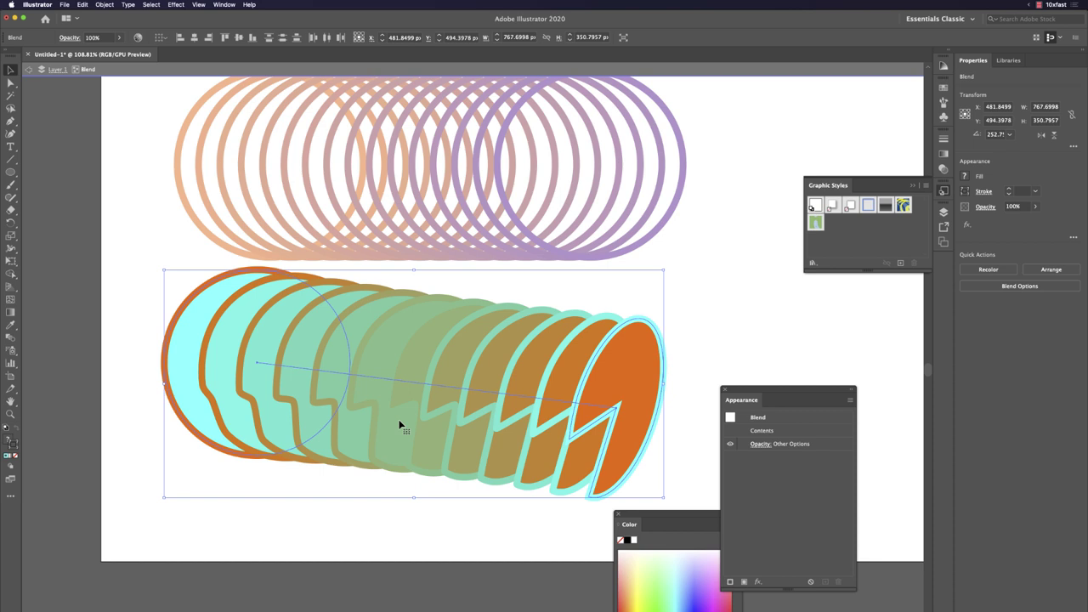
click(736, 324)
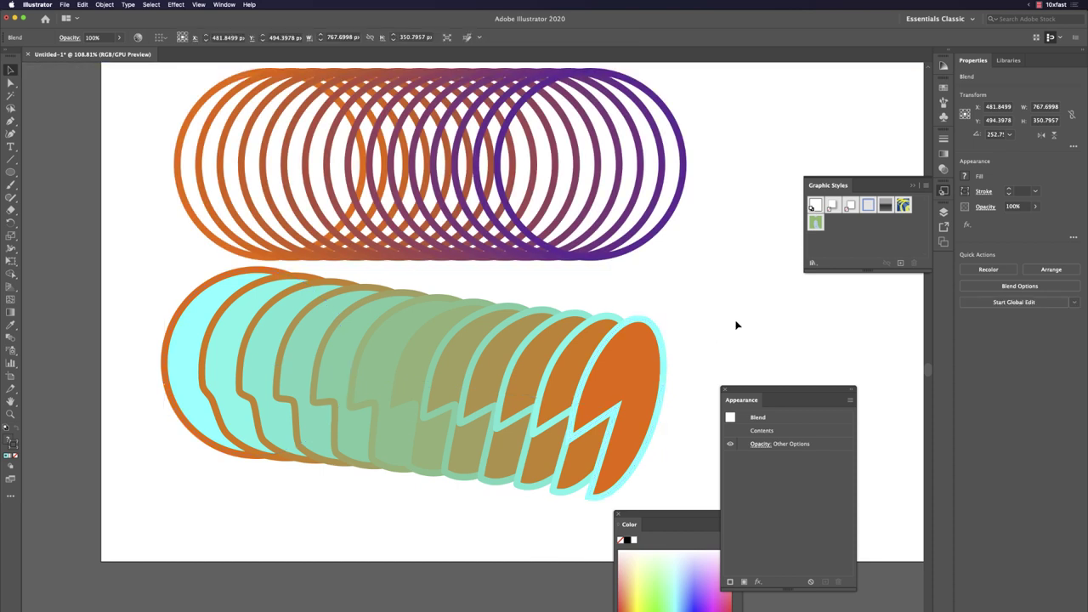
Step: Move the floating Appearance and Color panels clear of the blended artwork and deselect everything
click(638, 357)
drag(751, 389, 863, 487)
drag(713, 518, 112, 546)
click(114, 496)
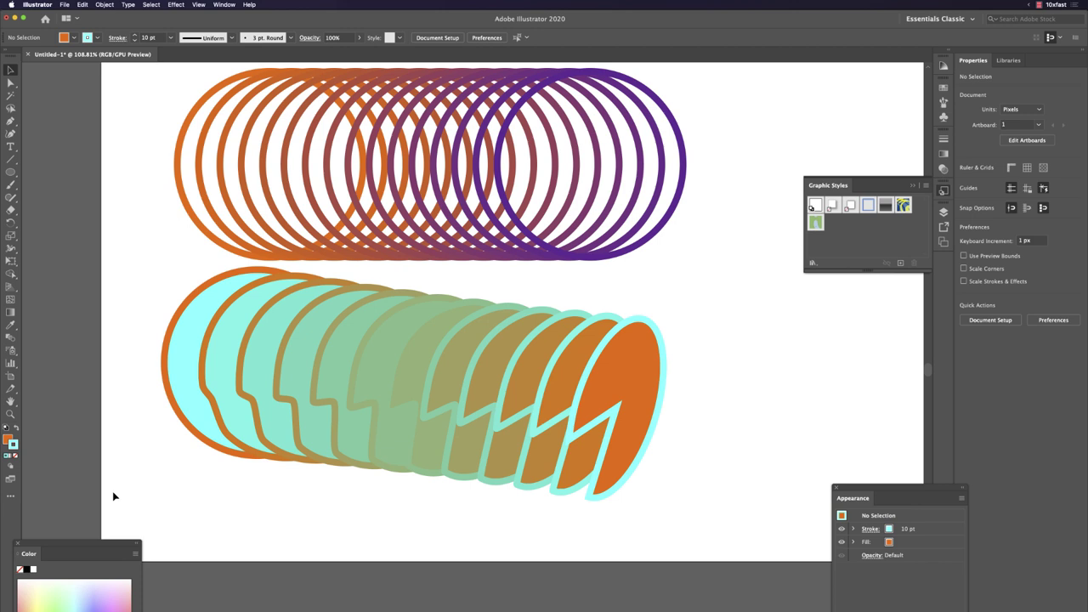
Step: Shift the lower blend to about X 580, Y 497 px and expand its object, fill and stroke
drag(397, 461, 460, 463)
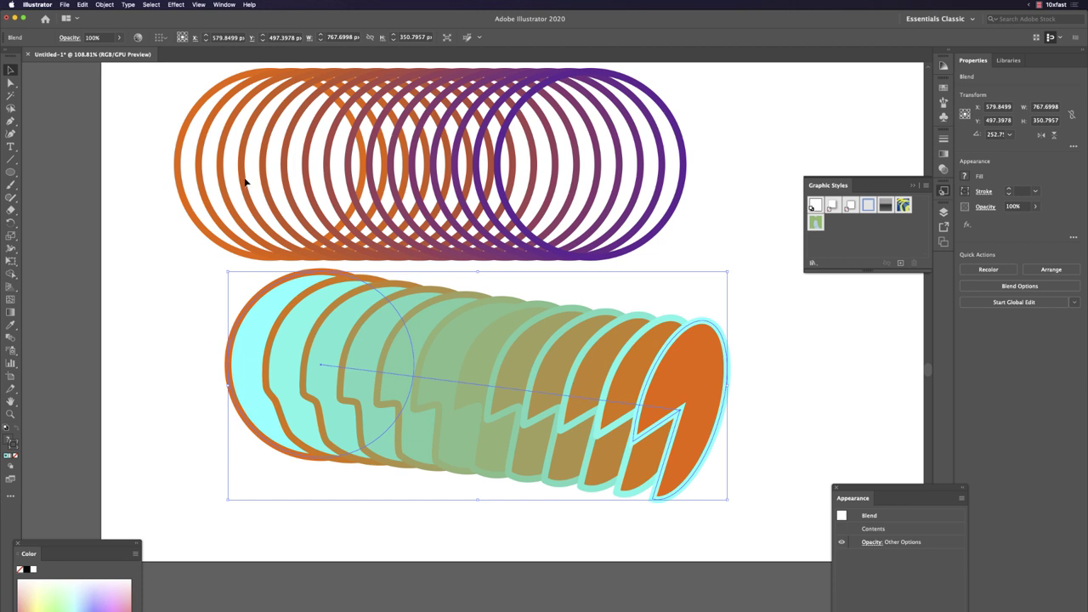
click(104, 5)
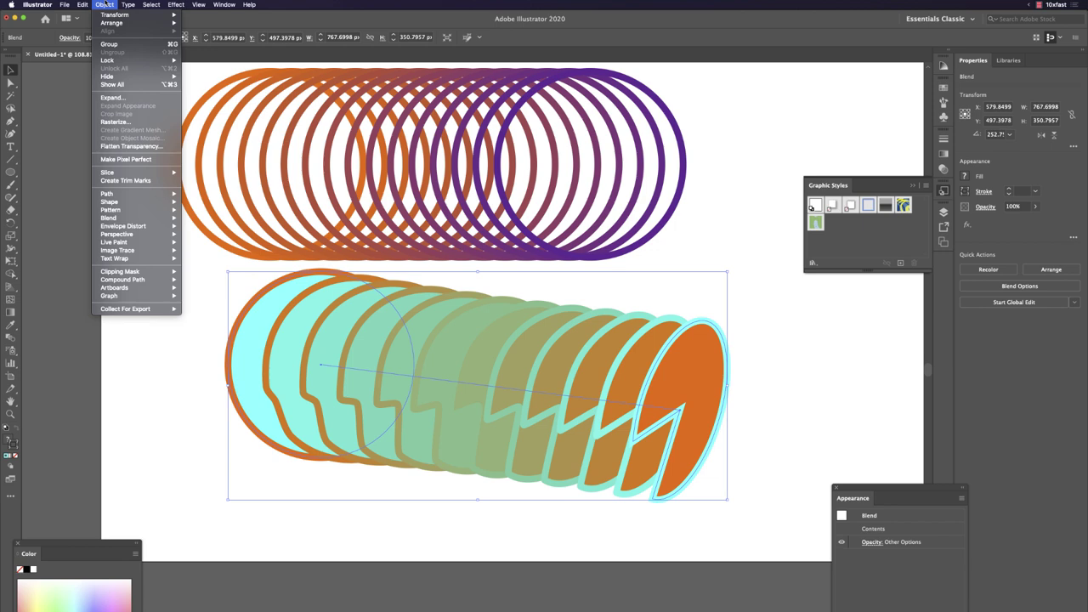
mouse_move(151, 5)
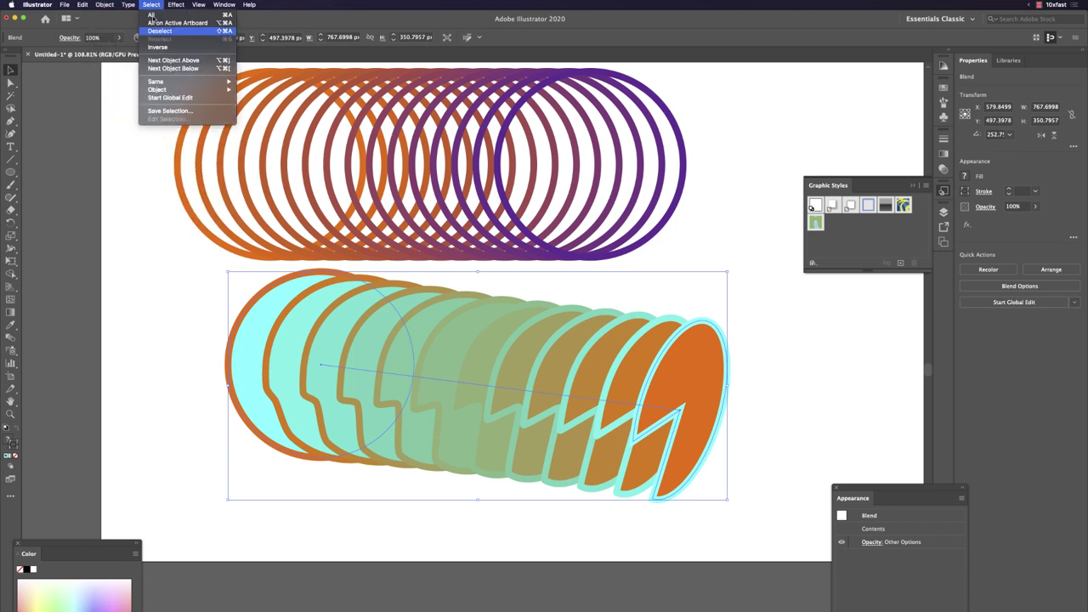
mouse_move(102, 5)
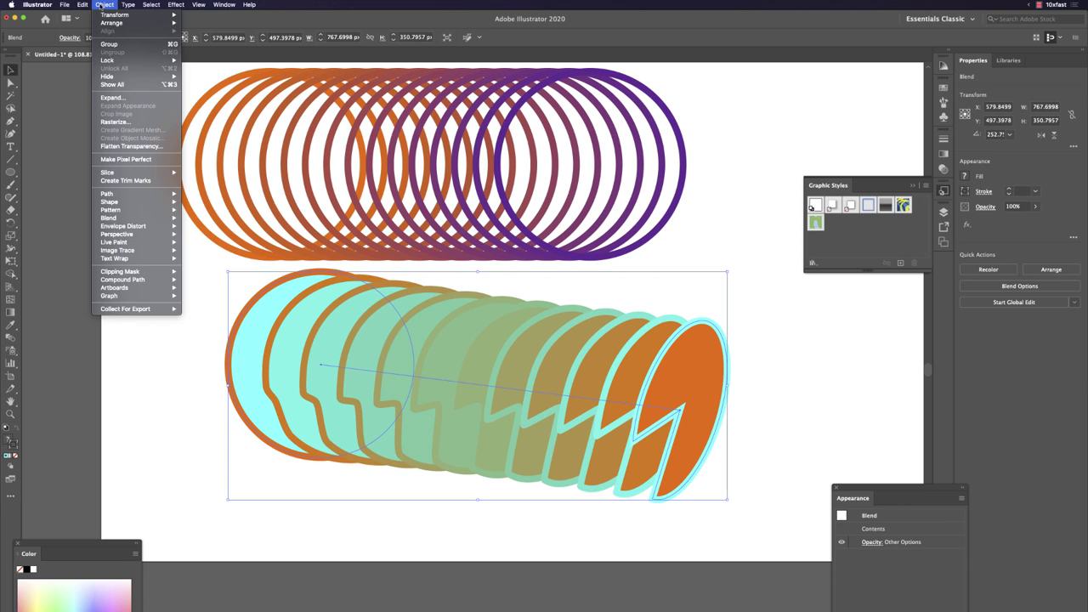
mouse_move(140, 195)
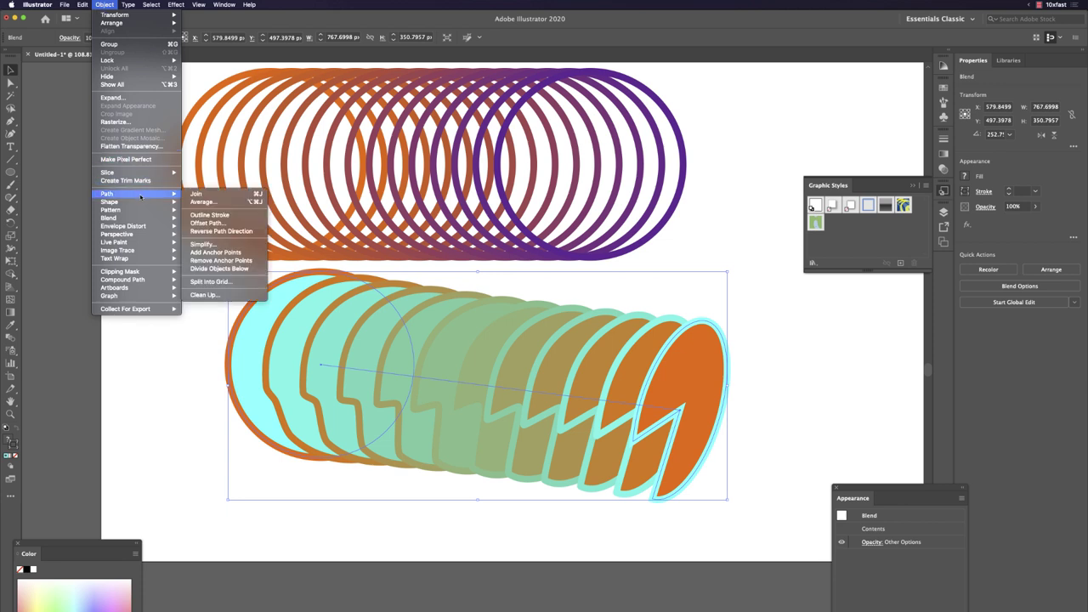
mouse_move(141, 220)
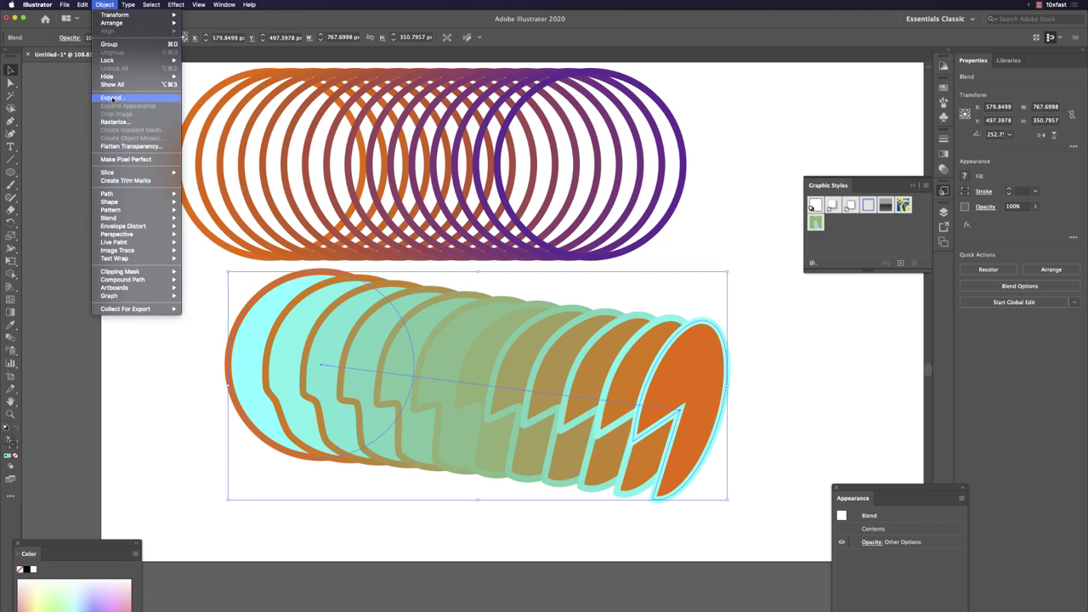
click(125, 99)
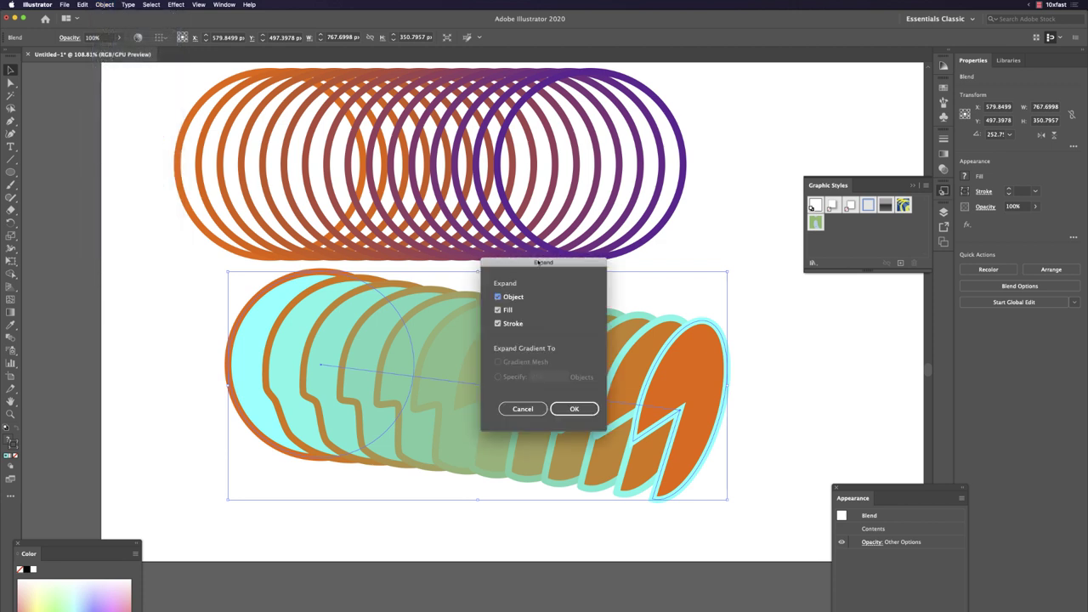
click(575, 409)
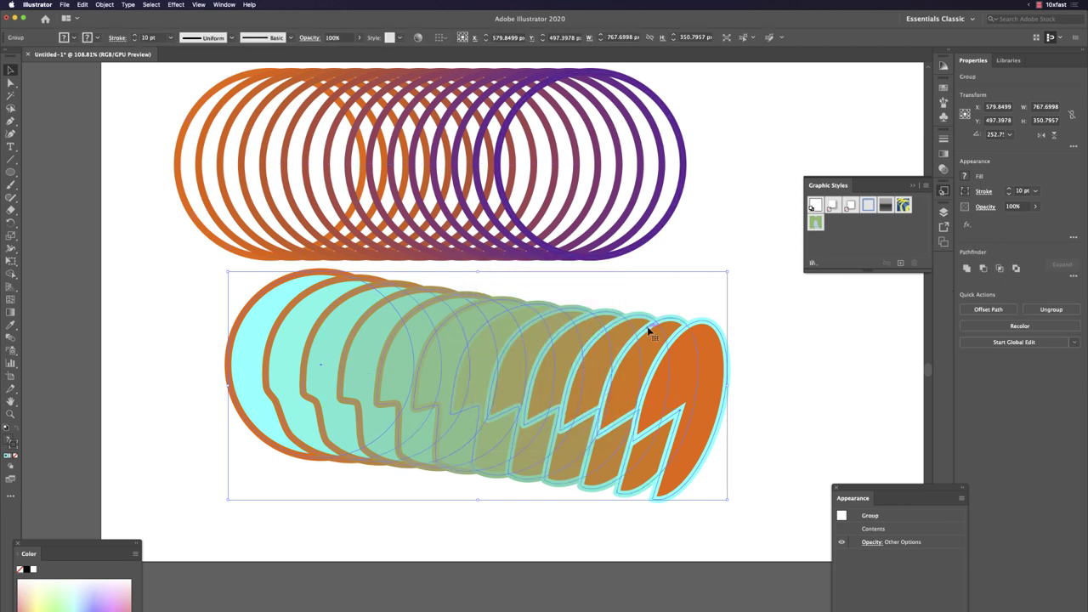
Step: Ungroup the expanded blend into separate paths and deselect them
key(a)
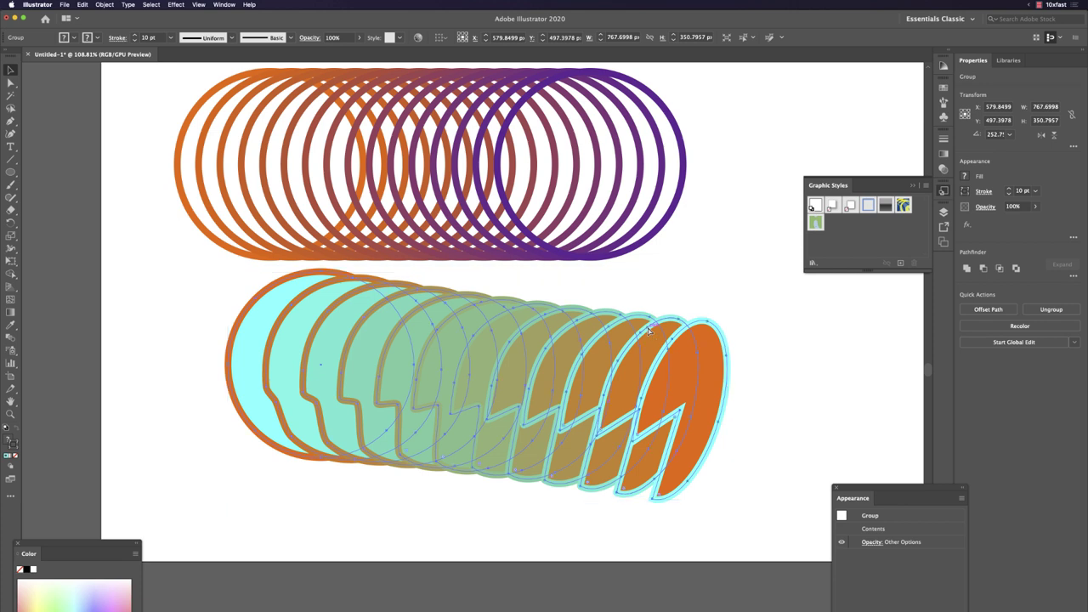
key(super+shift+g)
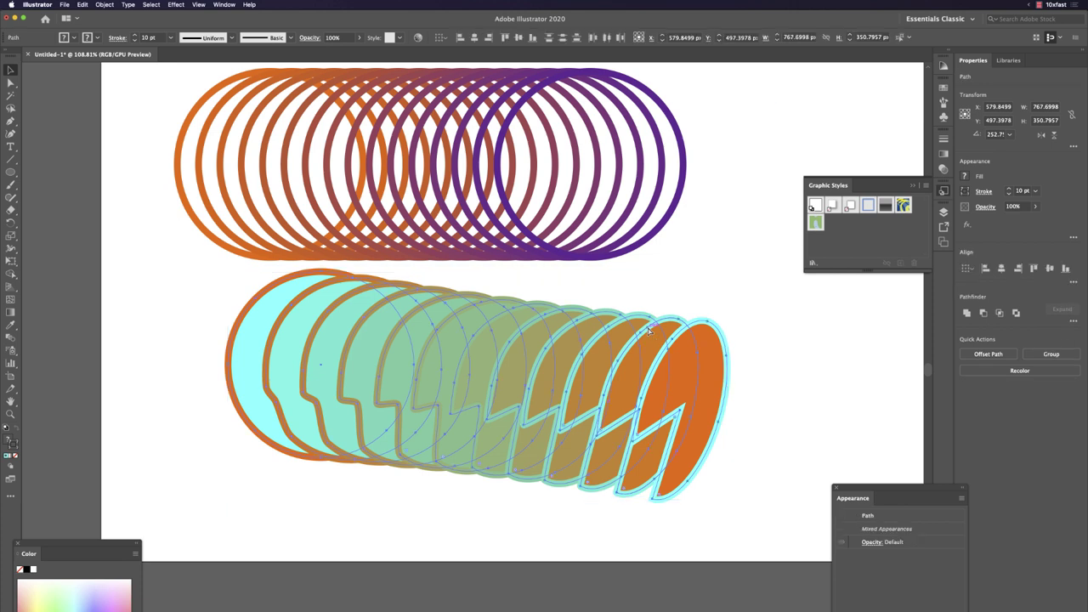
key(v)
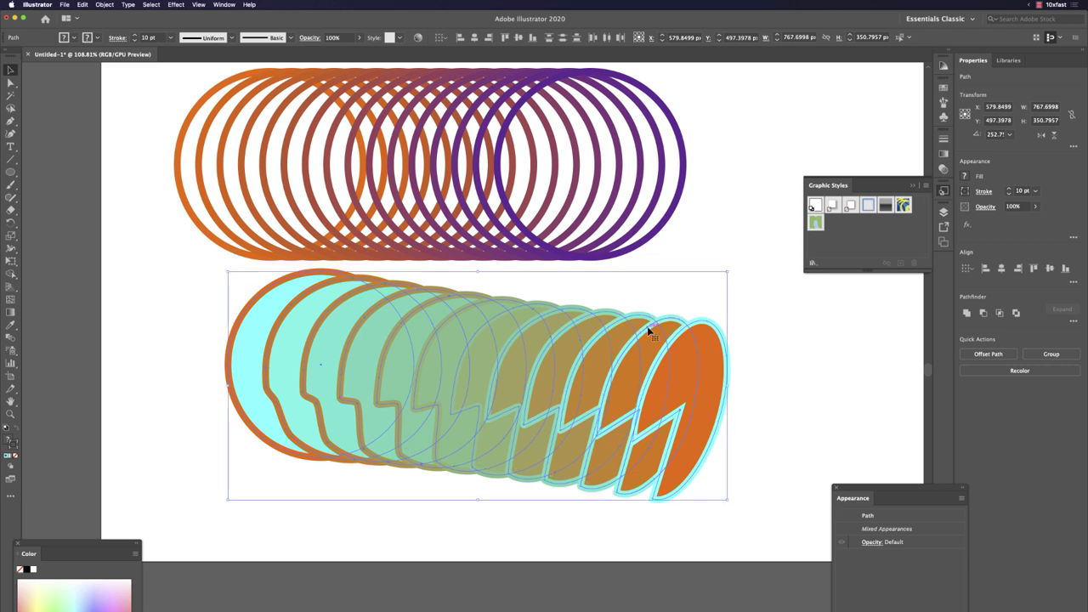
click(693, 263)
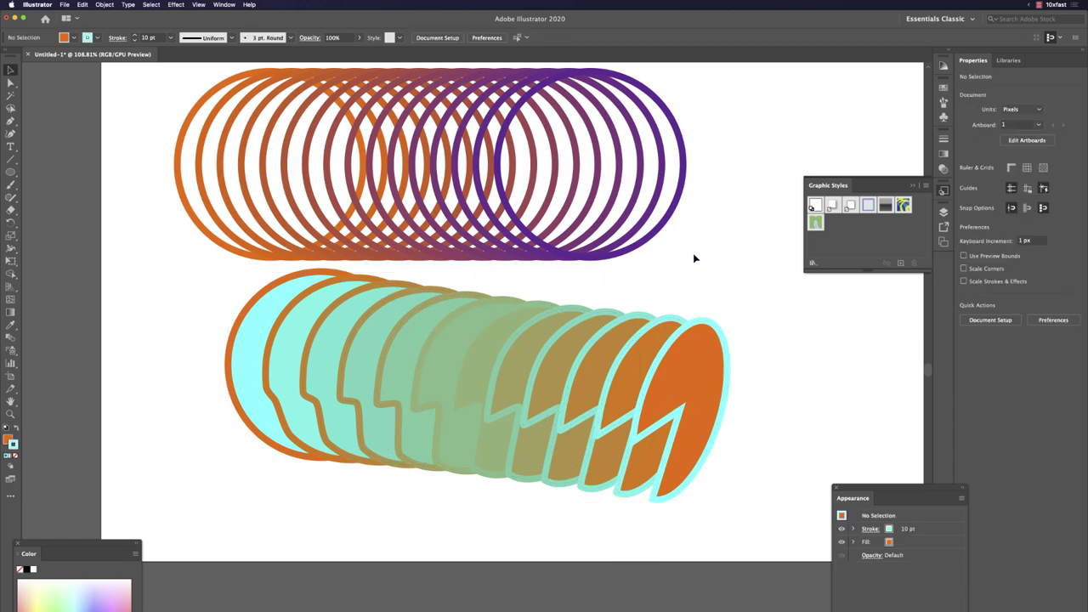
Step: Pull one green middle shape out of the ungrouped row to the empty area at about X 1138, Y 278 px
click(415, 358)
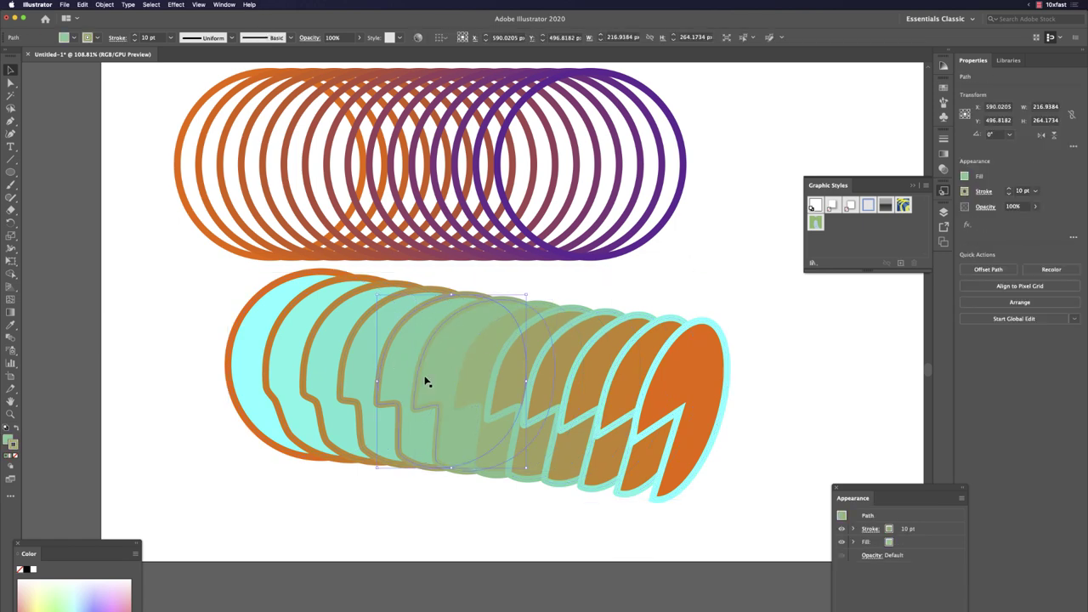
drag(396, 351, 799, 348)
scroll(550, 329, right, 5)
drag(638, 389, 620, 255)
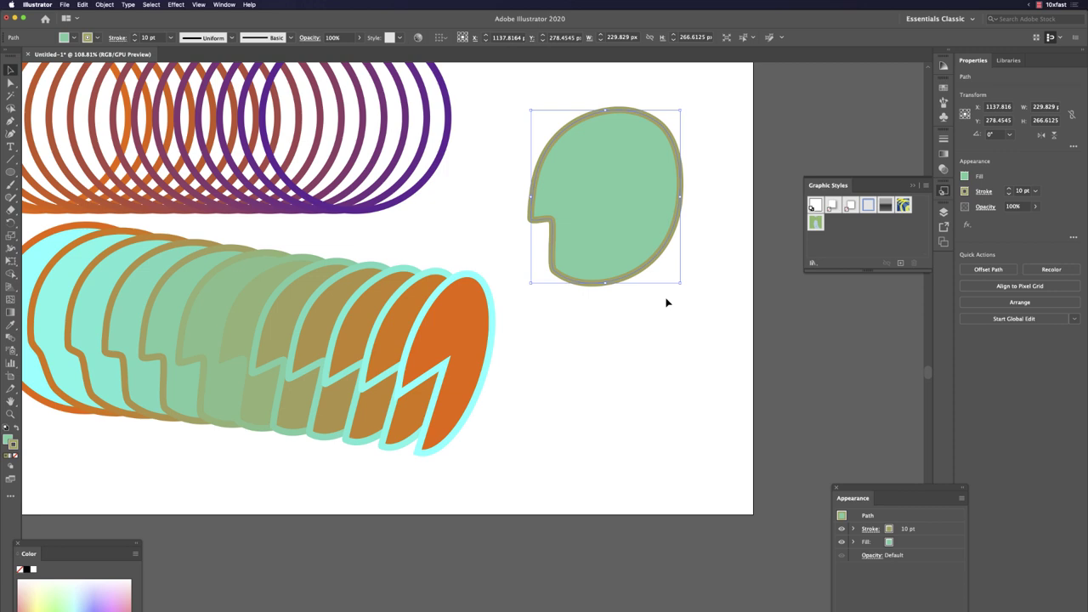
scroll(666, 302, up, 3)
scroll(666, 303, left, 5)
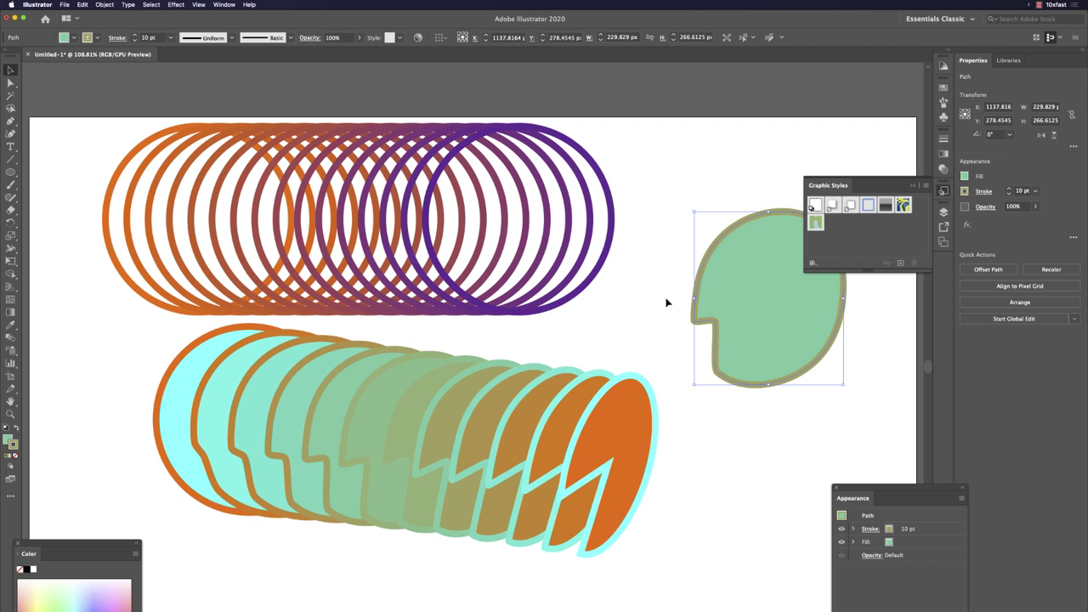
Step: Delete all the artwork and show the empty artboard at 100% zoom
key(super+a)
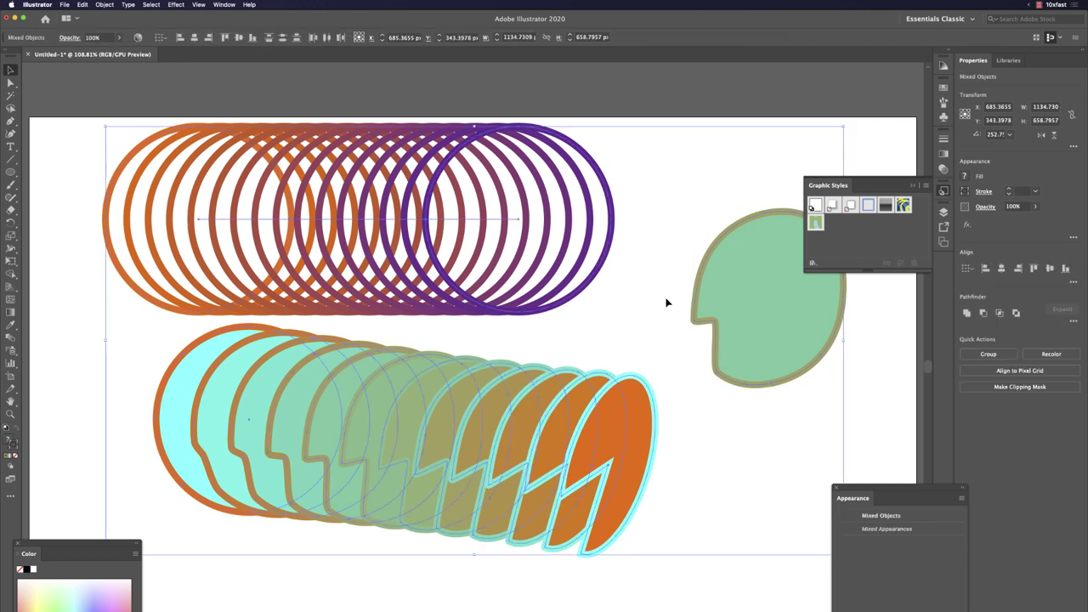
key(a)
key(Delete)
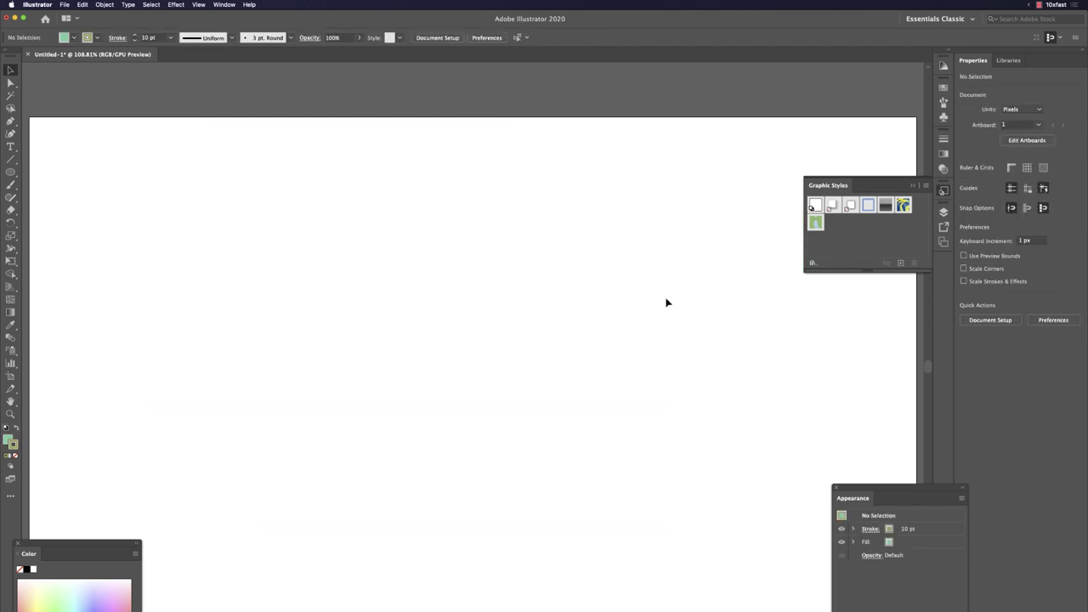
key(super+1)
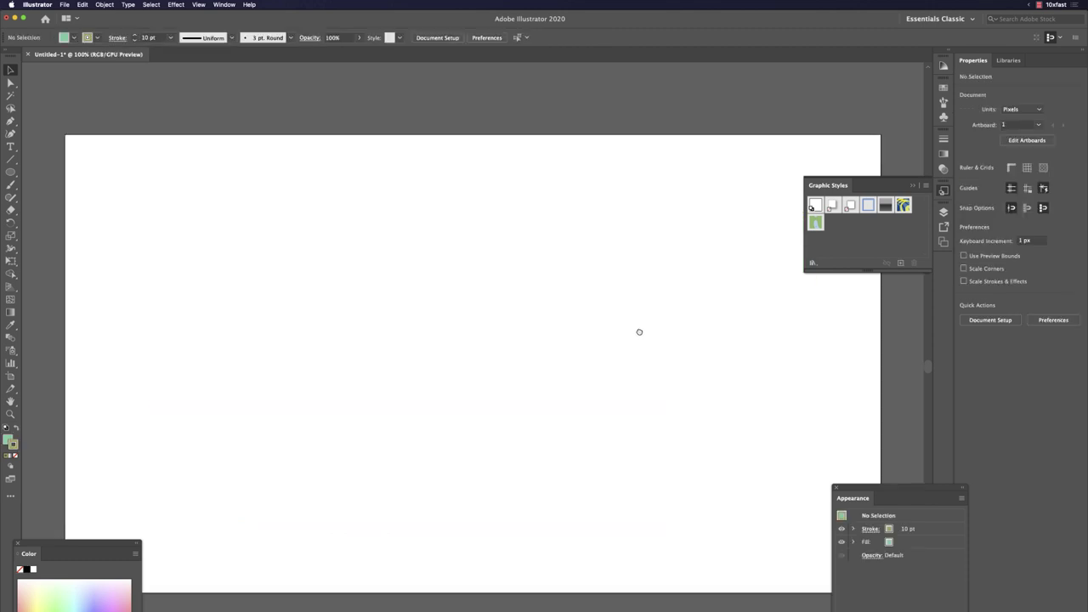
scroll(654, 289, down, 3)
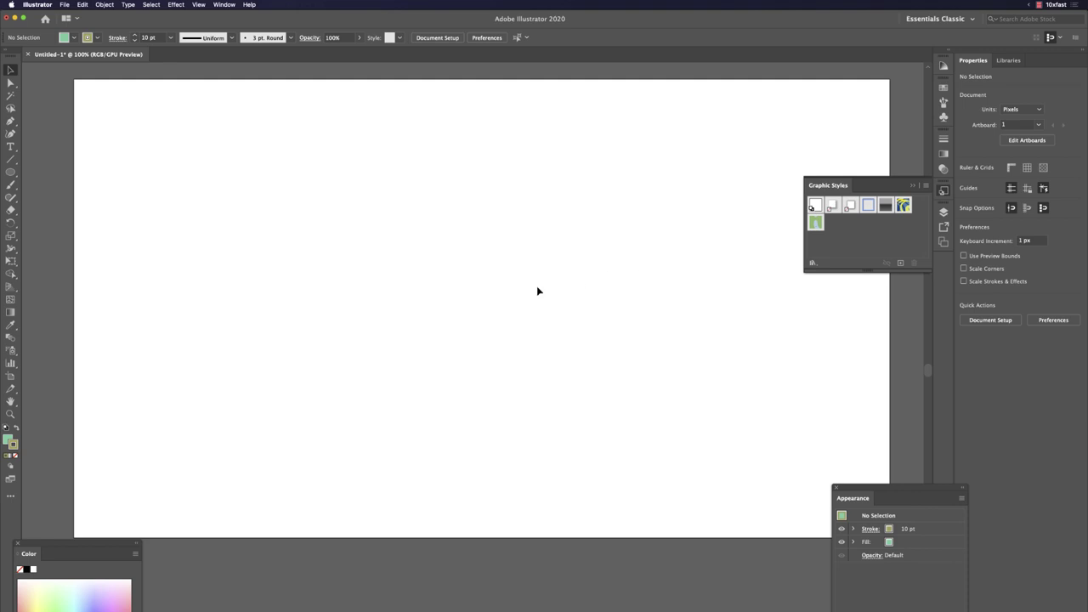
Step: Draw a green circle about 268 px in diameter near X 517, Y 269 px, remove its stroke and keep it selected
key(l)
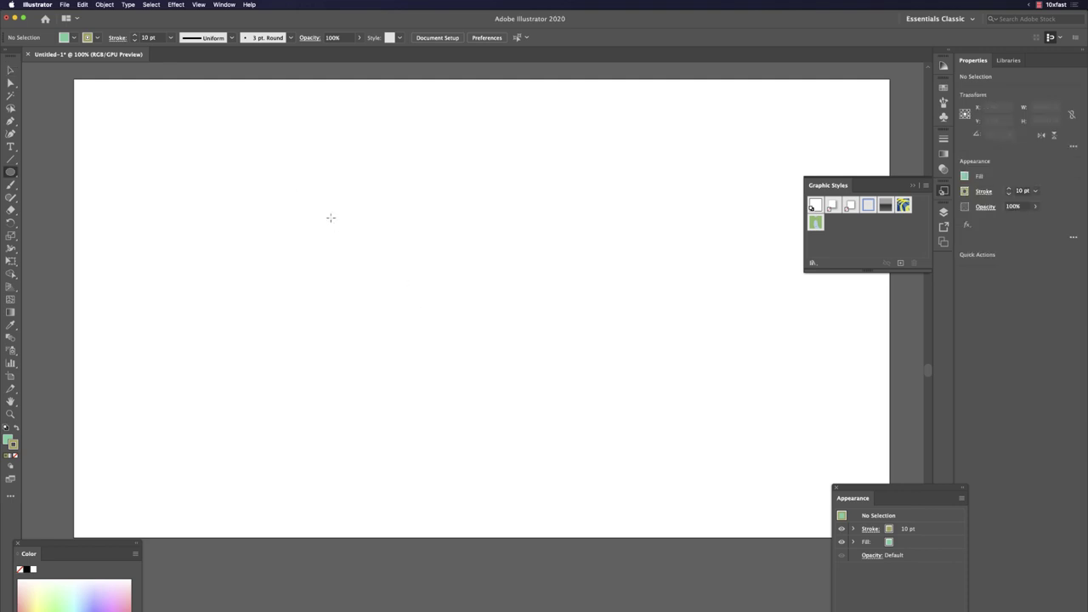
drag(301, 158, 464, 319)
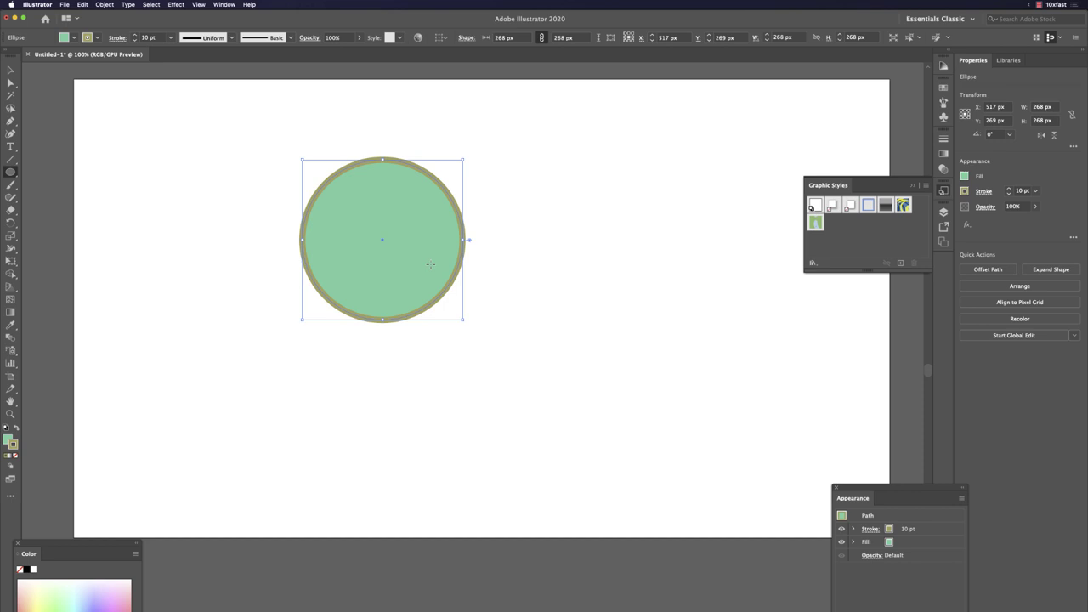
key(slash)
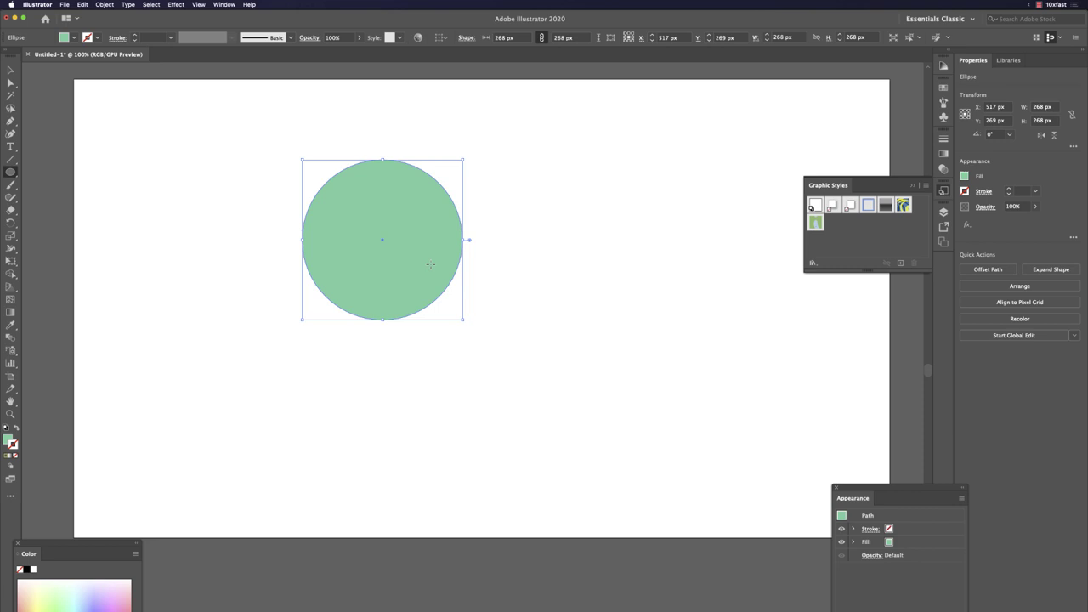
key(v)
click(485, 313)
click(437, 279)
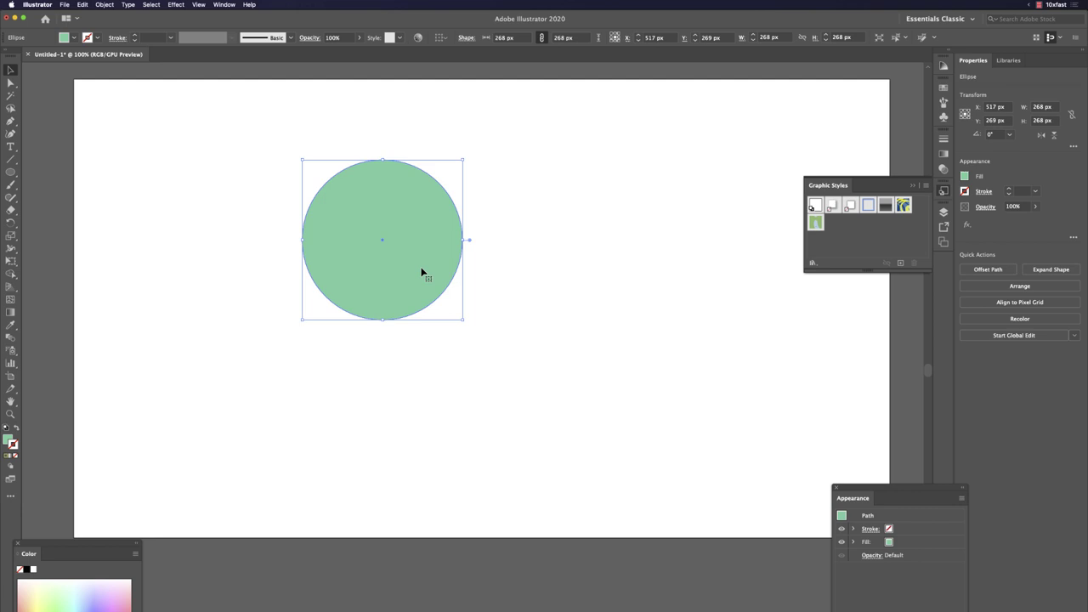
Step: Switch to Google Chrome to view the image search results for circles
key(super+Tab)
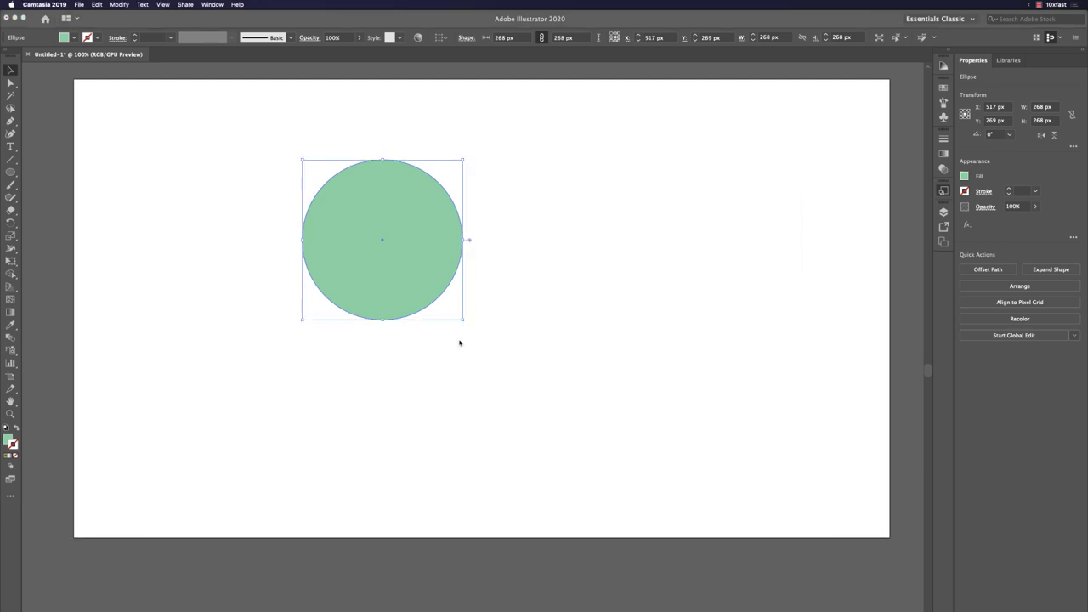
key(super+Tab)
key(super+Tab)
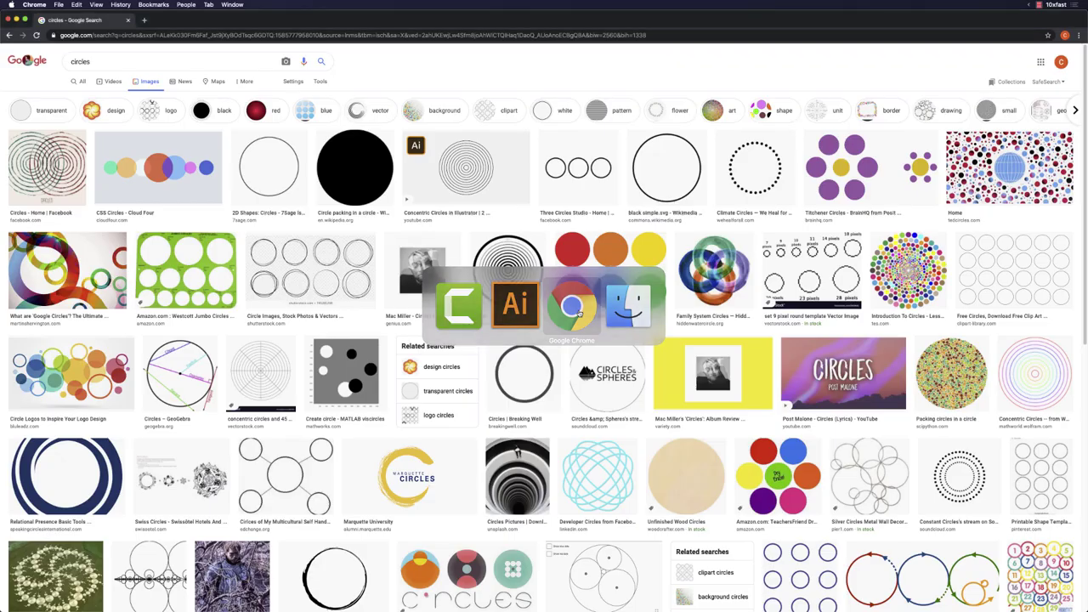
Step: Search Google for mastercard in a new tab and copy the logo image shown in the results
click(144, 20)
text(mastercard)
key(Return)
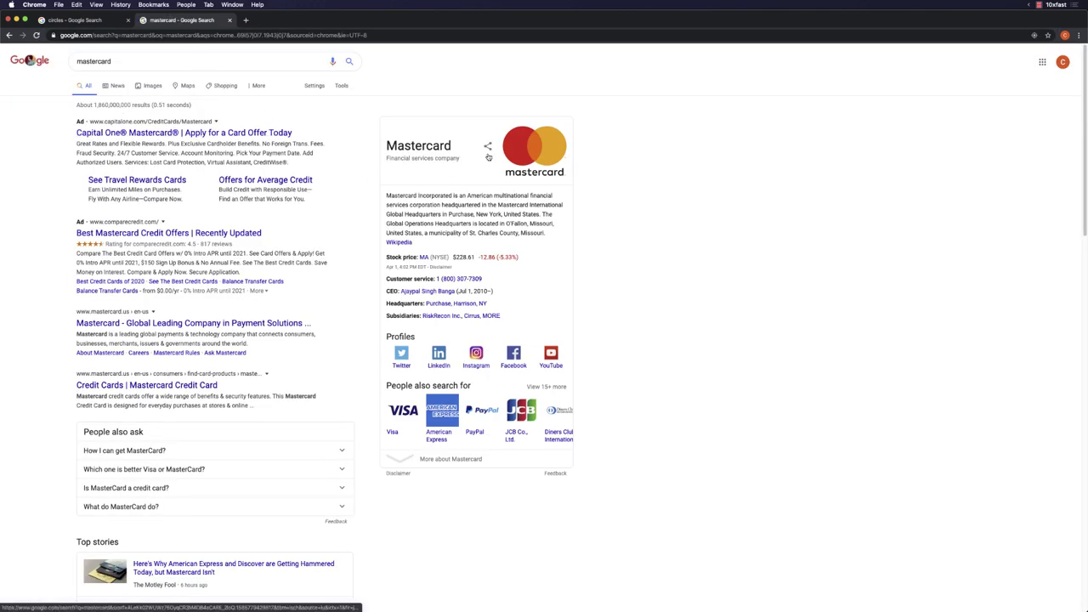
right_click(537, 147)
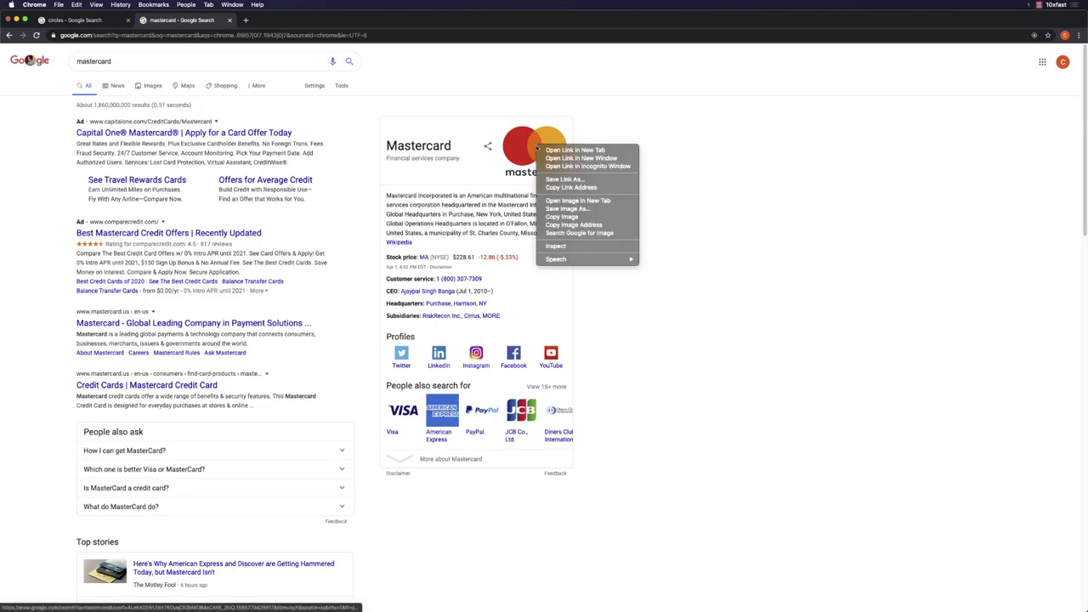
click(561, 216)
Step: Switch to Illustrator, paste the Mastercard logo and place it in the upper-left corner of the artboard
key(super+Tab)
key(super+Tab)
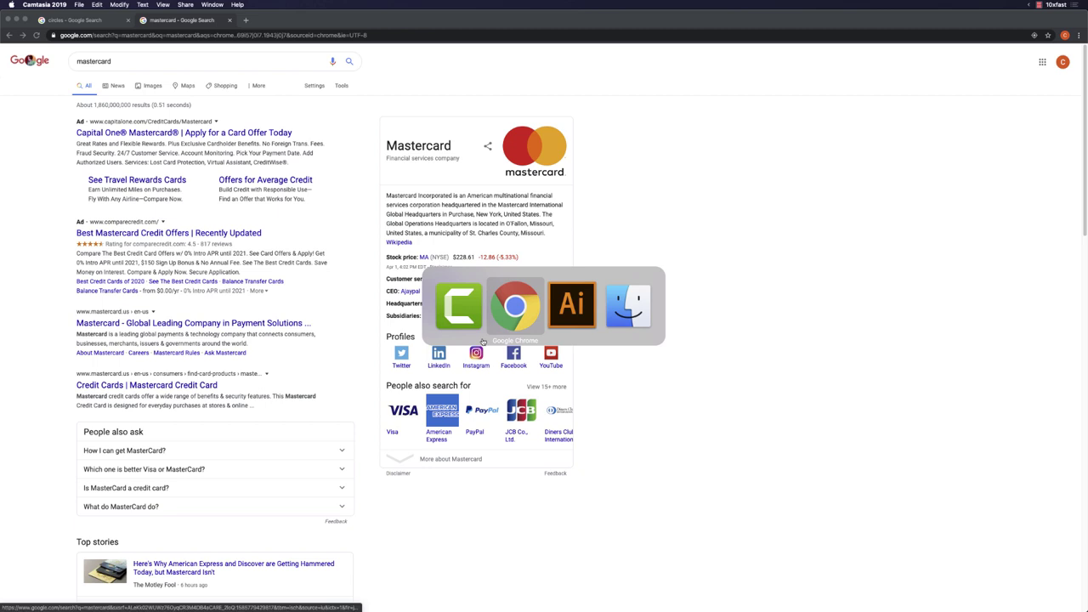
click(556, 317)
click(549, 286)
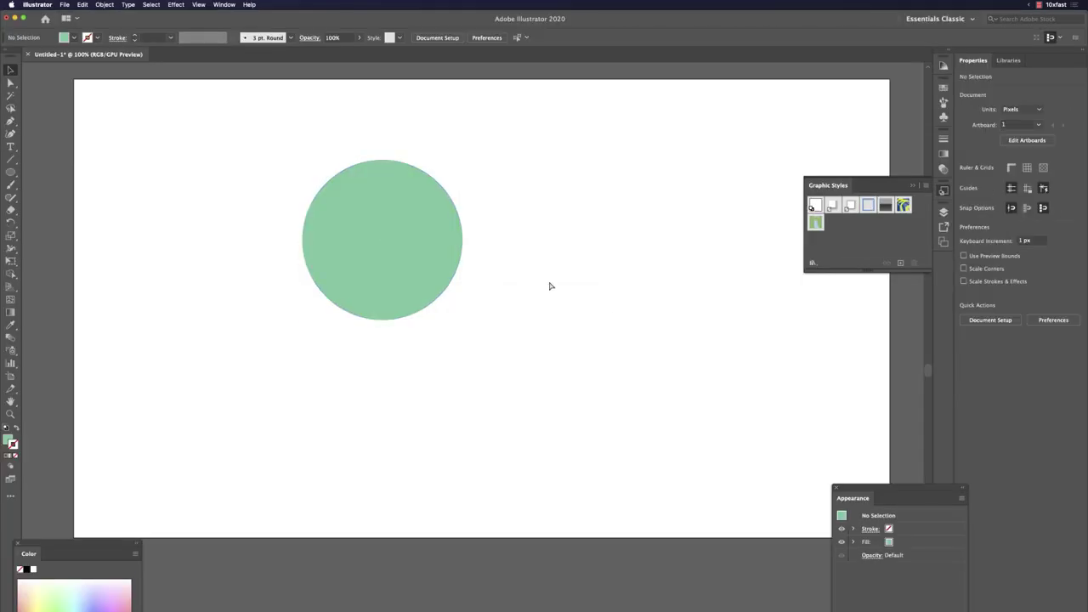
key(super+v)
drag(470, 377, 143, 134)
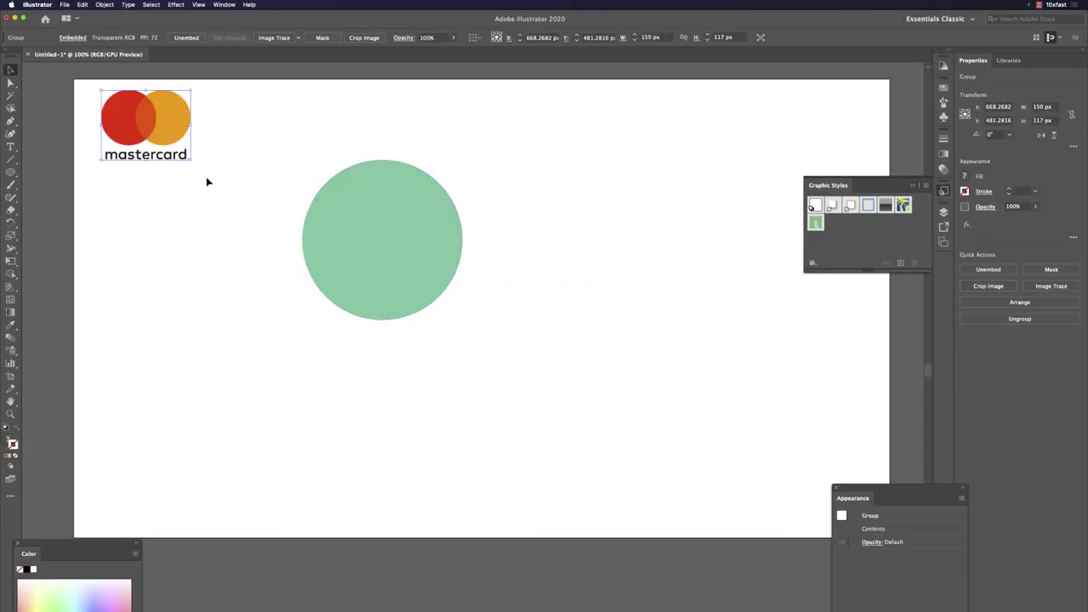
Step: Duplicate the green circle horizontally to X 715, Y 269 px so that the two circles overlap
click(315, 234)
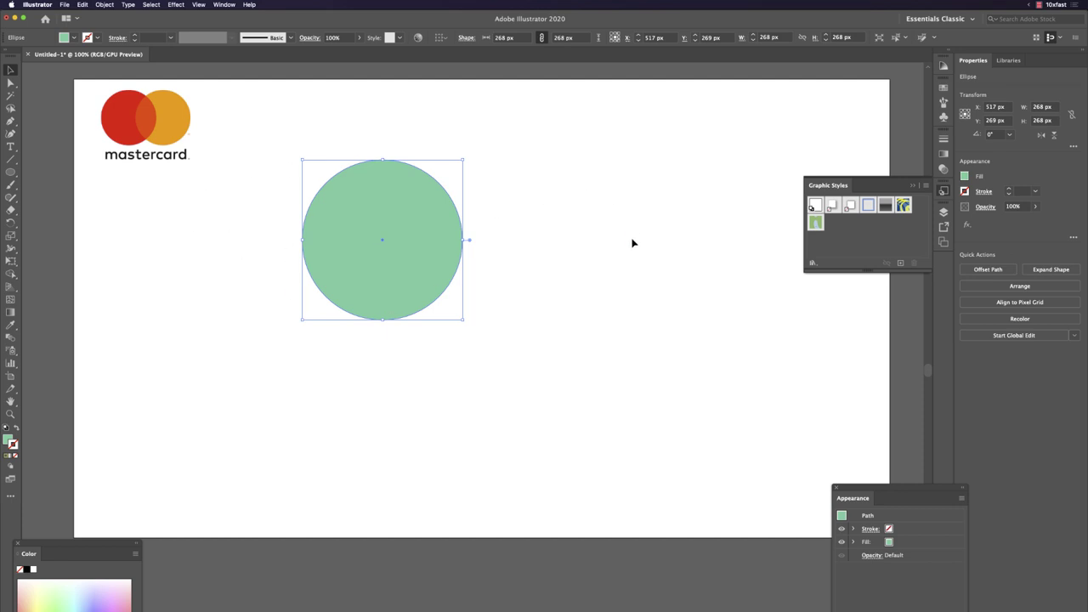
drag(362, 280, 482, 283)
click(528, 335)
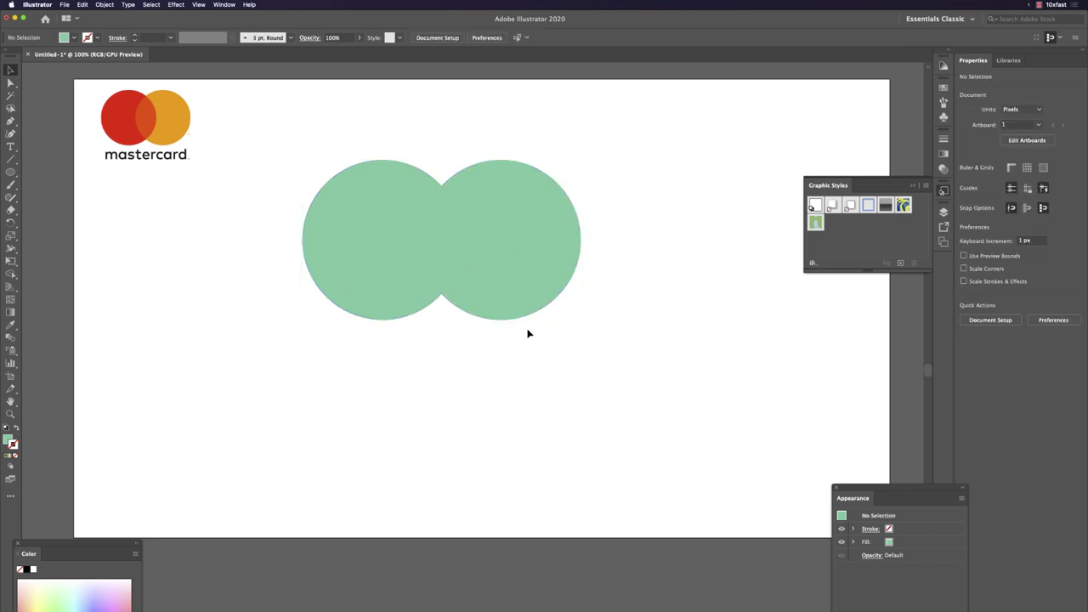
Step: Move both overlapping green circles together to X 695, Y 339 px
click(524, 290)
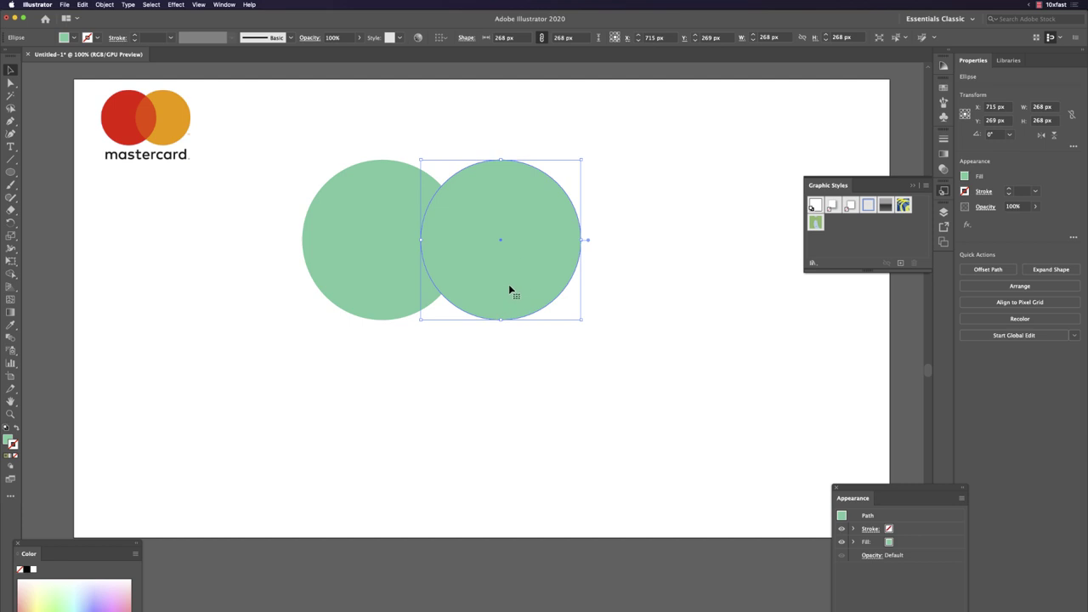
drag(544, 345, 457, 270)
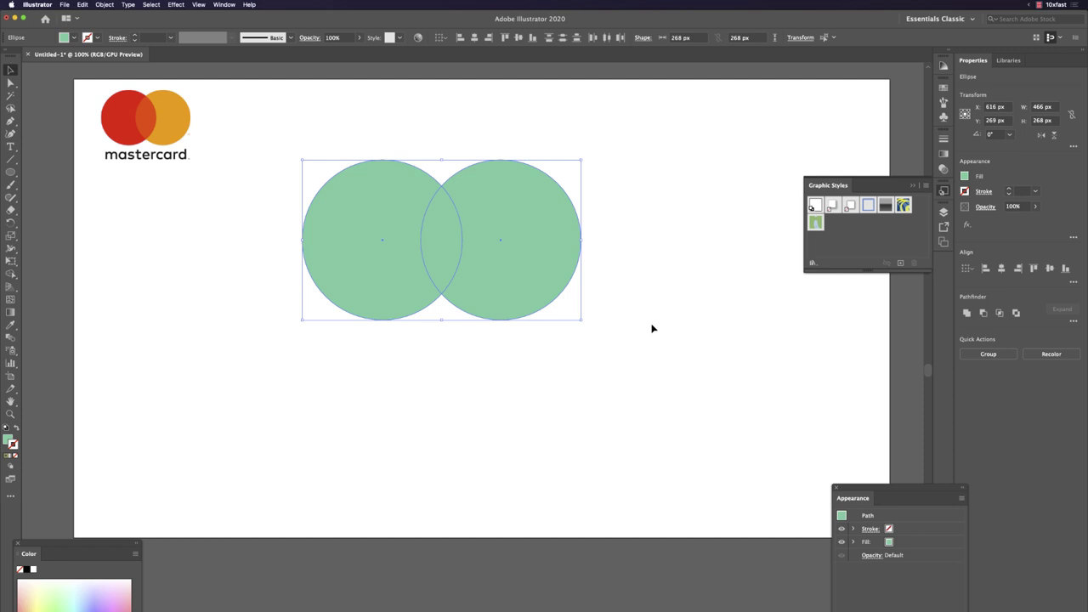
drag(530, 291, 576, 334)
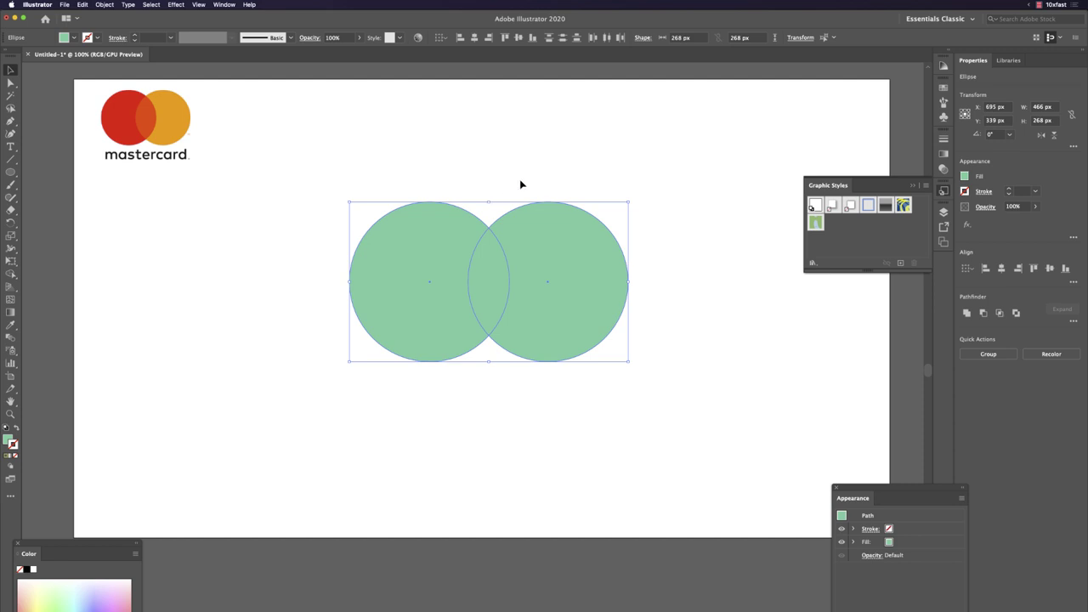
click(493, 175)
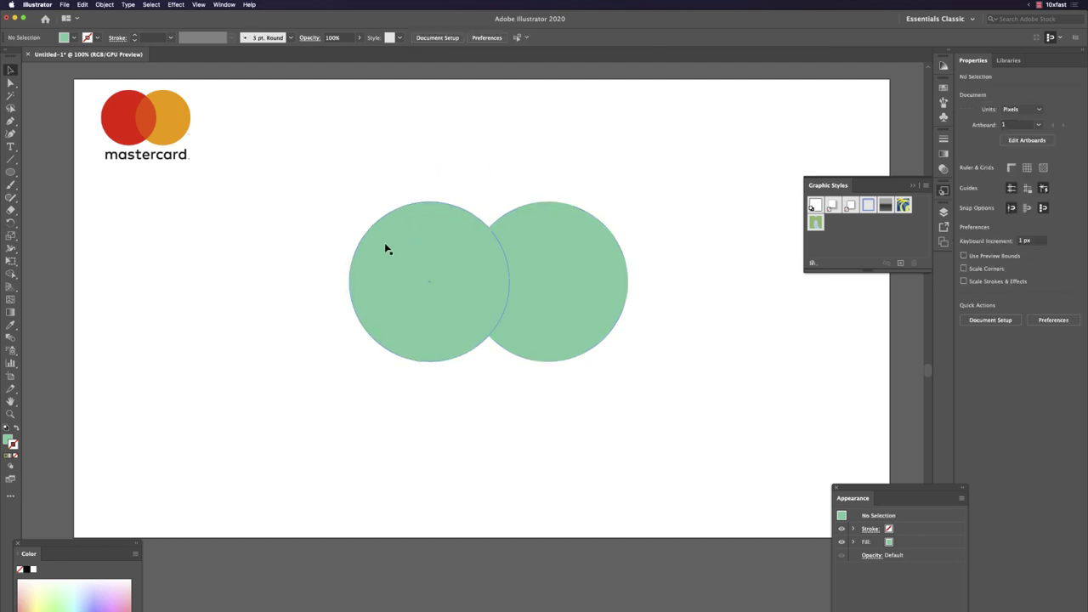
Step: Try filling the left circle with the logo's red and the right circle with its orange using the Eyedropper
click(416, 247)
key(i)
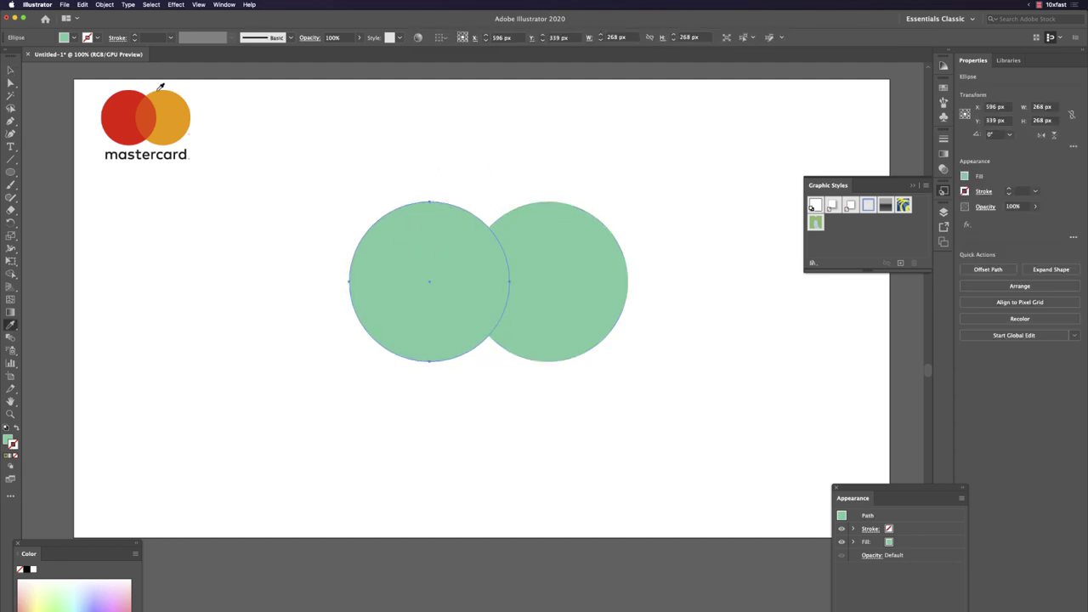
click(117, 106)
ctrl+click(550, 263)
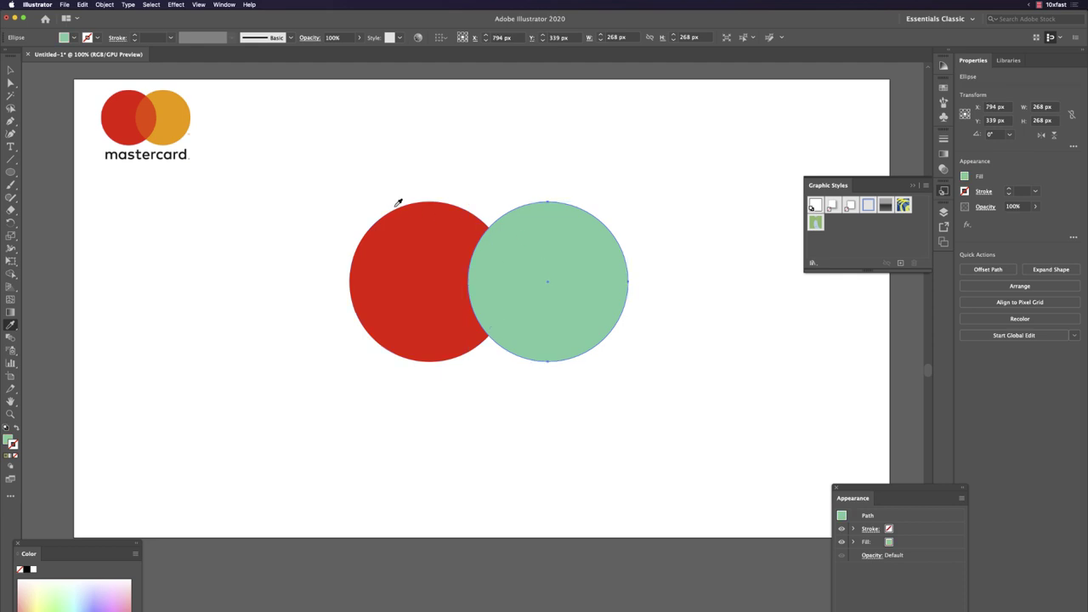
click(176, 117)
key(v)
click(468, 165)
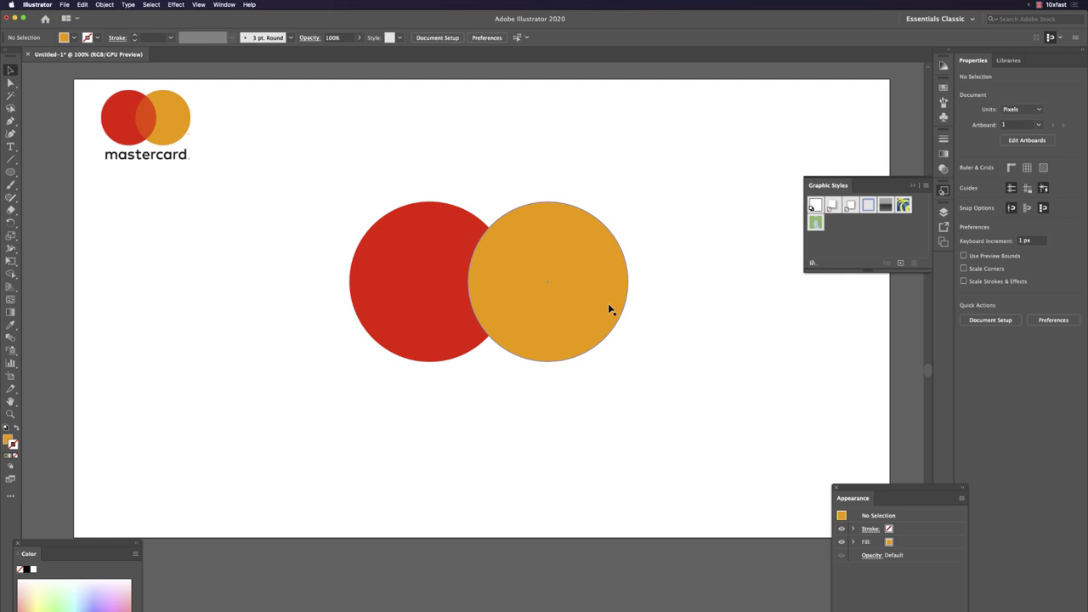
Step: Undo the red and orange fills on the two overlapping circles
key(super+z)
key(super+z)
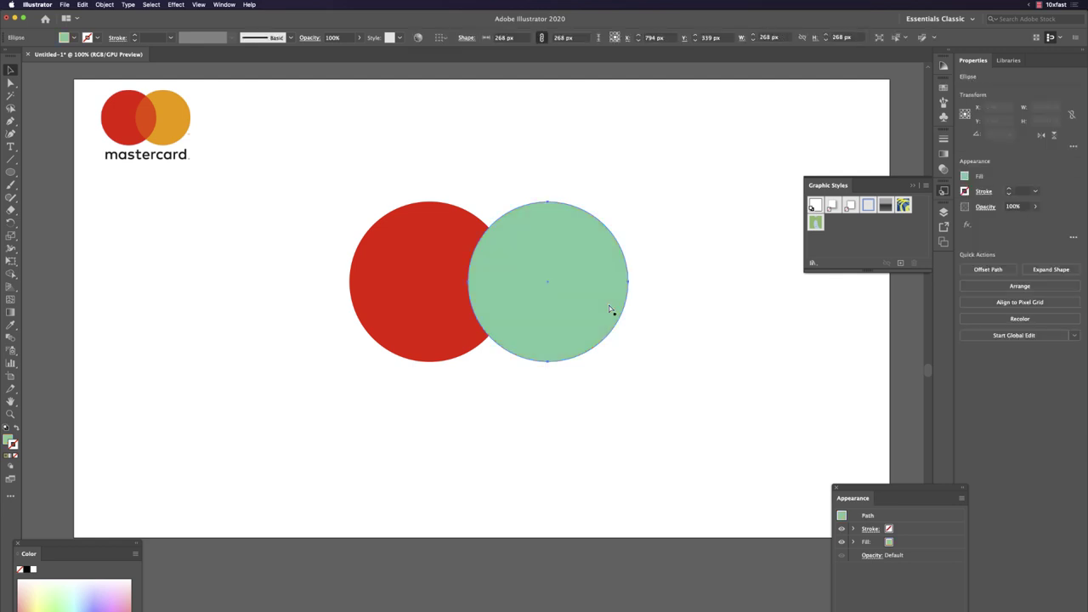
click(442, 167)
click(459, 225)
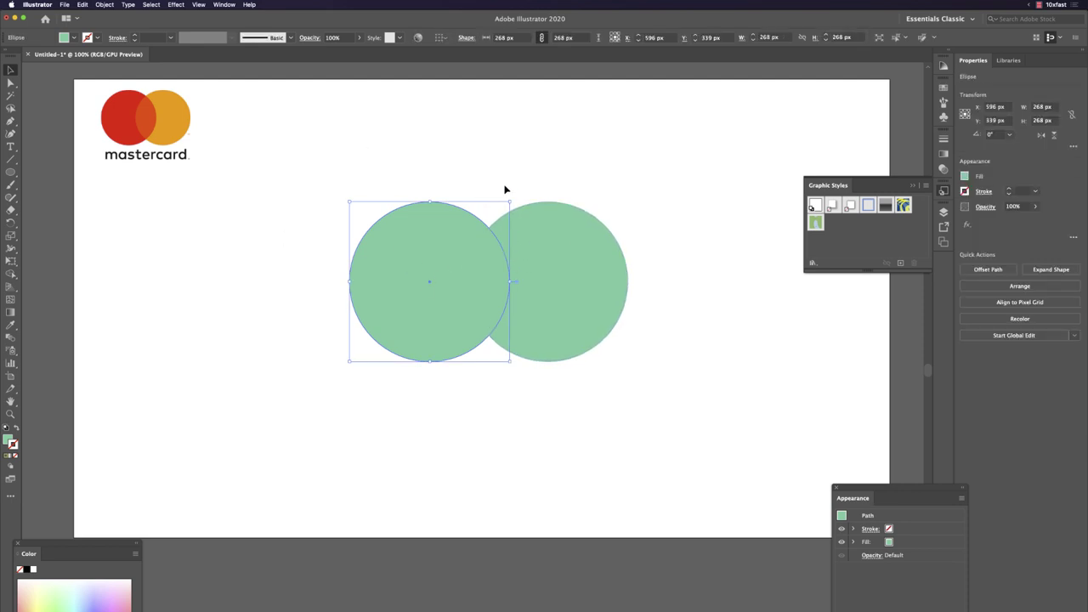
Step: Scale the overlapping circle pair down proportionally to about 201 px in diameter per circle
drag(476, 165, 546, 338)
key(super+z)
drag(618, 250, 584, 213)
Step: Duplicate the circle pair downwards into three evenly spaced rows and shift them up, centring the top row at about Y 147.5 px
drag(476, 174, 517, 456)
key(super+a)
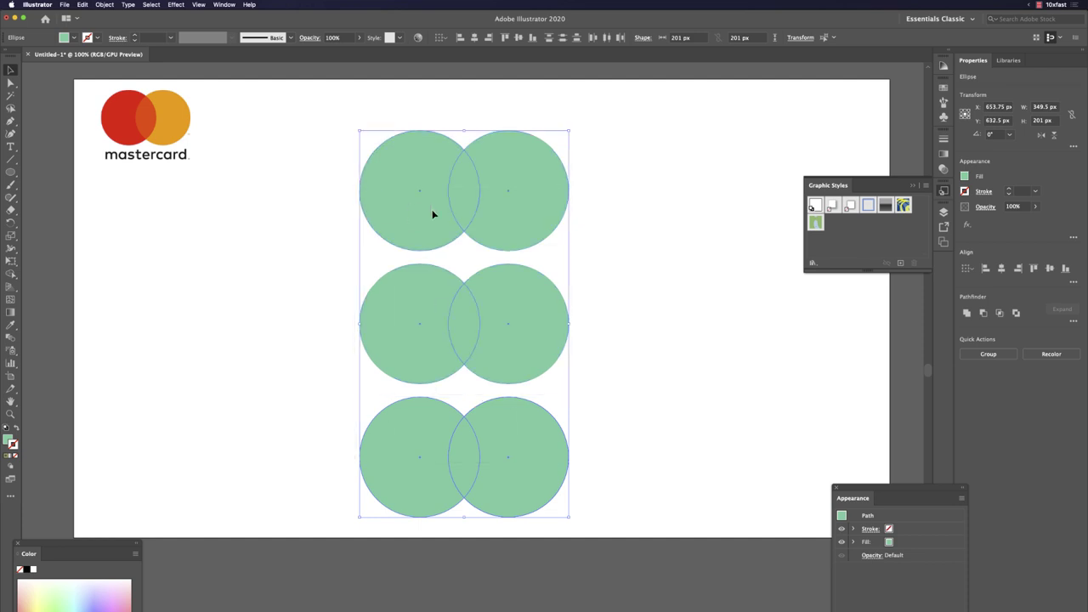
drag(433, 213, 427, 190)
click(319, 221)
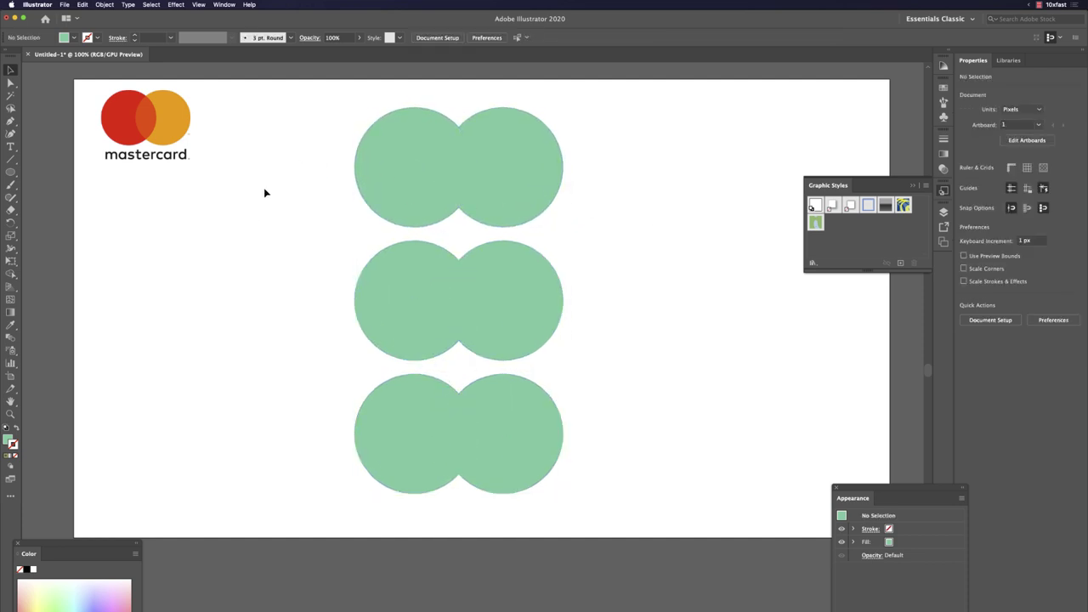
Step: Fill the top row's left circle with the logo's red and its right circle with the logo's orange using the Eyedropper
click(388, 164)
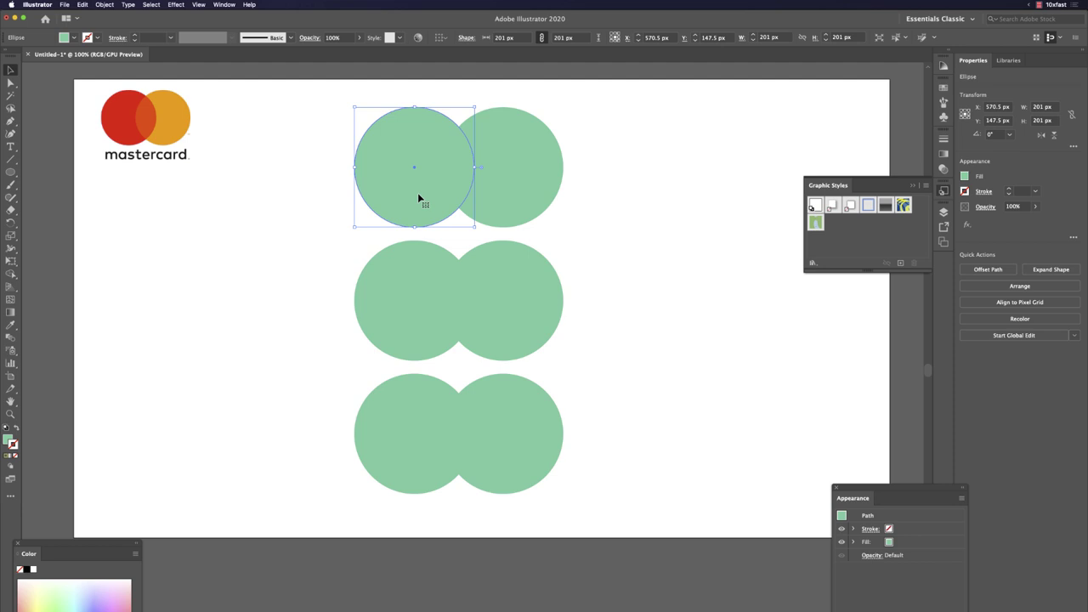
key(i)
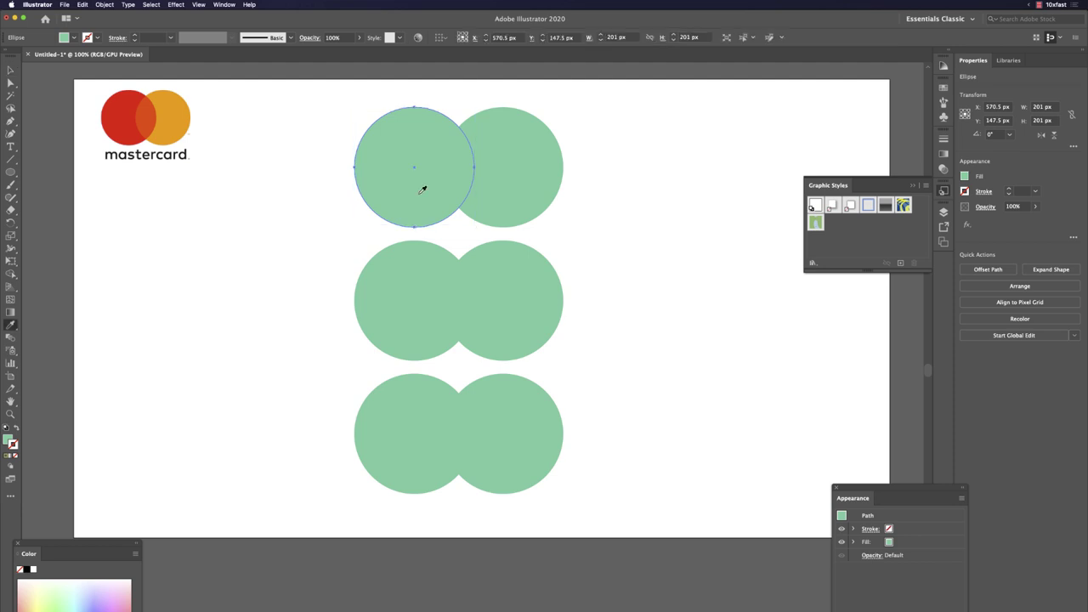
click(116, 128)
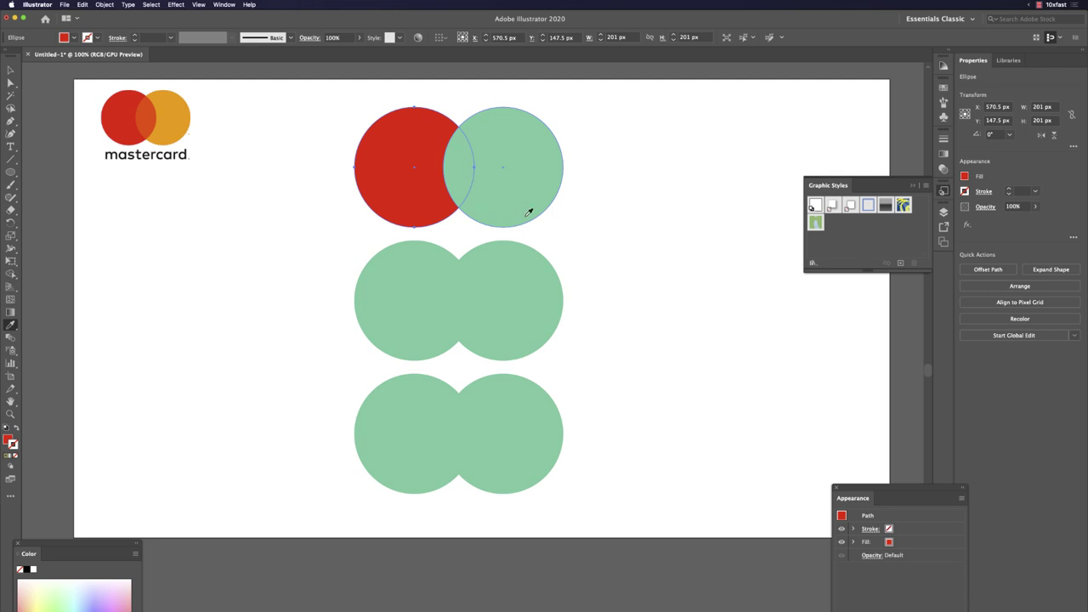
key(v)
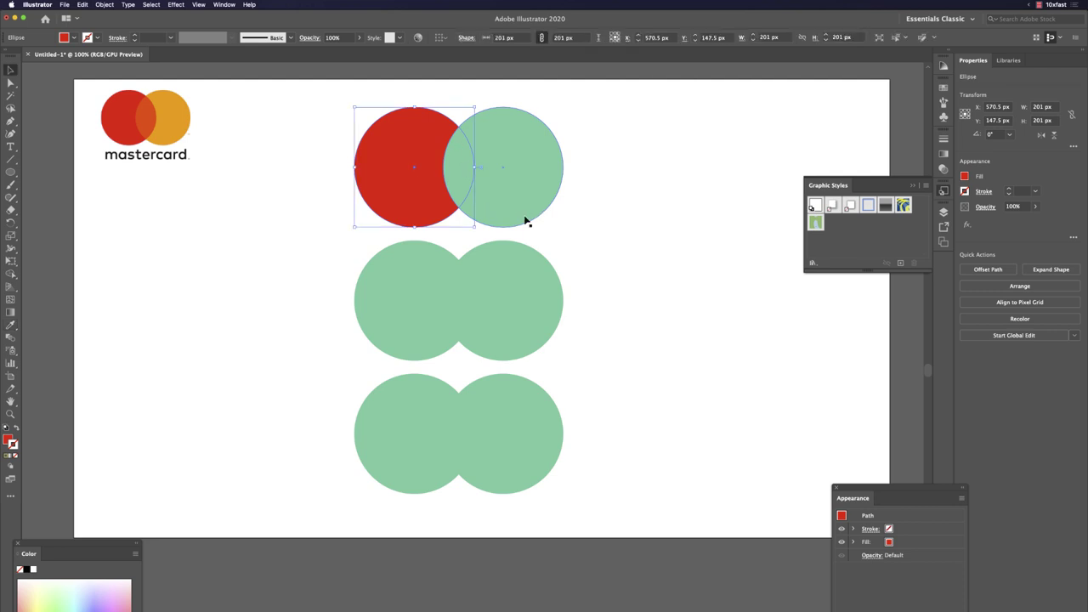
click(524, 188)
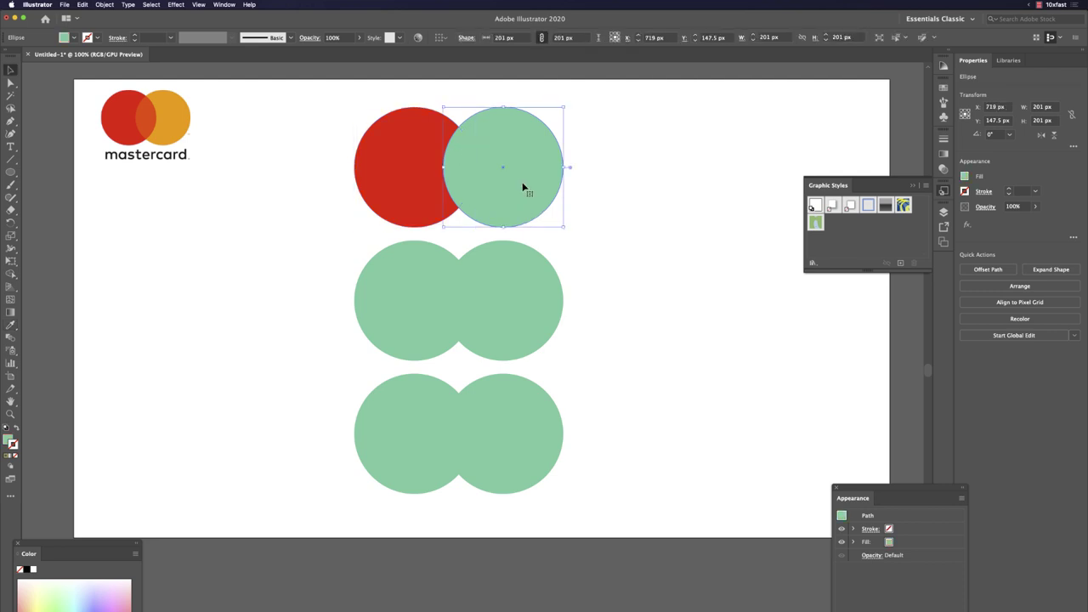
key(i)
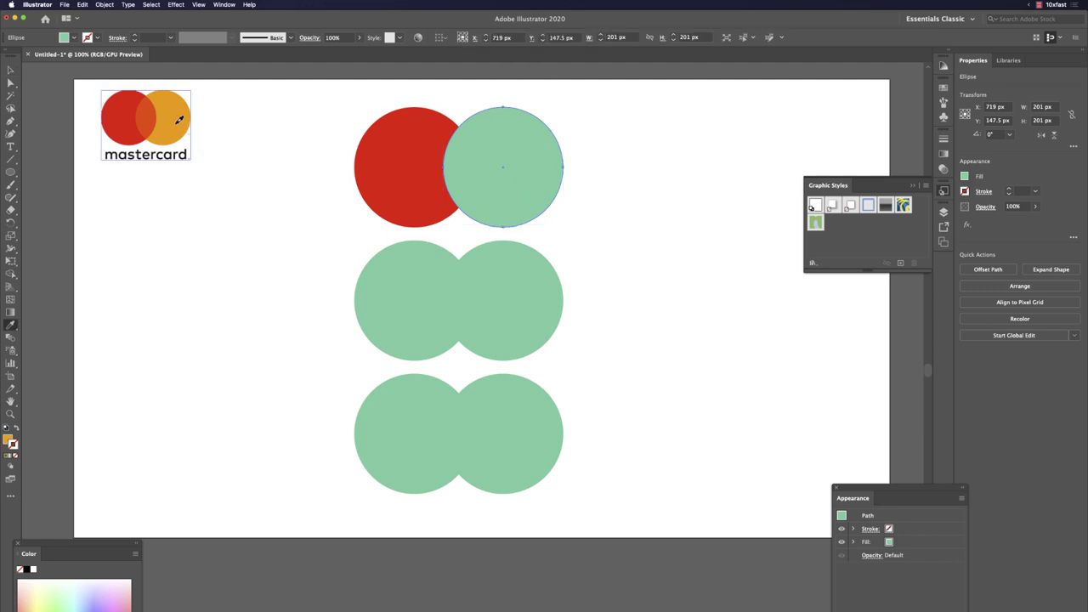
click(179, 119)
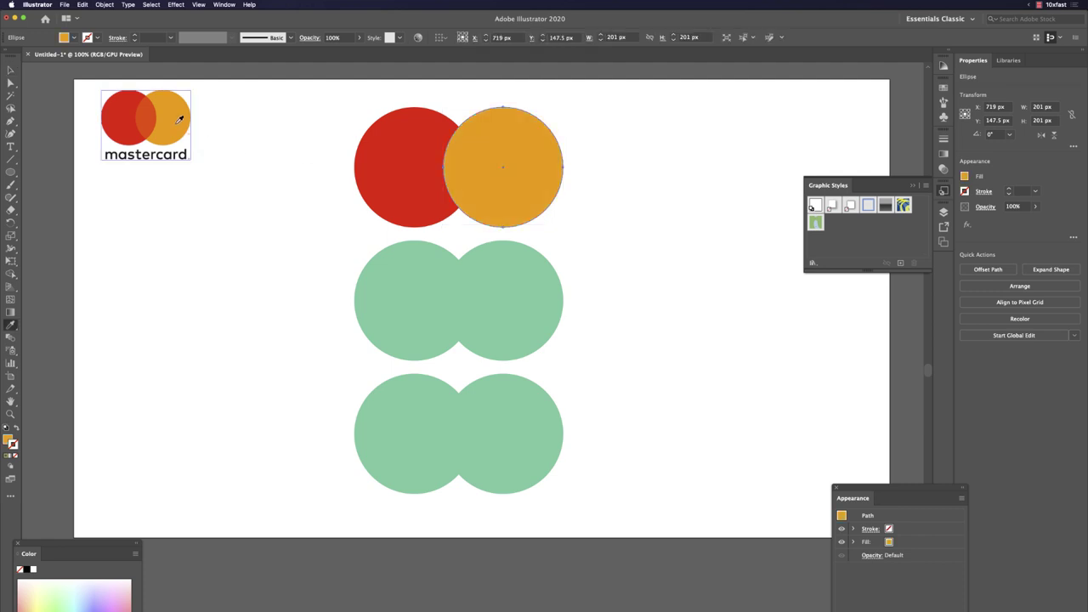
key(v)
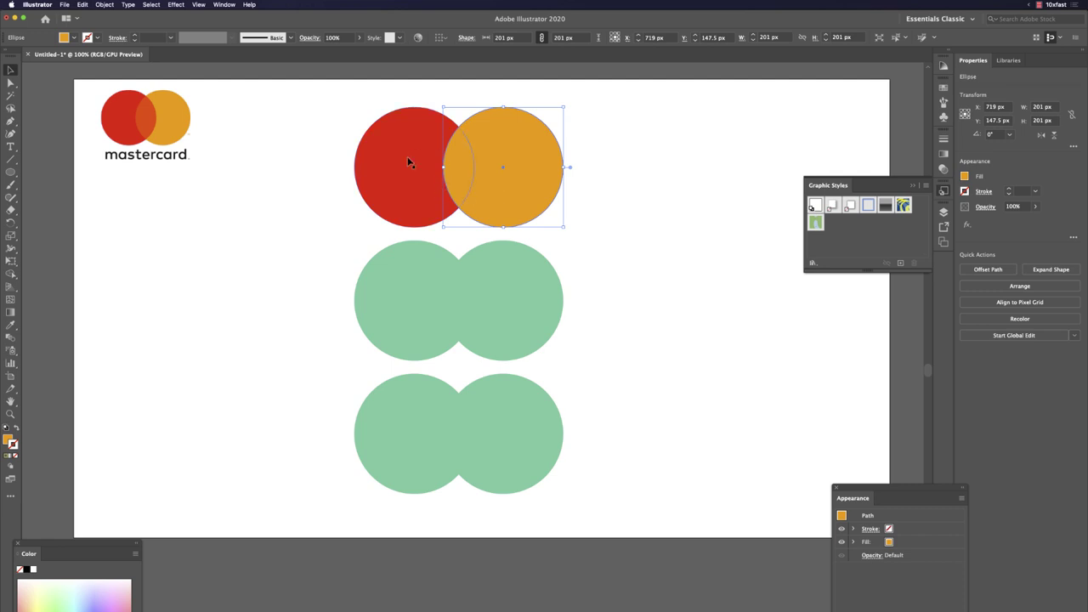
drag(449, 107, 500, 155)
click(638, 180)
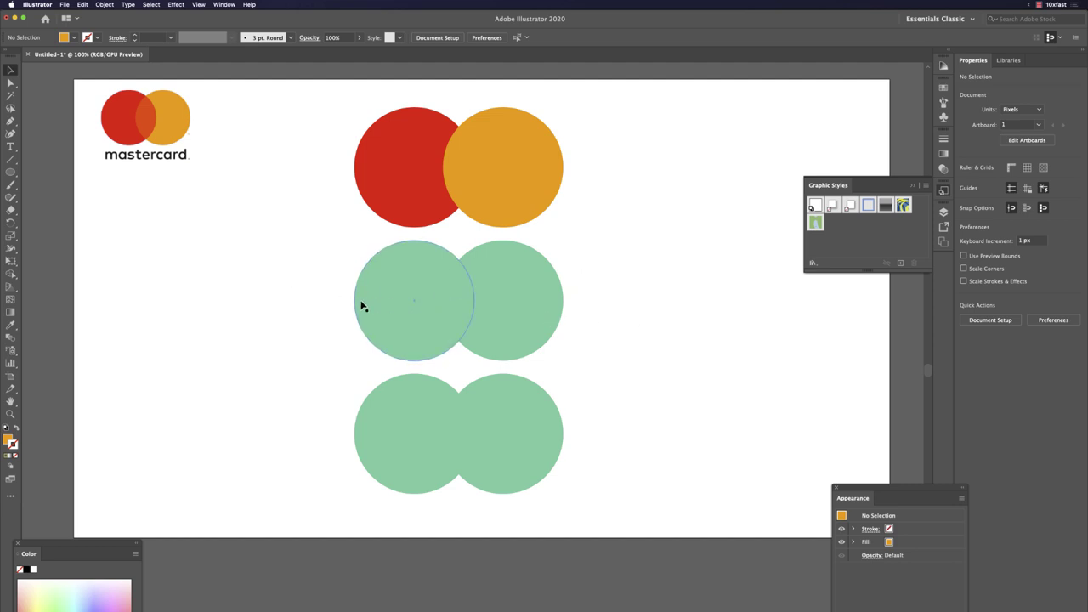
Step: Fill the middle row's left circle with the logo's red and its right circle with the logo's orange using the Eyedropper
drag(316, 283, 595, 330)
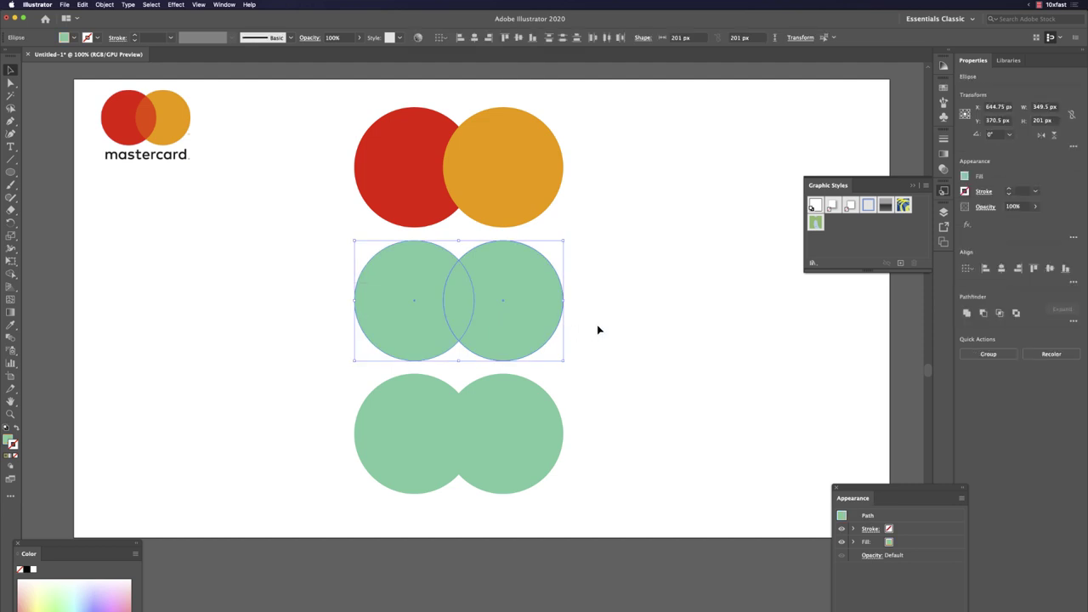
click(598, 338)
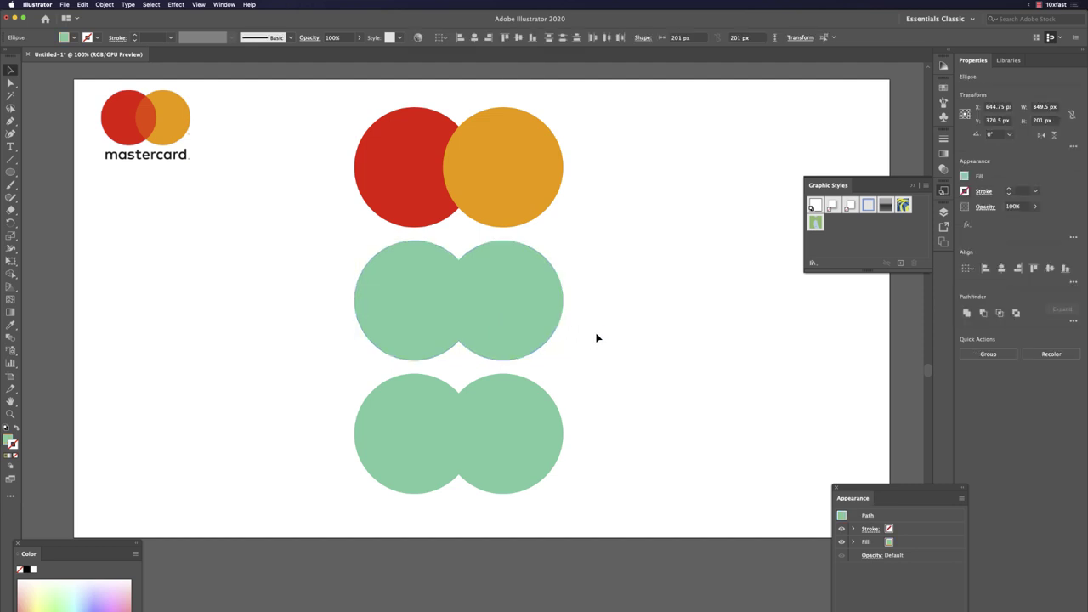
click(438, 350)
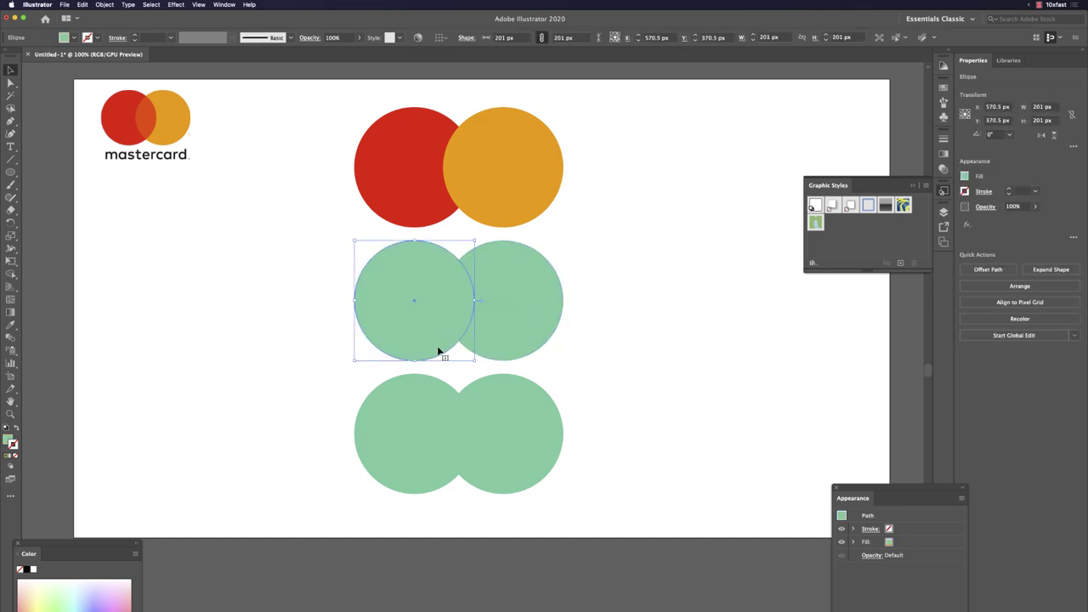
key(i)
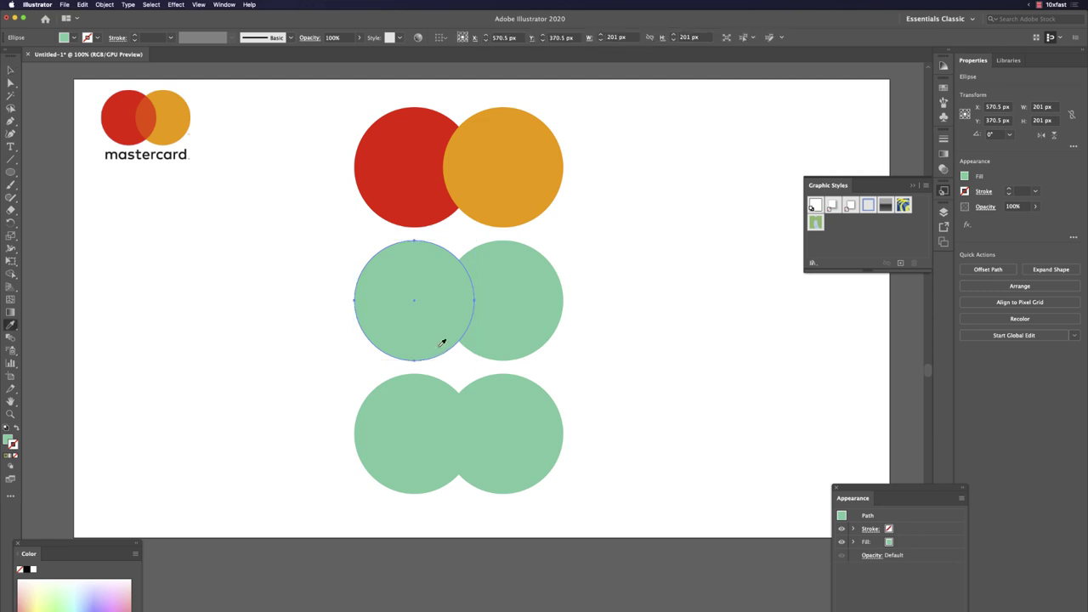
click(127, 121)
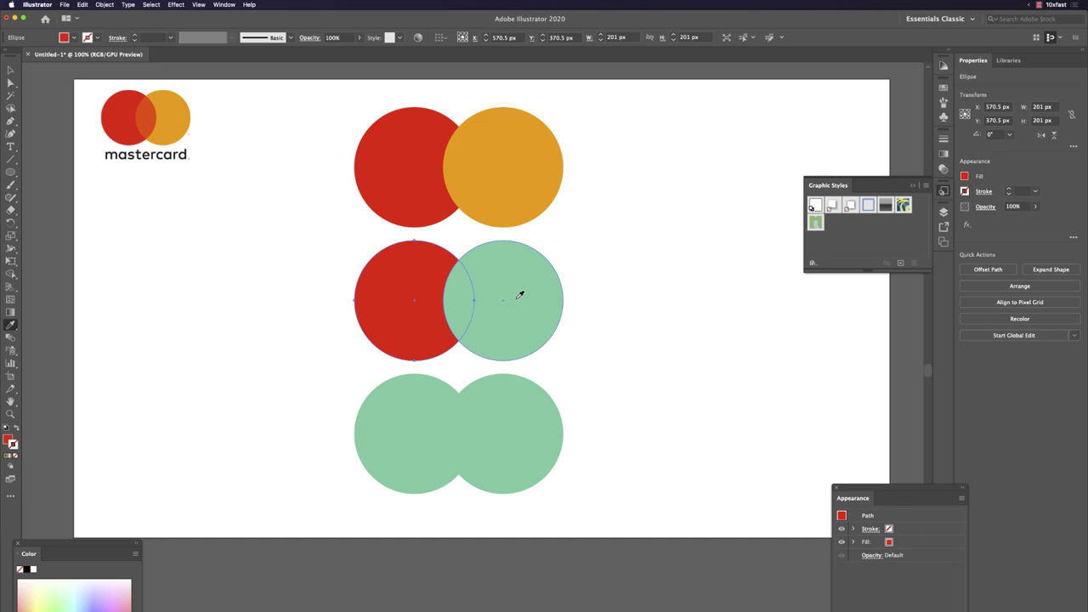
key(super)
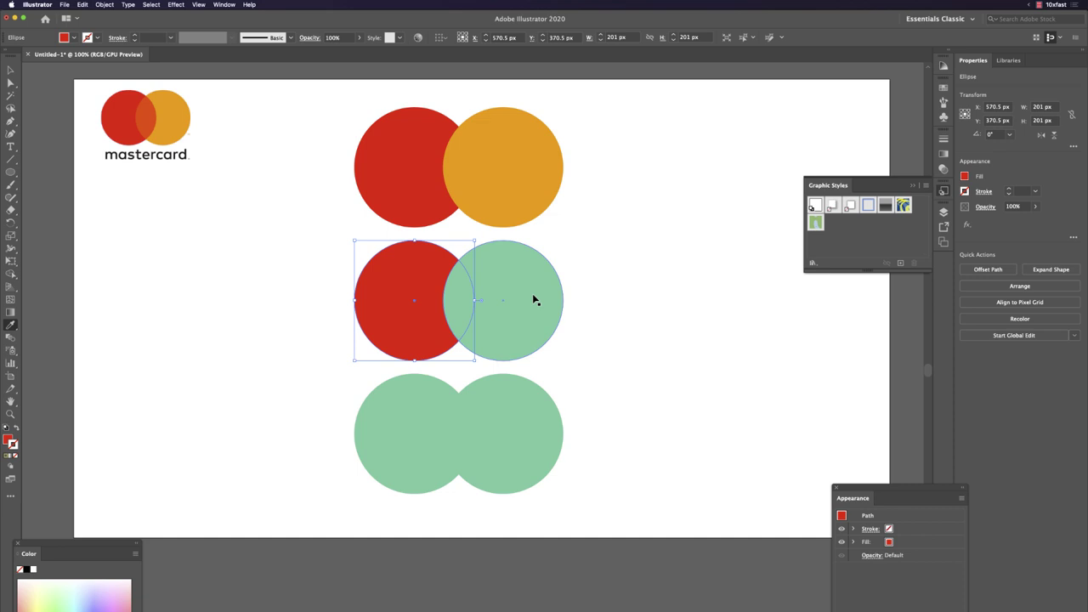
super+click(532, 299)
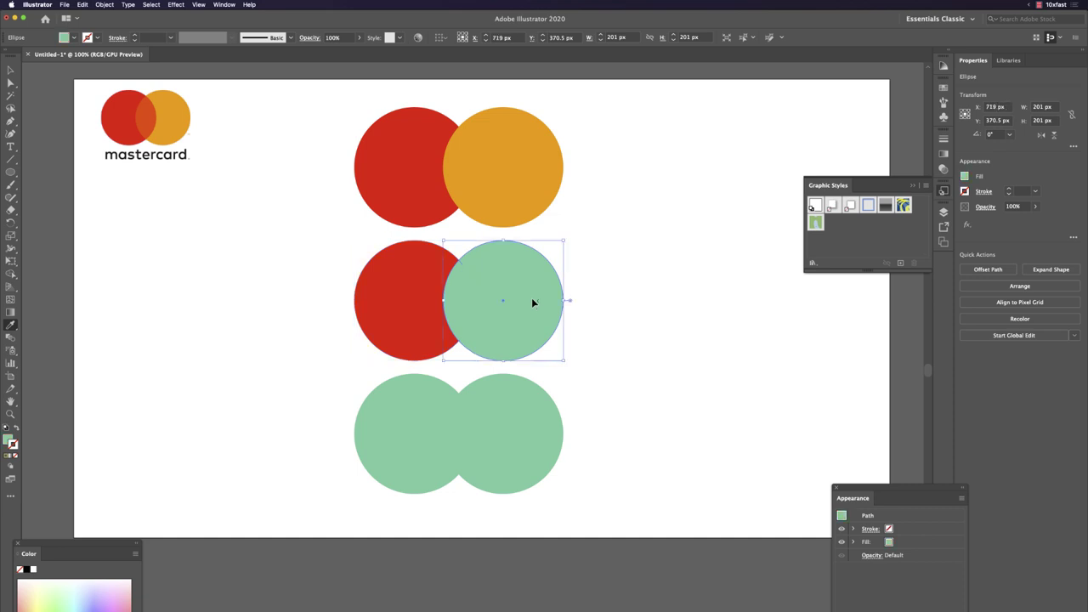
click(180, 118)
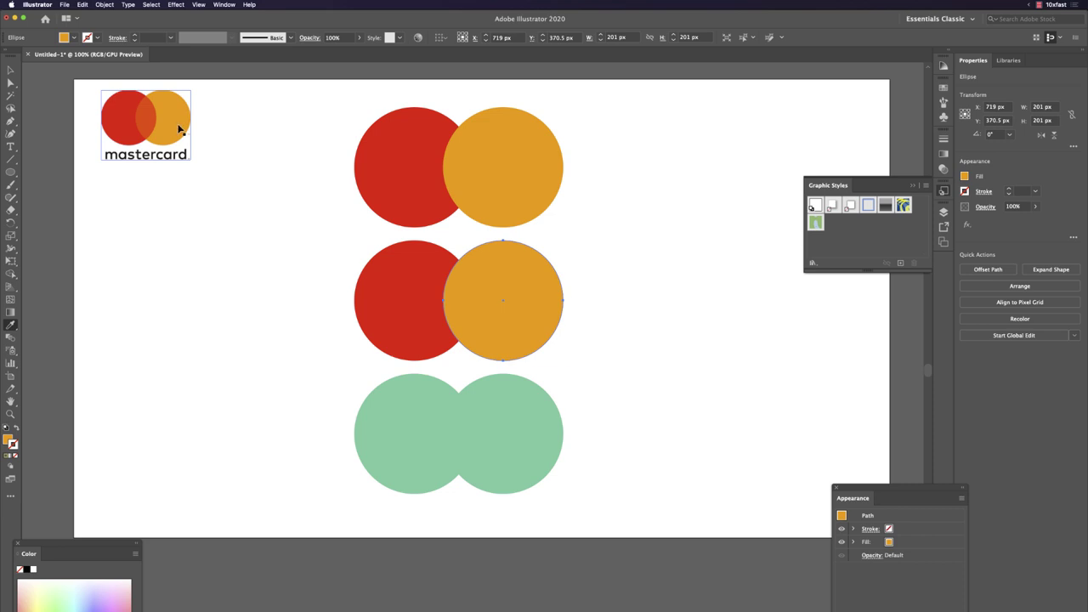
Step: Delete the red and orange circle pairs in the top and middle rows
key(v)
drag(634, 447, 482, 433)
drag(637, 345, 313, 148)
key(Delete)
Step: Move the remaining green circle pair towards the artboard's centre and enlarge it proportionally to about 407 px in diameter per circle
drag(340, 353, 576, 486)
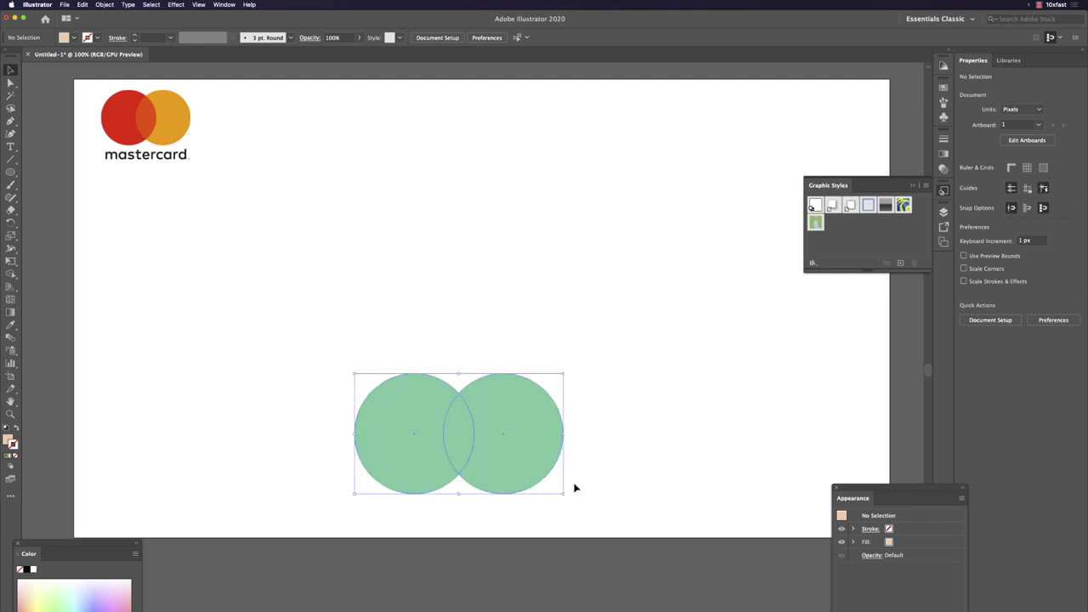
shift+click(502, 451)
shift+click(487, 436)
drag(519, 454, 529, 277)
drag(563, 317, 617, 357)
drag(464, 243, 491, 279)
drag(289, 175, 586, 343)
drag(510, 333, 441, 304)
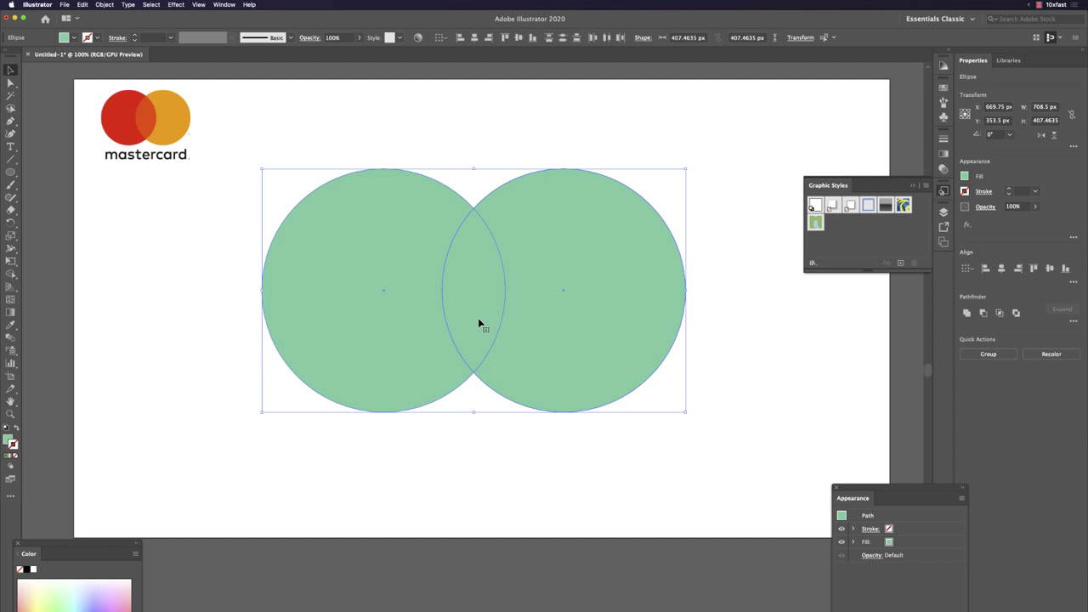
Step: Undo the last move of the green circle pair and select both circles together
key(k)
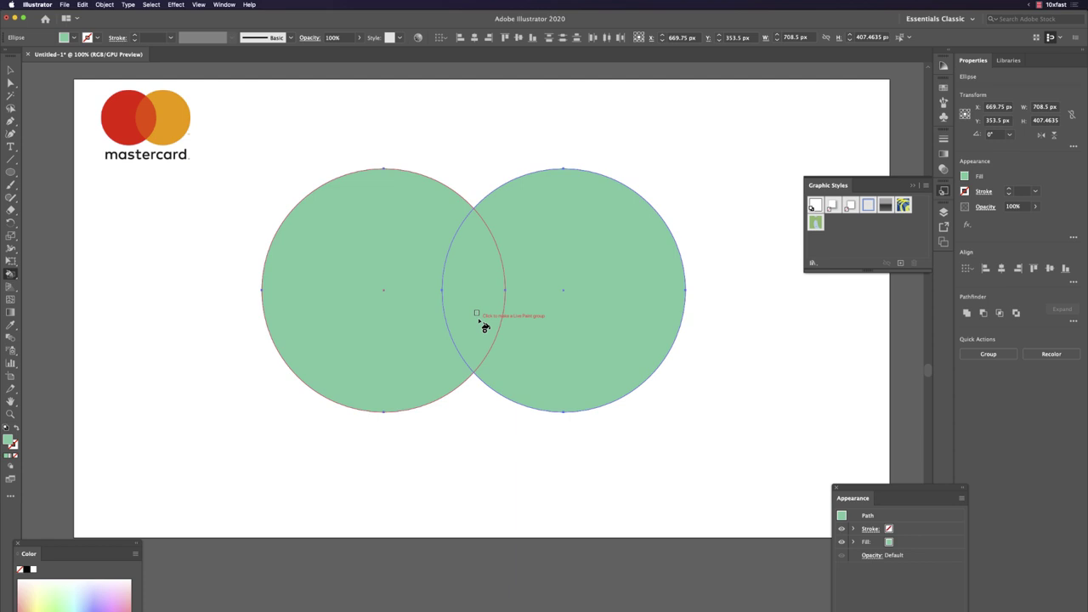
key(super+z)
key(v)
click(439, 162)
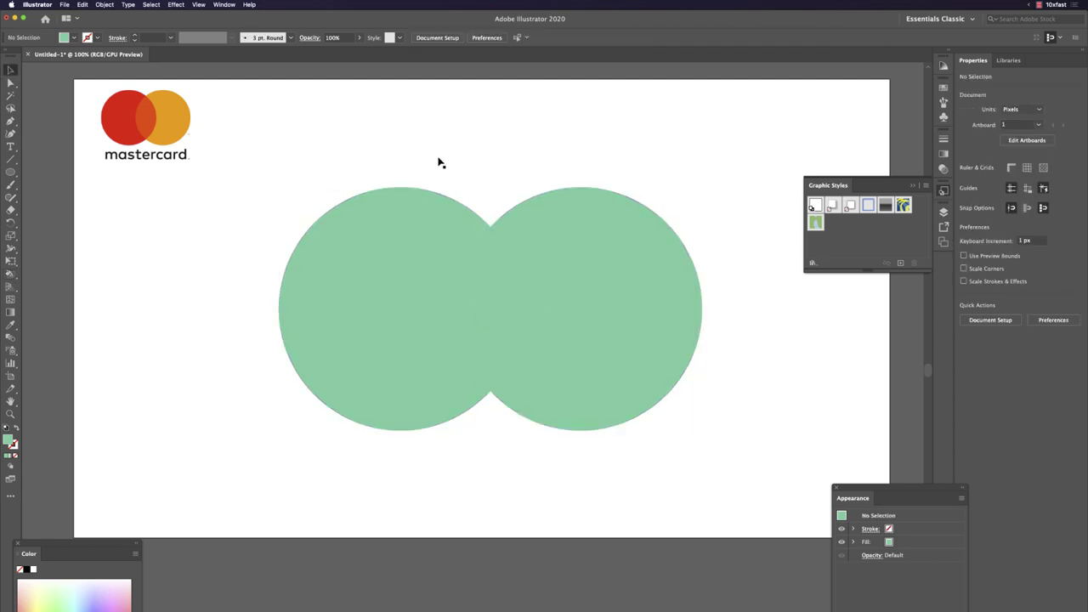
click(433, 281)
click(595, 279)
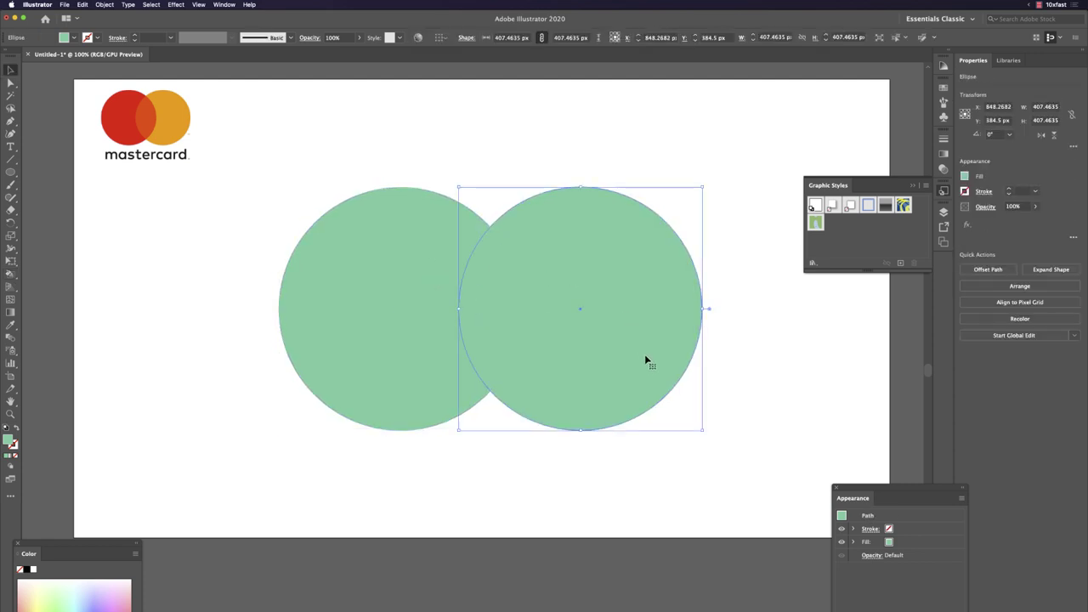
drag(375, 155, 612, 319)
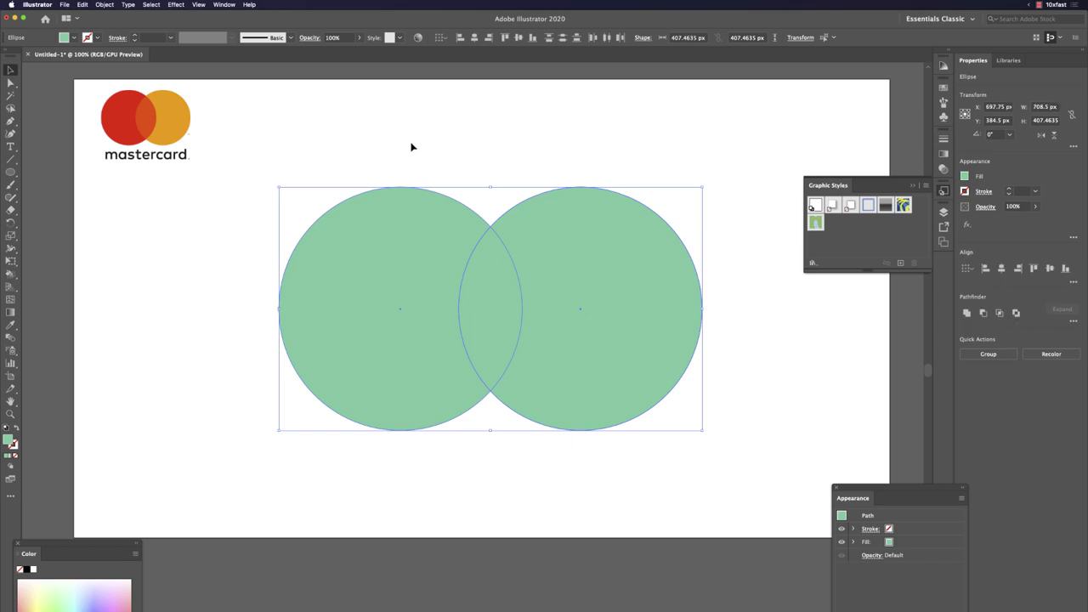
Step: Fill the left region with the logo's red, the overlap with its dark orange and the right region with its light orange using Live Paint
key(shift+m)
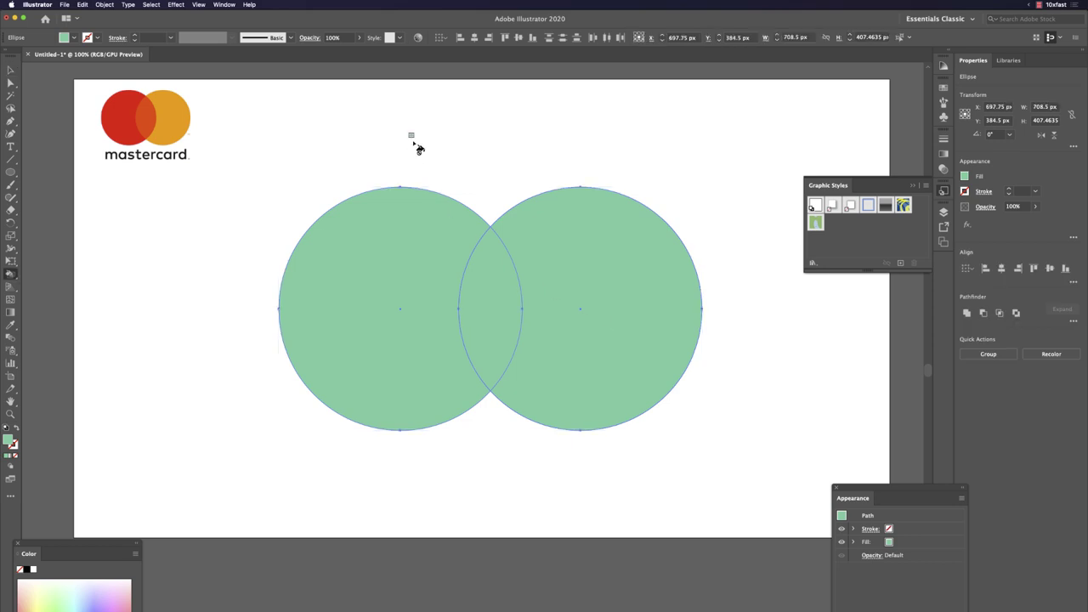
click(129, 118)
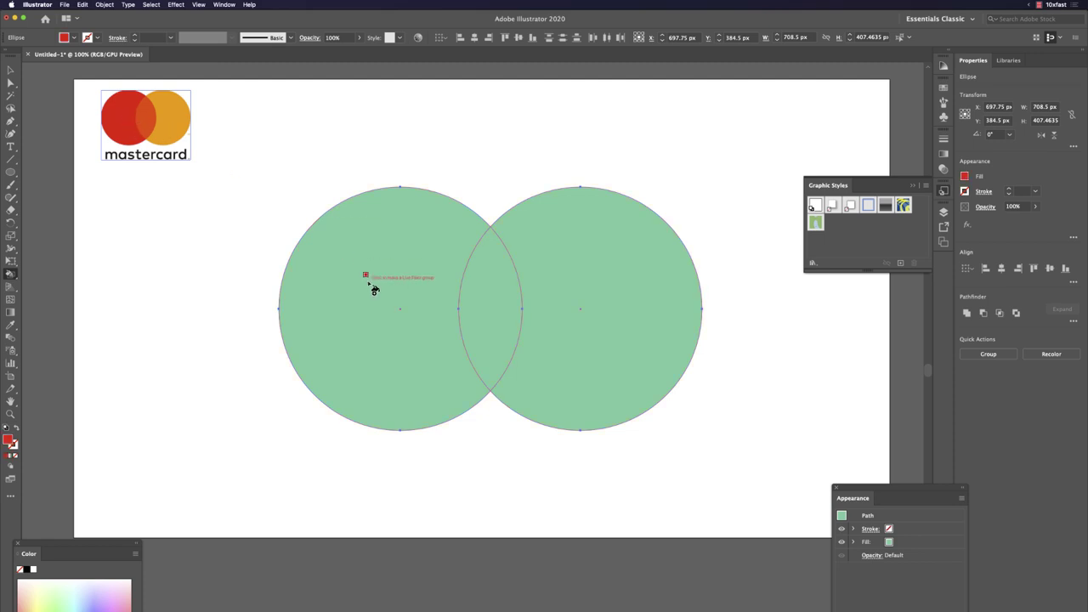
click(373, 289)
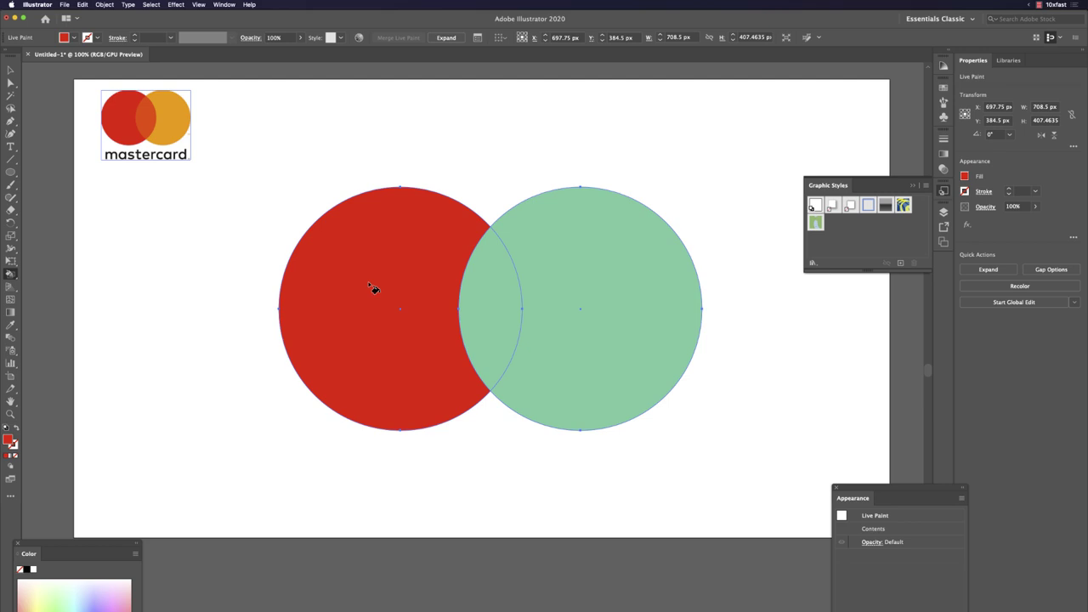
alt+click(150, 107)
click(490, 283)
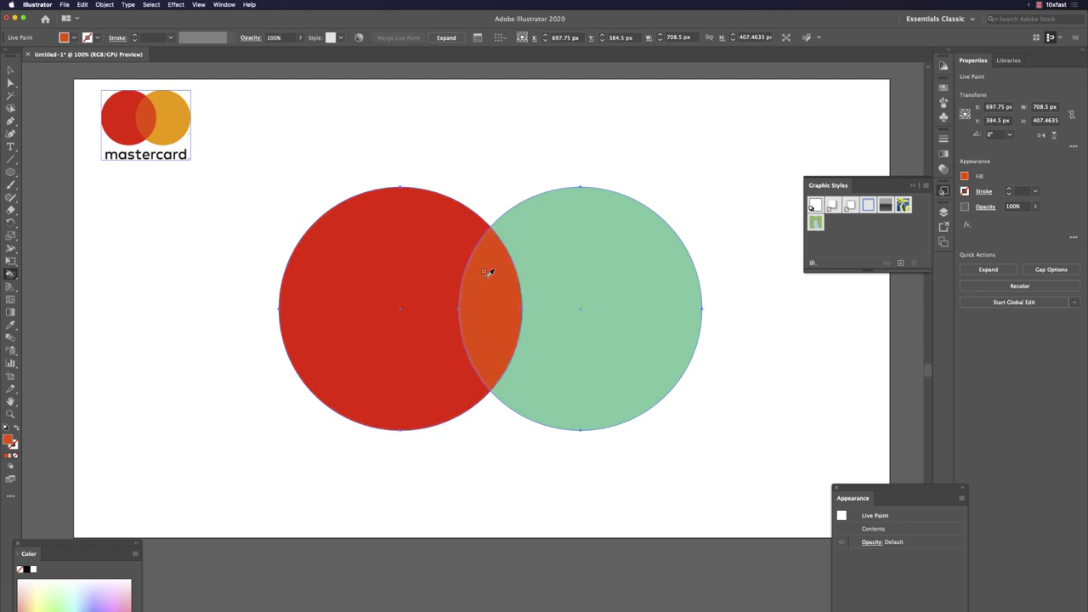
alt+click(177, 104)
click(644, 246)
key(v)
click(746, 256)
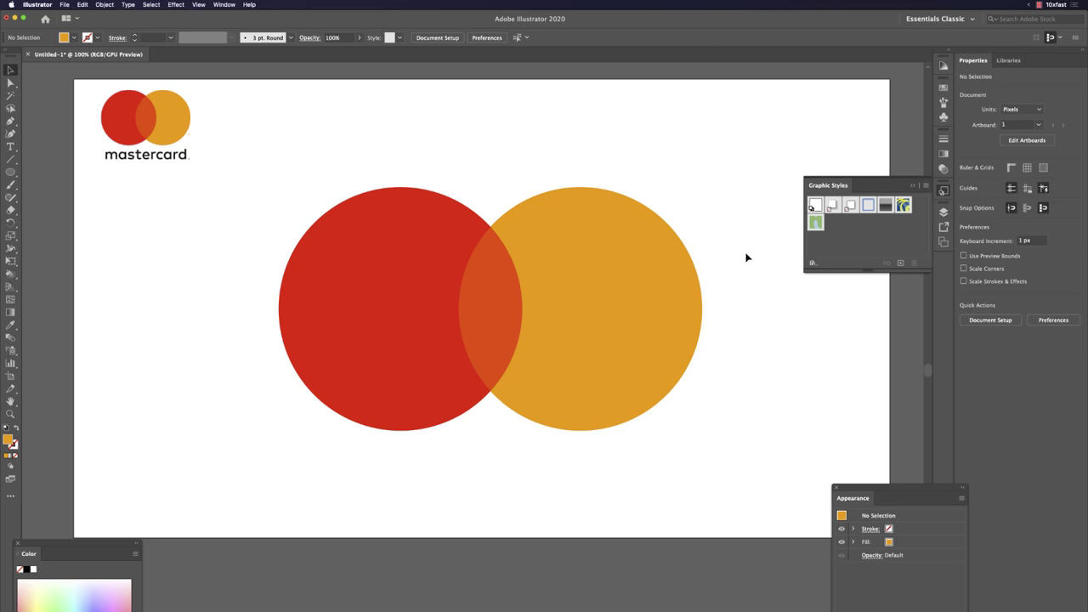
Step: Delete the large Live Paint circle pair, keeping only the pasted logo on the artboard
click(496, 277)
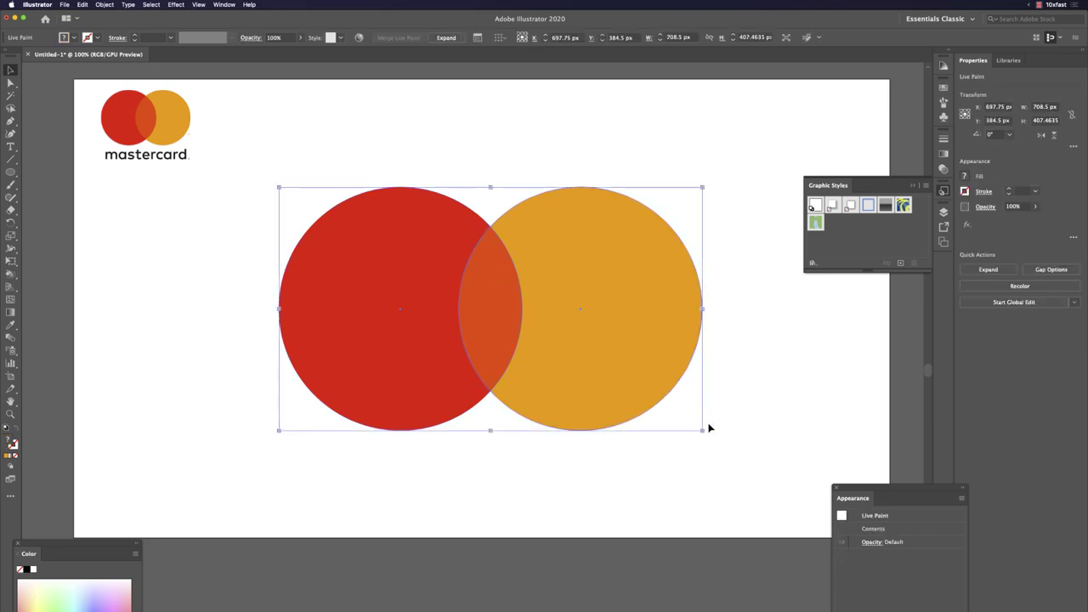
drag(703, 433, 433, 189)
key(Delete)
Step: Draw an orange circle about 285 px in diameter, duplicate it horizontally with an overlap, and centre the pair at about X 692.5, Y 360.5 px
key(l)
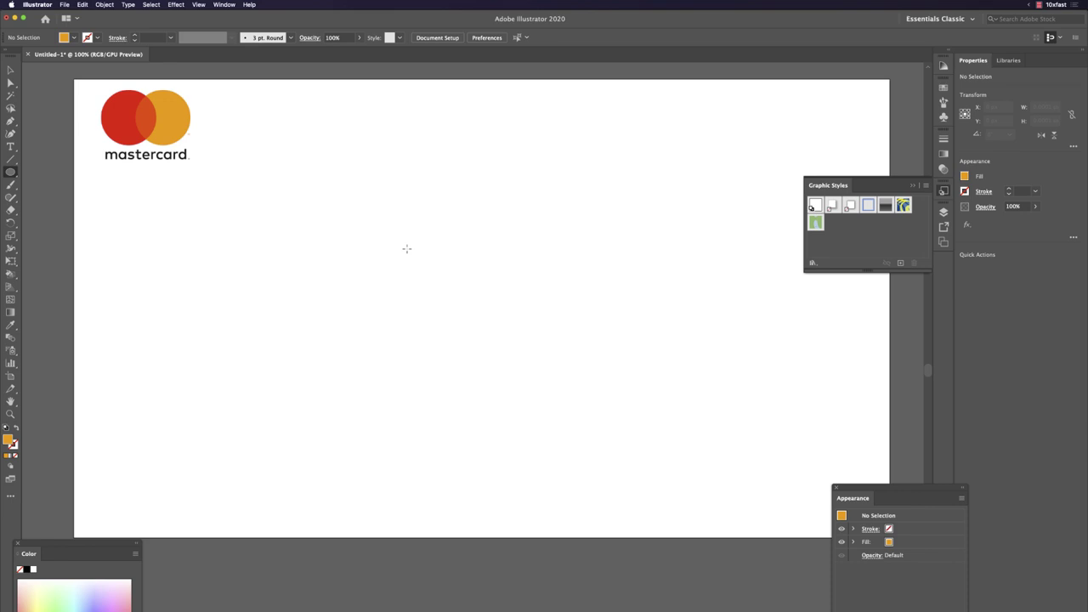
drag(284, 160, 455, 330)
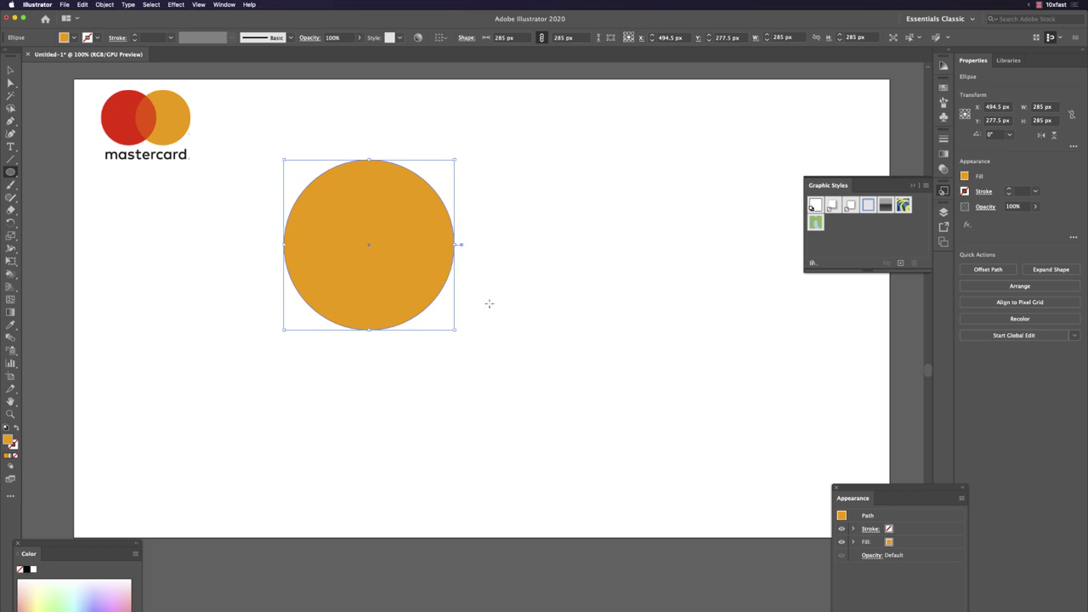
key(v)
drag(410, 246, 516, 247)
shift+click(368, 226)
drag(367, 227, 428, 274)
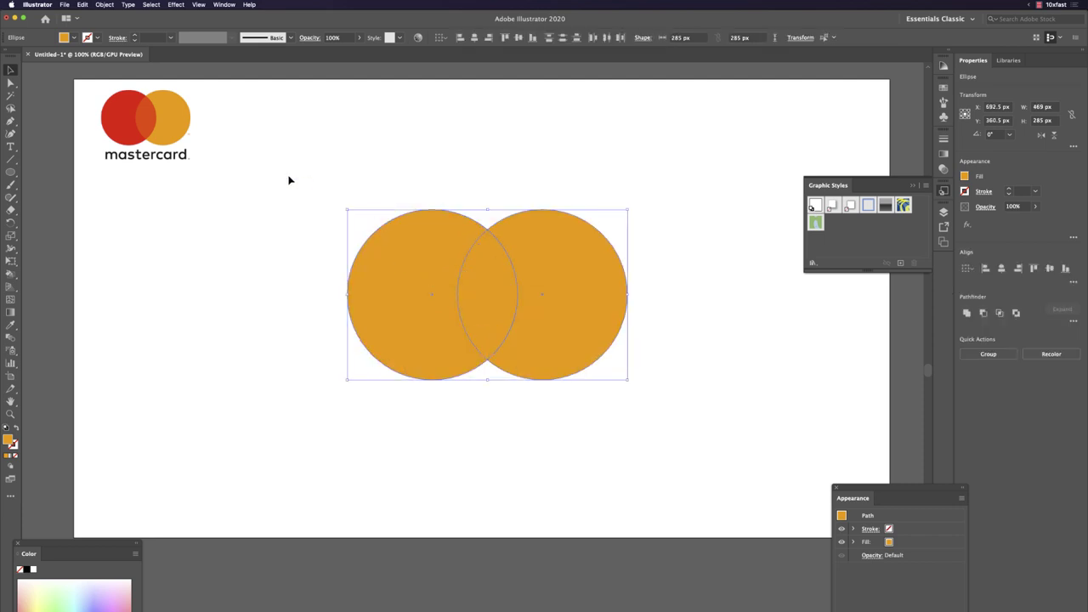
Step: Select both overlapping circles and fill the left region with the logo's red using Live Paint
drag(319, 174, 647, 381)
click(648, 386)
drag(687, 393, 428, 248)
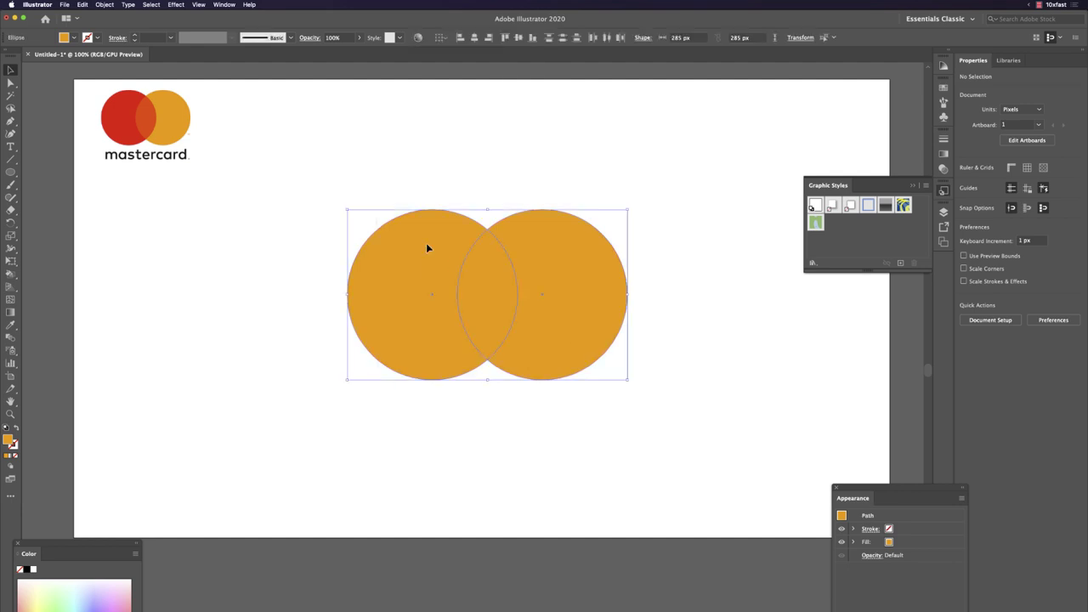
click(374, 187)
drag(277, 163, 689, 407)
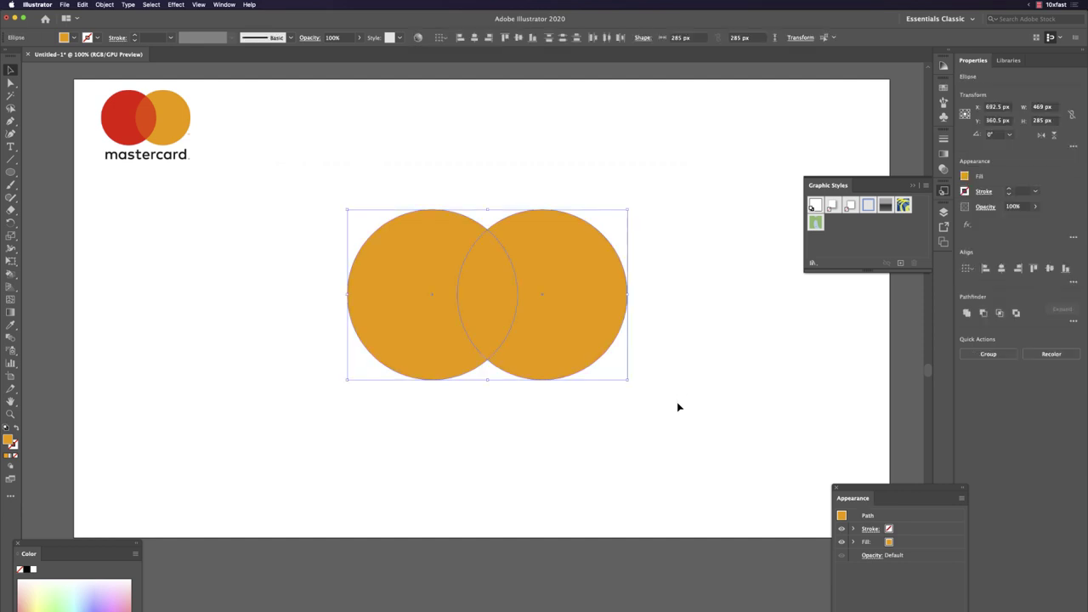
key(i)
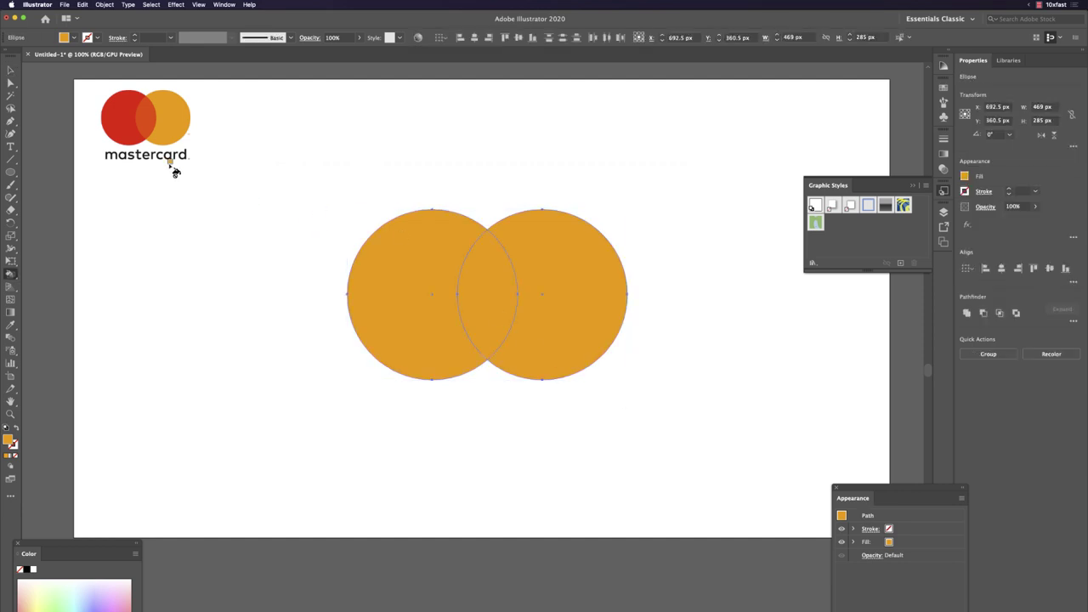
key(super)
click(132, 123)
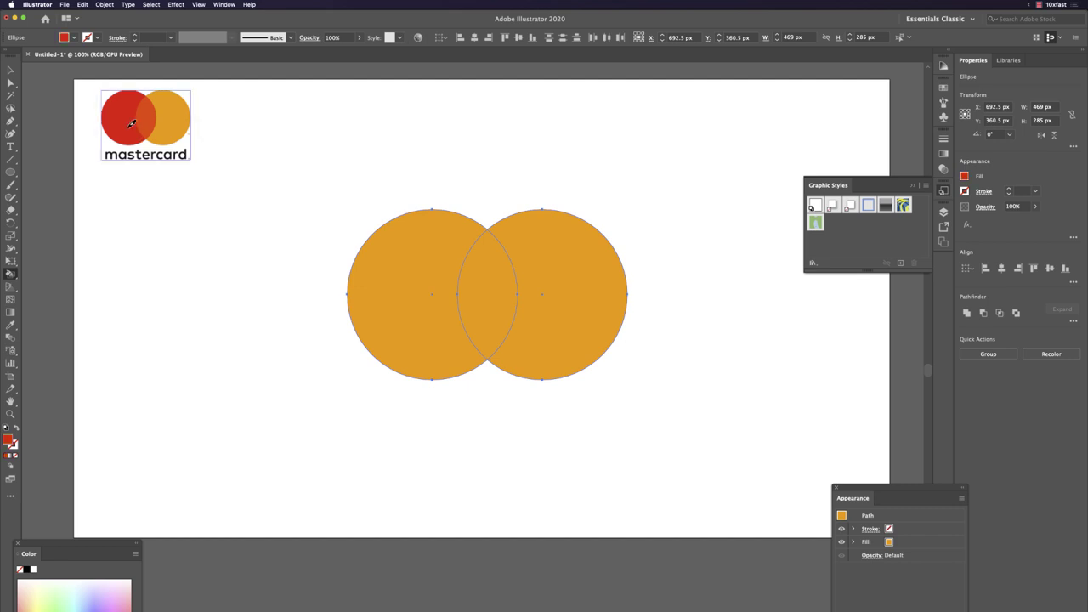
click(414, 312)
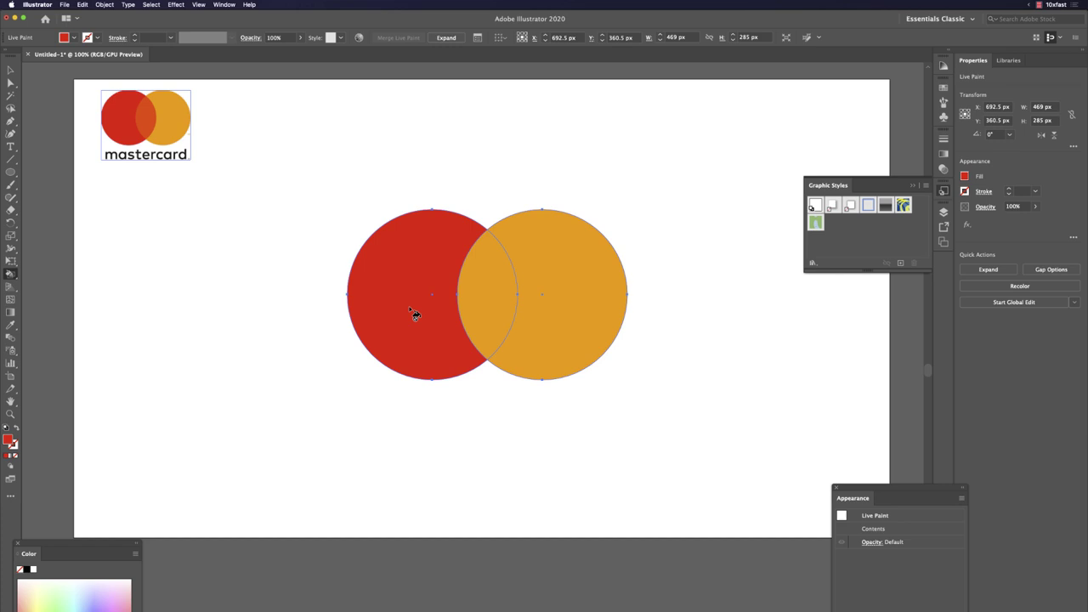
Step: Fill the overlap with the logo's dark orange, then sample the logo's light orange for the right region
alt+click(144, 112)
click(500, 279)
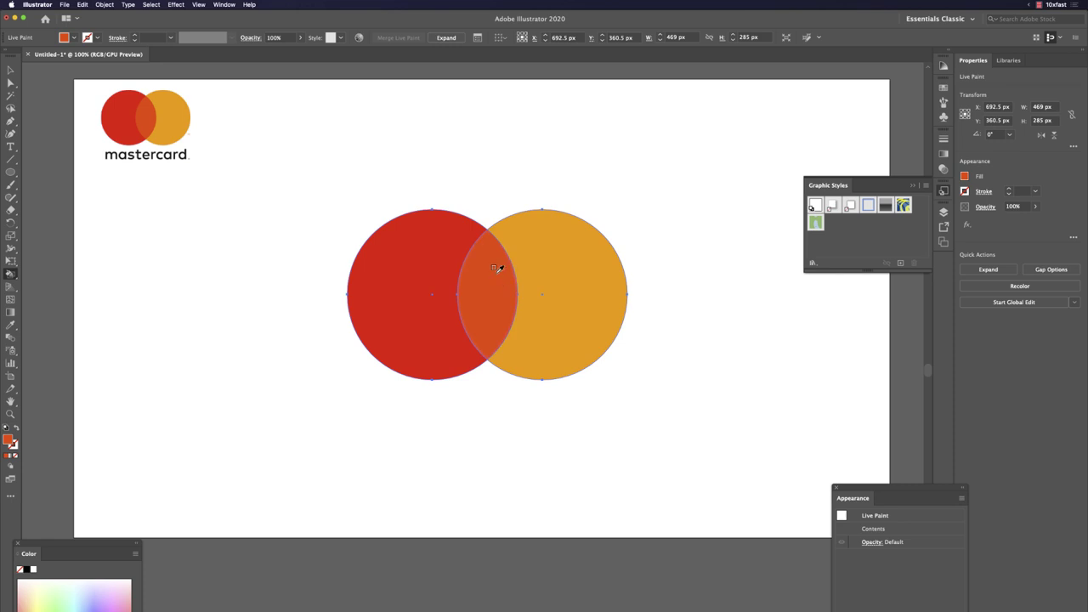
alt+click(180, 114)
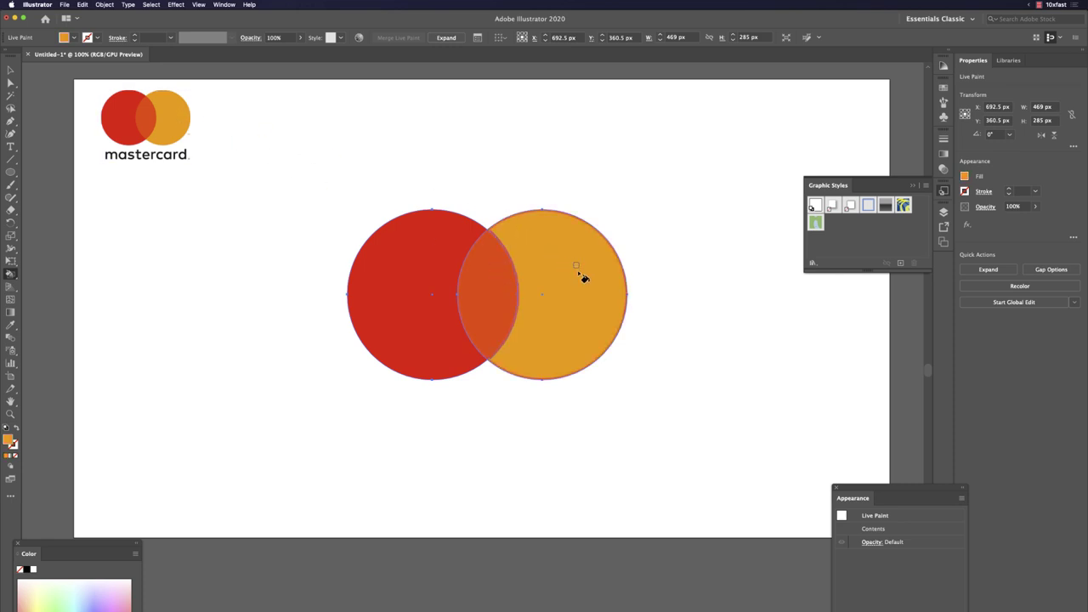
key(v)
click(626, 408)
Step: Expand the Live Paint circles with Object, Fill and Stroke included, and ungroup the expanded shapes
click(552, 349)
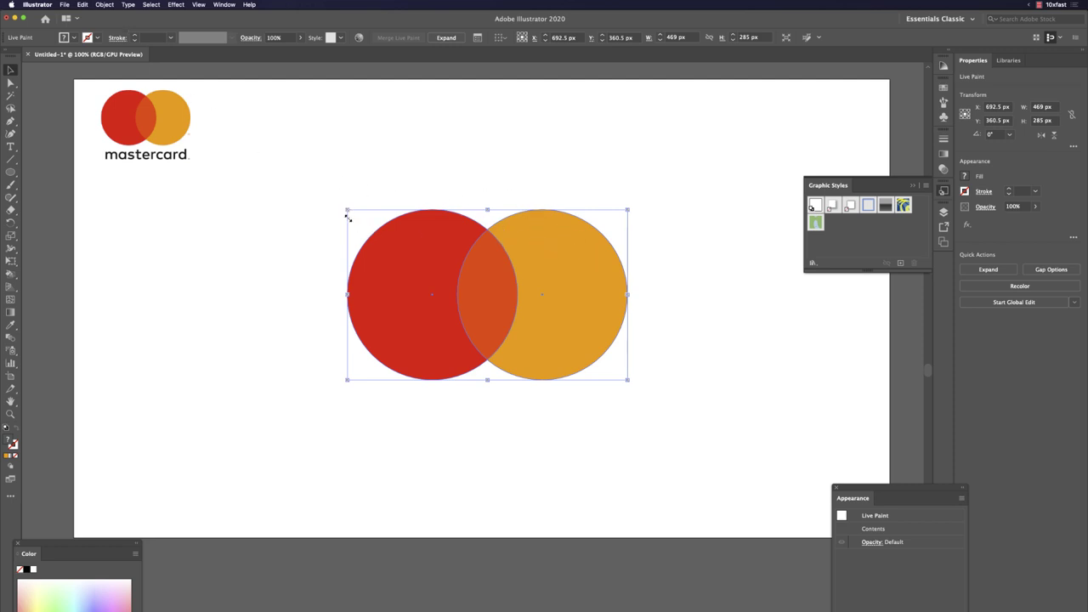
click(390, 171)
click(405, 252)
click(104, 5)
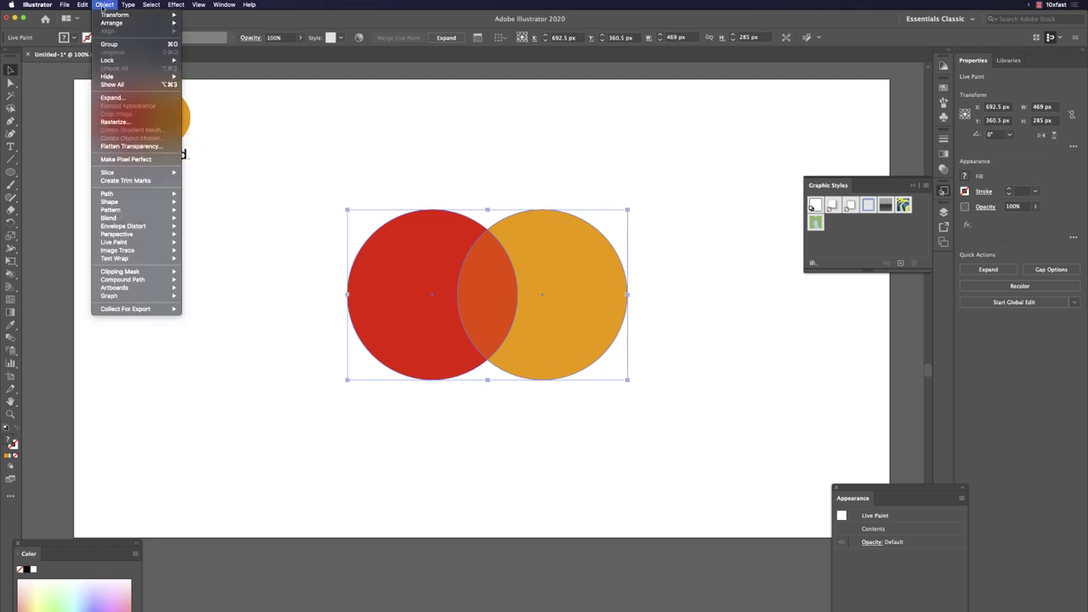
click(139, 97)
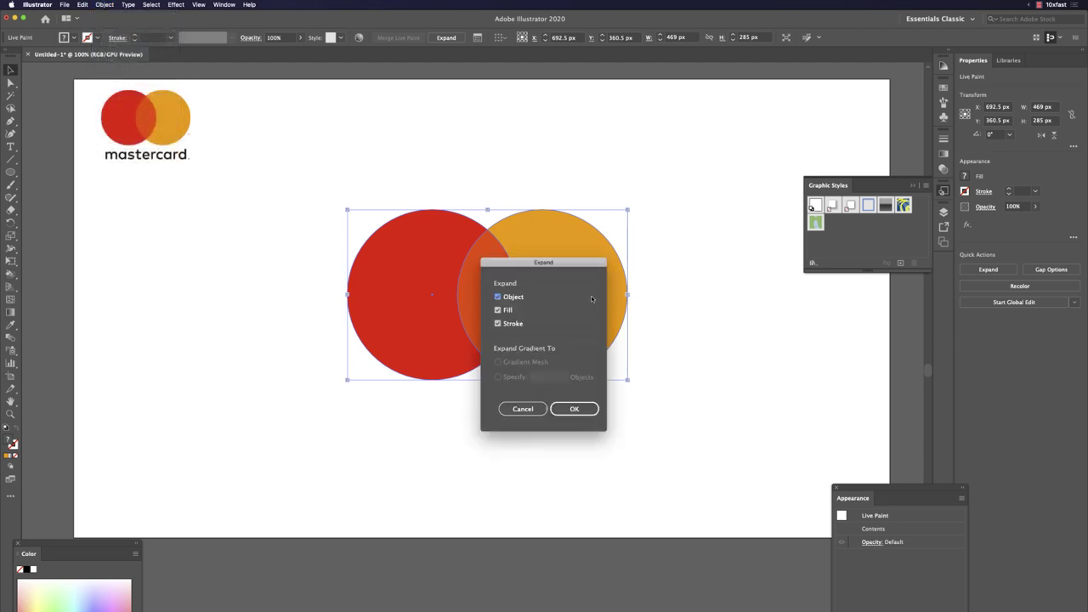
click(575, 409)
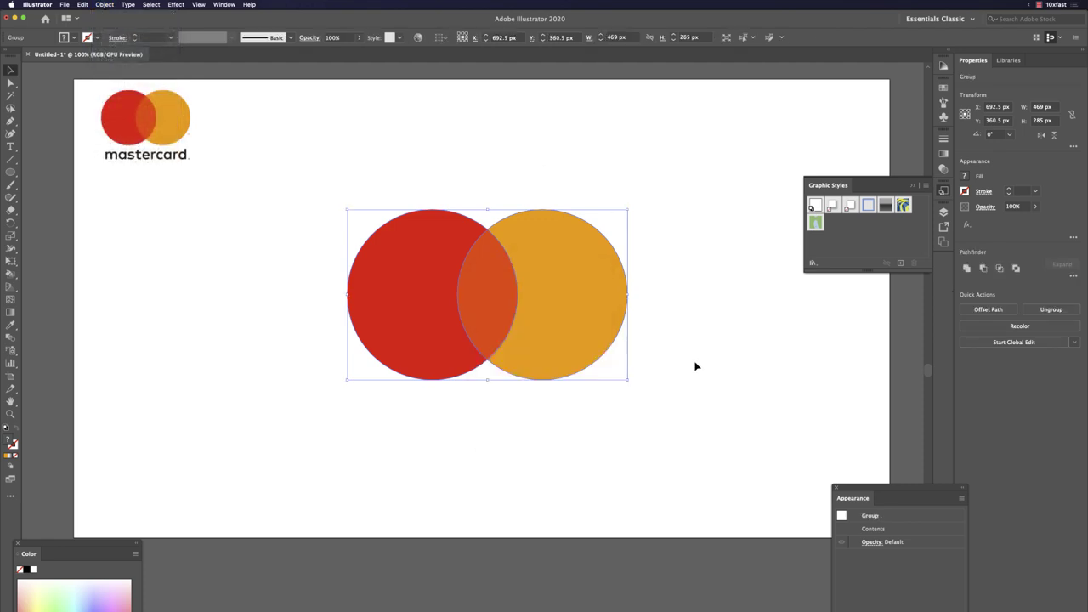
key(a)
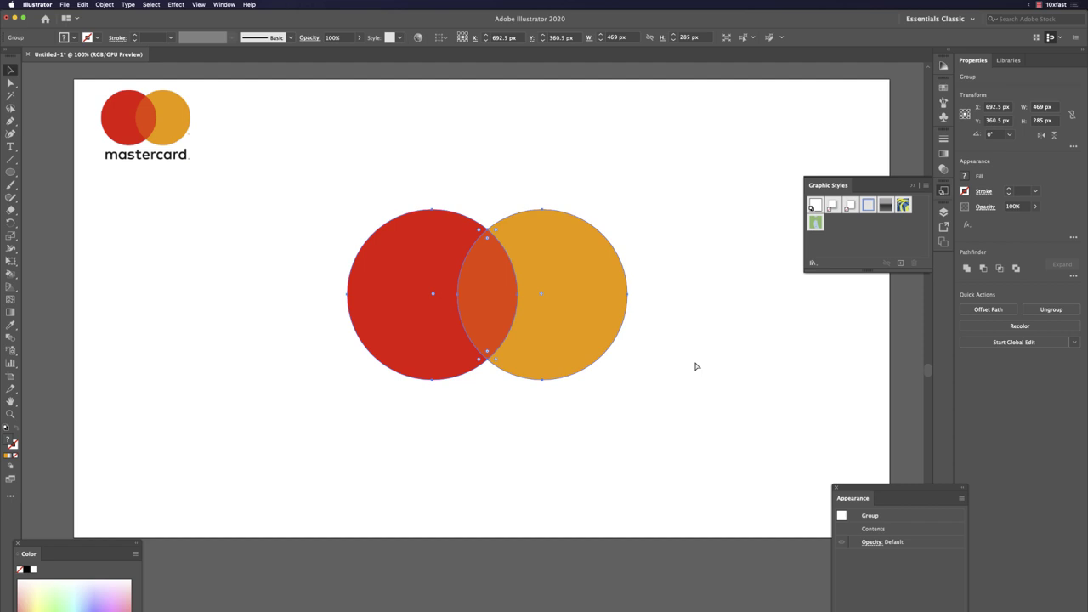
key(super+shift+g)
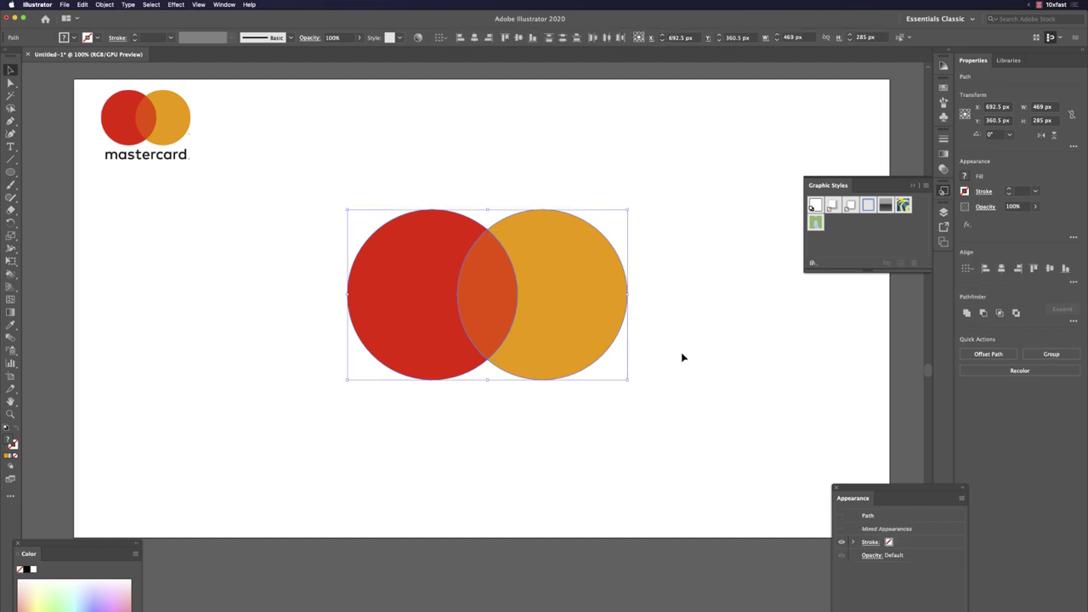
Step: Pull the lens-shaped overlap, the orange crescent and the red crescent apart, trying out deleting the lens in between
click(498, 246)
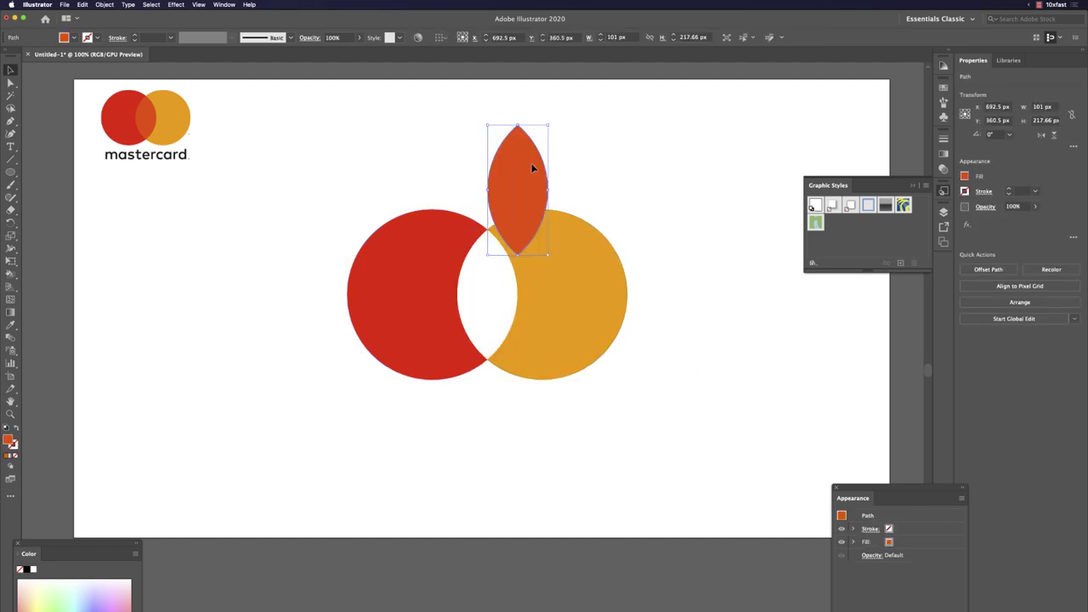
key(Delete)
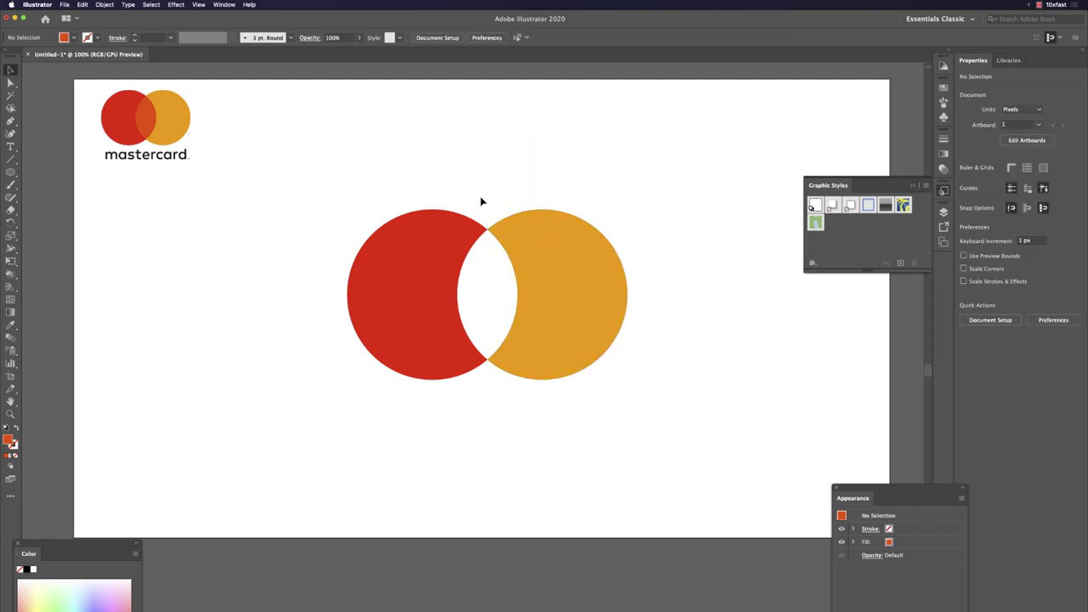
key(super+z)
drag(554, 223, 316, 237)
drag(415, 243, 550, 284)
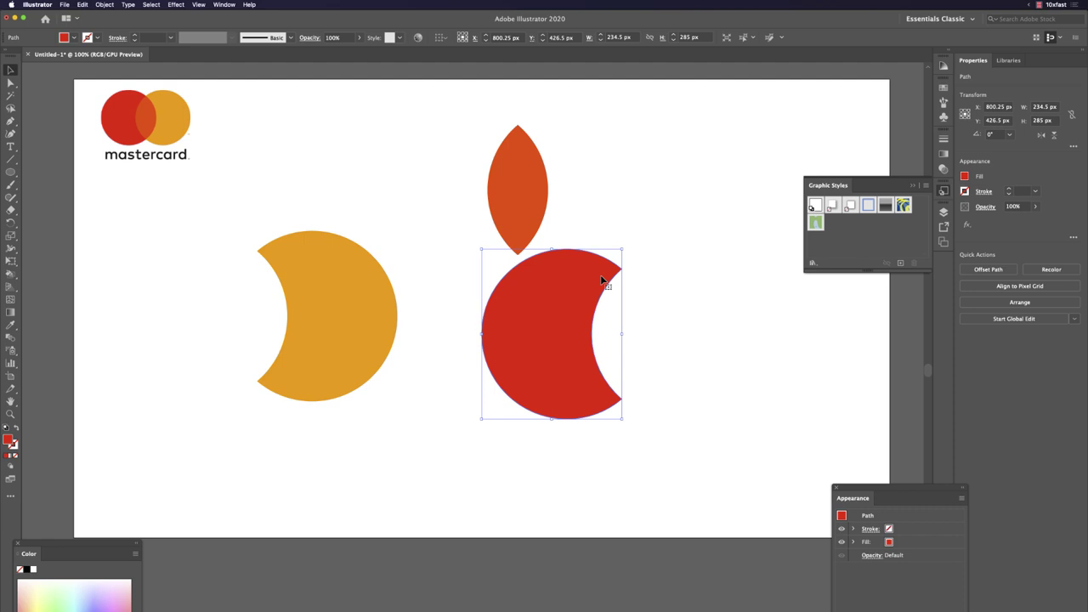
Step: Undo the moves of the lens and both crescents, and deselect everything
key(super+z)
key(super+z)
key(super+z)
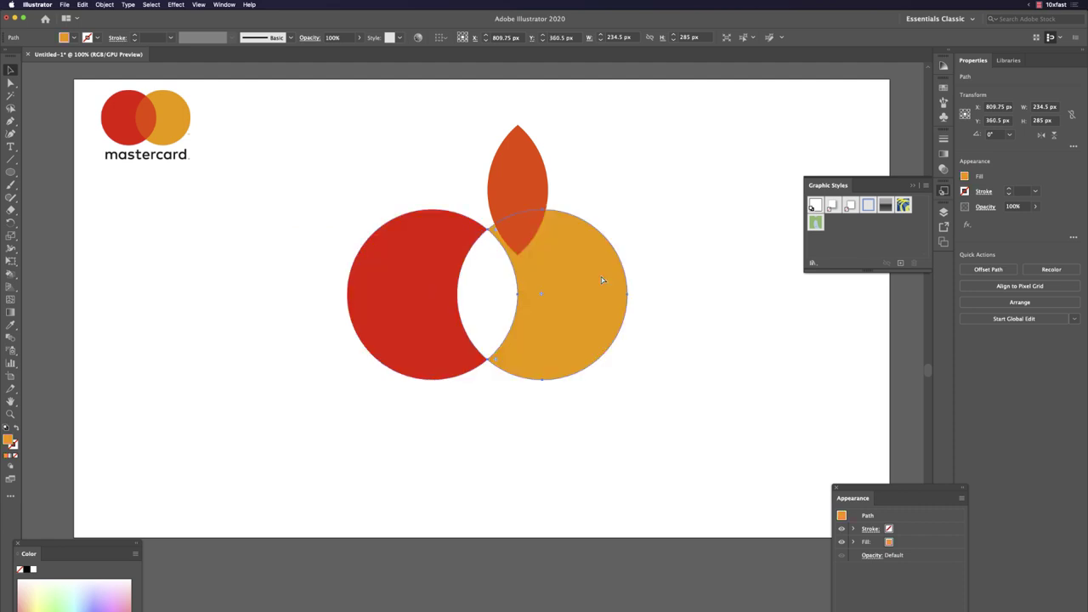
key(super+z)
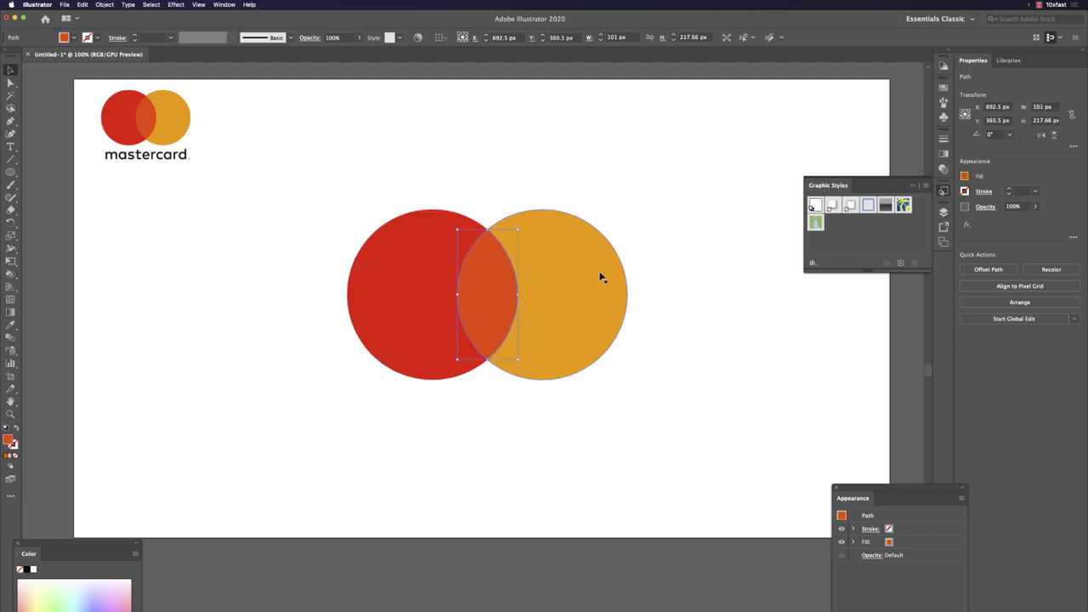
click(527, 167)
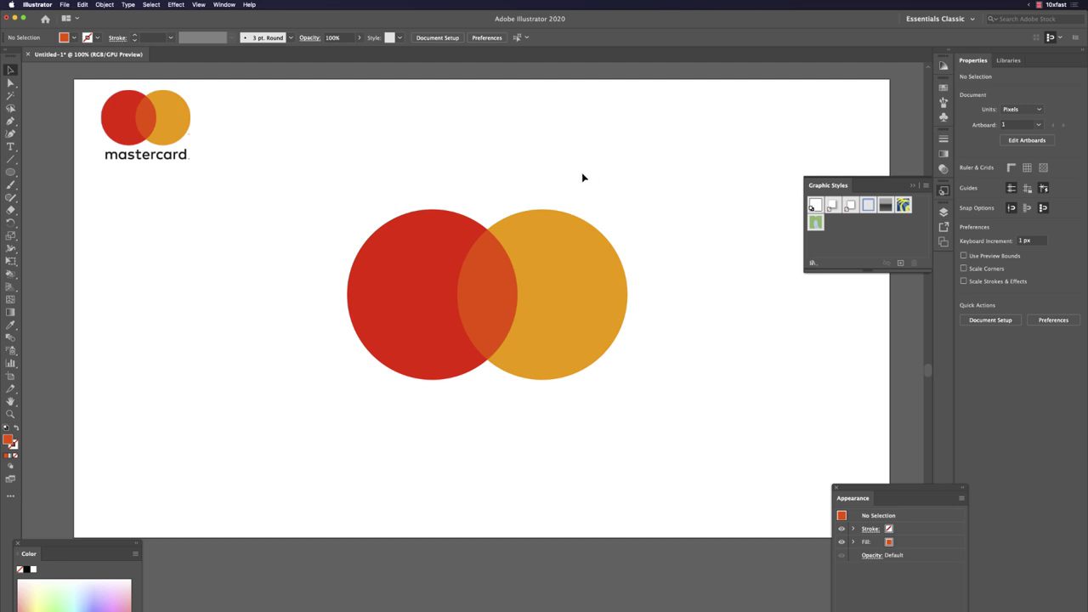
Step: Delete all artwork on the artboard, including the pasted logo
key(super+a)
key(BackSpace)
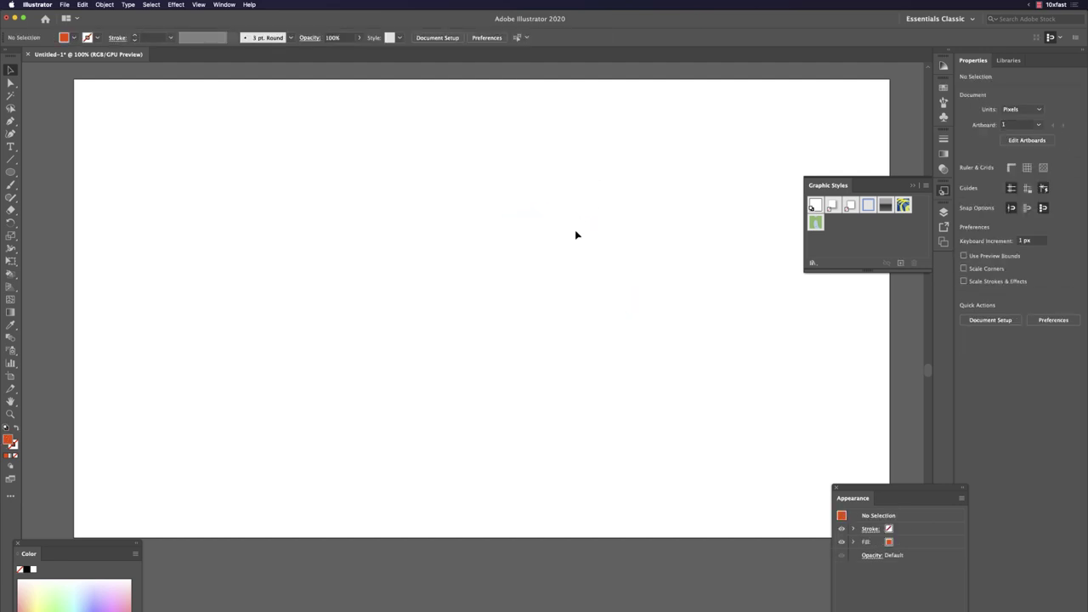
Step: Switch to Chrome, close the Mastercard search tab, and open the Silver Circles Metal Wall Decor image from the circles image results
key(super+alt+2)
key(super+Tab)
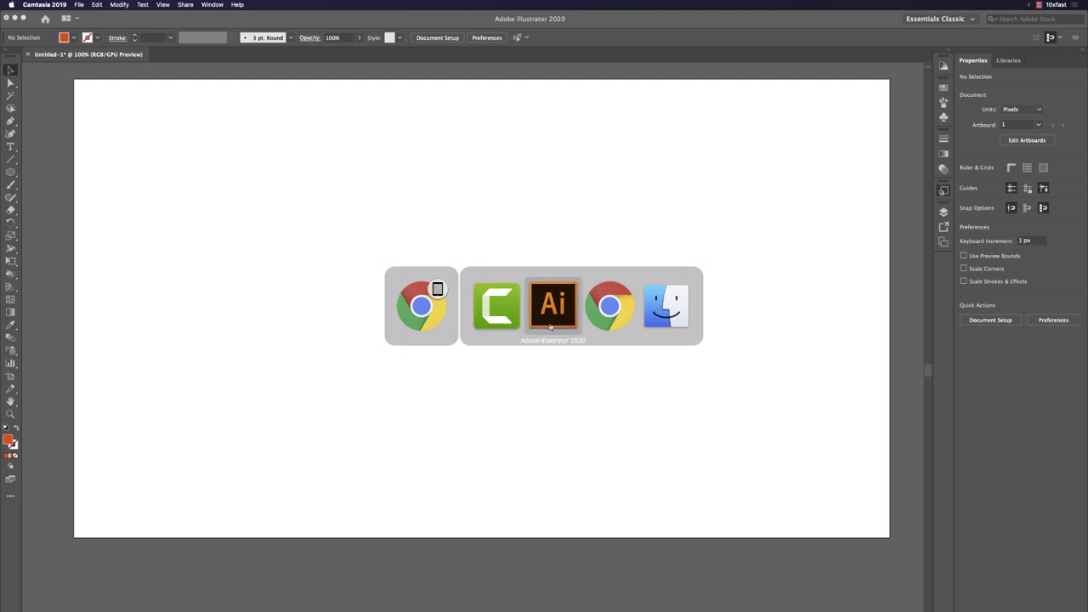
click(610, 311)
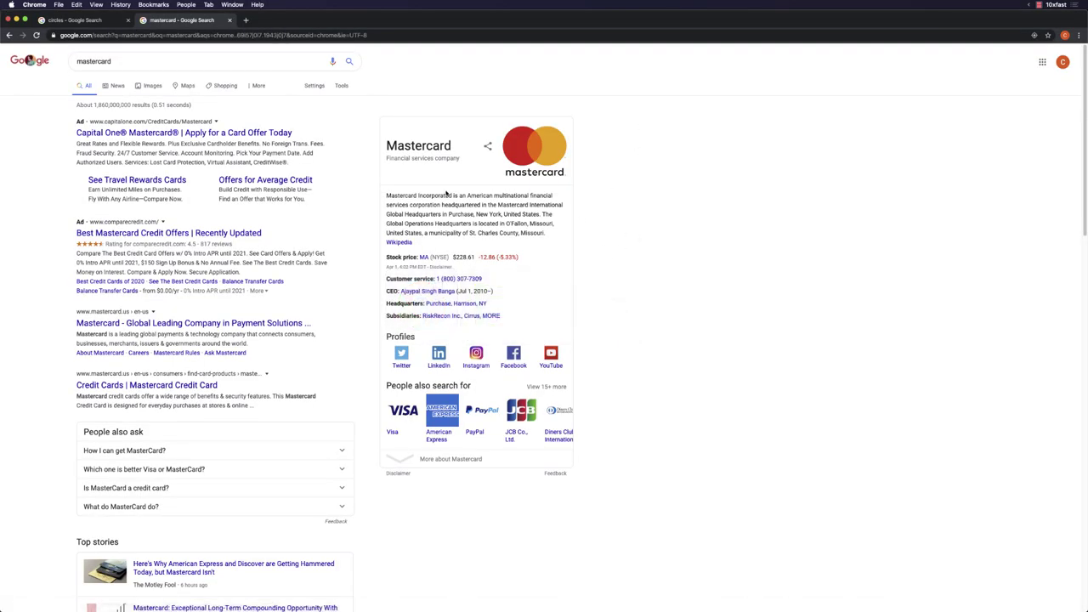
click(229, 19)
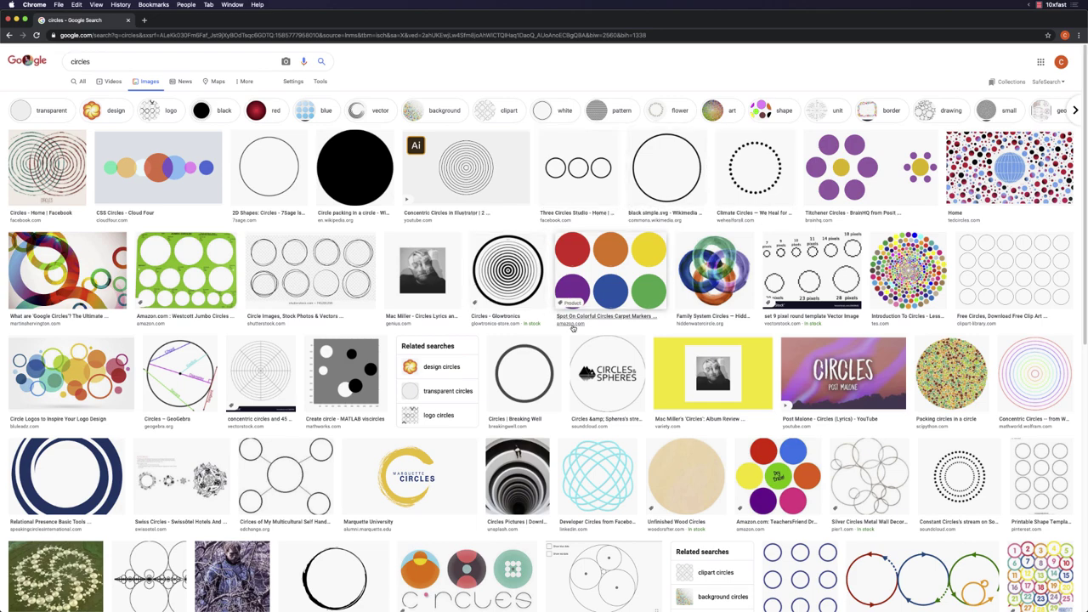
scroll(573, 328, down, 2)
scroll(573, 328, down, 1)
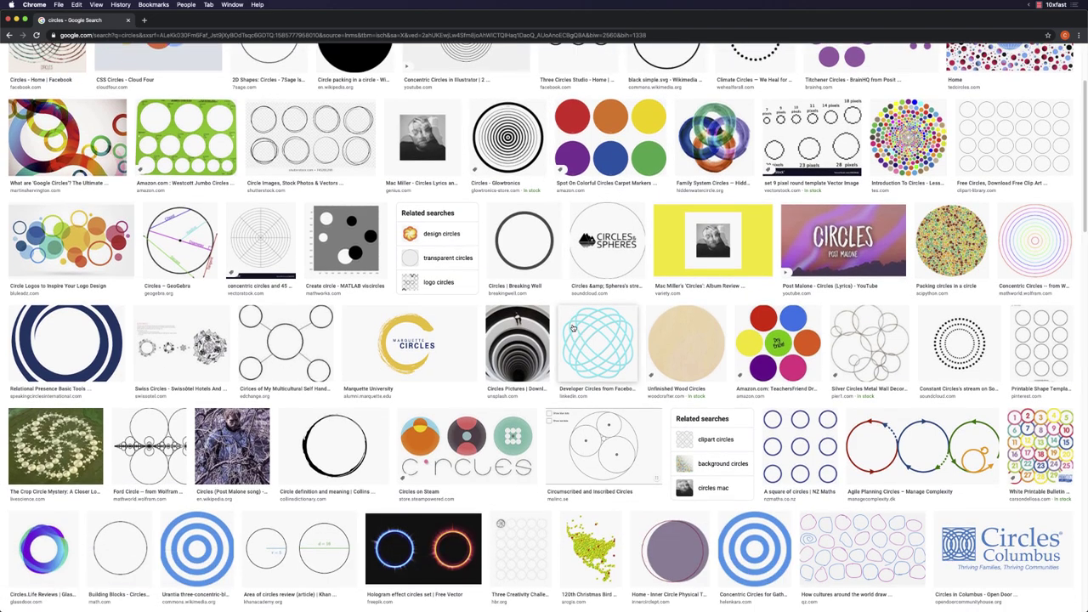
scroll(573, 328, up, 2)
scroll(573, 328, up, 1)
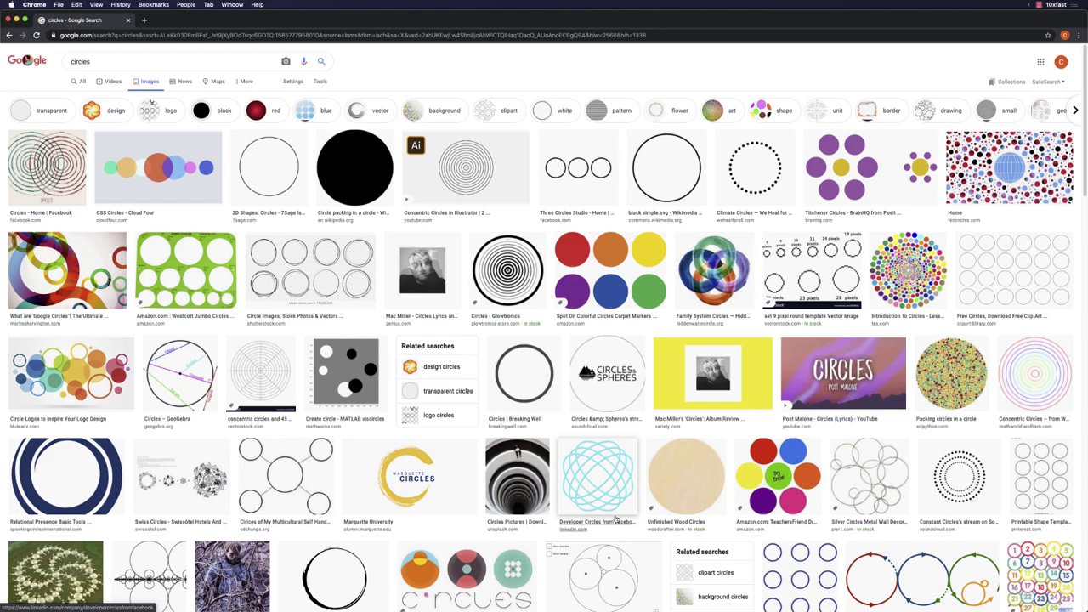
click(875, 481)
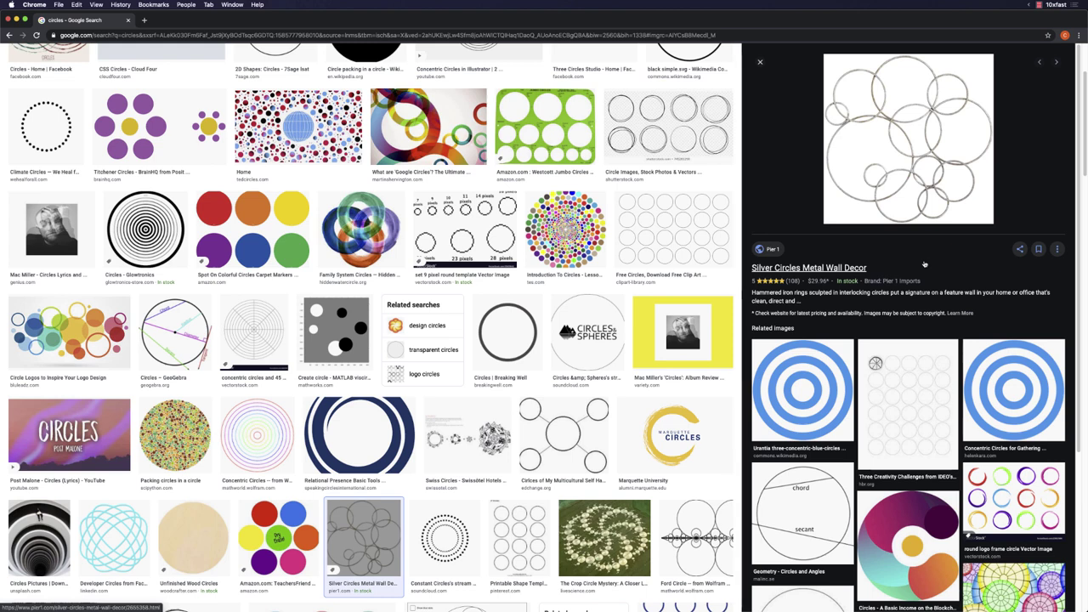
Step: Switch back to Illustrator and draw a circle about 156 px in diameter near the middle of the artboard
key(super+Tab)
key(super+Tab)
key(super+Tab)
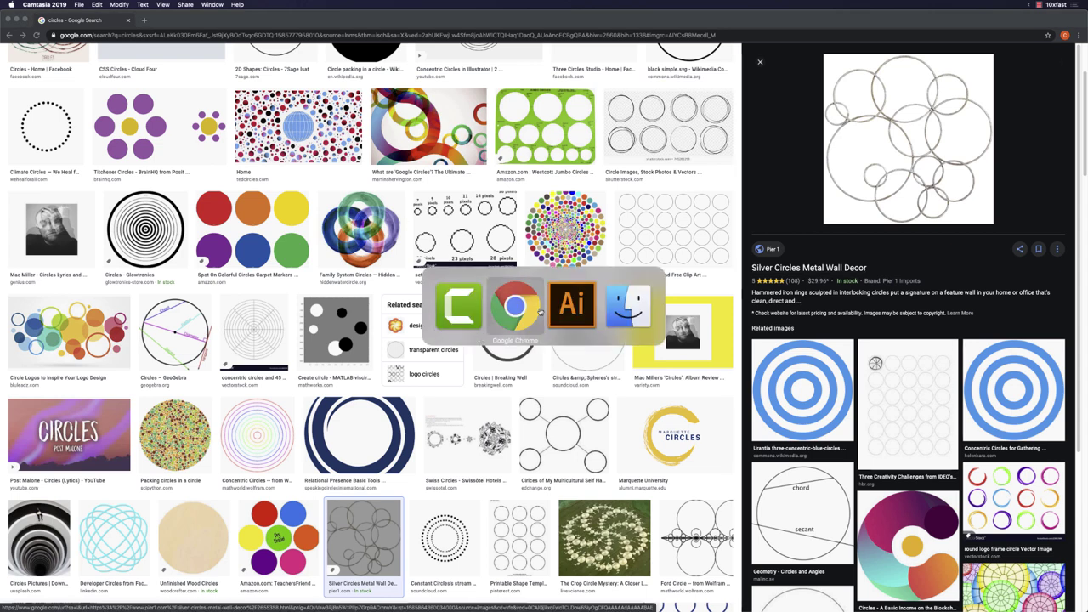
key(super+Tab)
click(565, 308)
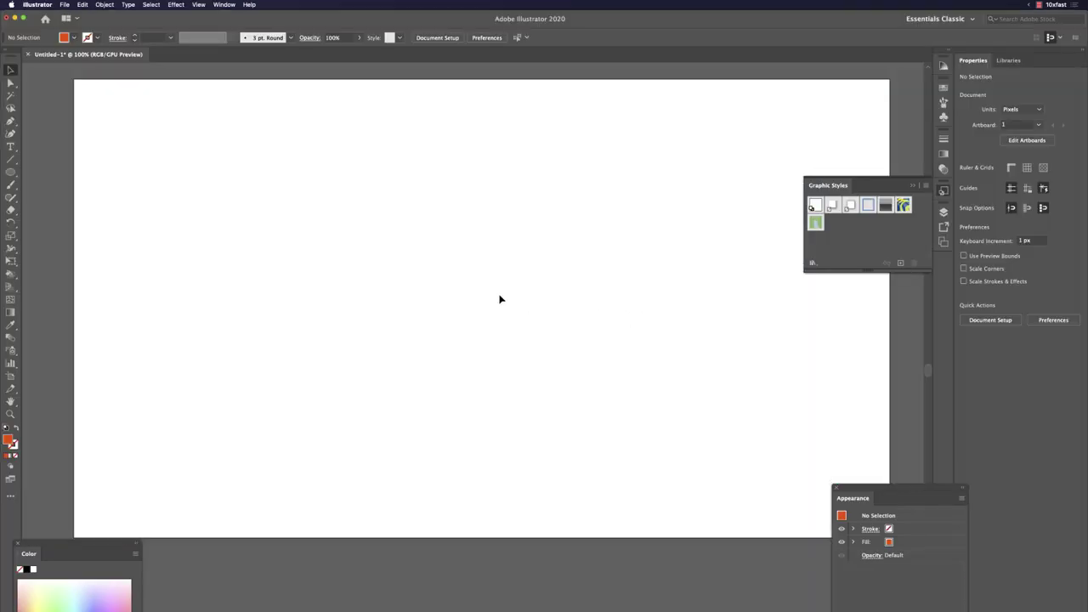
key(l)
drag(391, 242, 492, 308)
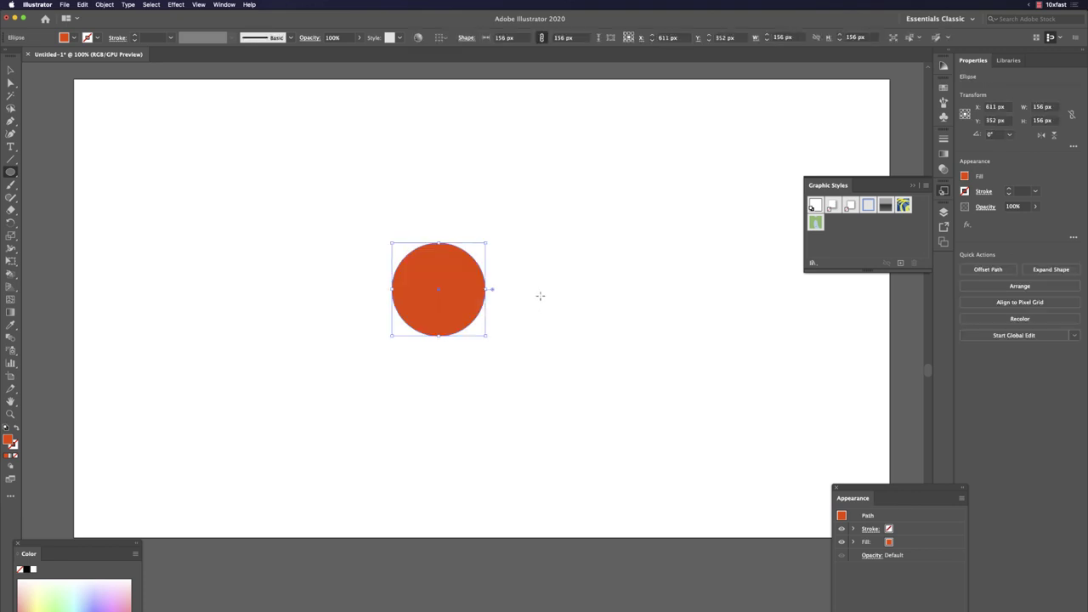
Step: Swap the circle's fill and stroke so that only the orange outline is painted, and set the stroke weight to 3 pt
key(shift+x)
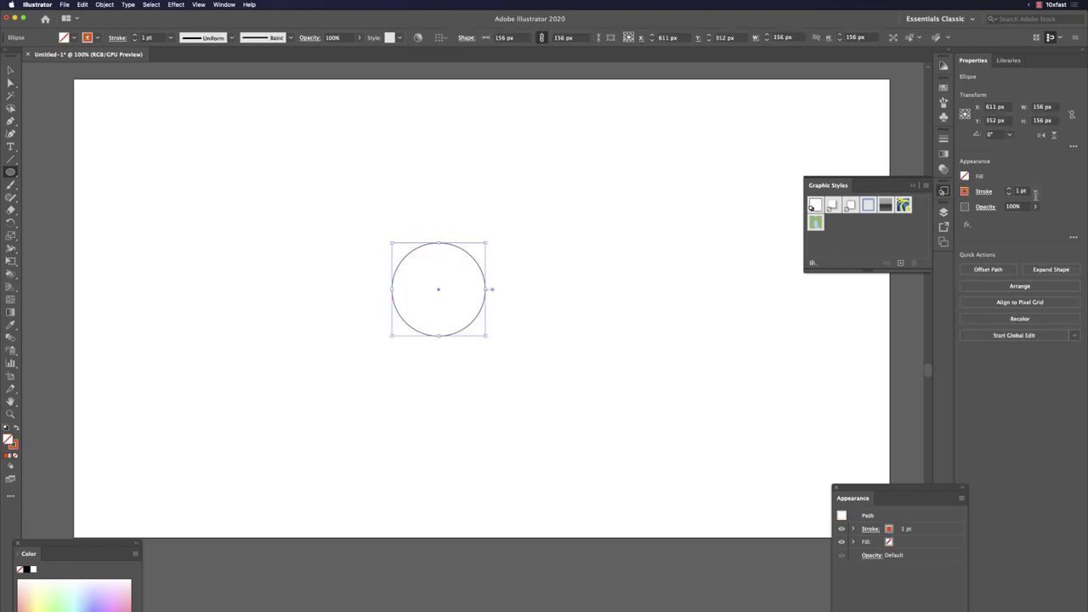
click(1009, 188)
click(1009, 188)
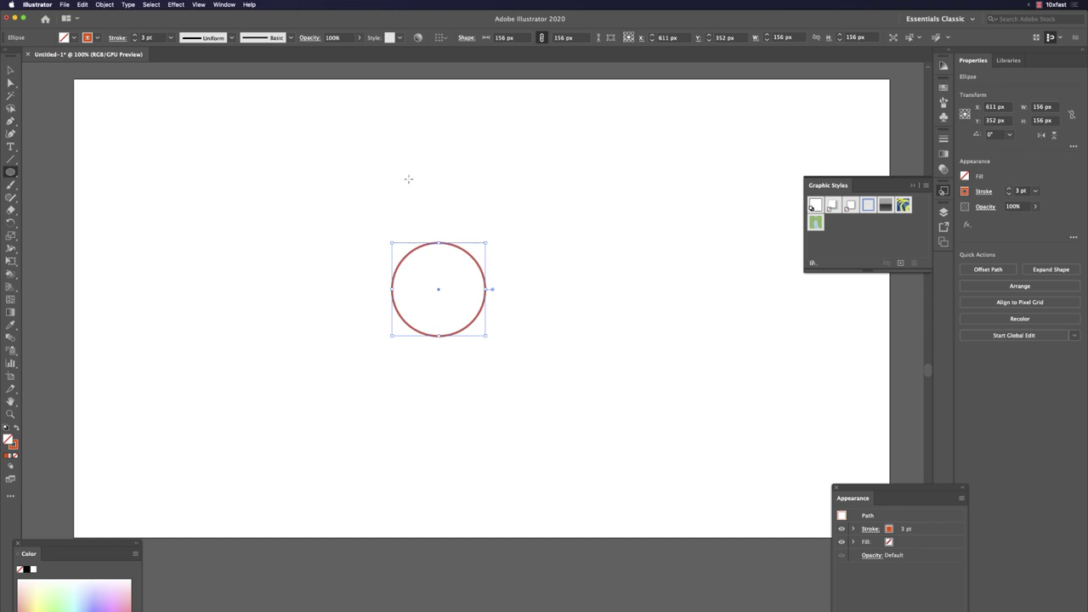
key(v)
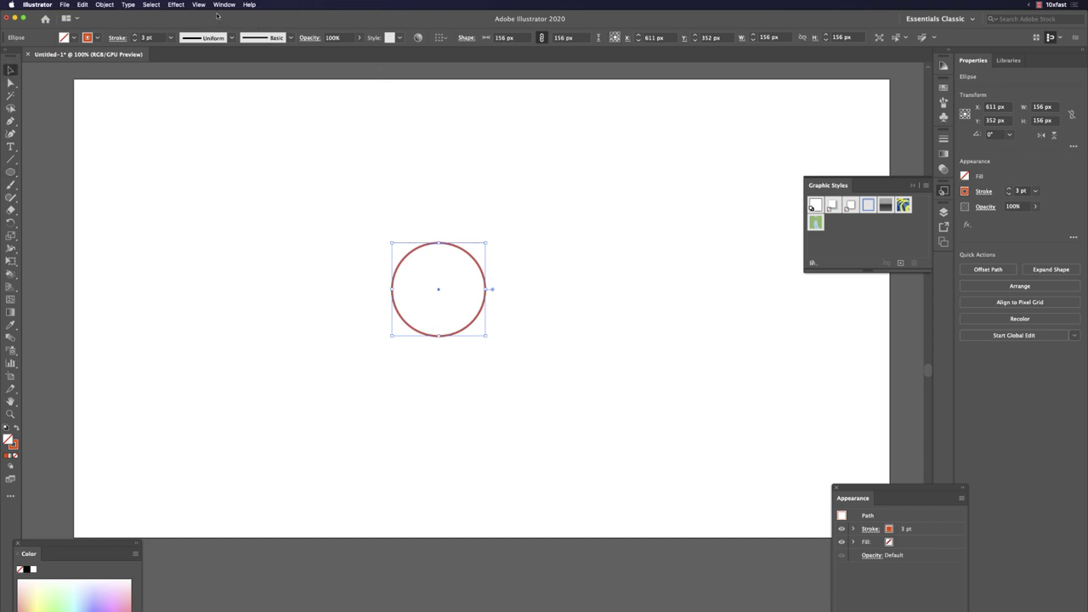
Step: Save the outlined circle as a dynamic symbol named New Symbol with the Movie Clip export type
key(super+shift+F11)
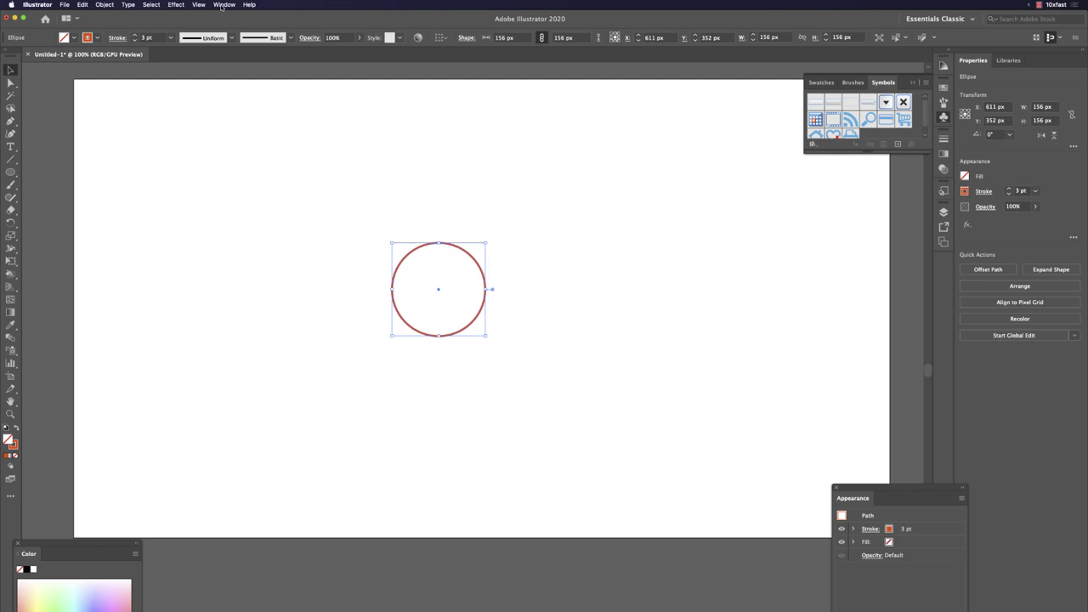
click(222, 6)
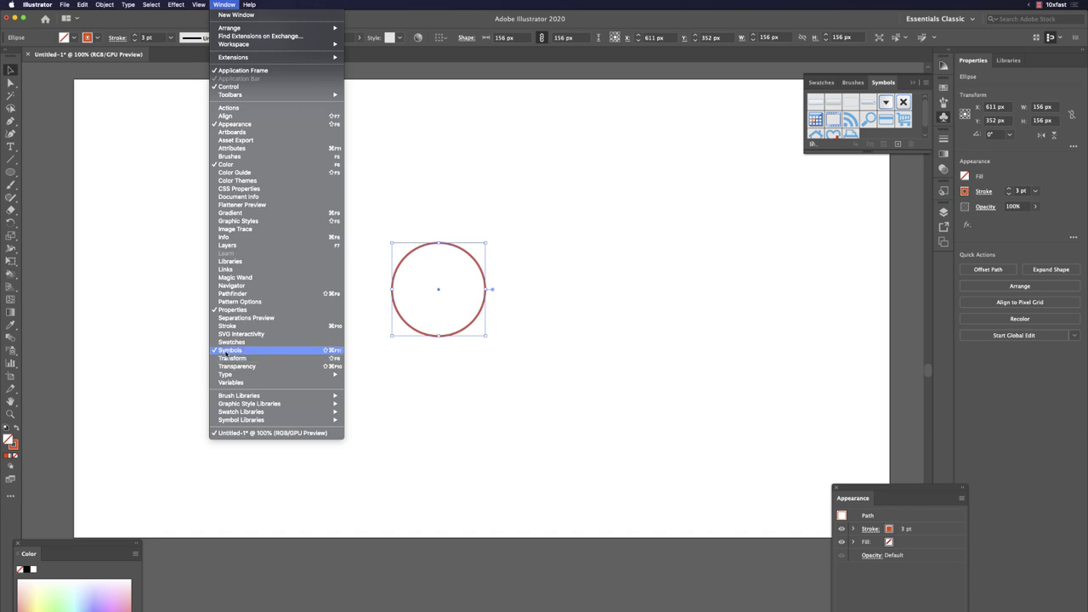
click(549, 345)
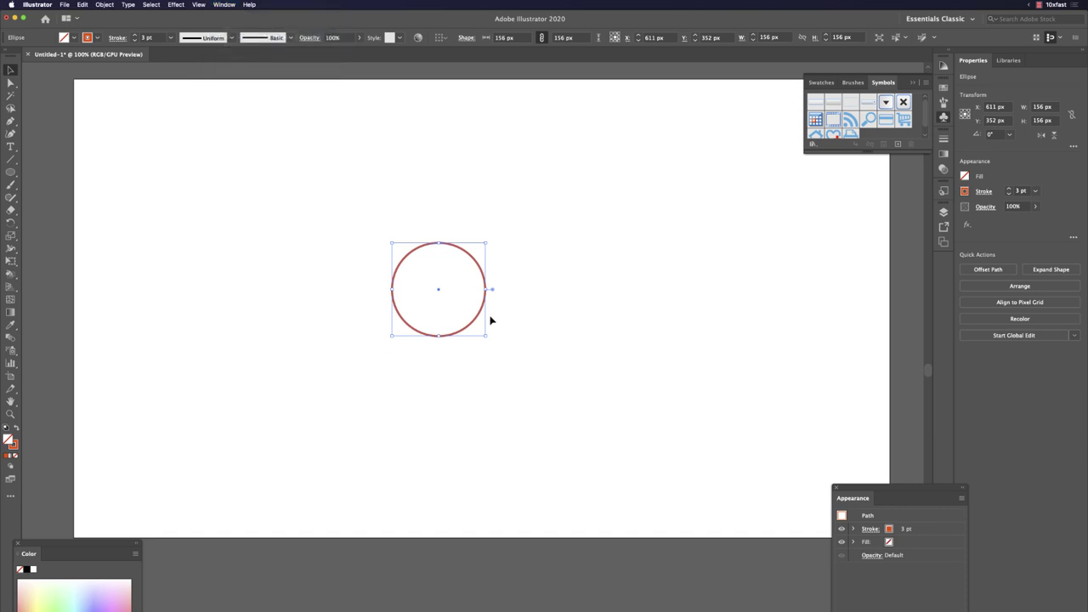
drag(487, 311, 871, 132)
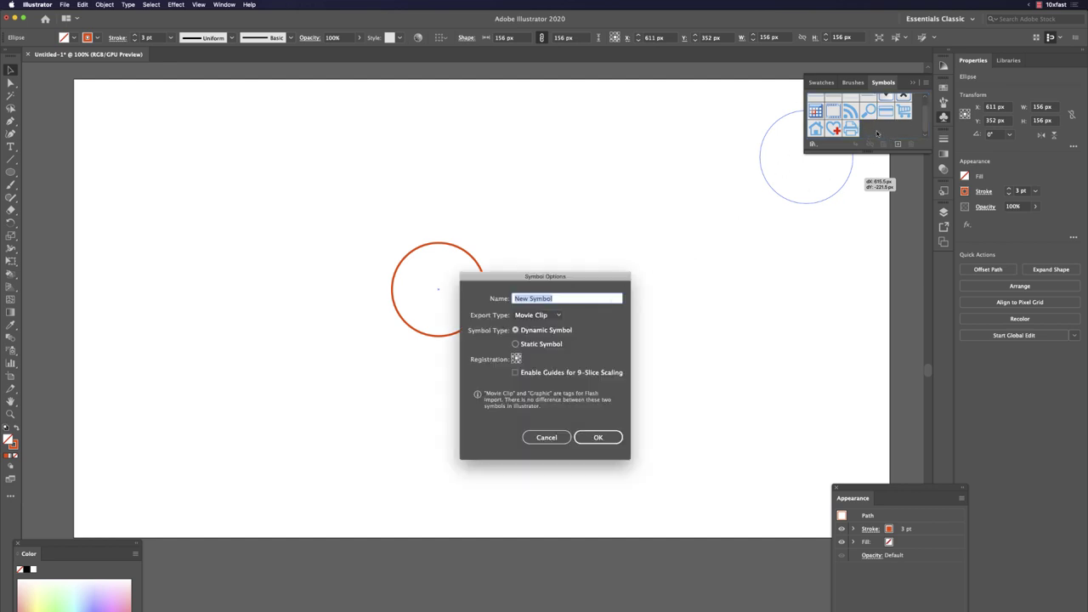
click(600, 437)
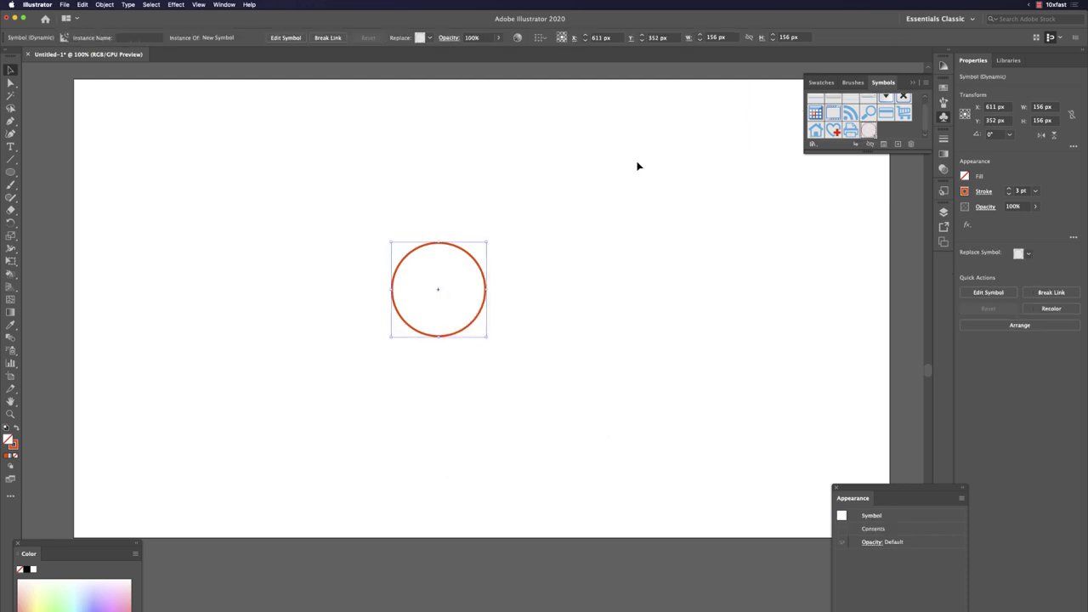
Step: Delete the circle from the artboard and spray scattered, partly overlapping copies of the new circle symbol across it with the Symbol Sprayer
key(ctrl+z)
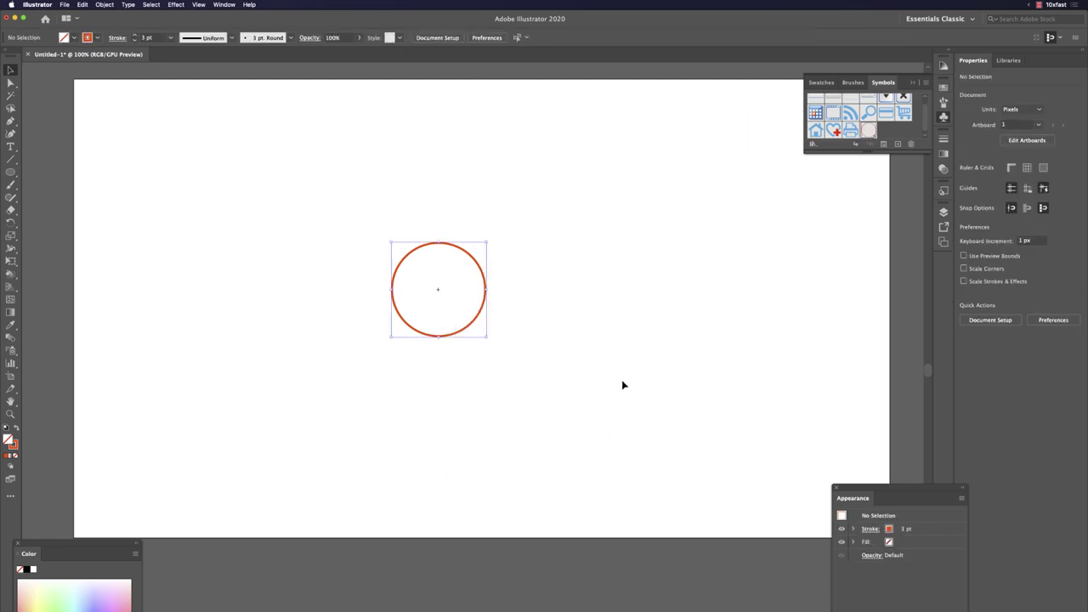
key(ctrl+shift+z)
key(Delete)
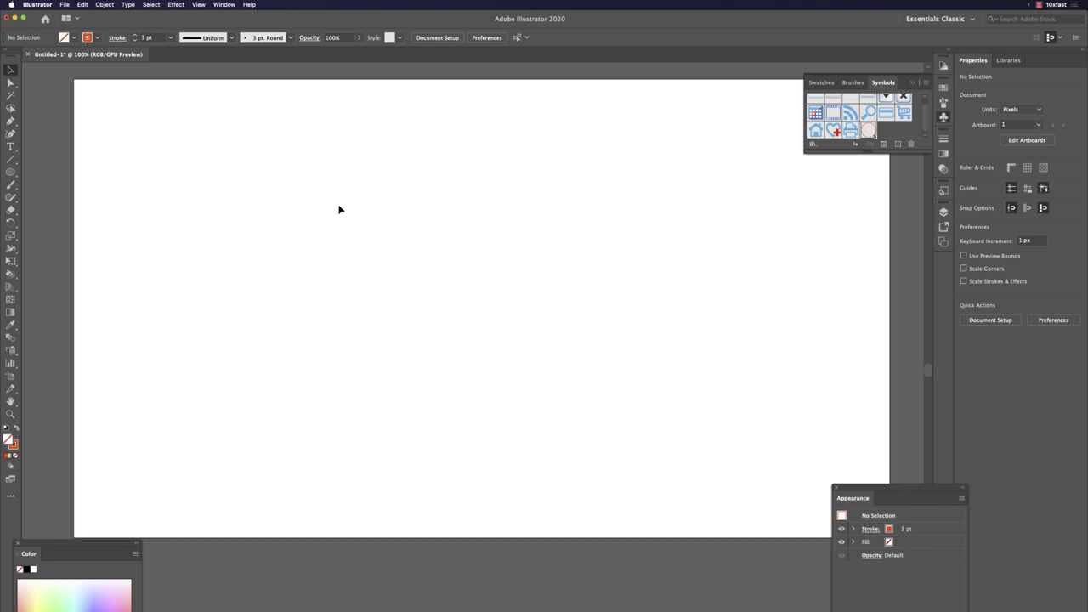
key(shift+s)
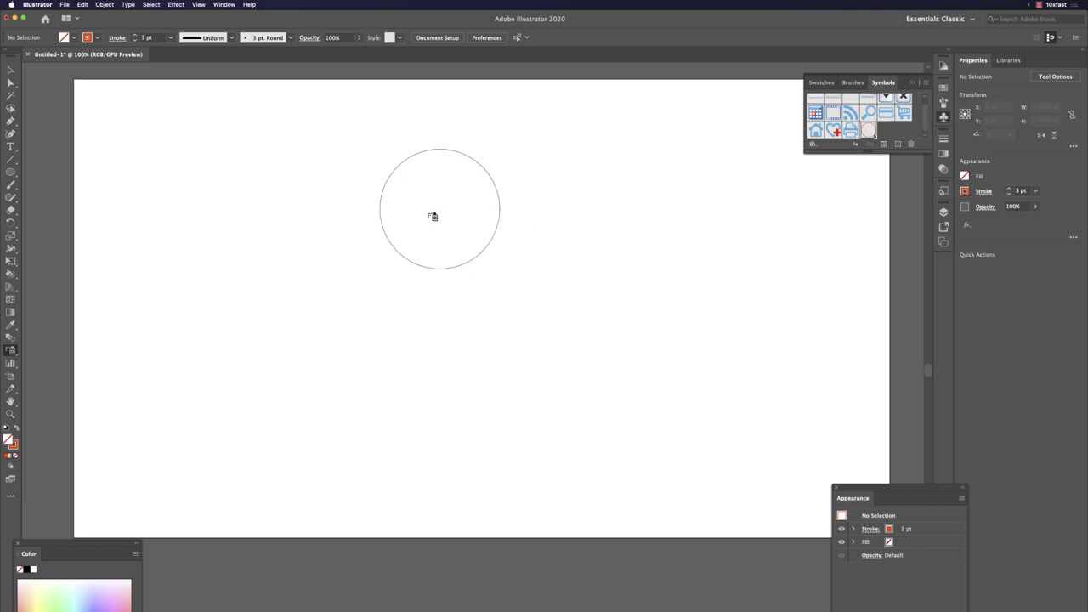
mouse_move(413, 343)
mouse_down()
mouse_move(658, 333)
mouse_move(515, 377)
mouse_move(371, 447)
mouse_move(719, 478)
mouse_move(673, 206)
mouse_move(675, 217)
mouse_up()
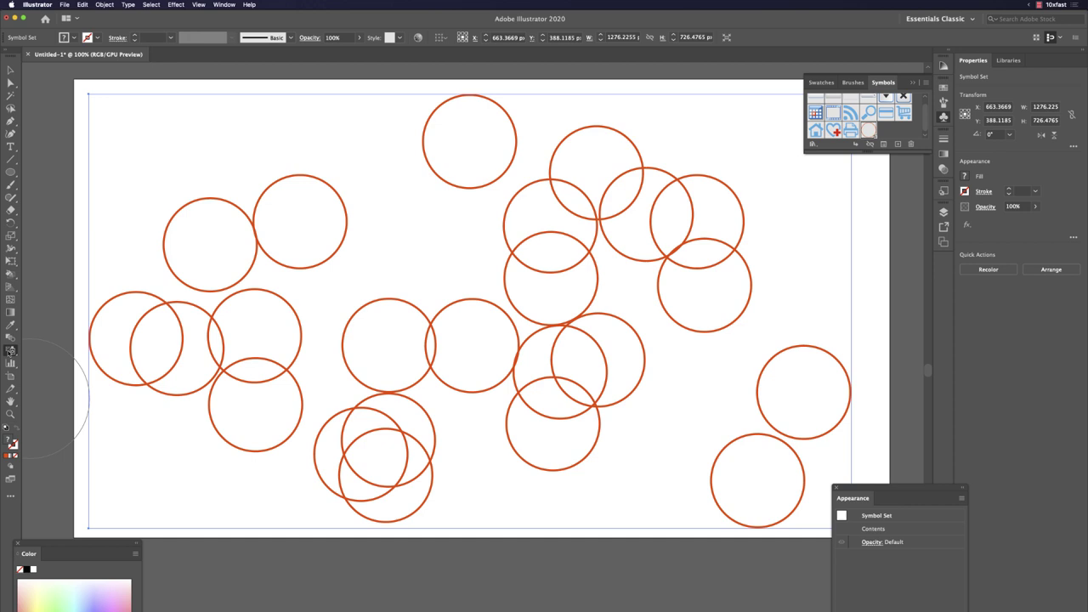
Step: Rearrange the sprayed circles with the Symbol Shifter, pushing some upward and others toward the artboard's right side
click(10, 350)
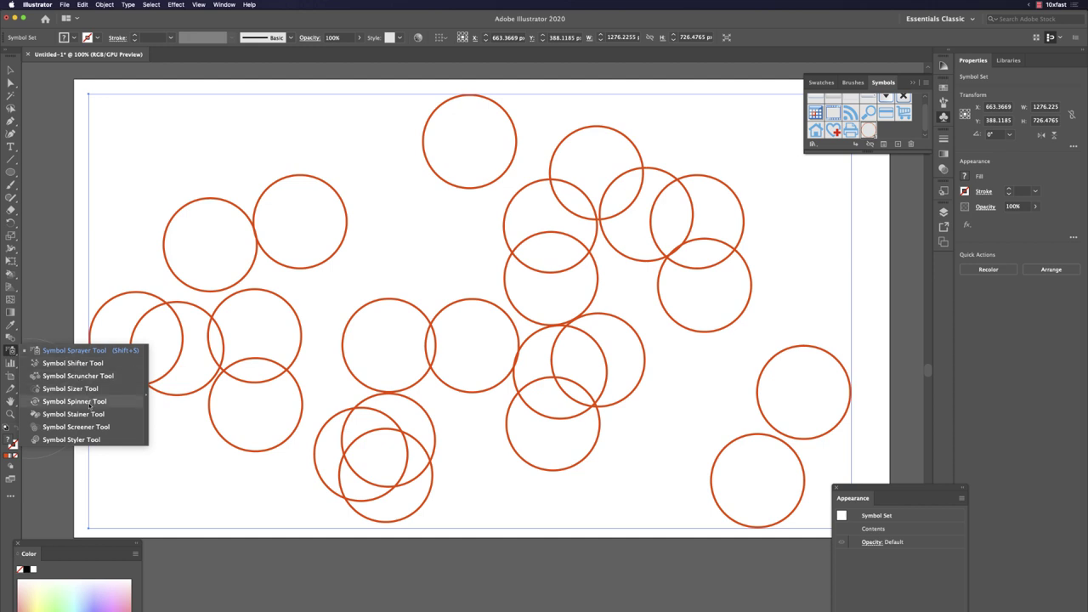
click(111, 375)
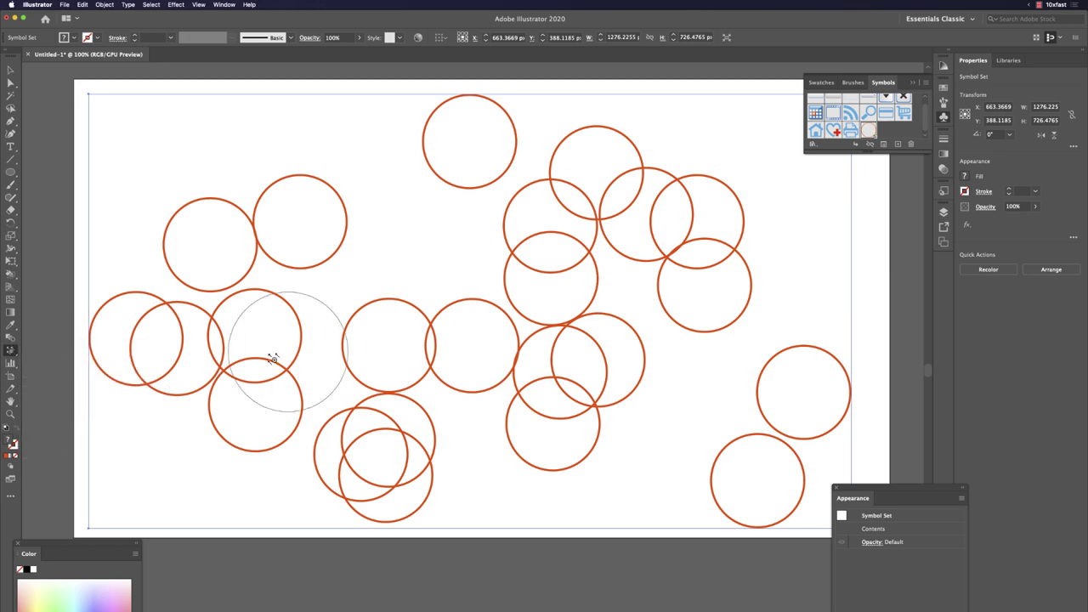
mouse_move(280, 347)
mouse_down()
mouse_move(295, 275)
mouse_move(282, 237)
mouse_move(201, 314)
mouse_move(181, 306)
mouse_move(147, 231)
mouse_move(186, 257)
mouse_move(158, 274)
mouse_move(255, 233)
mouse_up()
mouse_move(322, 384)
mouse_down()
mouse_move(223, 206)
mouse_move(255, 246)
mouse_up()
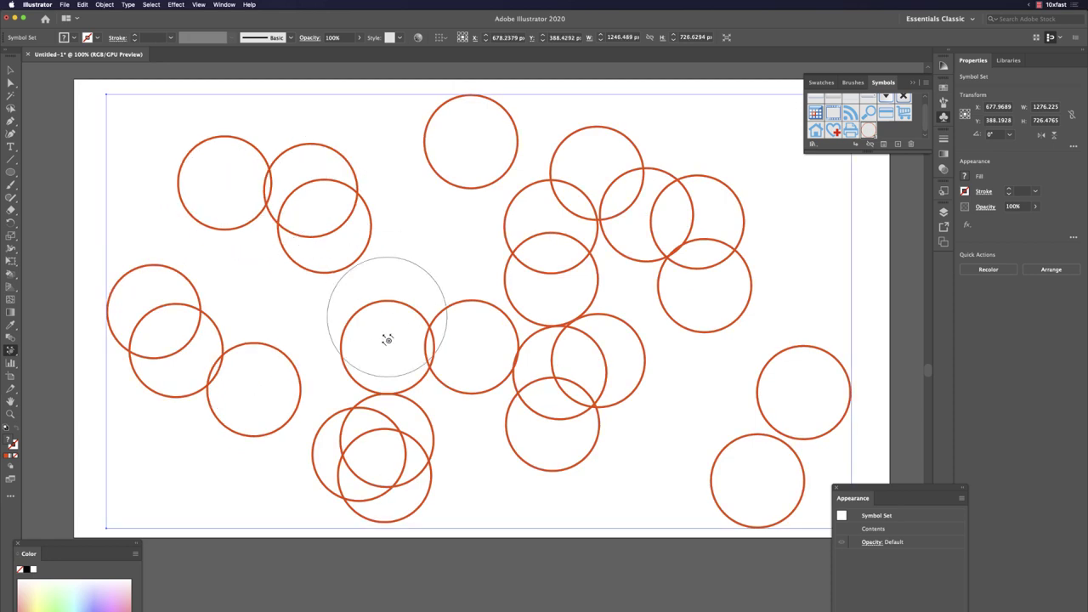
mouse_move(386, 337)
mouse_down()
mouse_move(463, 319)
mouse_move(518, 409)
mouse_move(717, 381)
mouse_move(705, 287)
mouse_move(829, 298)
mouse_move(692, 228)
mouse_move(812, 172)
mouse_move(748, 179)
mouse_up()
Step: Vary the diameters of the sprayed circles with the Symbol Sizer, enlarging some and shrinking others across the artboard
click(10, 352)
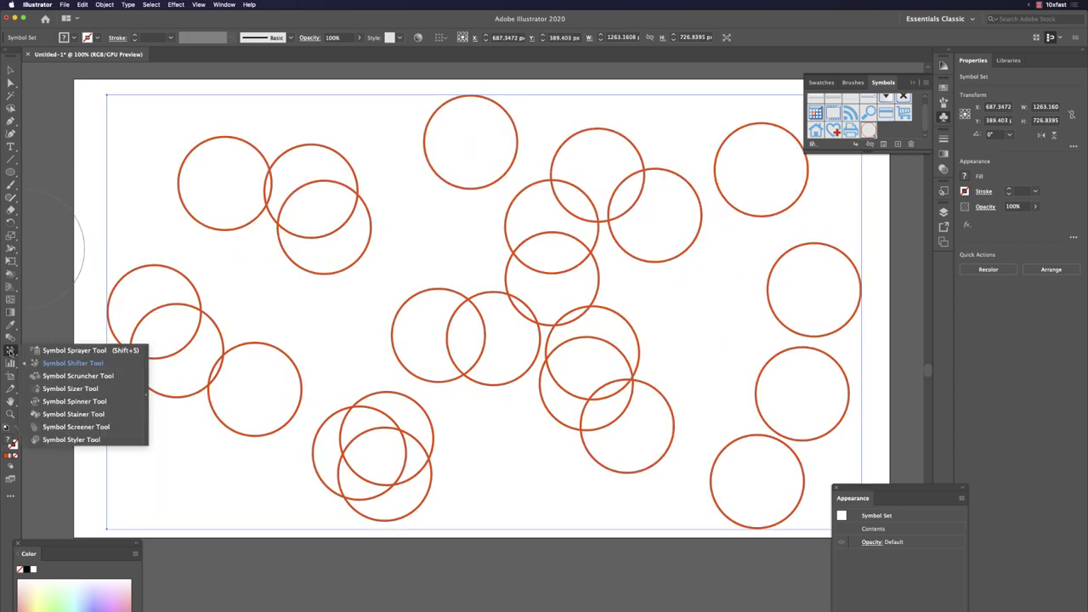
click(115, 389)
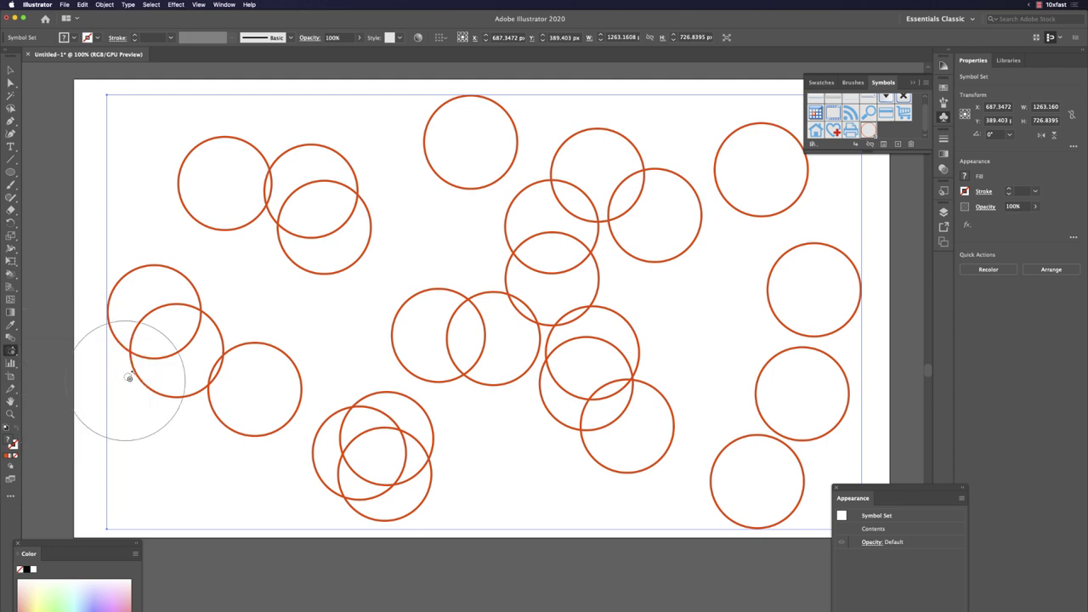
mouse_move(255, 236)
mouse_down()
mouse_move(280, 187)
mouse_move(307, 250)
mouse_up()
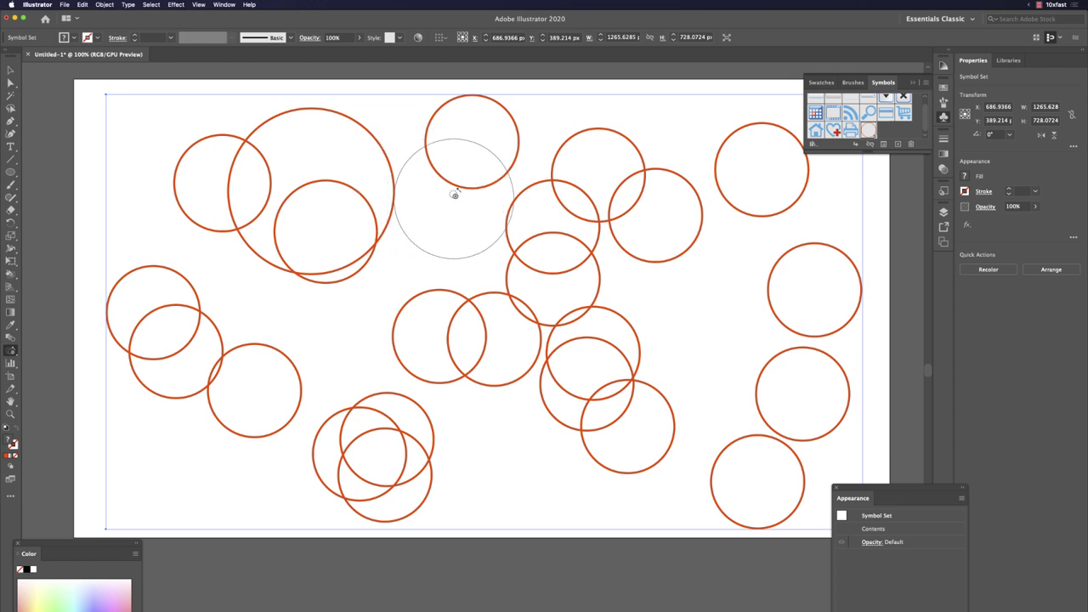
mouse_move(529, 133)
mouse_down()
mouse_move(628, 192)
mouse_move(592, 242)
mouse_move(697, 222)
mouse_move(625, 276)
mouse_move(610, 226)
mouse_move(547, 304)
mouse_move(565, 311)
mouse_move(463, 319)
mouse_move(546, 377)
mouse_move(621, 361)
mouse_up()
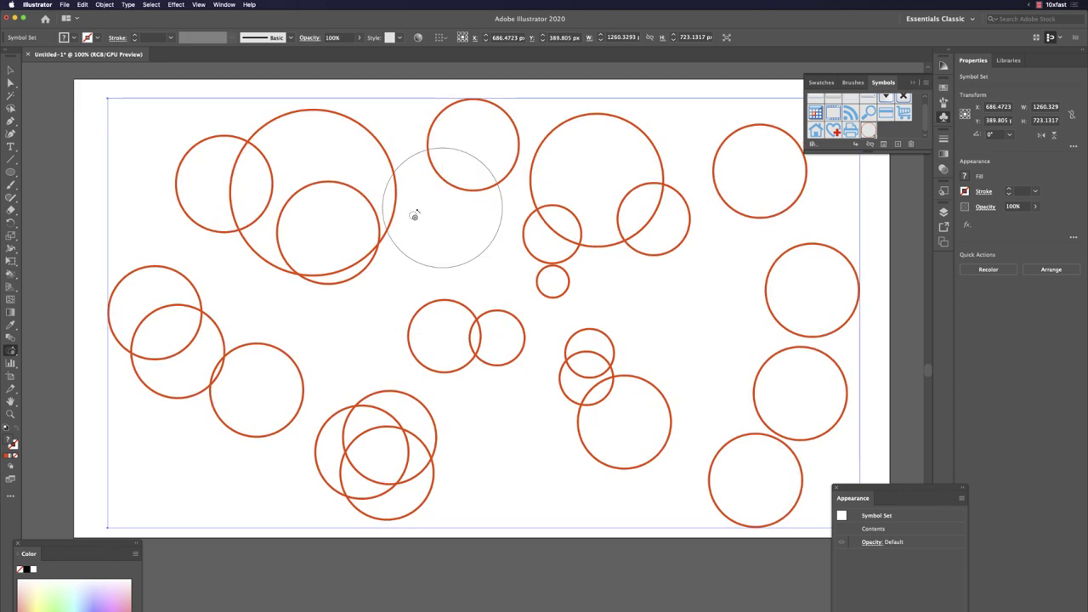
mouse_move(413, 213)
mouse_down()
mouse_move(328, 237)
mouse_move(284, 322)
mouse_move(199, 384)
mouse_up()
mouse_move(387, 410)
mouse_down()
mouse_move(336, 454)
mouse_move(255, 450)
mouse_up()
mouse_move(677, 183)
mouse_down()
mouse_move(726, 178)
mouse_move(773, 253)
mouse_up()
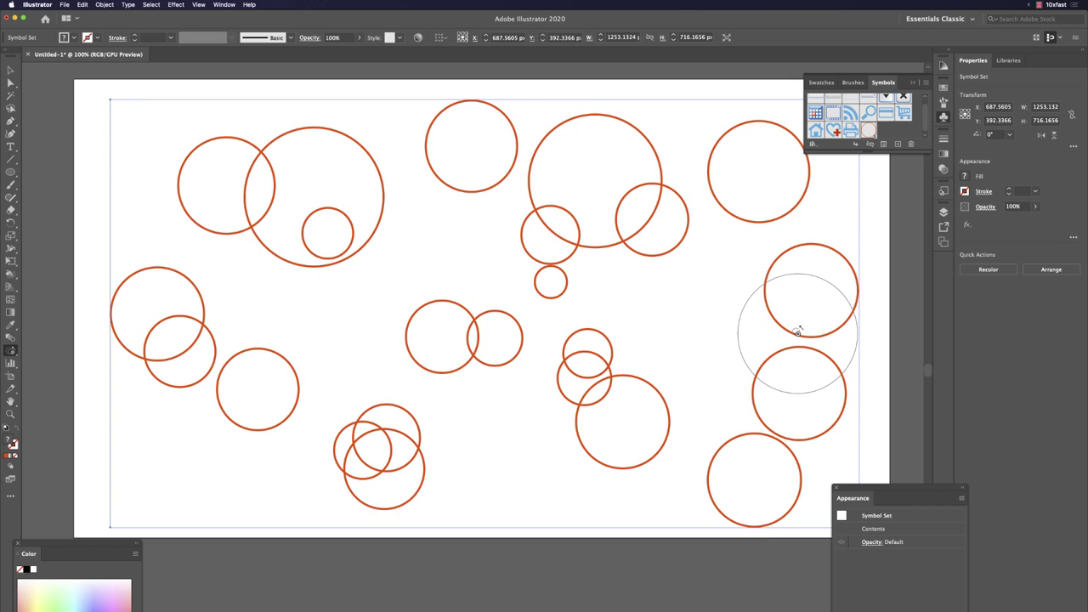
Step: Select the symbol set, expand it with Object and Fill included, and deselect the artwork
key(v)
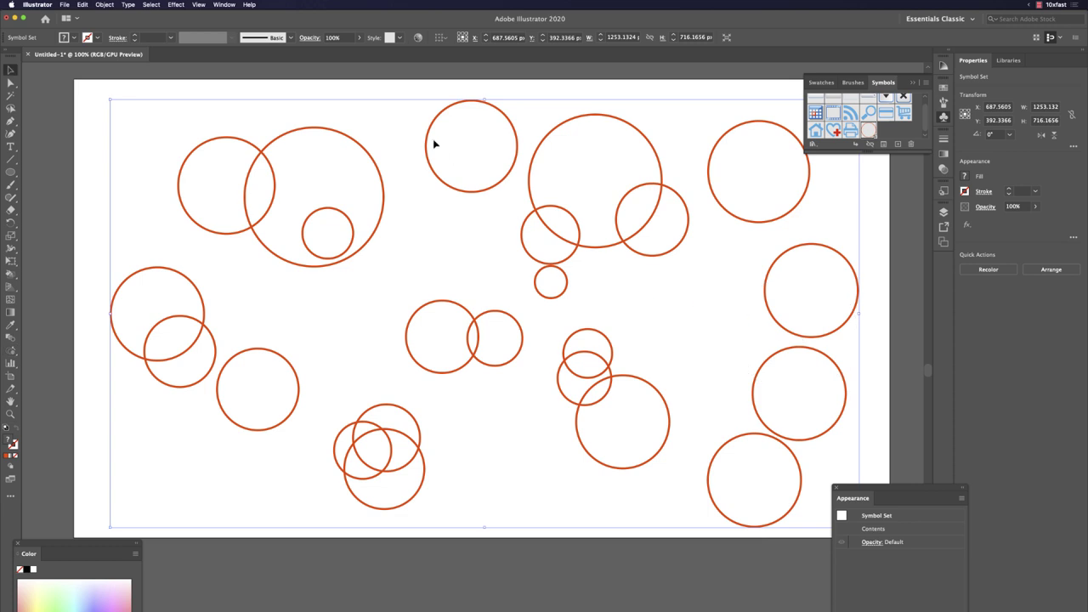
click(428, 92)
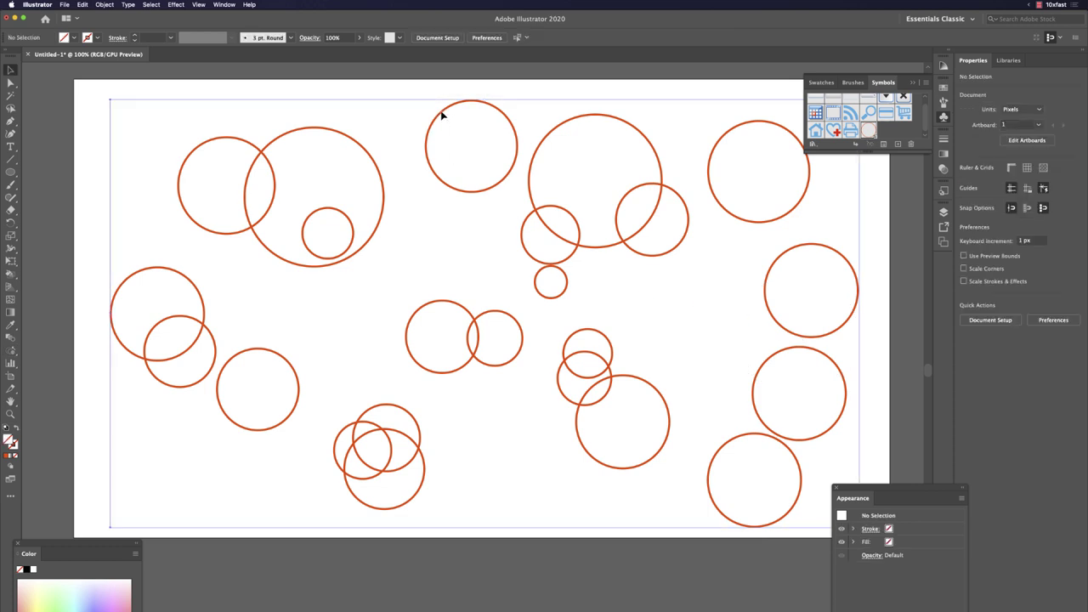
click(442, 116)
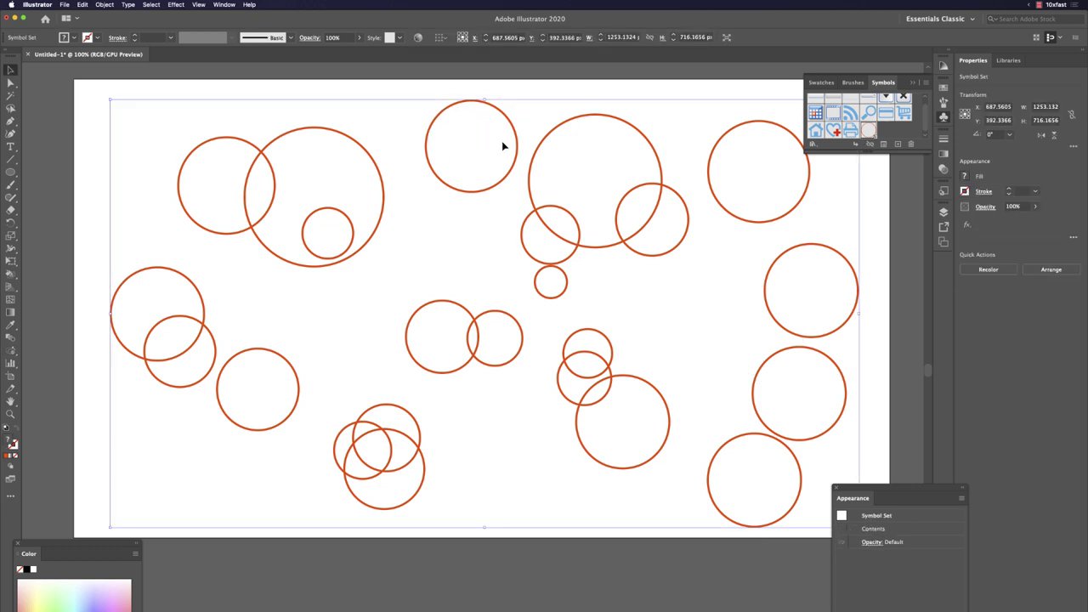
click(498, 79)
click(488, 108)
click(104, 5)
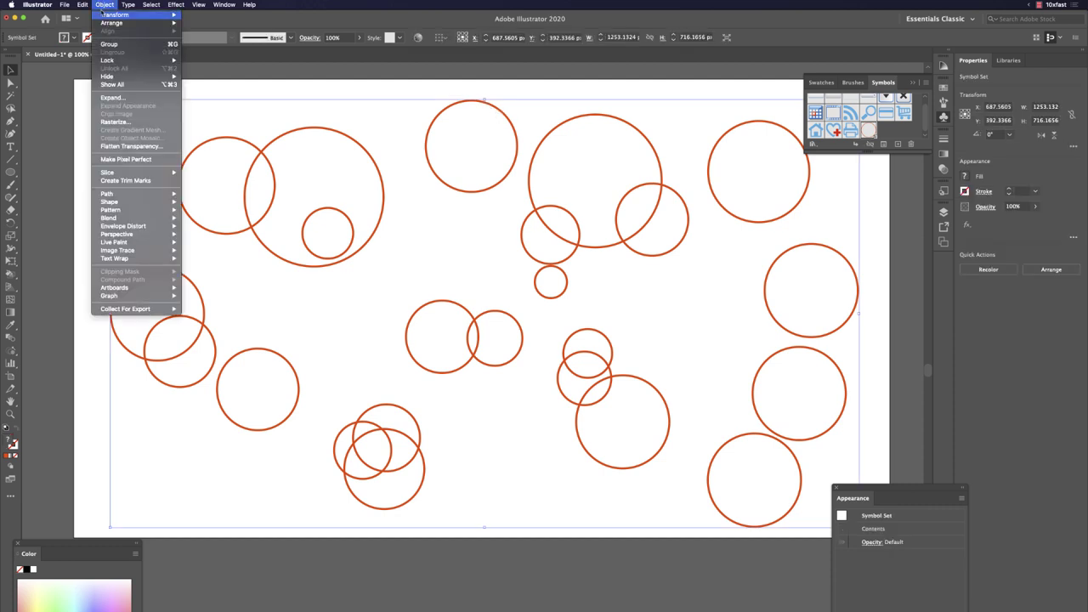
click(119, 99)
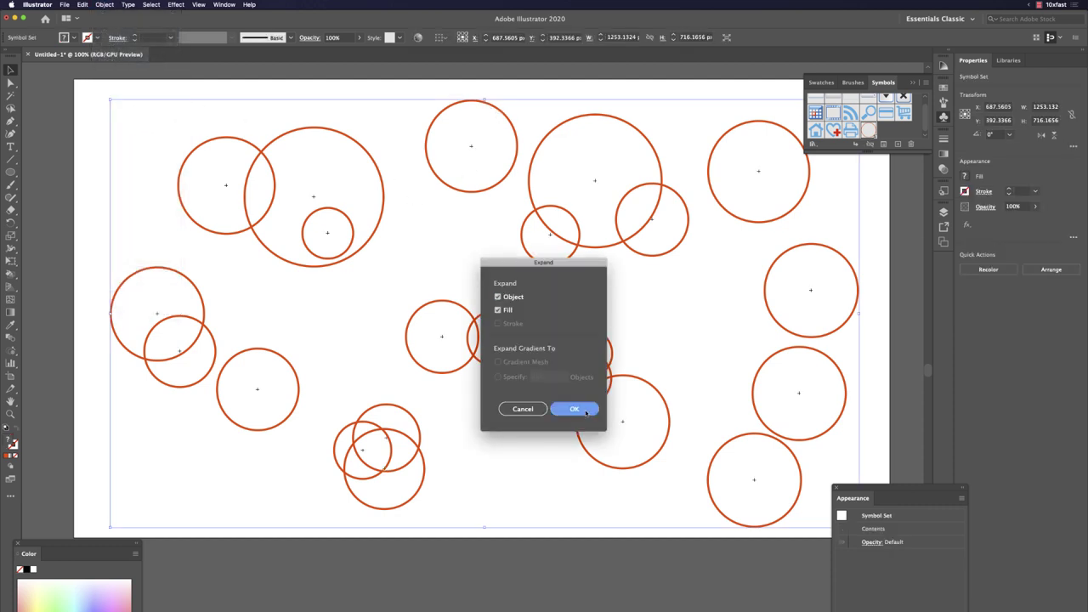
key(Return)
click(415, 127)
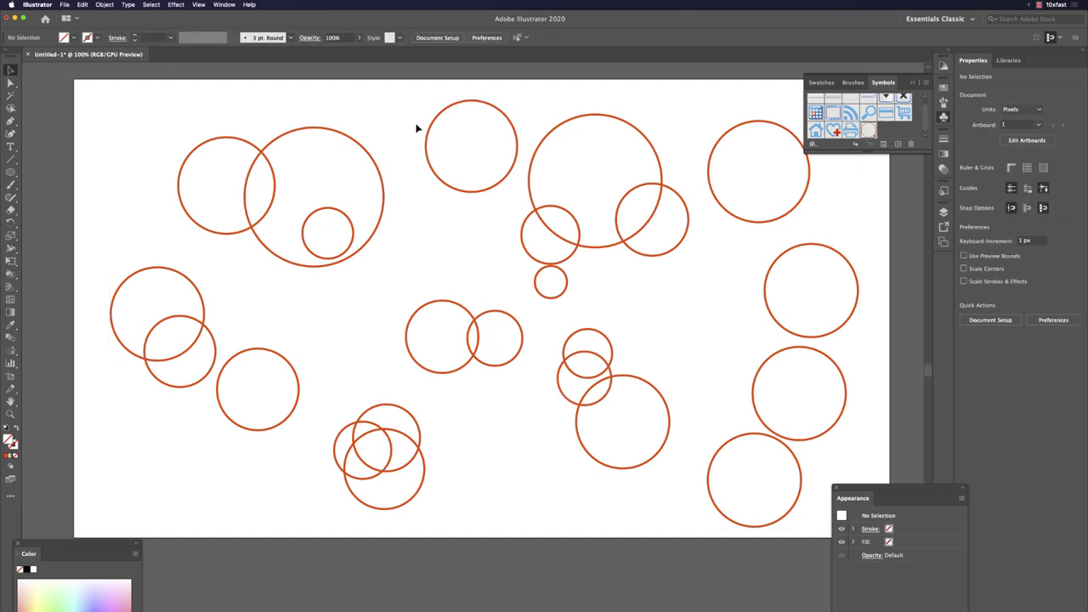
Step: Try moving the large circle and its overlapping small circle near the artboard's upper middle down and to the left, and undo the move
click(434, 124)
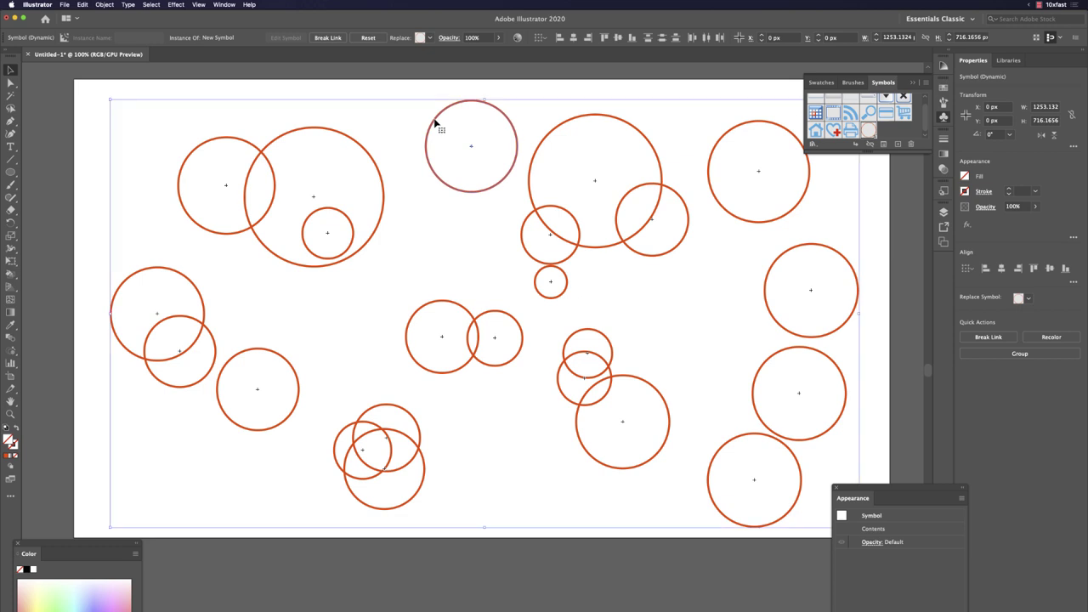
click(379, 154)
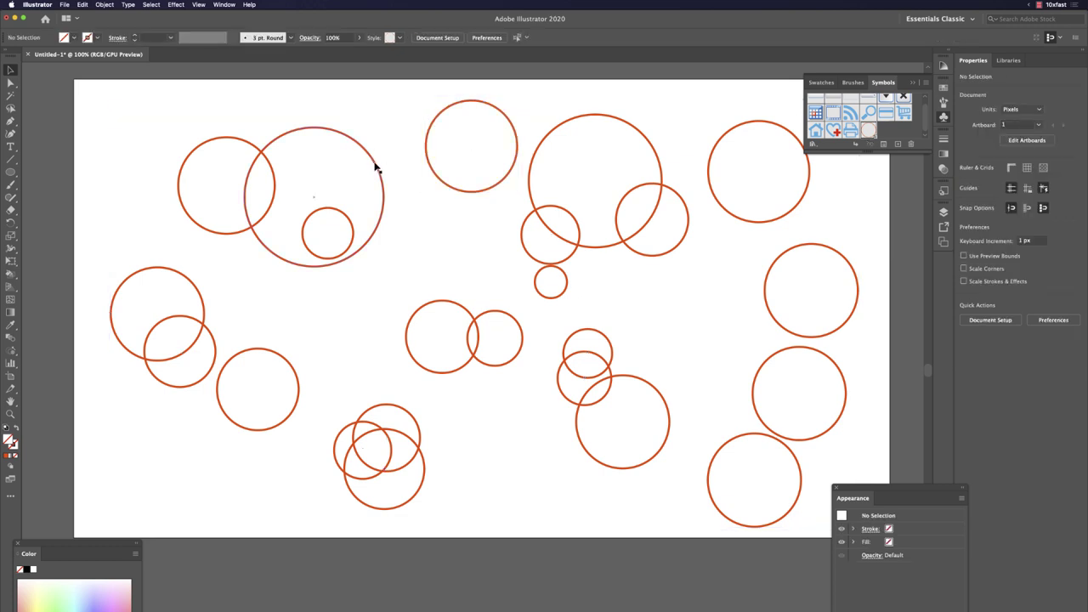
click(379, 168)
click(481, 252)
click(522, 244)
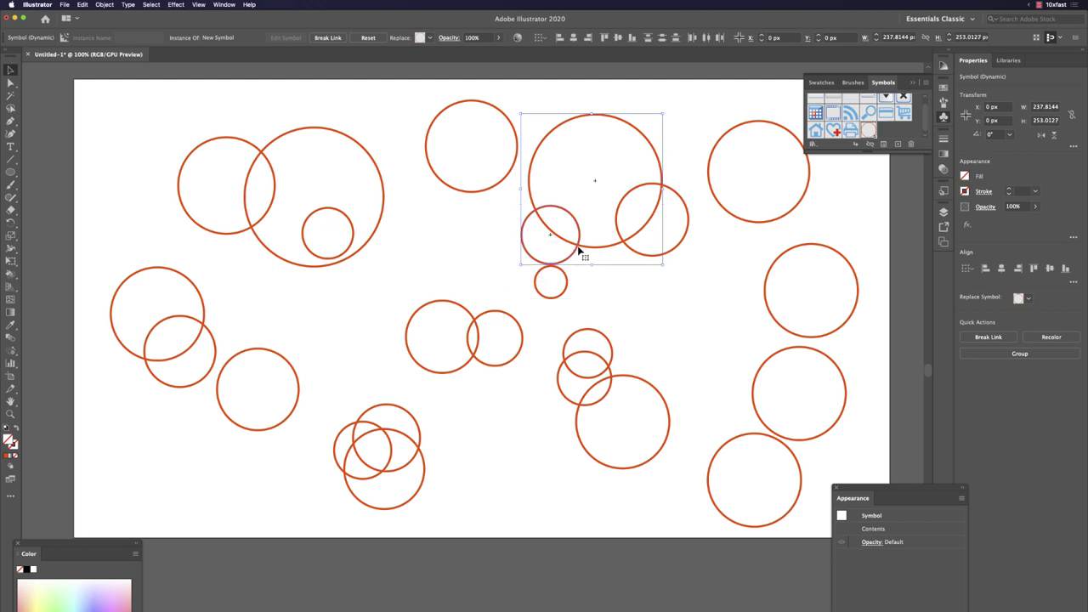
drag(578, 250, 514, 276)
key(super+z)
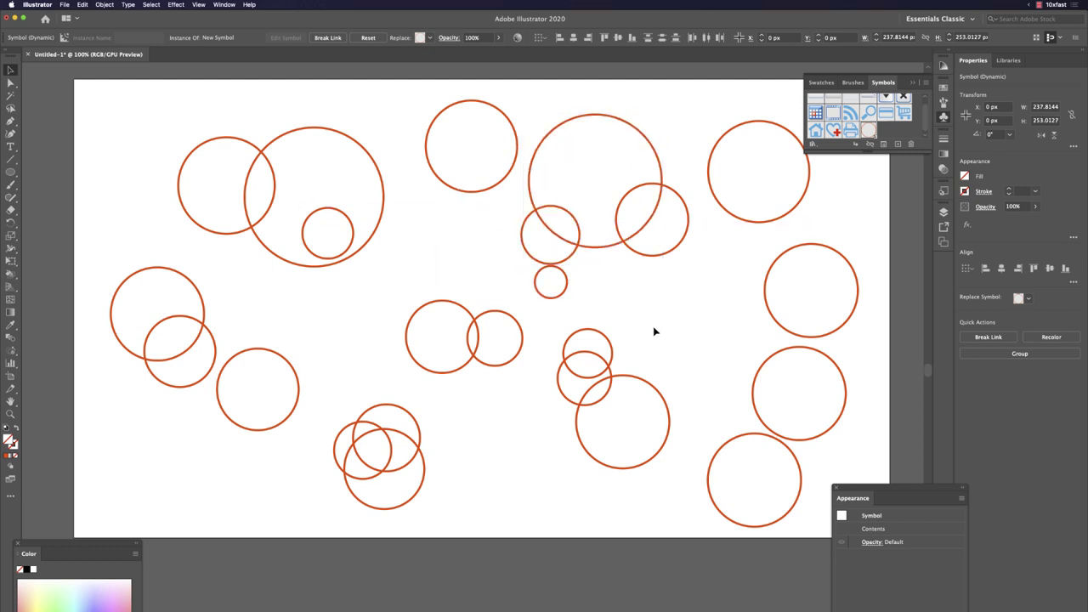
Step: Delete all the expanded circles from the artboard
click(698, 308)
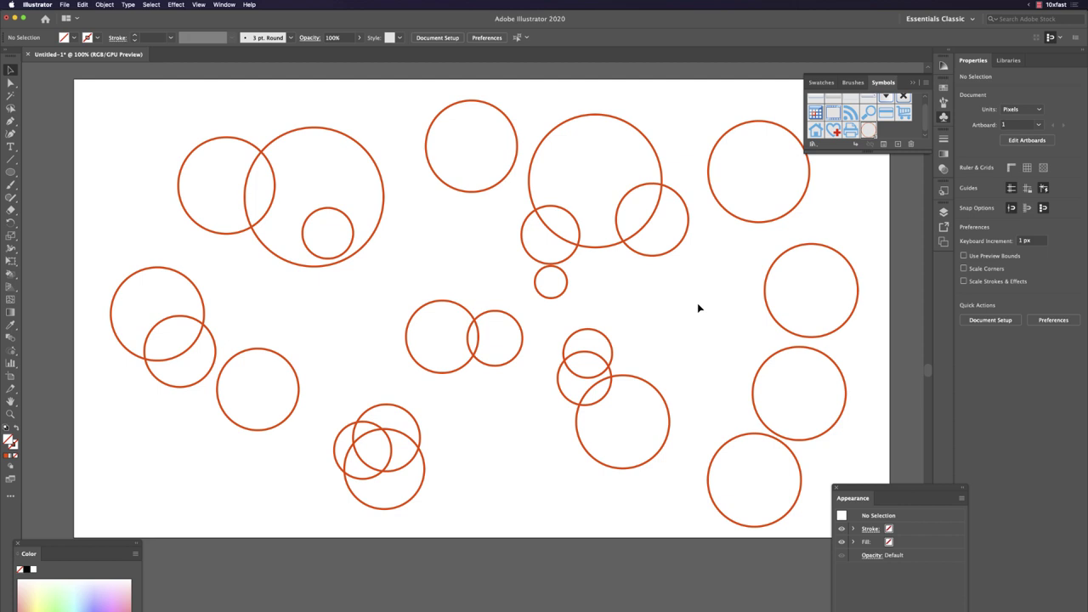
key(super+a)
key(Delete)
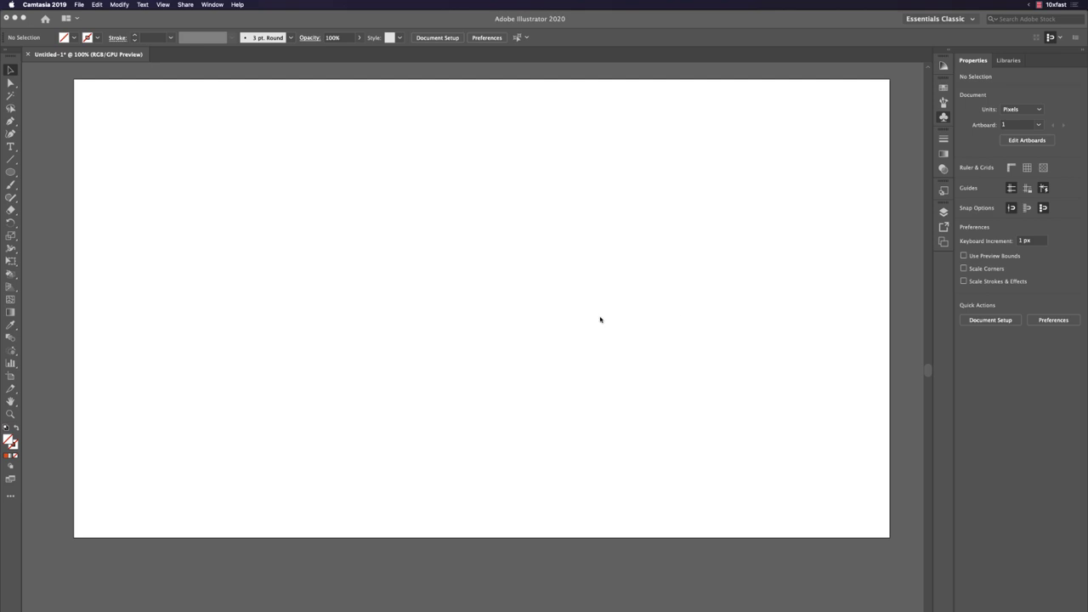
Step: Switch to Chrome, open the "Introduction To Circles" image of colourful radiating dots as a reference, and return to Illustrator
key(super+Tab)
click(573, 315)
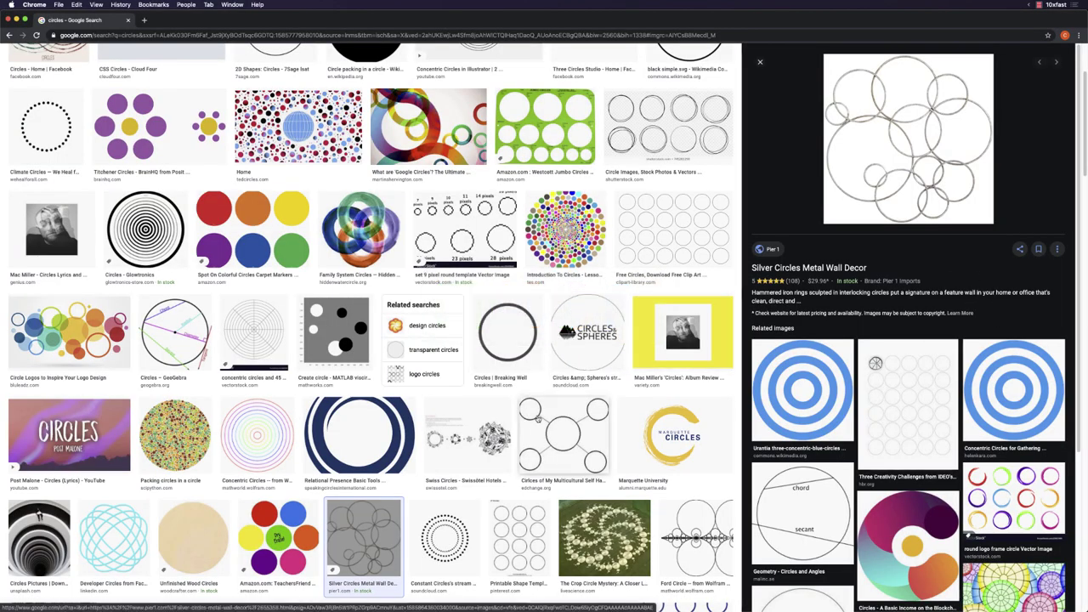
click(567, 233)
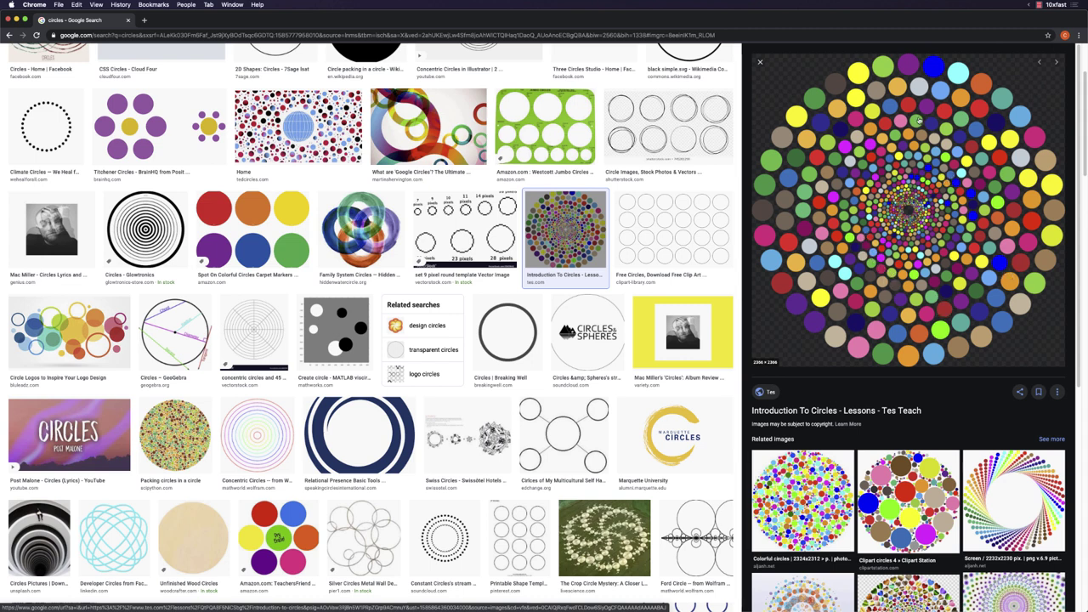
key(super+Tab)
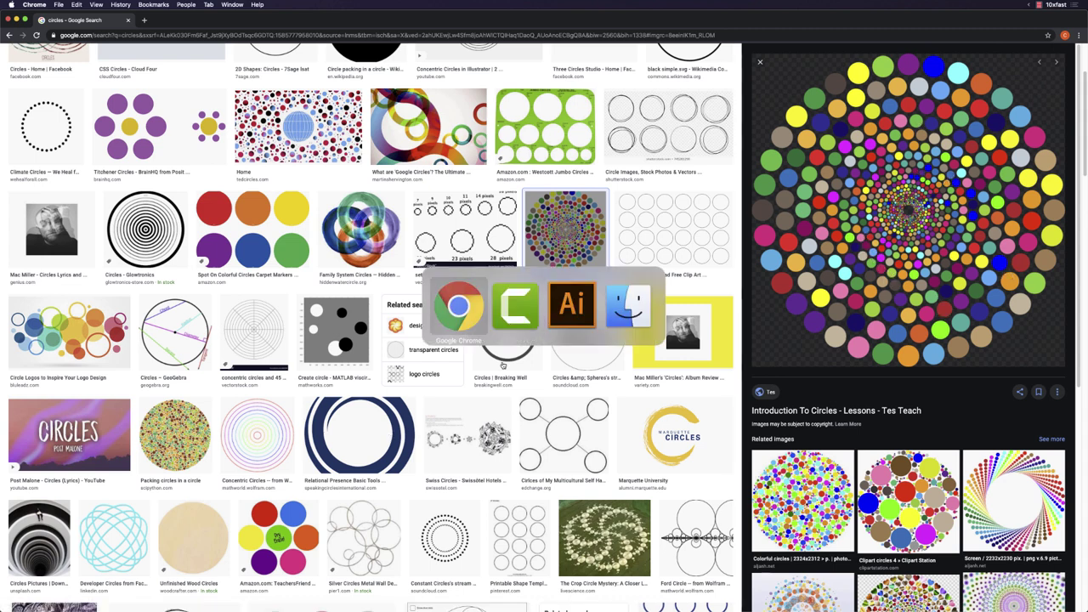
click(573, 312)
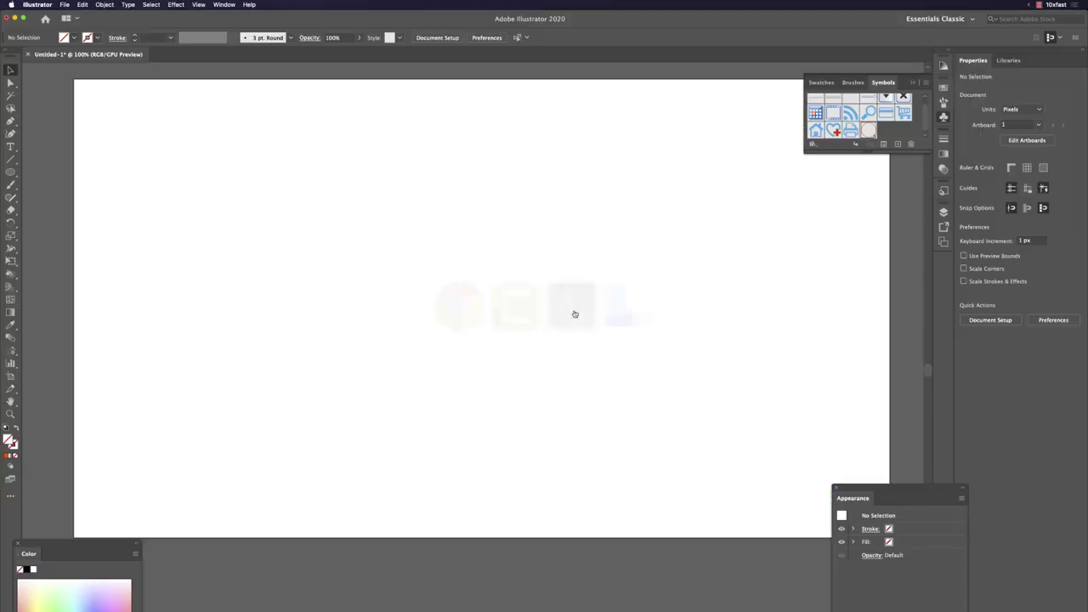
Step: Draw a circle about 414 px in diameter and move it to the upper middle of the artboard
scroll(450, 314, up, 1)
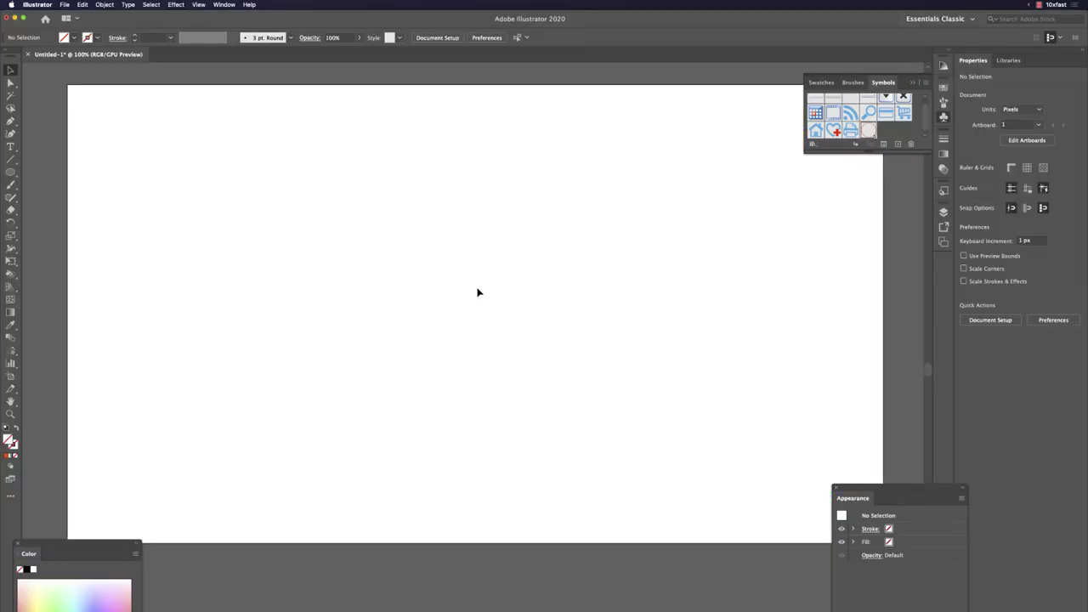
key(l)
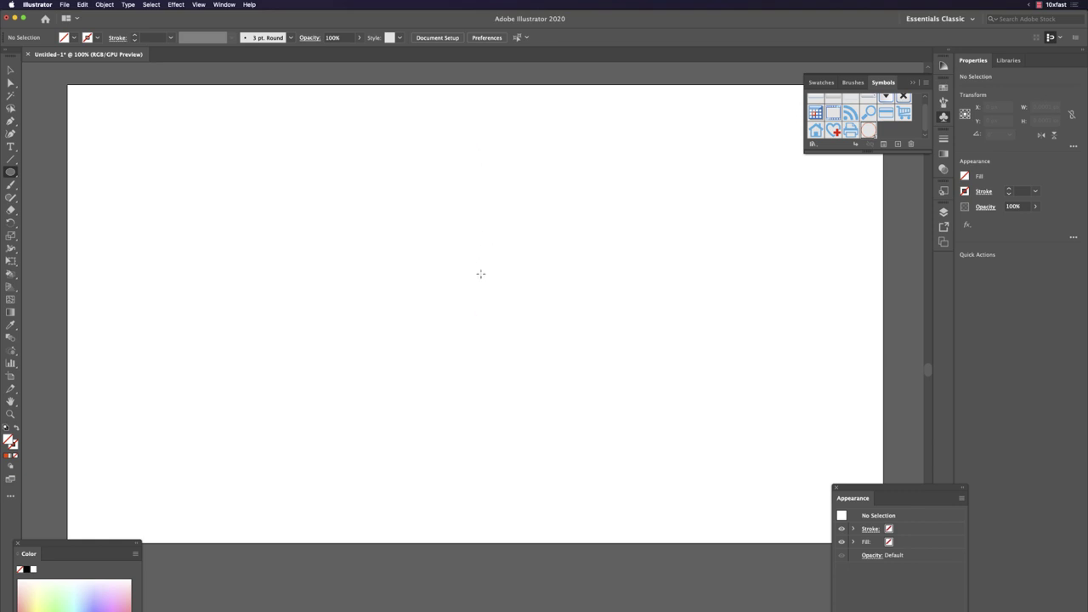
mouse_move(464, 262)
mouse_down()
mouse_move(549, 347)
mouse_move(712, 440)
mouse_up()
key(v)
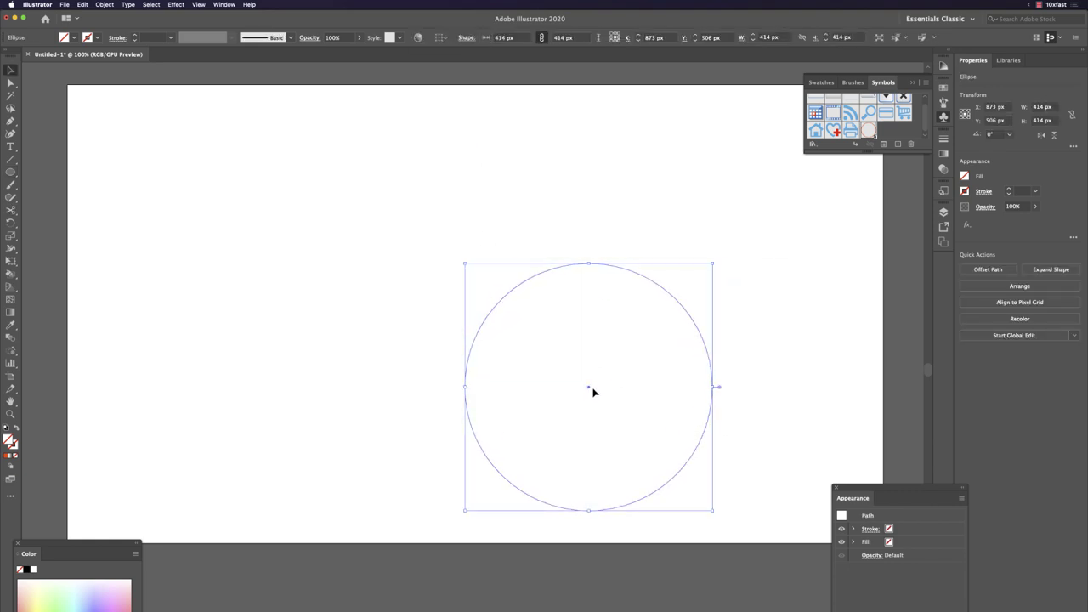
drag(590, 388, 481, 282)
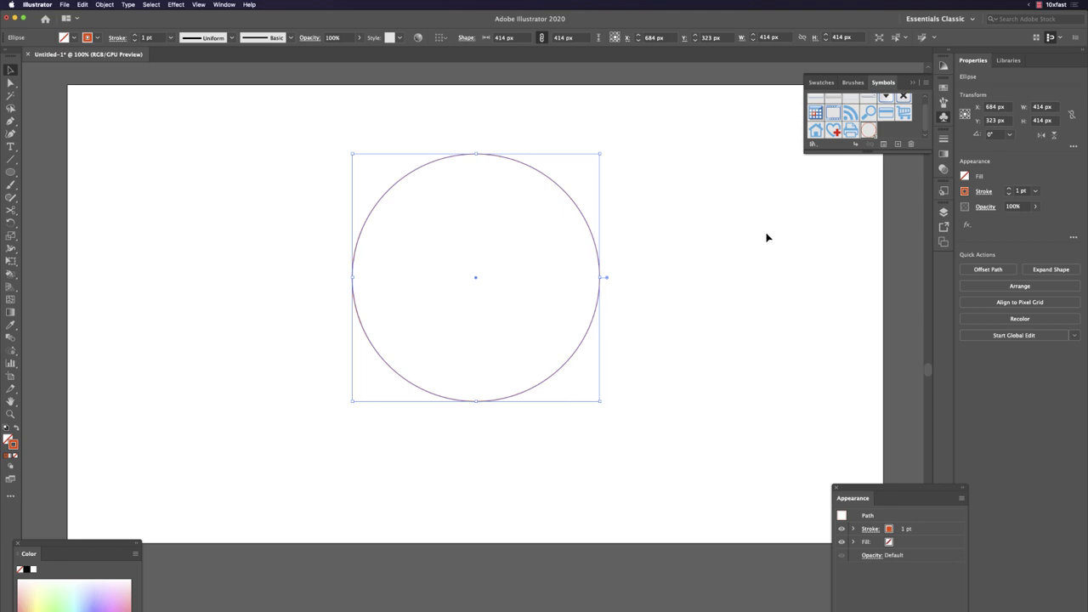
Step: Set the orange circle's stroke weight to 3 pt
drag(915, 490, 726, 151)
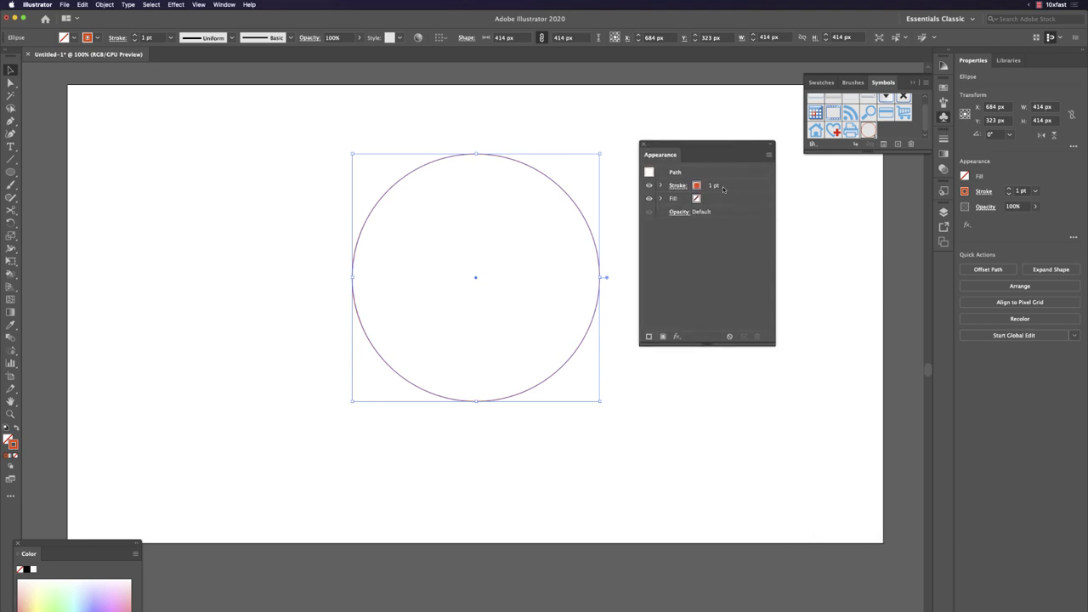
click(723, 188)
text(3)
key(Return)
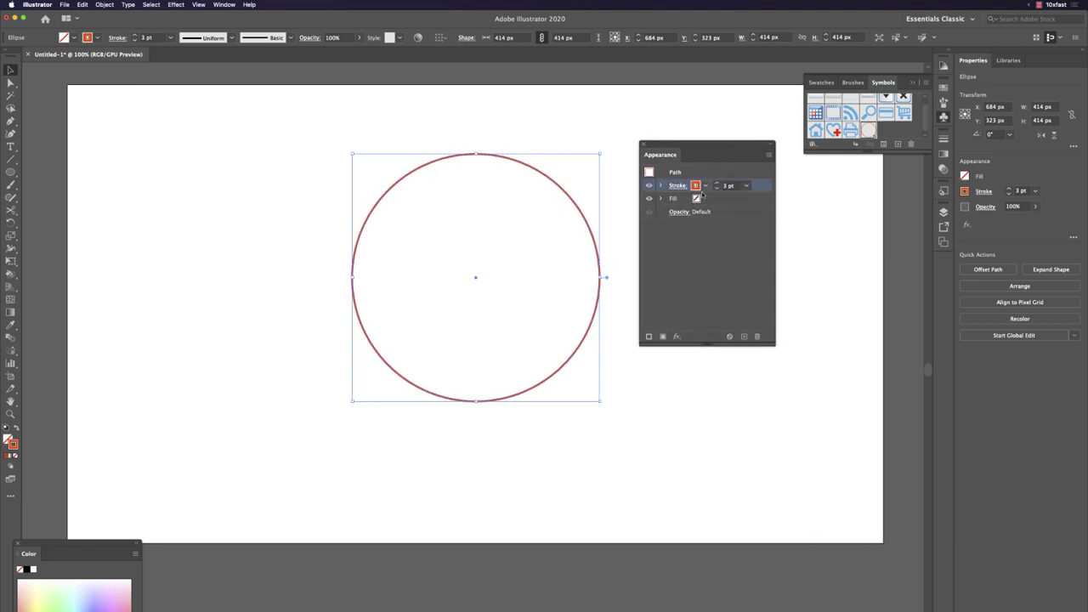
Step: Shrink the circle to about 28 px and place two such circles vertically aligned, one near the artboard's upper edge and one near its middle
click(607, 219)
drag(587, 225, 593, 245)
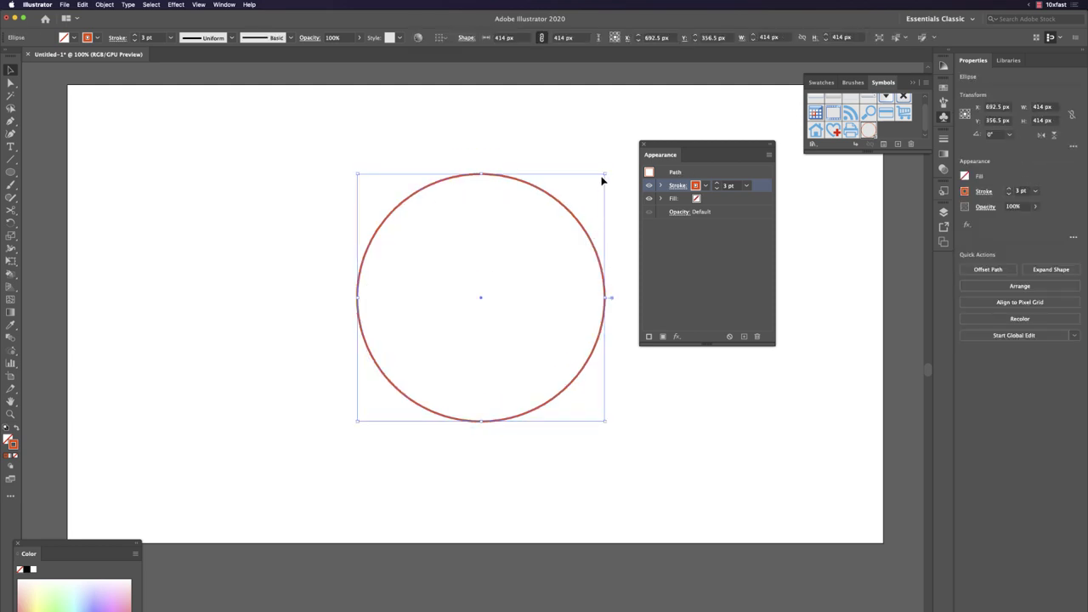
drag(604, 174, 489, 138)
click(365, 425)
click(484, 321)
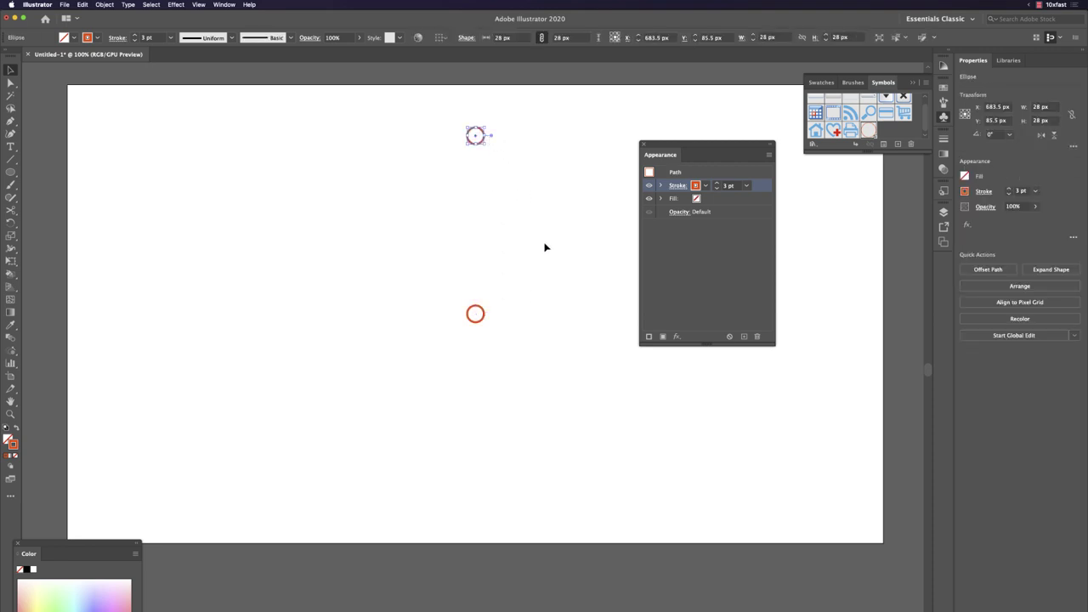
Step: Scale the upper small circle uniformly to 200% and deselect it
key(s)
key(Return)
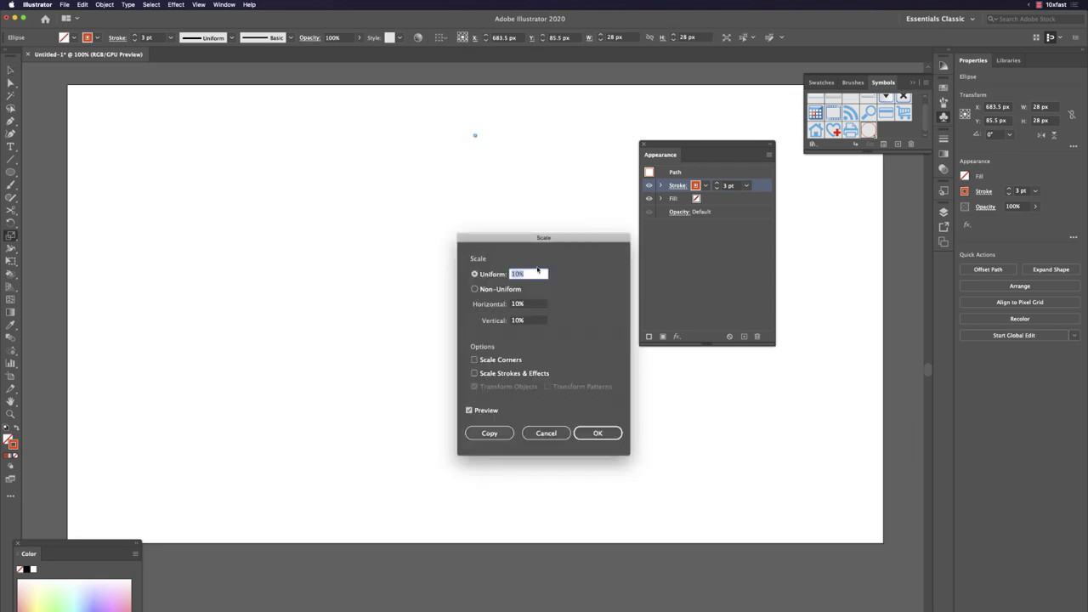
text(200)
key(Return)
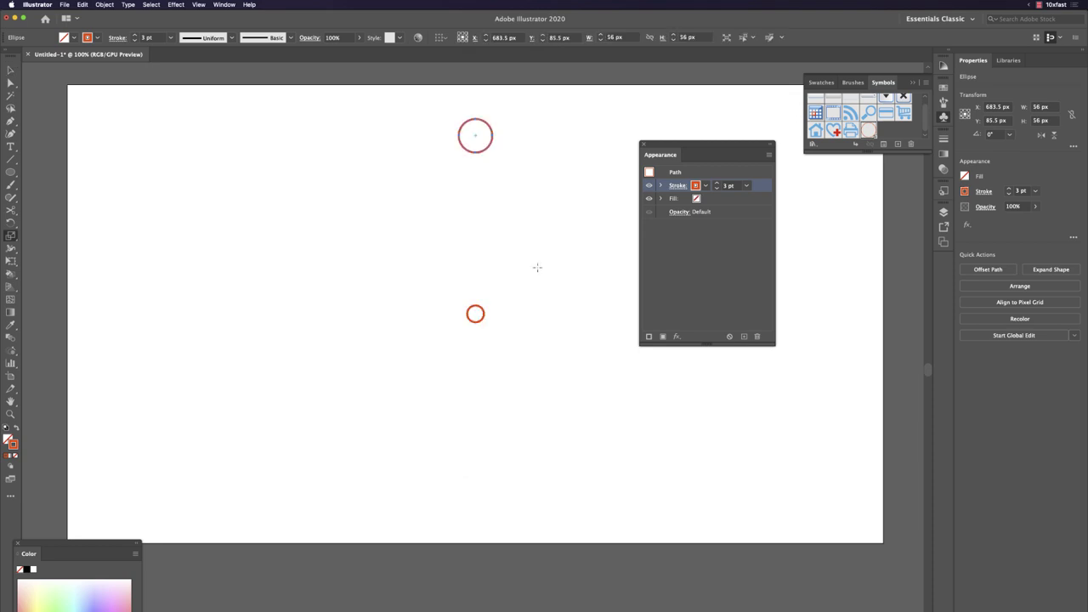
key(v)
click(451, 274)
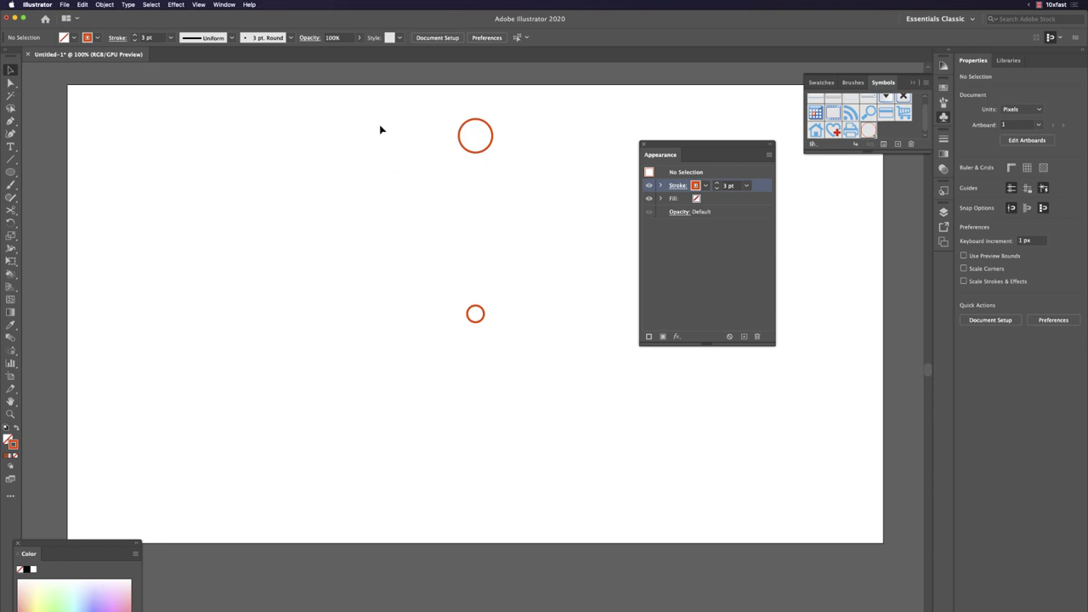
Step: Select both circles and make a blend between them
mouse_move(380, 129)
mouse_down()
mouse_move(569, 379)
mouse_move(391, 121)
mouse_up()
click(566, 362)
key(super+a)
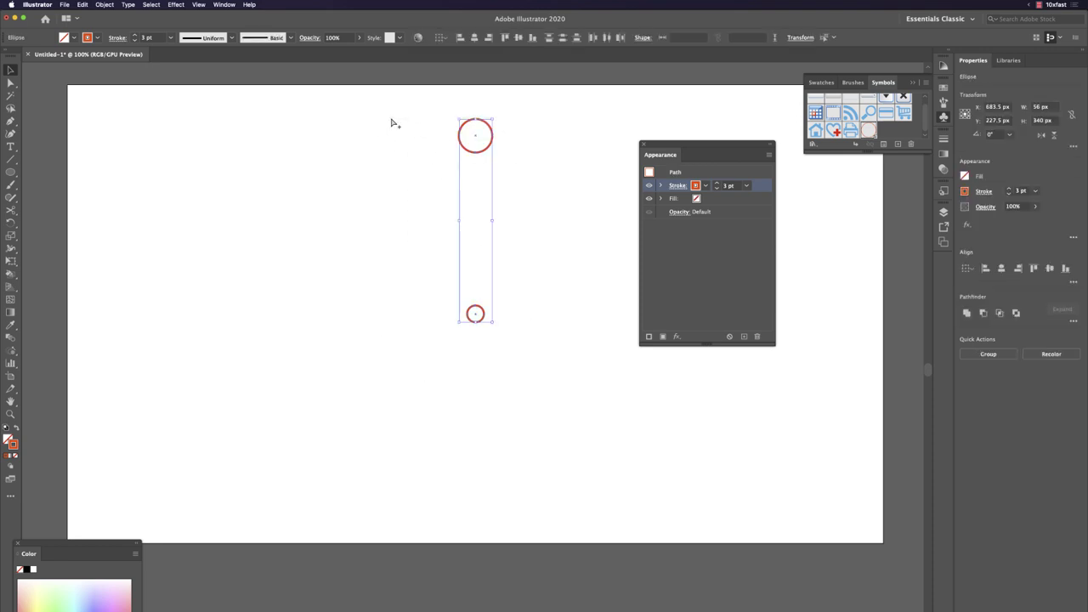
key(alt+super+b)
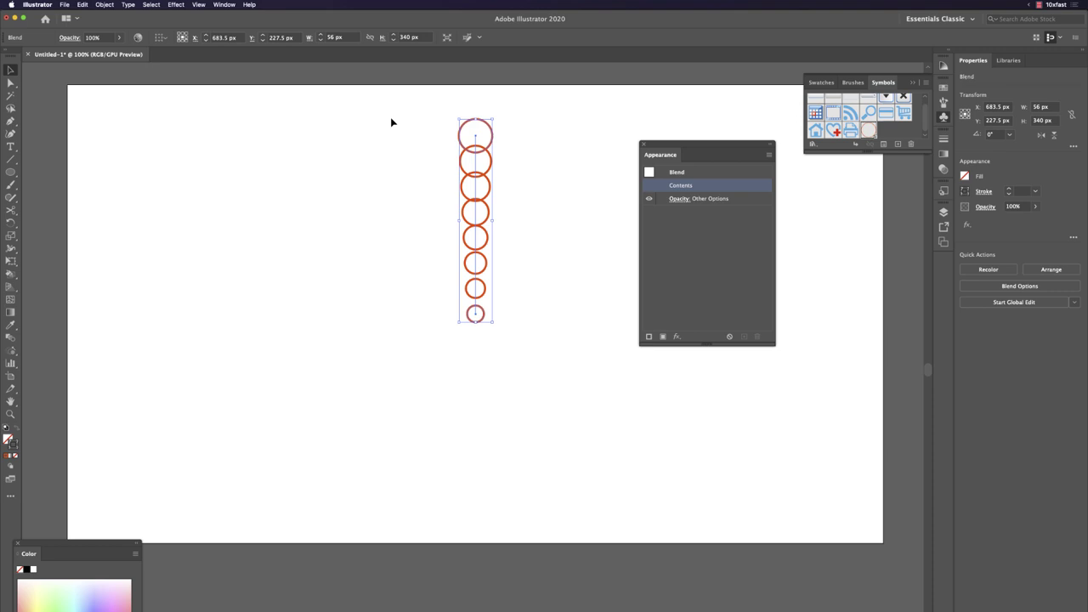
Step: Change the blend's spacing to Specified Distance at 58 px with the preview on, so that the circles no longer overlap
key(w)
key(Return)
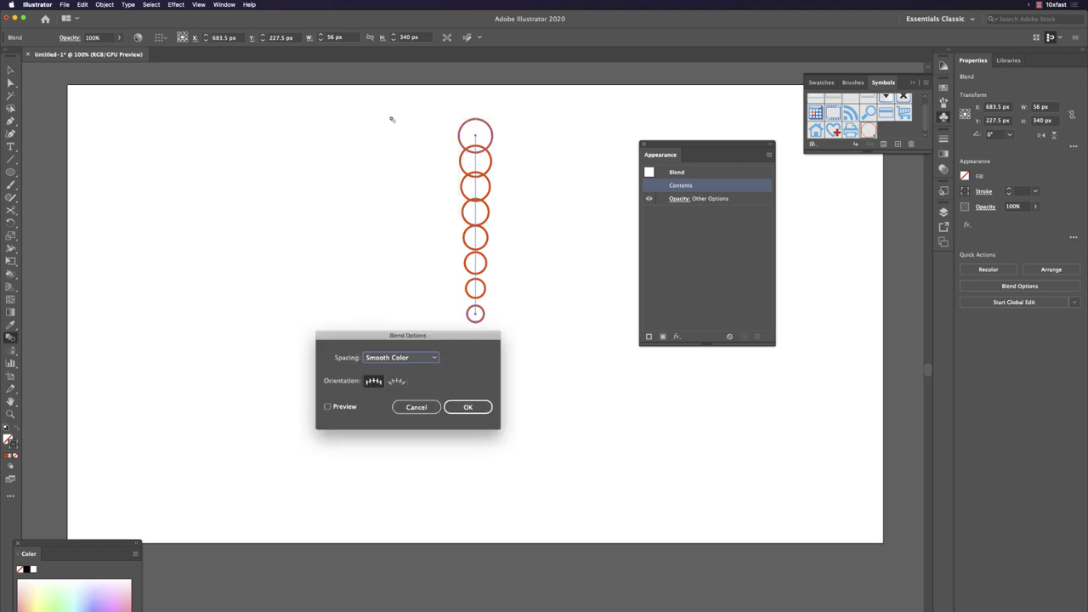
click(356, 404)
click(419, 358)
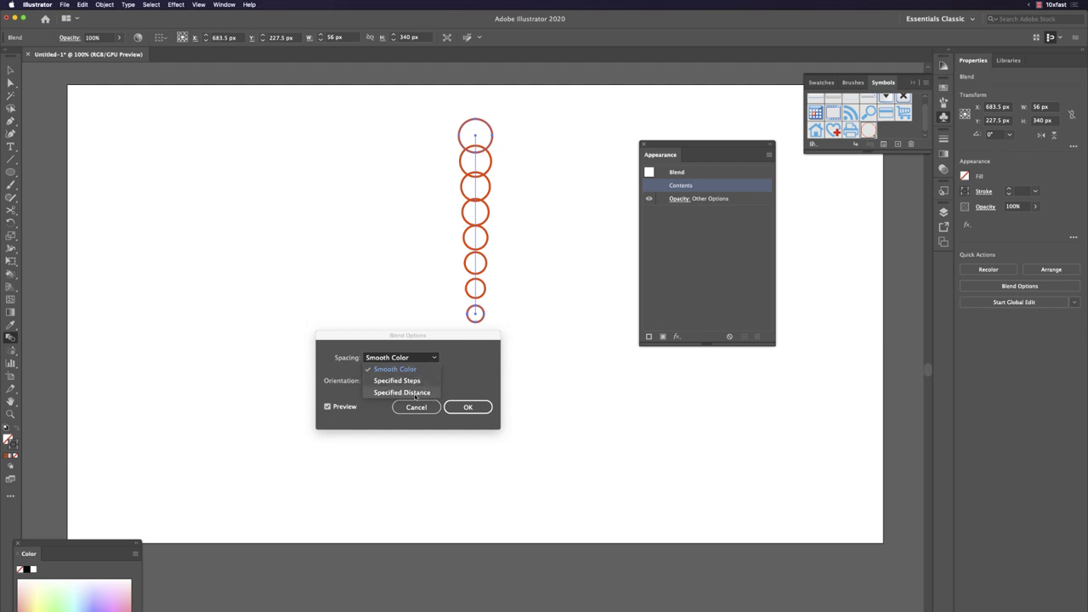
click(424, 393)
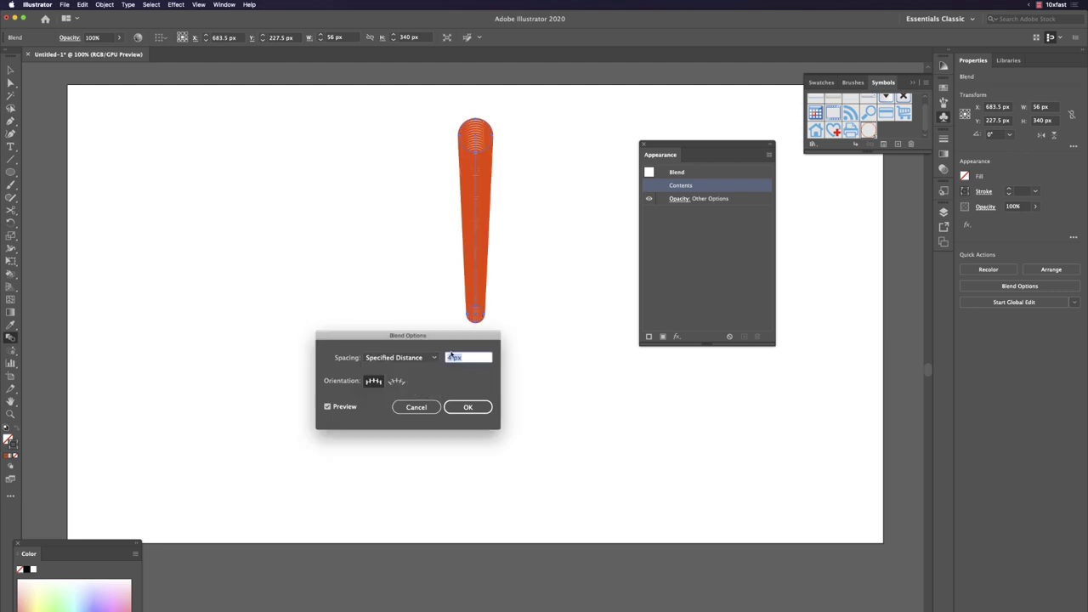
drag(457, 342, 329, 294)
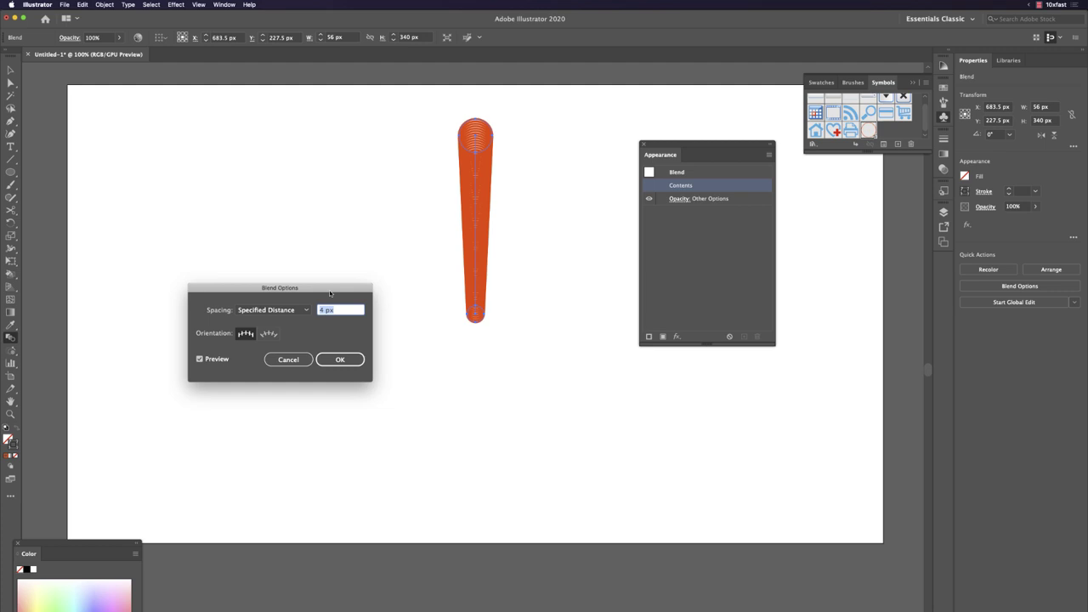
key(Up)
key(Up)
key(Up)
key(Up)
key(Up)
key(Up)
key(Up)
key(Up)
key(Up)
key(Up)
key(Up)
key(Up)
key(Up)
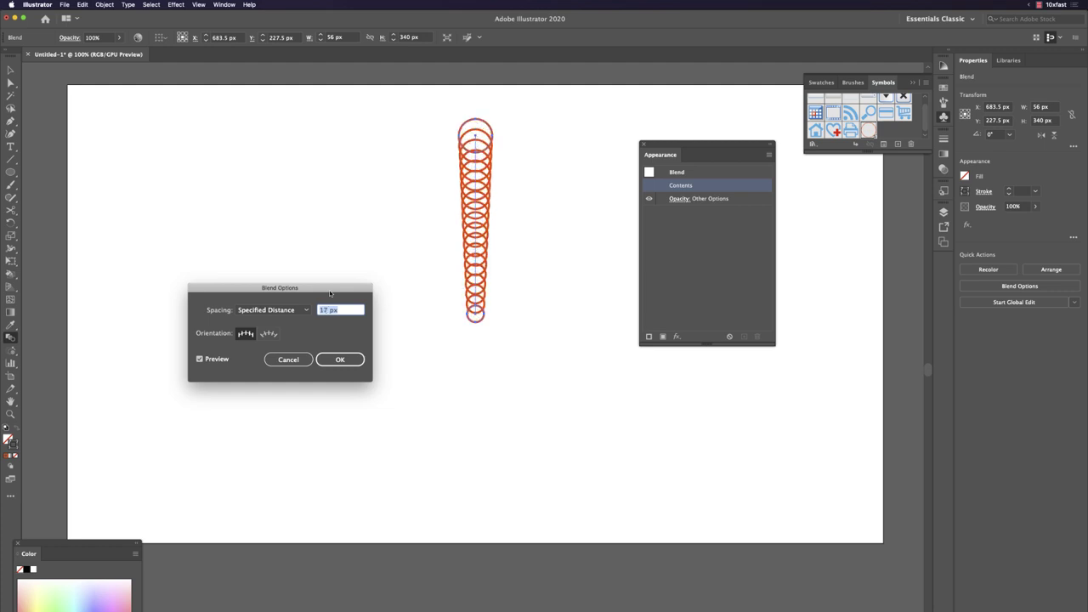
key(Up)
key(Up)
key(Up)
key(Up)
key(Up)
key(Up)
key(Up)
key(Up)
key(Up)
key(Up)
key(Up)
key(Up)
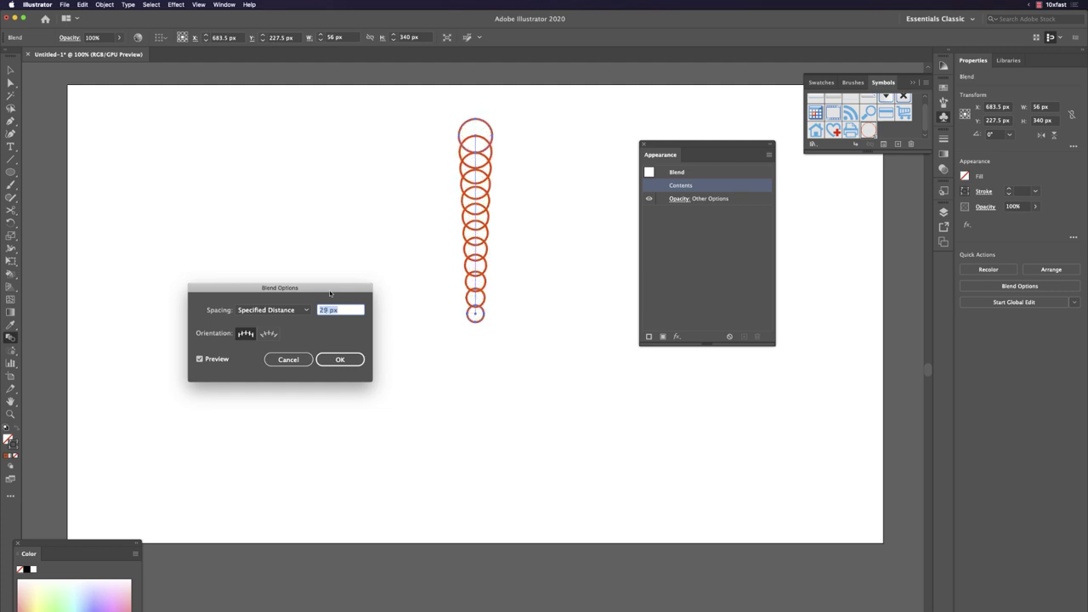
key(Up)
key(Up)
key(Up)
key(Up)
key(Up)
key(Up)
key(Up)
key(Up)
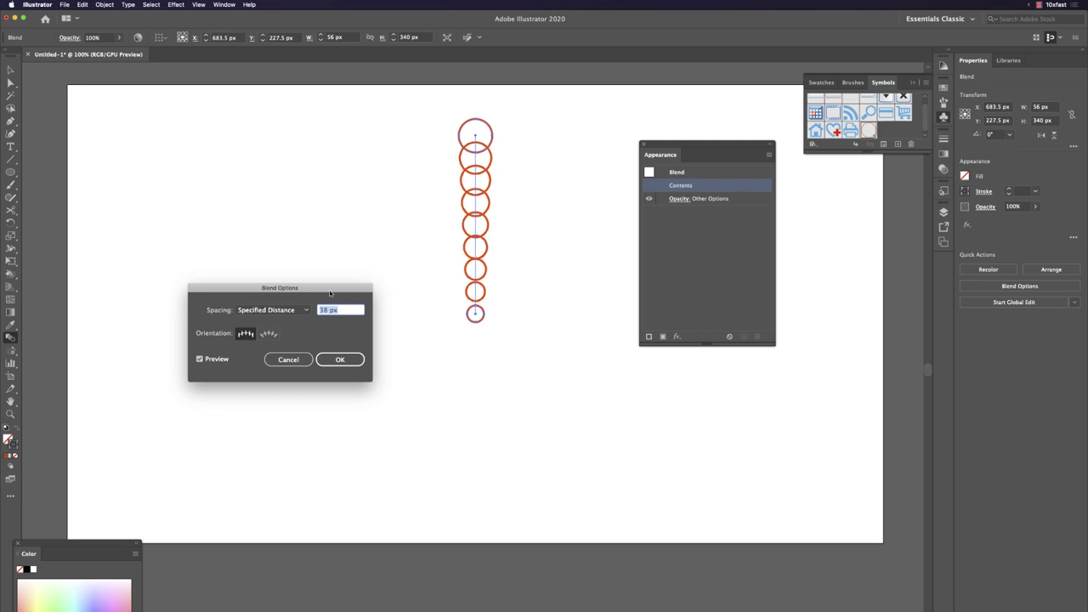
key(Up)
key(Up)
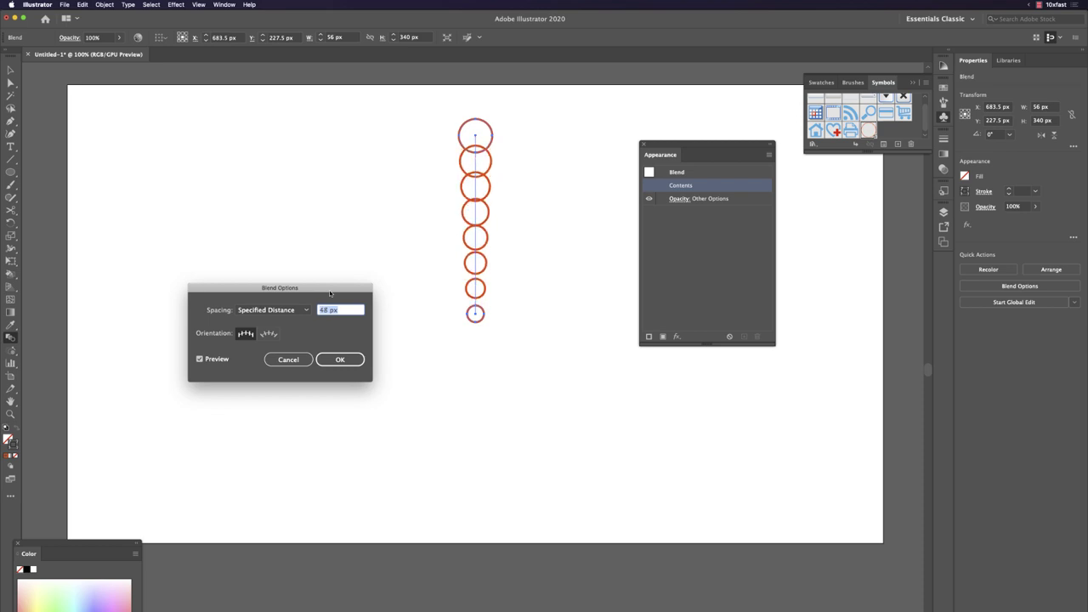
key(Up)
key(Up)
key(Up)
key(Up)
key(Up)
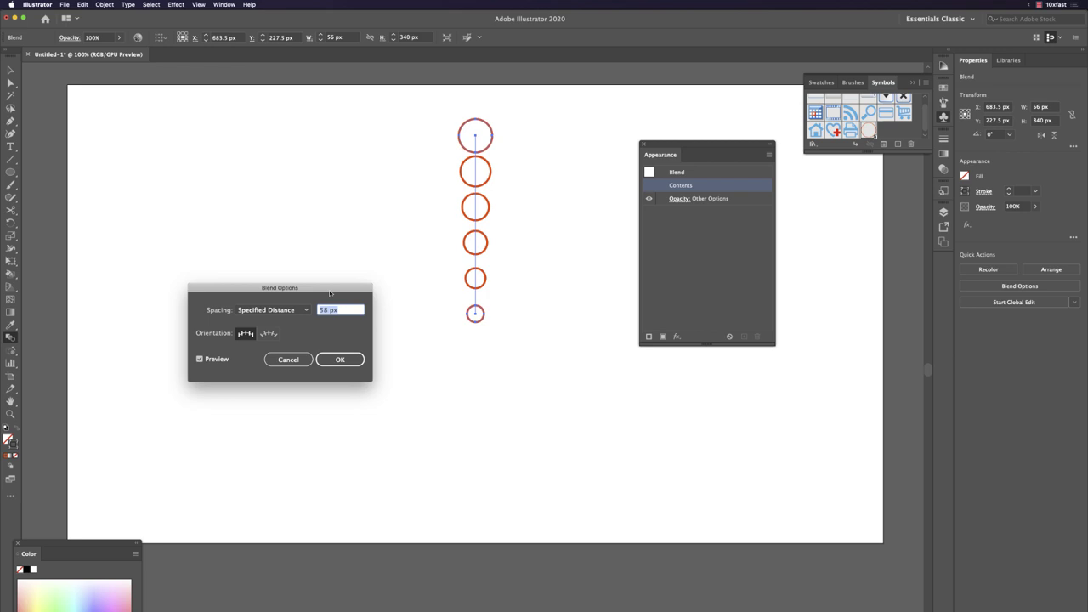
key(Return)
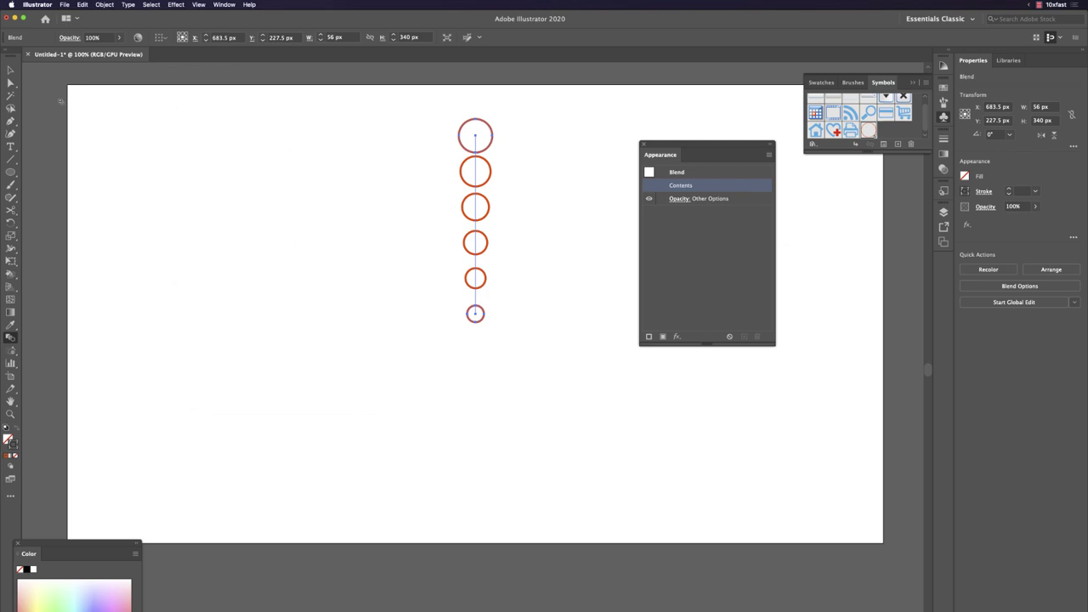
Step: Select the blended column of circles and rotate a copy about 12° clockwise around the centre of the smallest circle
click(11, 73)
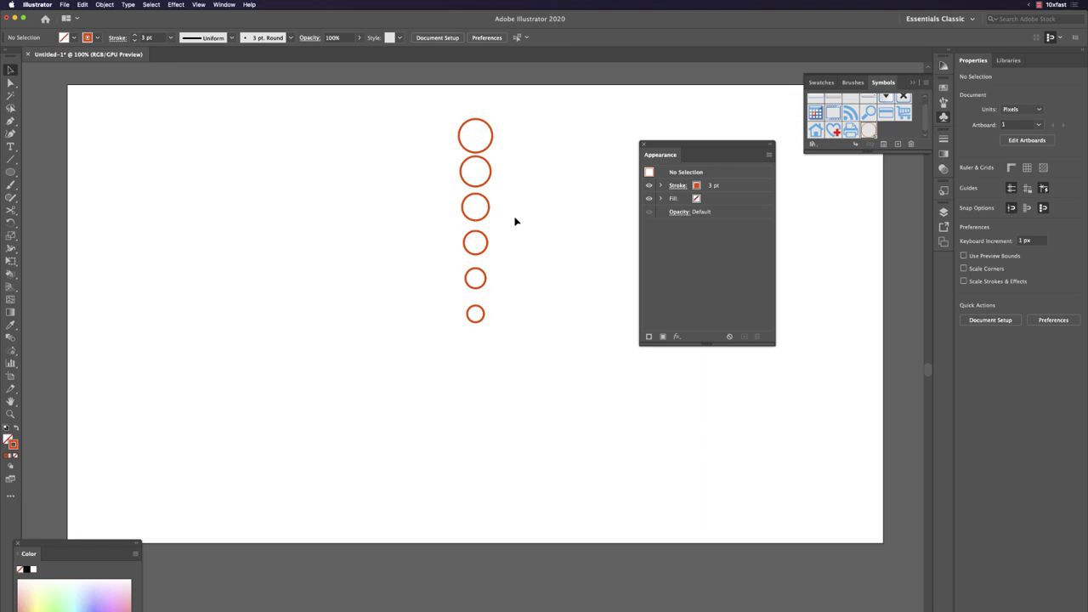
click(478, 174)
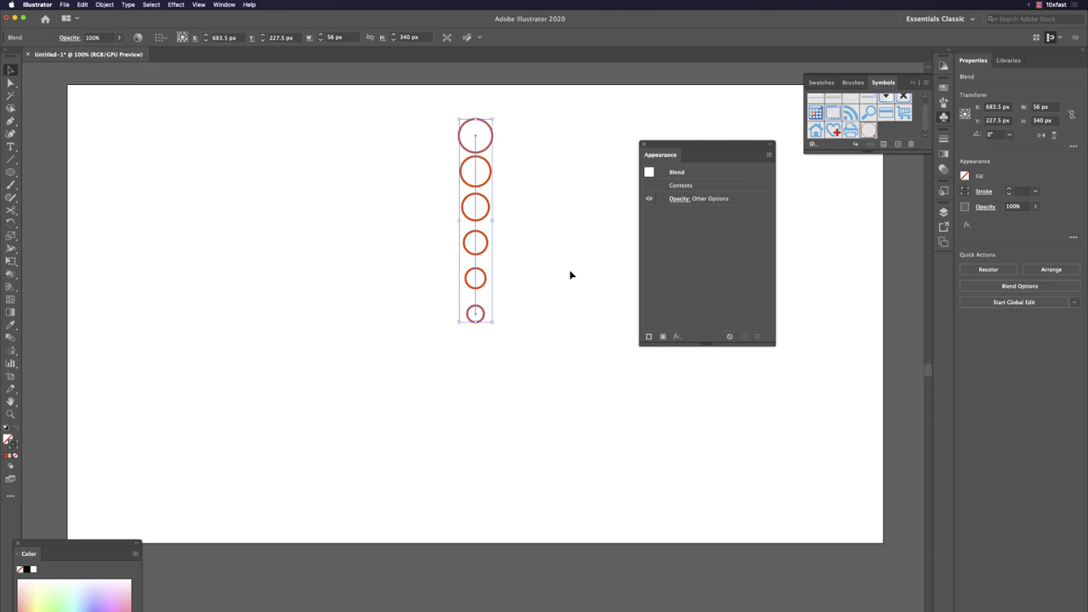
key(r)
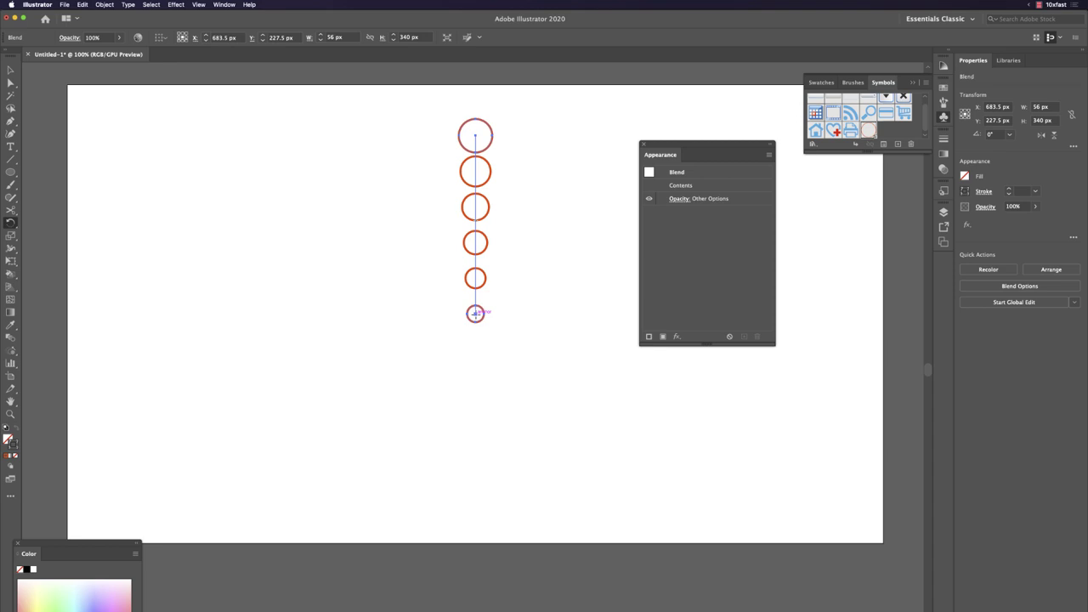
click(475, 314)
drag(556, 221, 565, 217)
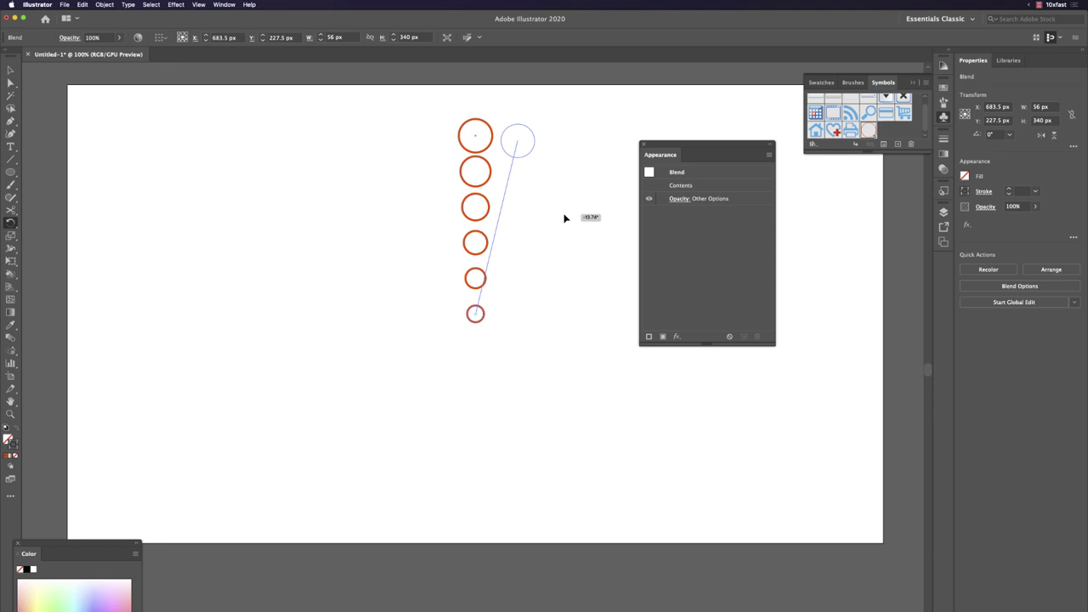
drag(564, 218, 558, 214)
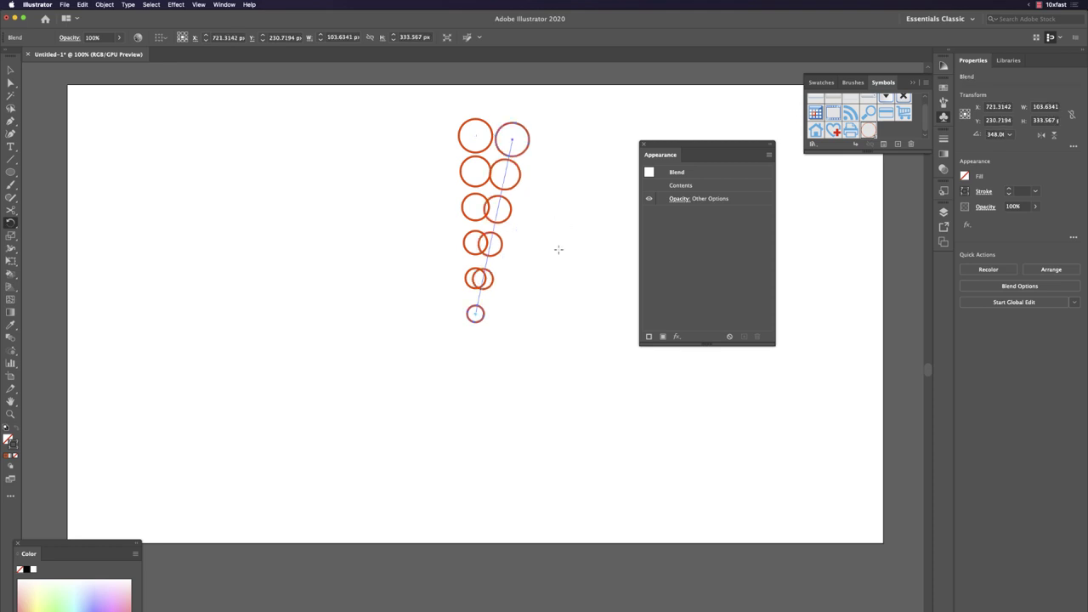
Step: Repeat the rotated copy around the full circle and move the Appearance panel clear of the pattern
key(super)
key(super+d)
key(super+d)
key(super+d)
key(super+d)
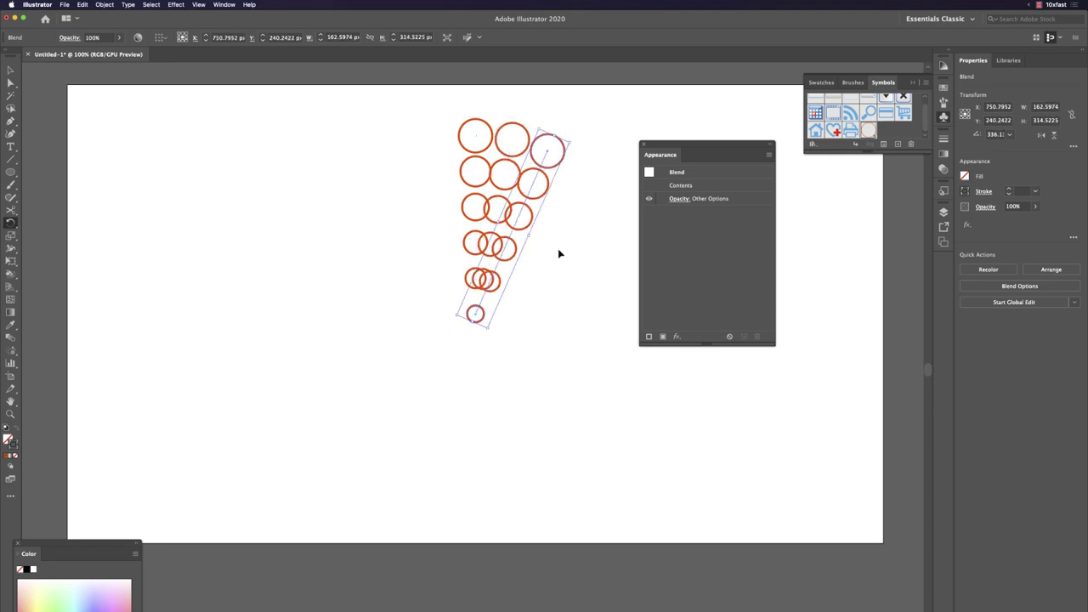
key(super+d)
key(super+d)
key(super+d)
key(super+d)
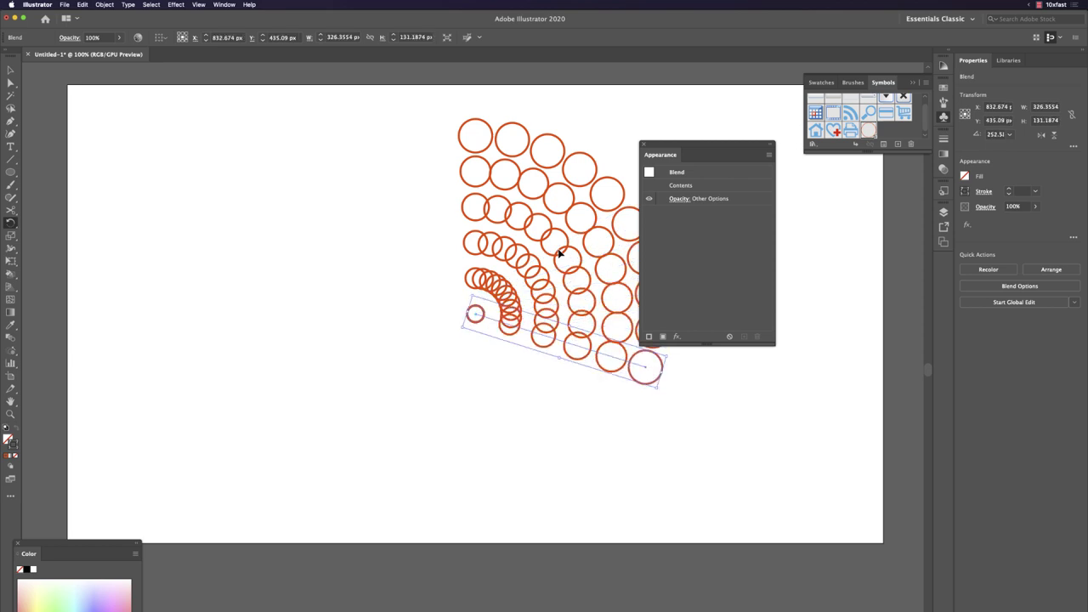
key(super+d)
key(super+d)
key(super+d)
key(super+d)
key(super+d)
key(super+d)
key(super+d)
key(super+d)
key(super+d)
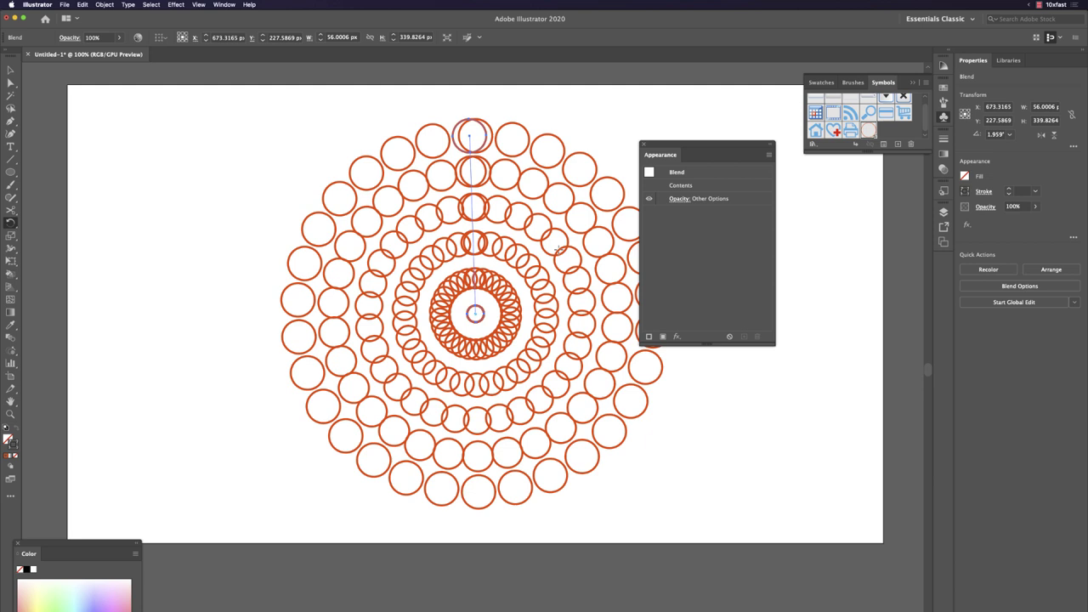
drag(688, 144, 830, 213)
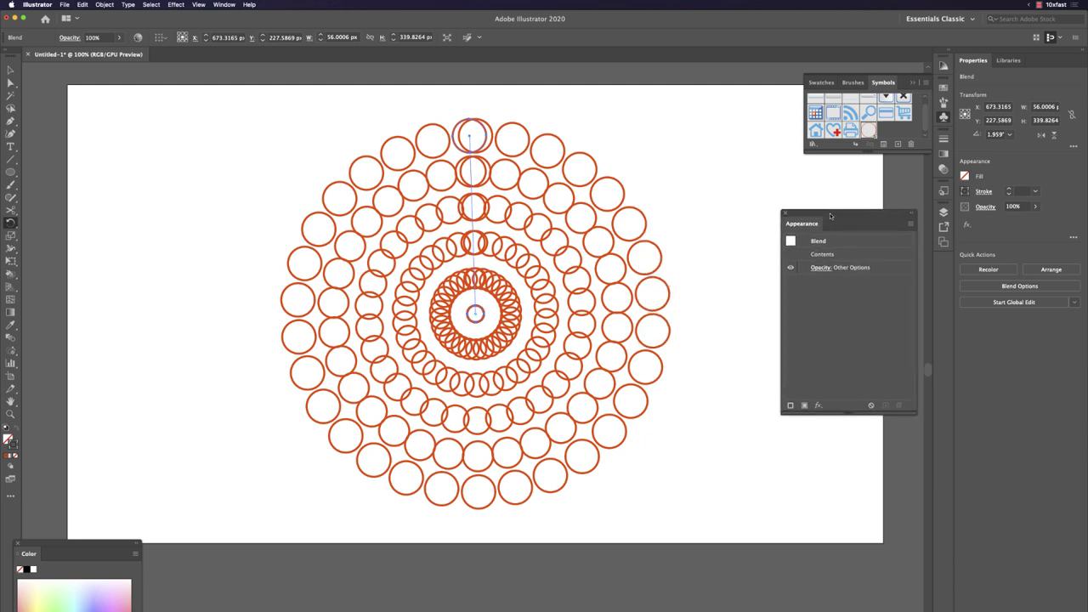
Step: Undo all the rotated copies back to the single vertical blend and move the Appearance panel closer to it
key(super+z)
key(super+z)
key(super+z)
key(super+z)
key(super+z)
key(super+z)
key(super+z)
key(super+z)
key(super+z)
key(super+z)
key(super+z)
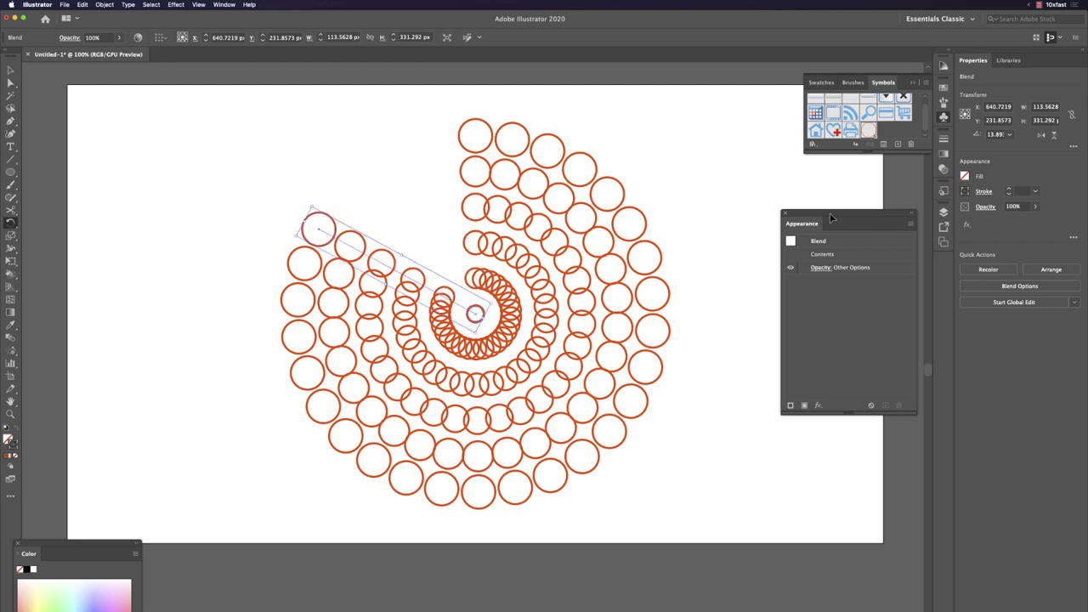
key(super+z)
key(super+z)
key(super+z)
key(super+z)
key(super+z)
key(super+z)
key(super+z)
key(super+z)
key(super+z)
key(super+z)
key(super+z)
key(super+z)
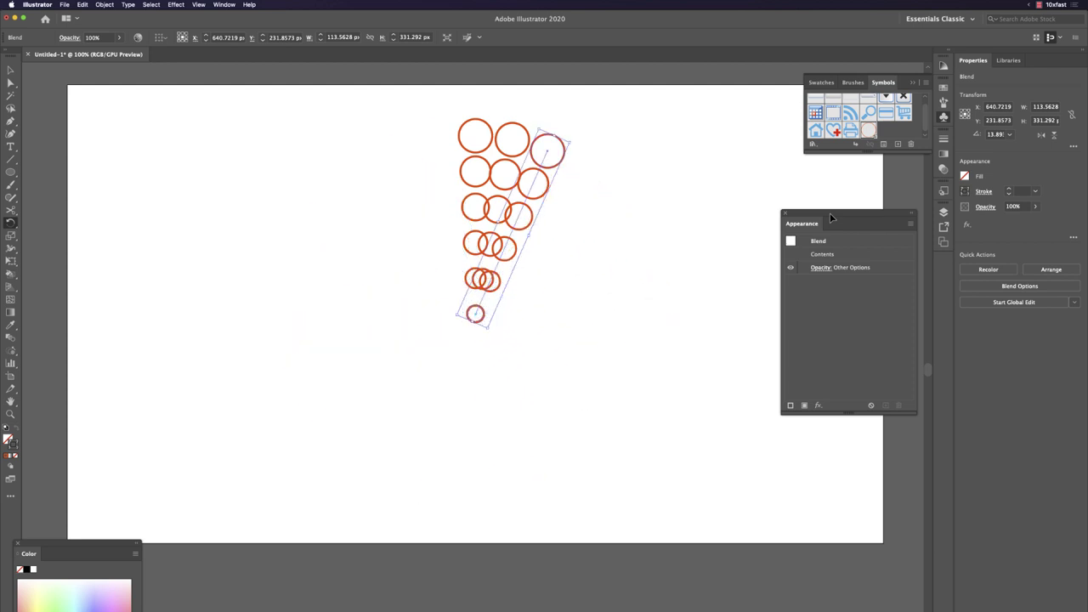
key(super+z)
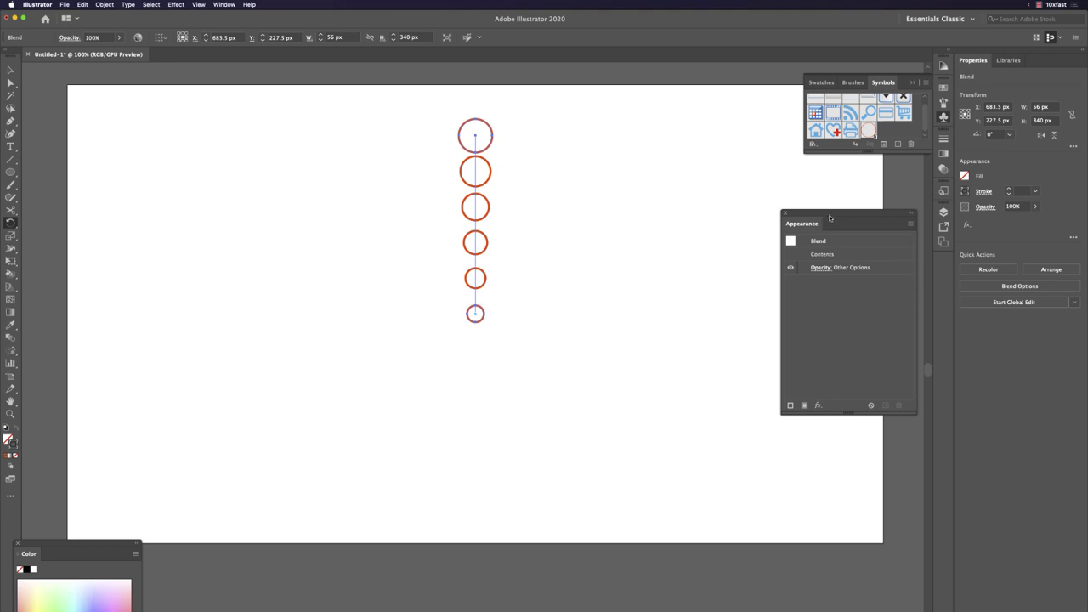
drag(830, 214, 642, 130)
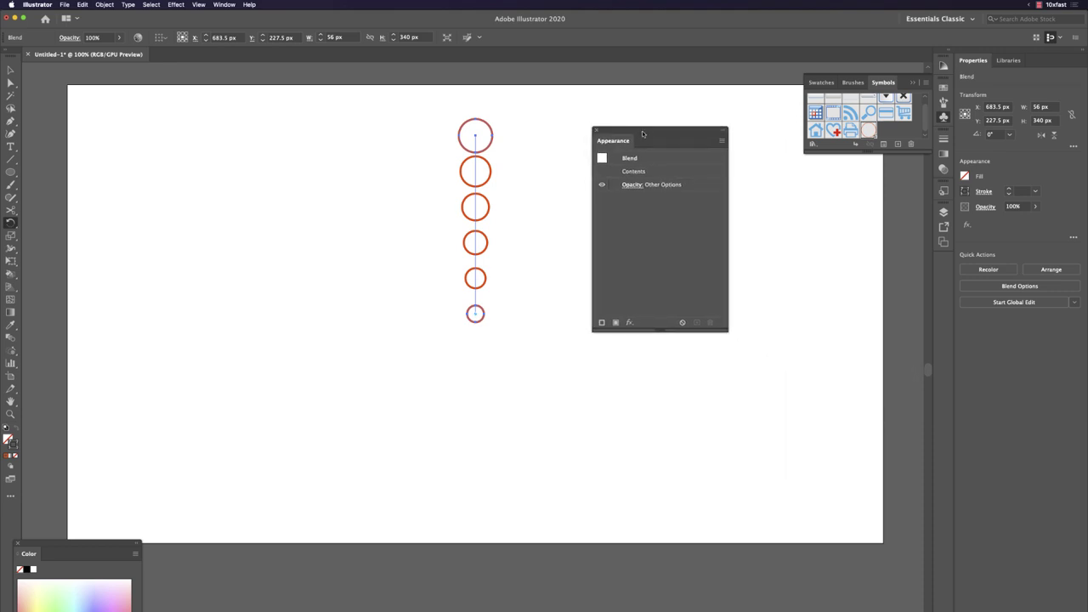
Step: Add a Transform effect to the circle blend, rotating it by 360/24 degrees about its bottom-centre reference point
click(629, 324)
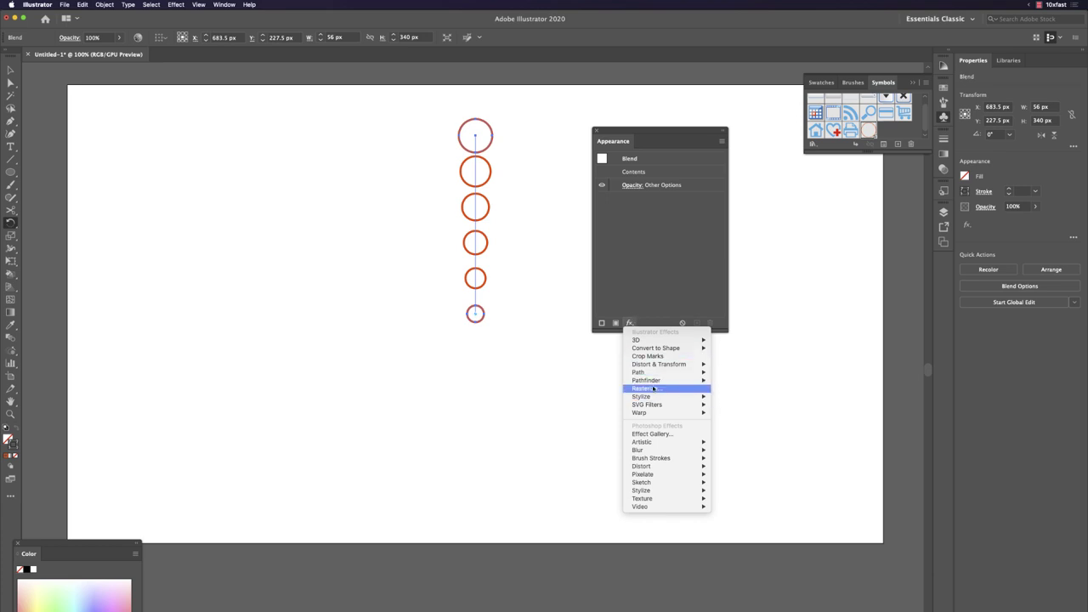
mouse_move(672, 365)
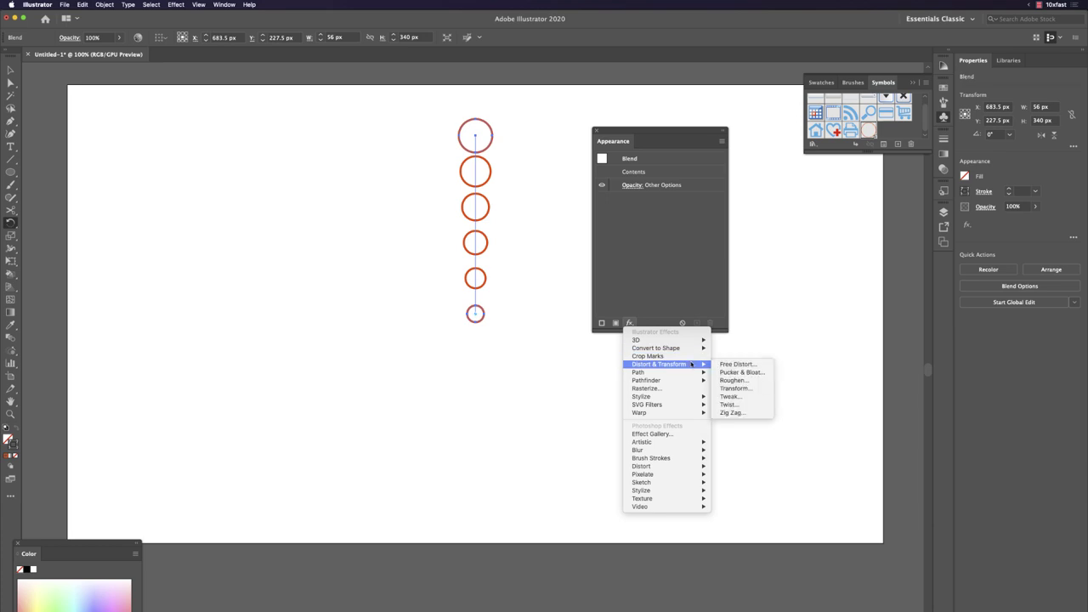
click(736, 388)
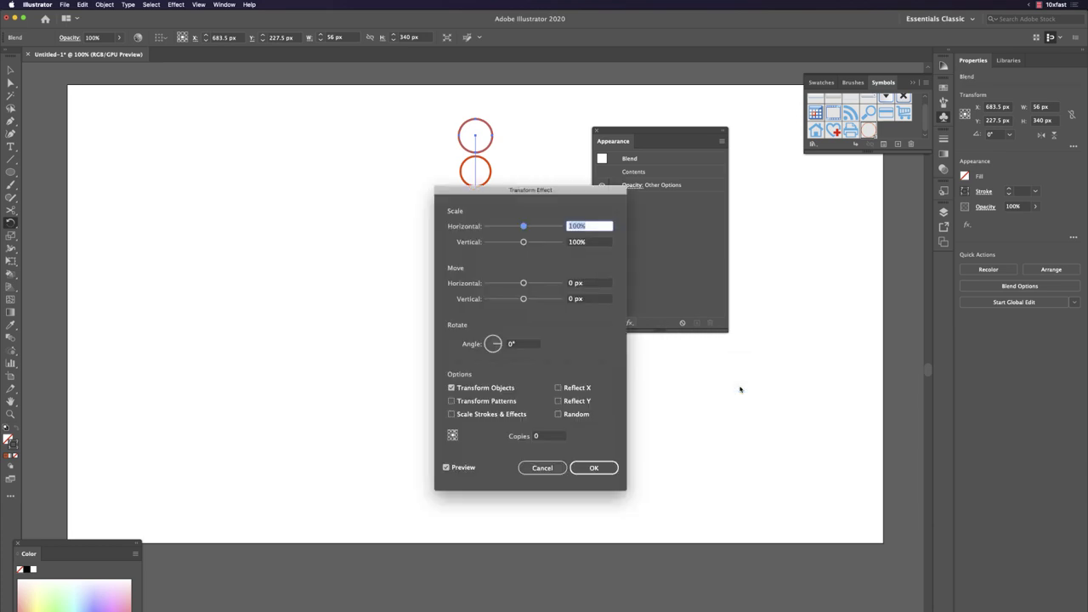
drag(539, 192, 633, 109)
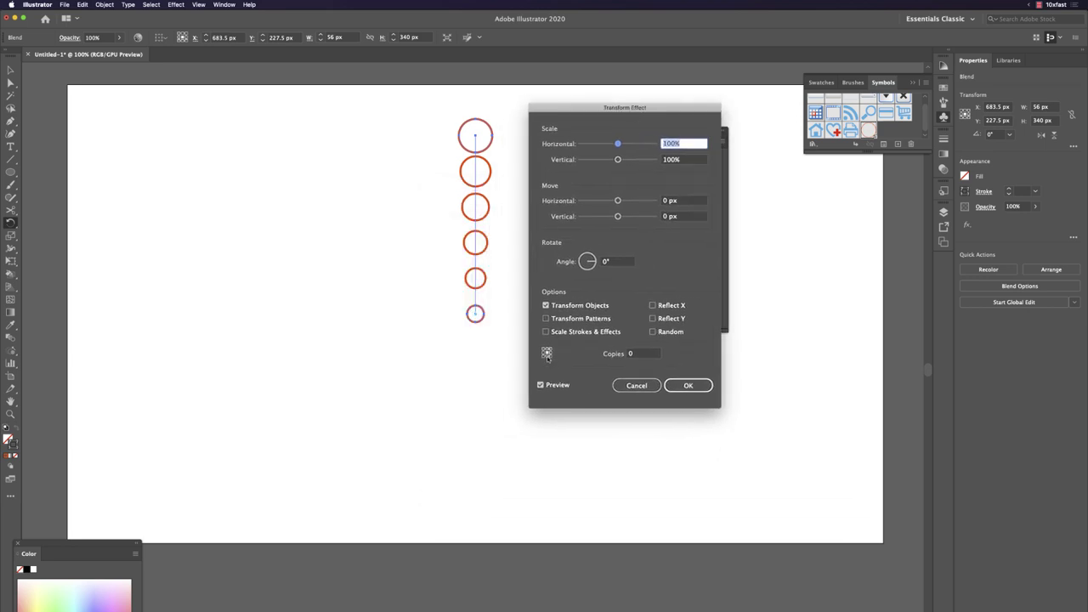
click(616, 262)
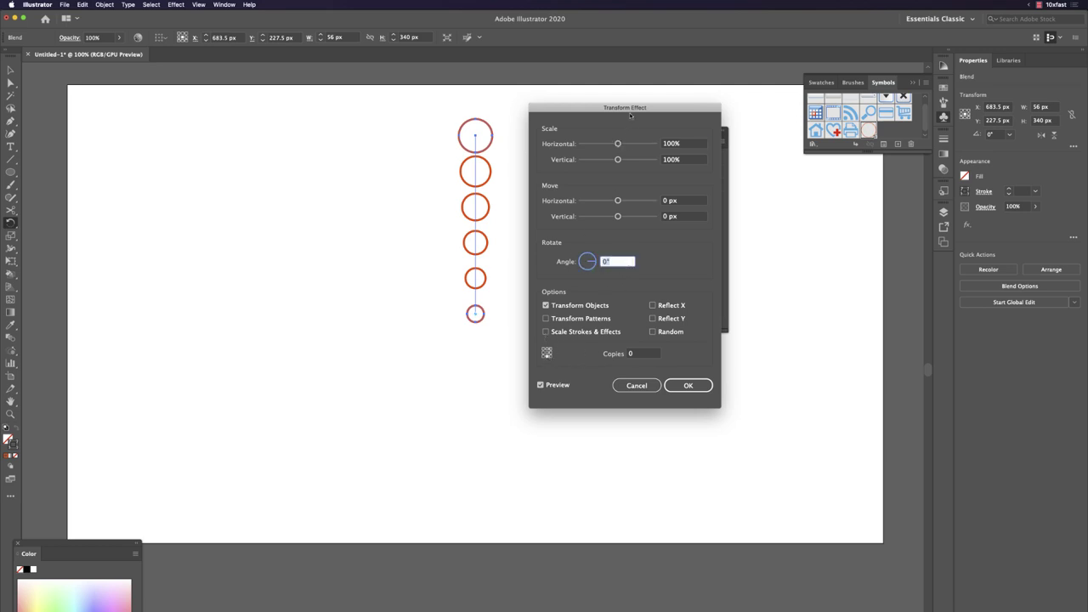
drag(695, 103, 330, 146)
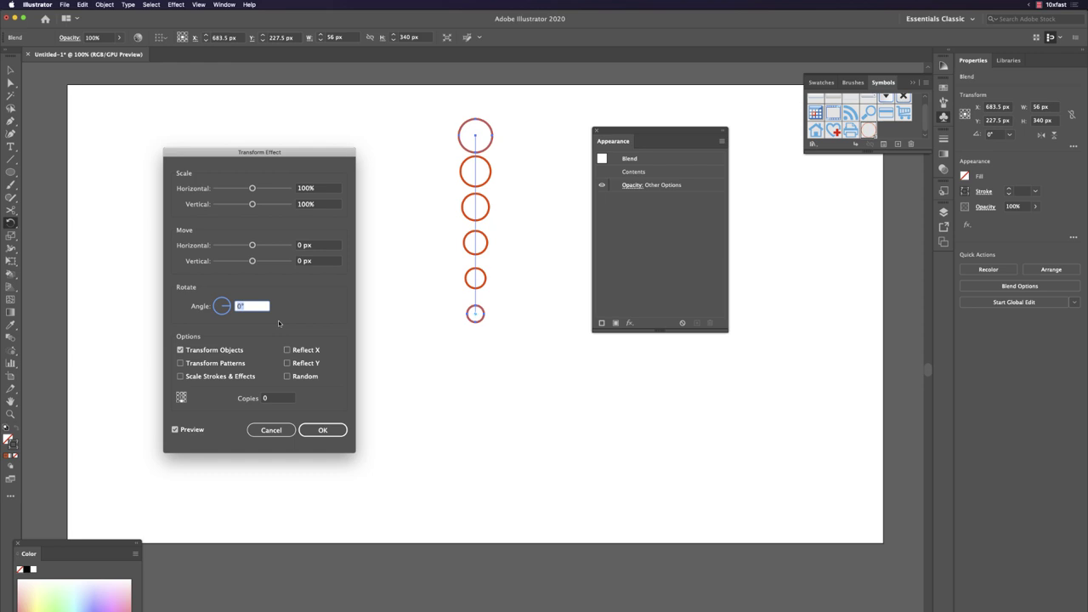
text(360)
text(/24)
key(Tab)
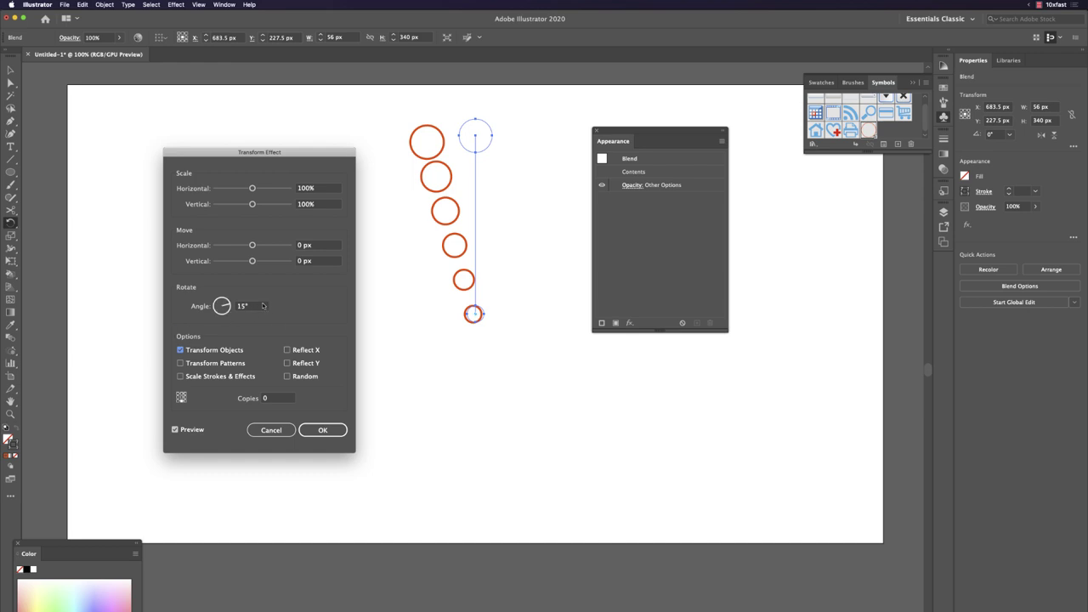
Step: Set the Transform effect to make 24 copies of the blend
click(274, 400)
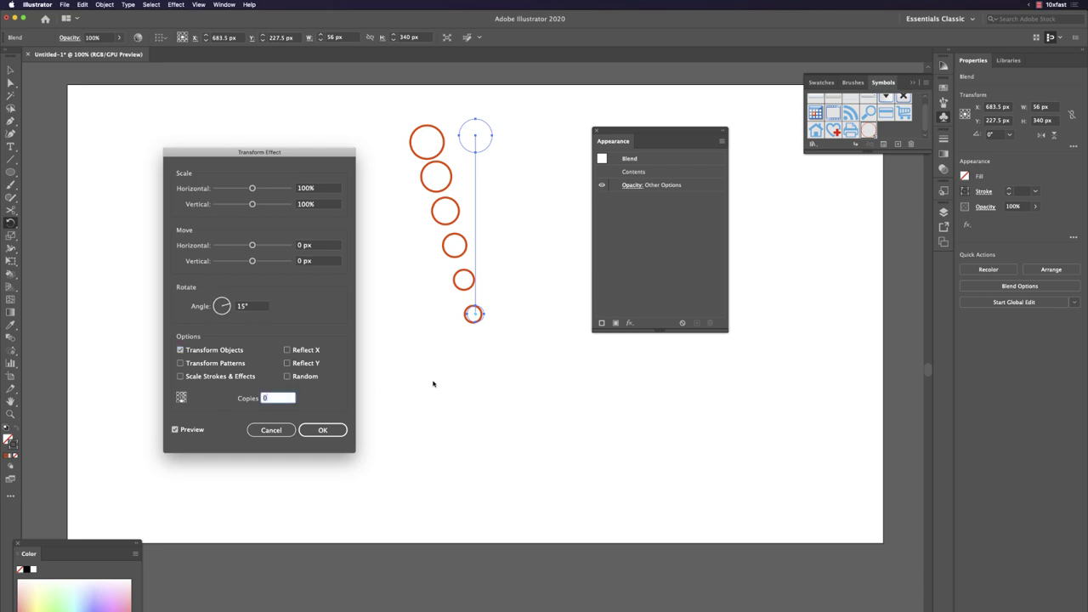
text(24)
key(Tab)
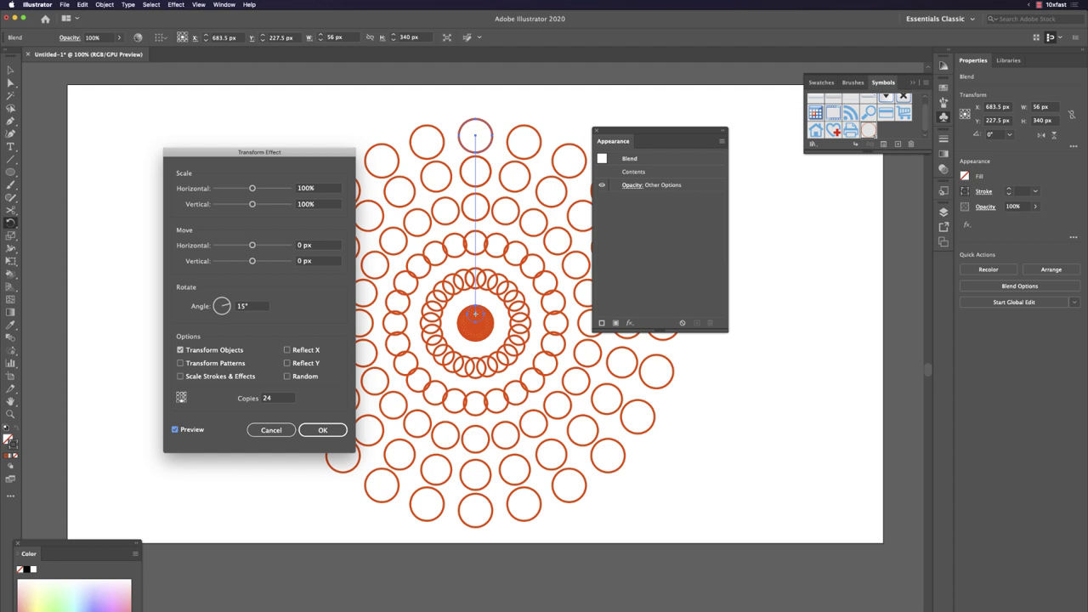
click(277, 400)
Step: Adjust the Transform effect's horizontal move to -14 px and apply the effect
mouse_move(252, 245)
mouse_down()
mouse_move(262, 245)
mouse_move(226, 245)
mouse_move(246, 246)
mouse_up()
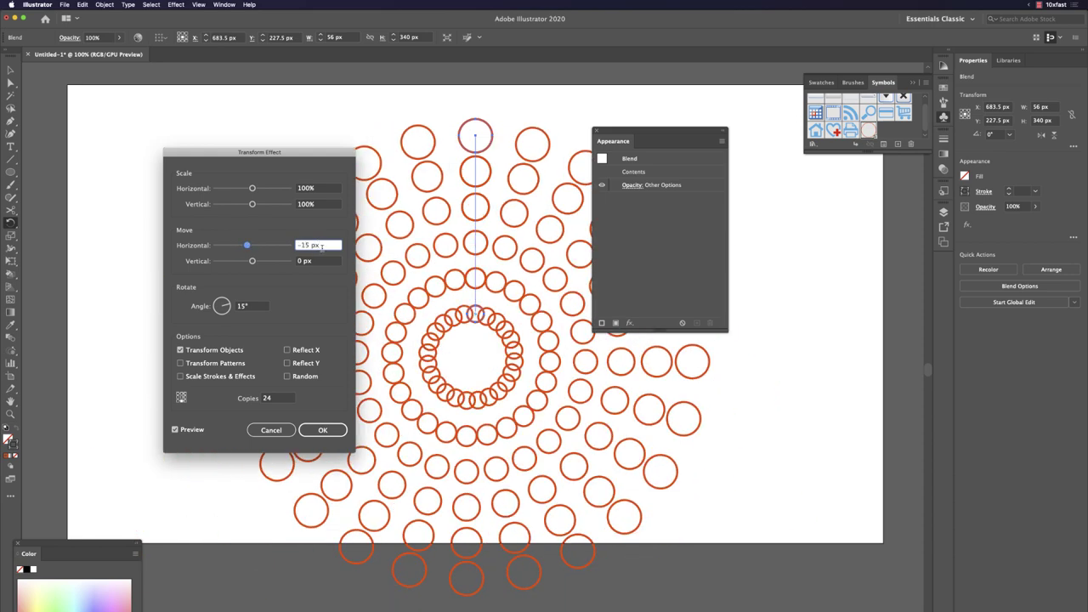
key(Up)
key(Up)
key(Up)
key(Up)
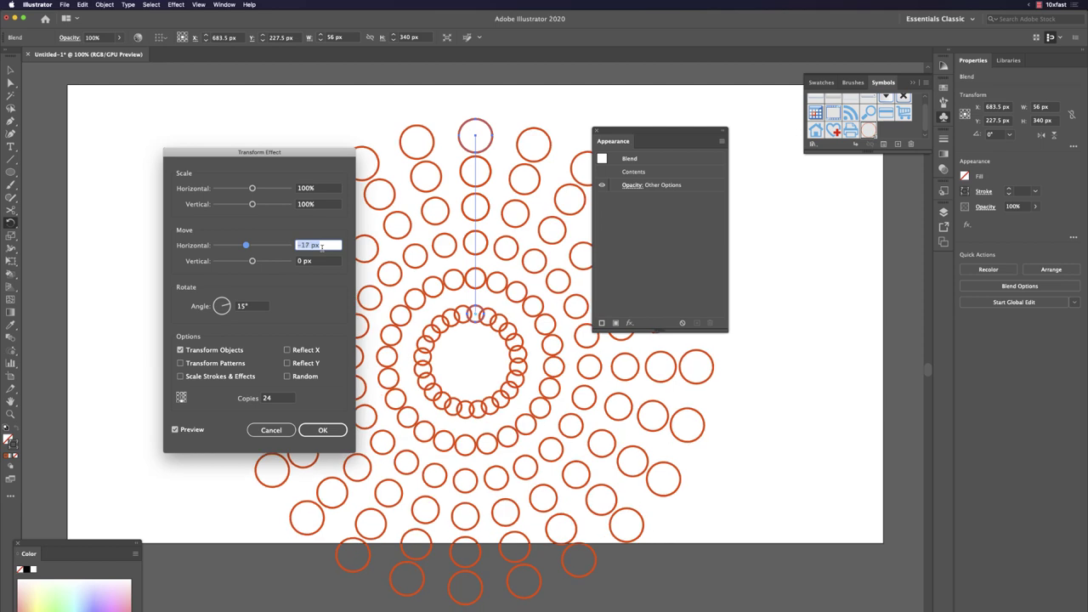
key(Up)
key(Up)
key(Up)
key(Up)
key(Up)
key(Up)
key(Up)
key(Up)
key(Up)
key(Up)
key(Up)
key(Up)
key(Up)
key(Up)
key(Up)
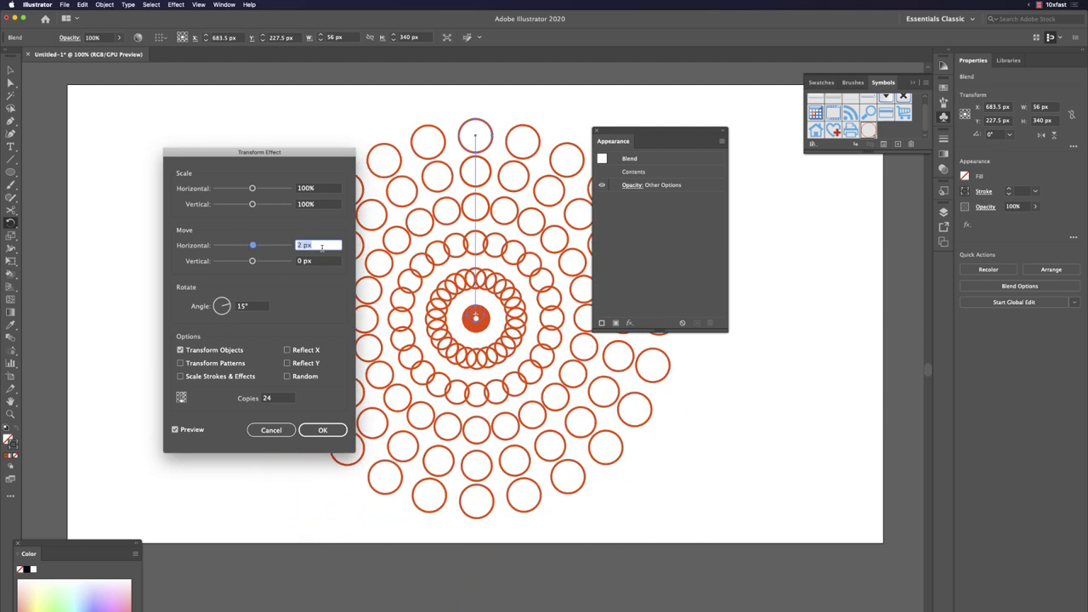
key(Down)
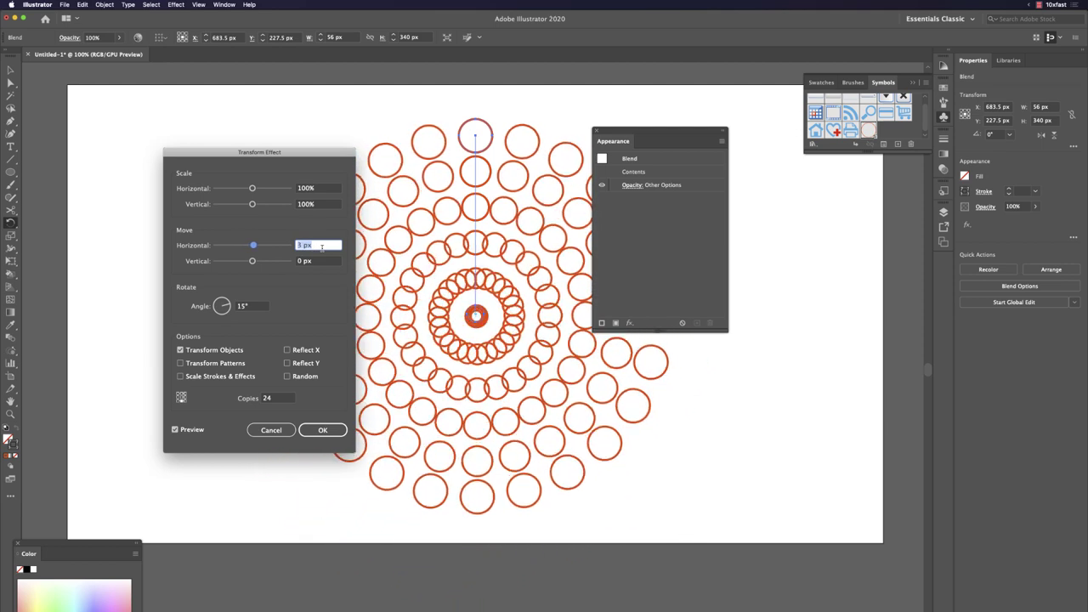
key(Up)
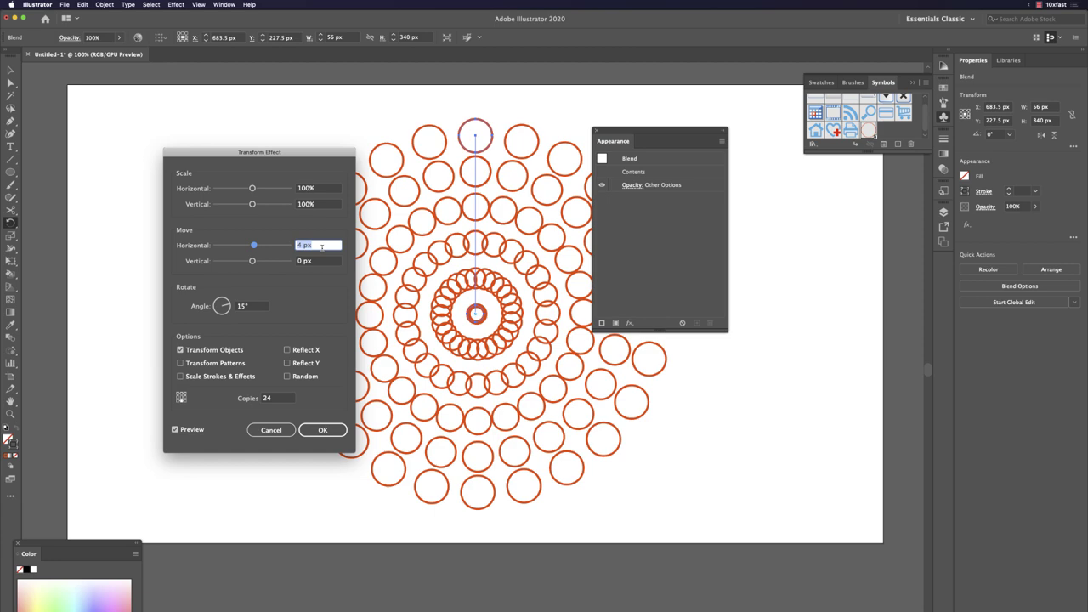
key(Down)
key(Down)
key(Down)
key(Down)
key(Down)
key(Down)
key(Down)
key(Down)
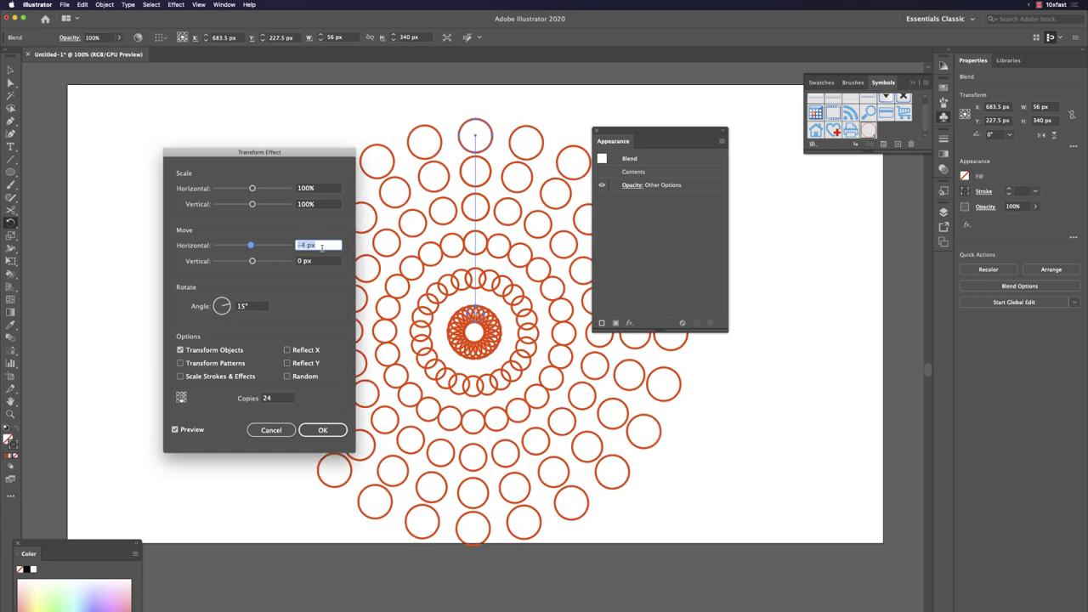
key(Down)
key(Down)
key(Down)
key(Down)
key(Down)
key(Down)
key(Down)
key(Down)
key(Down)
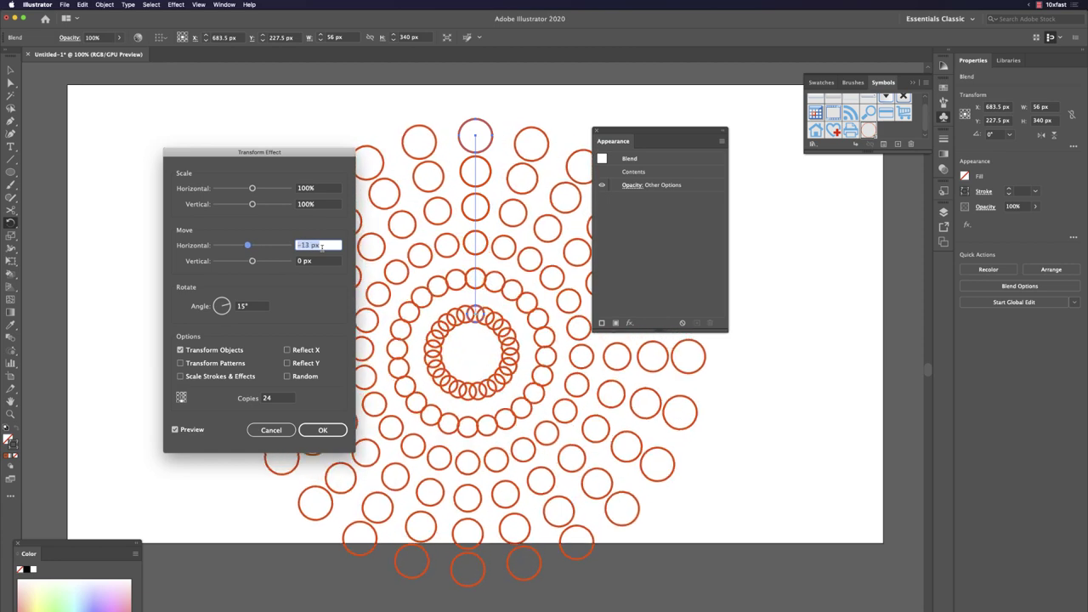
key(Down)
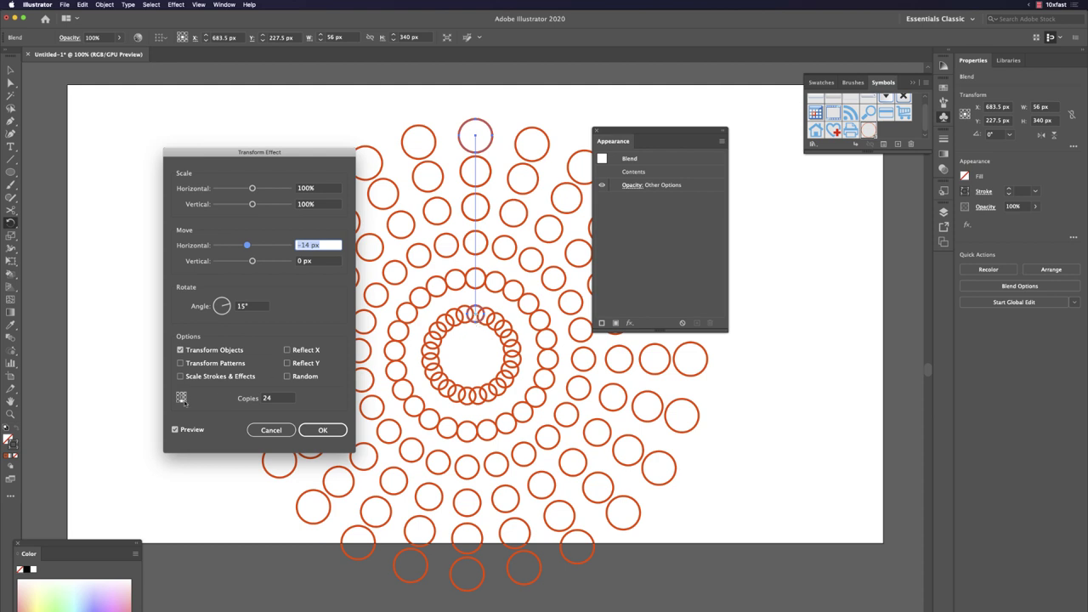
click(327, 429)
Step: Delete the radial circle pattern from the artboard
key(v)
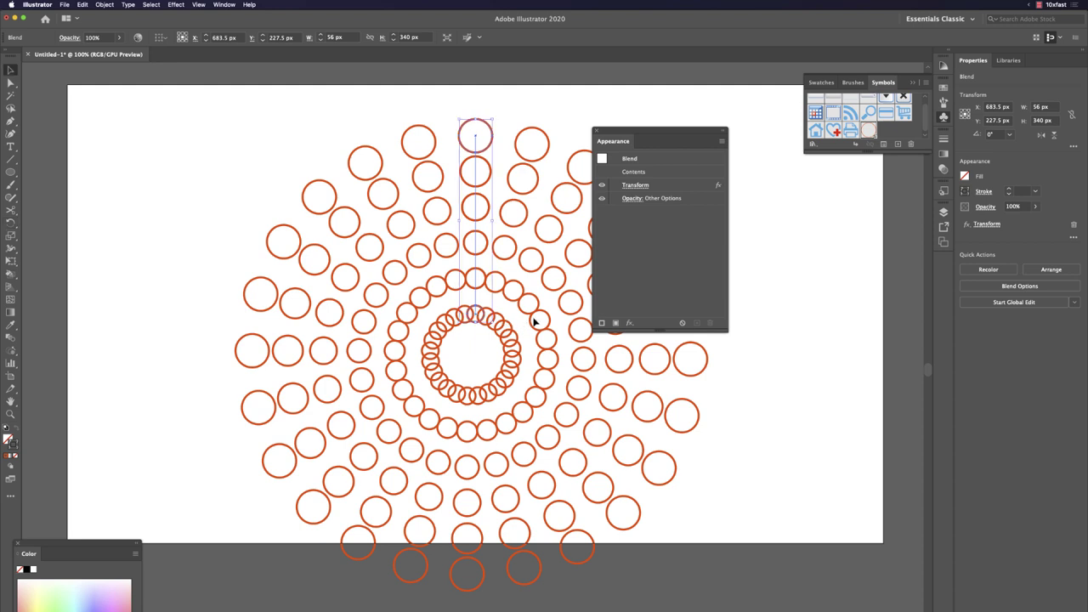
click(534, 318)
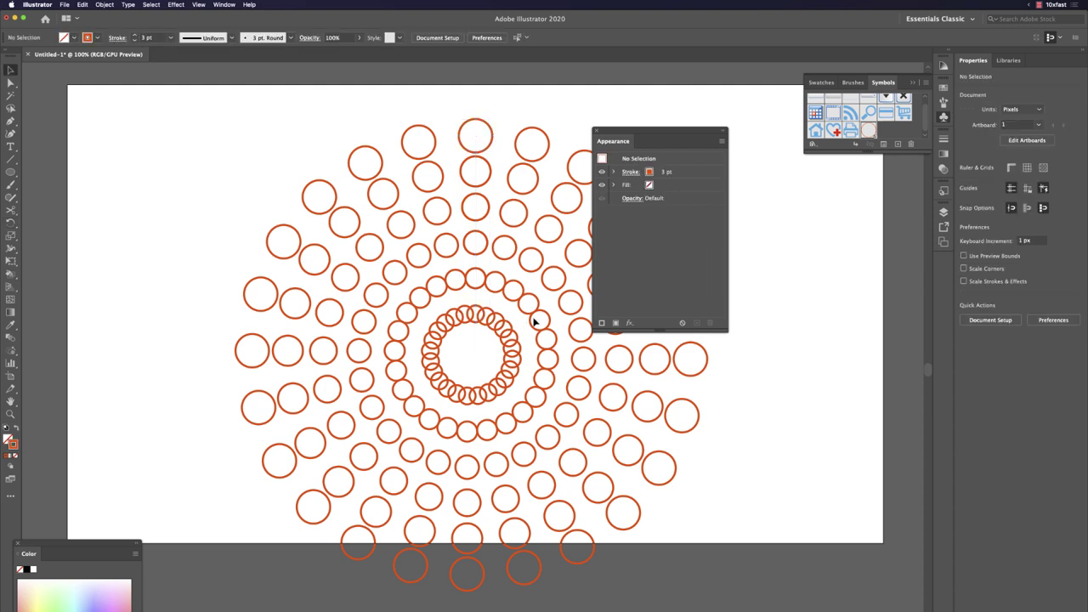
click(492, 293)
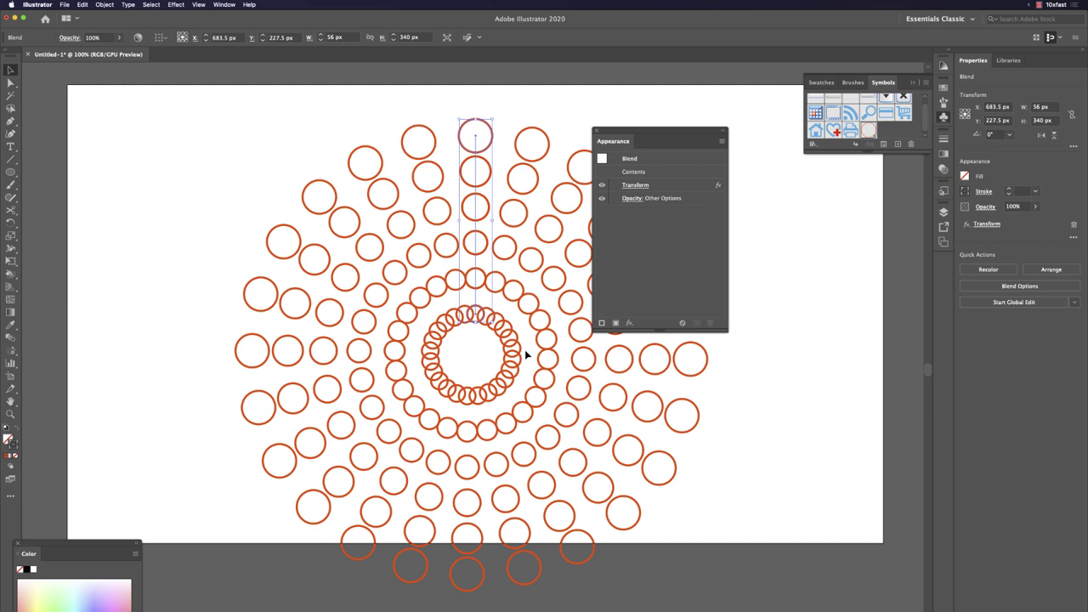
key(Delete)
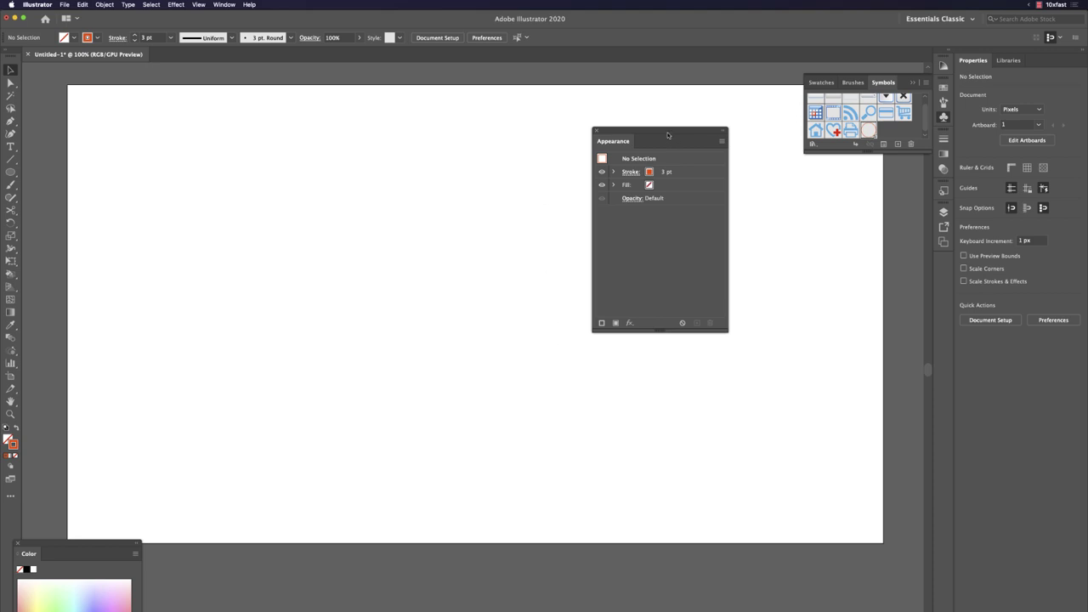
Step: Draw a circle about 86 px in diameter in the upper part of the artboard with the Ellipse tool
drag(669, 134, 786, 241)
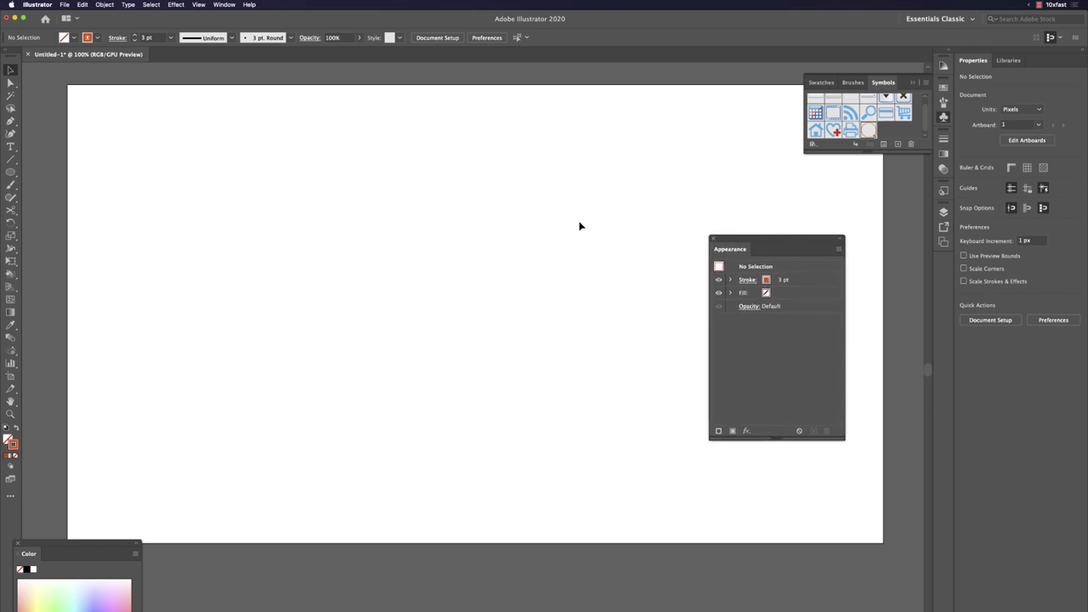
key(l)
drag(376, 184, 430, 237)
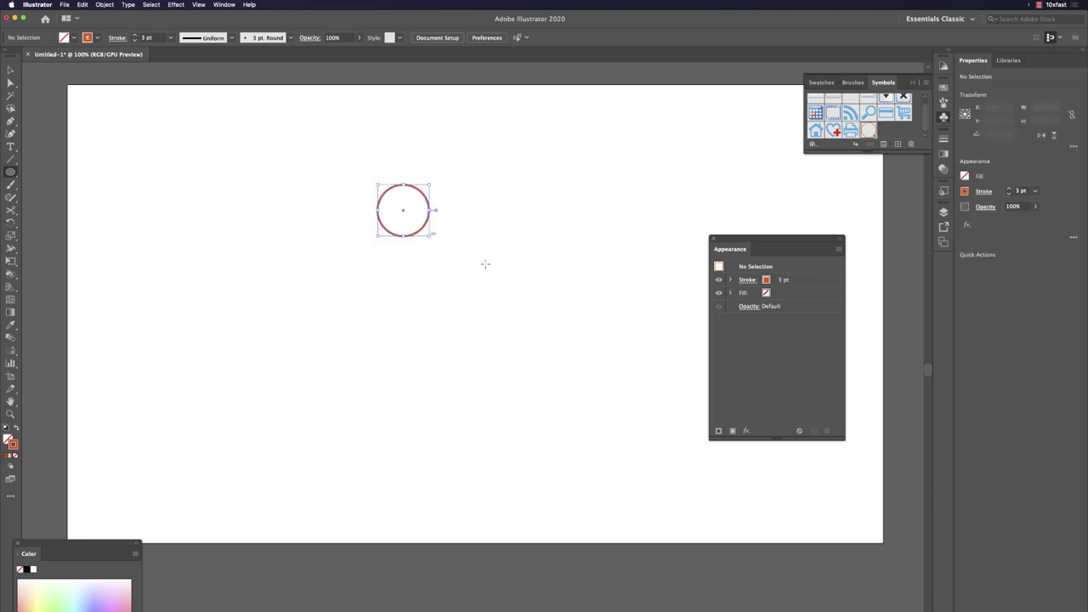
Step: Change the circle's stroke to the dark blue swatch and deselect it
click(768, 279)
click(767, 279)
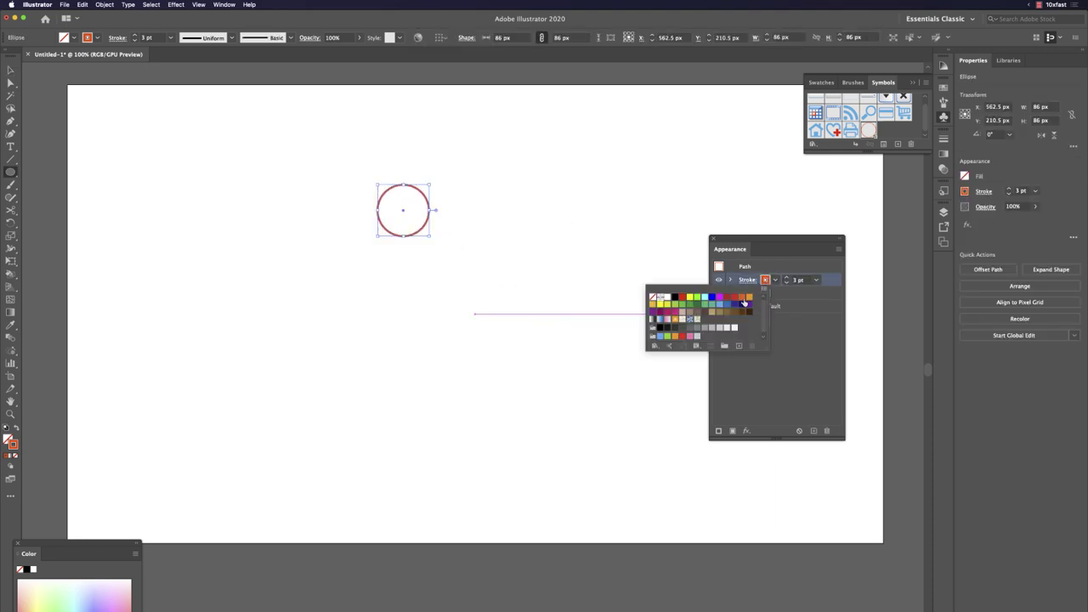
click(741, 304)
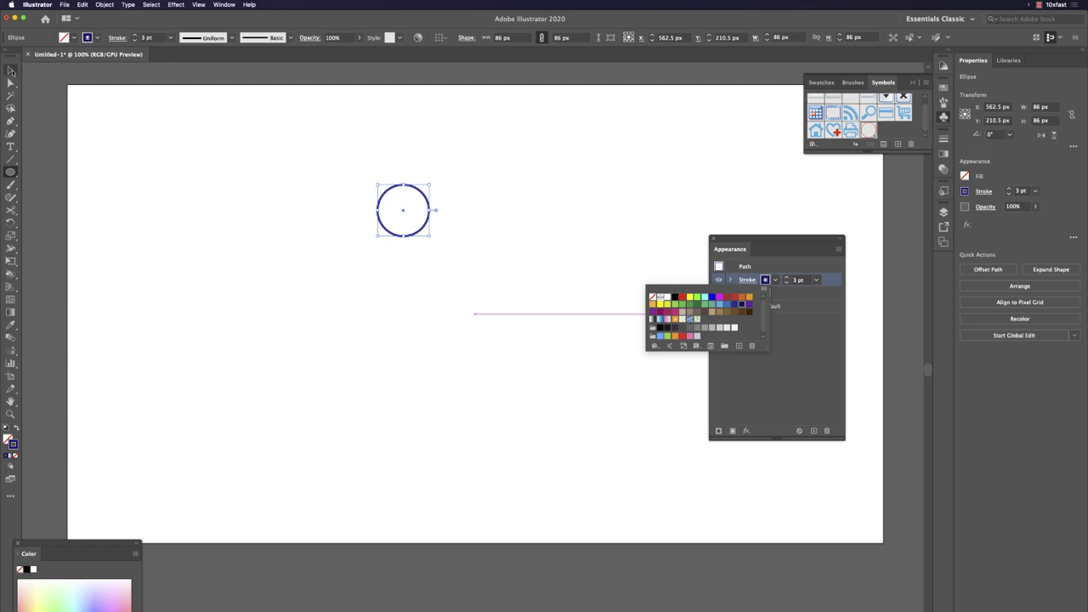
click(14, 71)
click(250, 168)
click(505, 330)
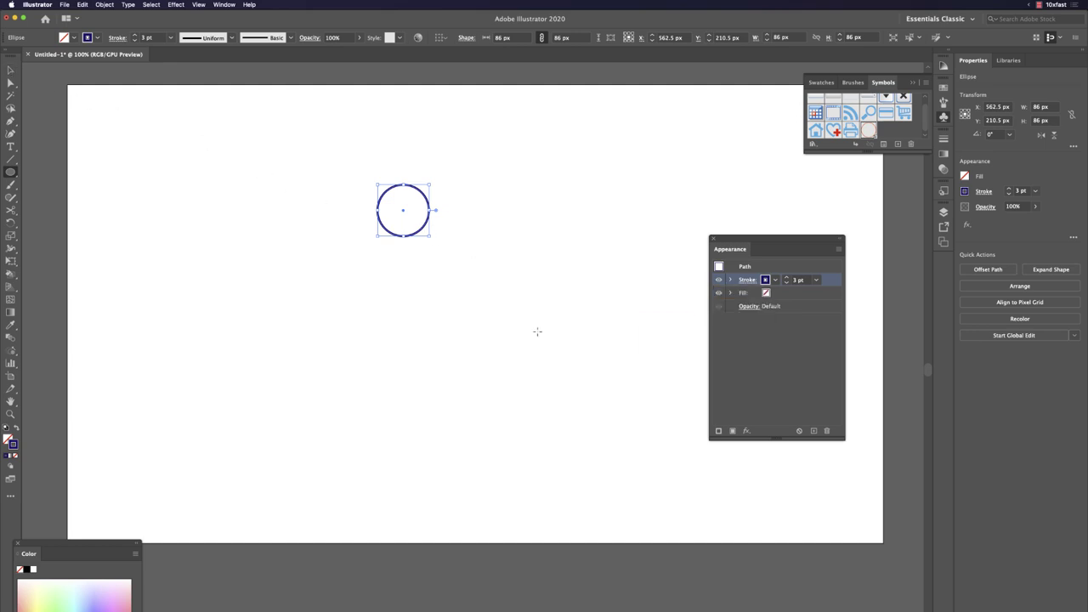
key(v)
click(535, 302)
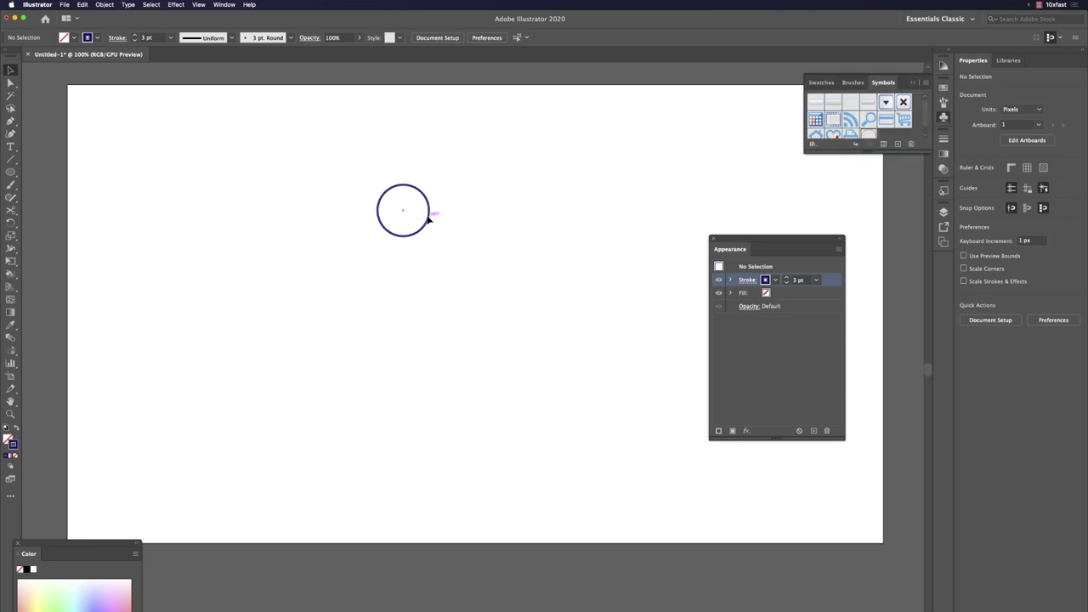
Step: Save the dark blue circle as a dynamic symbol with the default options, and remove its instance from the artboard
drag(429, 217, 883, 138)
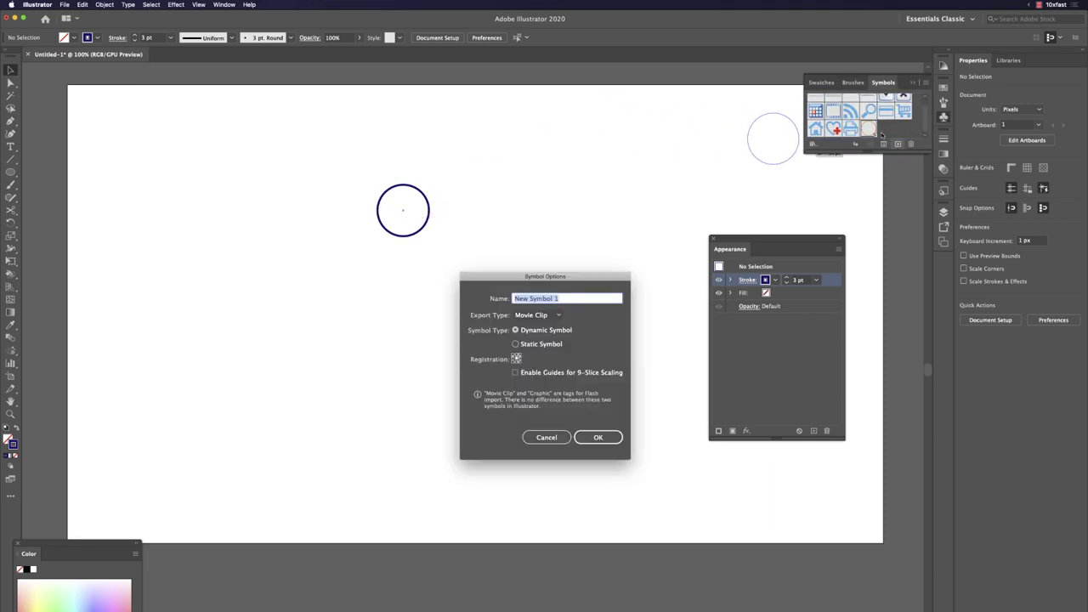
click(598, 438)
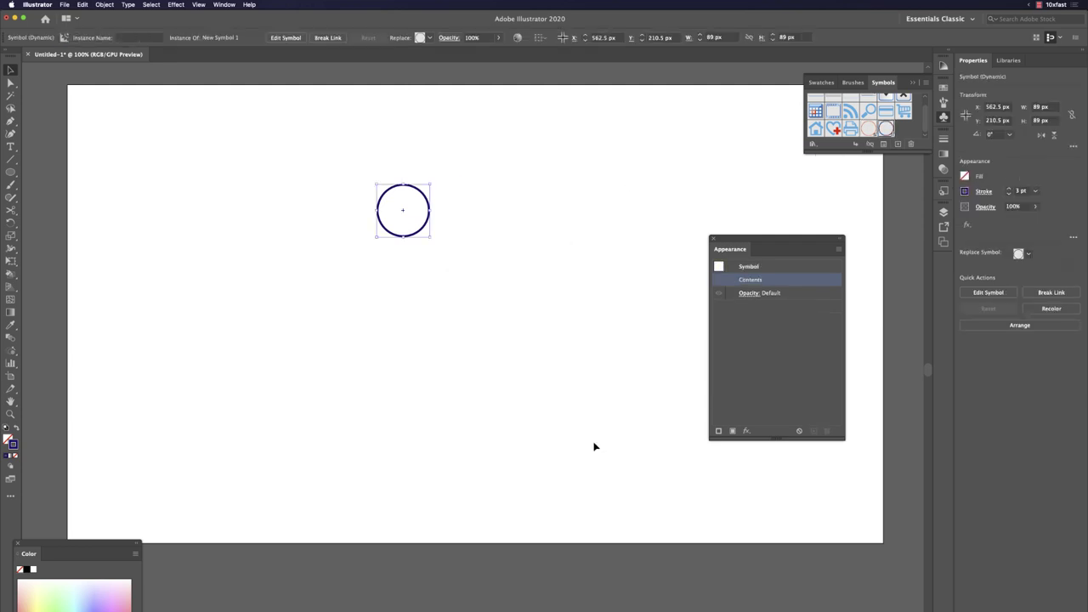
click(610, 225)
key(ctrl+z)
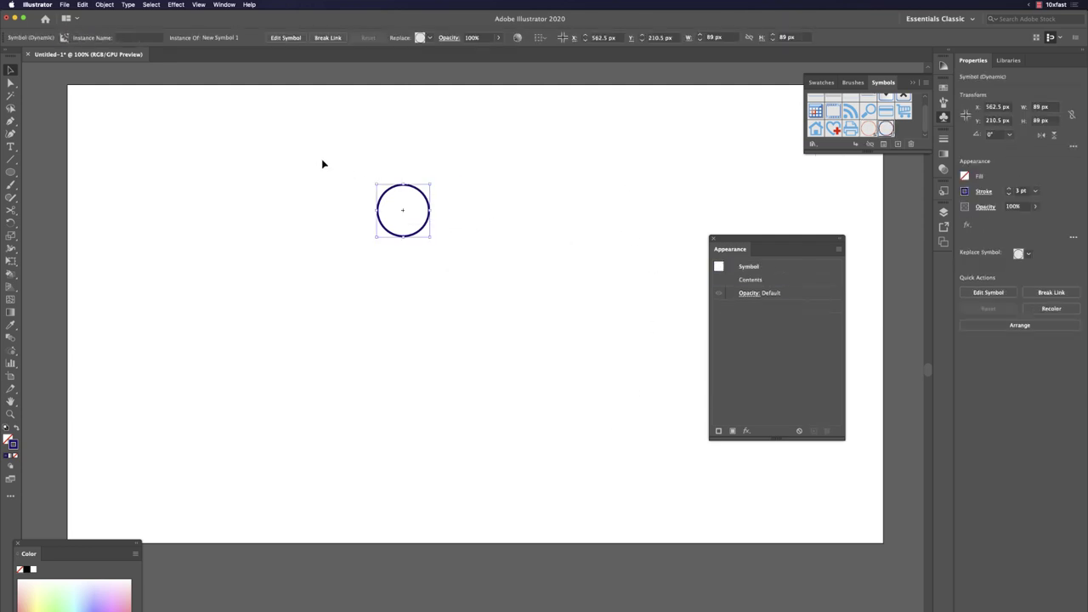
key(ctrl+z)
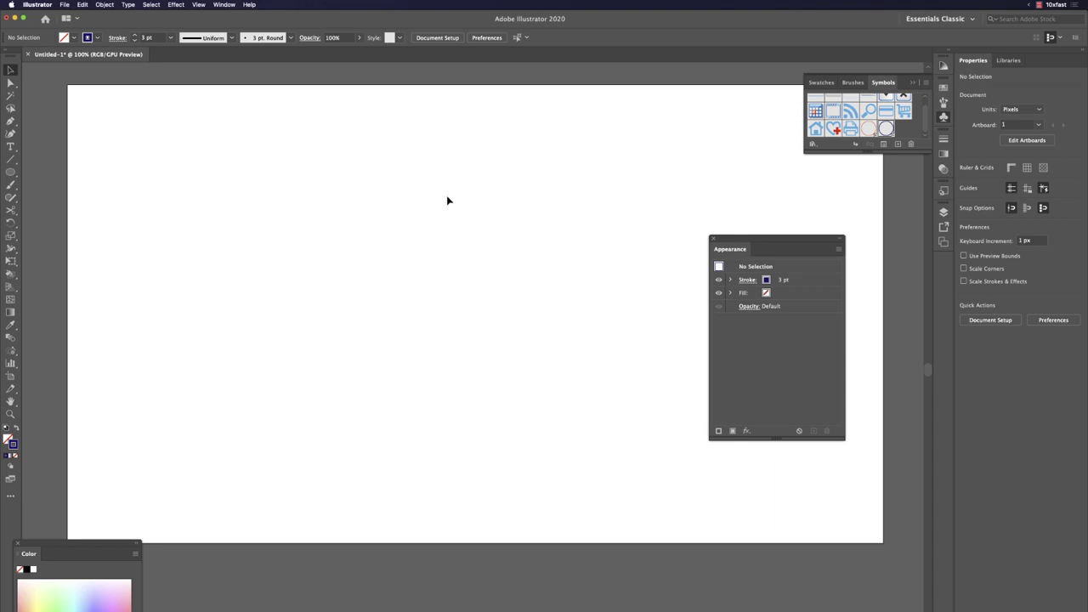
Step: Activate the Symbol Sprayer and accept its options with a 200 px diameter, intensity 8 and symbol set density 5
key(shift+s)
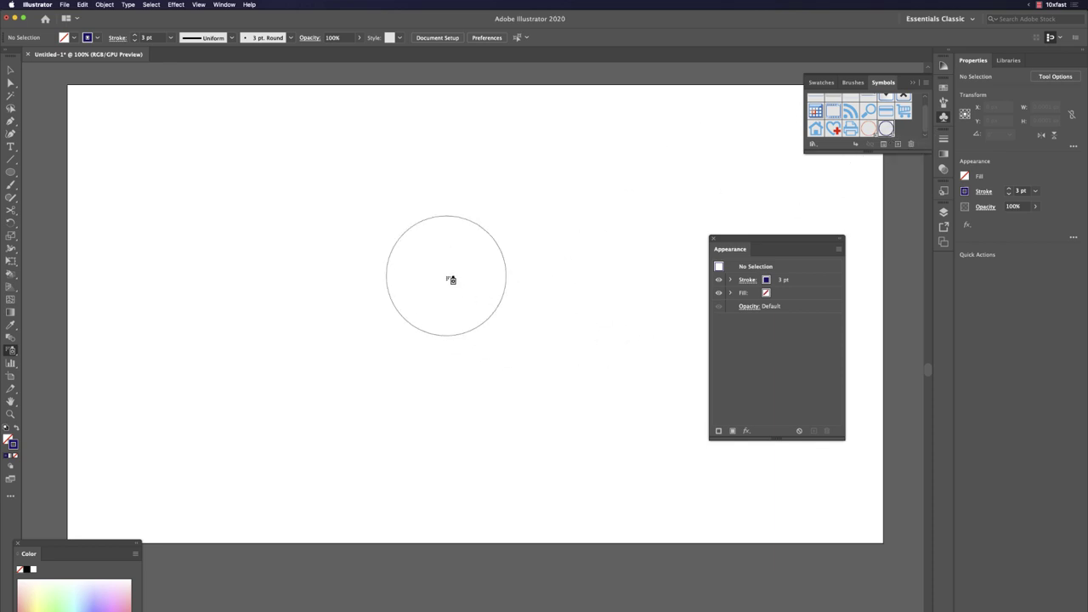
key(Return)
drag(557, 251, 525, 220)
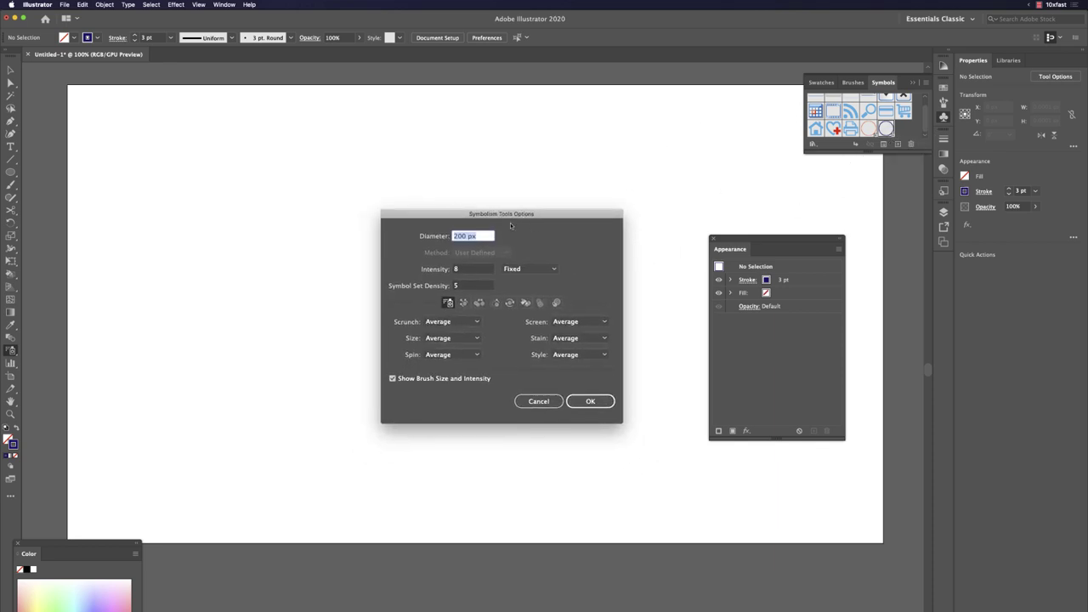
click(466, 339)
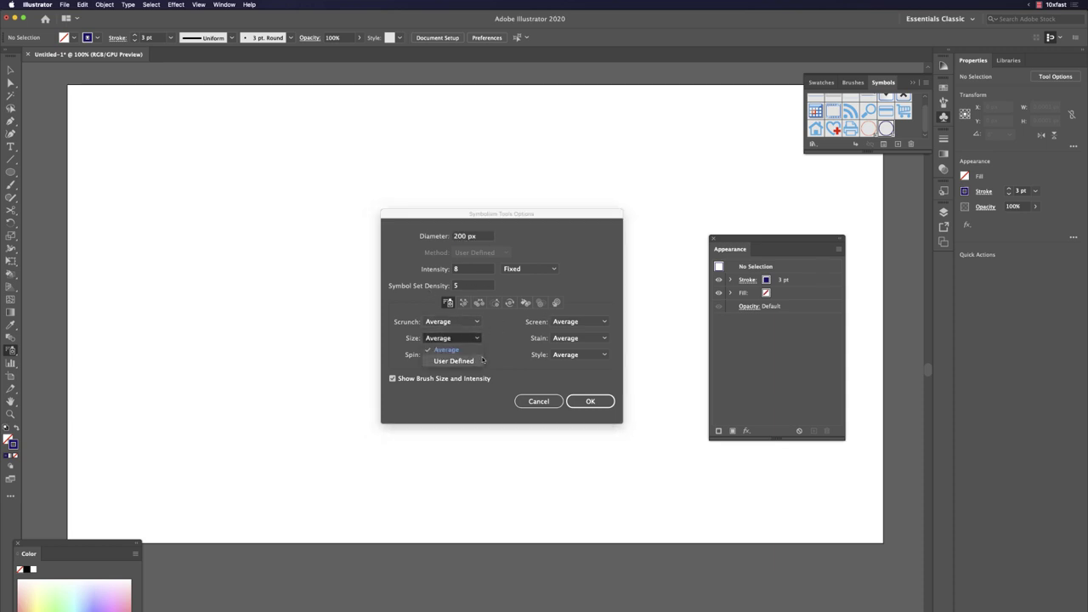
key(Escape)
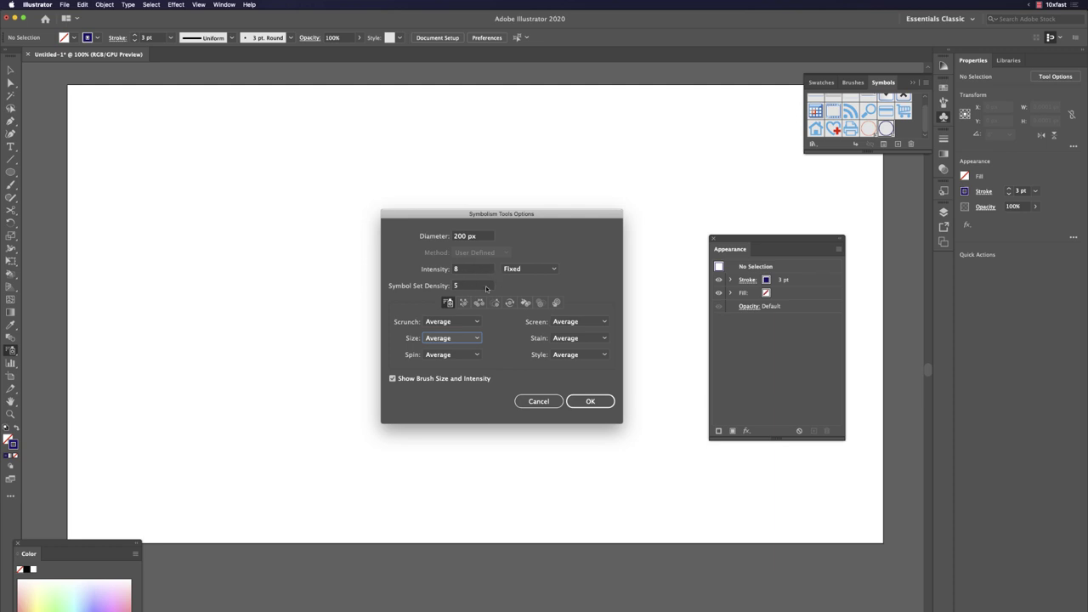
click(586, 401)
drag(590, 402, 668, 389)
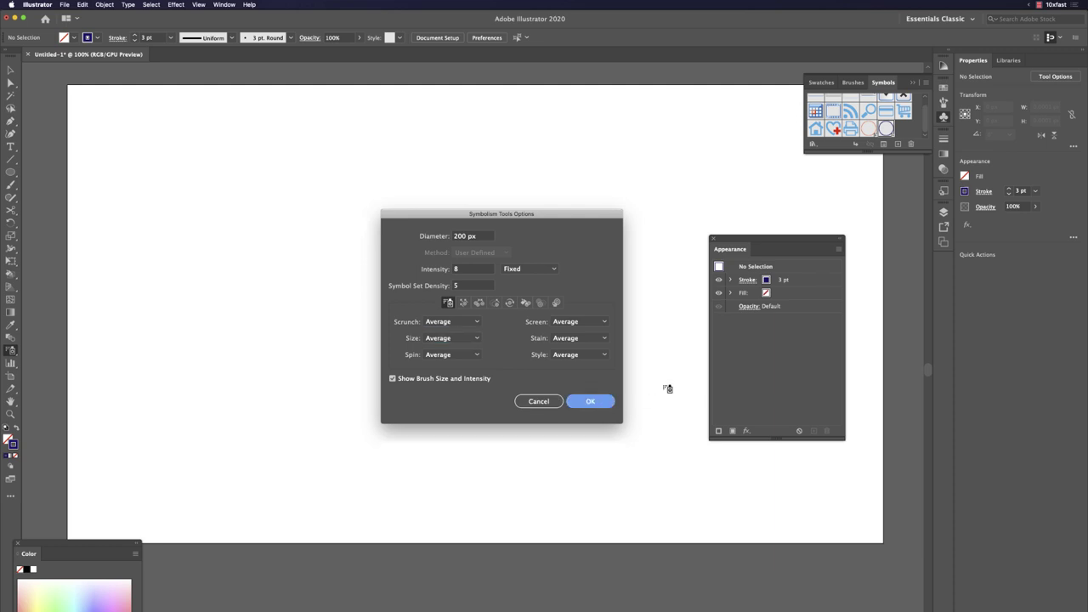
key(Return)
Step: Spray dark blue circle symbols across the whole artboard as one symbol set, and deselect it
mouse_move(343, 299)
mouse_down()
mouse_move(642, 353)
mouse_move(508, 186)
mouse_move(361, 326)
mouse_move(254, 141)
mouse_move(413, 231)
mouse_move(297, 353)
mouse_move(92, 348)
mouse_move(262, 421)
mouse_move(323, 419)
mouse_move(360, 465)
mouse_move(455, 405)
mouse_move(489, 436)
mouse_move(563, 423)
mouse_move(583, 409)
mouse_move(549, 405)
mouse_move(561, 412)
mouse_move(543, 429)
mouse_move(575, 430)
mouse_move(494, 406)
mouse_move(477, 381)
mouse_move(573, 304)
mouse_move(622, 387)
mouse_move(730, 459)
mouse_move(678, 446)
mouse_move(809, 453)
mouse_move(841, 348)
mouse_move(791, 215)
mouse_move(668, 180)
mouse_up()
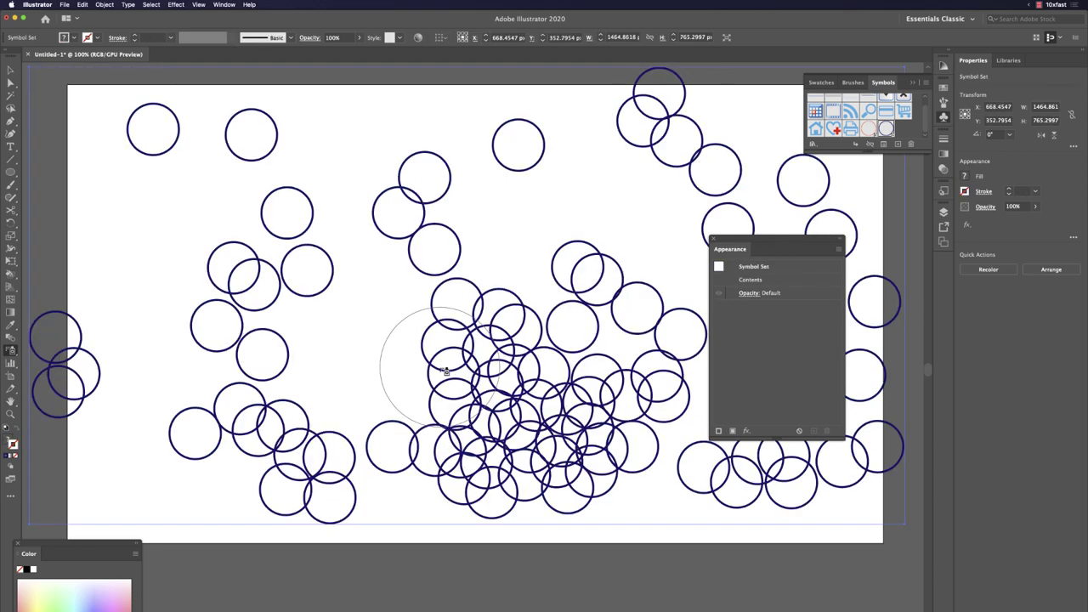
key(v)
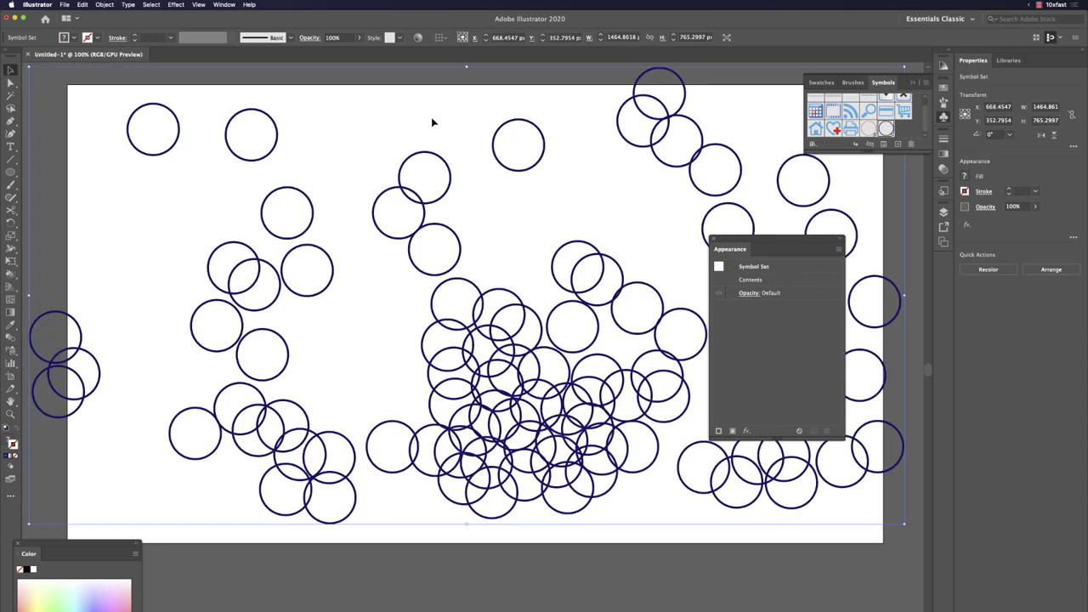
click(442, 87)
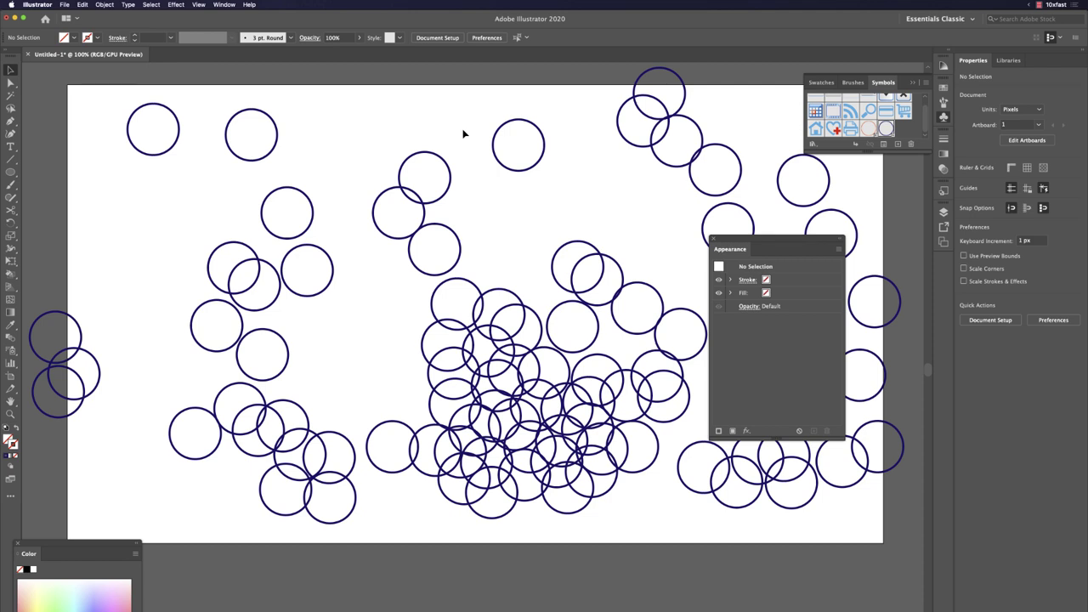
Step: Scale the sprayed symbol set down proportionally to about 1220 by 637 px
key(super+a)
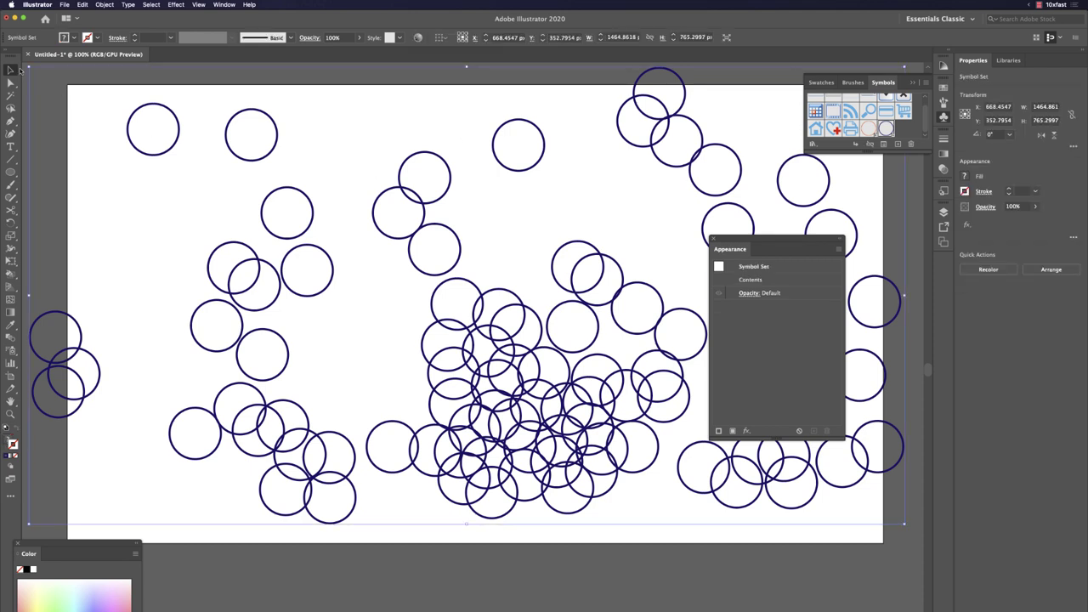
drag(30, 66, 262, 134)
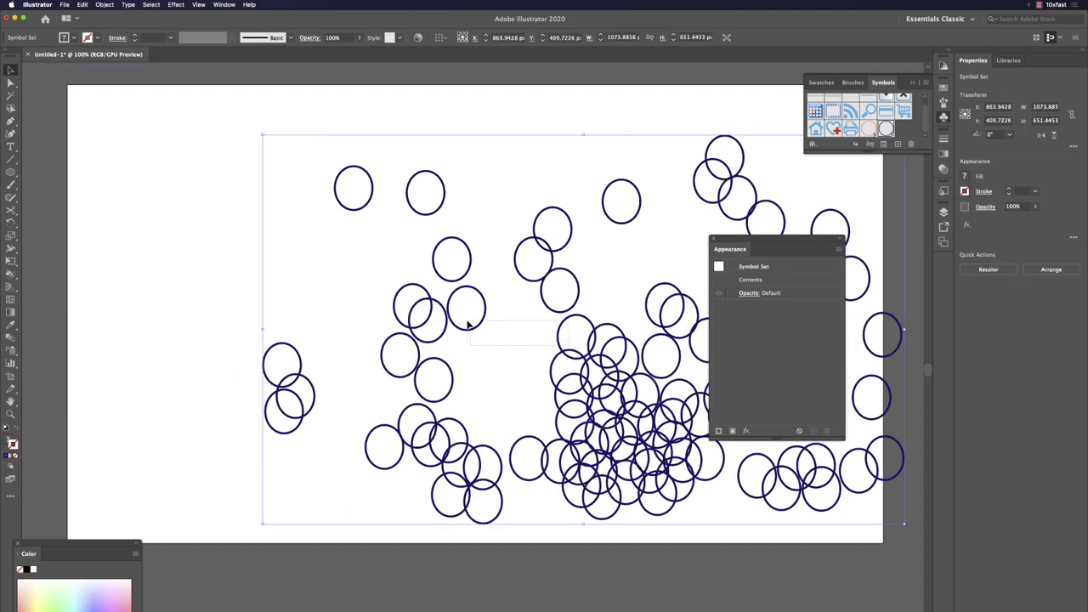
key(super+z)
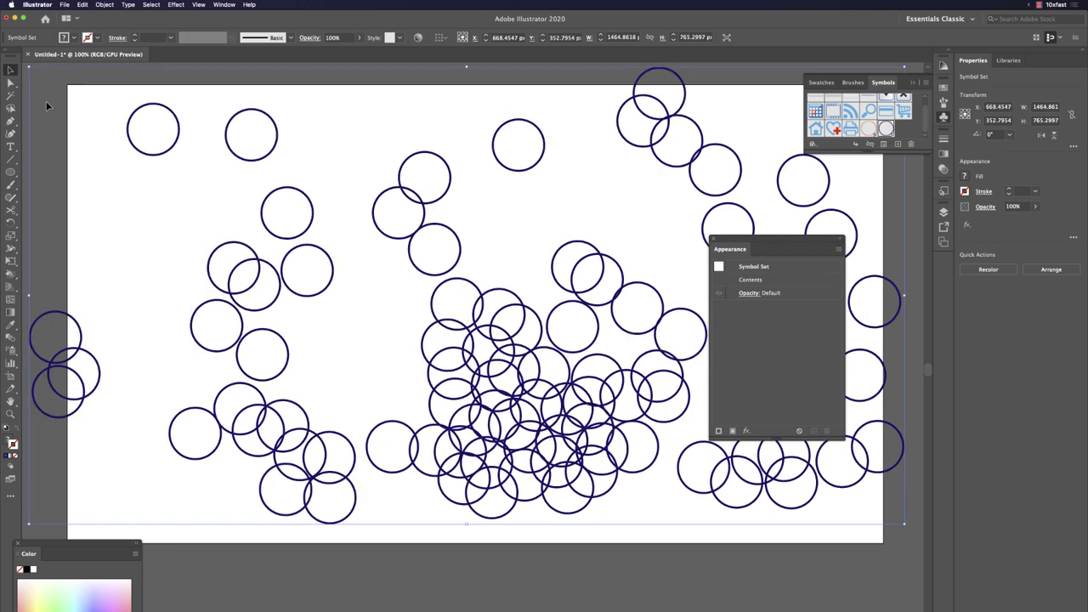
drag(29, 66, 175, 143)
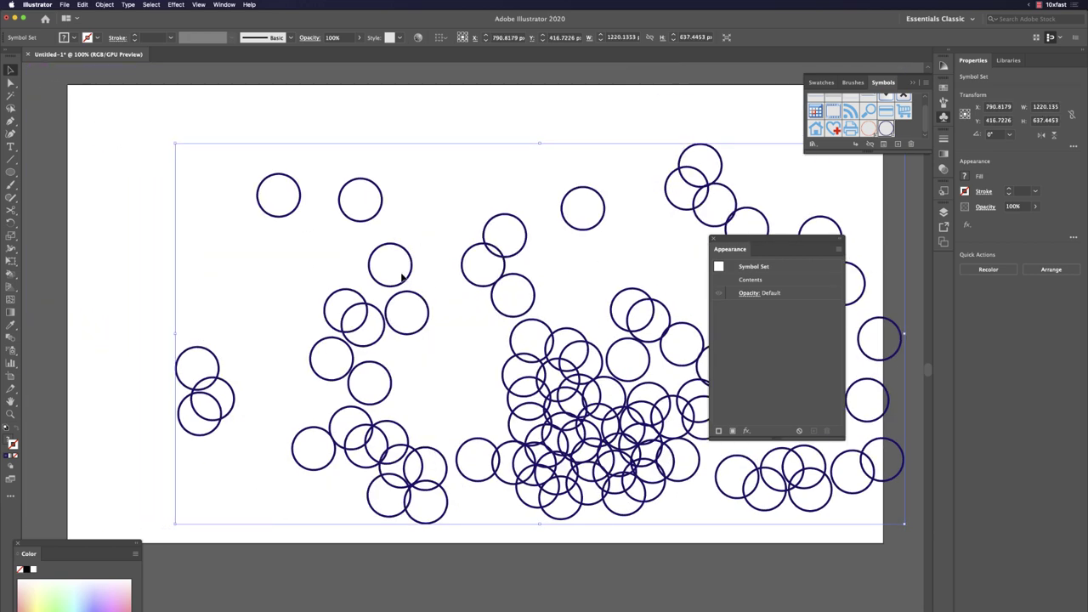
Step: Clear the Appearance panel away from the circles, centre the symbol set within the artboard, and deselect it
drag(384, 244, 343, 215)
drag(745, 238, 832, 505)
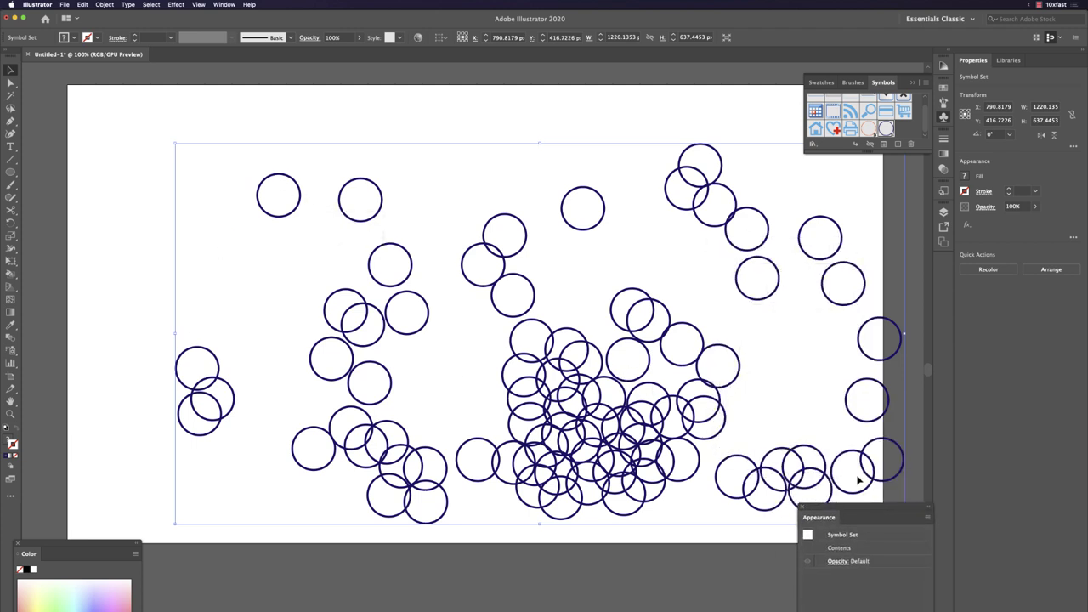
drag(861, 466, 820, 446)
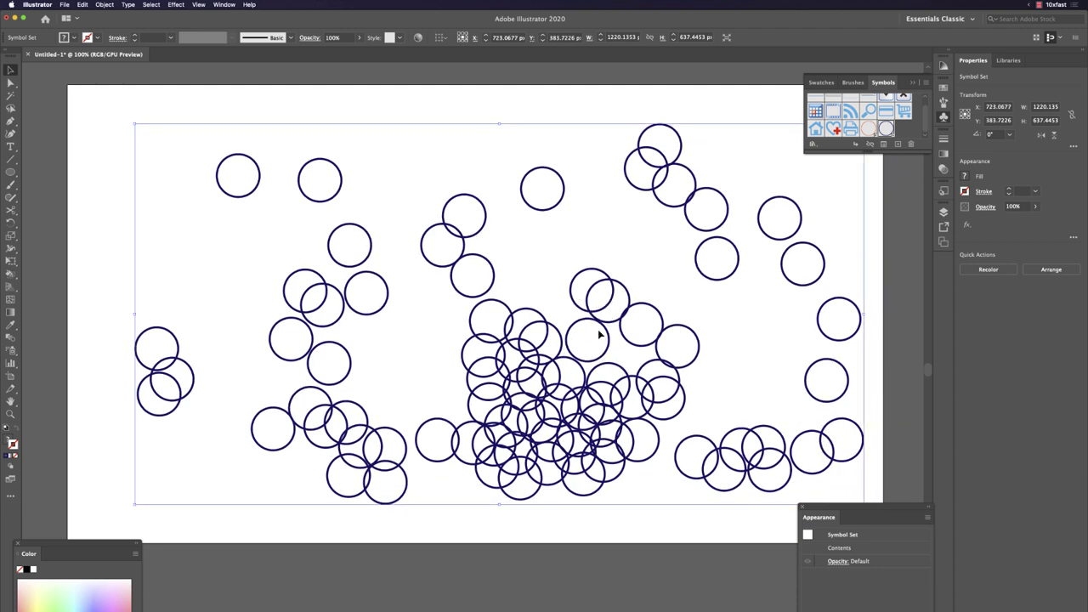
key(shift+Left)
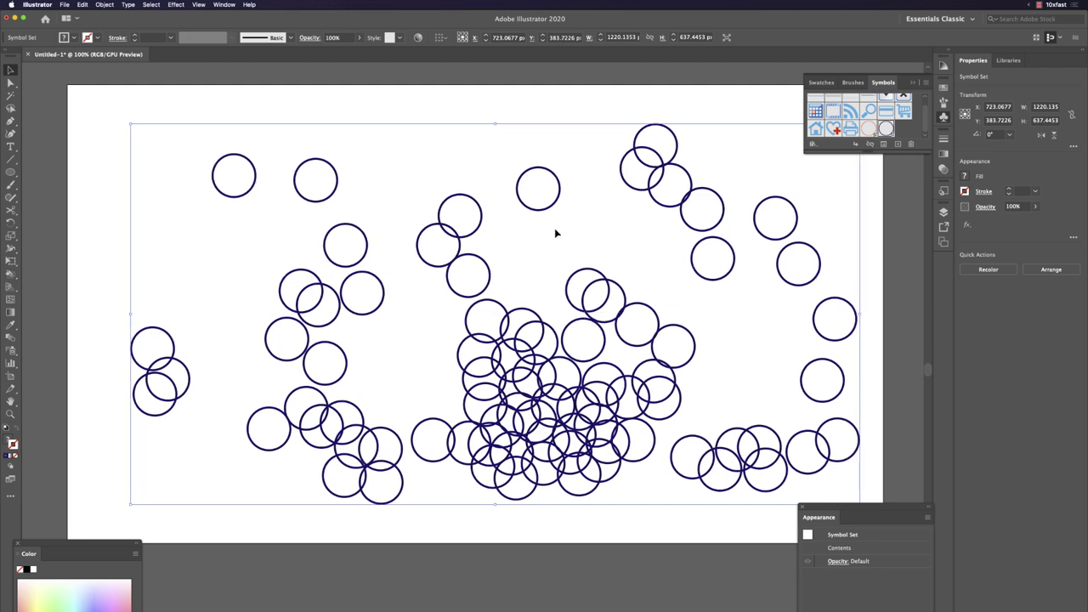
click(477, 105)
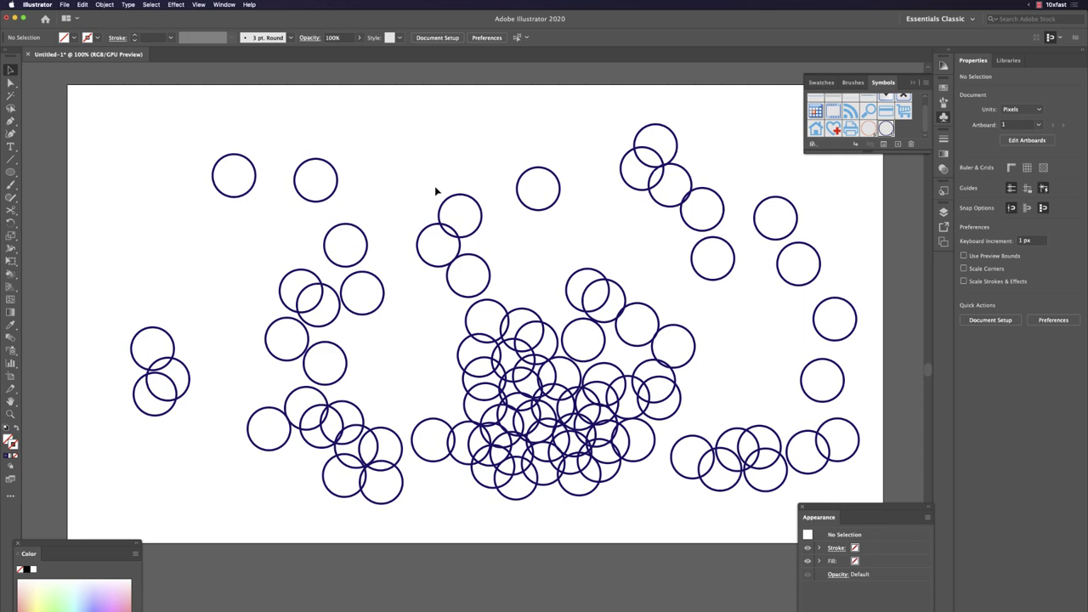
Step: Try to recolor the selected symbol set's stroke green directly from the color spectrum, and reposition the Color panel for full access
click(483, 245)
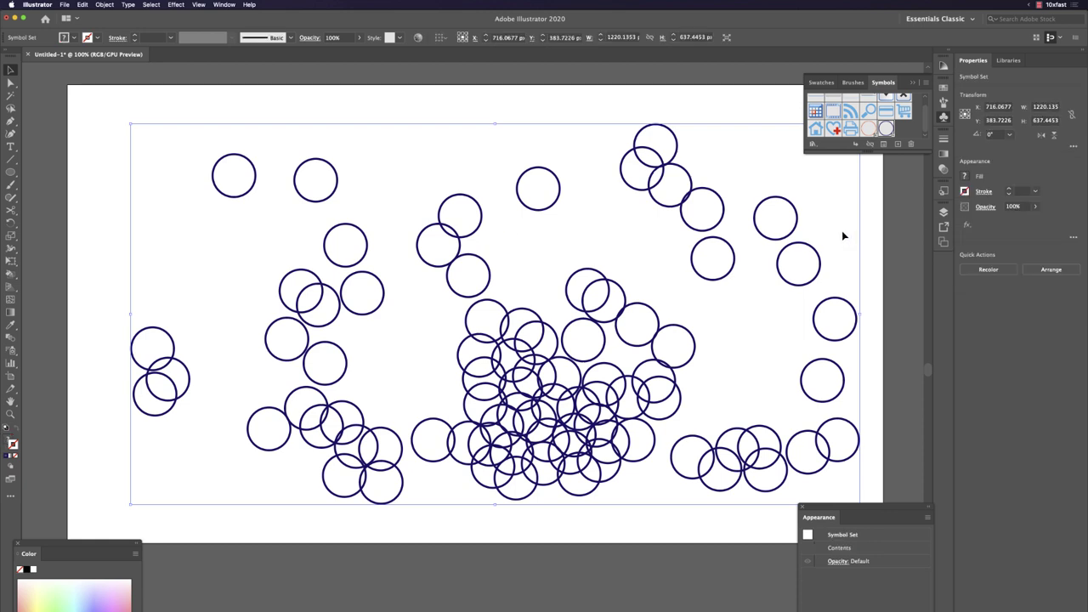
click(92, 591)
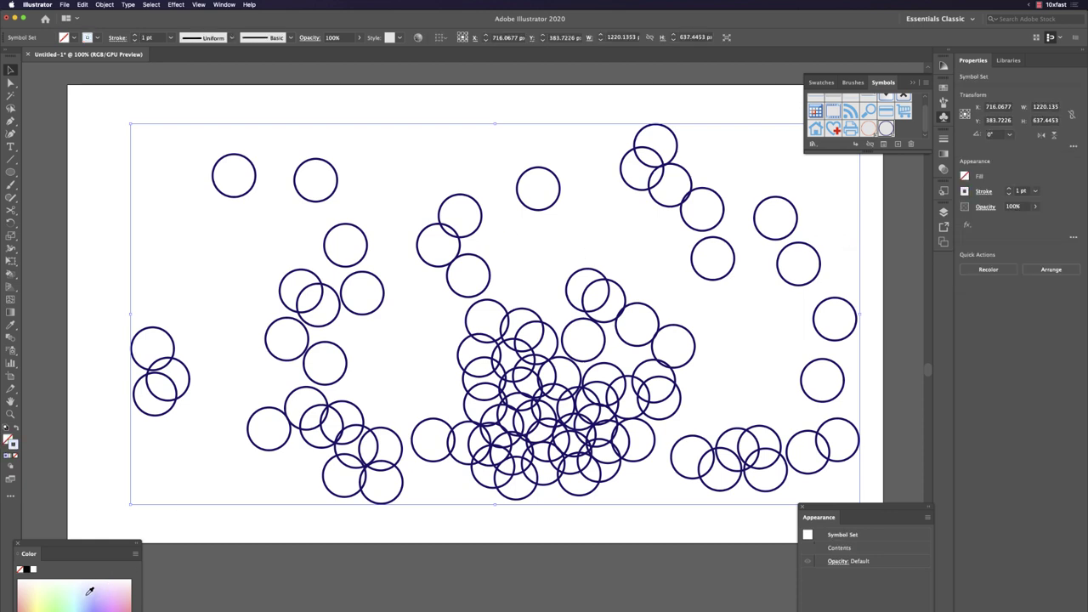
drag(100, 551, 152, 288)
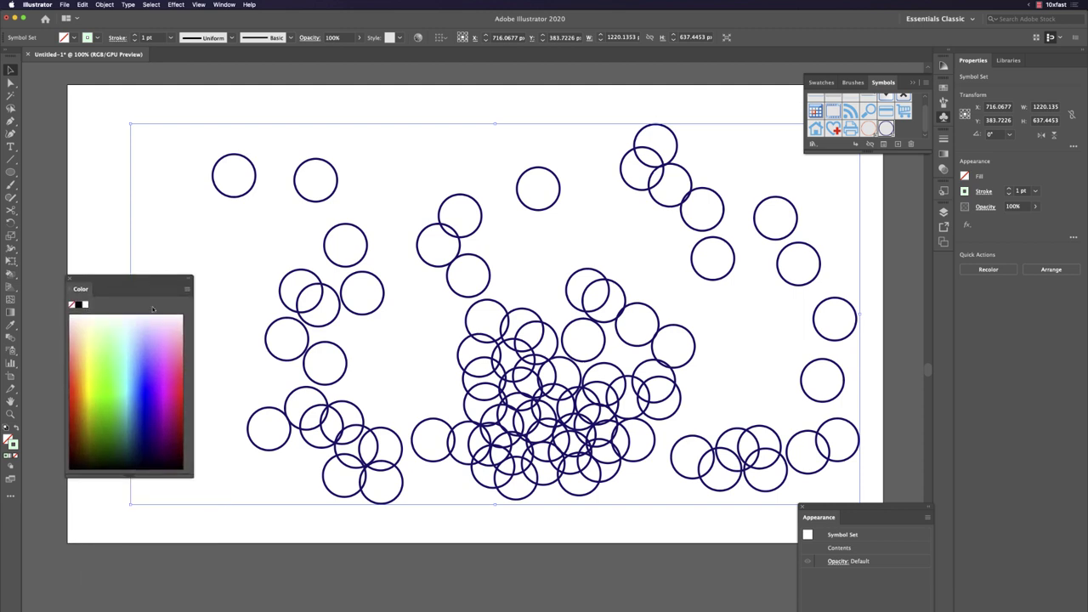
drag(127, 399, 112, 397)
drag(167, 278, 142, 413)
click(702, 158)
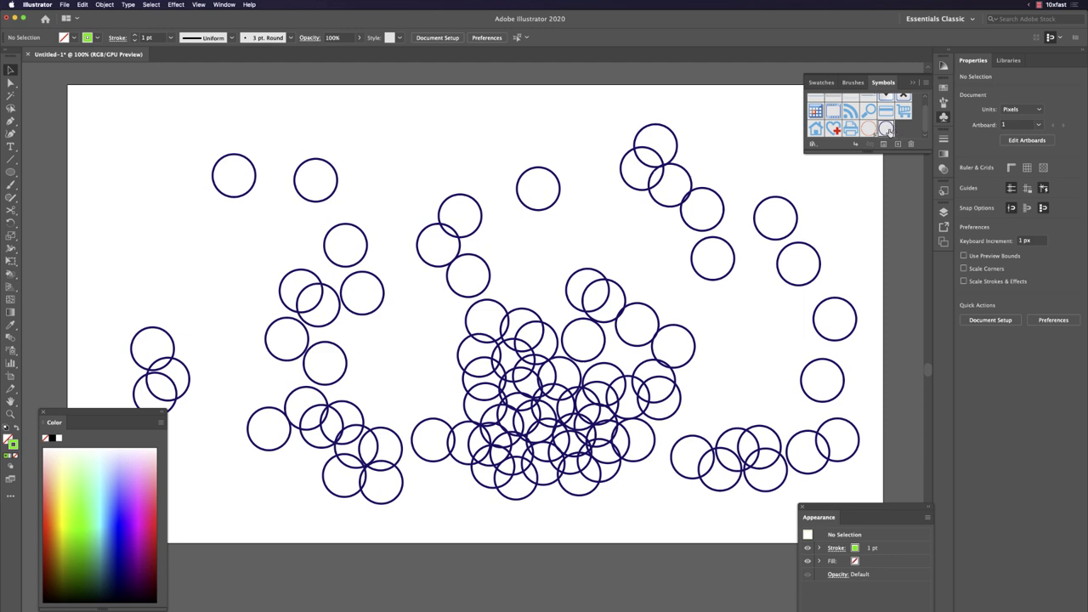
Step: Edit the dark blue circle symbol itself, change its stroke to light green, and exit symbol editing
double_click(887, 129)
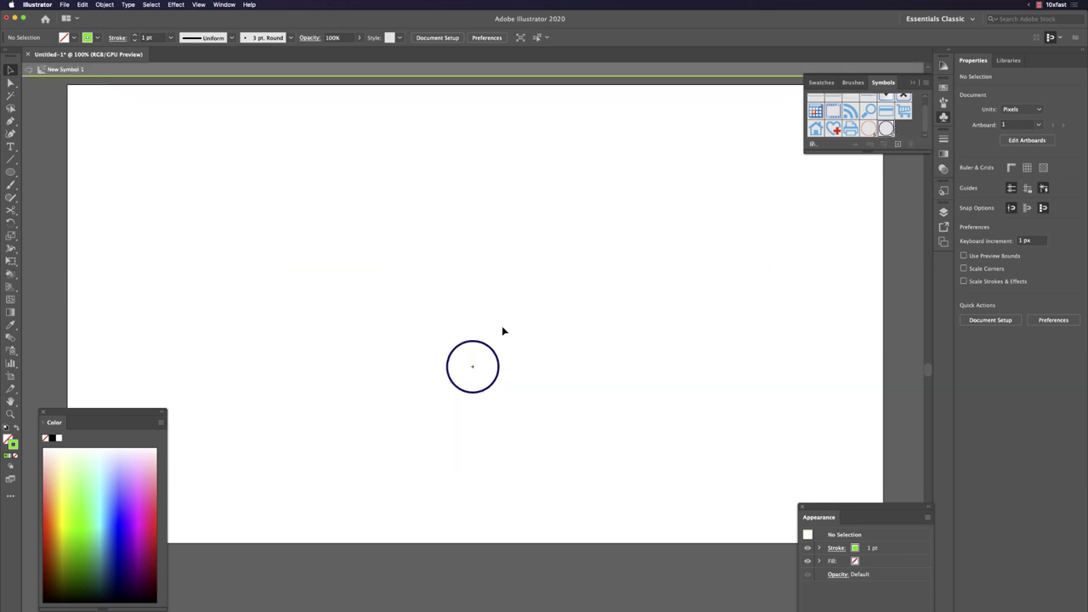
drag(398, 306, 631, 451)
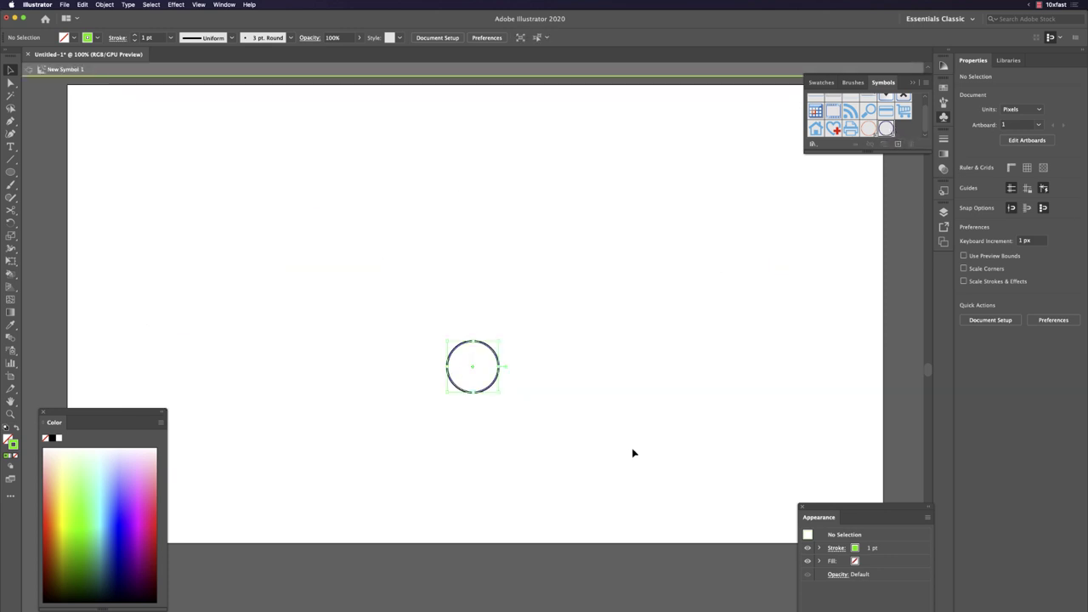
click(71, 510)
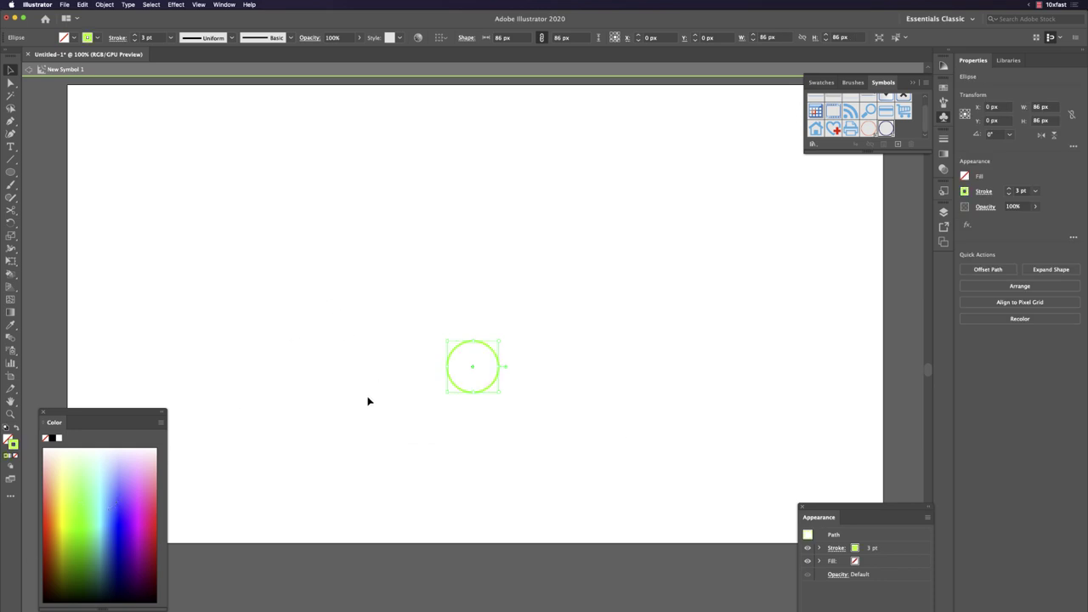
click(148, 509)
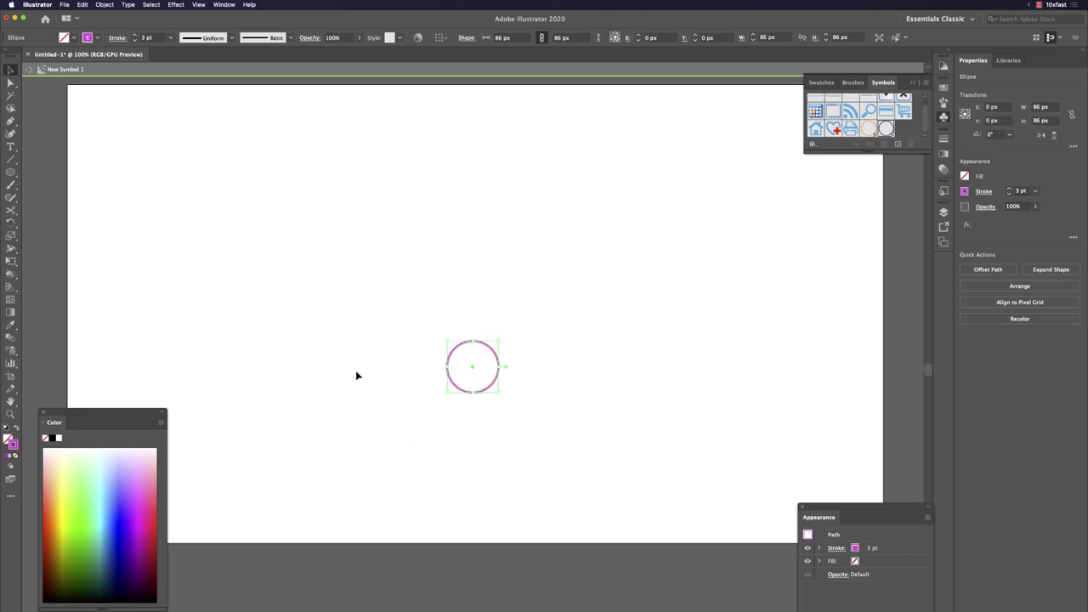
click(92, 508)
click(372, 333)
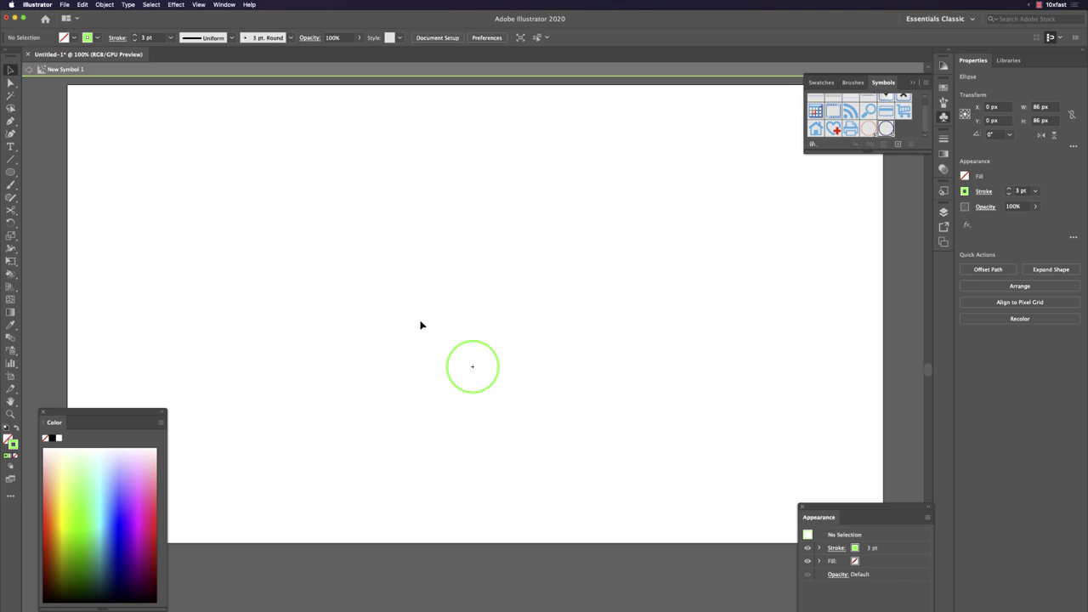
double_click(423, 255)
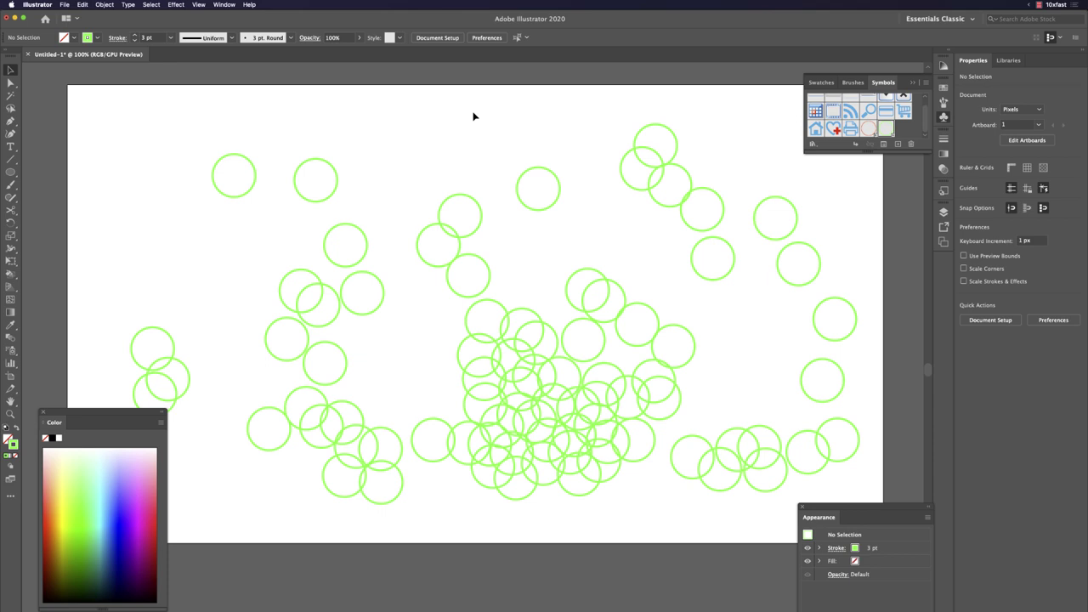
Step: Spray large instances of the red circle symbol over and around the green circles
click(868, 128)
mouse_move(466, 349)
mouse_down()
mouse_move(375, 283)
mouse_move(527, 284)
mouse_move(607, 308)
mouse_move(668, 234)
mouse_move(762, 296)
mouse_move(603, 440)
mouse_move(272, 403)
mouse_move(161, 337)
mouse_up()
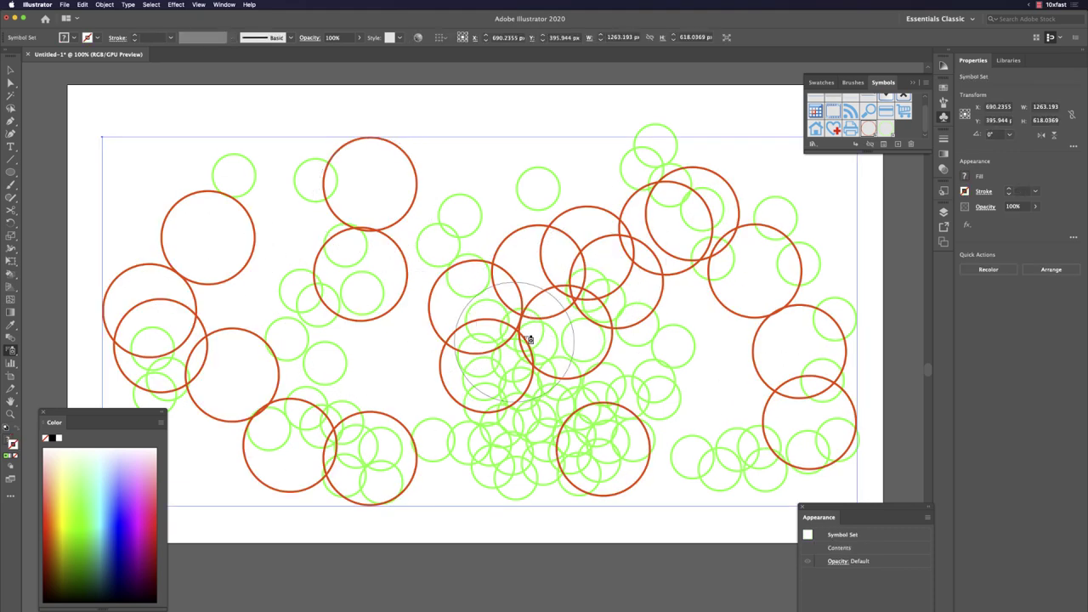
mouse_move(510, 149)
mouse_down()
mouse_move(159, 179)
mouse_move(110, 152)
mouse_move(609, 226)
mouse_move(571, 470)
mouse_move(120, 394)
mouse_move(66, 495)
mouse_move(189, 527)
mouse_move(364, 491)
mouse_move(509, 357)
mouse_move(471, 425)
mouse_move(403, 473)
mouse_up()
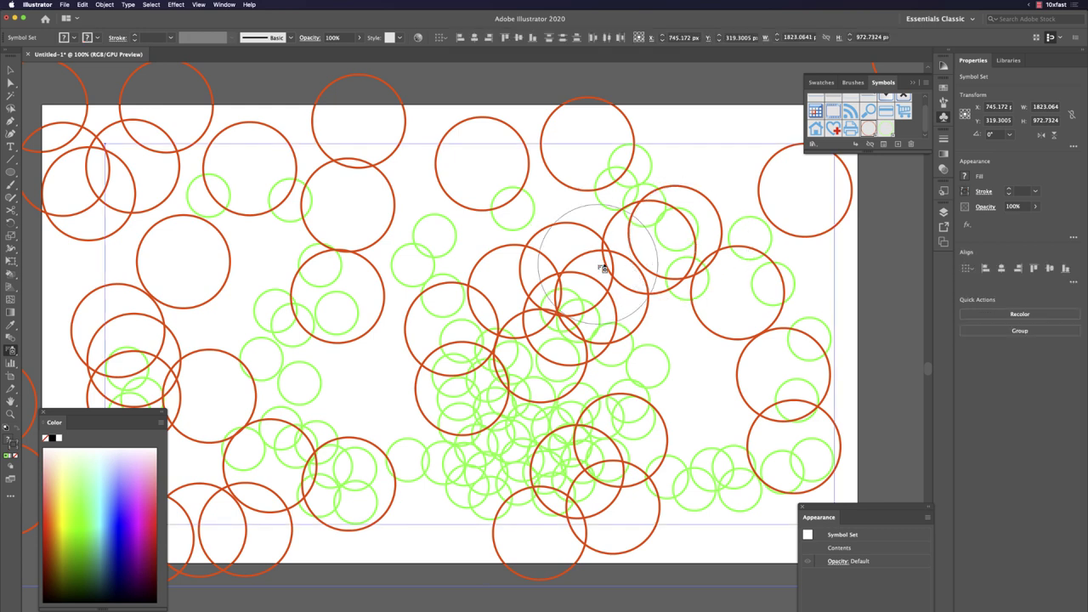
Step: Delete all sprayed symbol sets from the artboard and hide the Symbols panel
key(Delete)
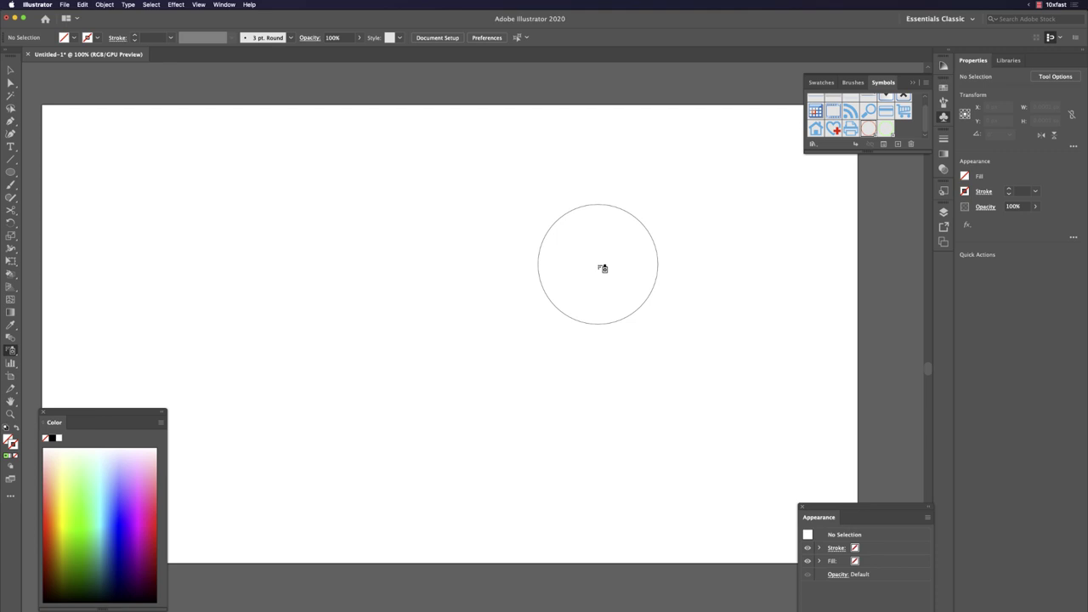
key(super+shift+F11)
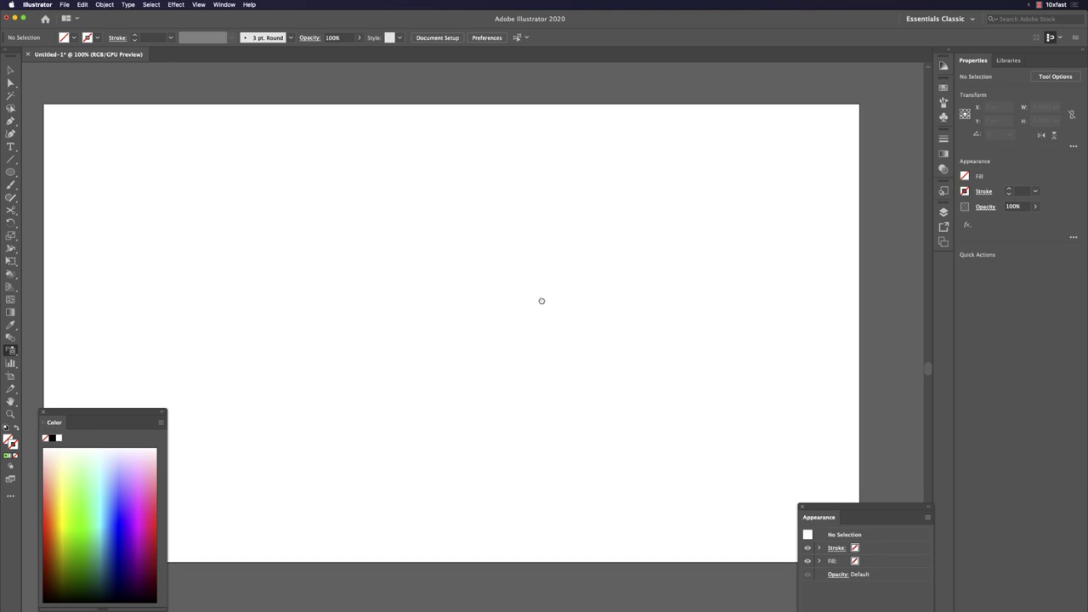
drag(541, 301, 574, 289)
Step: Draw a circle about 344 px in diameter with the Ellipse tool and move it to about X 698 px, Y 348 px
key(l)
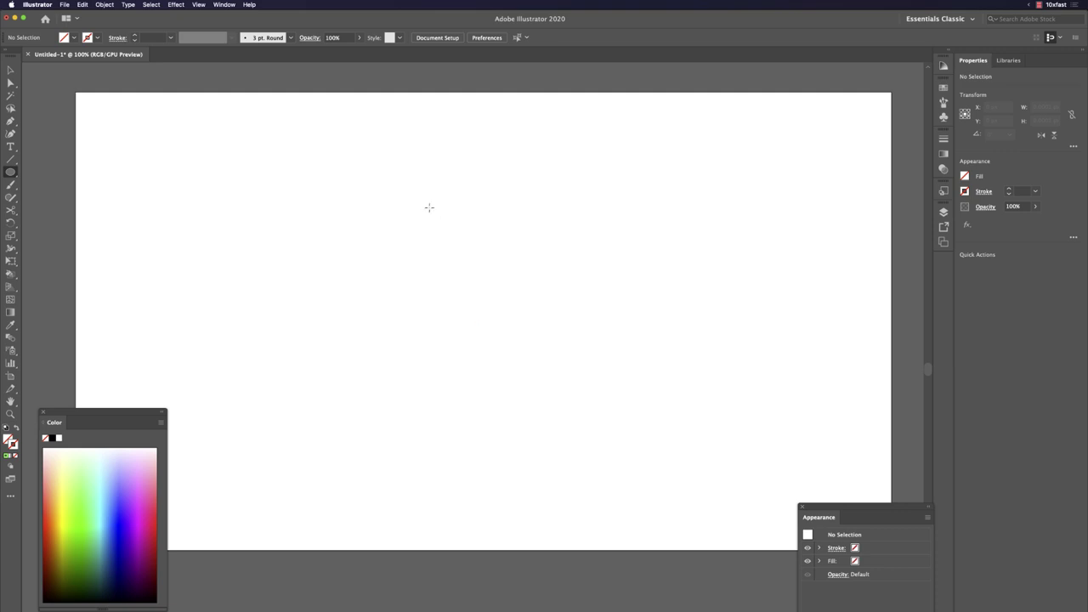
mouse_move(422, 196)
mouse_down()
mouse_move(607, 361)
mouse_move(629, 403)
mouse_up()
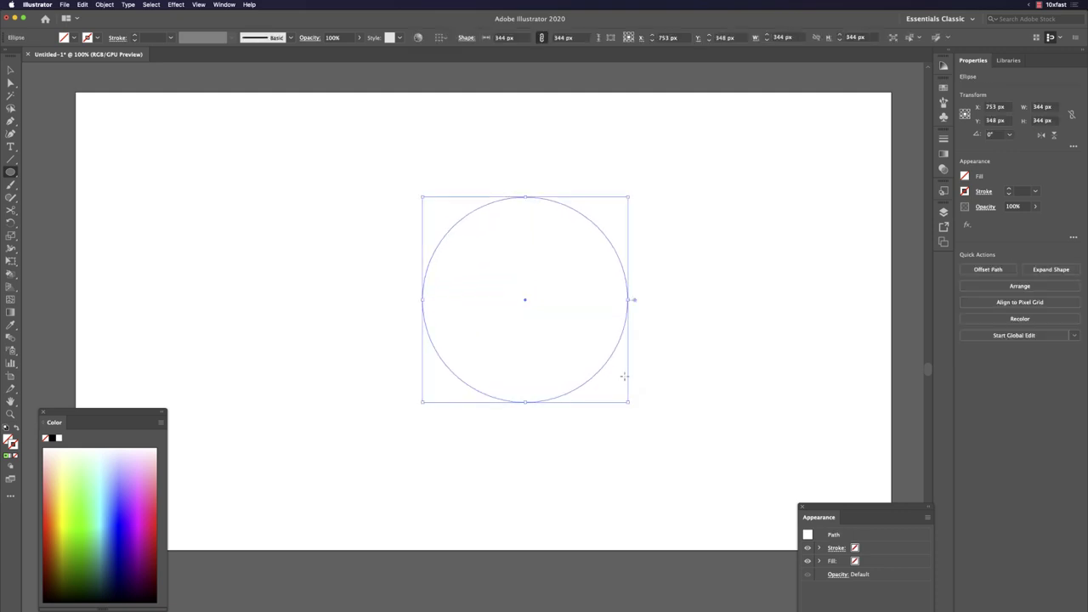
key(v)
drag(612, 364, 576, 365)
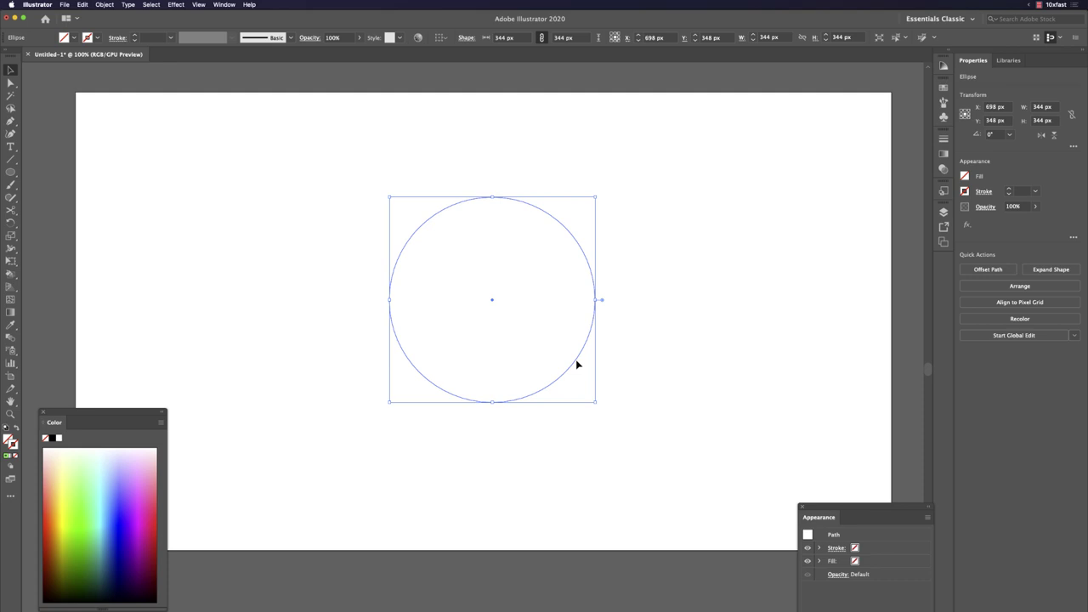
Step: Give the large circle a light green stroke and move the Appearance panel beside it
click(93, 499)
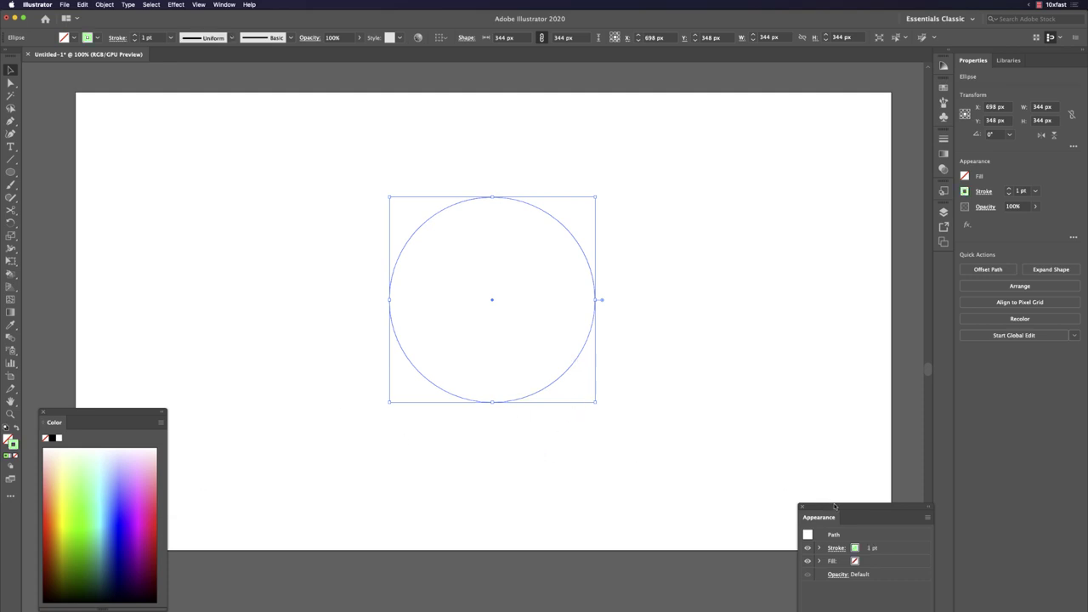
drag(839, 507, 759, 262)
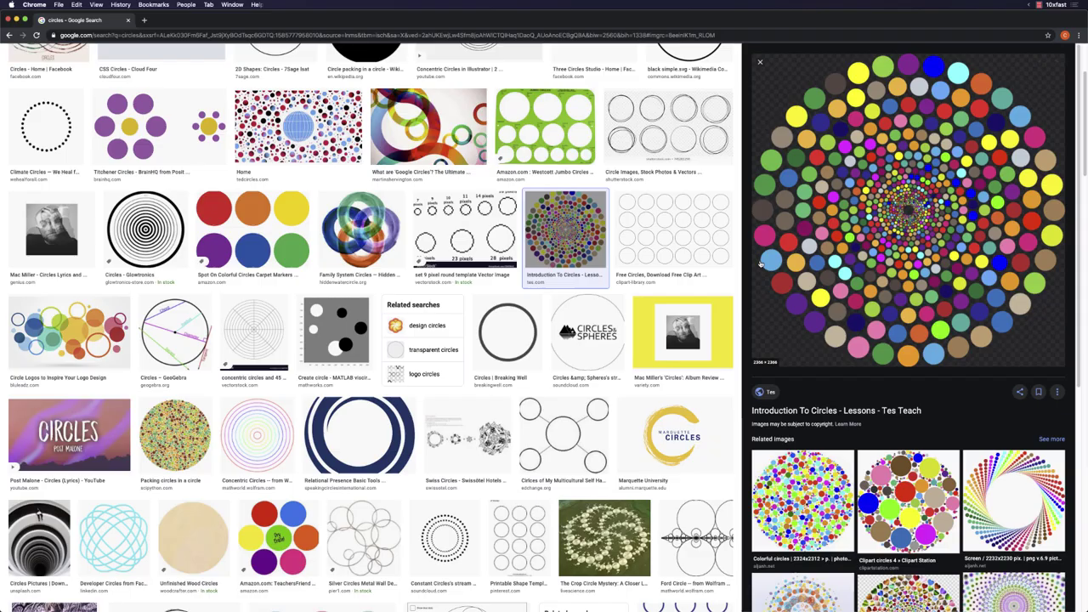
Step: Open the Family System Circles image in the Google results, capture its artwork area to the clipboard, and switch to Illustrator
scroll(634, 238, up, 2)
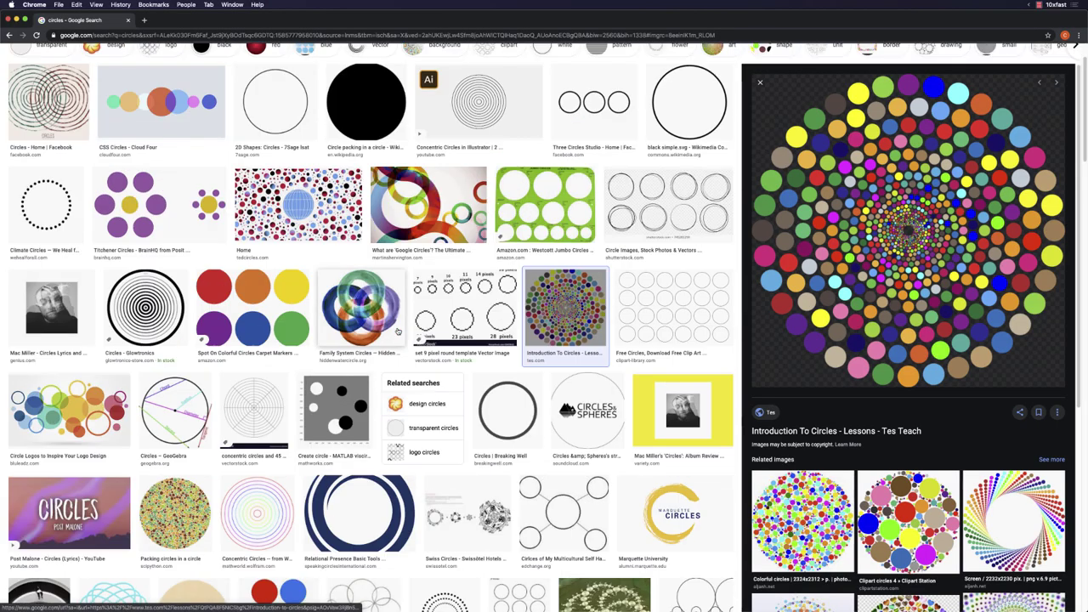
click(361, 289)
scroll(425, 313, up, 2)
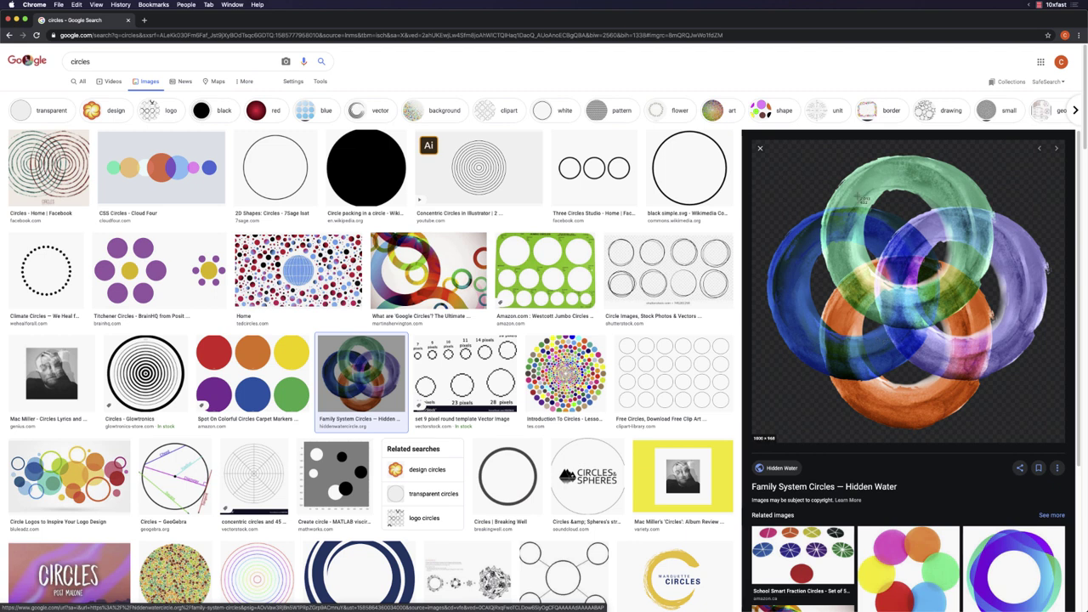
mouse_move(770, 147)
mouse_down()
mouse_move(1034, 394)
mouse_move(1049, 423)
mouse_up()
key(super+Tab)
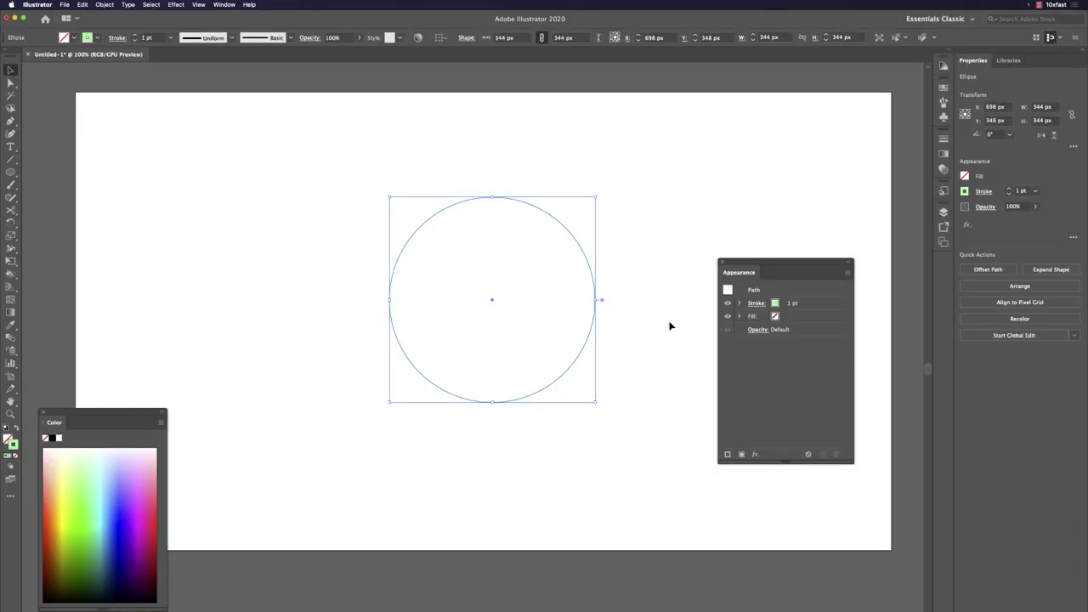
Step: Move the large light green circle to about X 648.5 px, Y 296.5 px
click(565, 236)
drag(574, 237, 549, 239)
key(super+v)
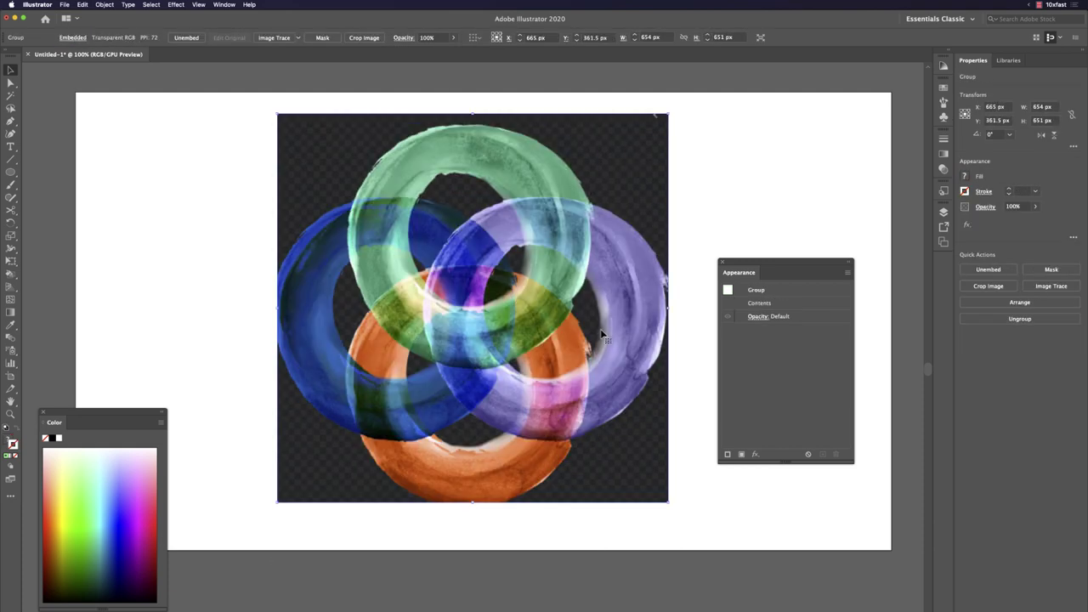
key(super+z)
key(super+z)
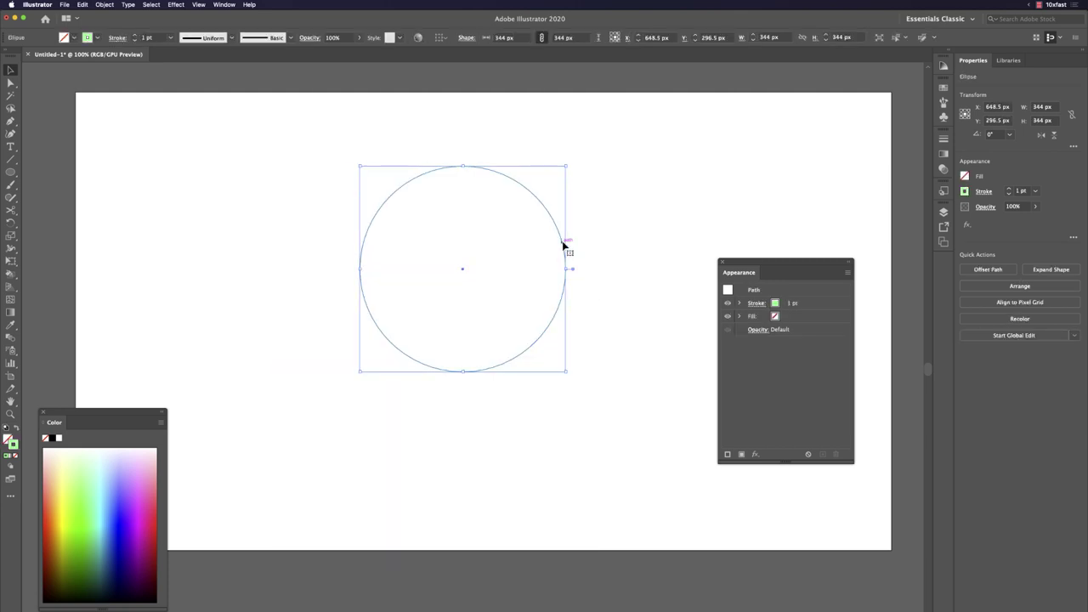
Step: Turn on Draw Inside mode for the large circle and paste the captured rings image into it
click(570, 242)
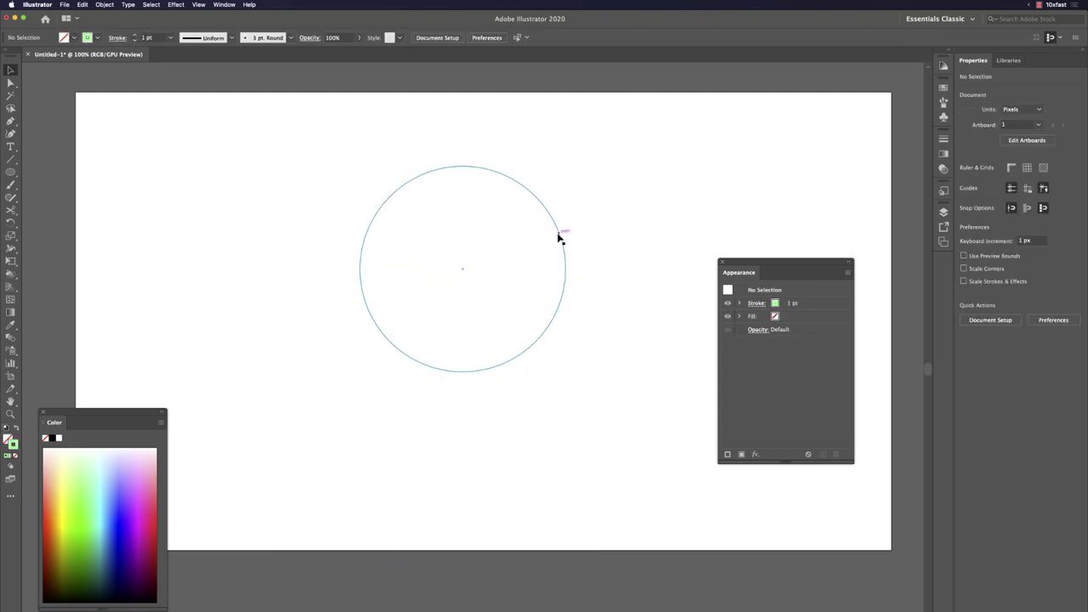
click(561, 236)
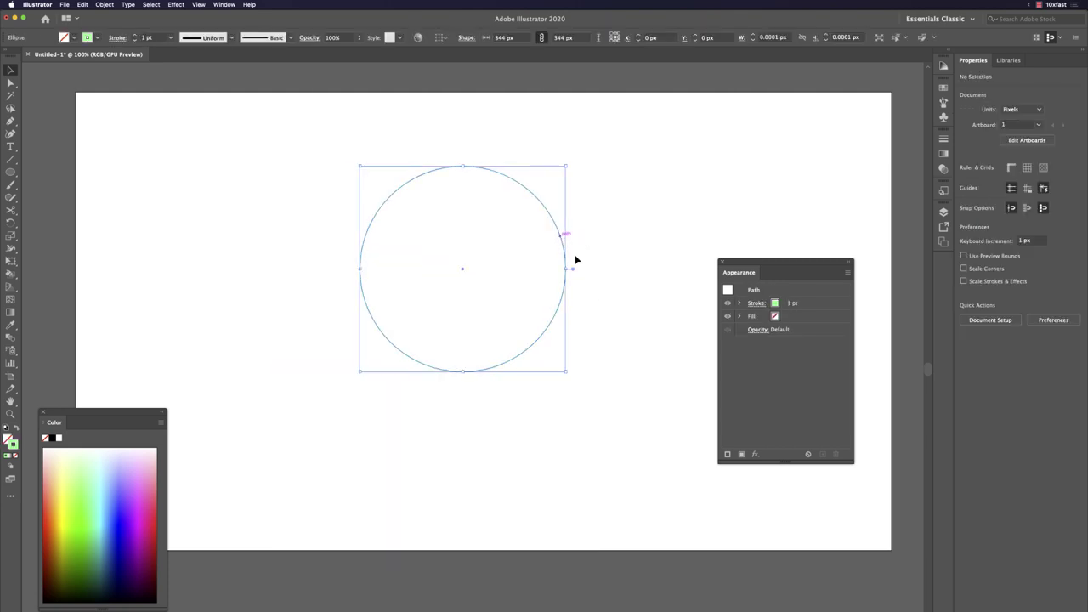
click(602, 315)
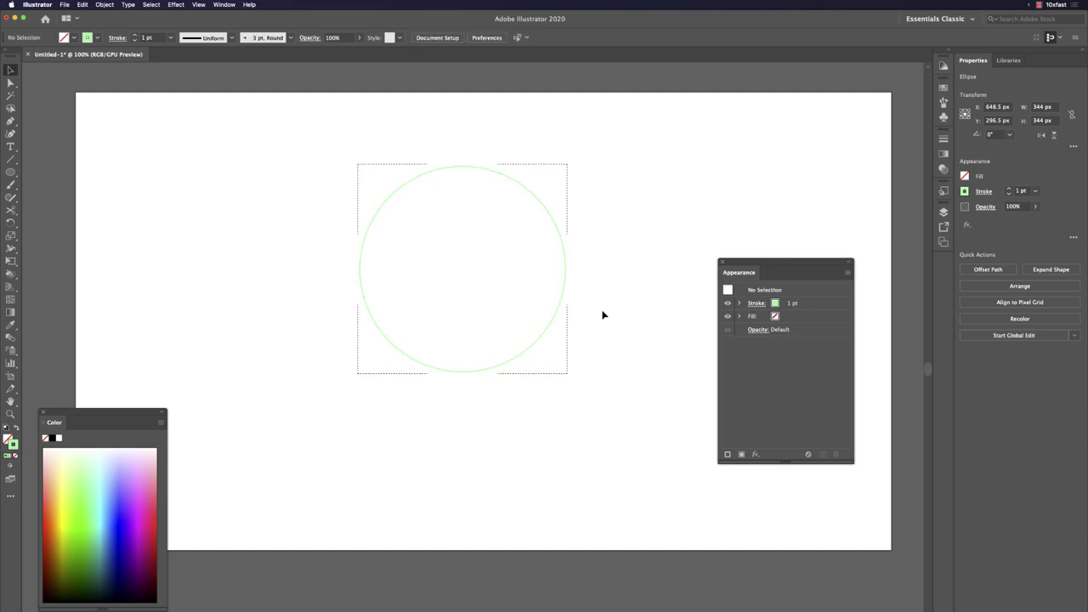
scroll(564, 221, down, 3)
scroll(561, 197, down, 3)
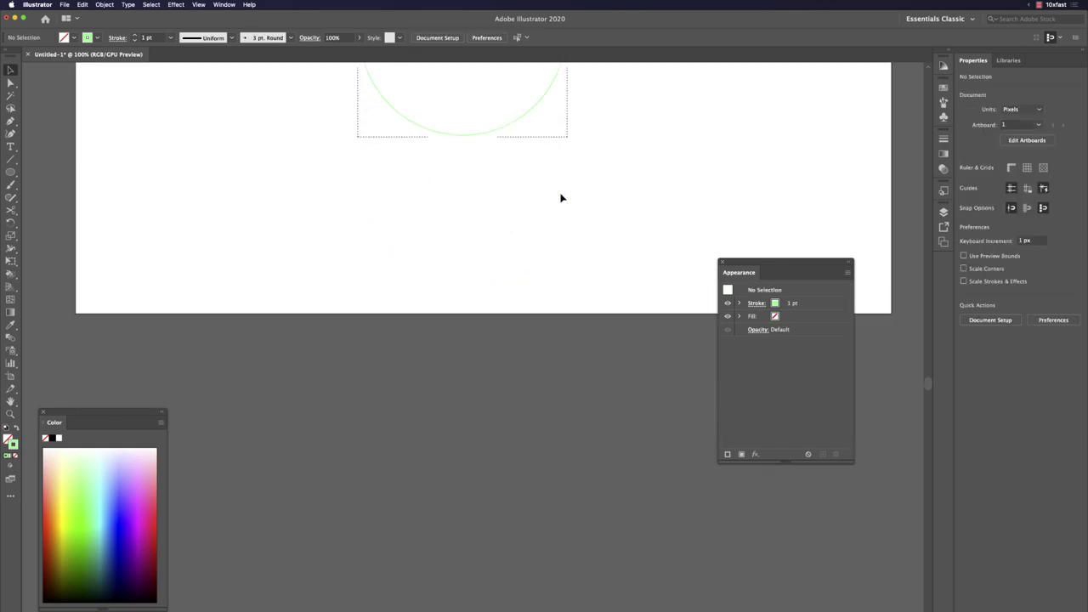
scroll(561, 198, up, 4)
scroll(561, 198, up, 3)
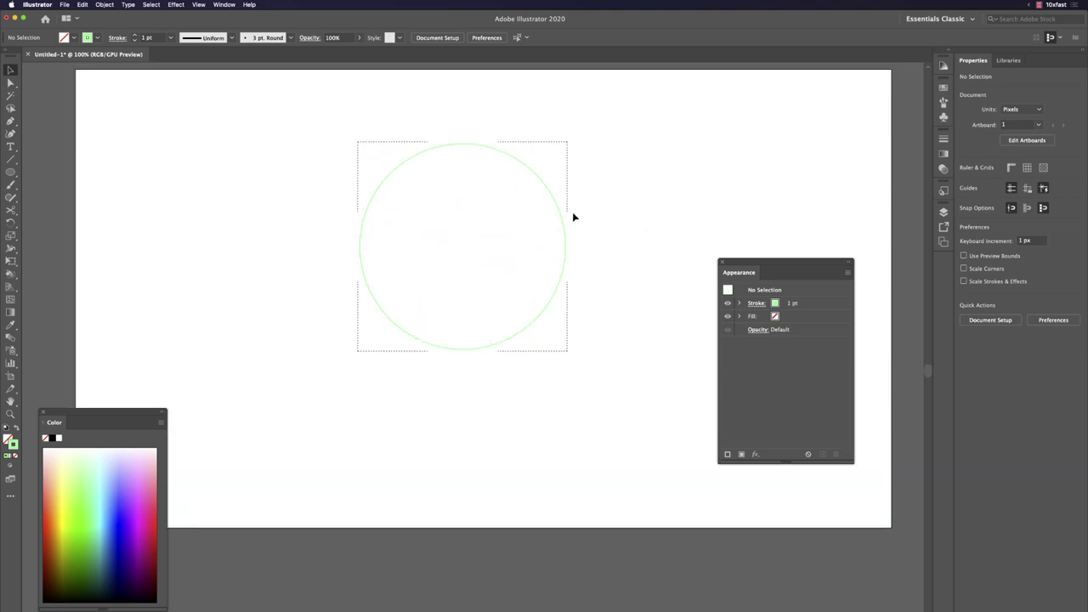
click(562, 214)
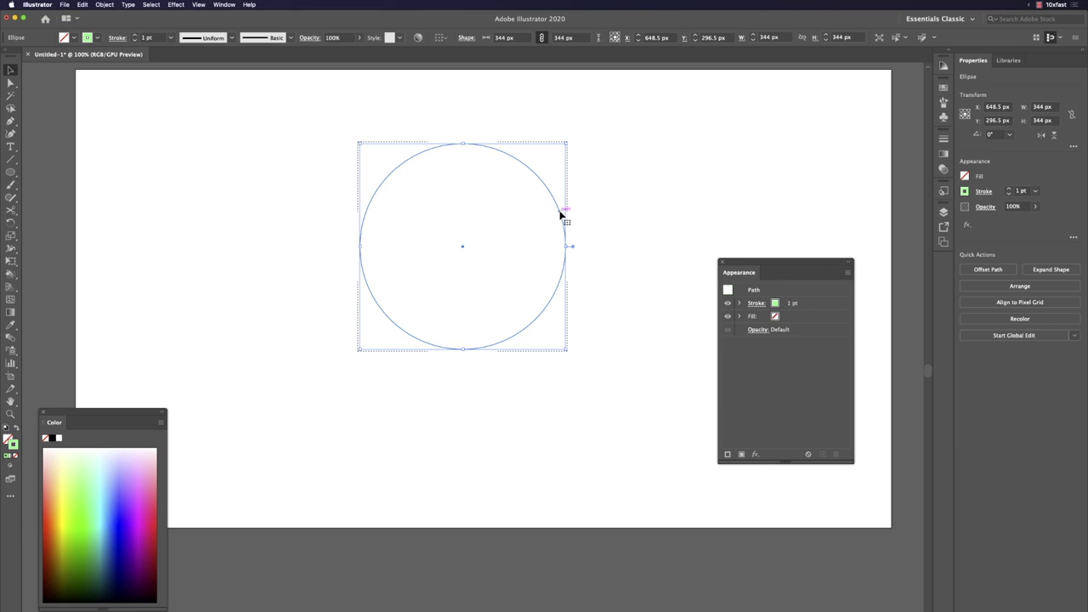
key(super+v)
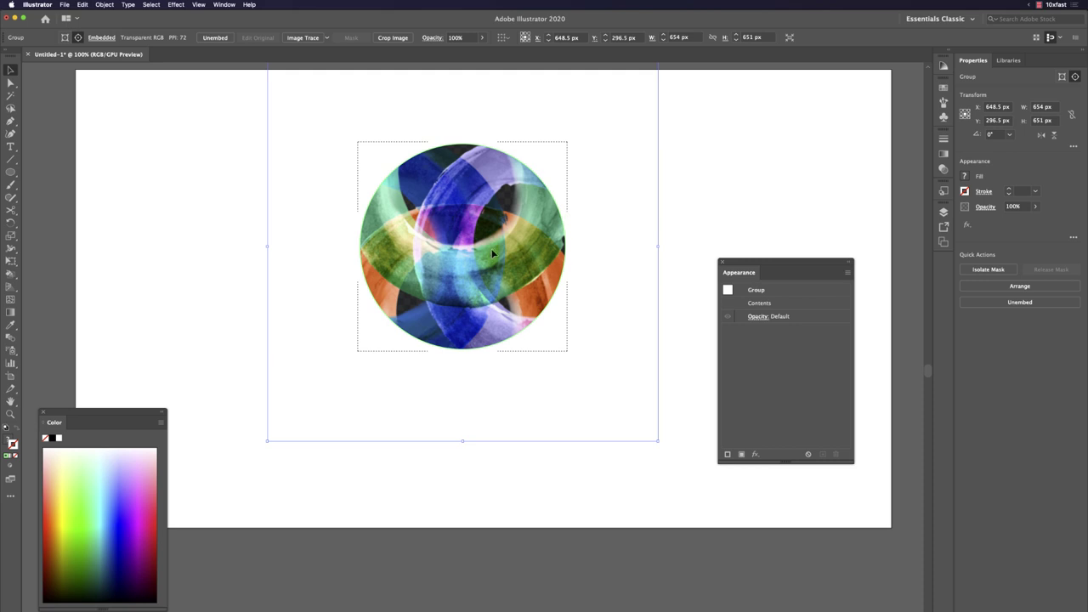
Step: Shrink and reposition the rings image within the circle, then move the masked circle to about X 678.5 px, Y 360.5 px
drag(499, 272, 454, 289)
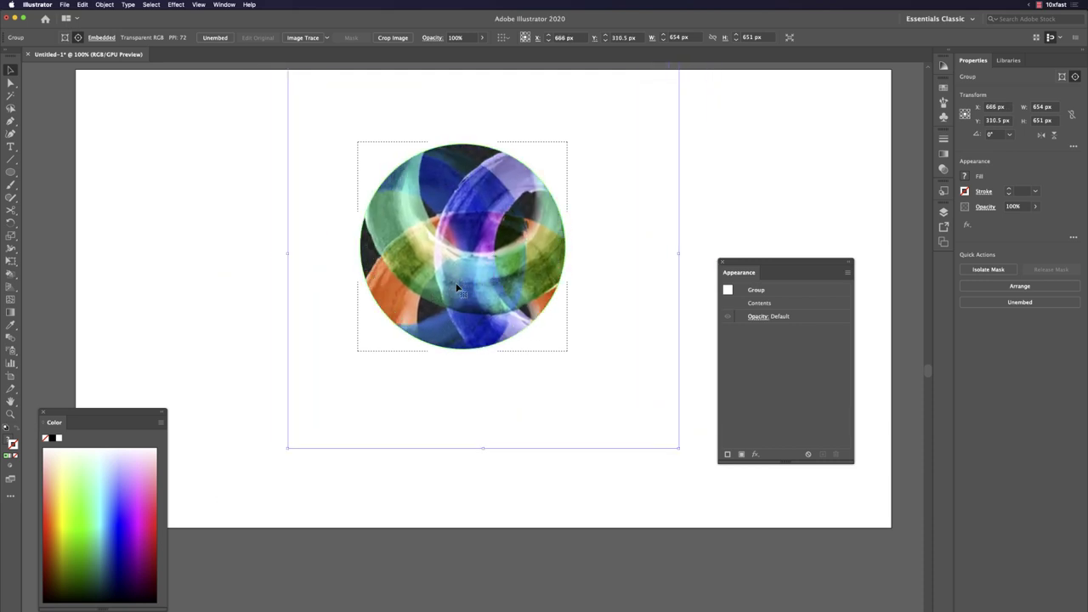
drag(678, 448, 574, 314)
drag(472, 235, 530, 292)
click(684, 262)
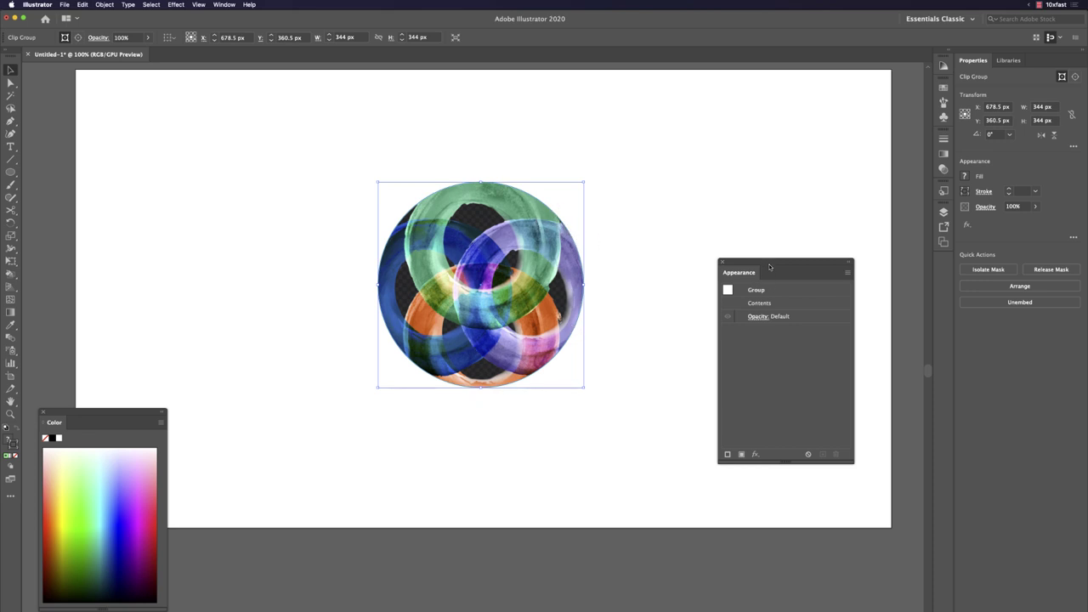
Step: Move the Appearance panel closer, isolate the clip group and set the masking circle's stroke weight to 15 pt
drag(770, 265, 723, 199)
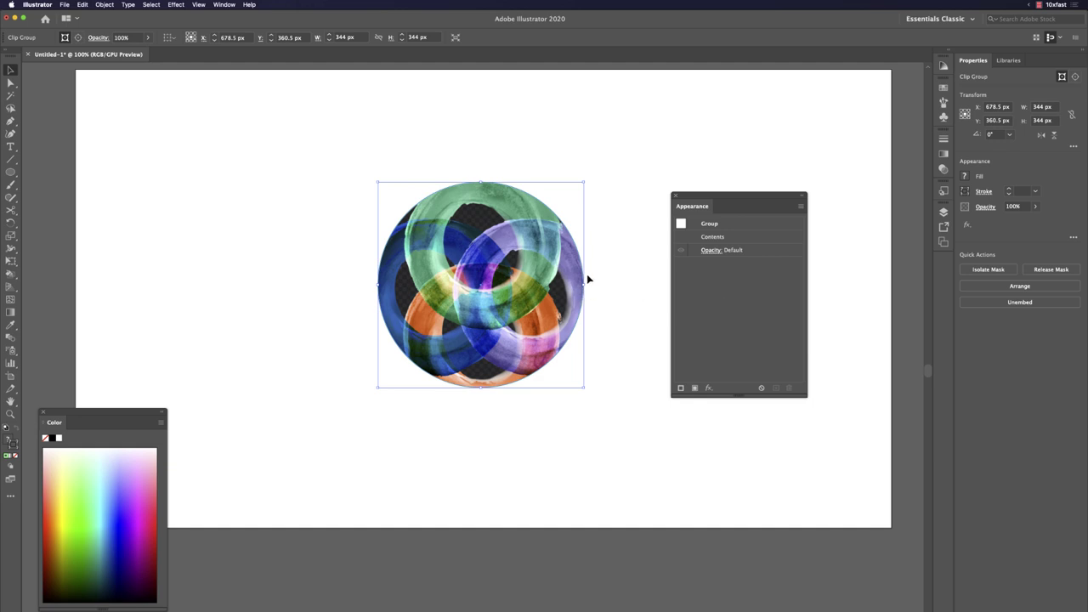
click(616, 286)
double_click(587, 296)
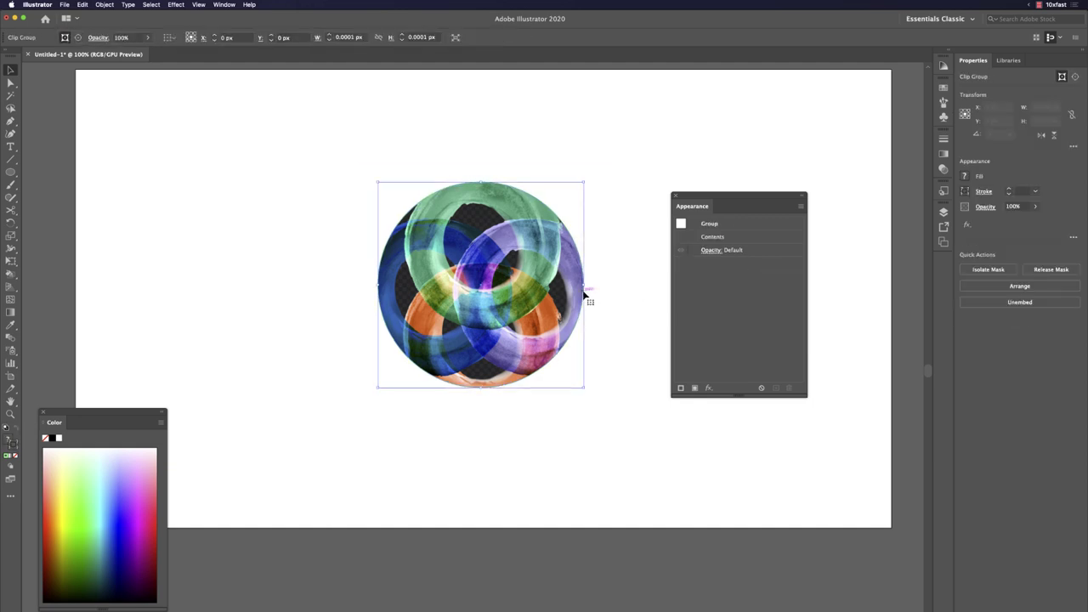
click(585, 295)
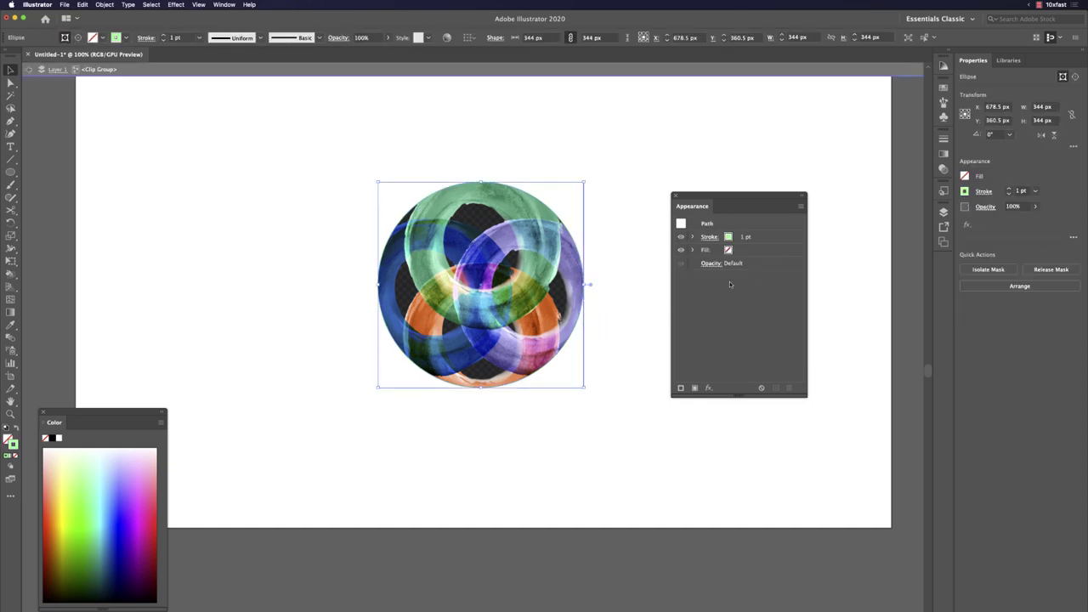
click(763, 240)
click(748, 237)
click(748, 237)
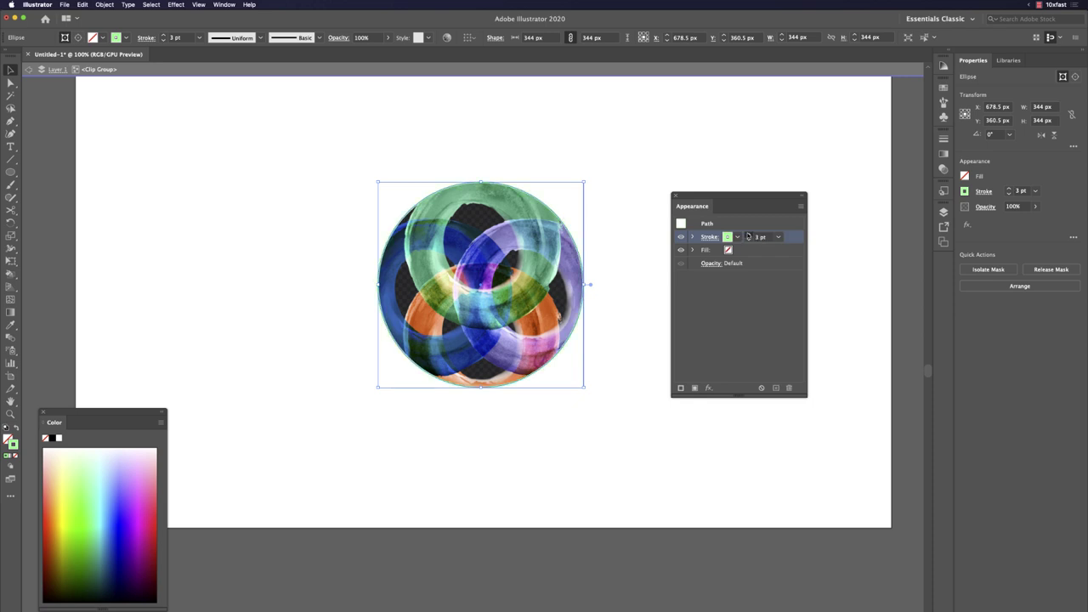
click(748, 237)
click(748, 237)
click(748, 238)
click(748, 237)
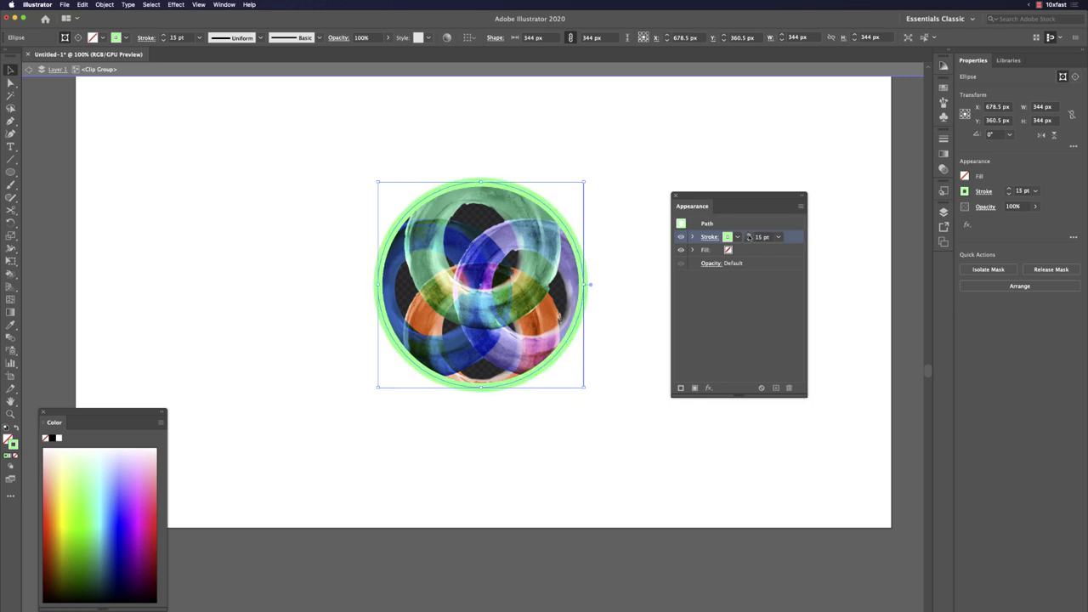
Step: Leave isolation mode and delete the masked circle artwork from the artboard
key(Escape)
drag(453, 286, 472, 312)
key(Delete)
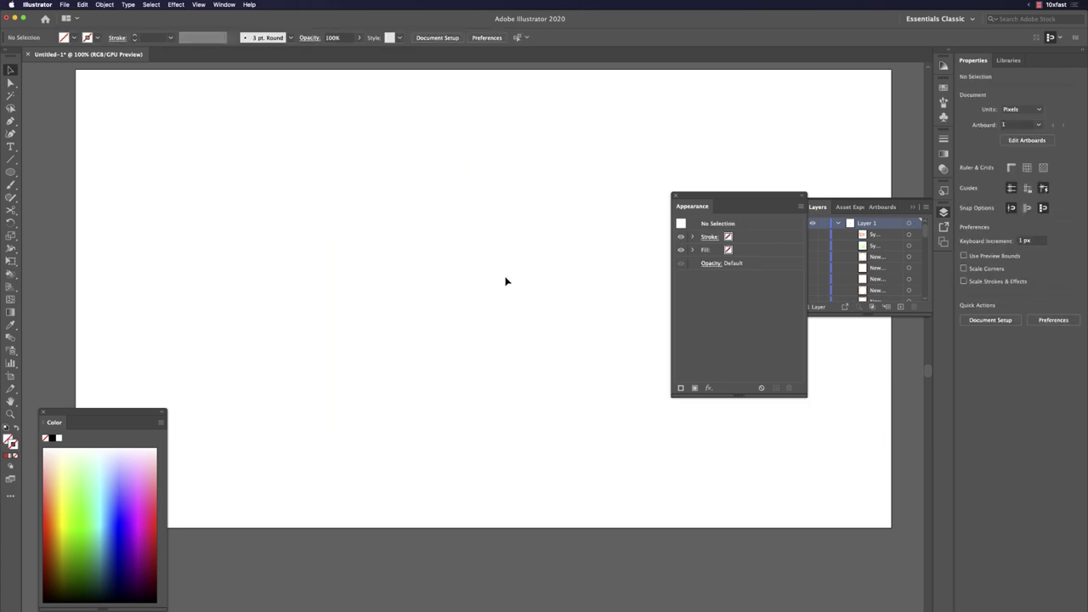
Step: Switch to Chrome, look over the circle image results for further pattern ideas, and return to Illustrator
key(super+Tab)
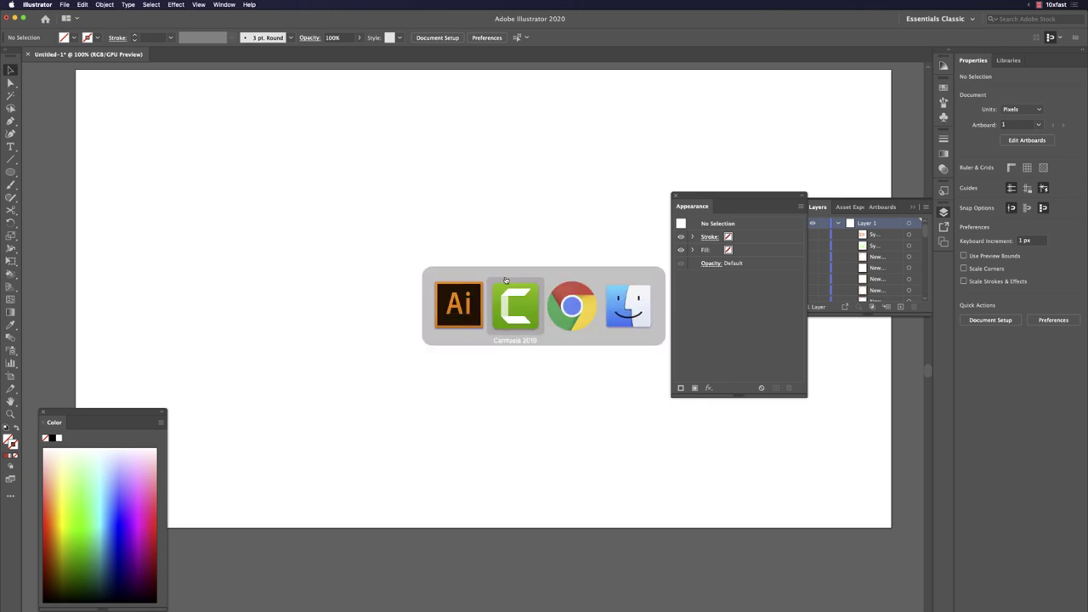
key(super+Tab)
key(super+Tab)
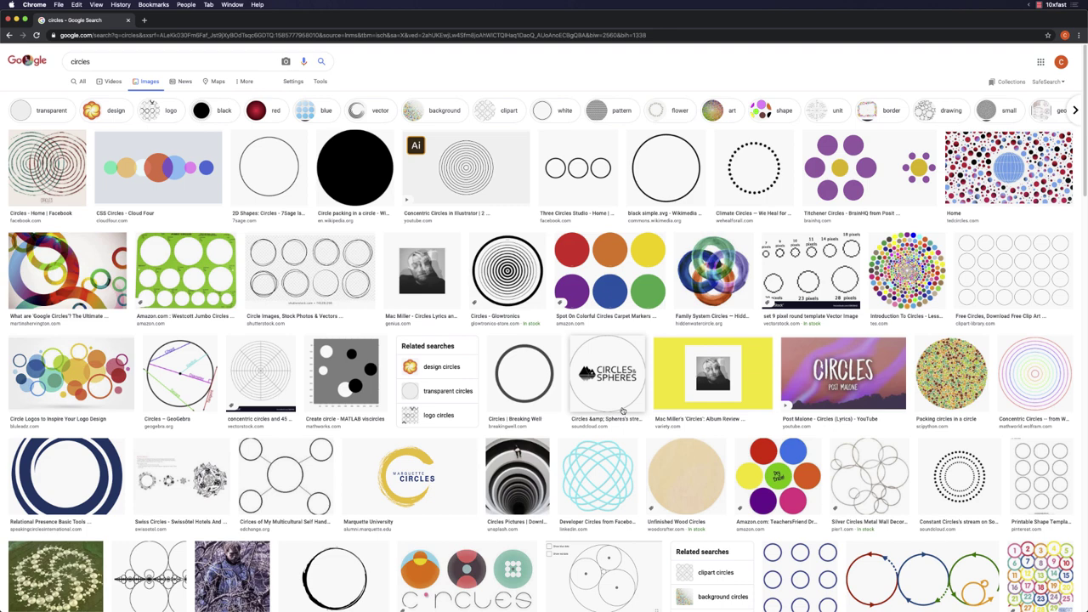
scroll(623, 411, down, 1)
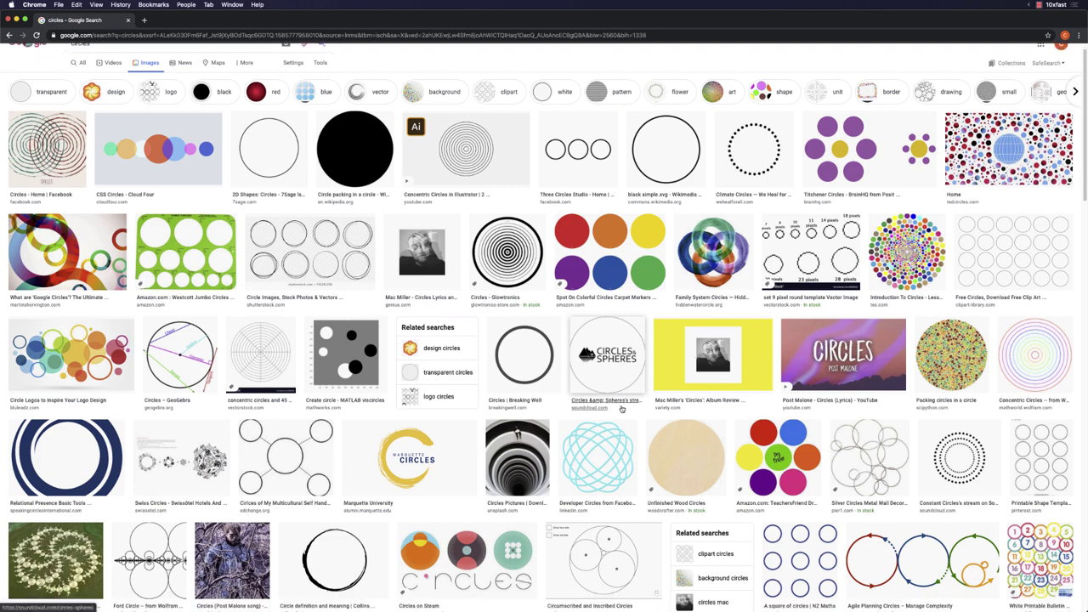
key(super+Tab)
key(super+Tab)
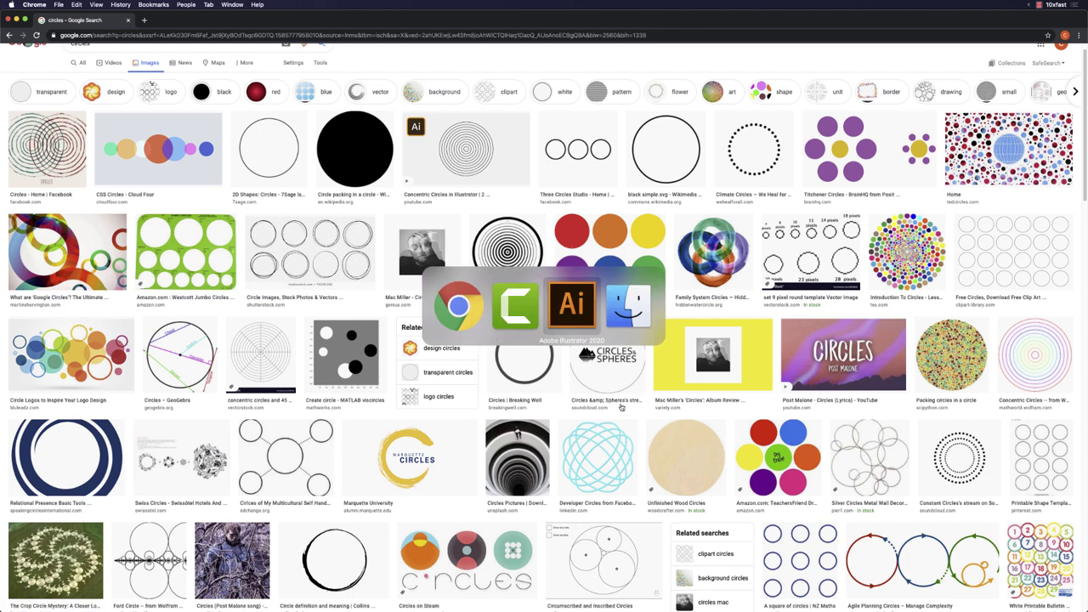
Step: Collapse the Layers panel and close the Appearance panel to clear the artboard area
scroll(477, 306, up, 2)
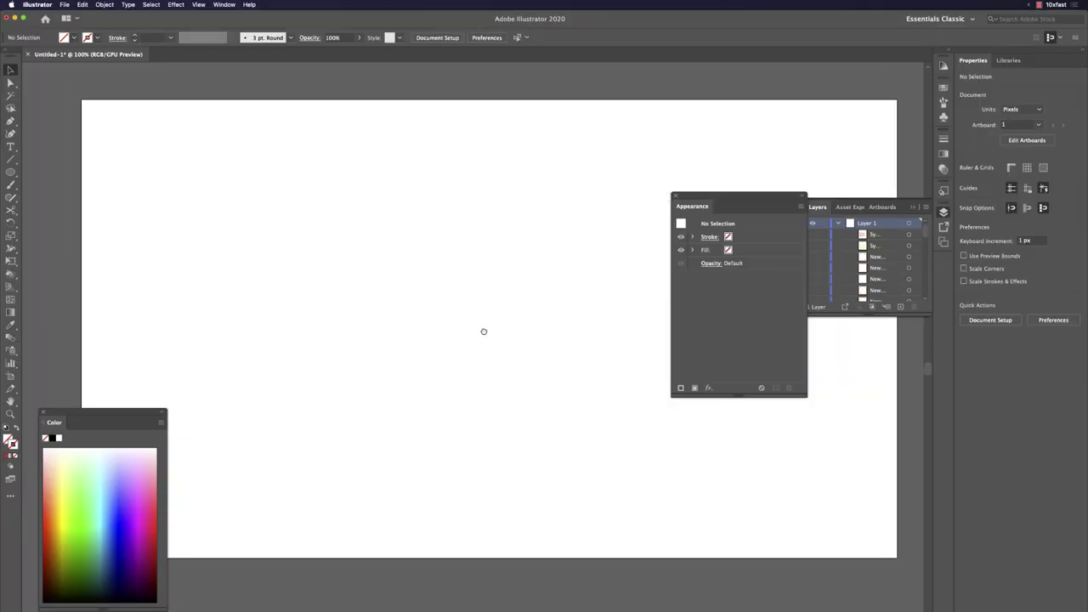
scroll(480, 320, left, 1)
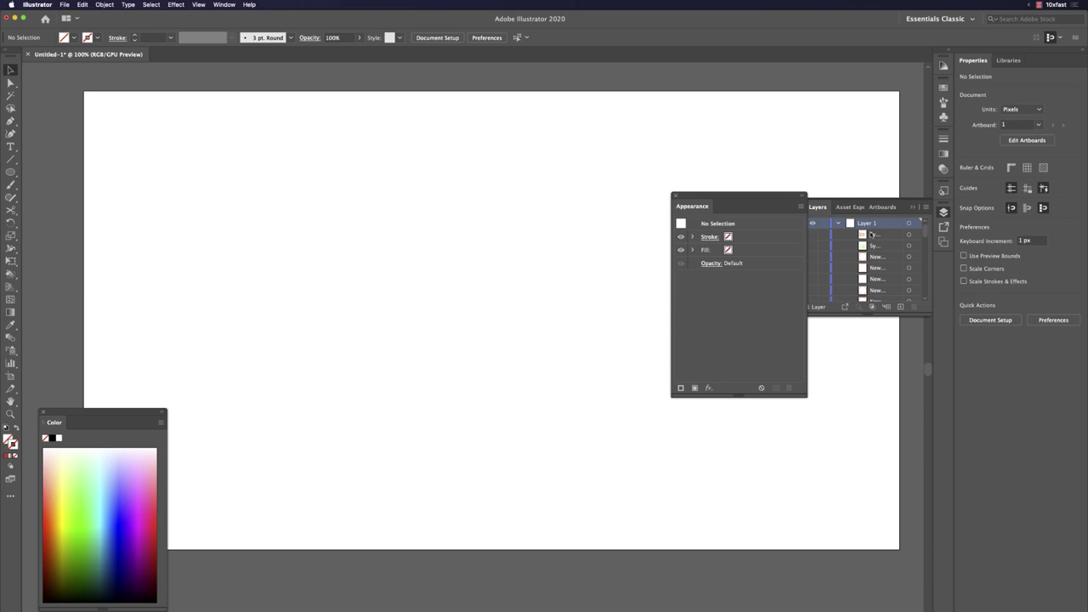
click(912, 206)
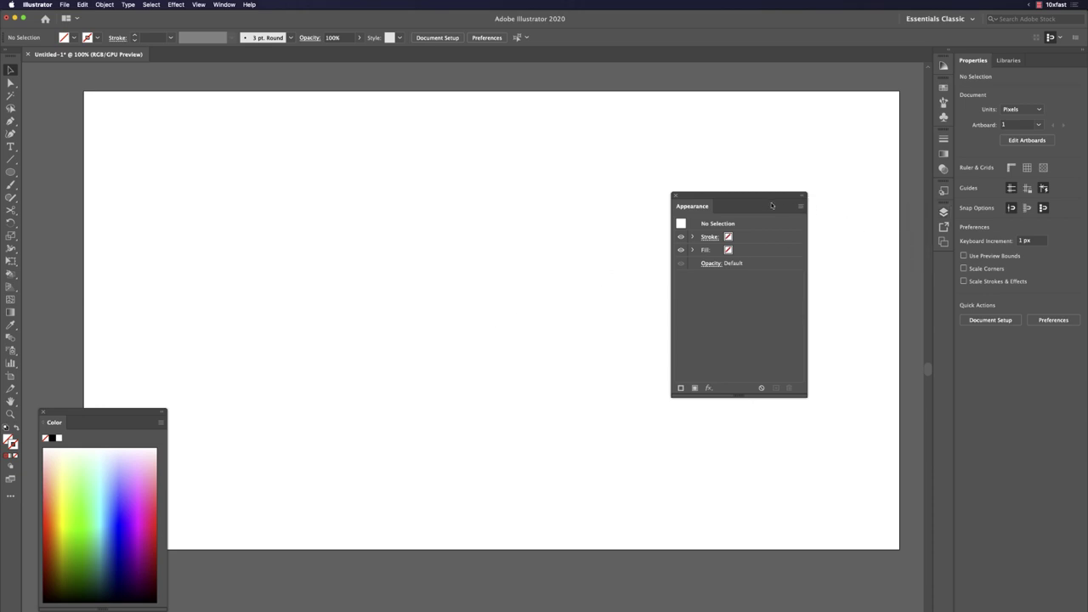
click(676, 196)
scroll(571, 280, left, 1)
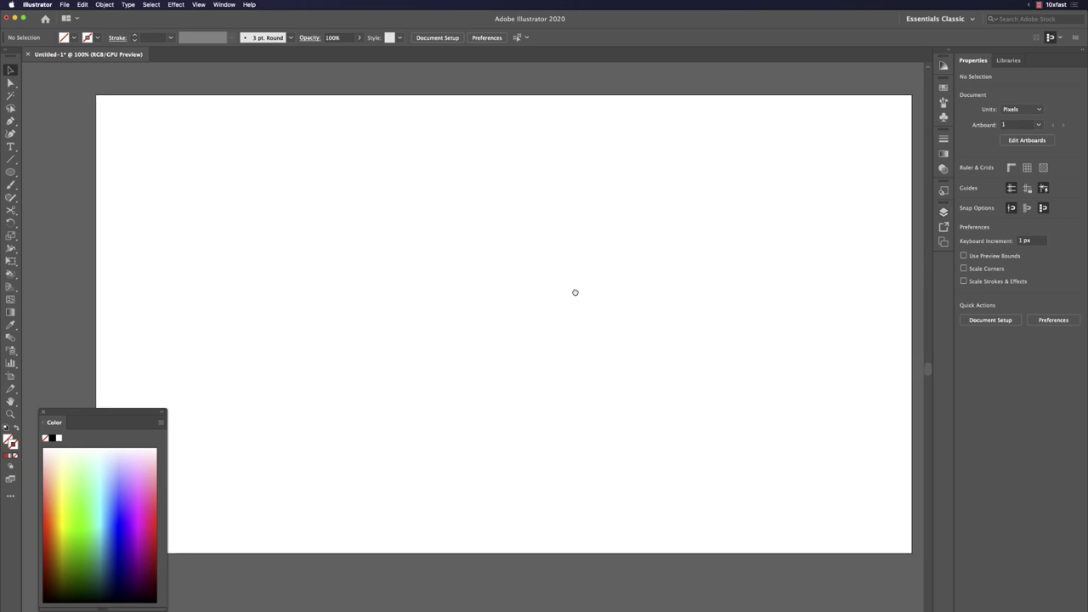
Step: Draw a circle about 97 px in diameter near the artboard's upper-left corner with a light green fill and no stroke
scroll(574, 293, right, 1)
key(l)
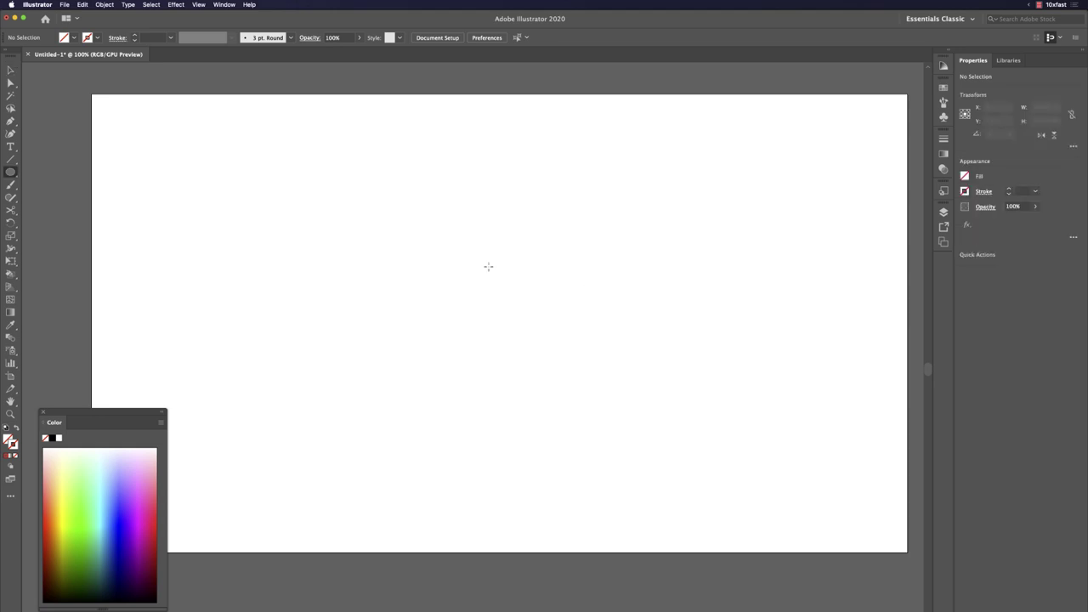
drag(125, 113, 169, 149)
key(v)
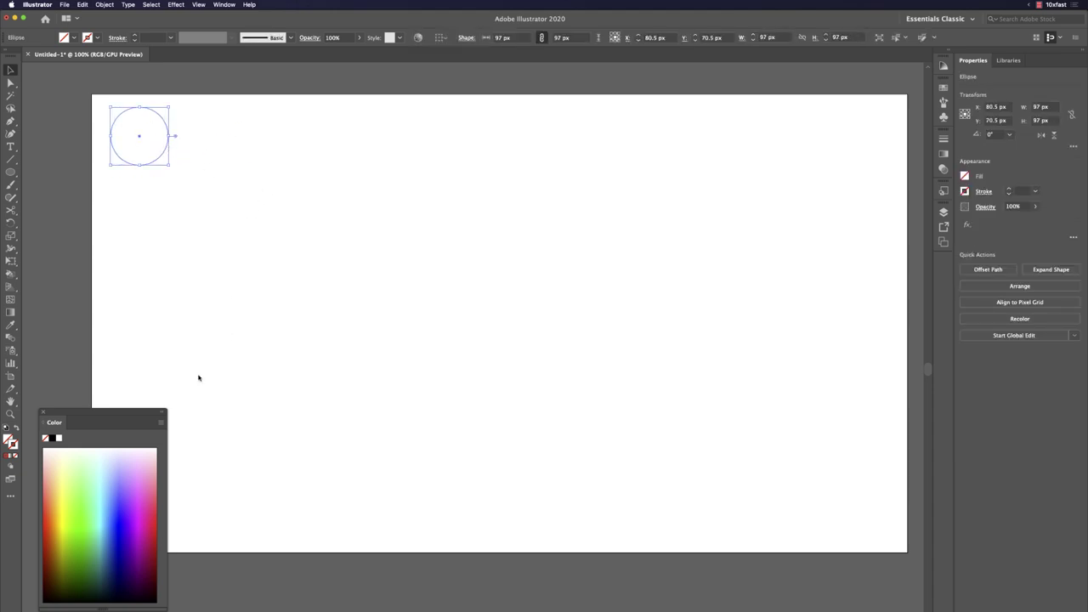
click(85, 475)
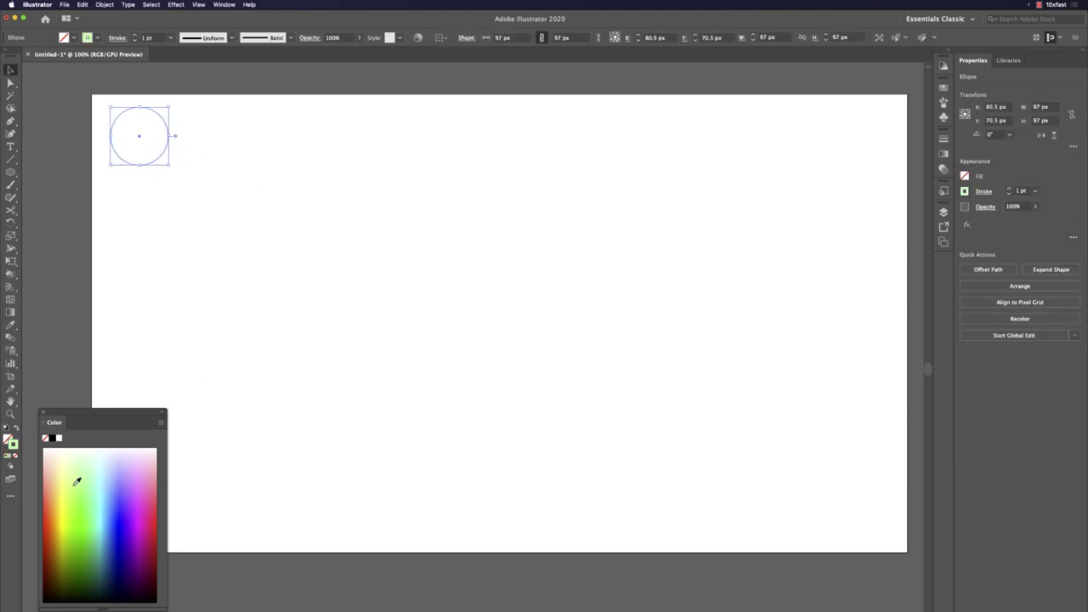
key(shift+x)
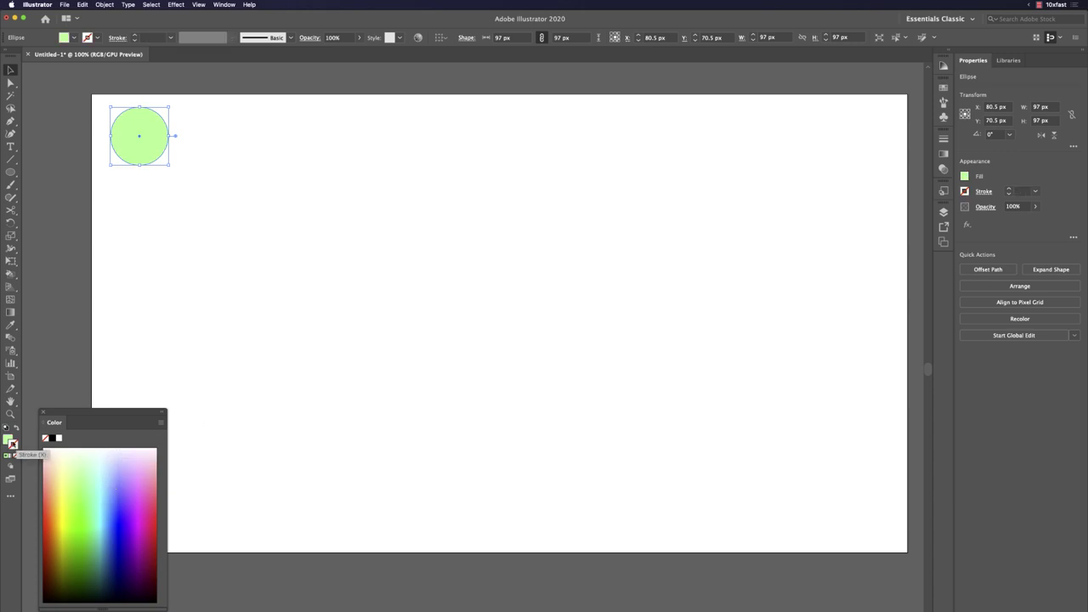
click(289, 297)
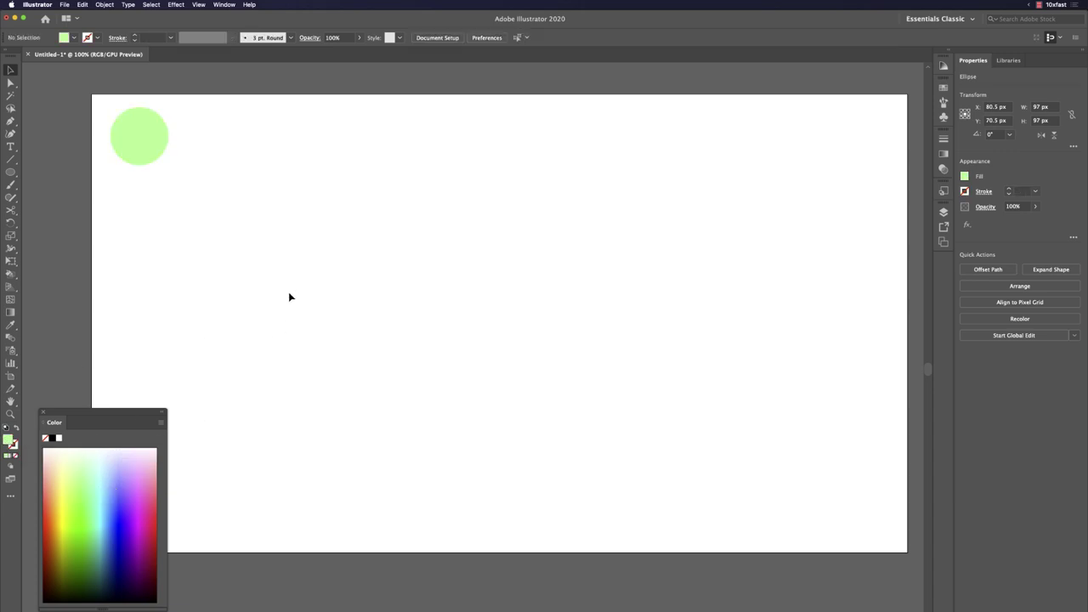
Step: Squash the green circle into an ellipse about 63 px high and place a duplicate near the artboard's upper-right corner
click(160, 141)
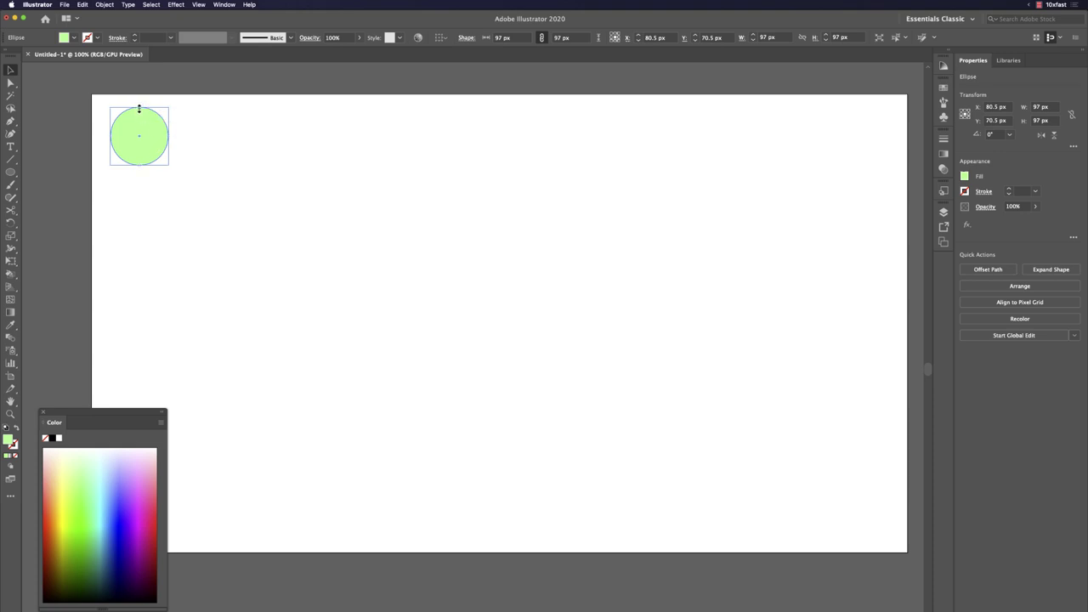
mouse_move(140, 108)
mouse_down()
mouse_move(154, 147)
mouse_move(865, 162)
mouse_move(518, 153)
mouse_move(121, 111)
mouse_up()
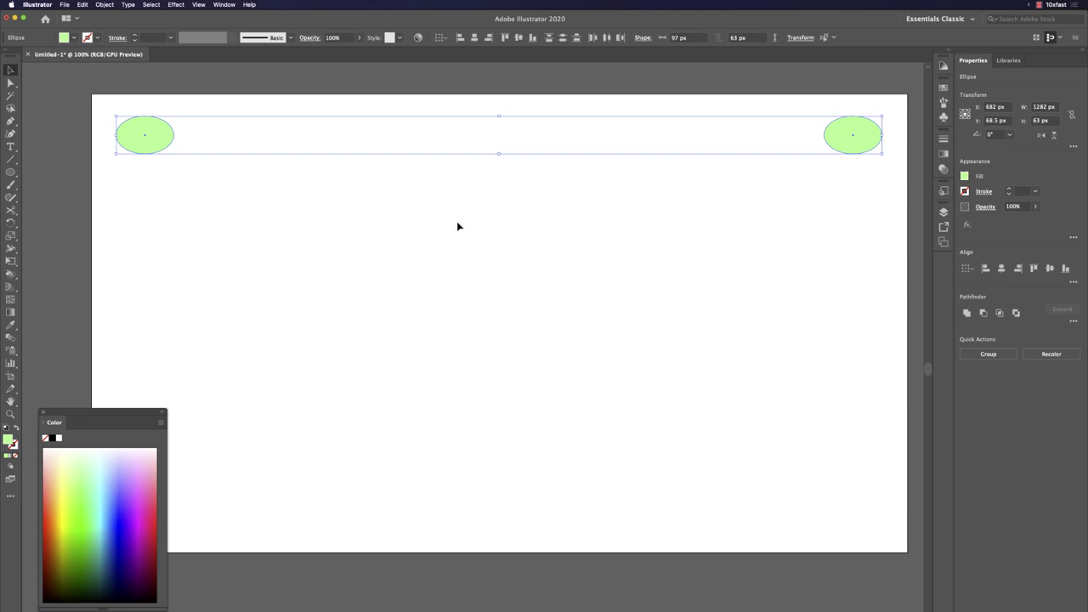
Step: Blend the two green ellipses into a full row across the artboard and expand it into separate, ungrouped ellipses
drag(866, 180, 196, 153)
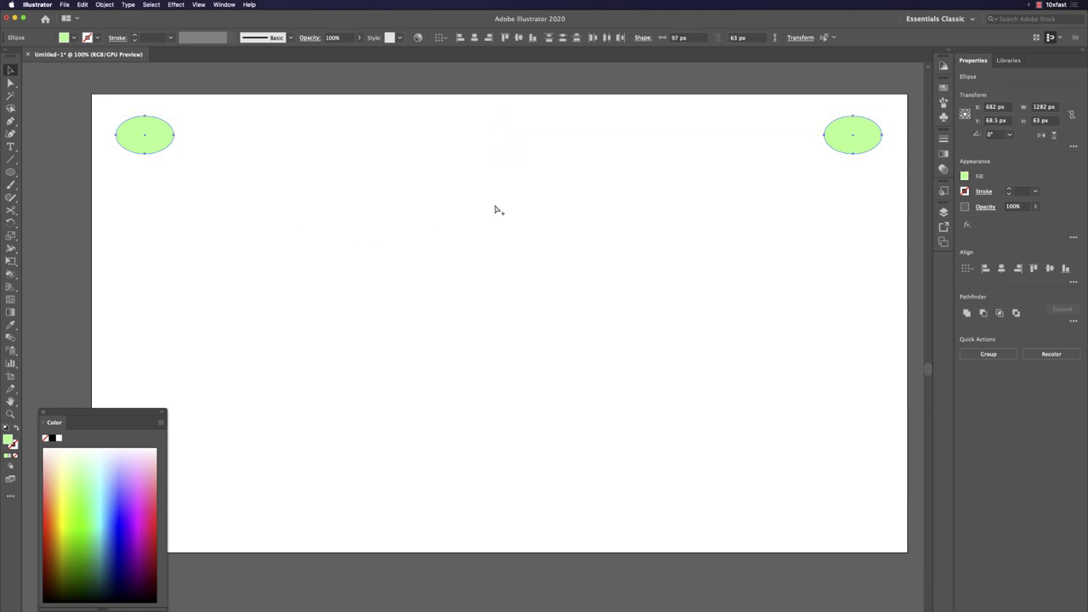
key(super+alt+b)
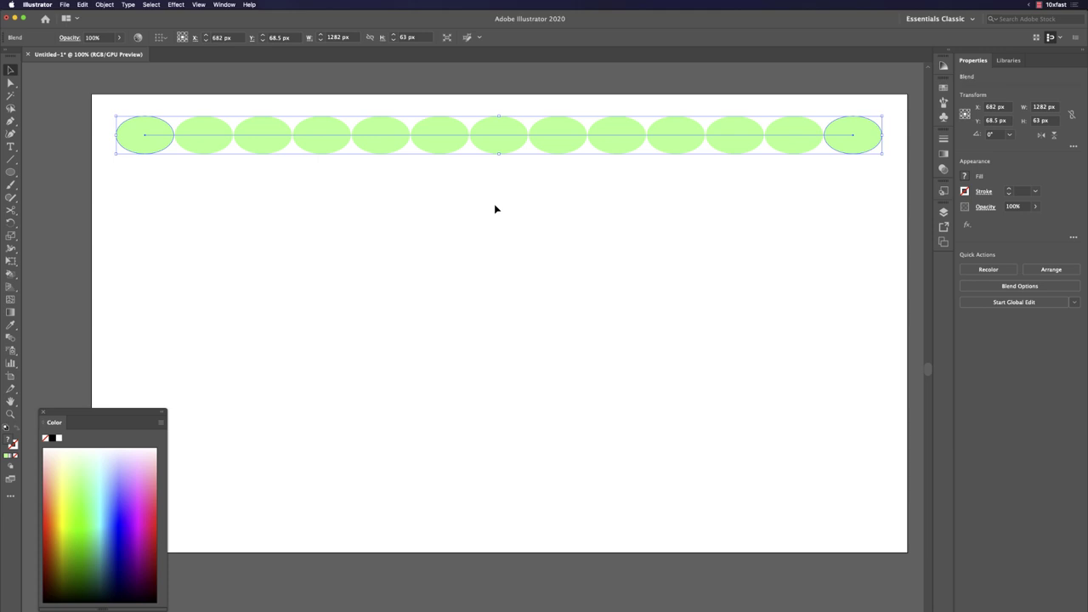
click(104, 4)
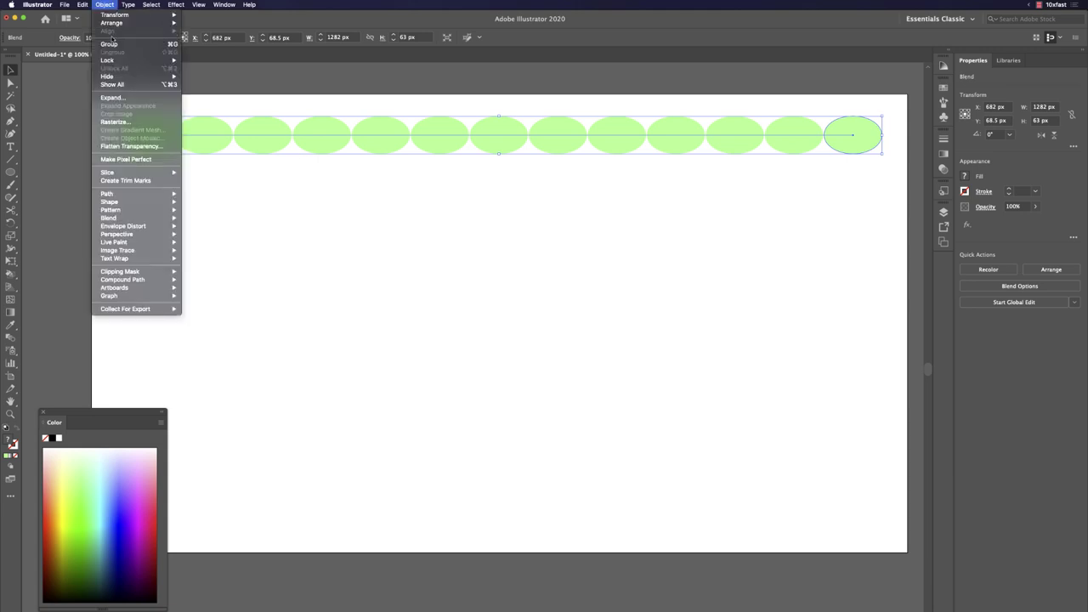
click(114, 97)
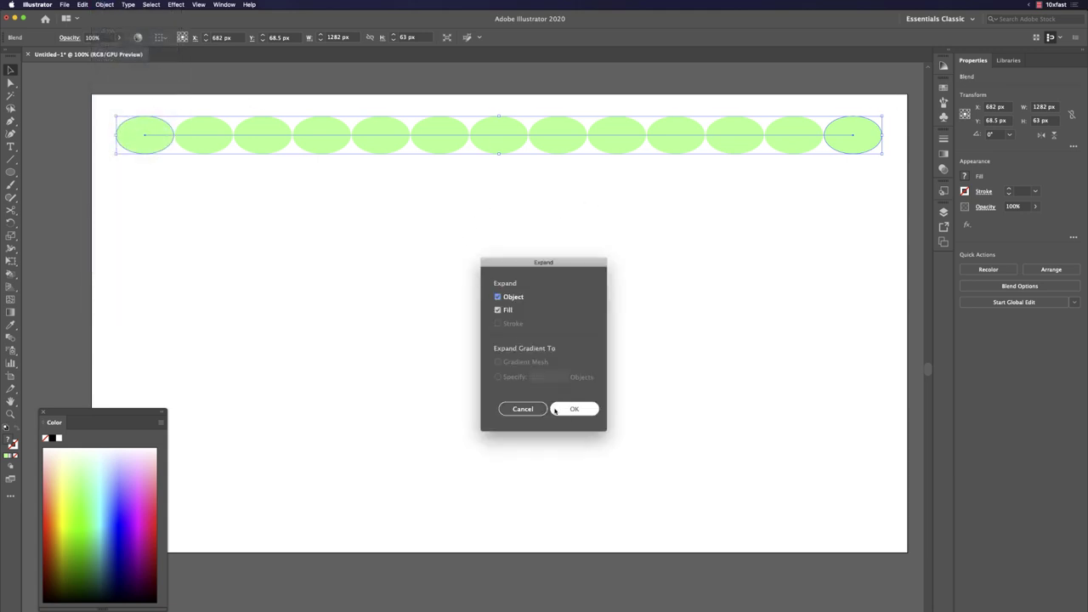
click(571, 410)
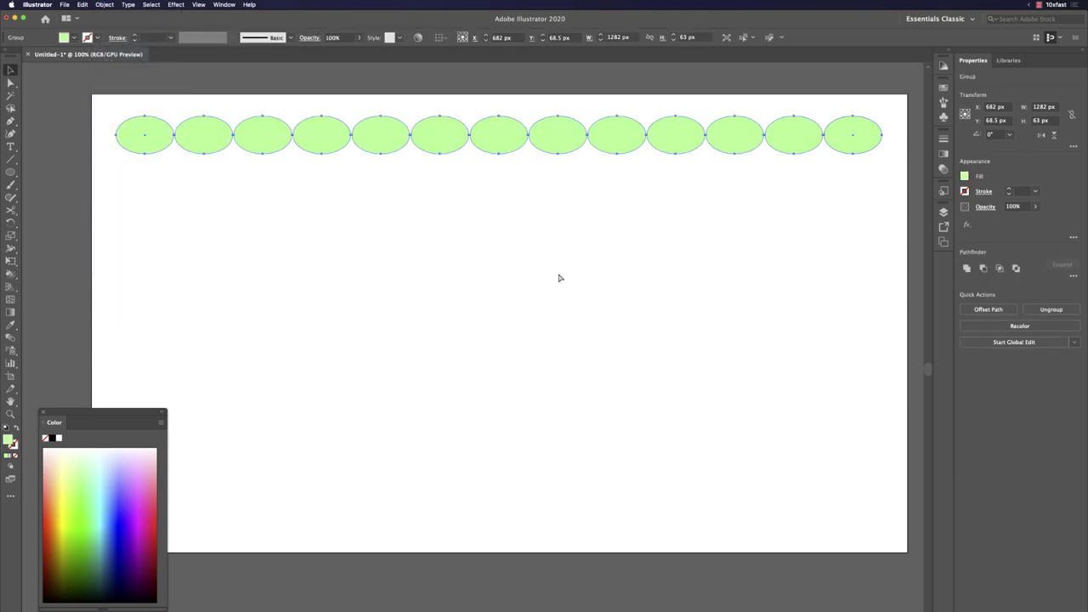
key(super+shift+g)
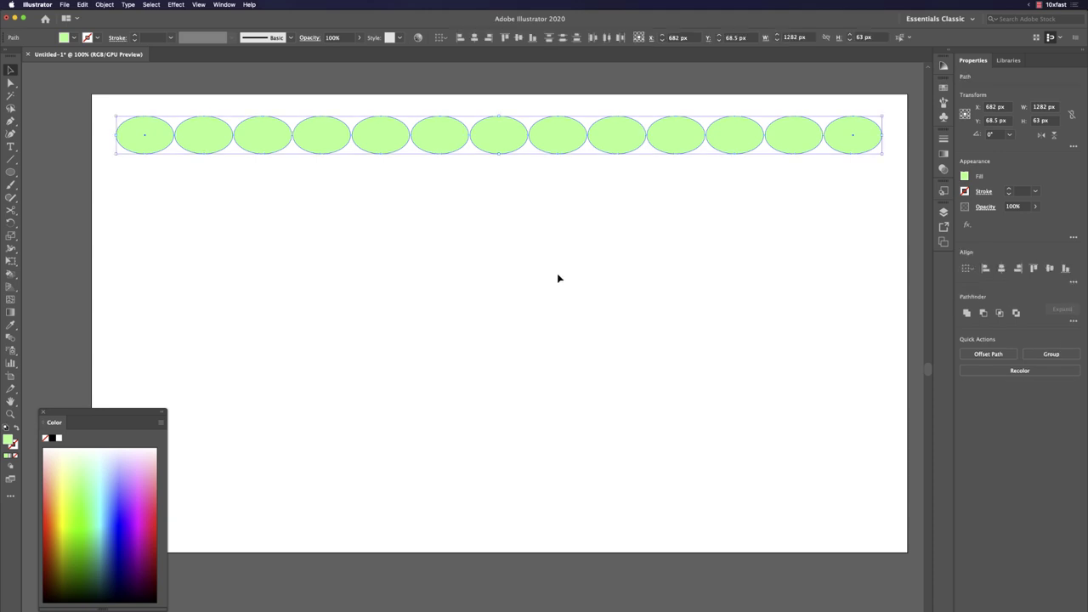
Step: Duplicate the row of ellipses 70 px downward and repeat the duplication until nine evenly spaced rows fill the artboard
drag(612, 150, 630, 185)
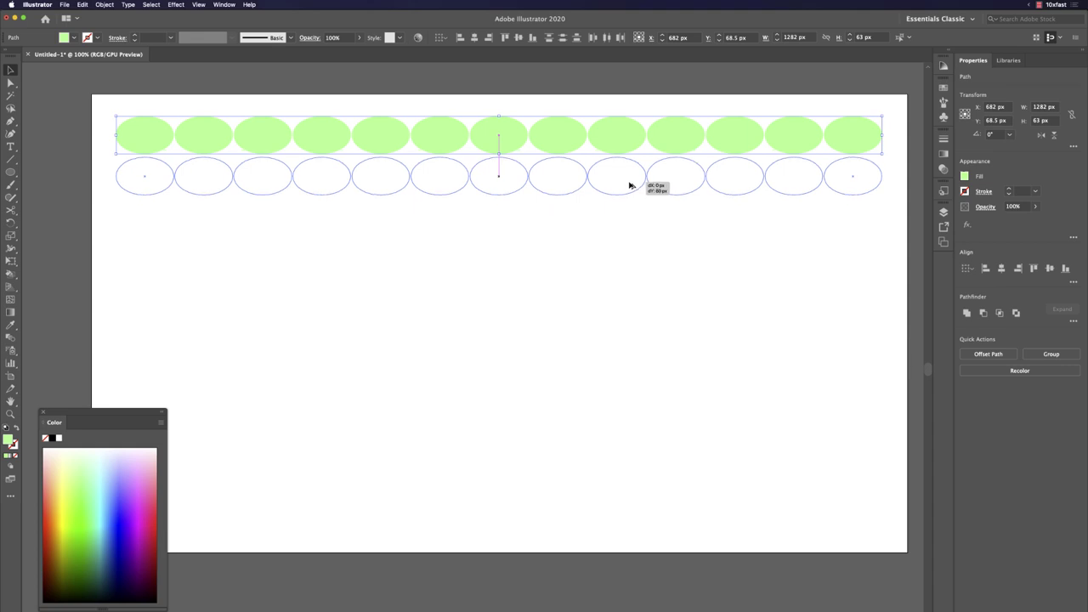
drag(629, 186, 628, 181)
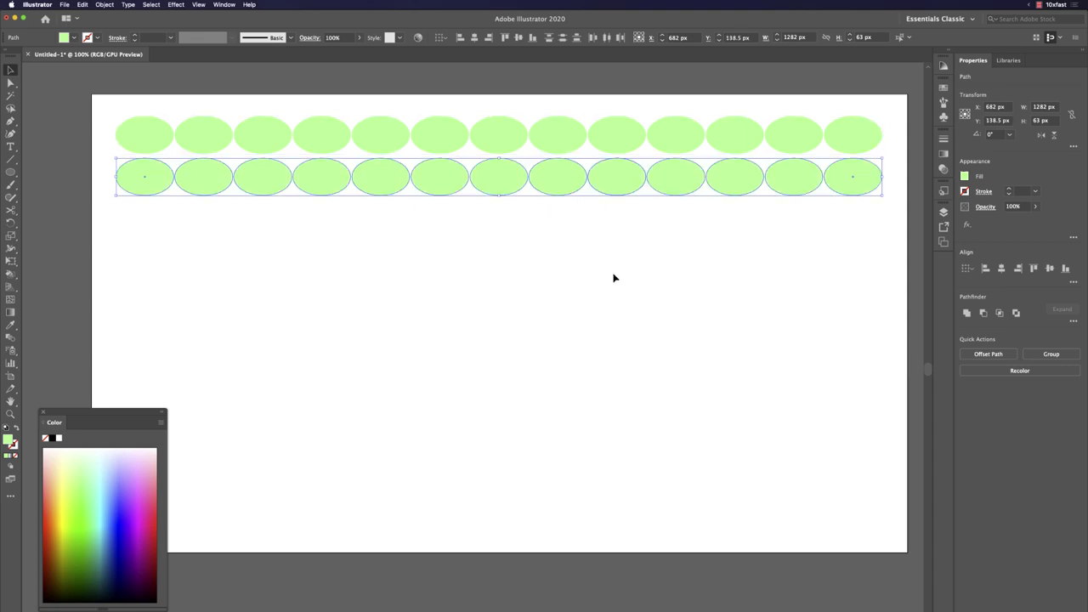
key(ctrl+d)
key(ctrl+d)
key(ctrl+d)
key(ctrl+d)
key(ctrl+d)
key(ctrl+d)
key(ctrl+d)
key(ctrl+d)
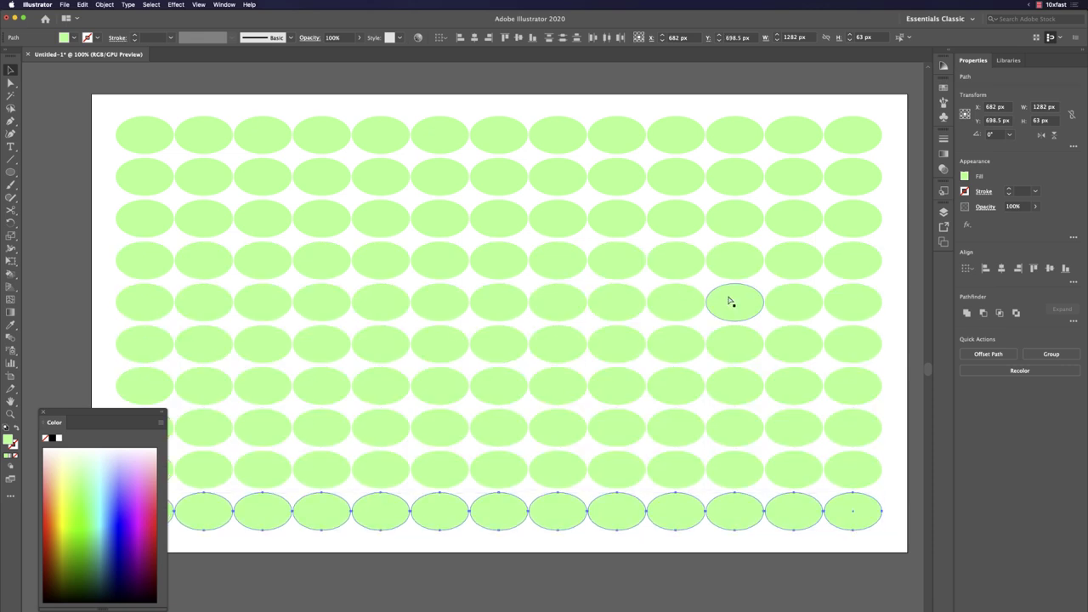
key(ctrl+z)
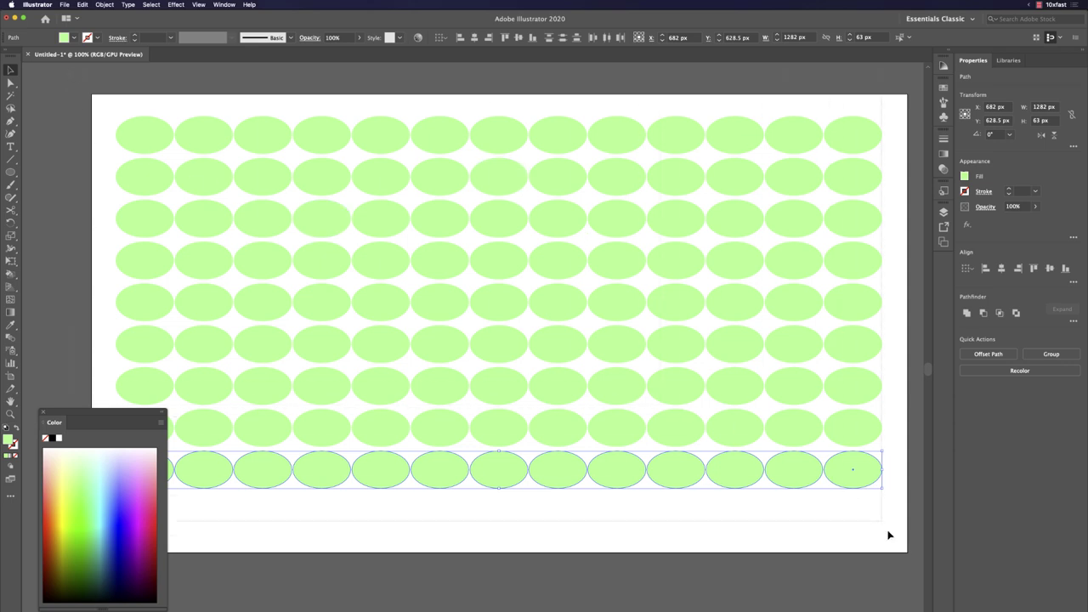
Step: Move the Color panel off the artboard and shift the whole ellipse grid down so its centre sits at X 683 px, Y 360.5 px
key(ctrl+a)
drag(129, 415, 115, 576)
drag(331, 344, 332, 351)
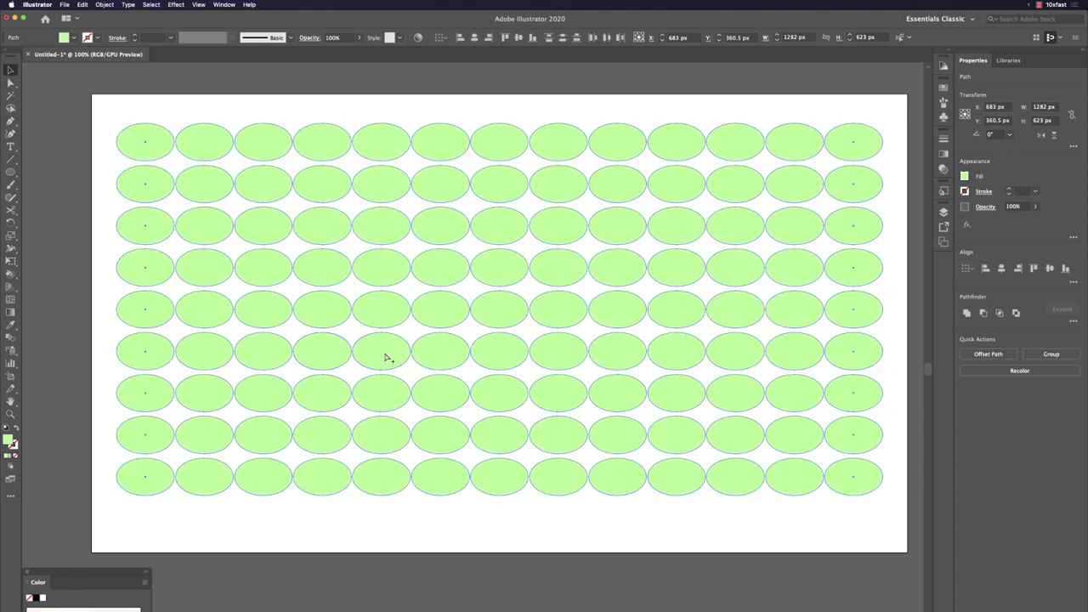
Step: Set up Transform Each for all the ellipses with a 360° rotation and the Random option, keeping the dialog clear of the preview
key(ctrl+alt+shift+d)
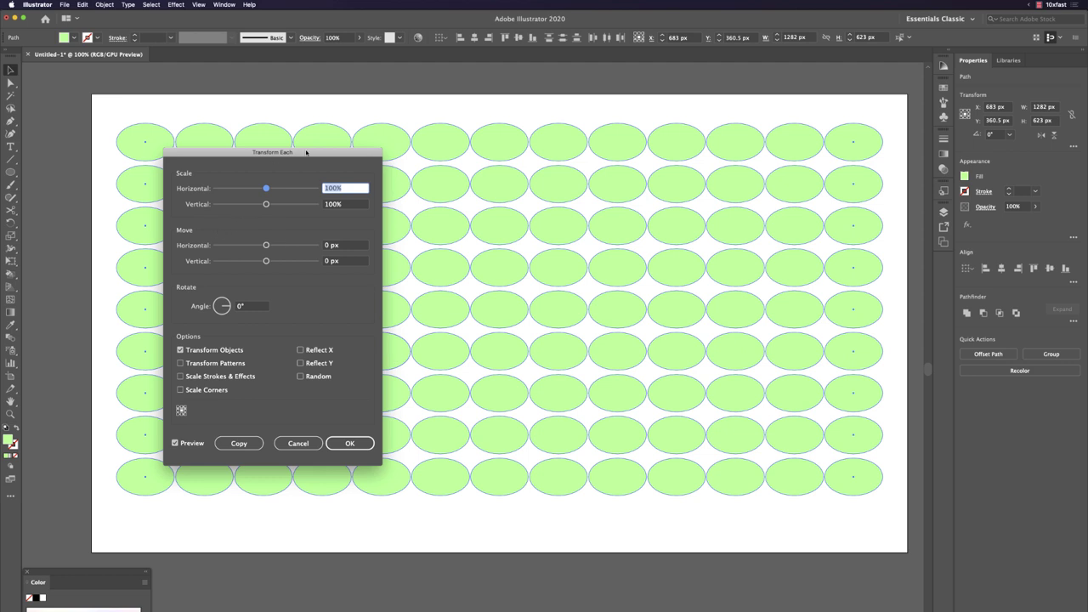
drag(306, 152, 422, 164)
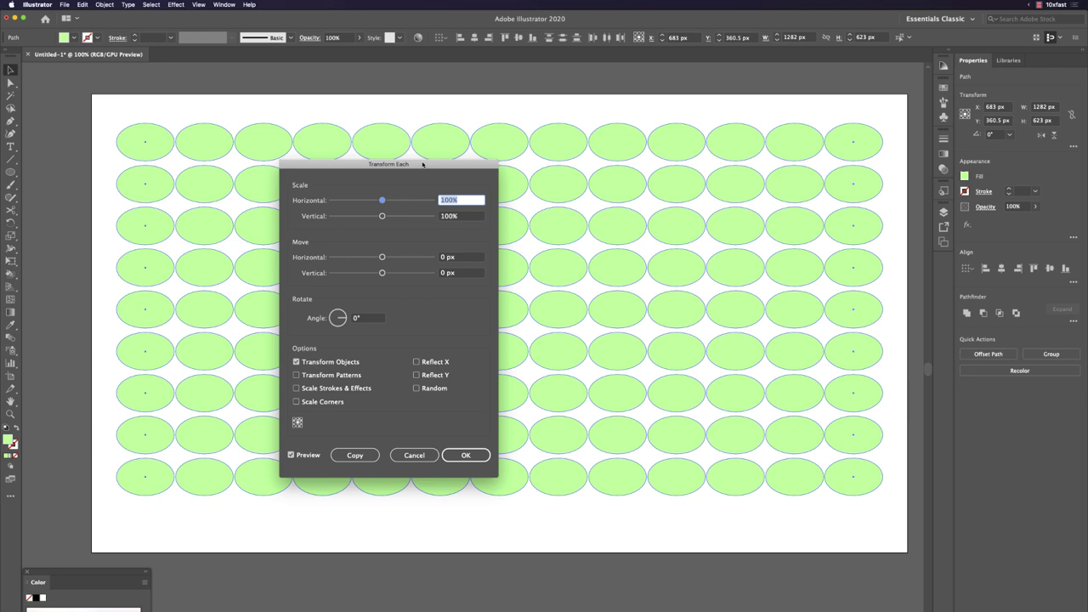
drag(423, 164, 532, 177)
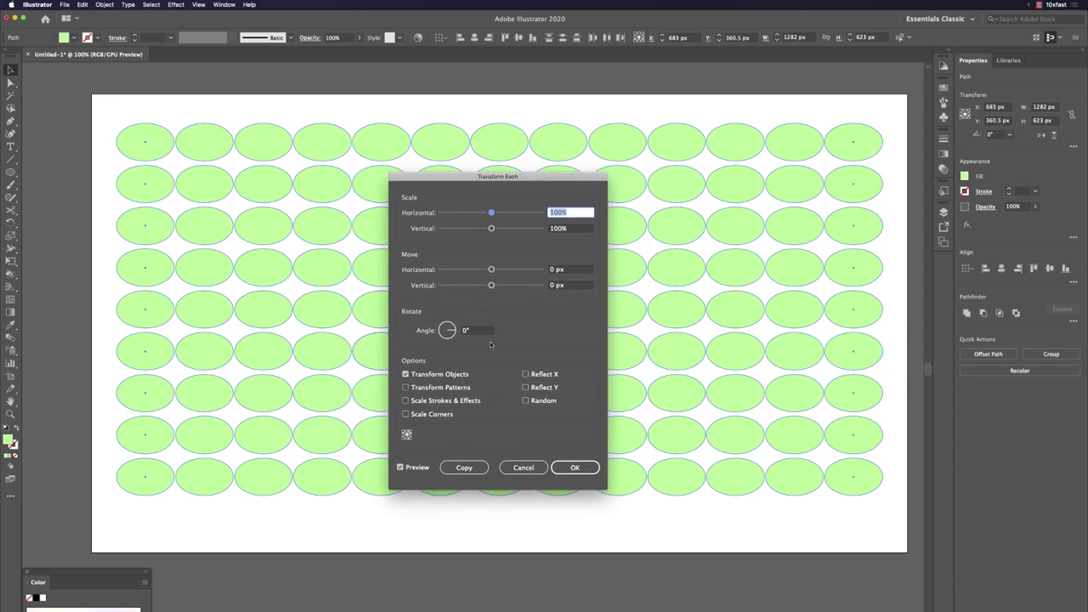
click(483, 333)
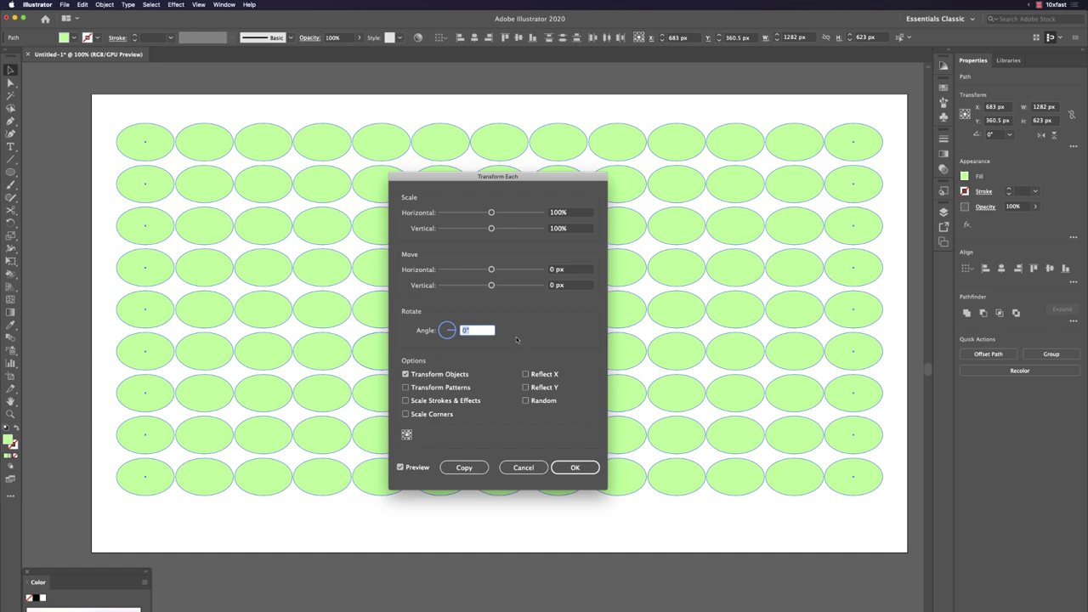
text(360)
key(Tab)
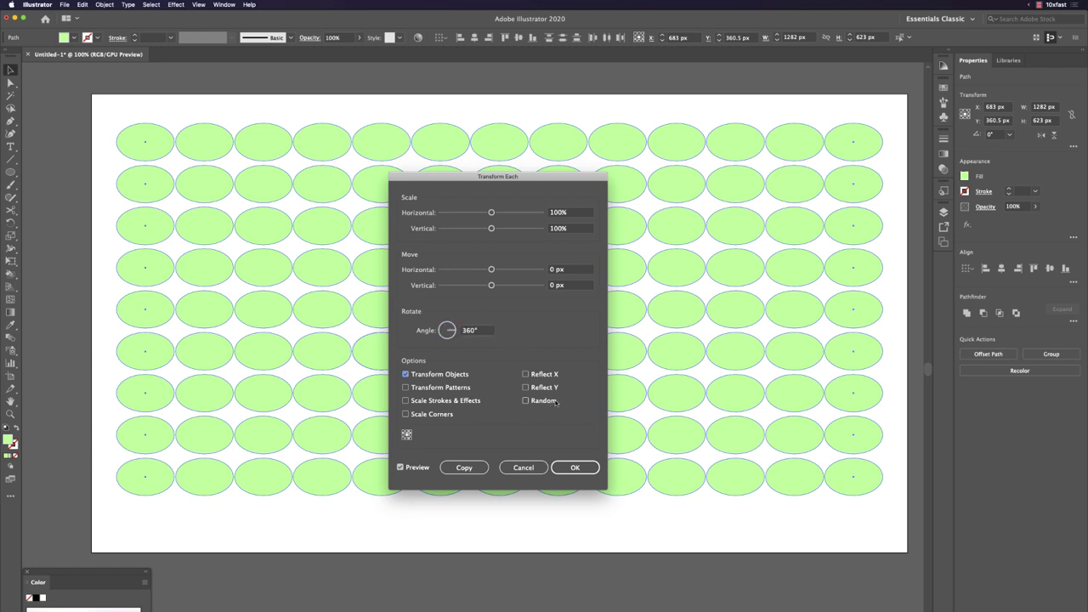
click(547, 403)
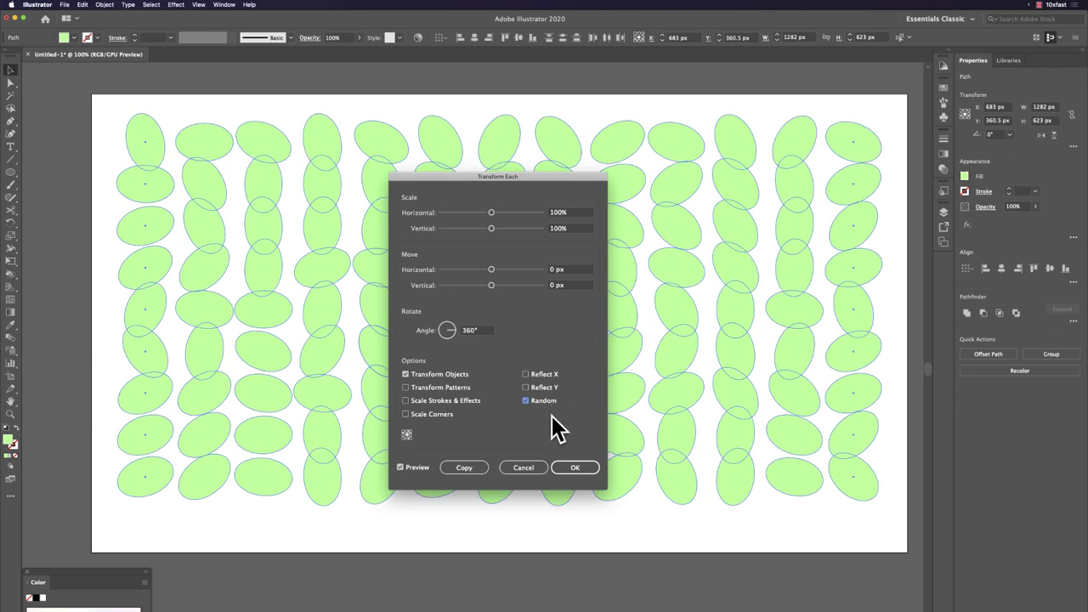
drag(515, 186, 605, 244)
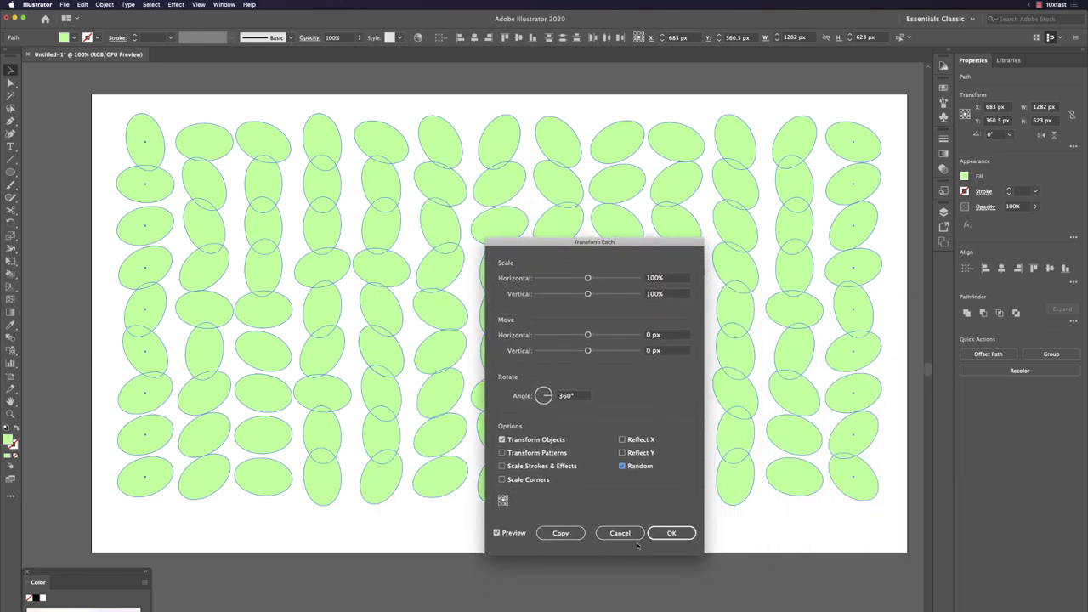
Step: Vary the rotation angle between 355° and 360° to generate different random arrangements, and apply the transformation at 355°
click(585, 396)
key(Down)
key(Down)
key(Down)
key(Down)
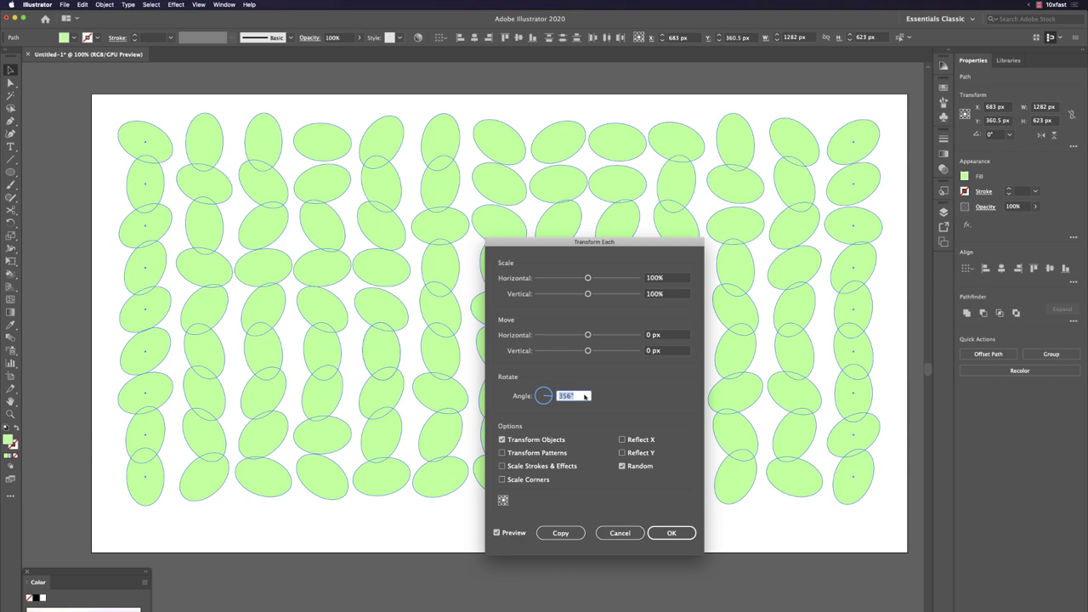
key(Up)
key(Up)
key(Up)
key(Up)
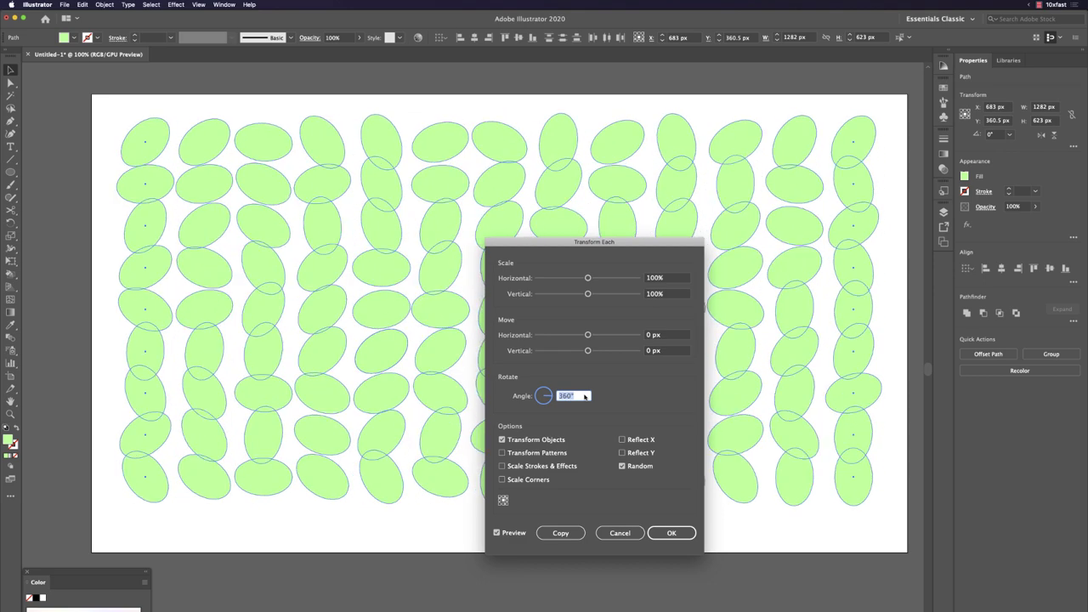
key(Down)
key(Down)
key(Down)
key(Down)
key(Down)
key(Down)
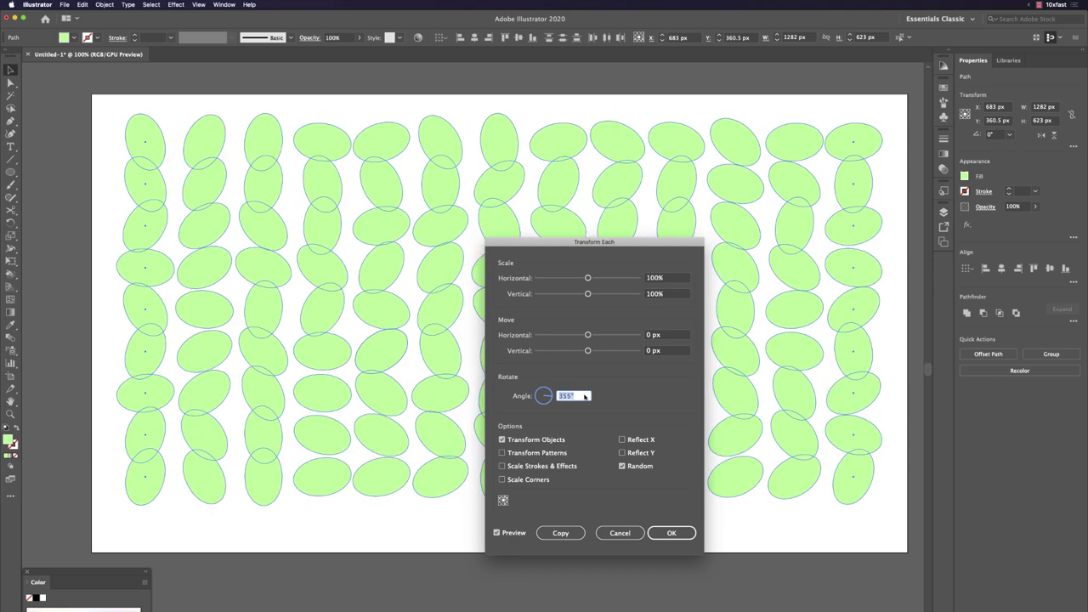
key(Up)
key(Up)
key(Up)
key(Up)
key(Up)
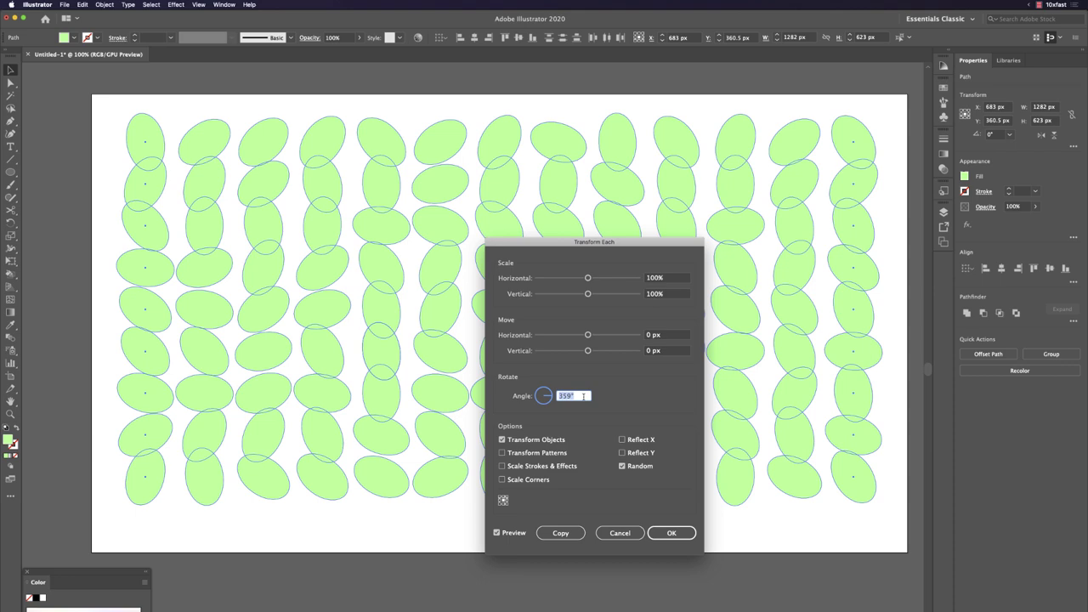
key(Down)
key(Down)
key(Down)
key(Down)
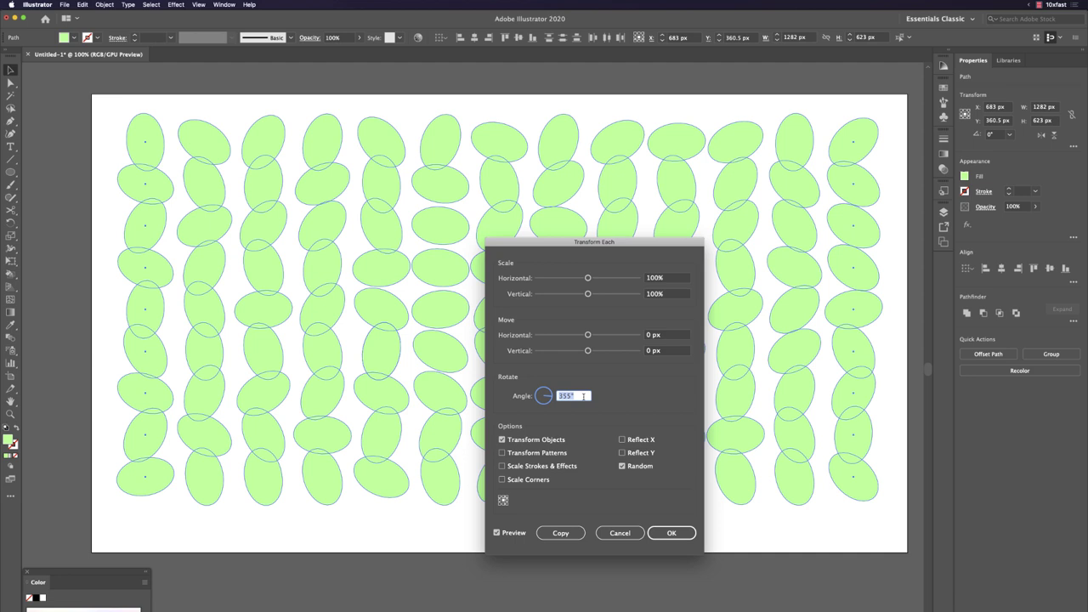
click(671, 532)
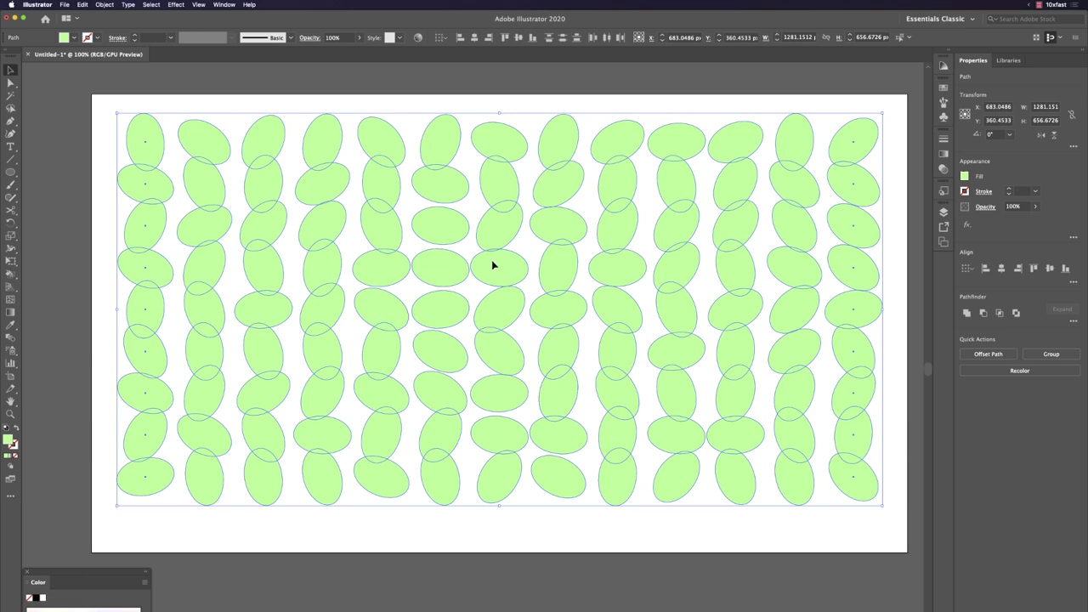
Step: Distort the selected ellipses with long Warp tool strokes using an enlarged brush, and deselect them
key(shift+r)
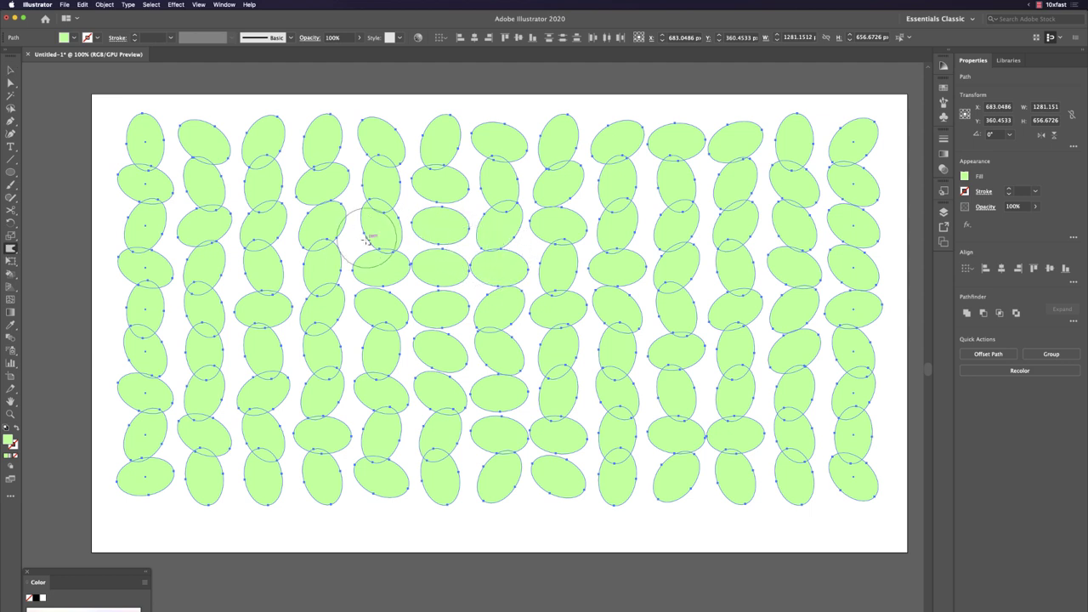
mouse_move(300, 357)
mouse_down()
mouse_move(357, 408)
mouse_move(407, 524)
mouse_up()
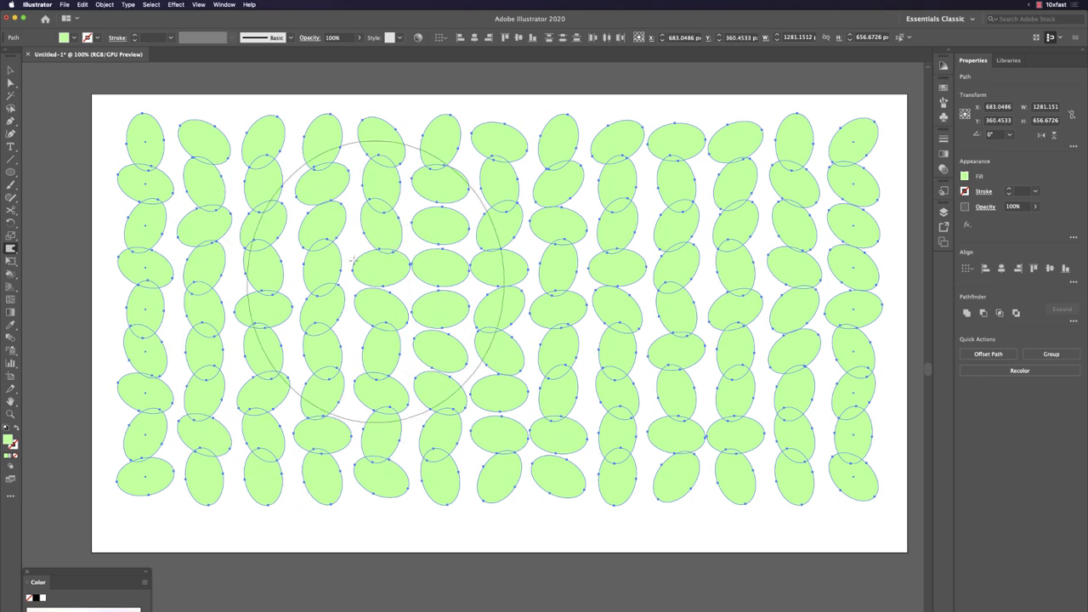
mouse_move(223, 300)
mouse_down()
mouse_move(292, 300)
mouse_move(279, 286)
mouse_move(556, 243)
mouse_move(557, 326)
mouse_move(730, 257)
mouse_move(780, 276)
mouse_move(812, 221)
mouse_move(843, 195)
mouse_move(835, 339)
mouse_move(789, 476)
mouse_up()
mouse_move(473, 275)
mouse_down()
mouse_move(460, 154)
mouse_move(486, 145)
mouse_move(376, 196)
mouse_move(292, 158)
mouse_move(222, 154)
mouse_move(188, 223)
mouse_move(205, 322)
mouse_move(246, 363)
mouse_move(214, 361)
mouse_move(196, 403)
mouse_move(118, 494)
mouse_move(445, 446)
mouse_move(403, 369)
mouse_move(609, 448)
mouse_move(695, 455)
mouse_move(845, 504)
mouse_move(864, 528)
mouse_move(716, 433)
mouse_move(722, 280)
mouse_move(774, 209)
mouse_move(834, 164)
mouse_move(867, 165)
mouse_up()
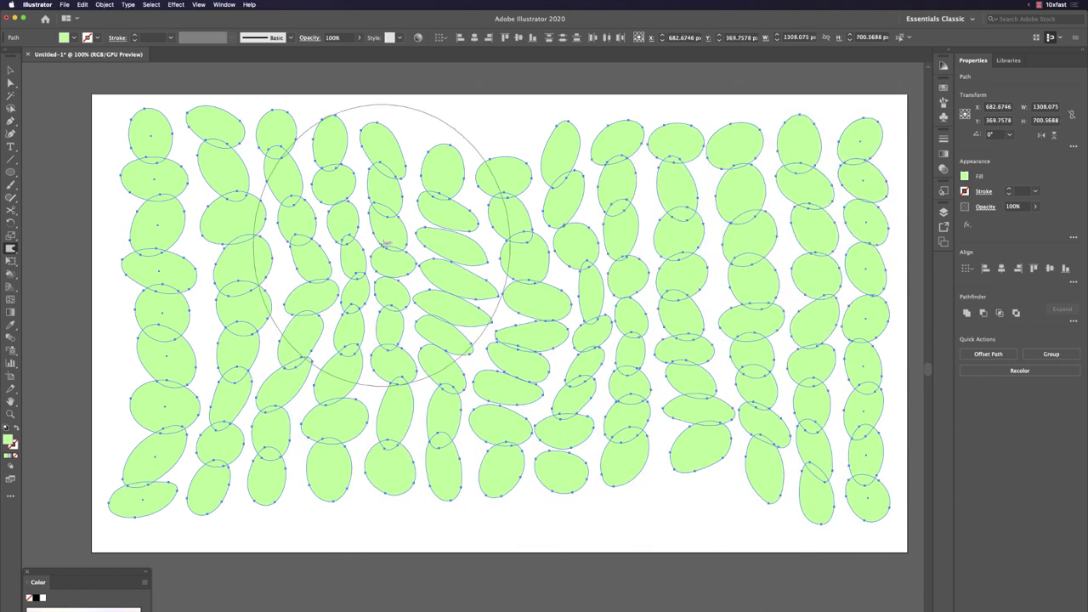
key(v)
key(super+h)
click(454, 114)
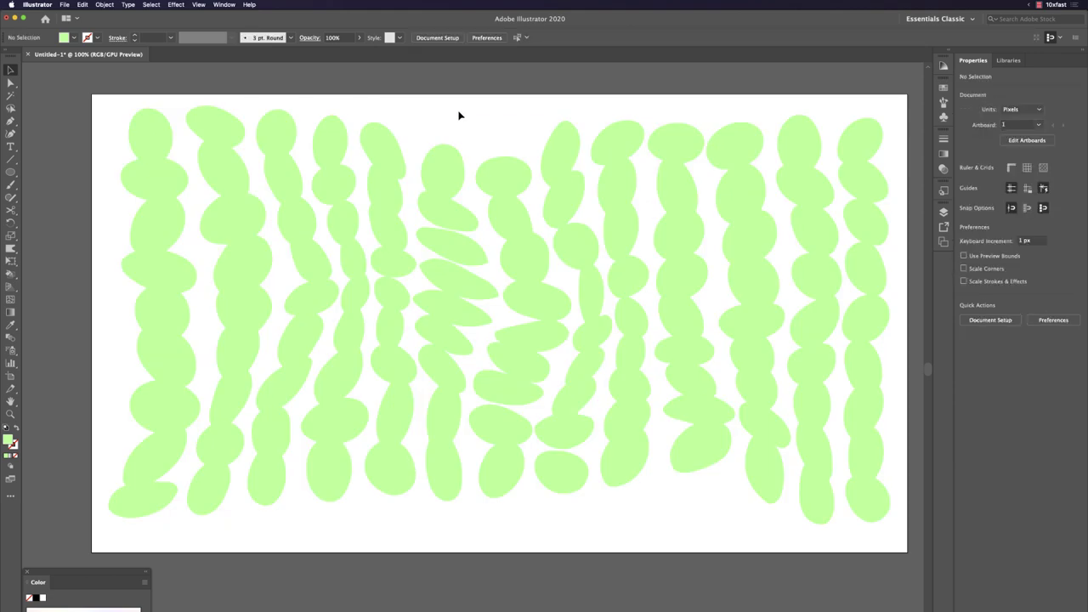
Step: Scatter all the warped shapes using Transform Each with a random 355° rotation around an off-centre reference point, and deselect them
key(super+a)
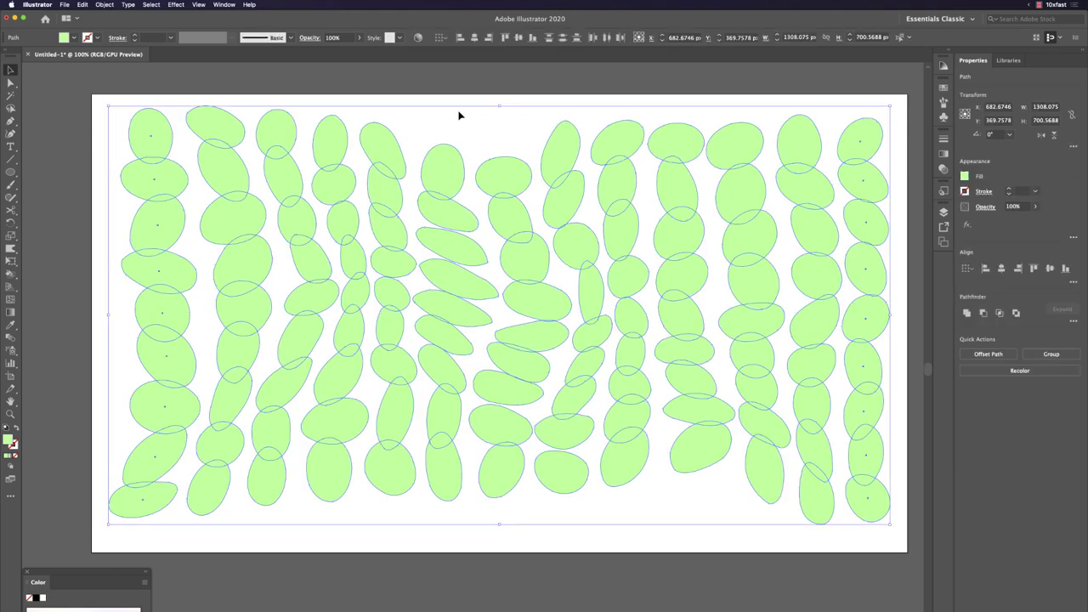
key(super+alt+shift+d)
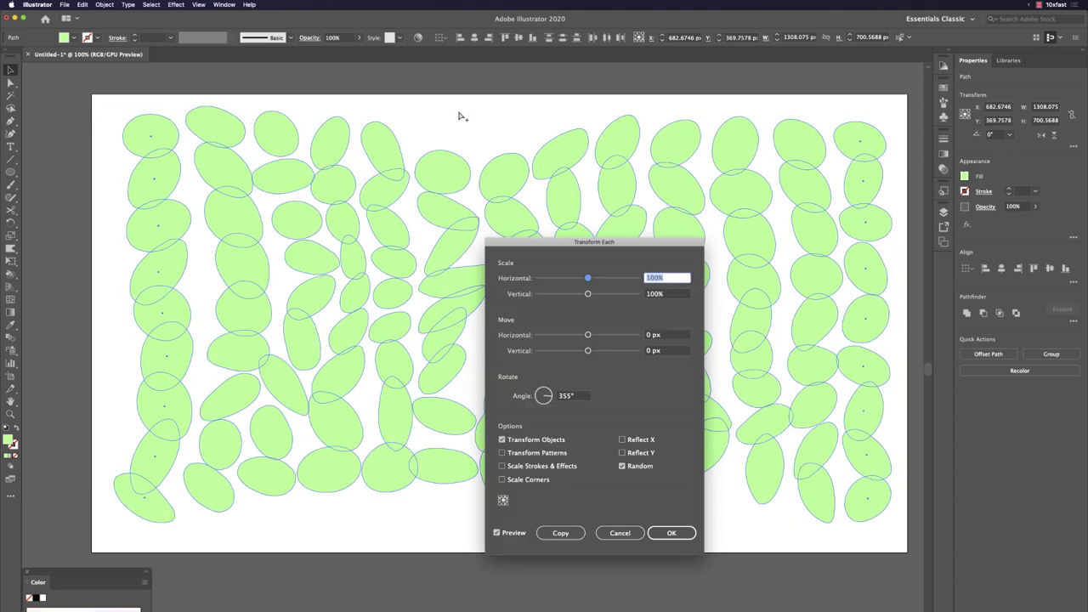
drag(576, 242, 783, 226)
click(672, 477)
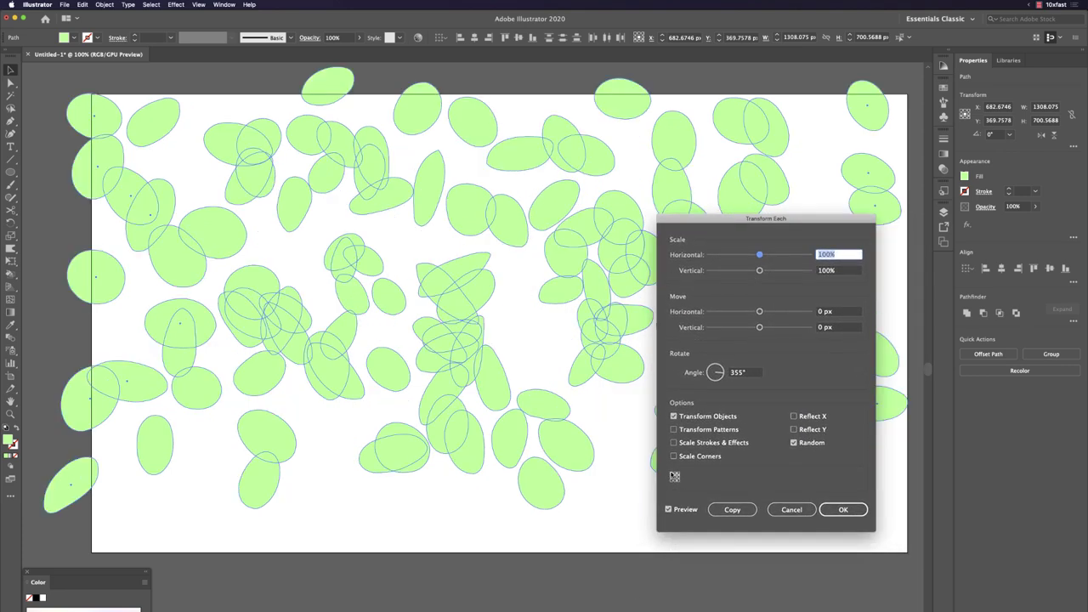
click(674, 477)
click(674, 479)
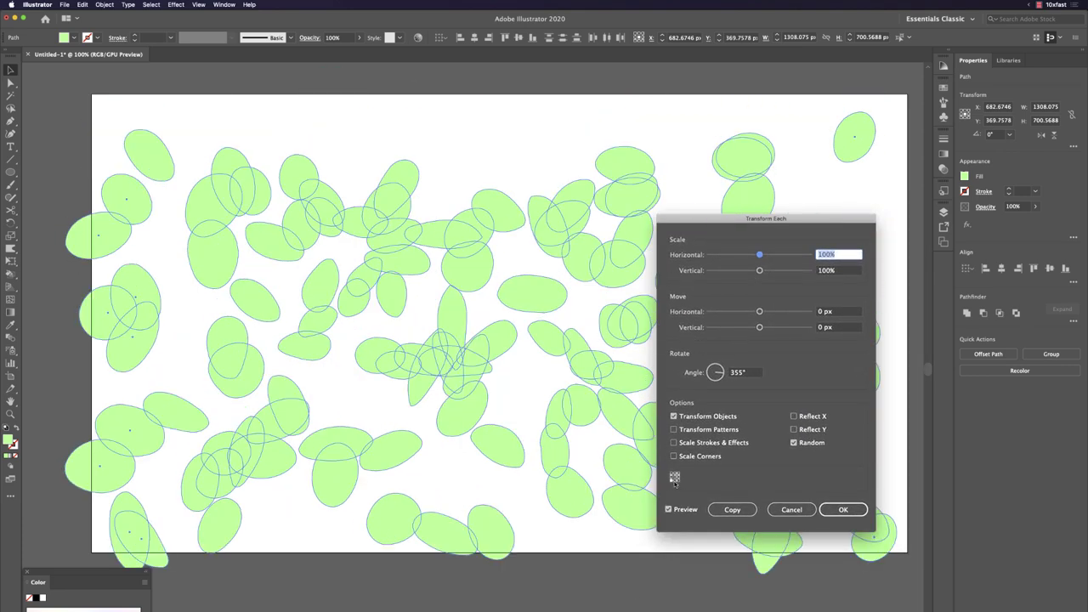
click(674, 479)
click(674, 478)
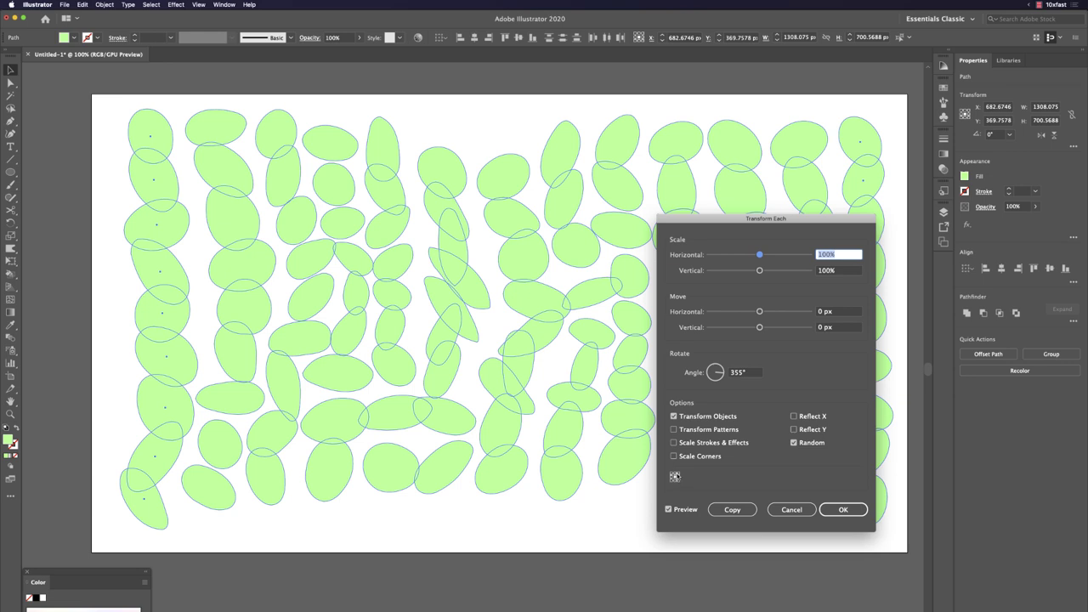
click(674, 477)
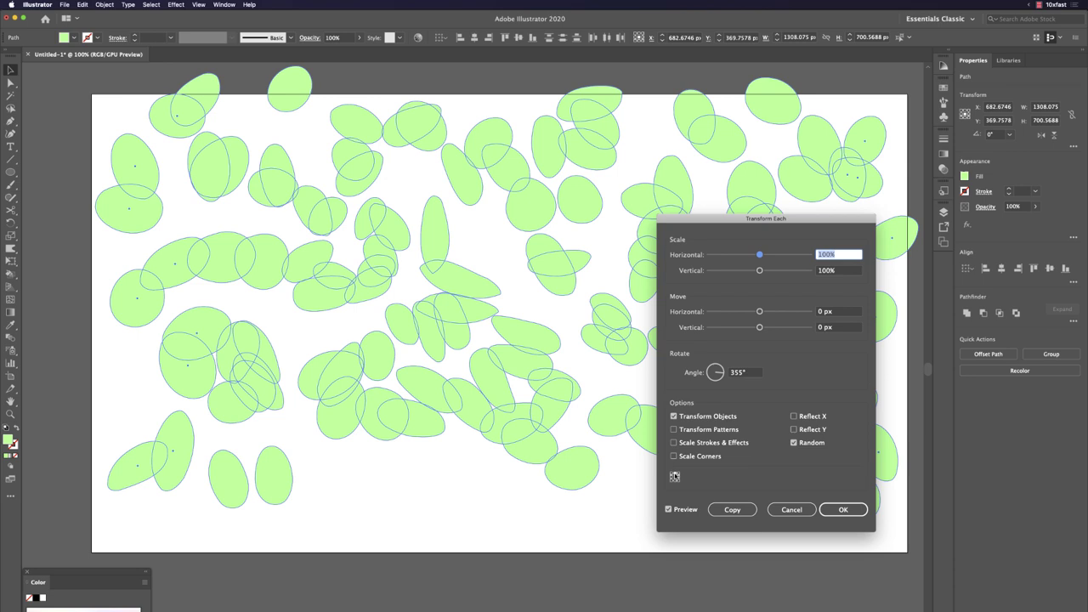
click(852, 511)
click(596, 242)
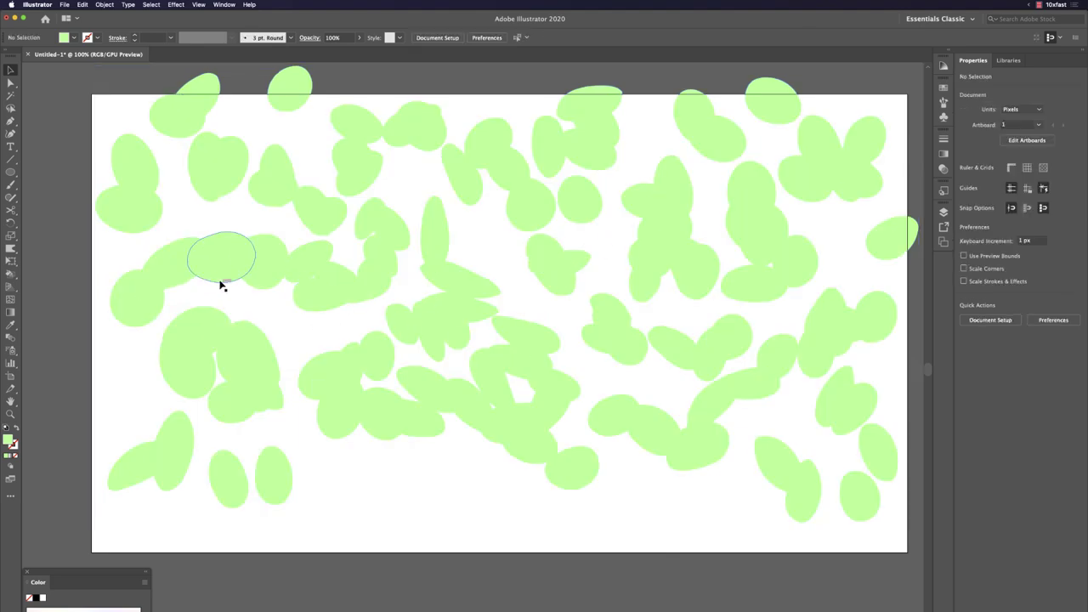
Step: Switch to Chrome and open the Google home page to get its doodle as a colour reference
drag(461, 100, 592, 184)
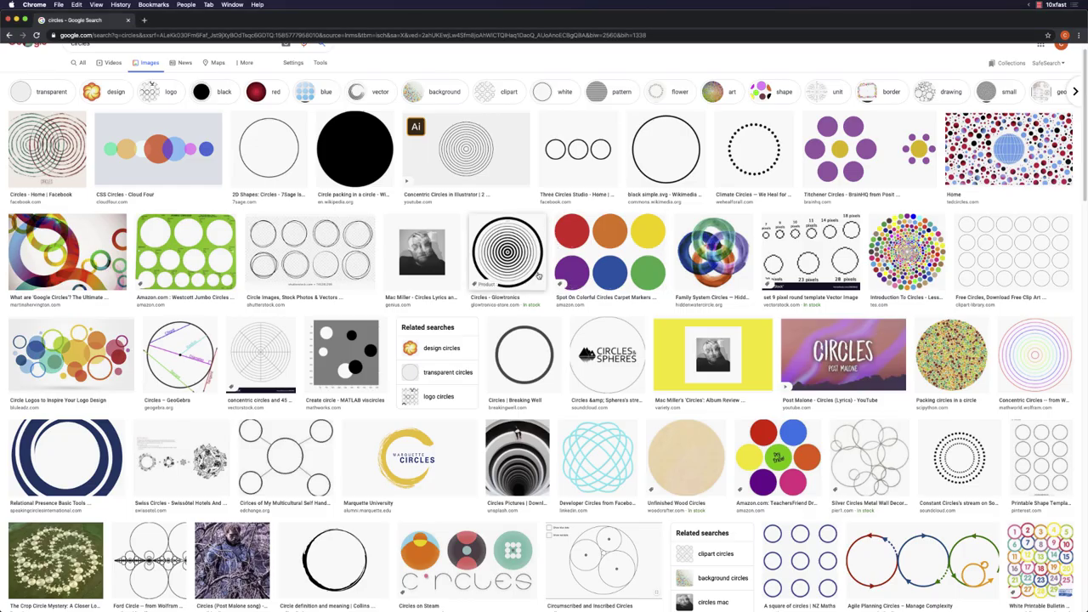
scroll(548, 265, up, 1)
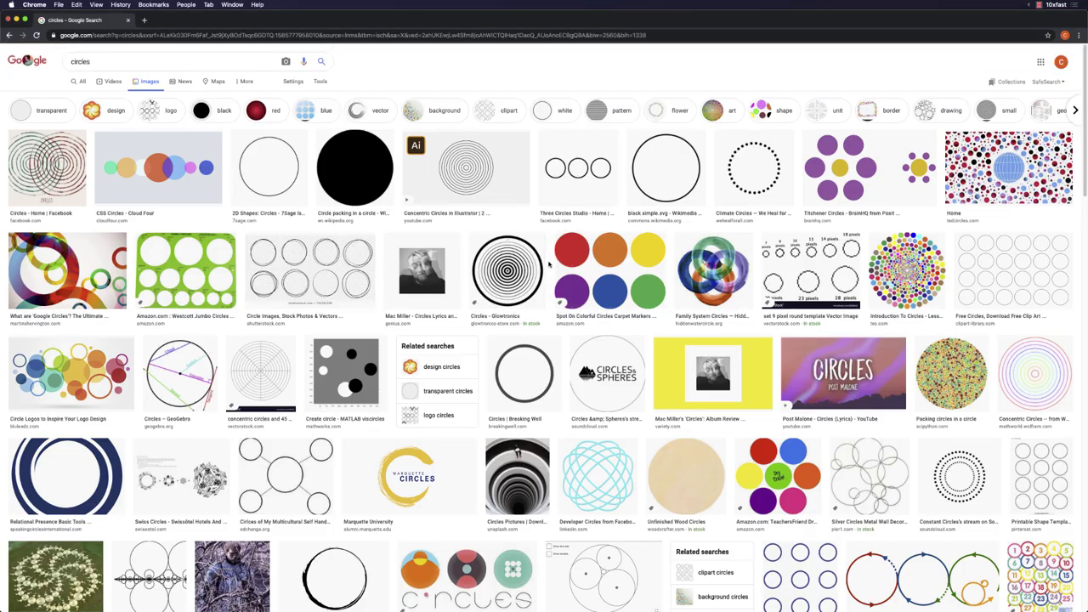
click(43, 65)
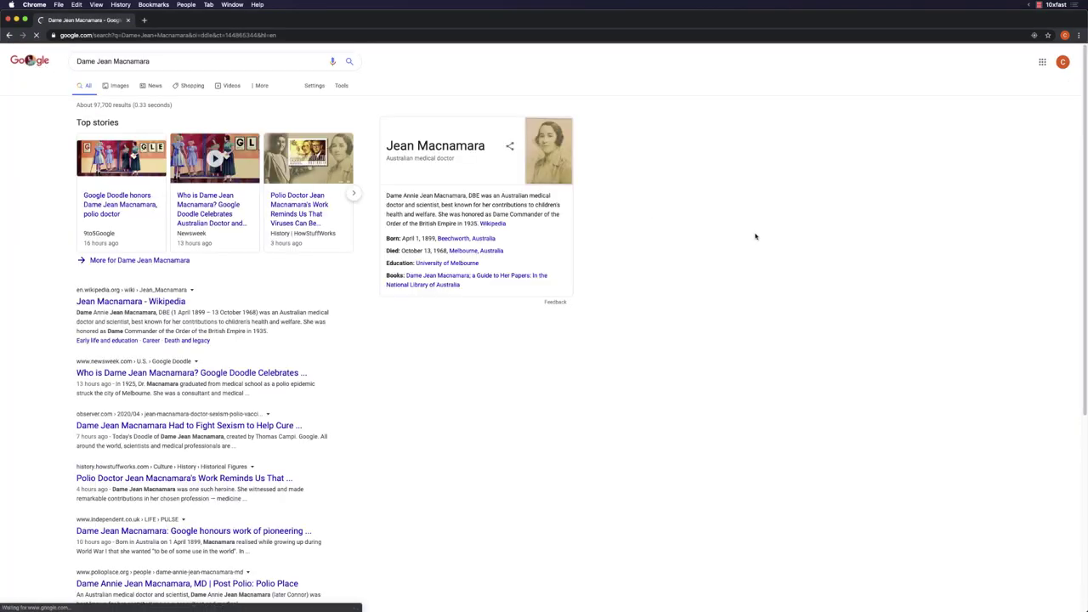
click(170, 35)
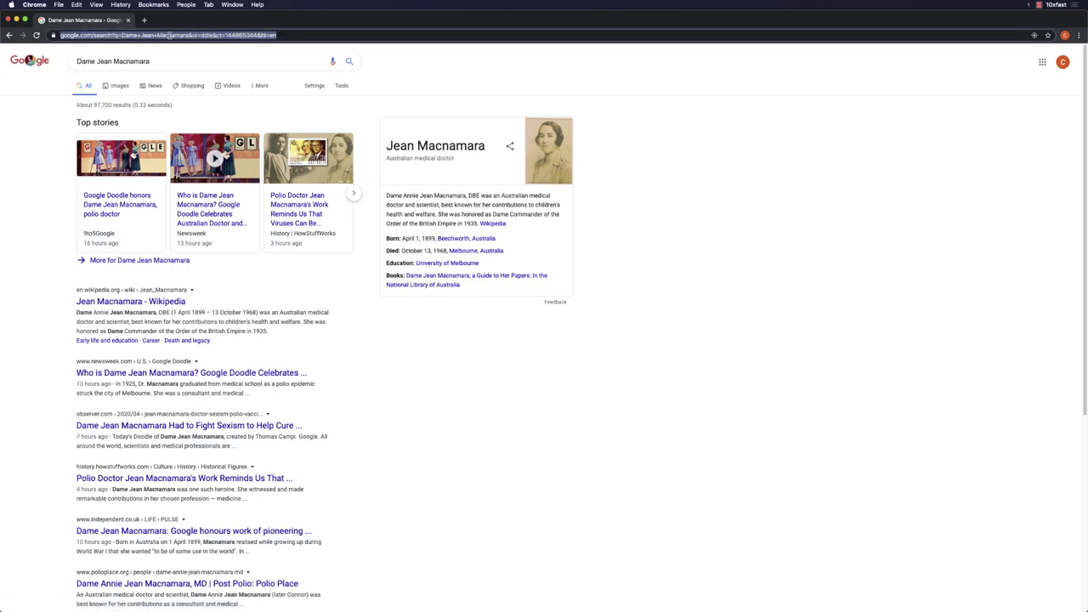
text(google)
key(Return)
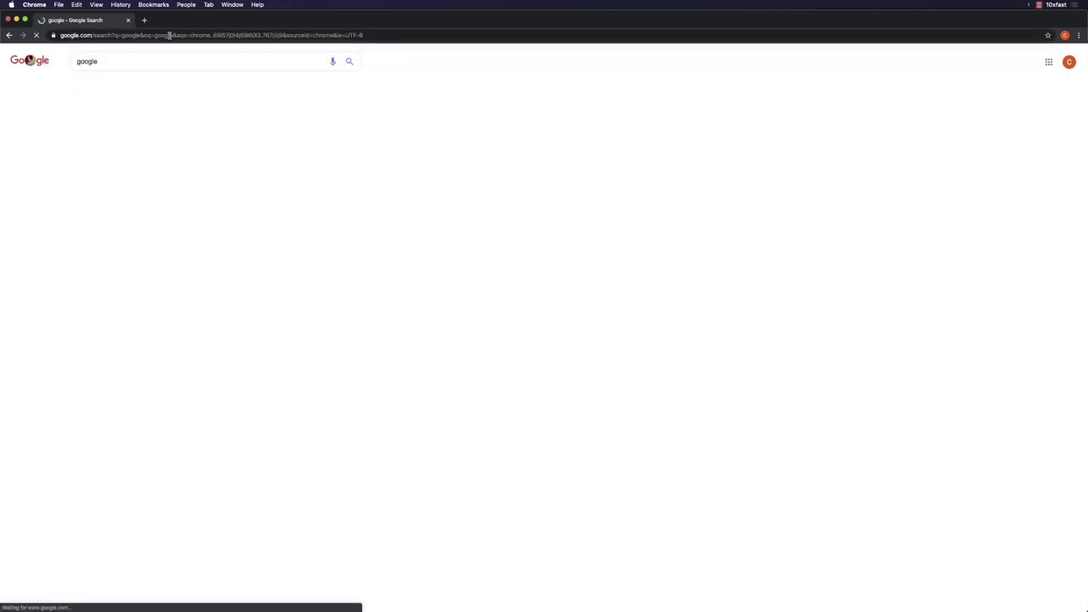
click(89, 133)
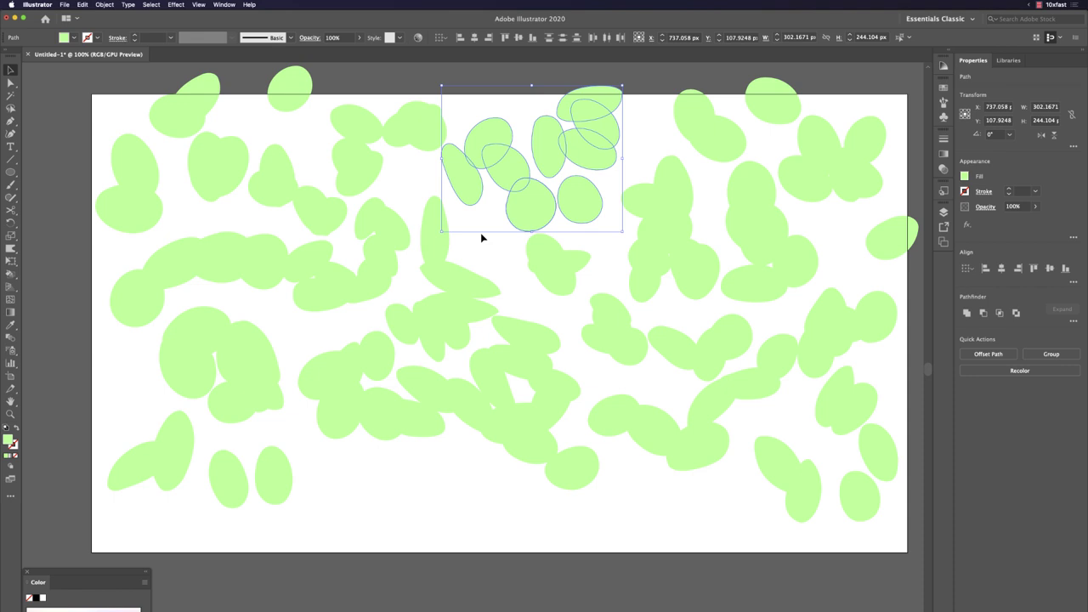
Step: Back in Illustrator, paste the copied Google doodle image with no shapes selected and move it above the artboard
drag(428, 265, 481, 277)
click(503, 269)
scroll(503, 269, up, 5)
scroll(503, 269, right, 3)
key(super+v)
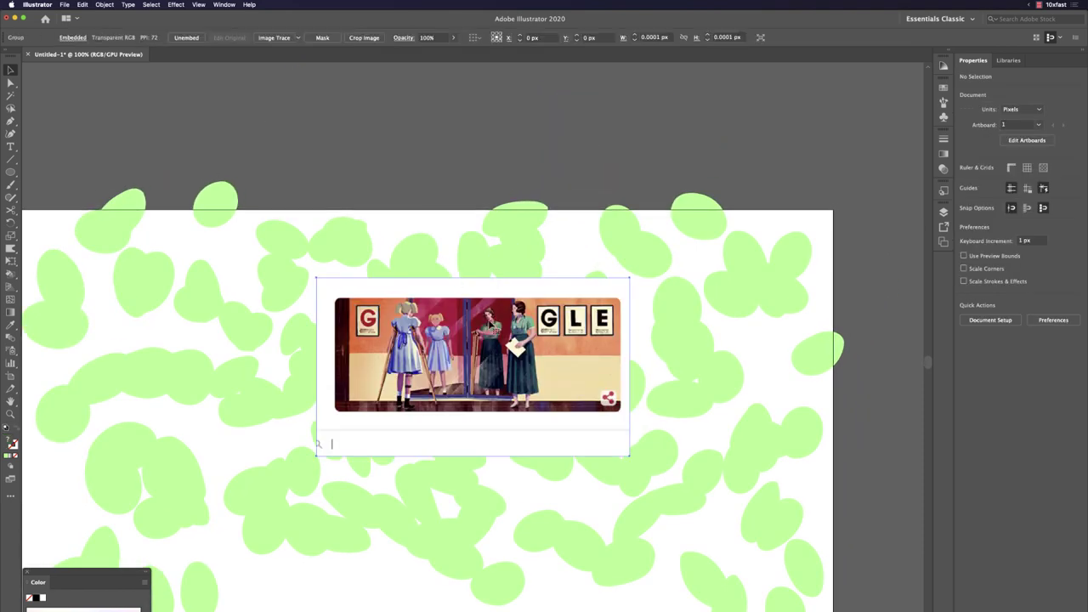
mouse_move(482, 177)
mouse_down()
mouse_move(462, 116)
mouse_move(472, 102)
mouse_move(464, 78)
mouse_up()
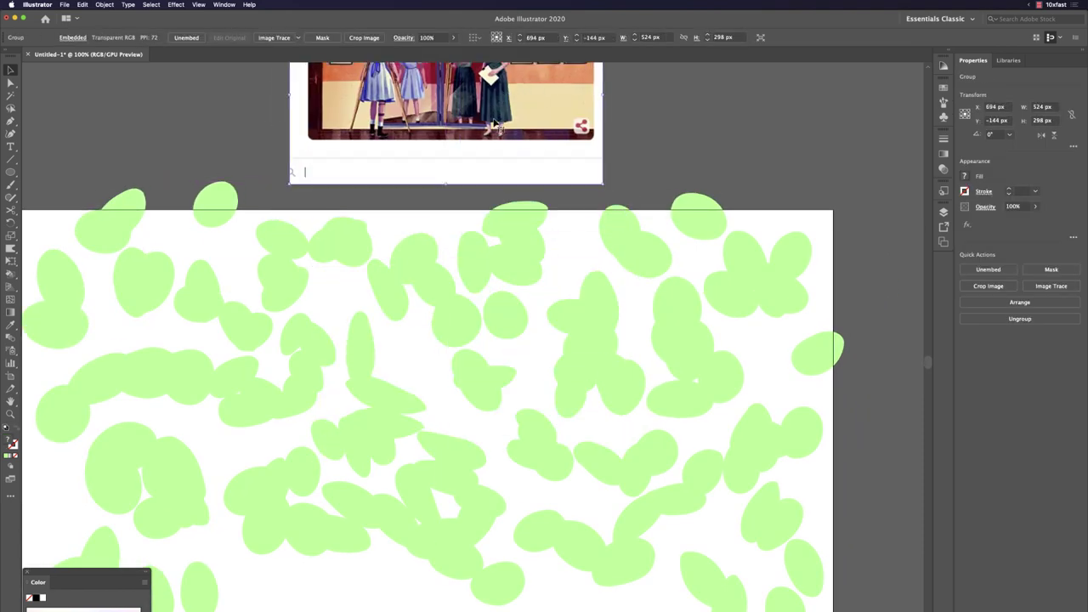
Step: Scale the pasted doodle image down so it sits entirely clear of the artboard
scroll(464, 78, up, 3)
scroll(464, 77, right, 1)
scroll(573, 158, up, 2)
mouse_move(579, 143)
mouse_down()
mouse_move(578, 182)
mouse_move(464, 210)
mouse_up()
Step: Select the cluster of shapes near the artboard's upper middle and turn it into a Live Paint group, filling one upright ellipse with the doodle's orange
scroll(425, 268, down, 3)
scroll(425, 268, left, 2)
drag(522, 389, 517, 383)
scroll(517, 384, down, 1)
scroll(517, 383, left, 1)
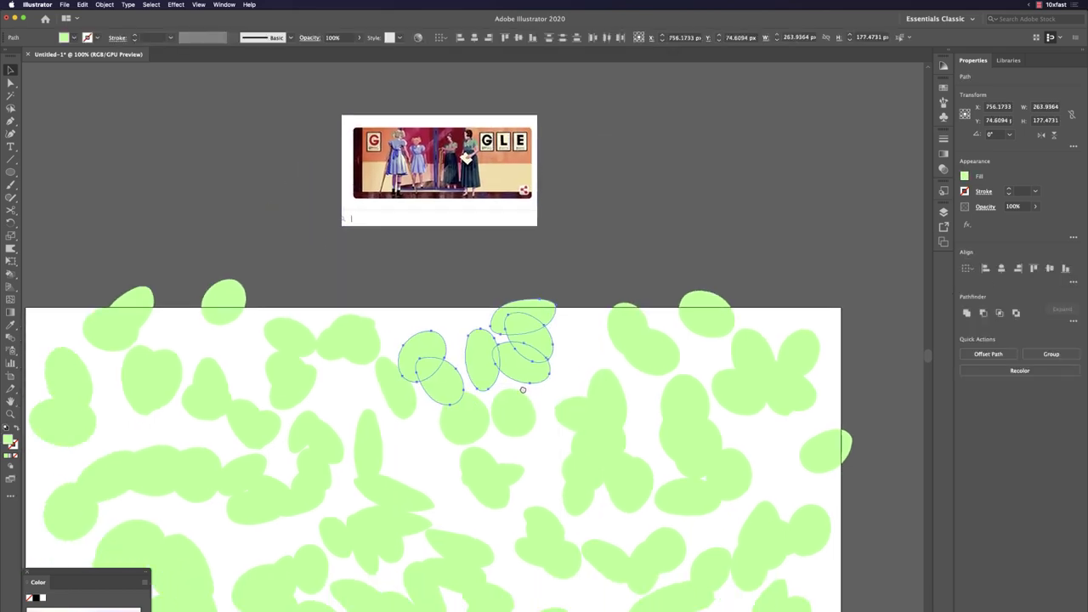
drag(349, 287, 550, 406)
scroll(549, 406, down, 1)
scroll(549, 406, left, 1)
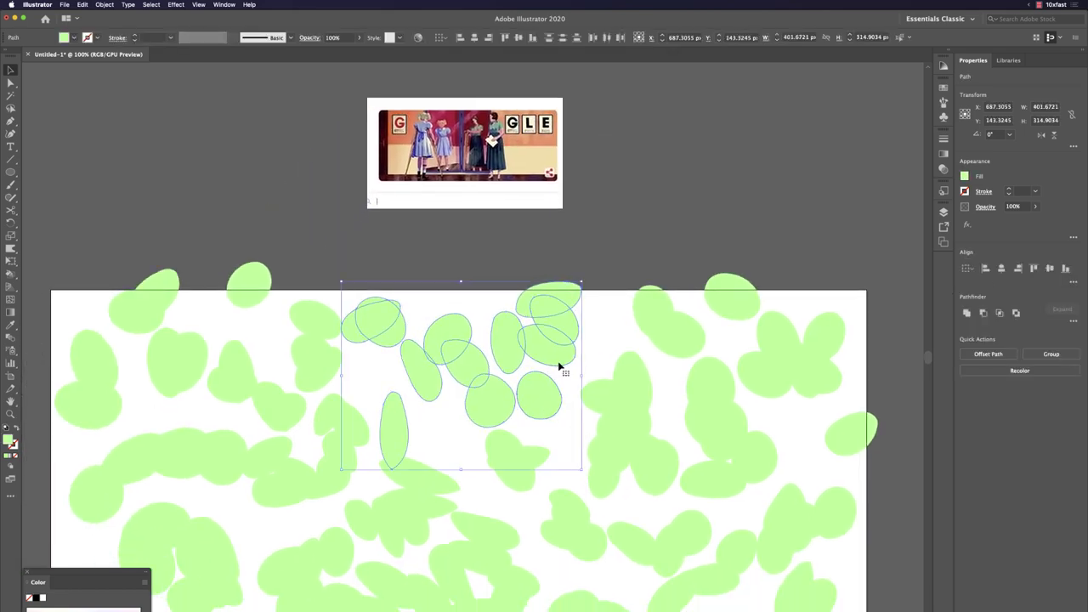
key(shift+m)
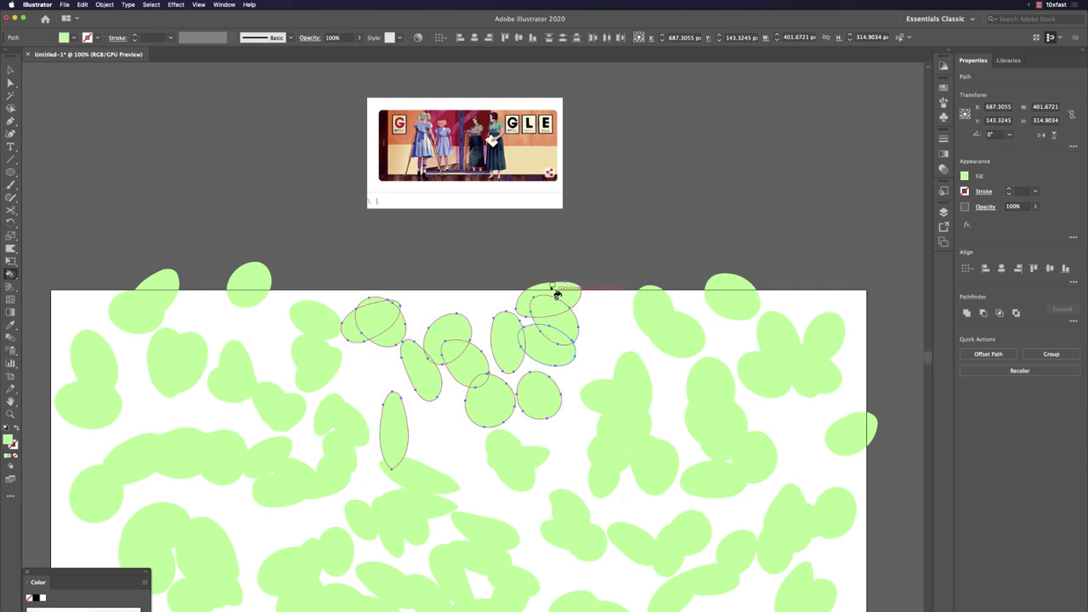
alt+click(523, 140)
click(515, 336)
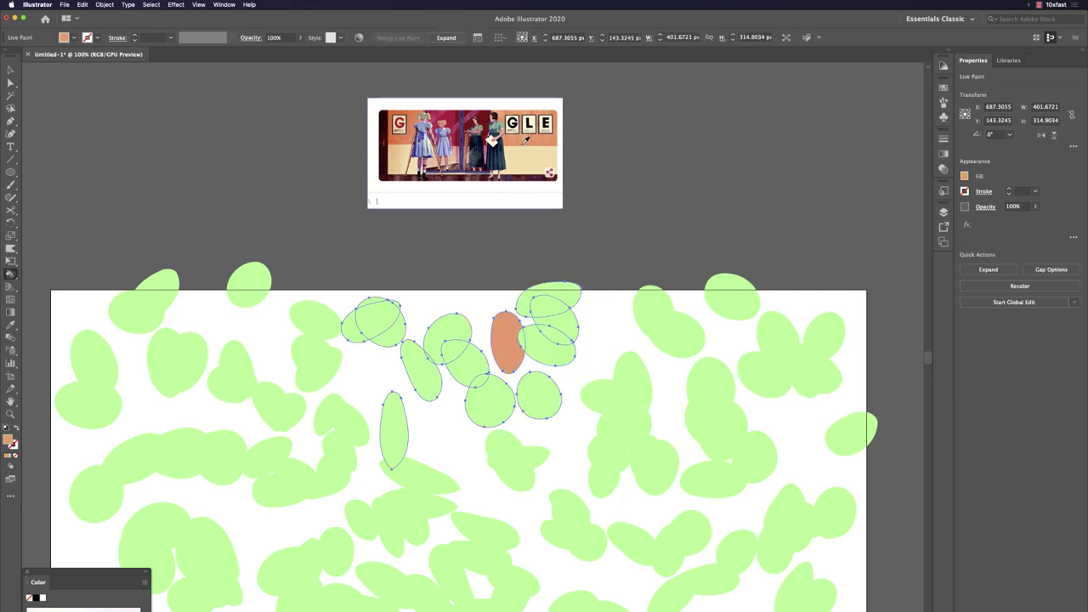
Step: Fill the tilted ellipse beside the orange one with a deeper sampled orange, and their overlap with dark maroon
alt+click(548, 173)
click(544, 347)
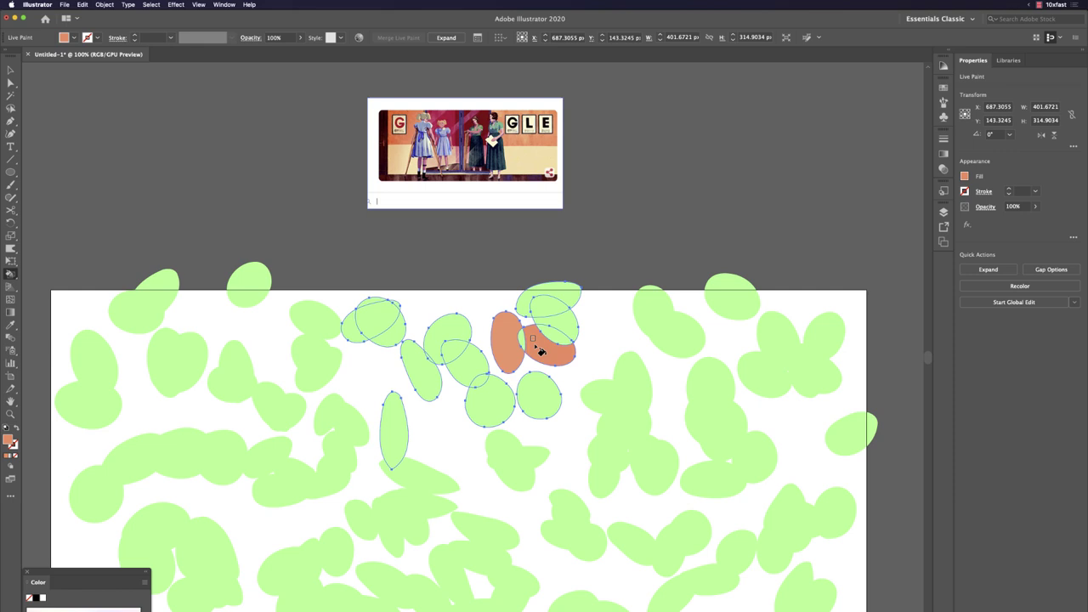
alt+click(523, 173)
click(525, 340)
Step: Colour the two overlapping ellipses above the orange pair lavender and their overlap areas peach and yellow, sampling colours from the doodle
alt+click(526, 157)
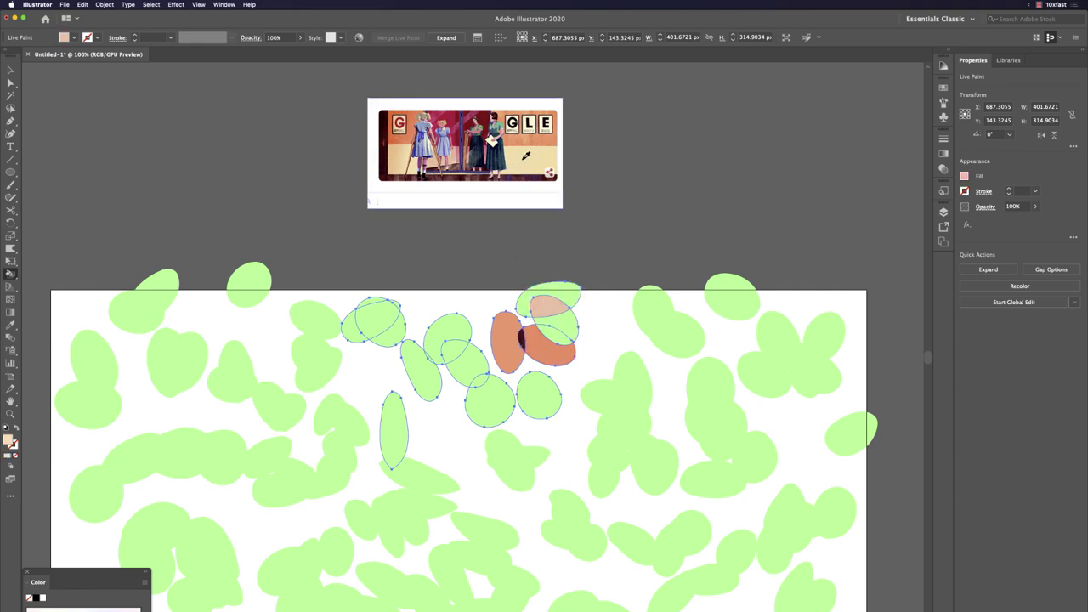
click(568, 307)
click(571, 308)
alt+click(397, 148)
click(557, 340)
alt+click(434, 151)
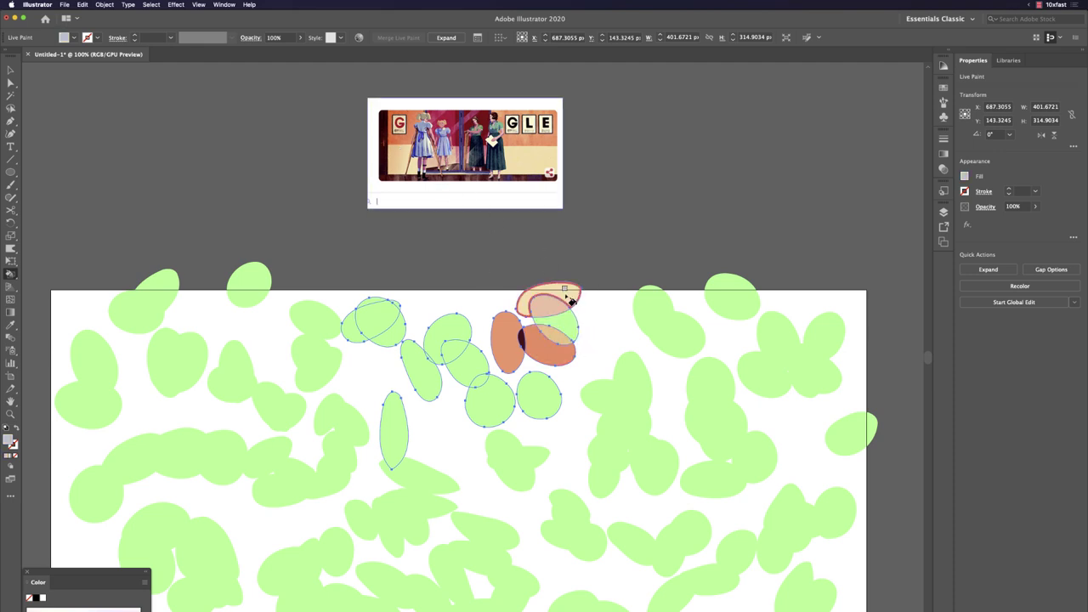
click(575, 311)
Step: Fill the central tilted ellipse with the doodle's dark maroon and its overlap with the ellipse above in purple
alt+click(419, 134)
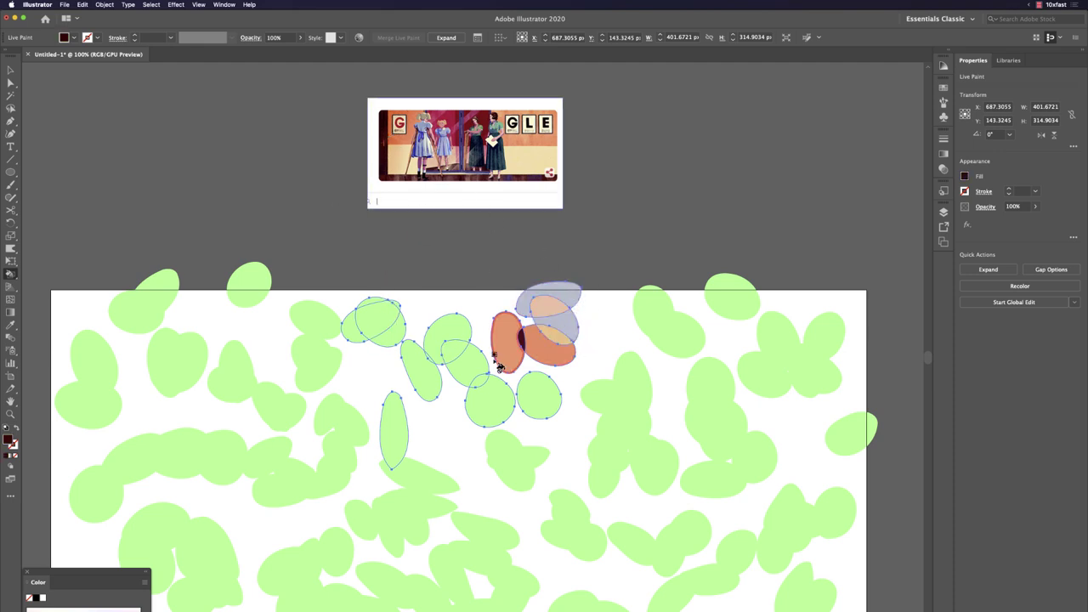
click(470, 367)
alt+click(482, 177)
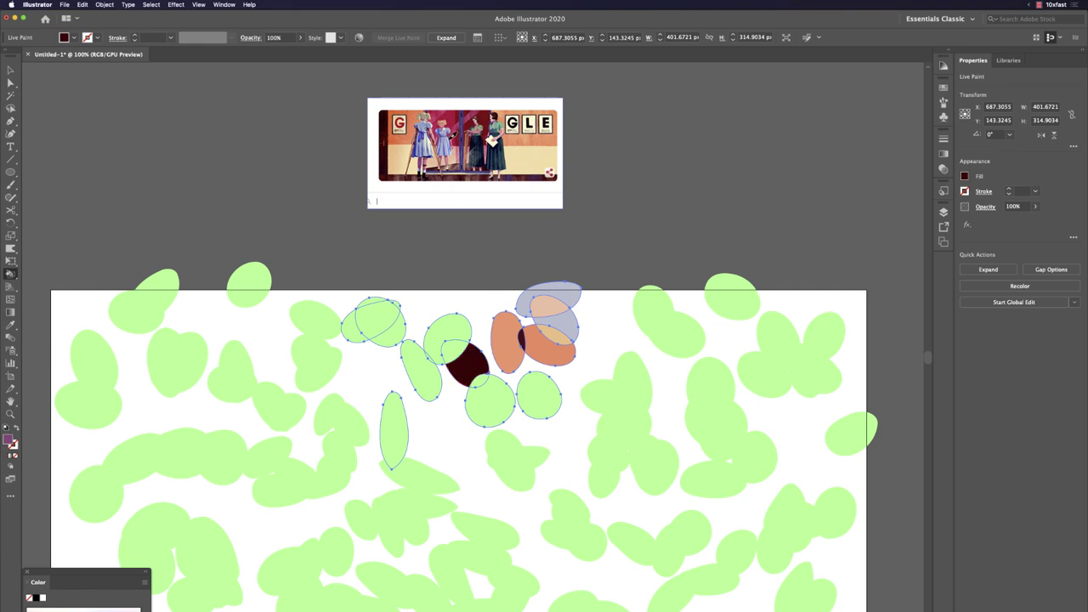
click(453, 350)
Step: Fill the round shape below the maroon ellipse and their small overlap with dark slate sampled from the doodle
alt+click(476, 161)
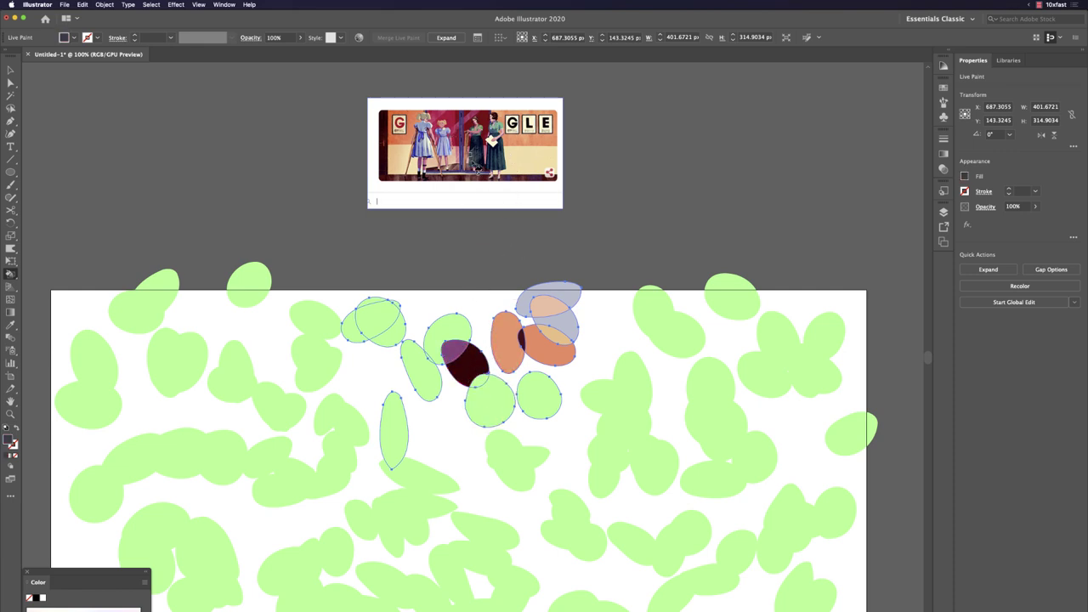
click(501, 406)
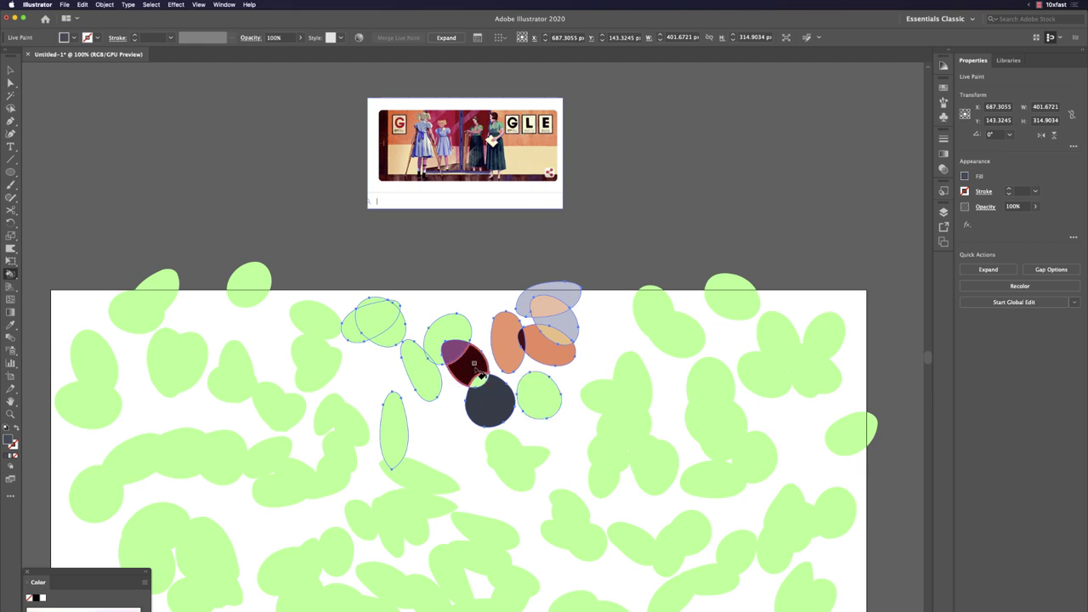
click(488, 385)
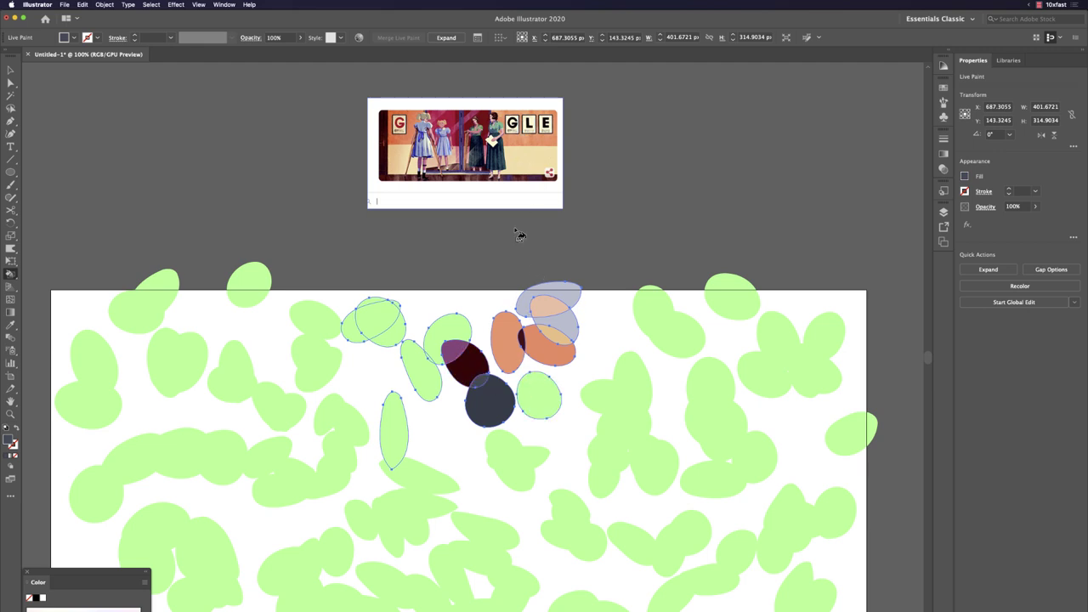
Step: Fill the narrow slanted ellipse with the doodle's tan and the ellipse above the maroon one with orange
alt+click(403, 161)
click(423, 370)
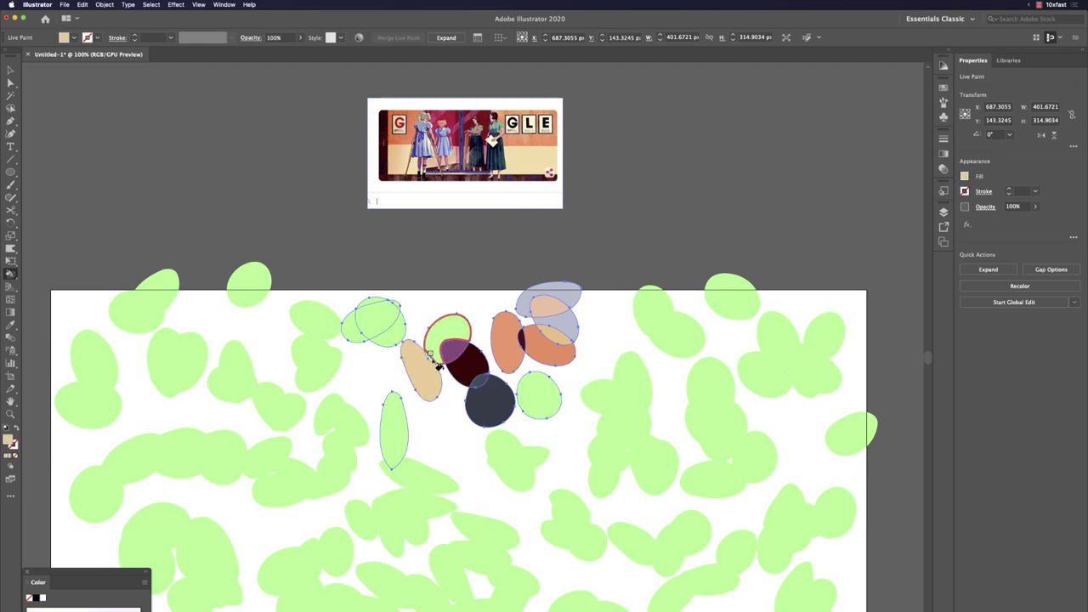
alt+click(532, 143)
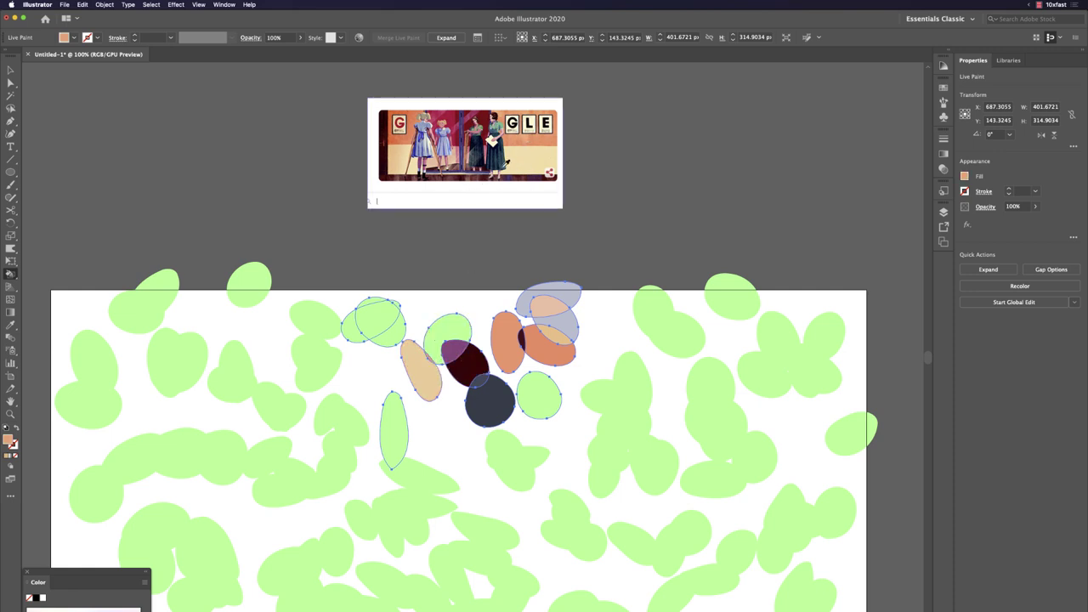
click(444, 334)
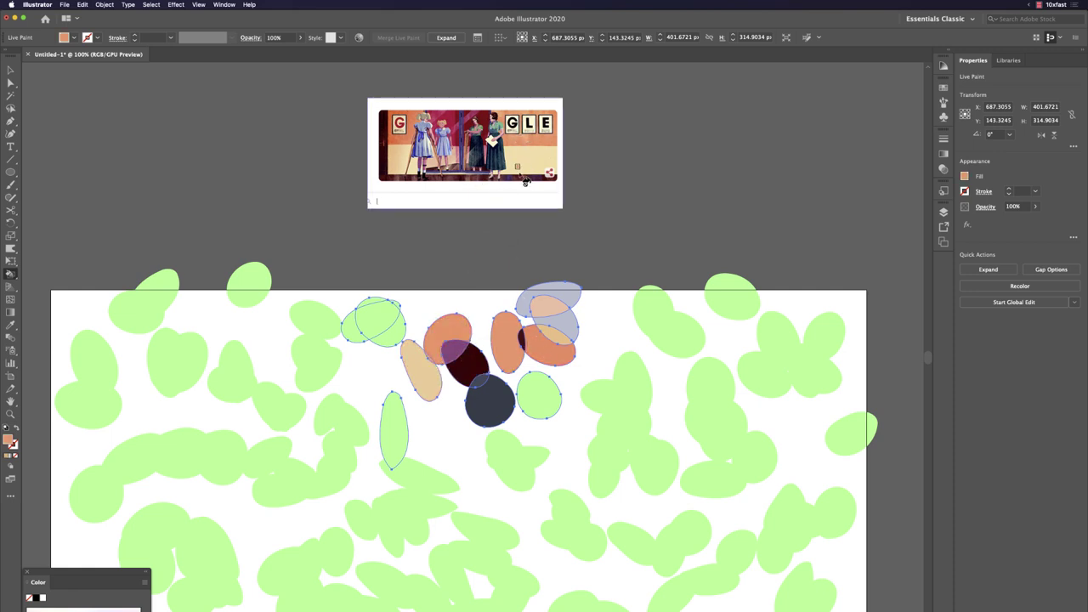
Step: Colour the overlapping pair at the group's far end with sampled reds, using crimson and purple for the outer areas and dark red for the overlap
alt+click(476, 123)
click(393, 321)
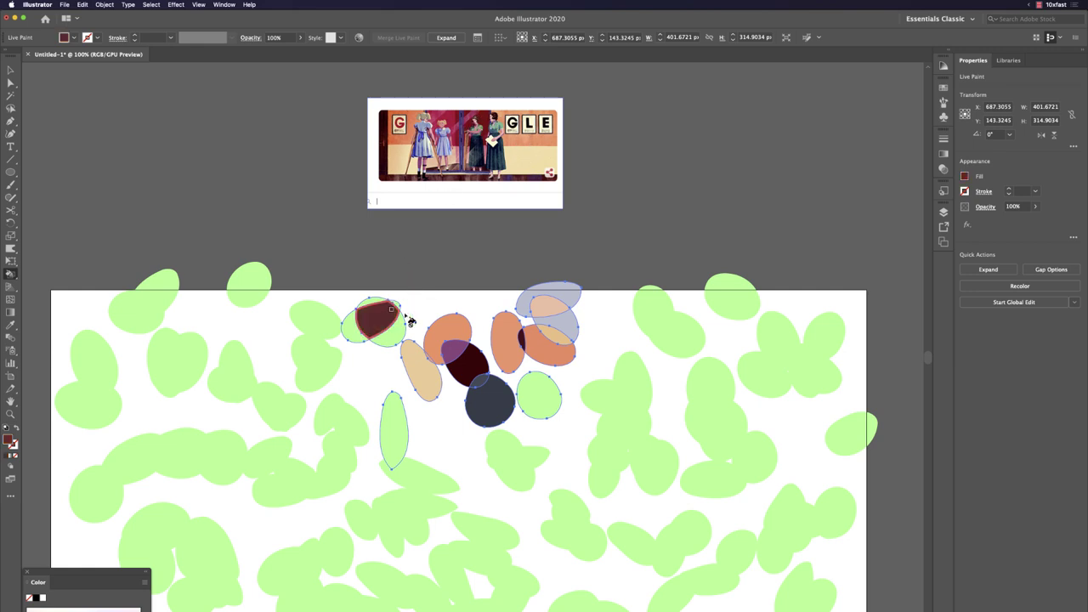
alt+click(474, 111)
click(378, 320)
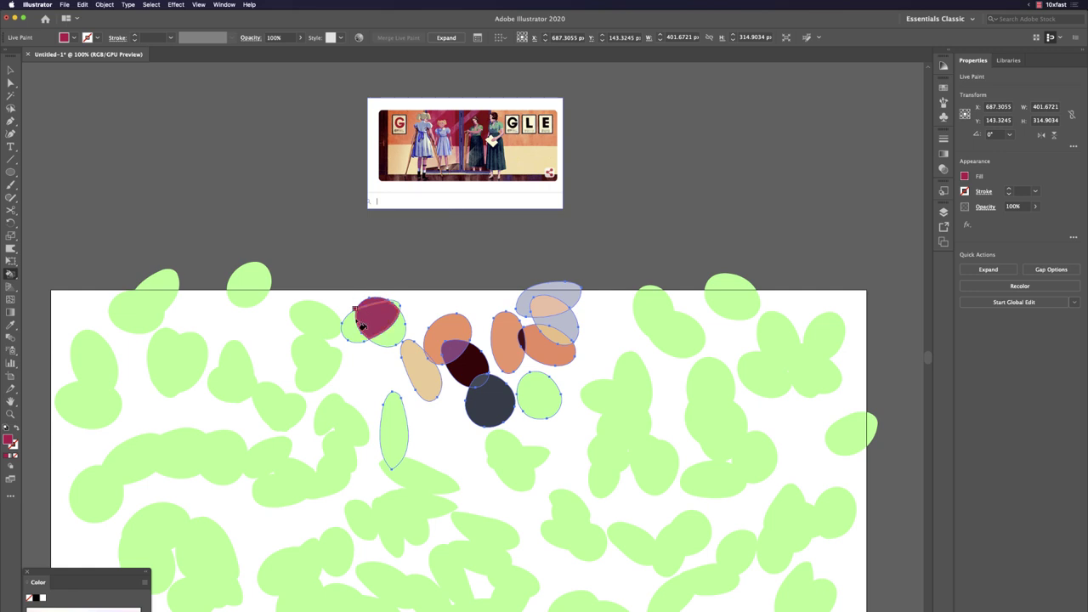
click(353, 327)
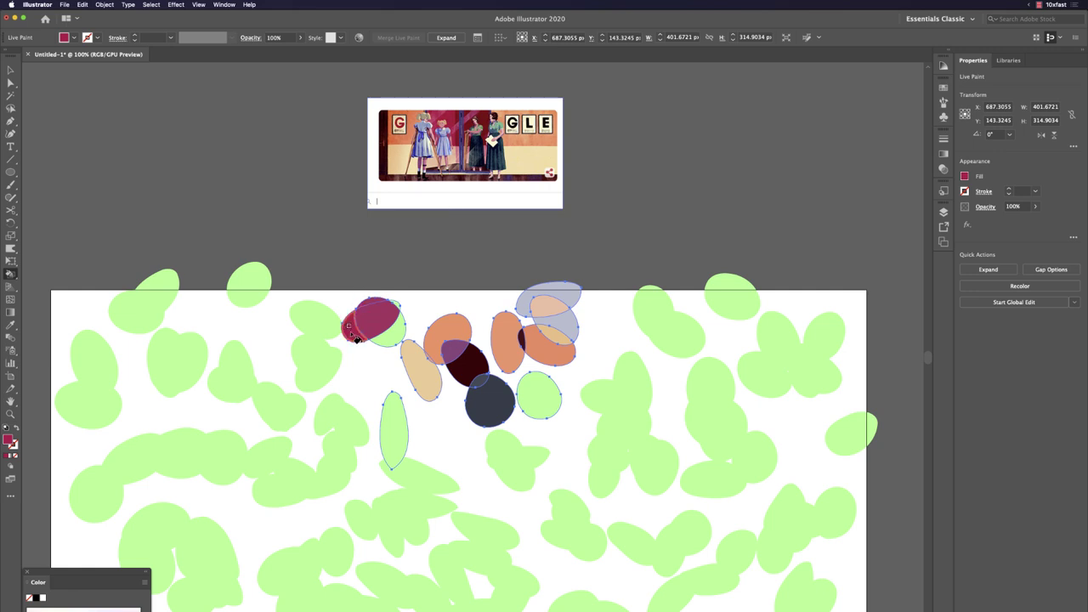
click(394, 308)
alt+click(476, 138)
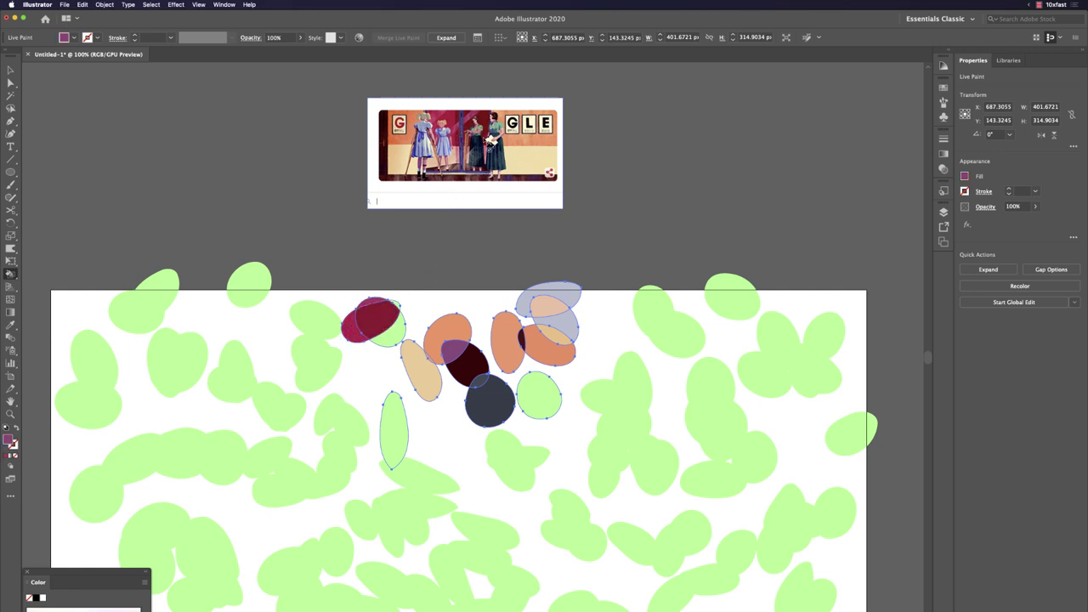
click(395, 327)
Step: Fill the small sliver beside the red overlap and the round ellipse next to the slate shape with sampled orange
alt+click(405, 143)
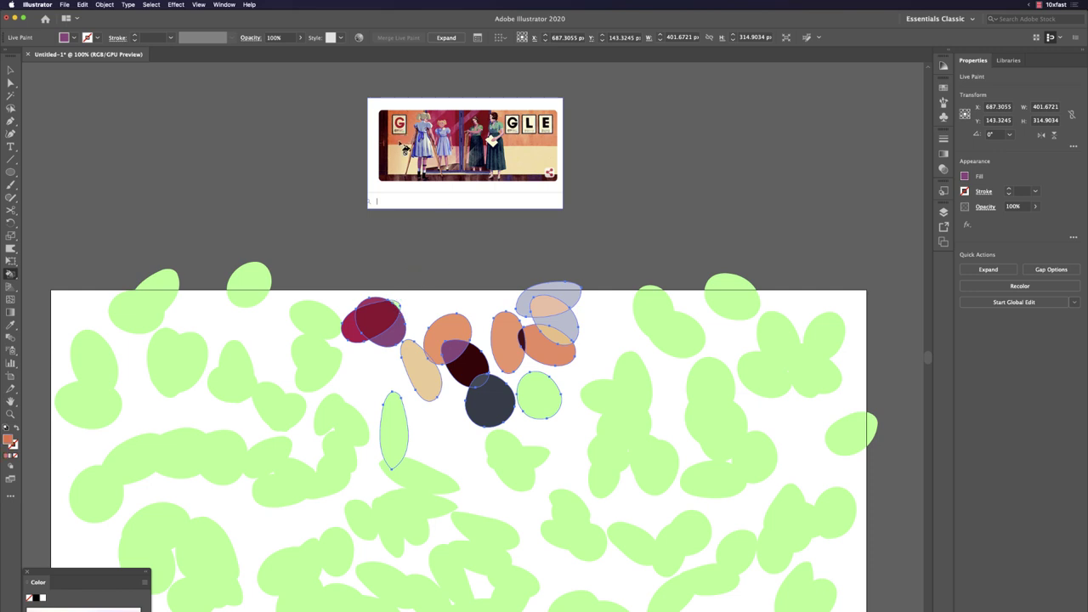
scroll(505, 204, down, 2)
scroll(505, 204, right, 1)
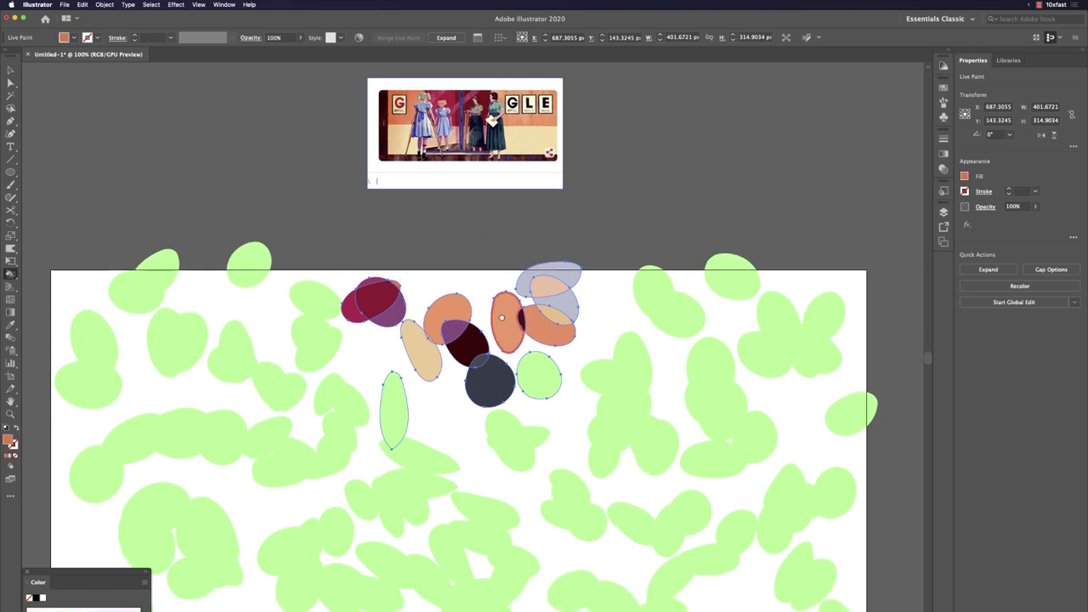
click(515, 348)
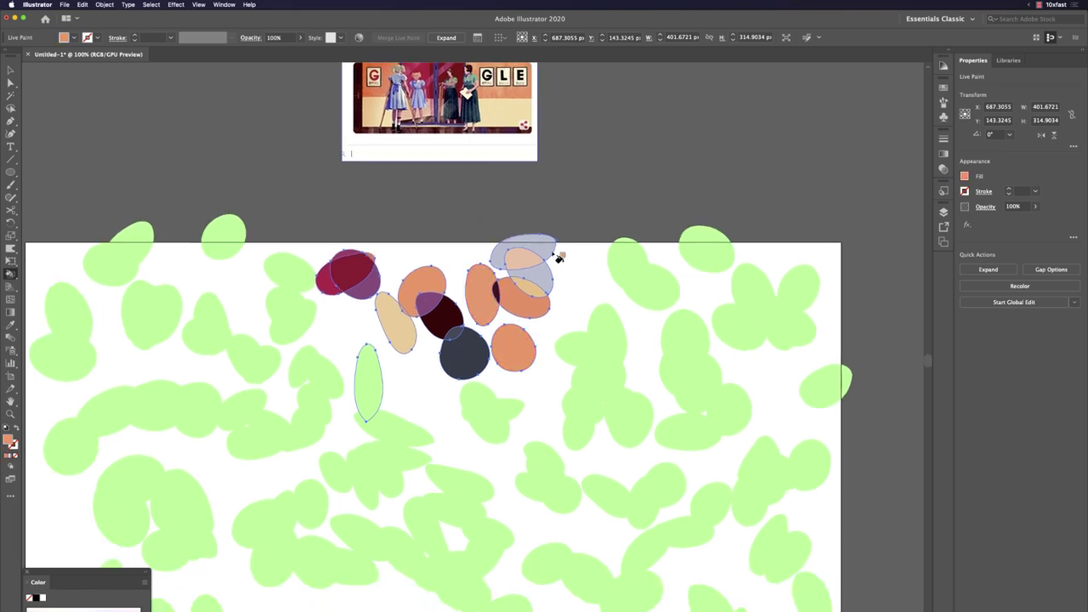
Step: Deselect the Live Paint group and examine its coloured ellipses and overlaps up close
key(v)
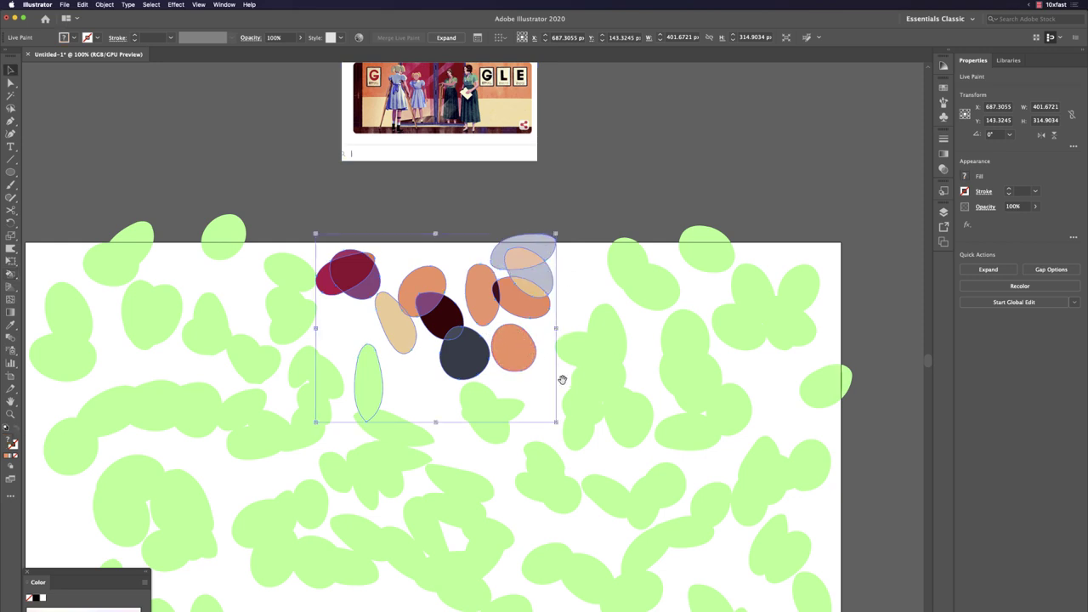
scroll(561, 379, down, 1)
scroll(561, 379, left, 2)
click(650, 219)
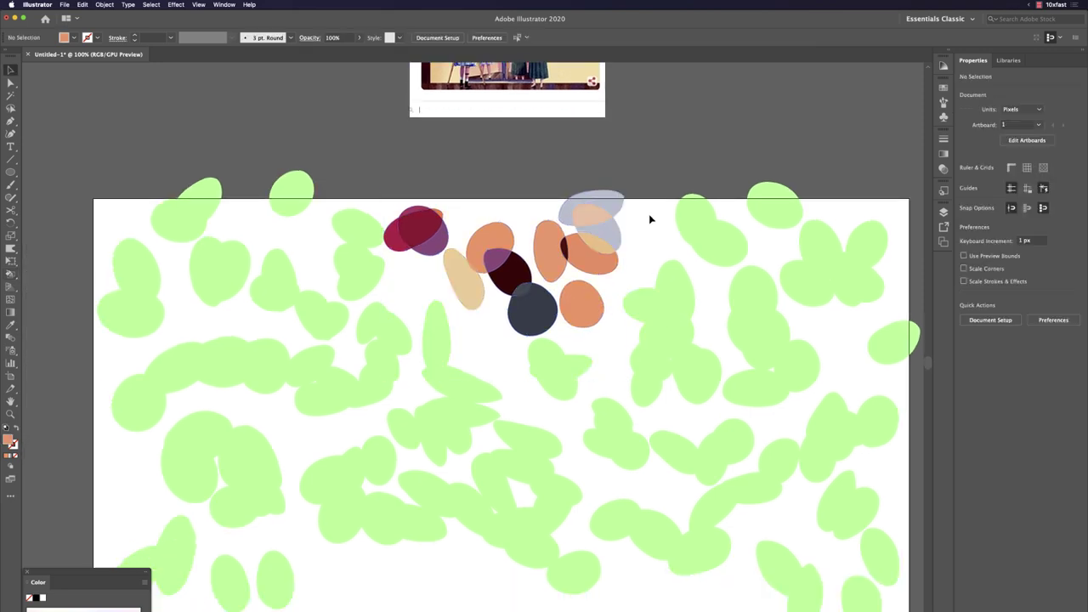
key(z)
mouse_move(564, 210)
mouse_down()
mouse_move(677, 313)
mouse_move(593, 389)
mouse_move(629, 381)
mouse_up()
scroll(736, 220, down, 3)
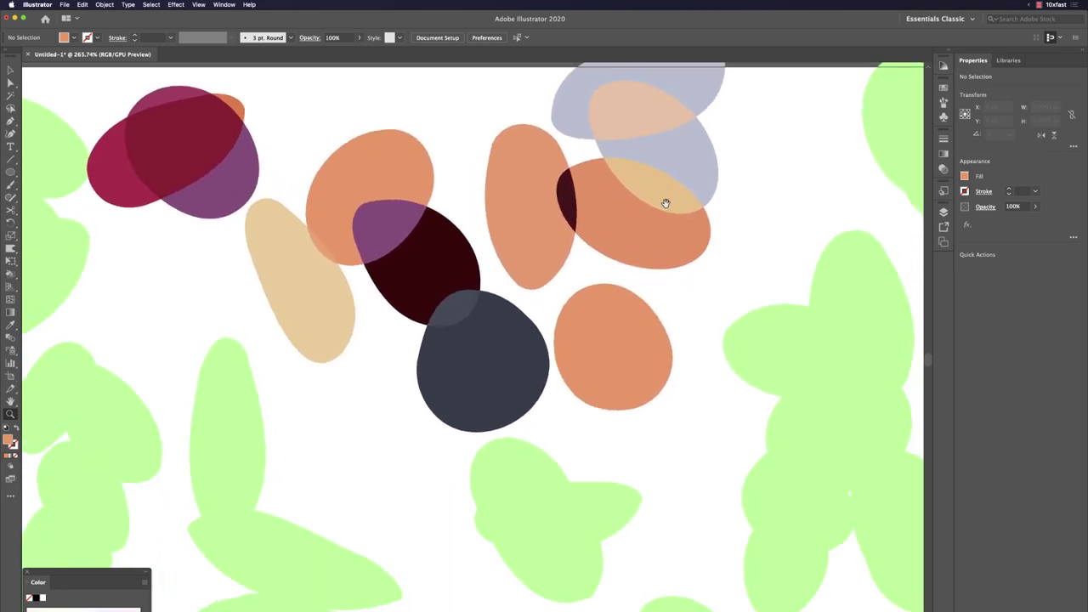
drag(665, 203, 627, 208)
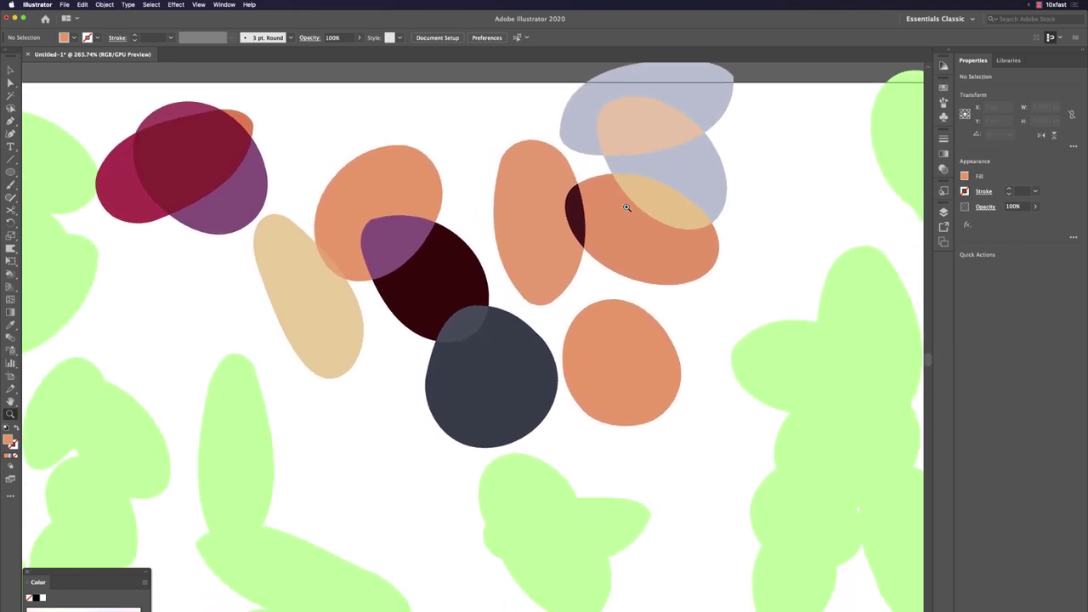
key(super+0)
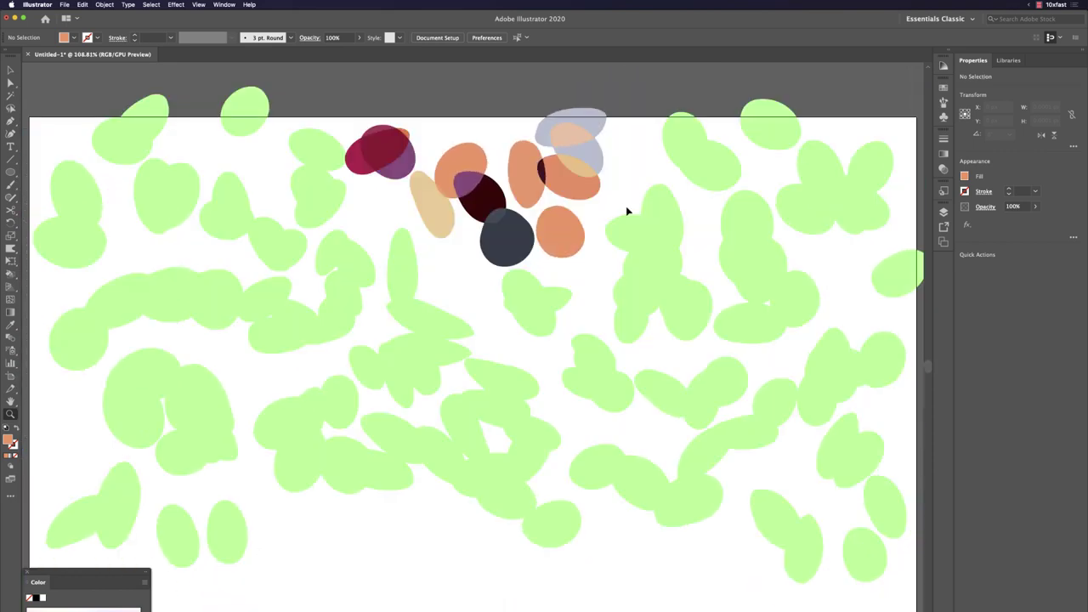
Step: Switch to Chrome, search Google for nyt and look through the results
key(super+1)
key(super+minus)
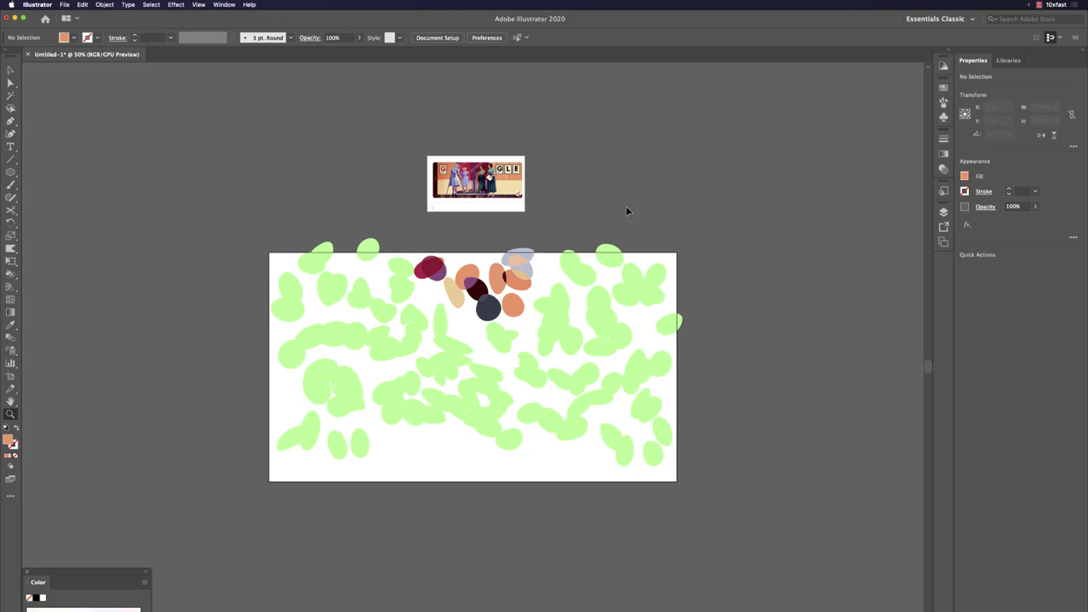
key(super+Tab)
key(super+l)
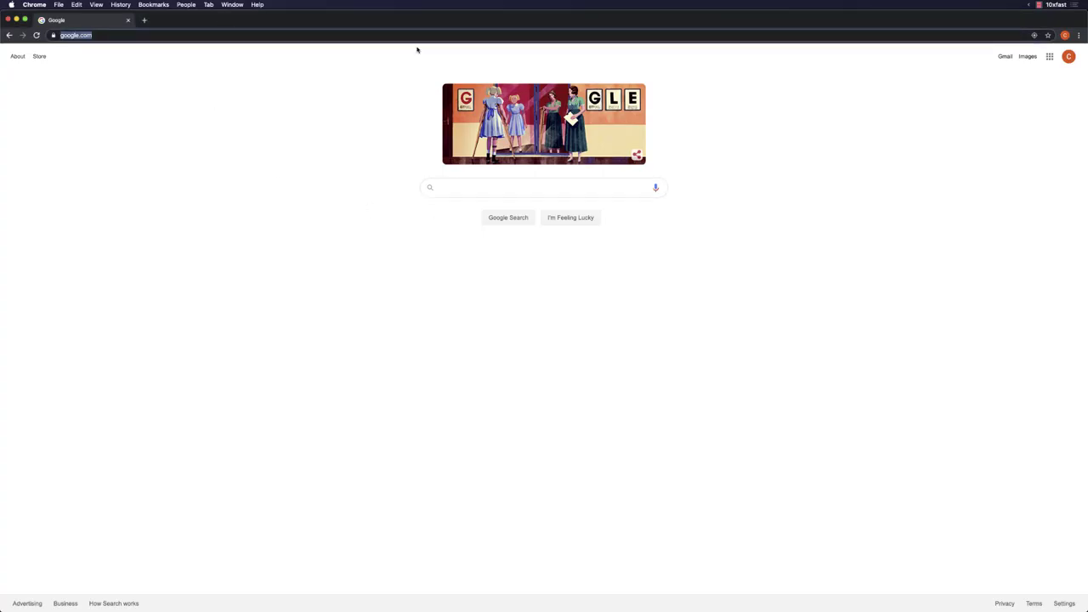
text(nyt)
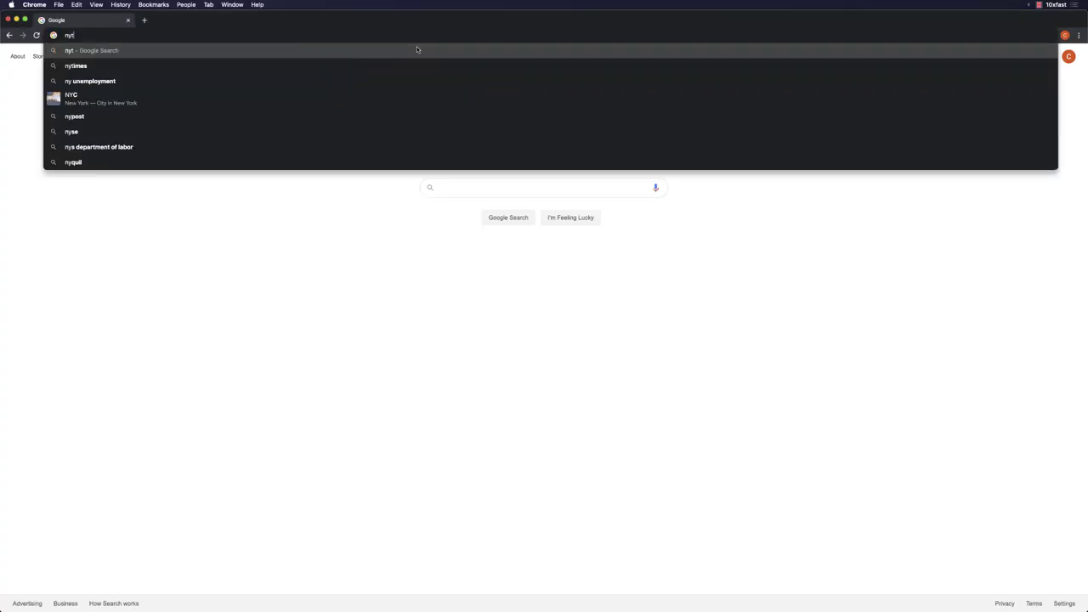
key(Return)
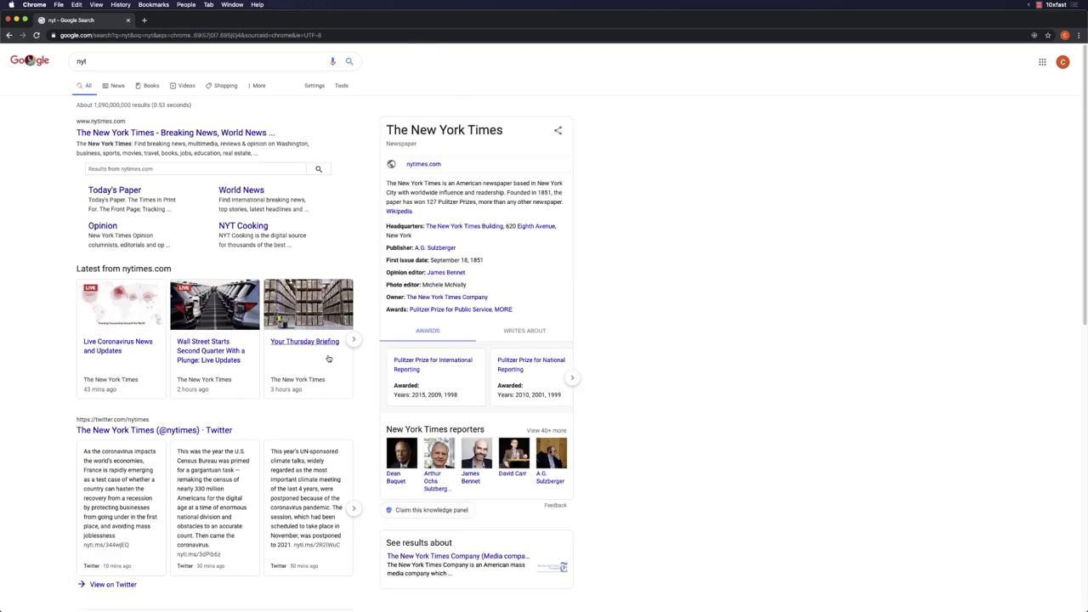
scroll(260, 366, down, 10)
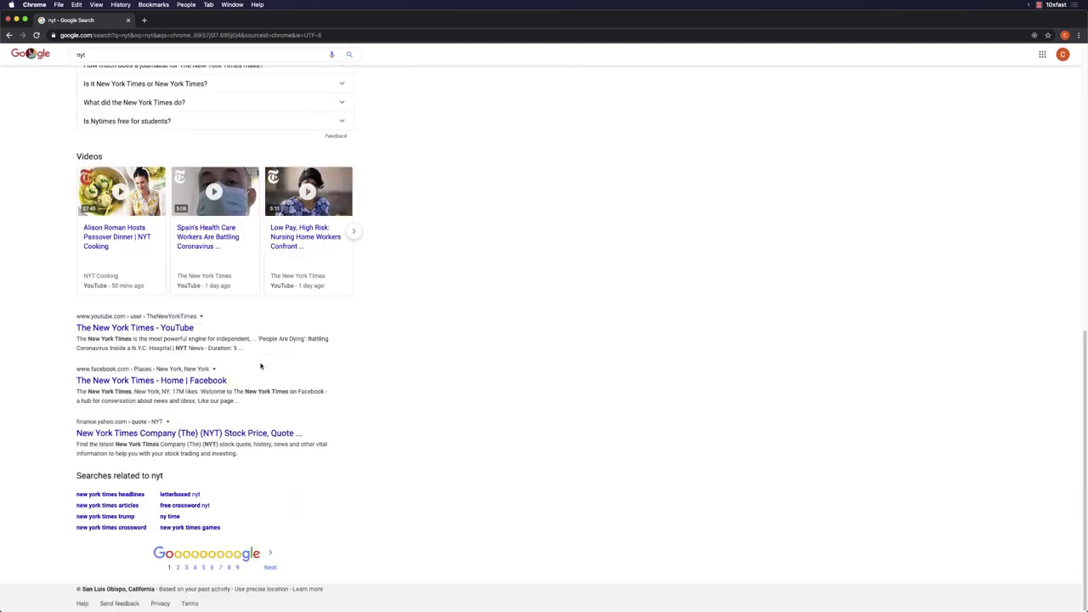
scroll(262, 365, up, 10)
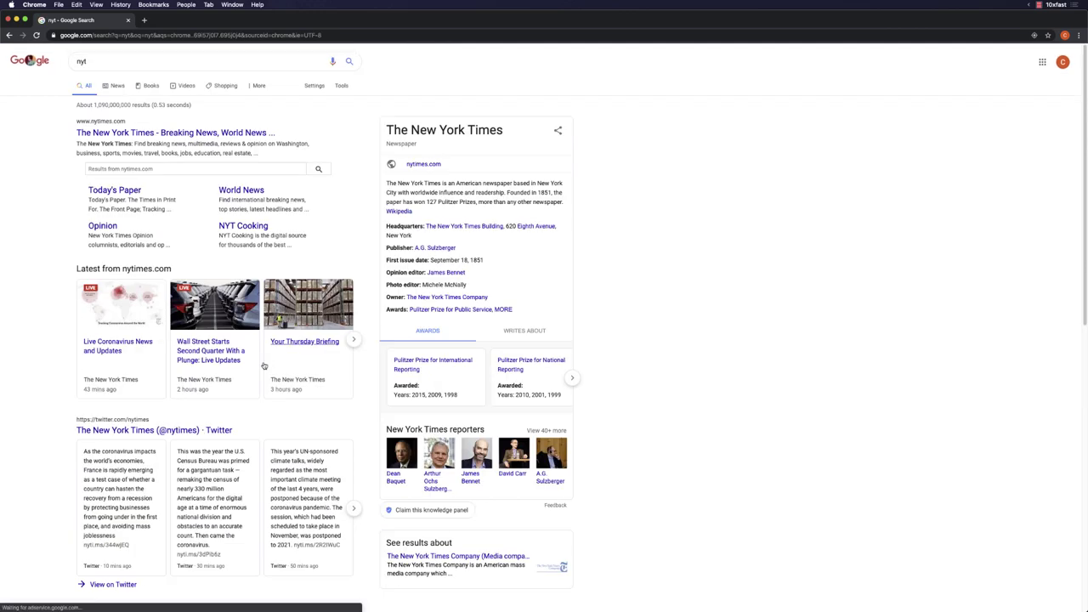
Step: Open the New York Times homepage and capture a thin strip across the colourful illustration of the Cannabis Scientists story
click(210, 133)
scroll(490, 337, down, 15)
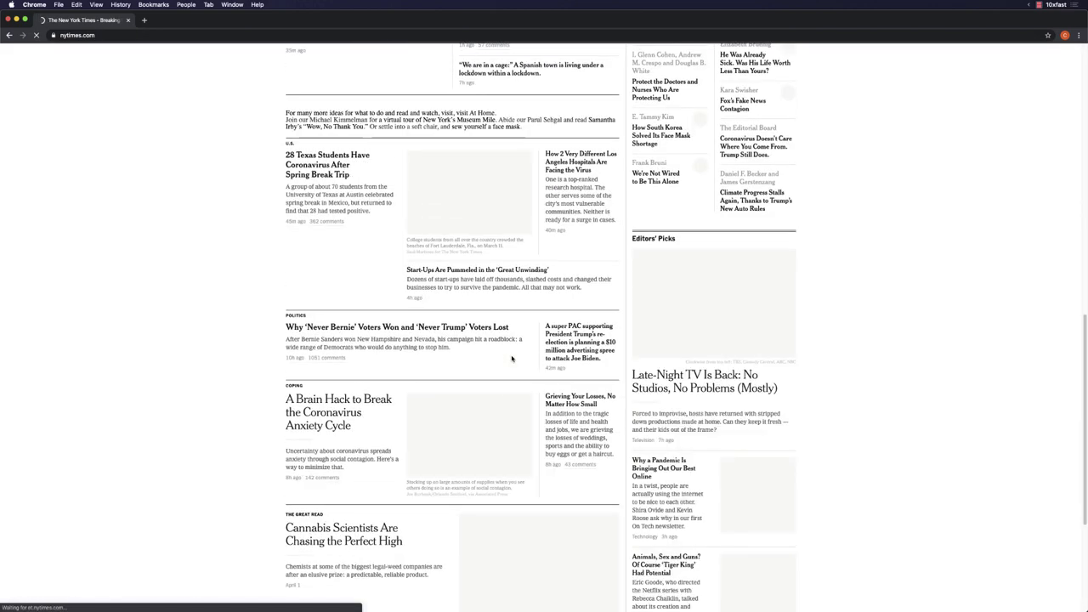
scroll(621, 356, down, 4)
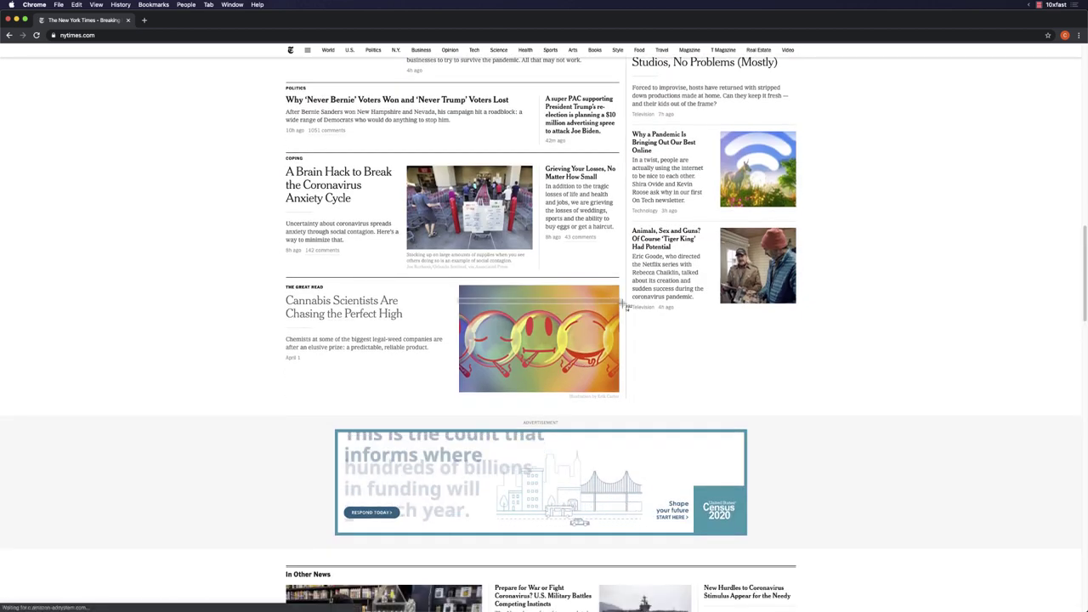
Step: Switch back to Illustrator, paste the captured colour strip and place it above the artboard beside the doodle image
key(super+Tab)
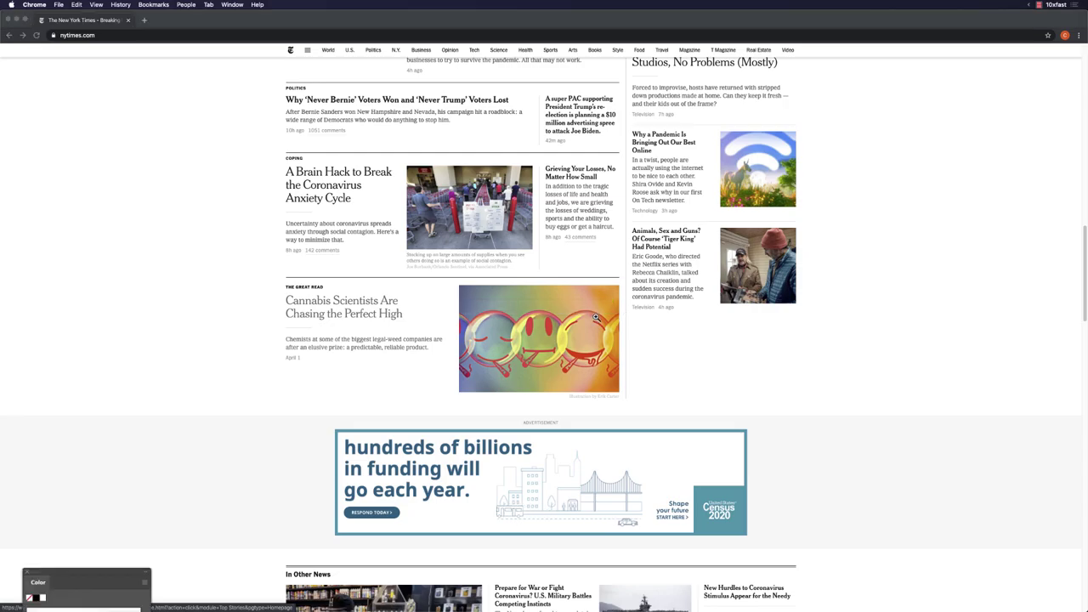
key(super+v)
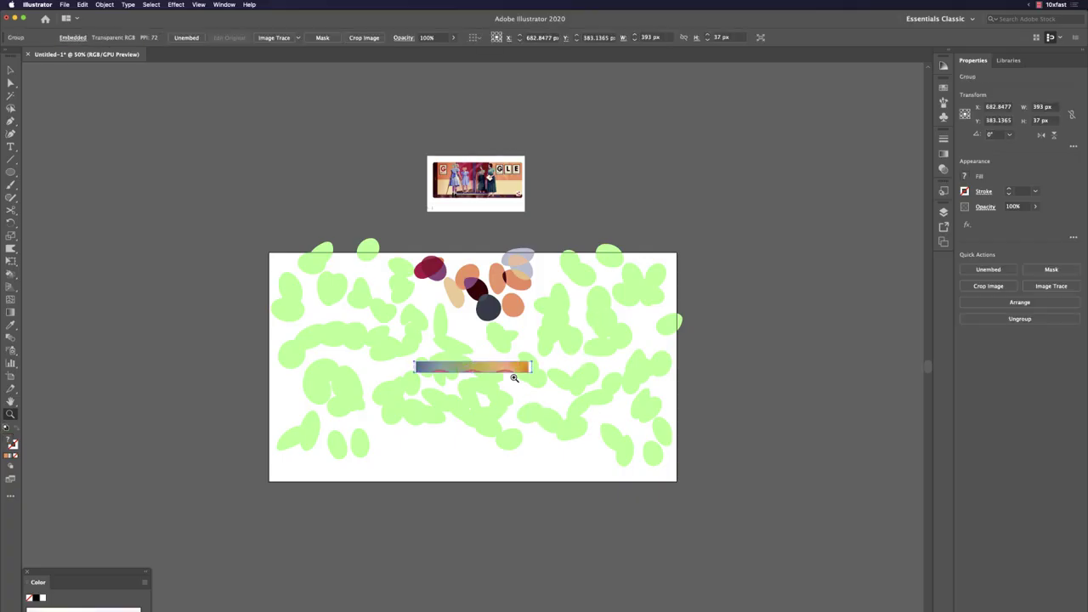
key(v)
drag(612, 178, 634, 191)
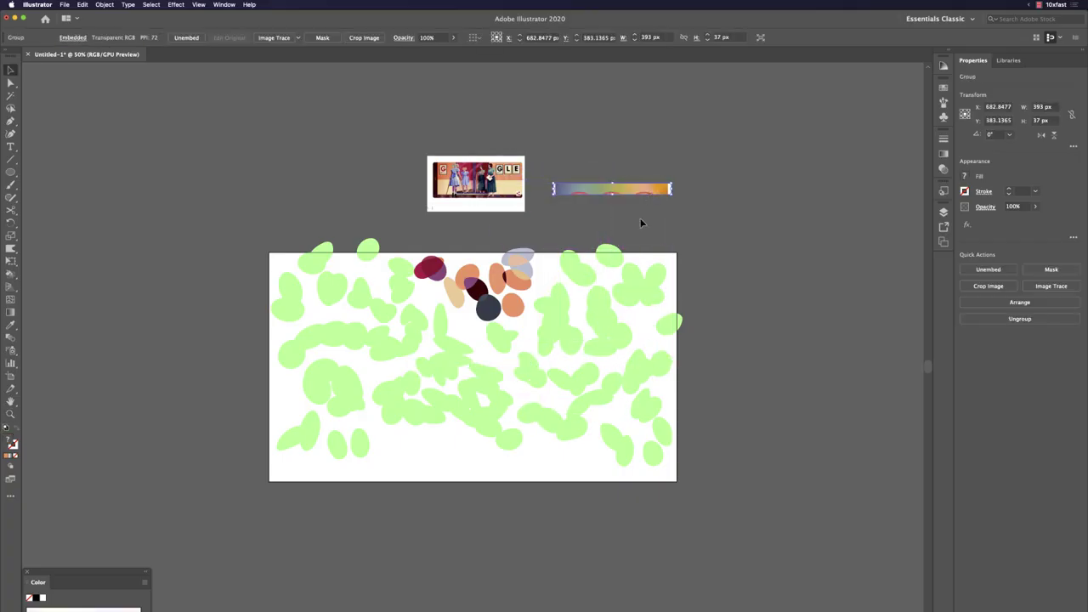
click(586, 240)
Step: Turn the green ellipses in the artboard's upper-right area into a Live Paint group and fill four areas with the strip's grey-green
drag(652, 308, 672, 337)
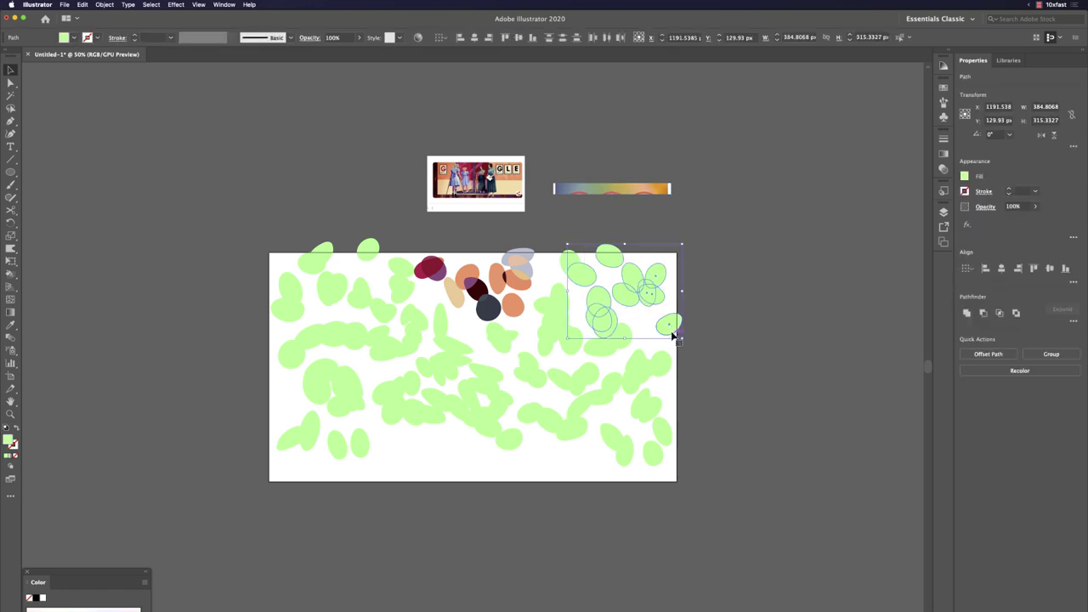
key(shift+m)
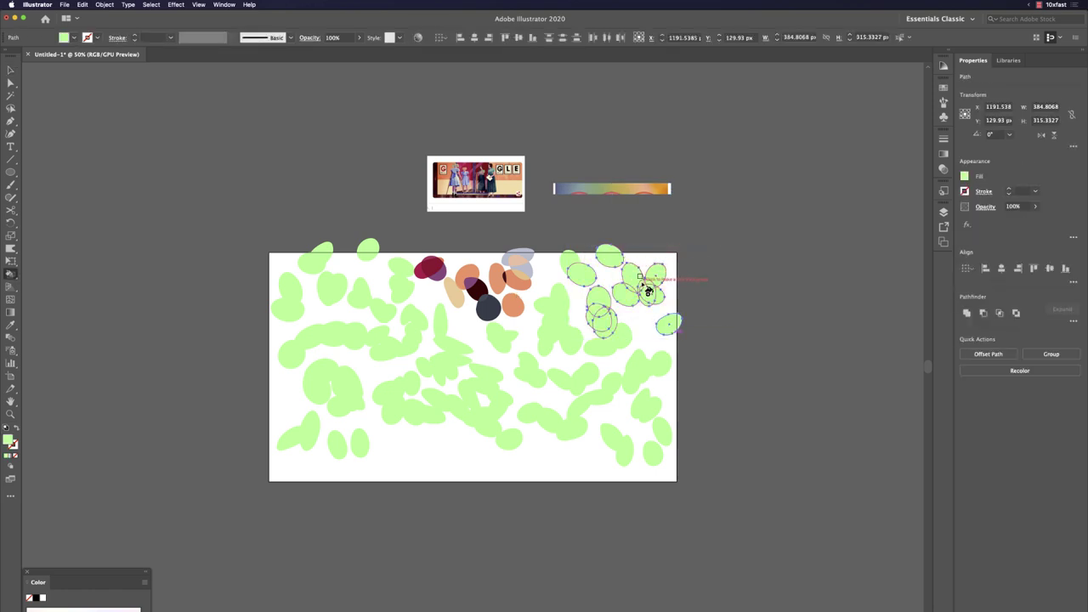
key(k)
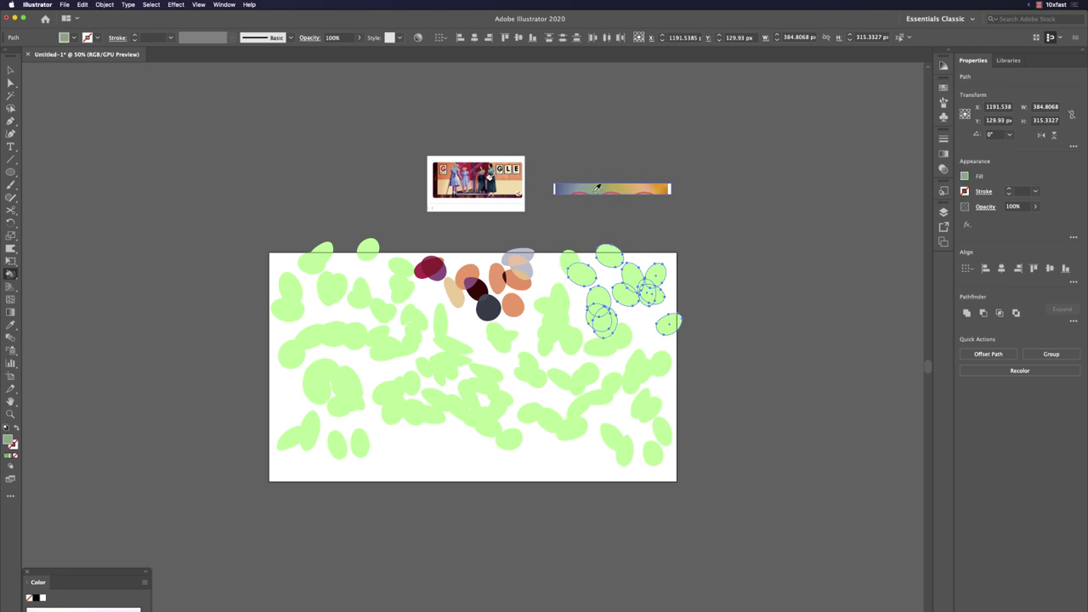
click(610, 256)
click(606, 321)
click(597, 298)
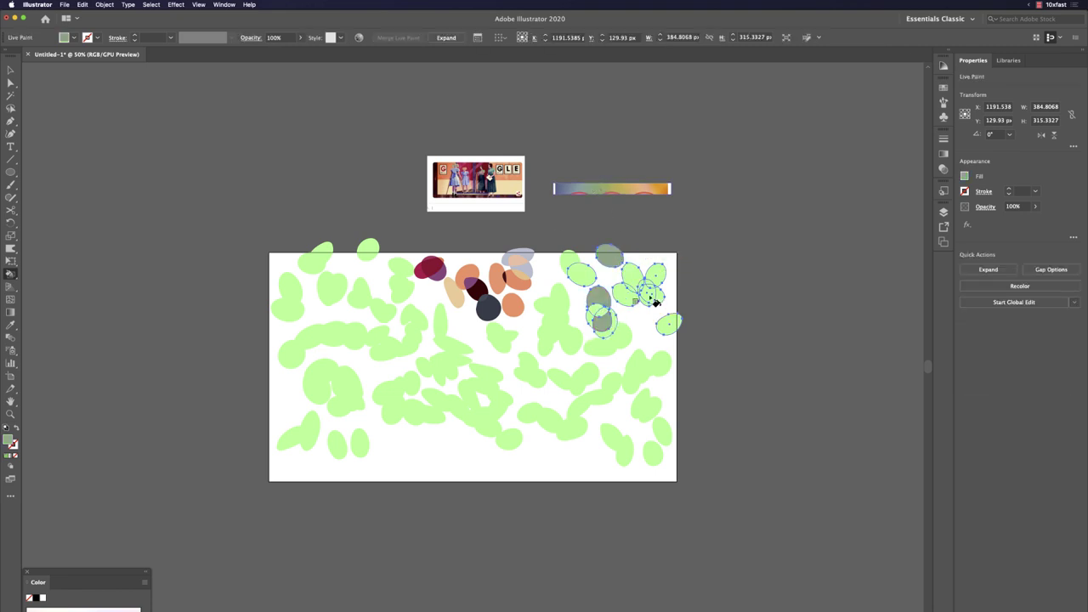
click(653, 296)
Step: Fill the two joined ellipses near the artboard's upper-right corner with the strip's orange and the separate ellipse beside them with slate blue
alt+click(663, 185)
click(634, 309)
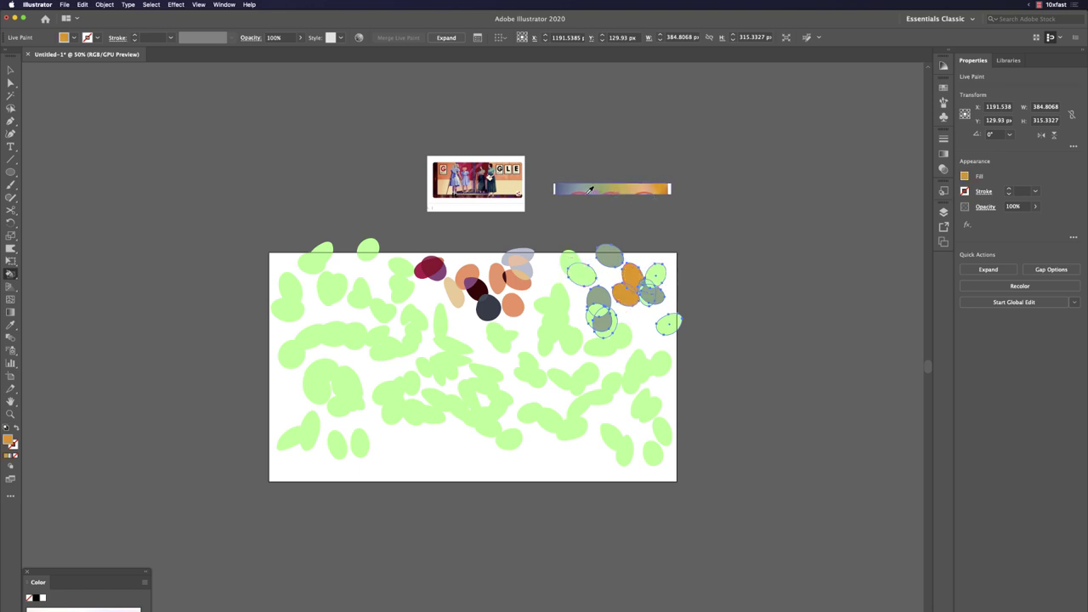
alt+click(586, 188)
click(585, 279)
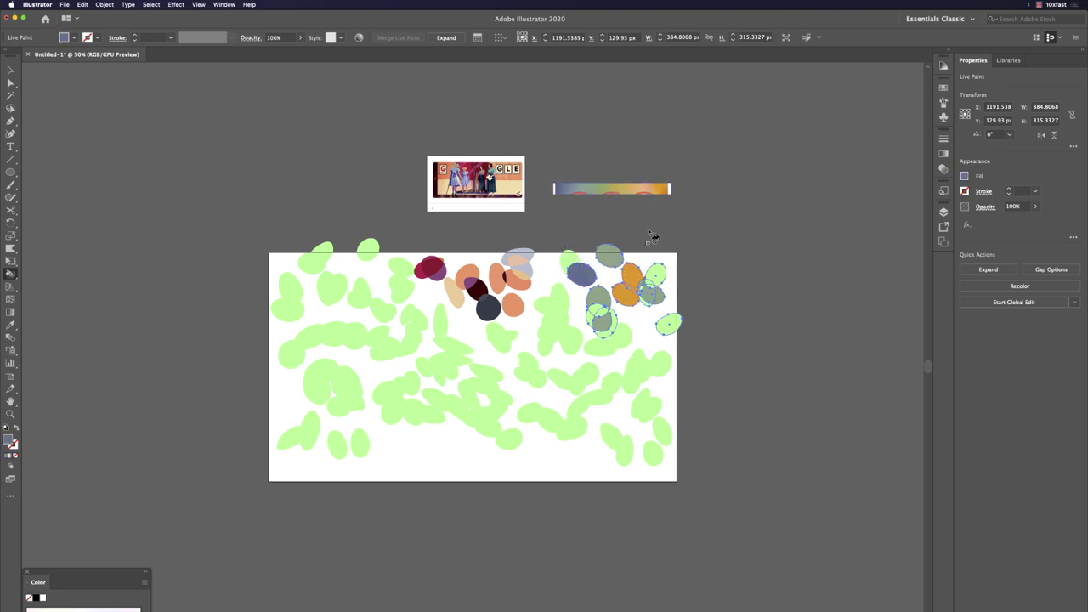
Step: Fill the lower overlapping ellipse and the slanted corner ellipse with orange and the one crossing the artboard's edge with mustard, and deselect
alt+click(665, 187)
click(597, 316)
click(659, 278)
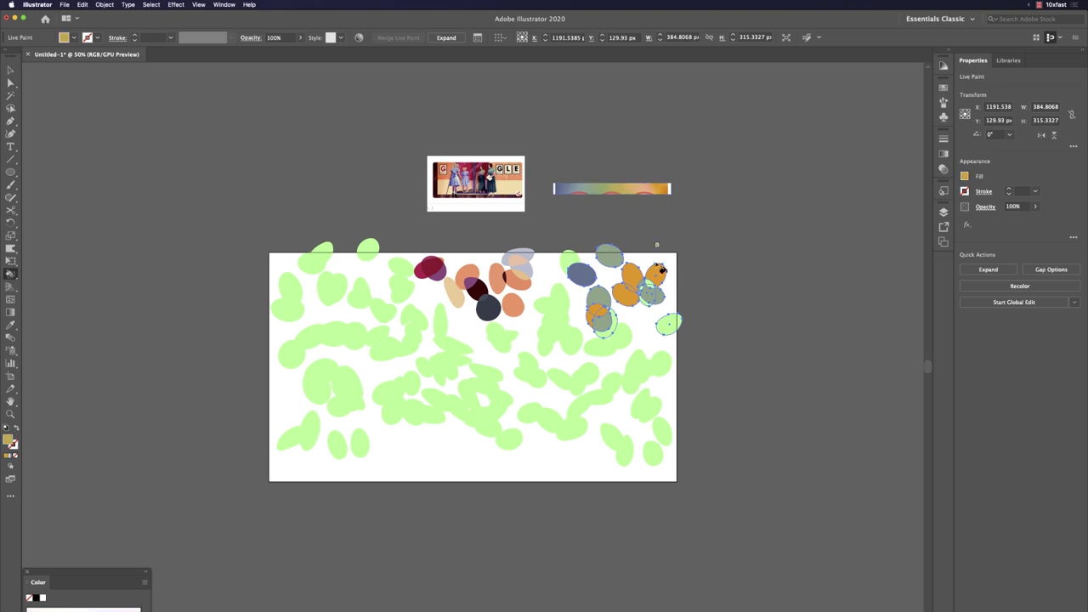
click(668, 321)
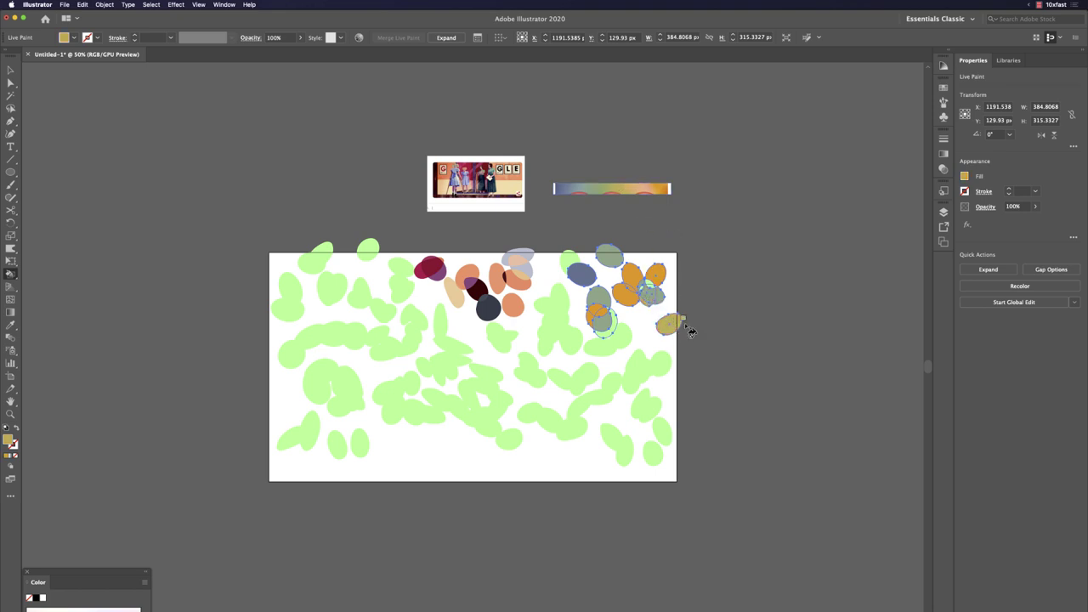
key(v)
click(724, 376)
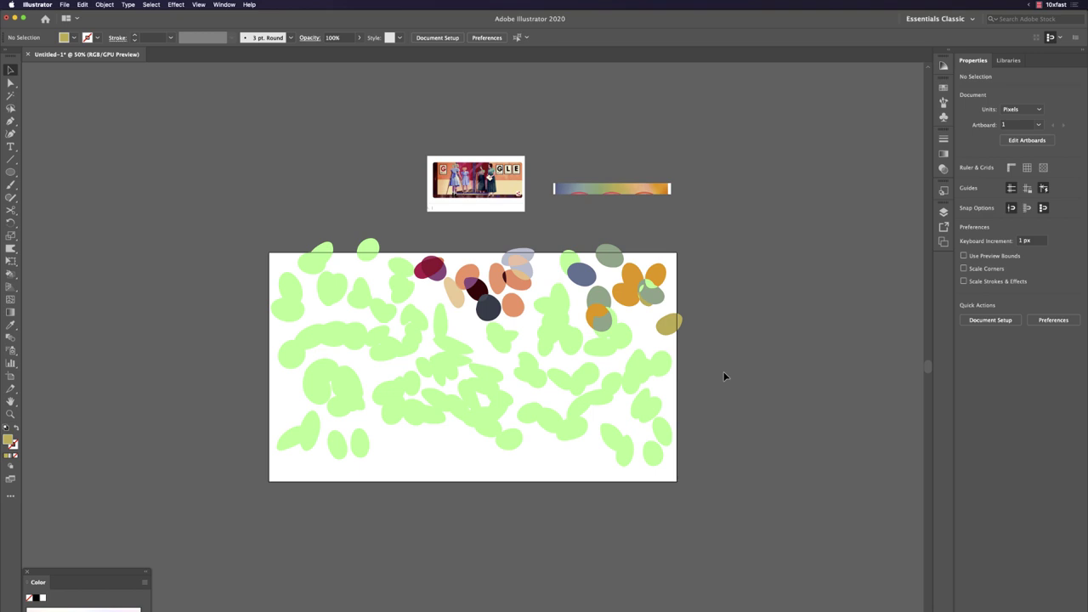
Step: Delete the doodle image and the colour strip above the artboard
key(super+a)
key(Delete)
click(719, 219)
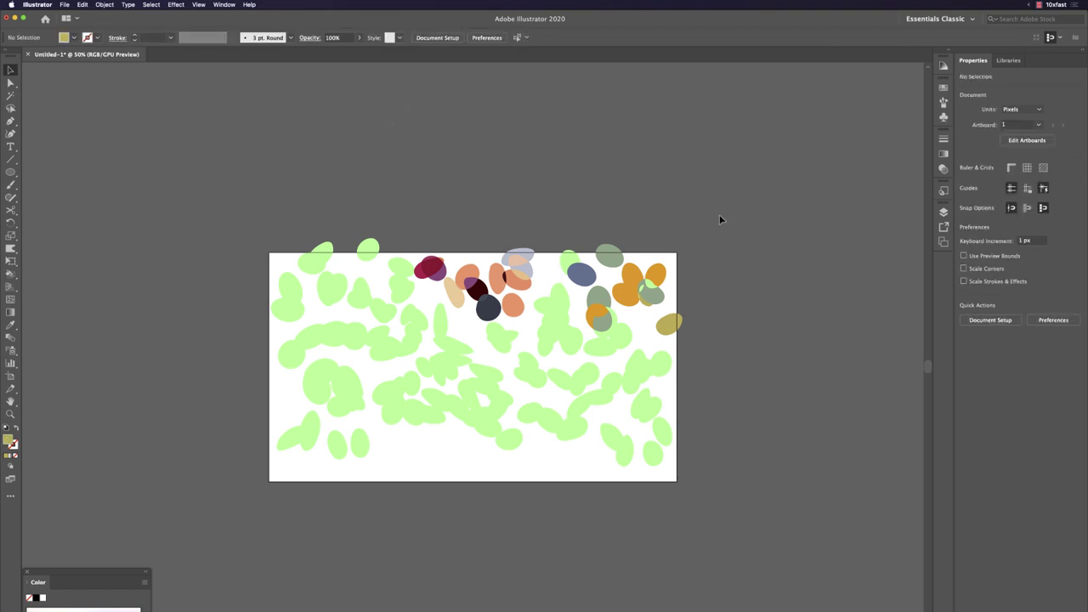
Step: Draw a magenta circle 310 px in diameter on the empty artboard
key(super+0)
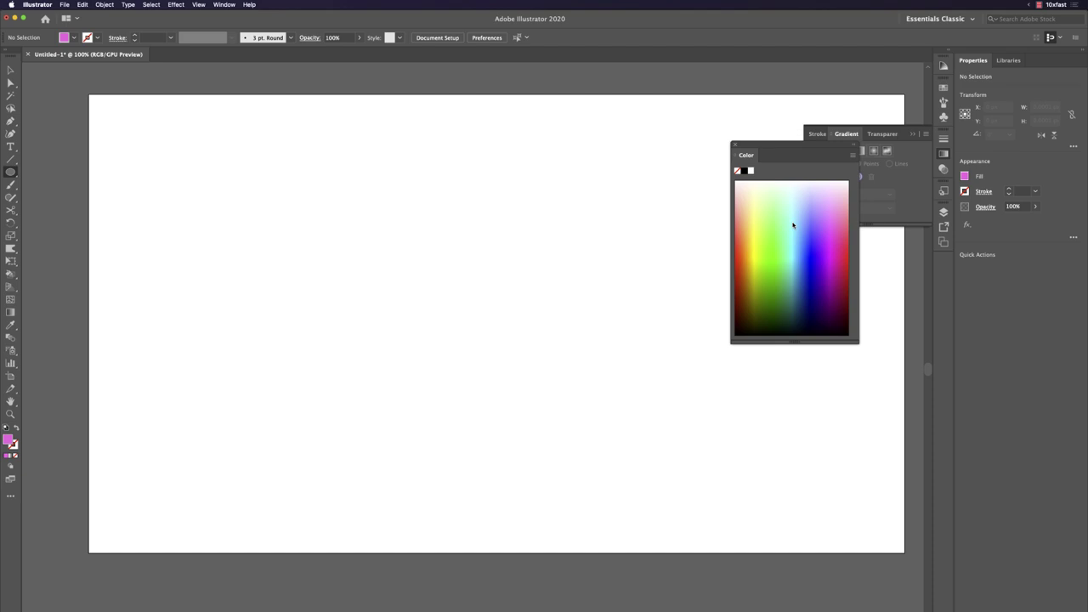
drag(440, 269, 534, 340)
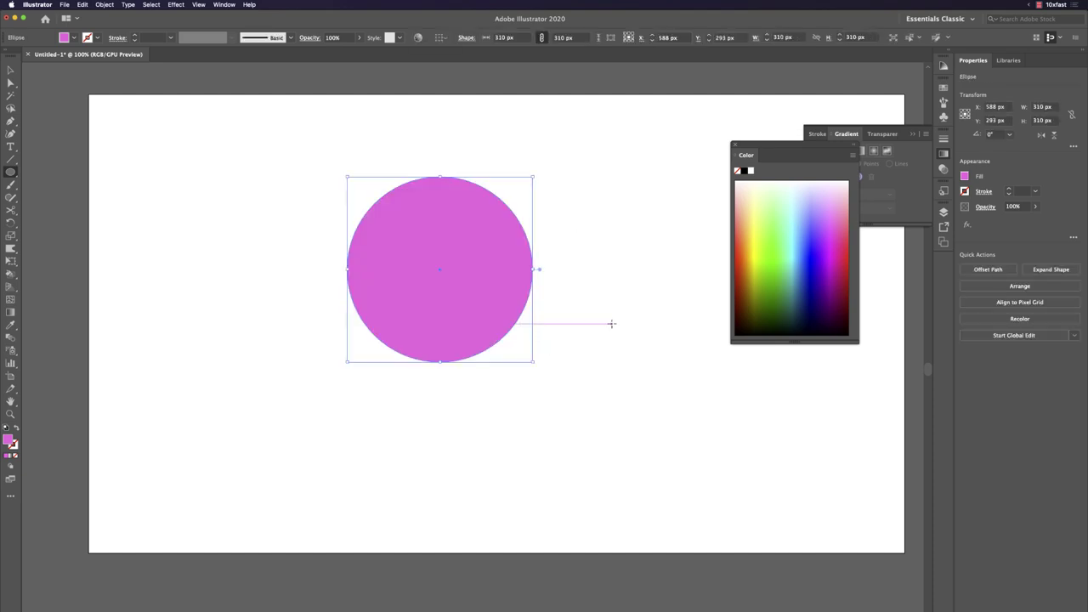
Step: Make a concentric copy of the circle scaled uniformly to 80%, and scale that copy again to 70%
key(s)
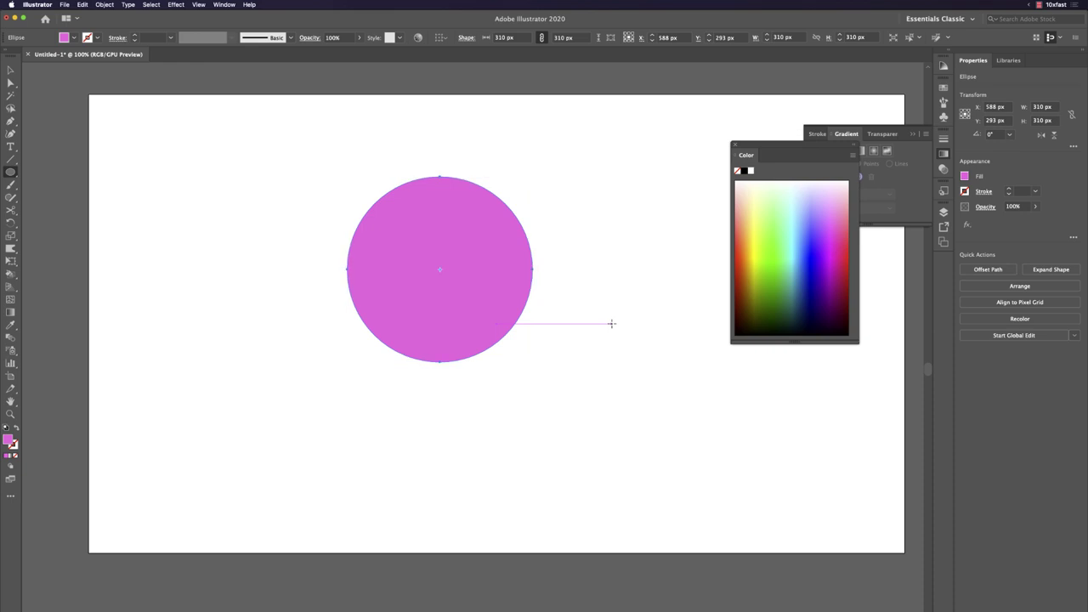
key(Return)
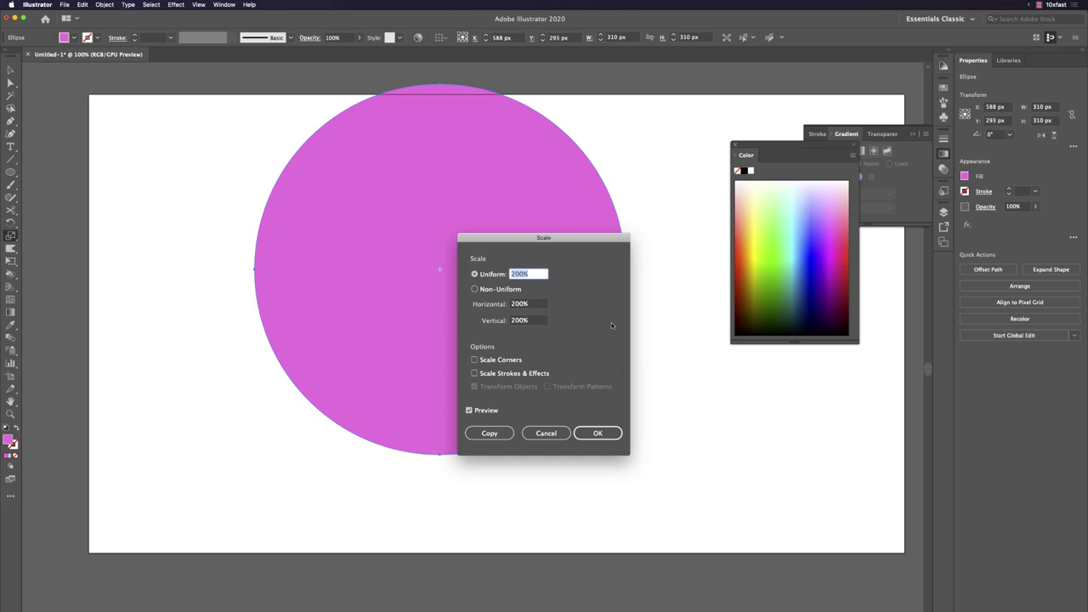
text(80)
key(Tab)
key(Return)
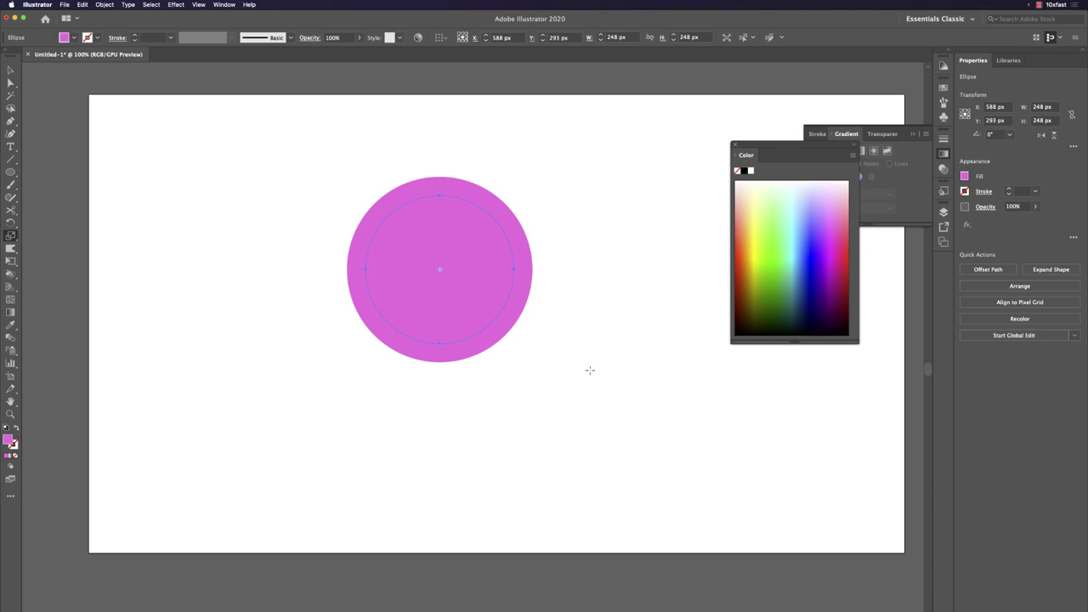
key(Return)
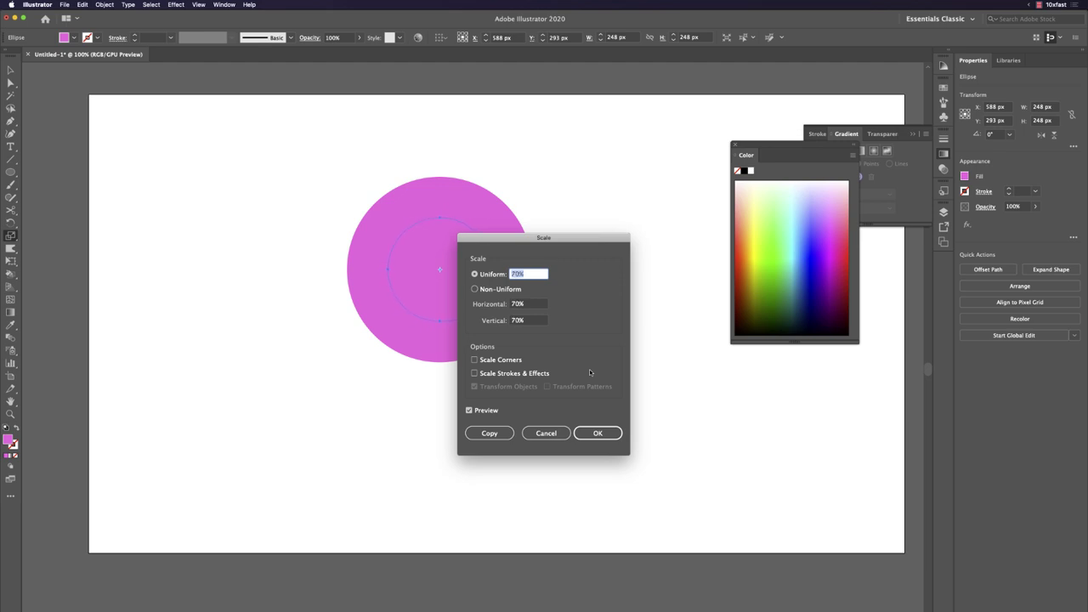
key(Return)
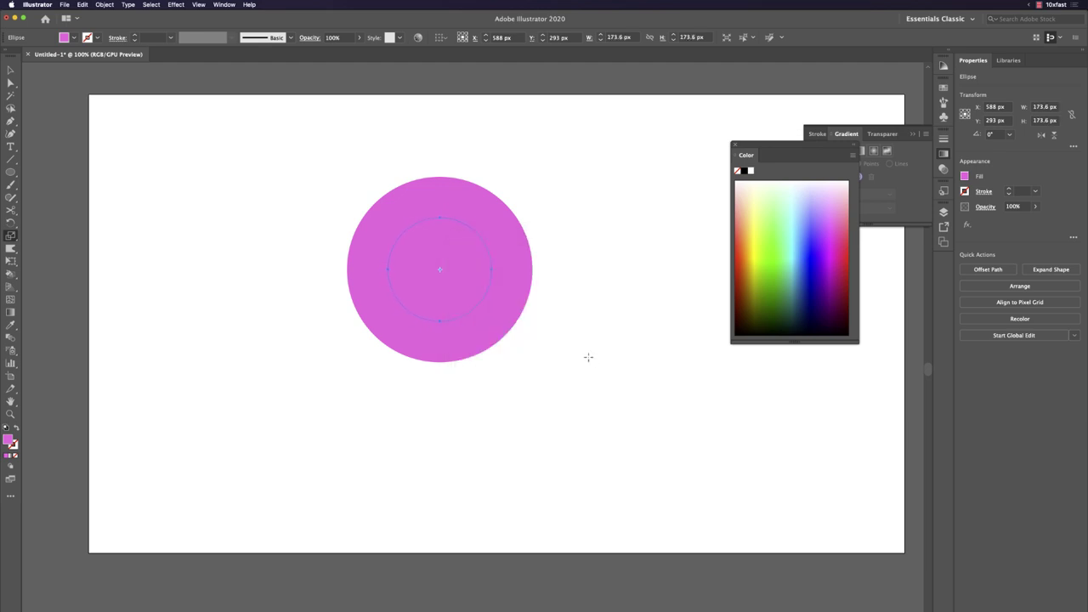
Step: Select only the large outer circle and change its fill to violet
click(501, 280)
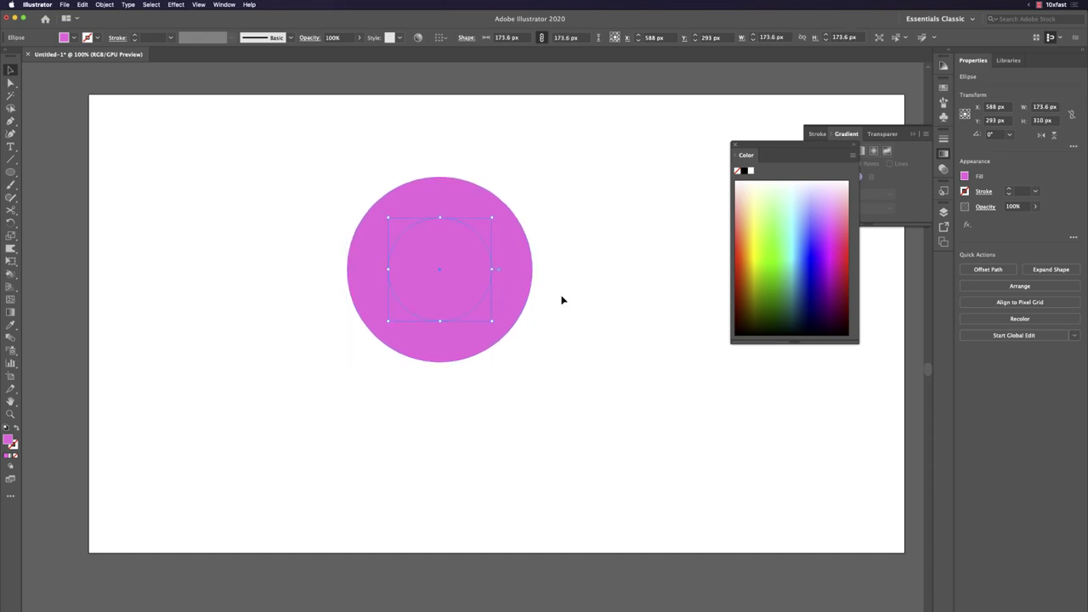
click(561, 298)
click(474, 289)
key(super+shift+a)
click(515, 297)
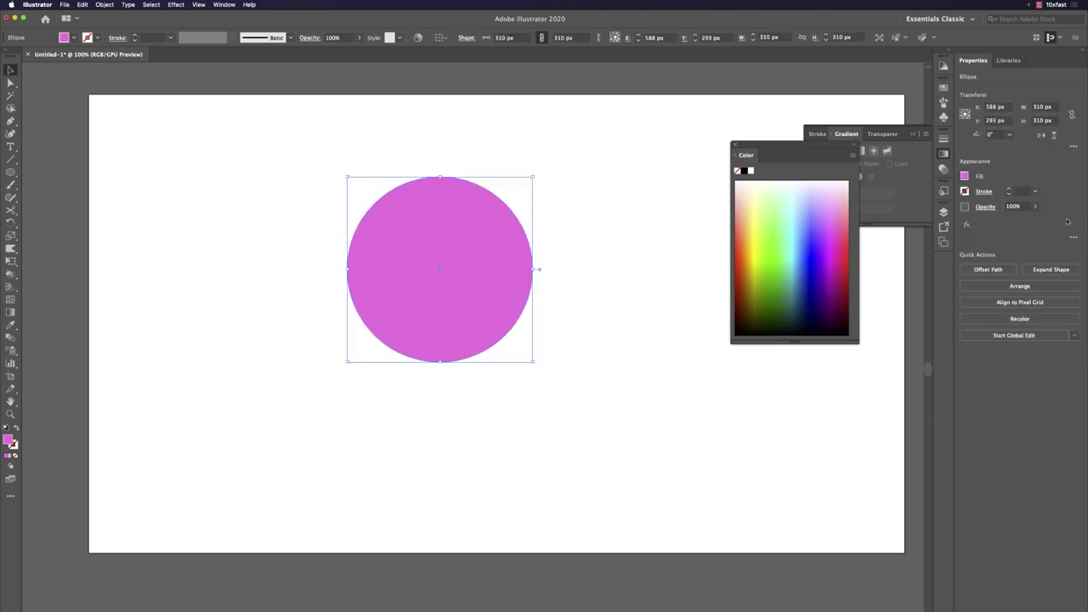
click(824, 244)
click(549, 345)
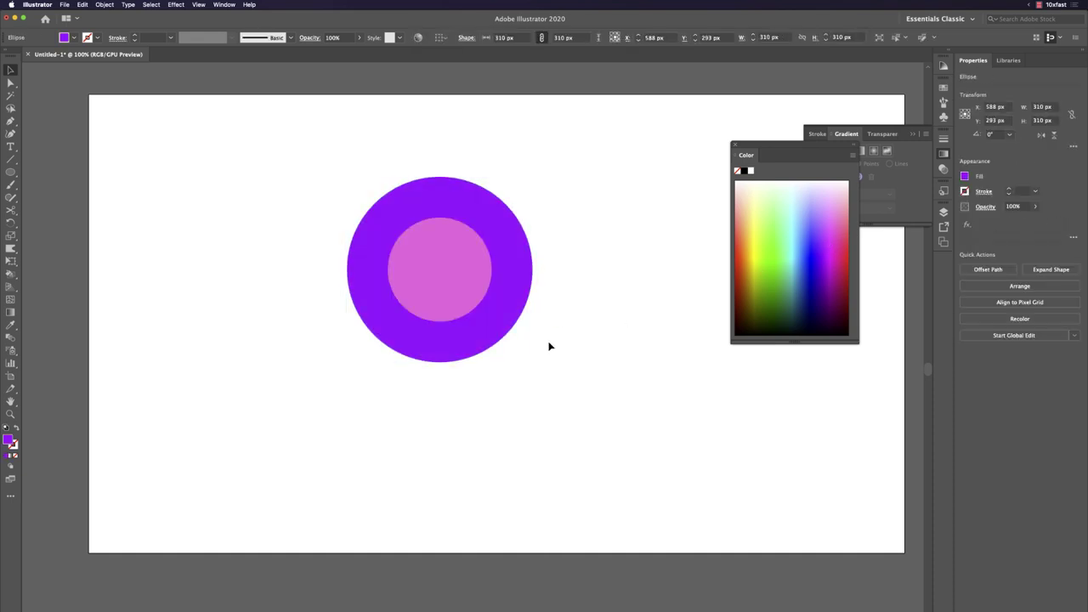
click(477, 273)
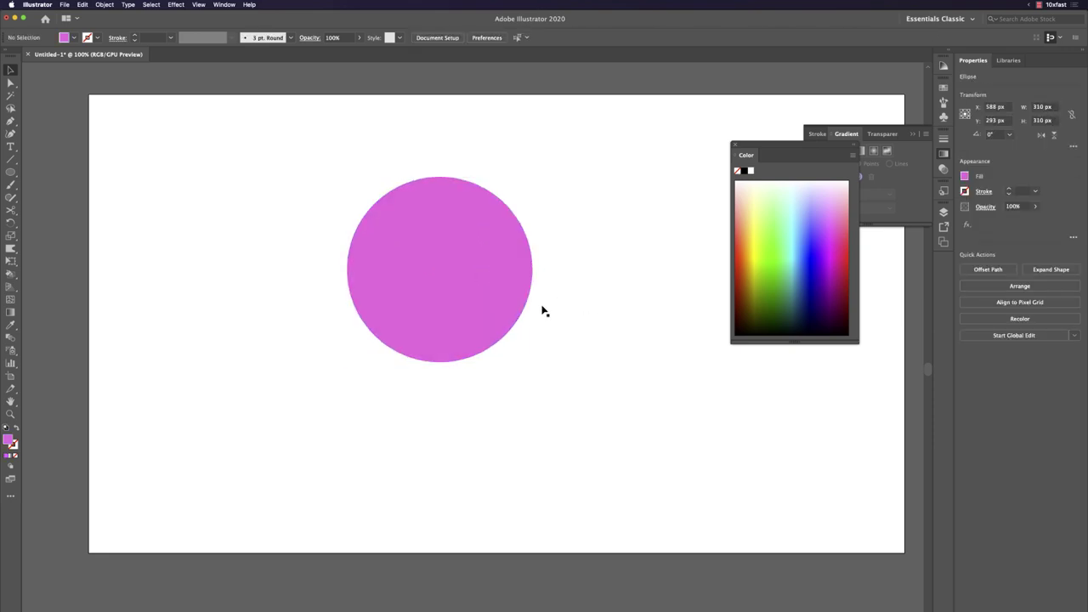
click(500, 308)
click(474, 284)
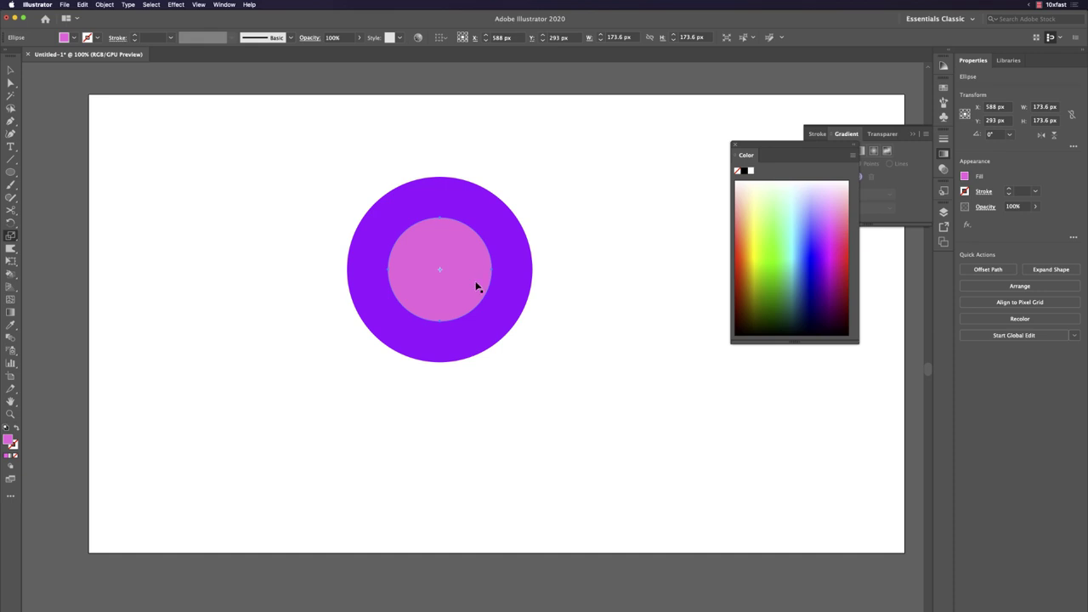
key(v)
click(528, 293)
key(s)
key(Return)
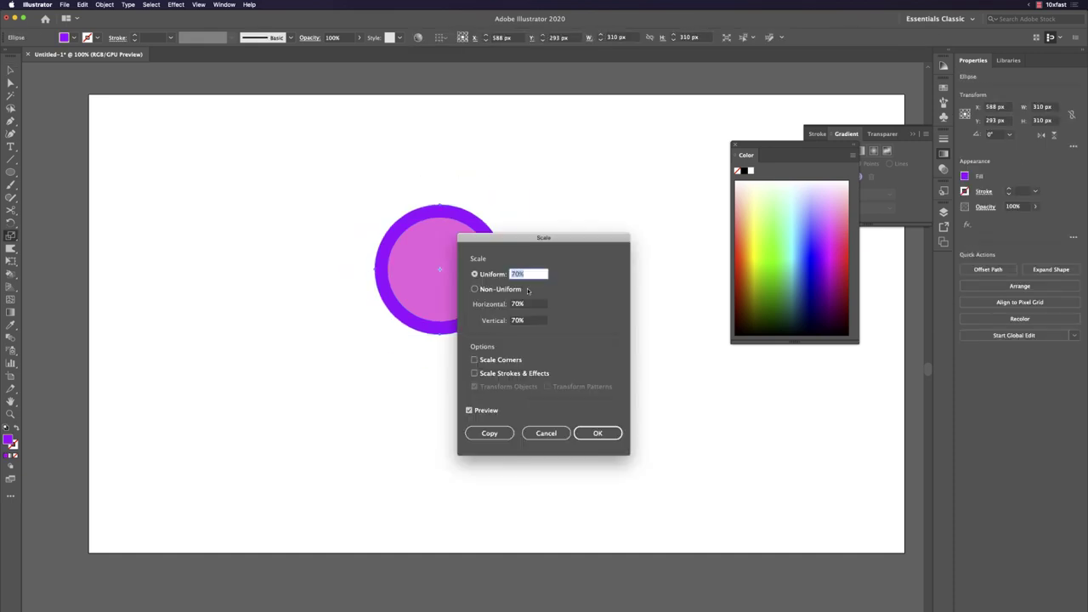
click(546, 433)
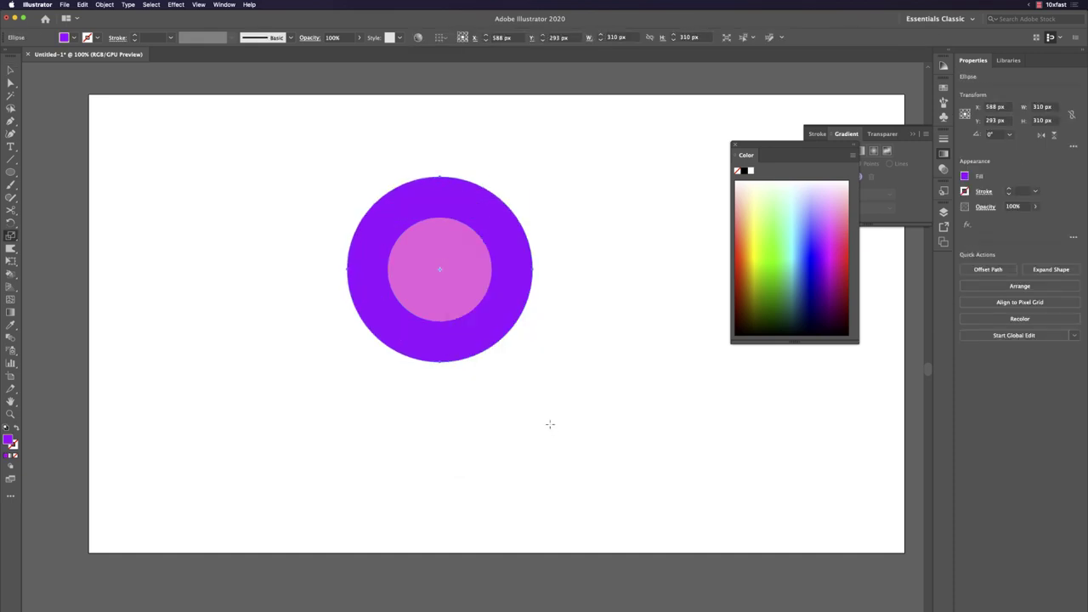
Step: Make a concentric copy of the pink inner circle scaled uniformly to 40%
key(v)
click(573, 425)
click(462, 286)
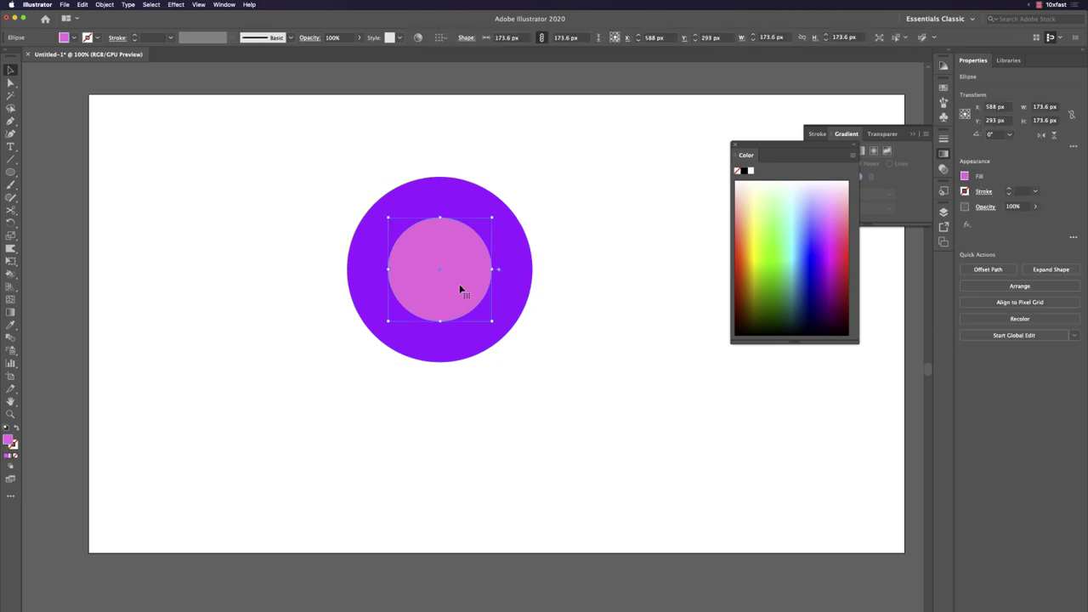
key(s)
key(Return)
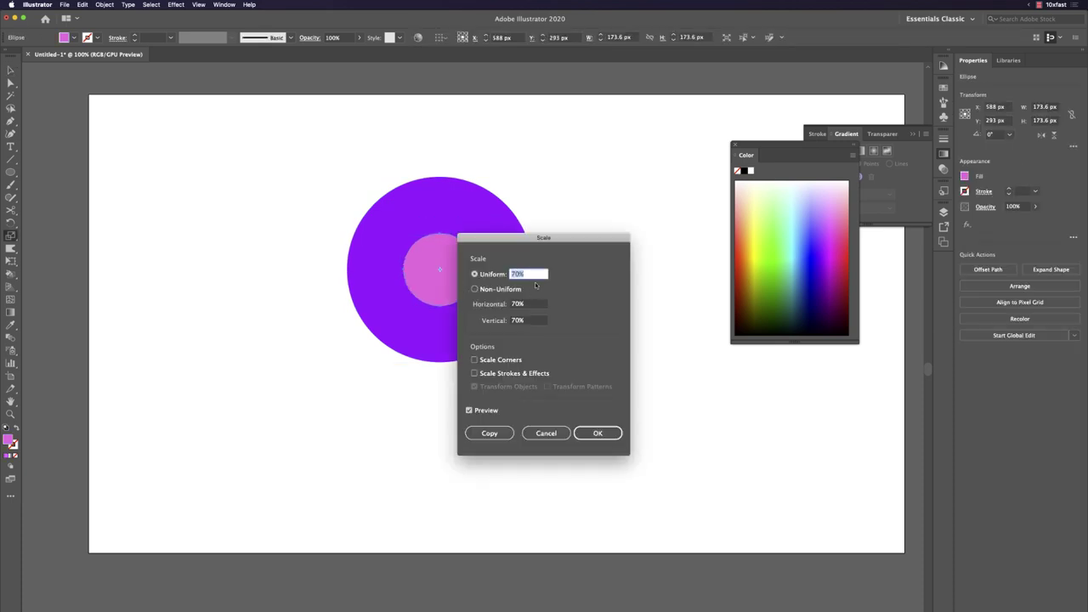
key(Up)
key(Up)
key(Up)
key(Up)
key(Up)
key(Up)
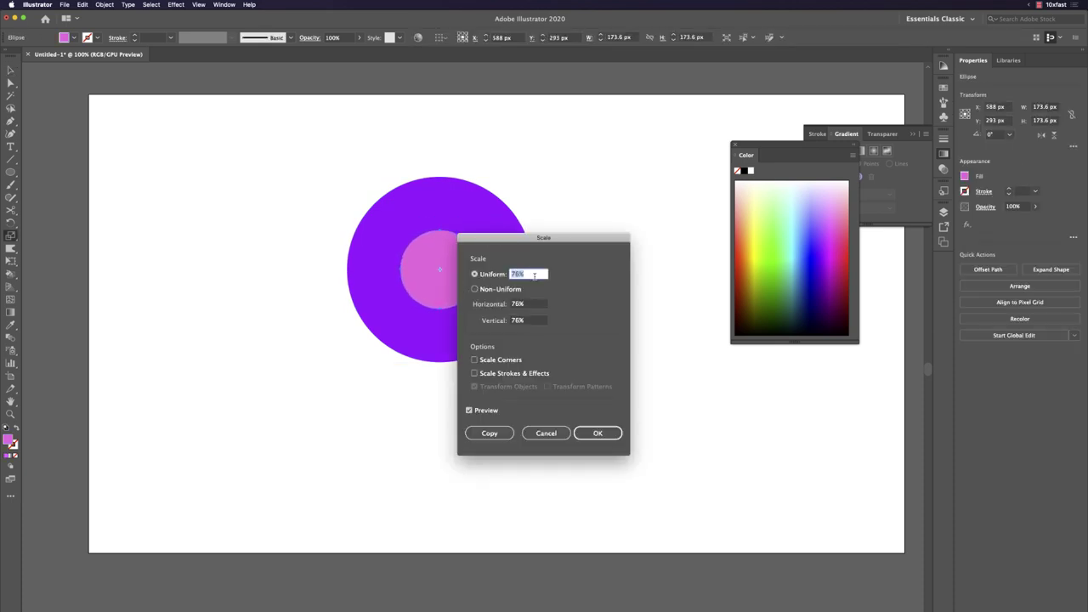
key(shift+Down)
key(shift+Down)
key(shift+Down)
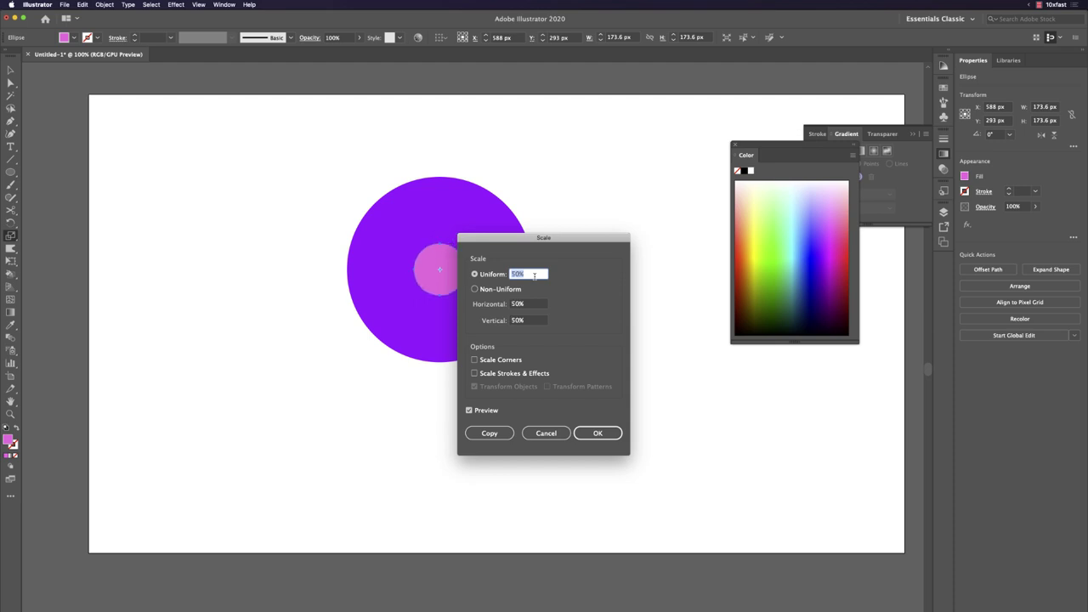
click(490, 433)
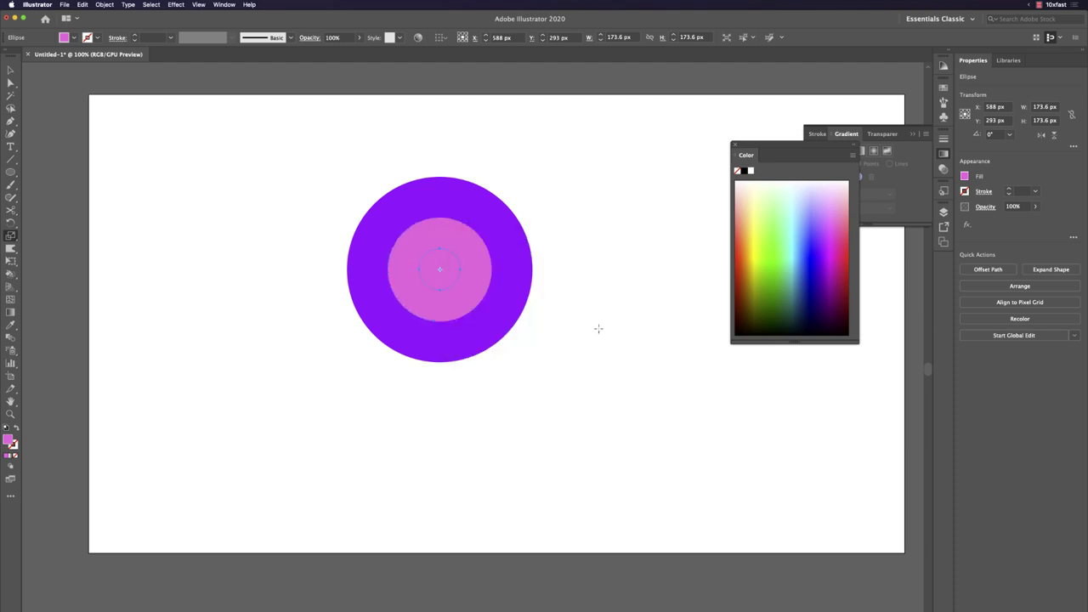
key(v)
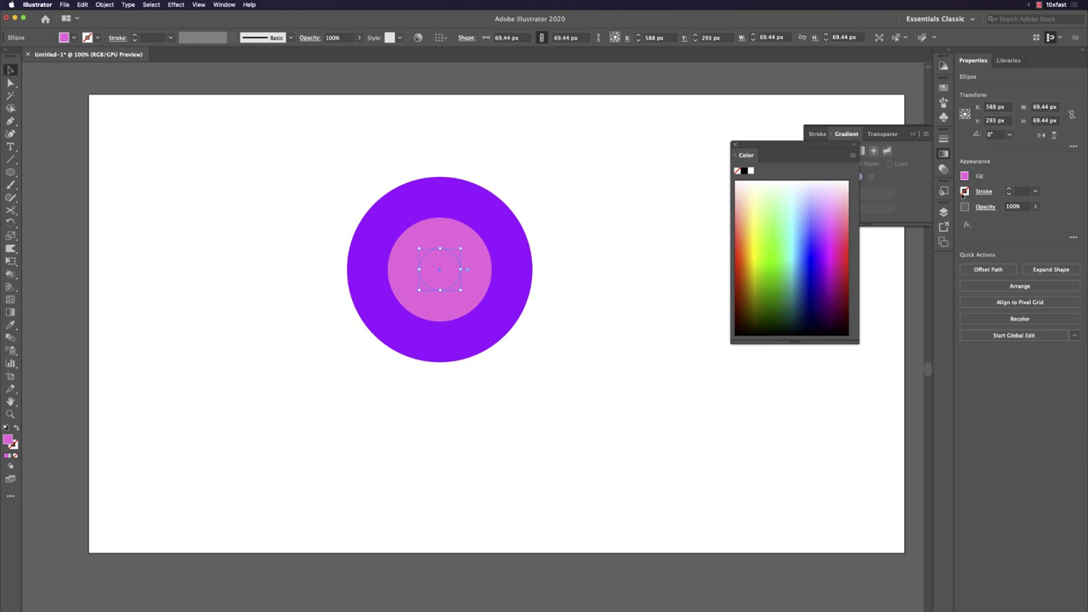
Step: Change the fill of the smallest circle to olive green
click(821, 238)
drag(799, 272, 771, 272)
click(630, 267)
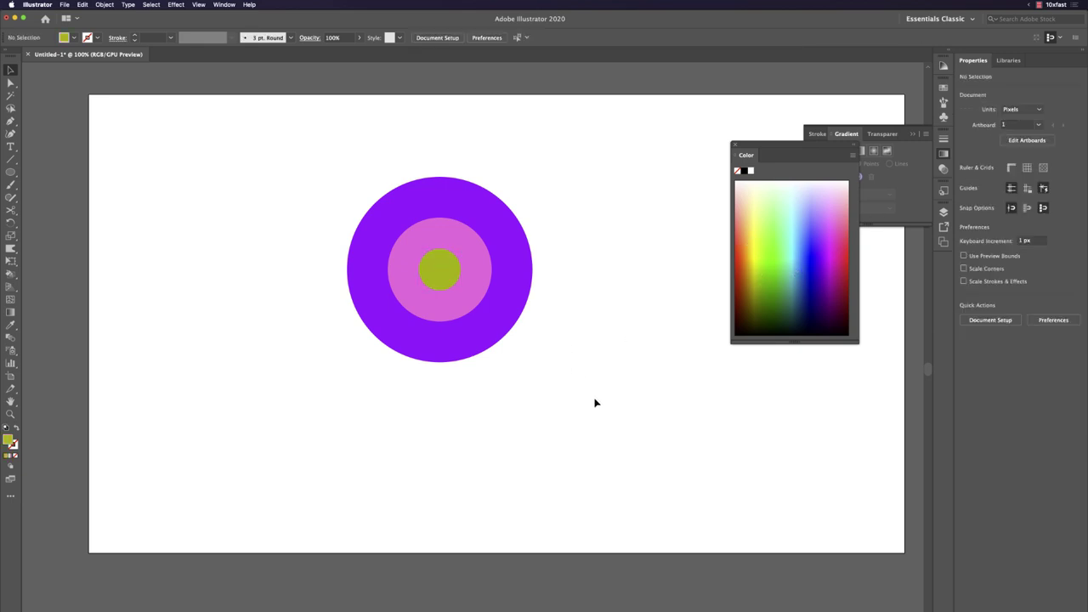
click(443, 281)
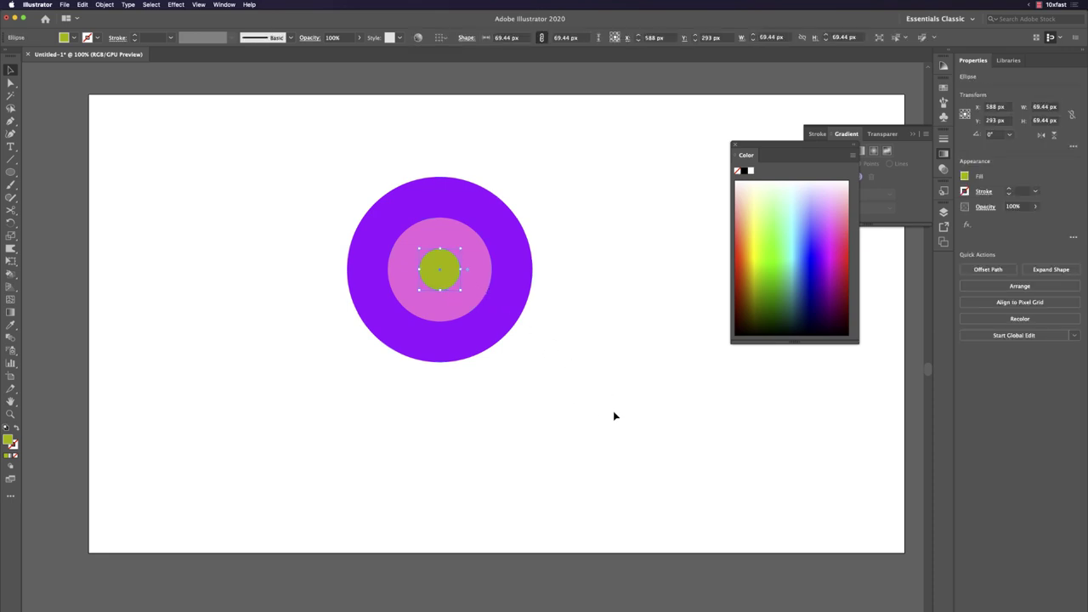
Step: Select all three circles and recolour them with the pink sampled from the middle circle using the Eyedropper
drag(613, 411, 374, 187)
key(i)
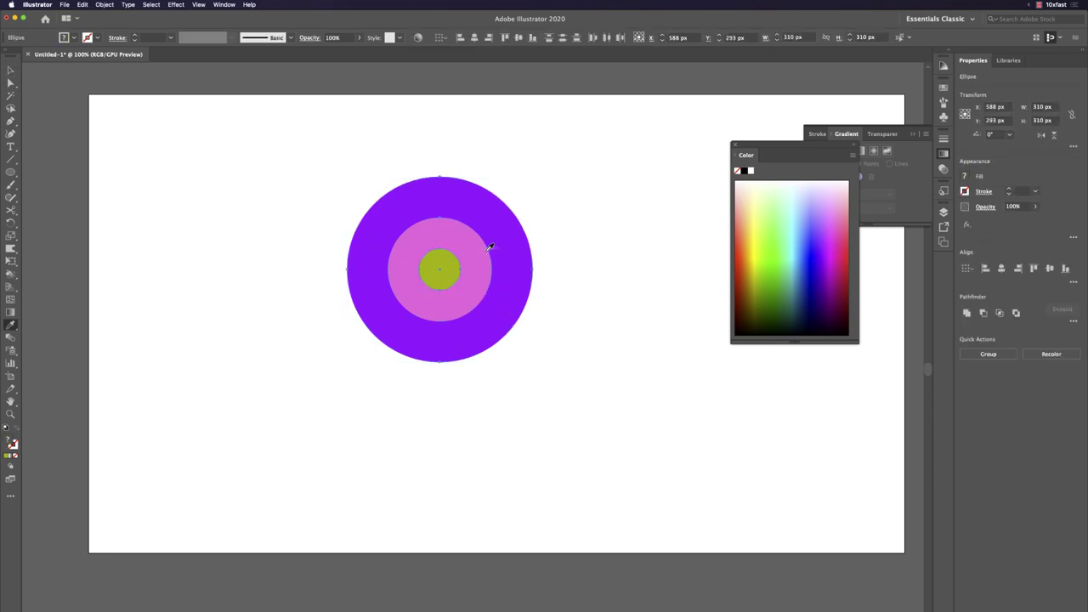
click(490, 247)
key(v)
click(369, 185)
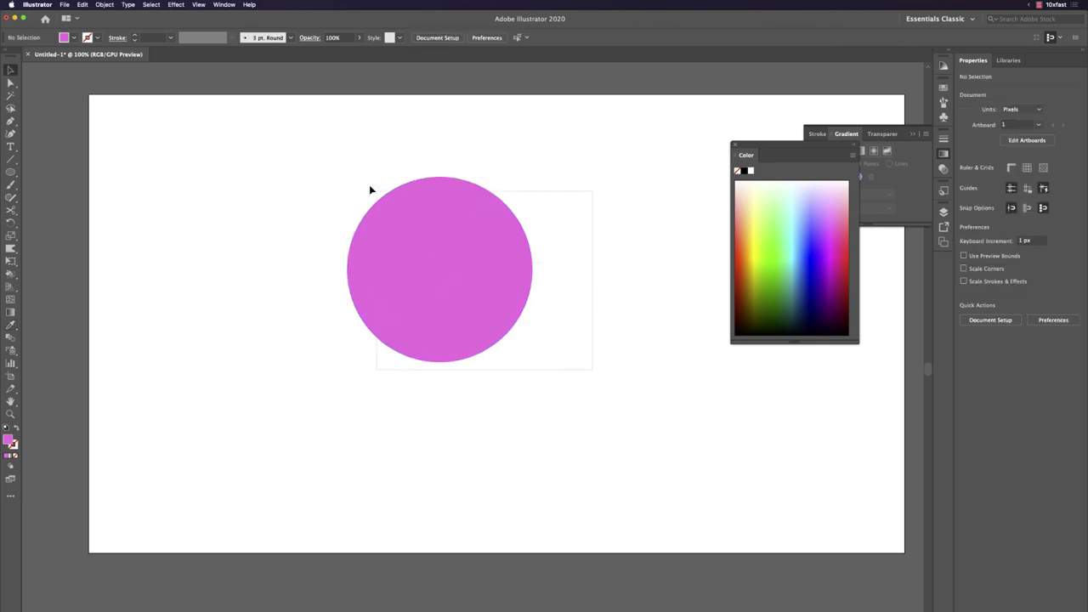
drag(369, 185, 587, 365)
click(621, 312)
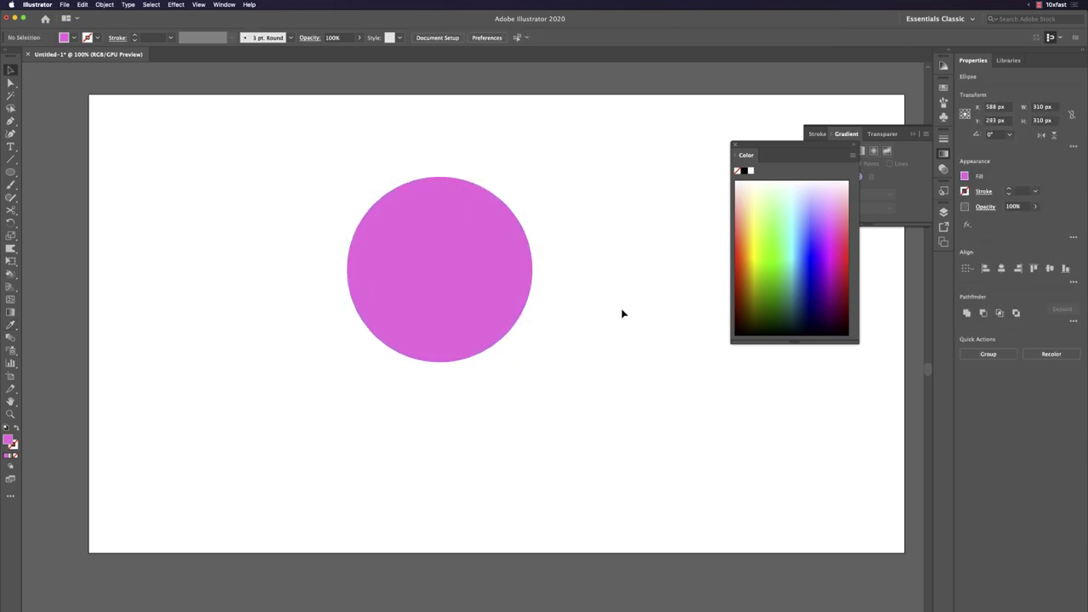
Step: Set the opacity of the large outer circle to 30%
click(513, 258)
click(1023, 208)
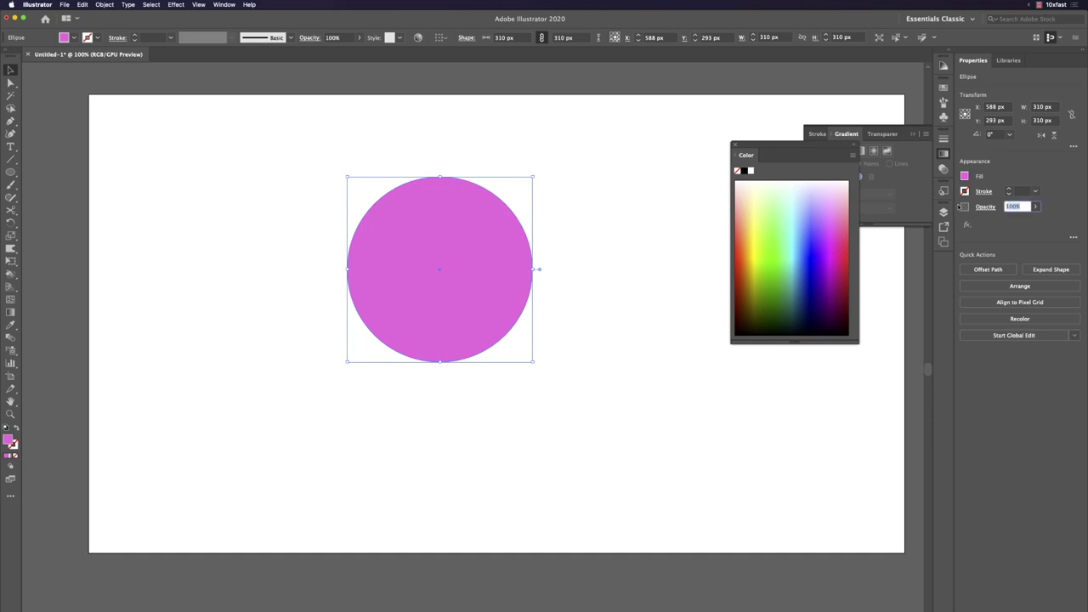
text(30)
key(Return)
click(562, 290)
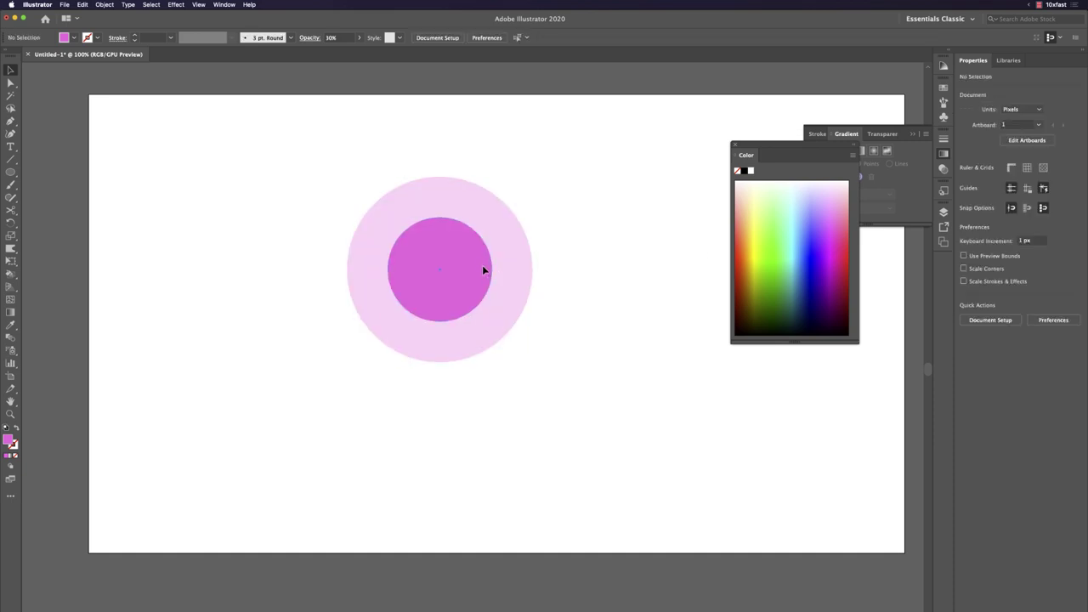
Step: Set the opacity of the middle circle to 50%
click(484, 270)
click(1017, 206)
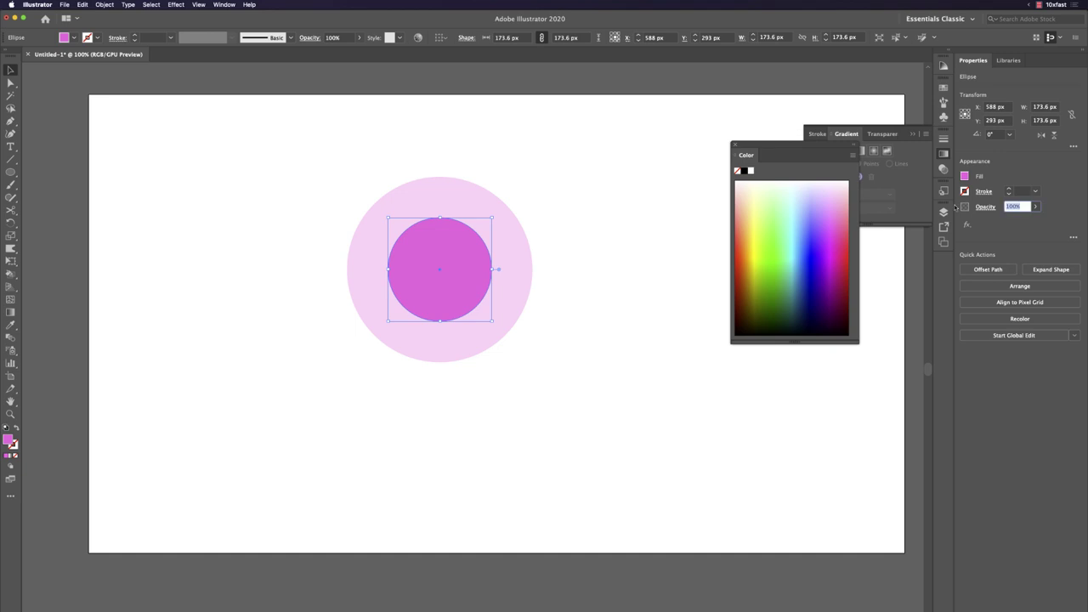
text(50)
key(Return)
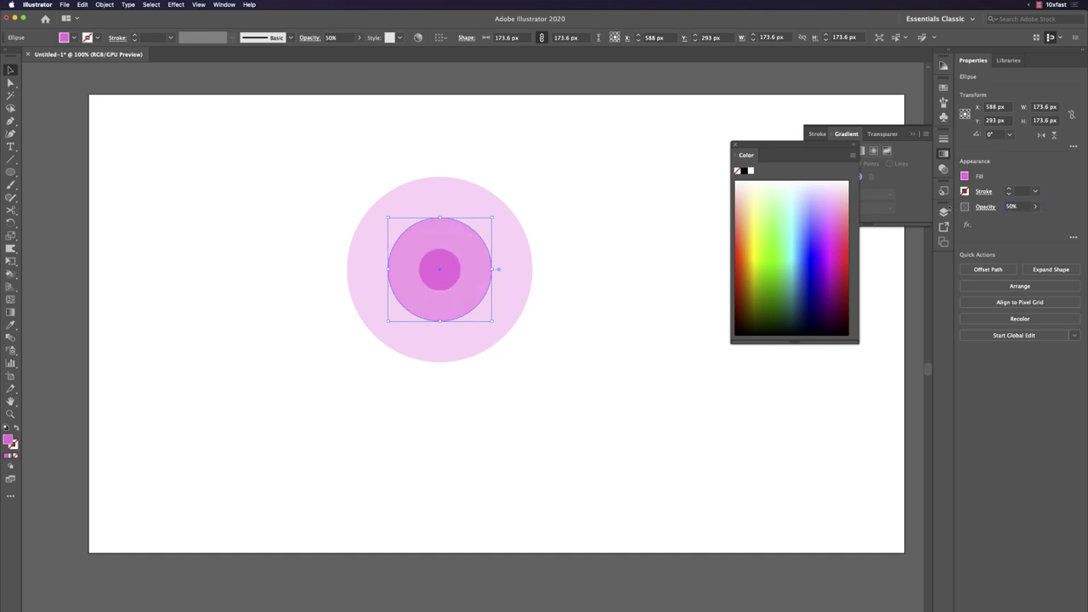
click(662, 317)
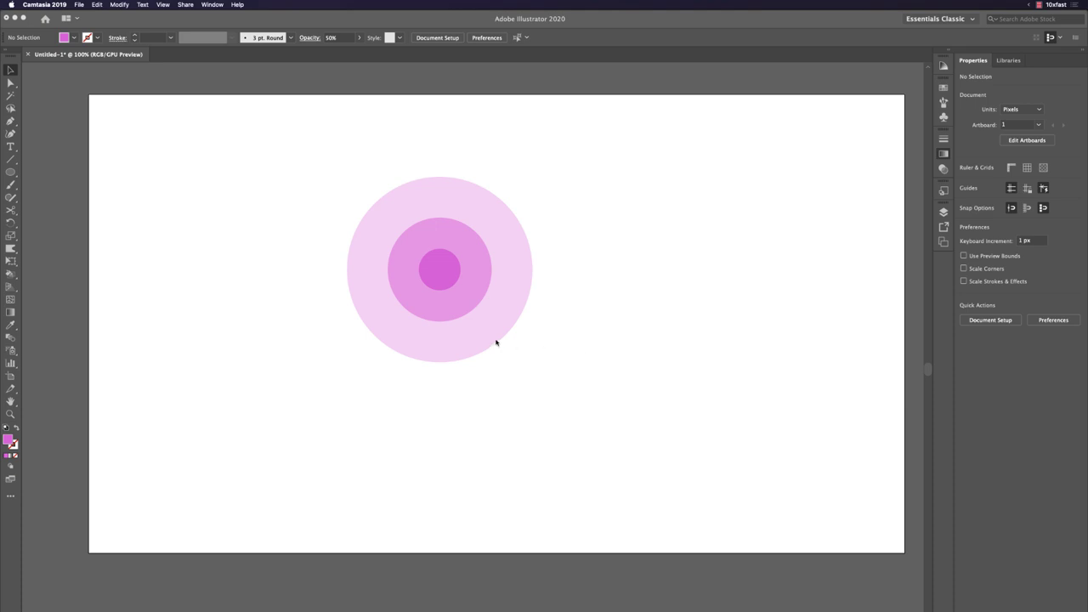
Step: Switch to Chrome and examine the translucent circles on the New York Times map of U.S. cases
key(super+Tab)
key(Tab)
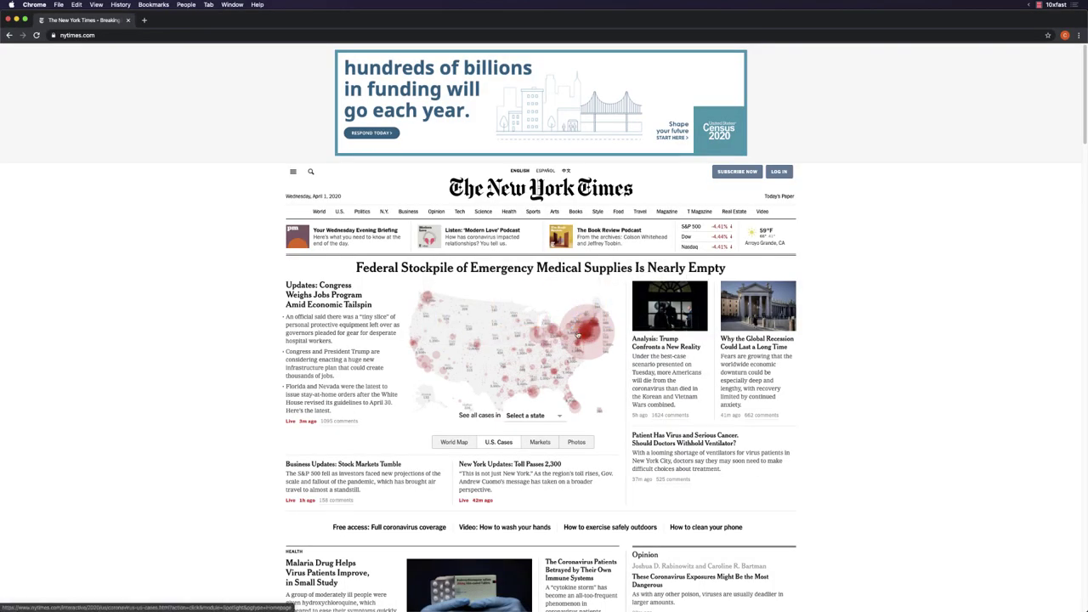
scroll(600, 359, down, 3)
scroll(606, 369, up, 3)
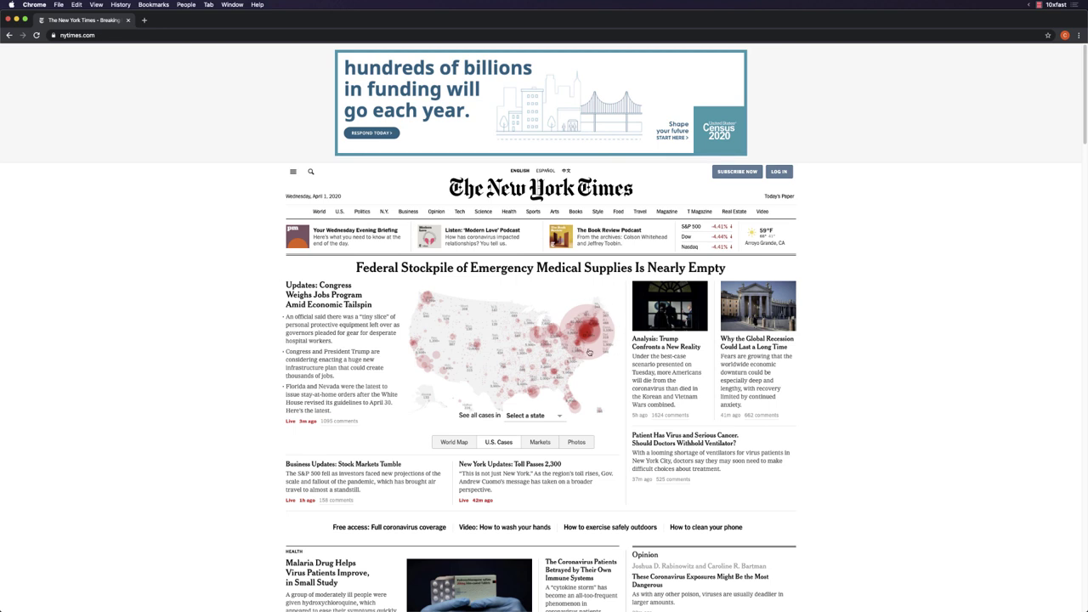
Step: Return to Illustrator and move all three circles together to X 535 px, Y 287 px
key(super+alt+2)
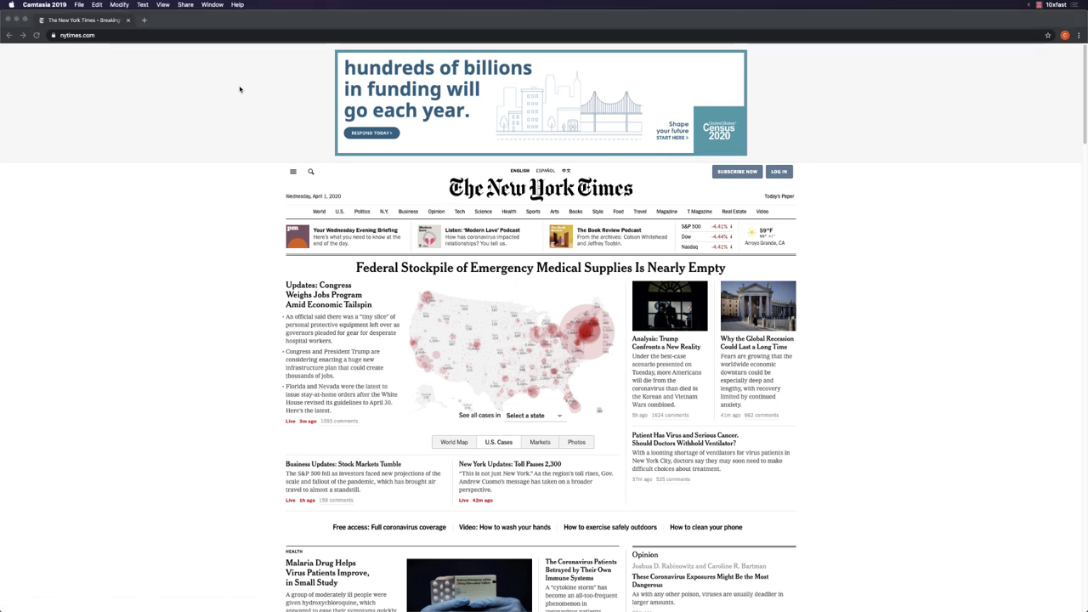
key(super+Tab)
click(576, 315)
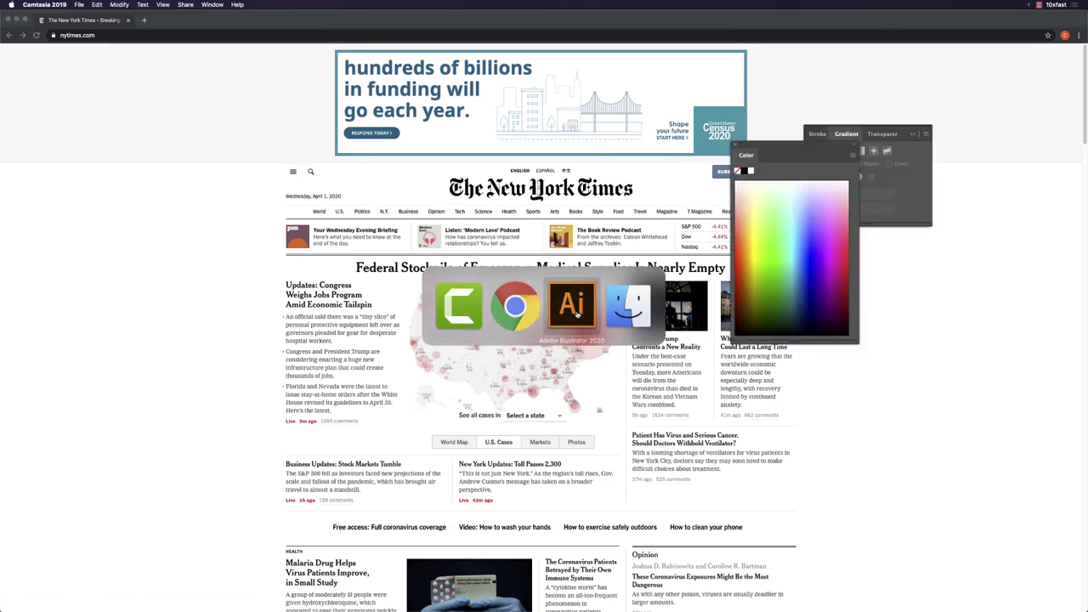
drag(570, 365, 409, 266)
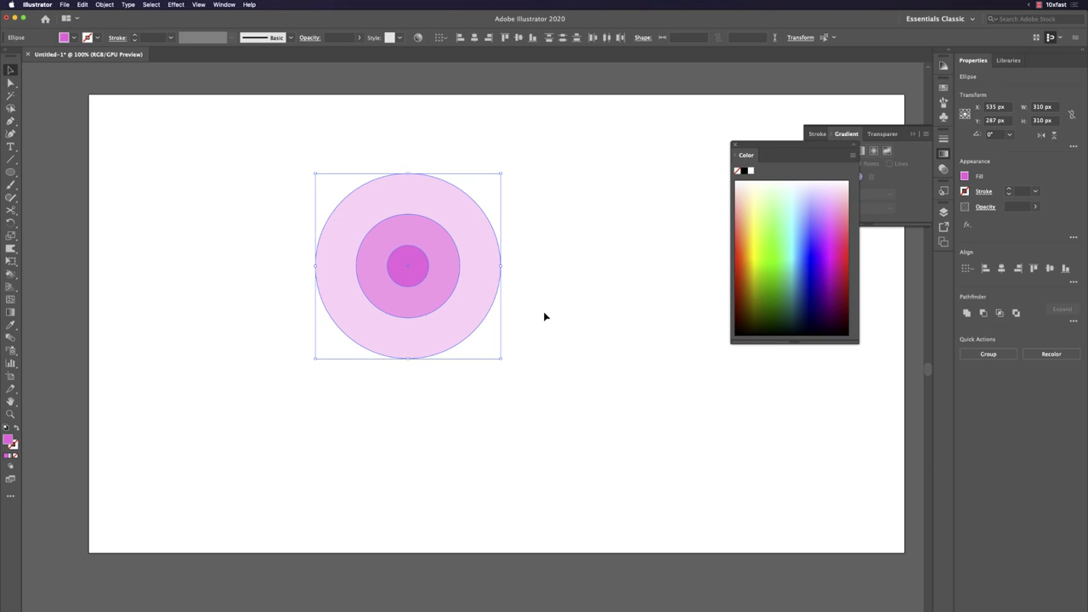
Step: Switch to Chrome, search for "google maps boston" in a new tab and open the Boston map from the results
key(super+Tab)
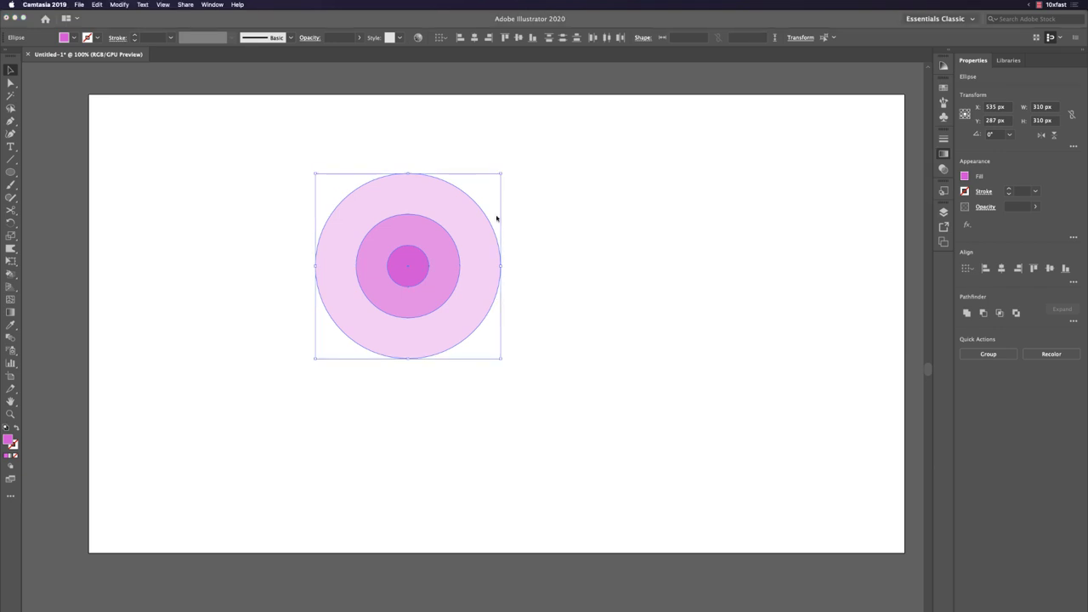
key(super+Tab)
click(577, 312)
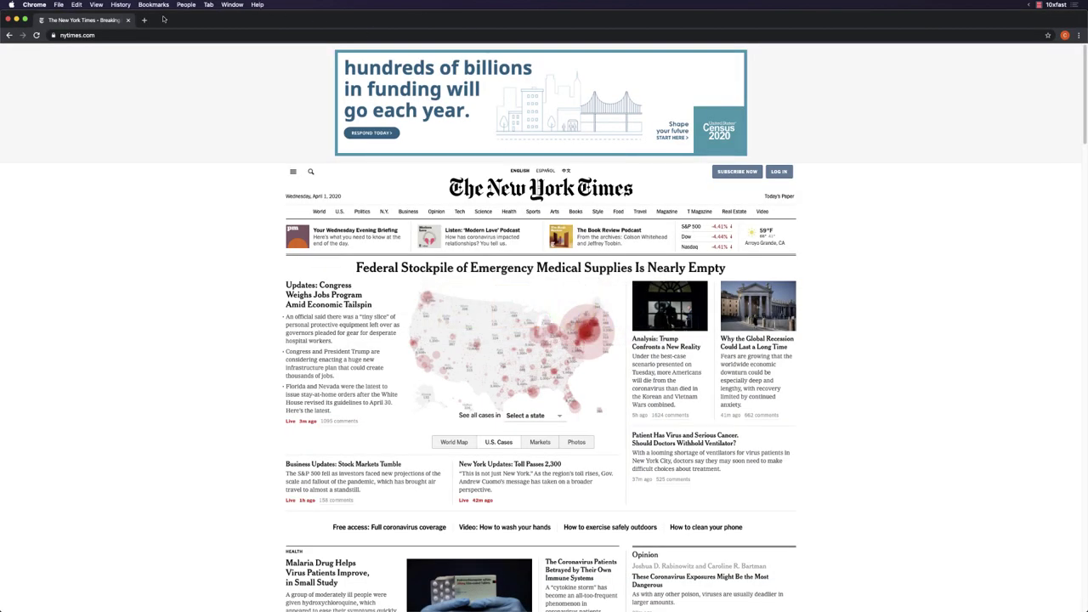
click(146, 20)
text(gool)
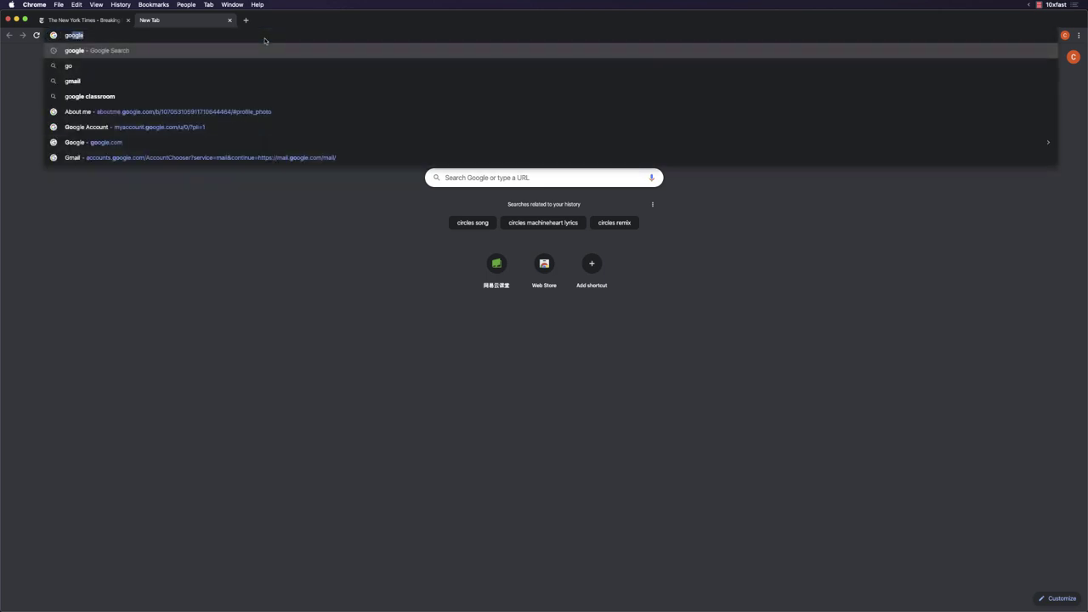
text(gle)
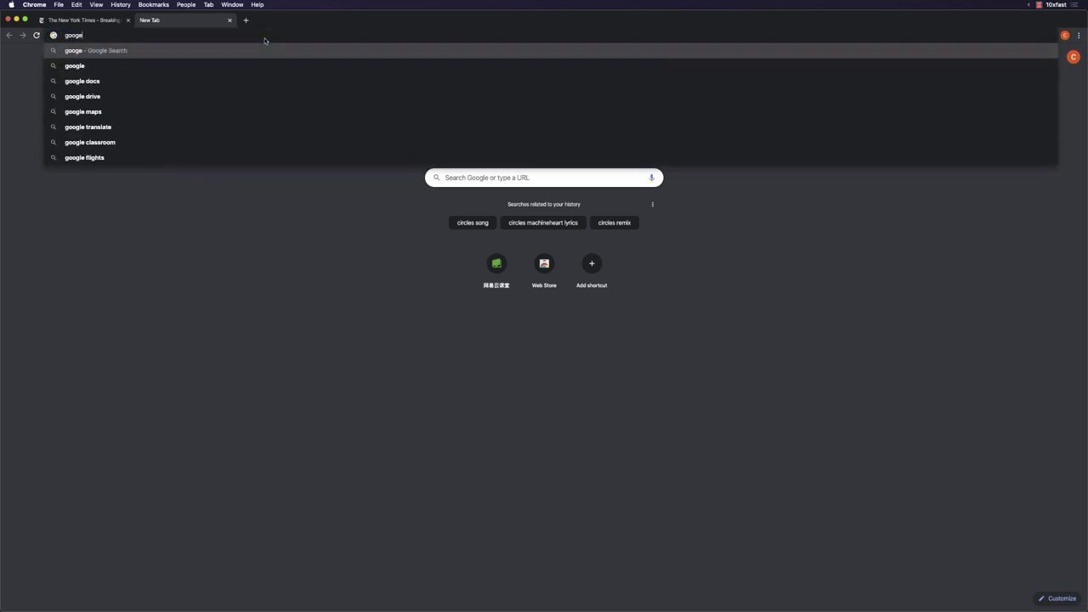
text( ma)
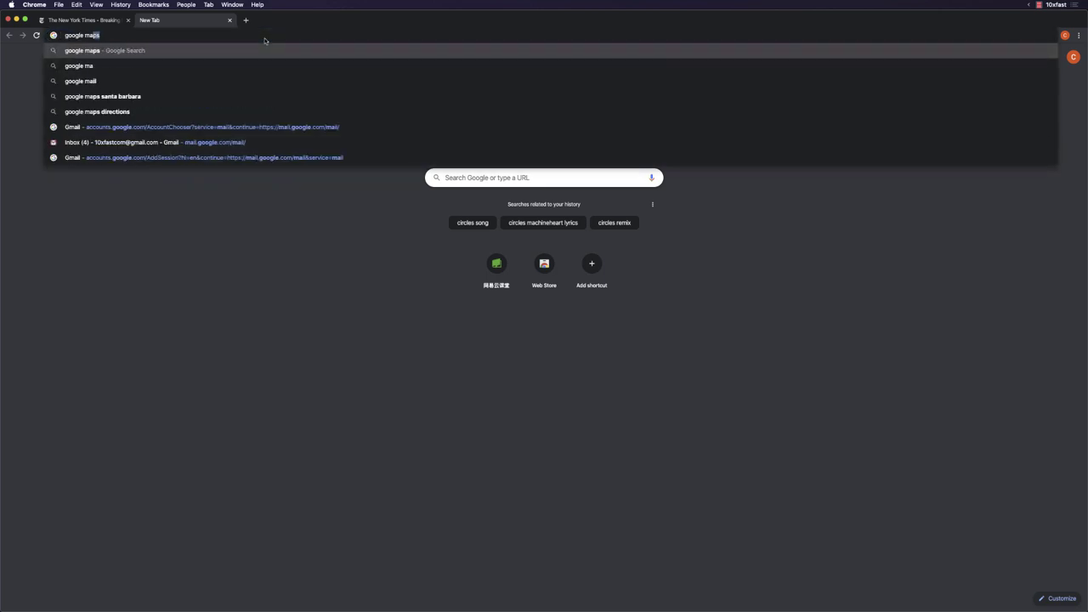
text(ps boston)
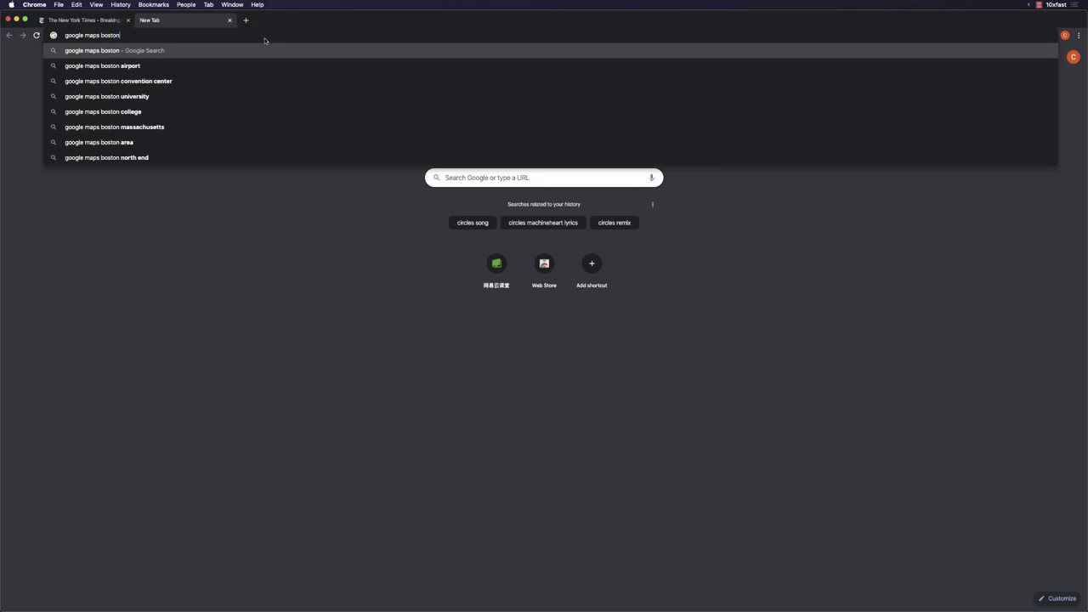
key(Return)
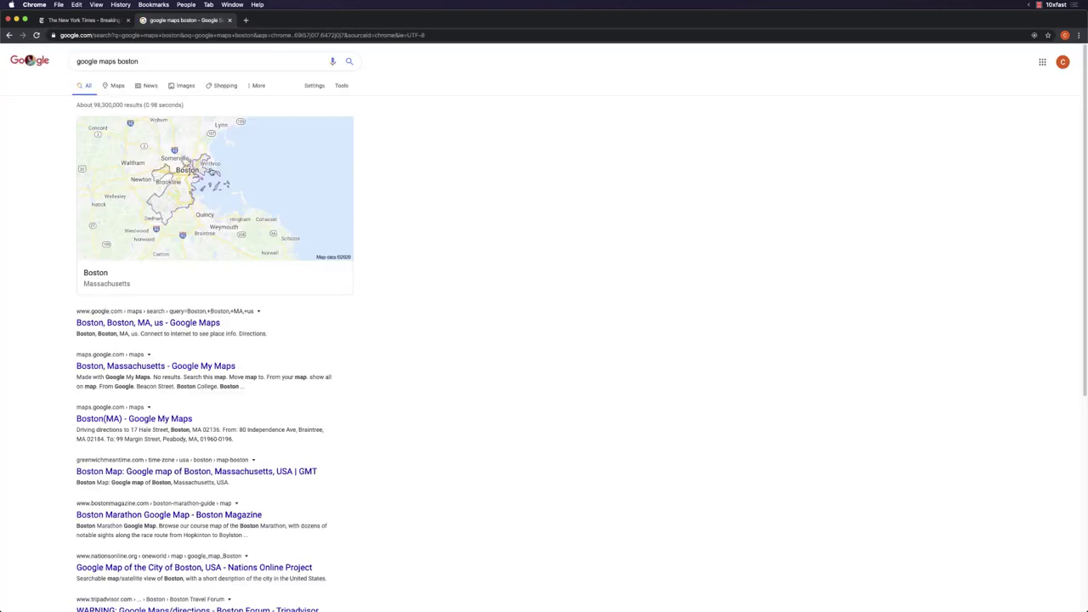
click(211, 172)
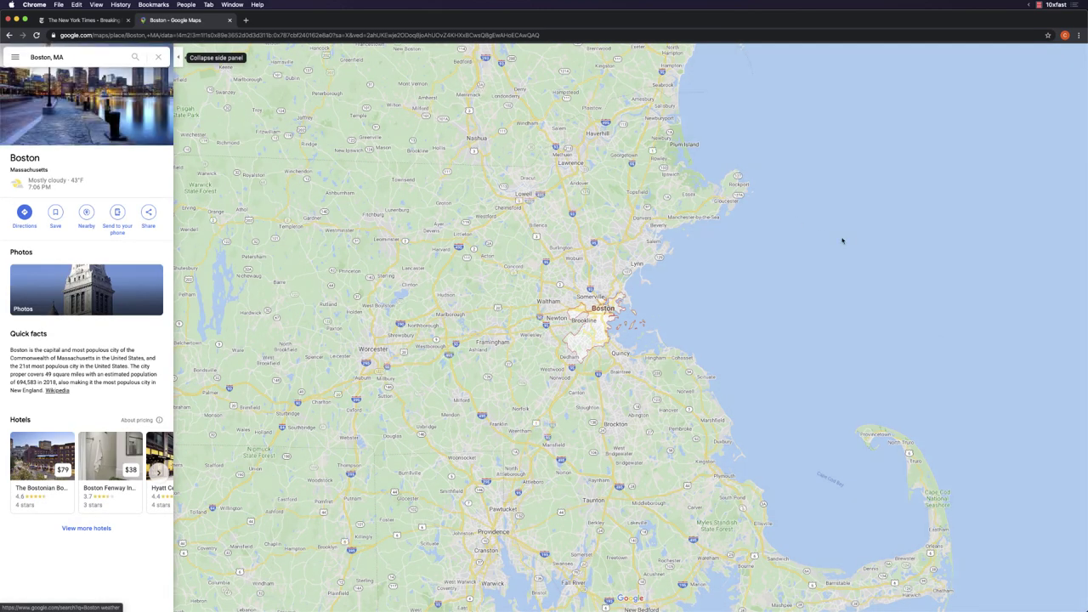
Step: Capture a screenshot of the map area around Boston, then return to Illustrator and deselect the circles
key(super+shift+4)
drag(309, 139, 776, 505)
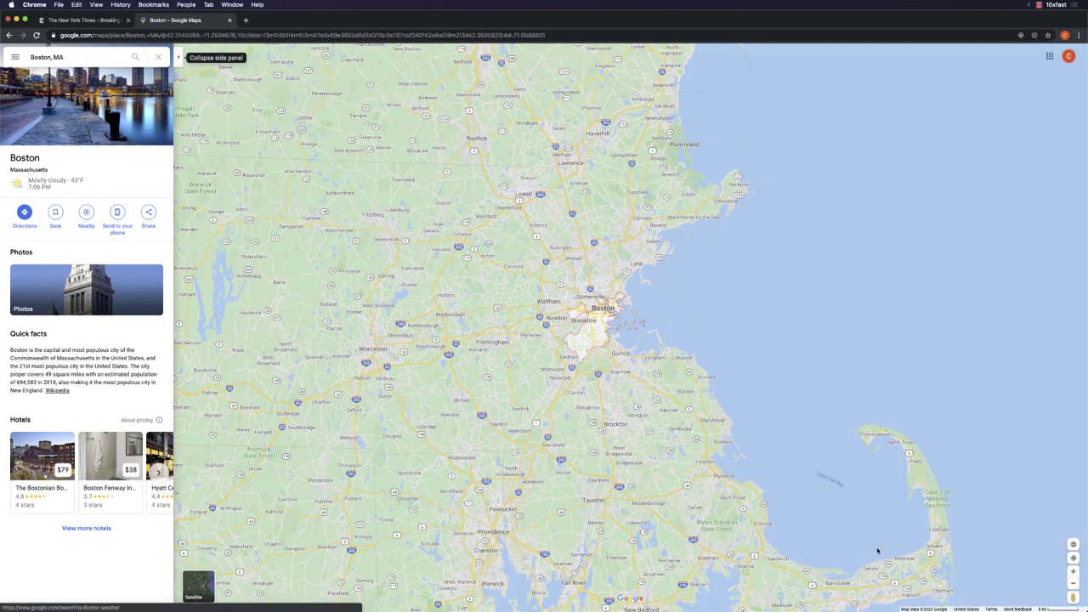
key(super+Tab)
key(super+Tab)
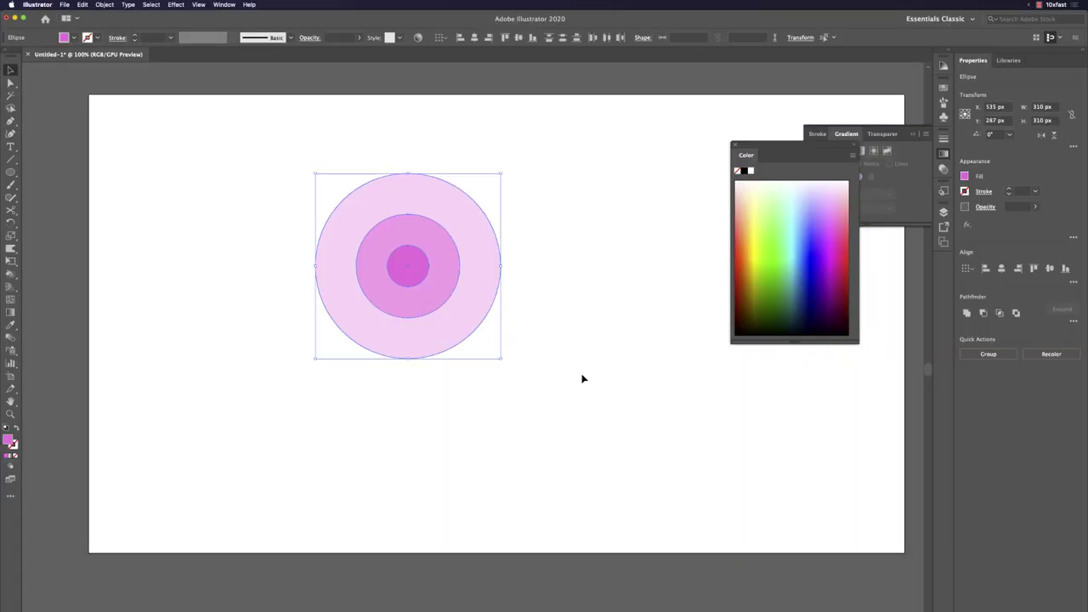
click(582, 379)
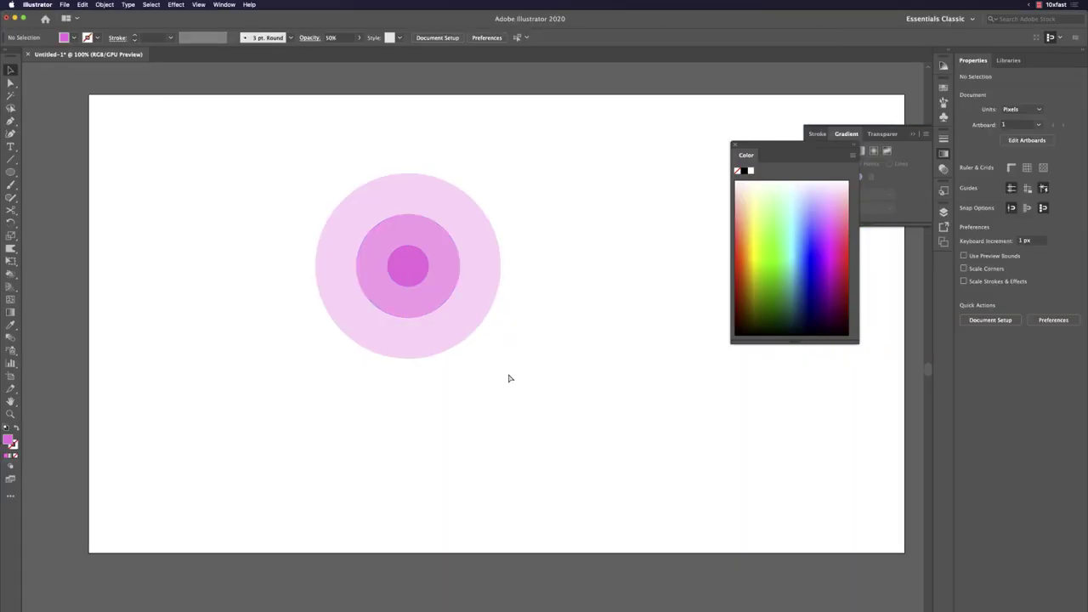
key(super+v)
drag(553, 382, 553, 357)
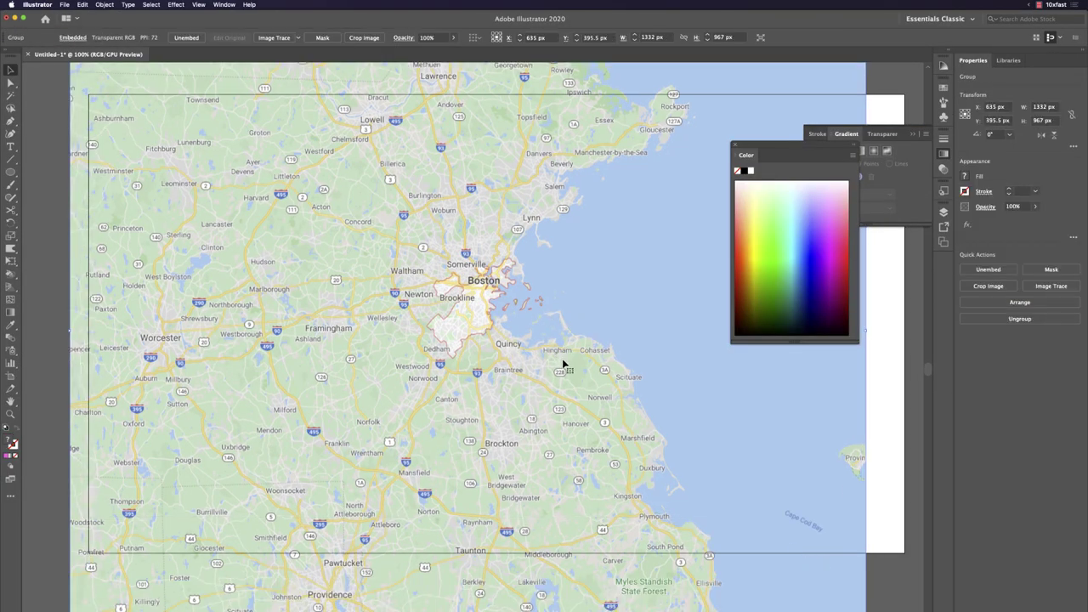
key(super+z)
key(super+z)
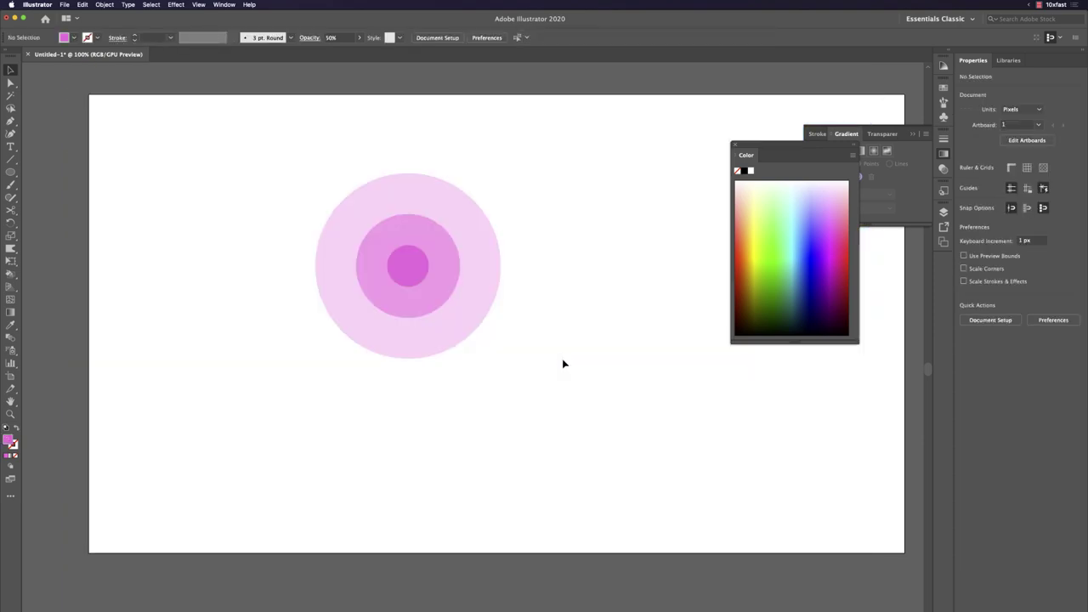
Step: Paste the captured Boston map behind the concentric circles
key(super+b)
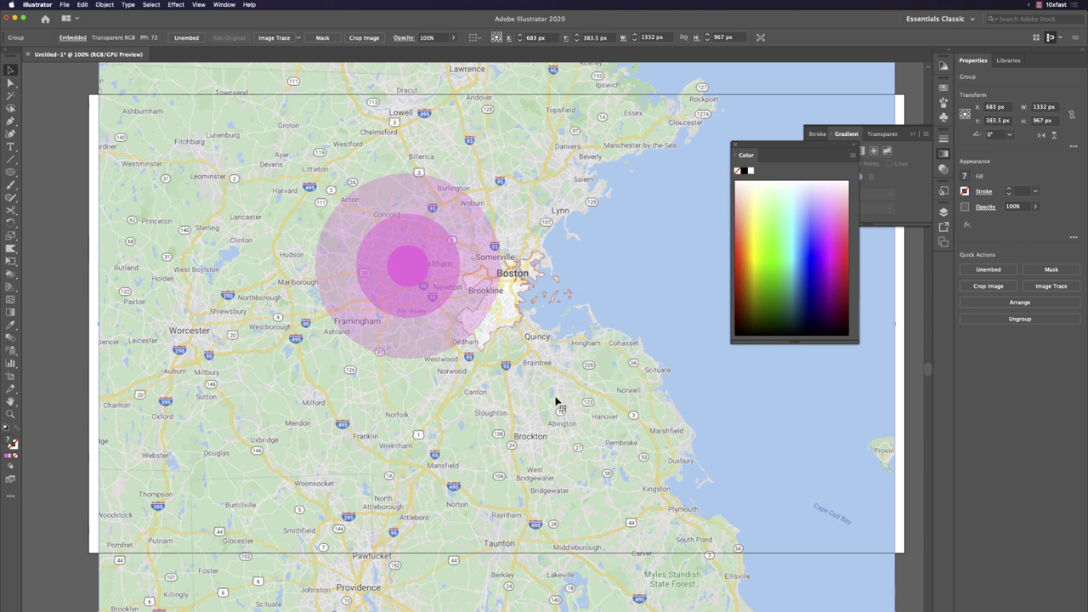
Step: Shift the map to X 651 px and move the three circles together over Boston at X 690 px, Y 301 px
drag(556, 405, 532, 398)
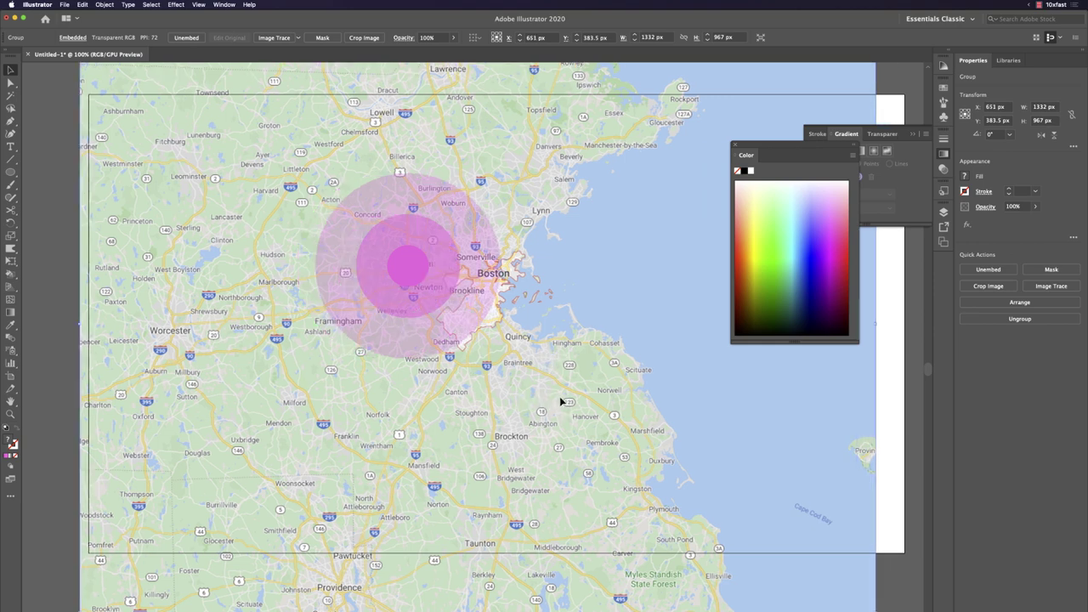
click(446, 289)
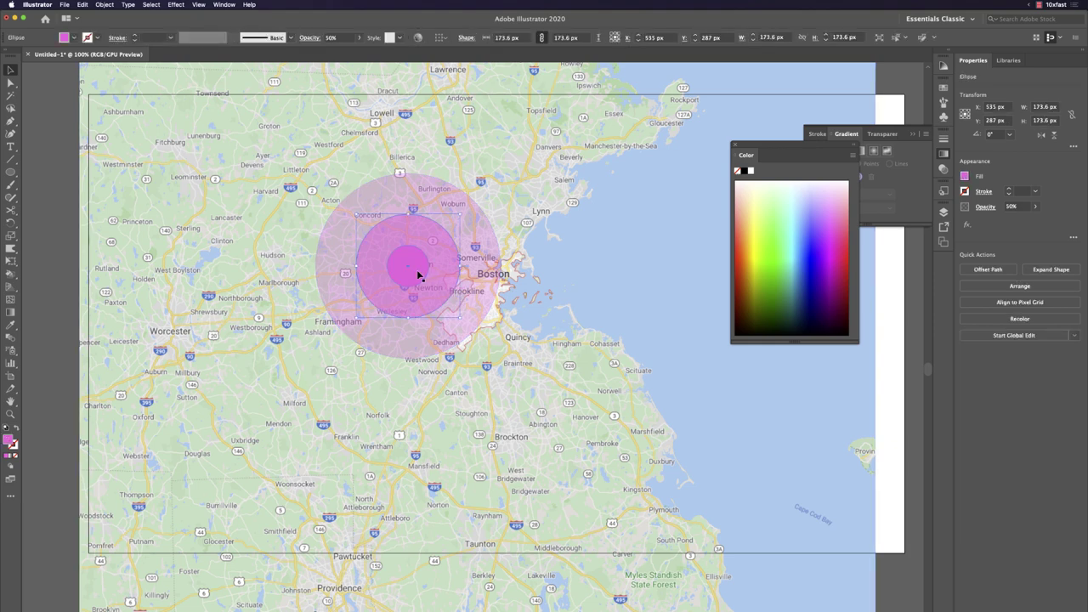
click(483, 287)
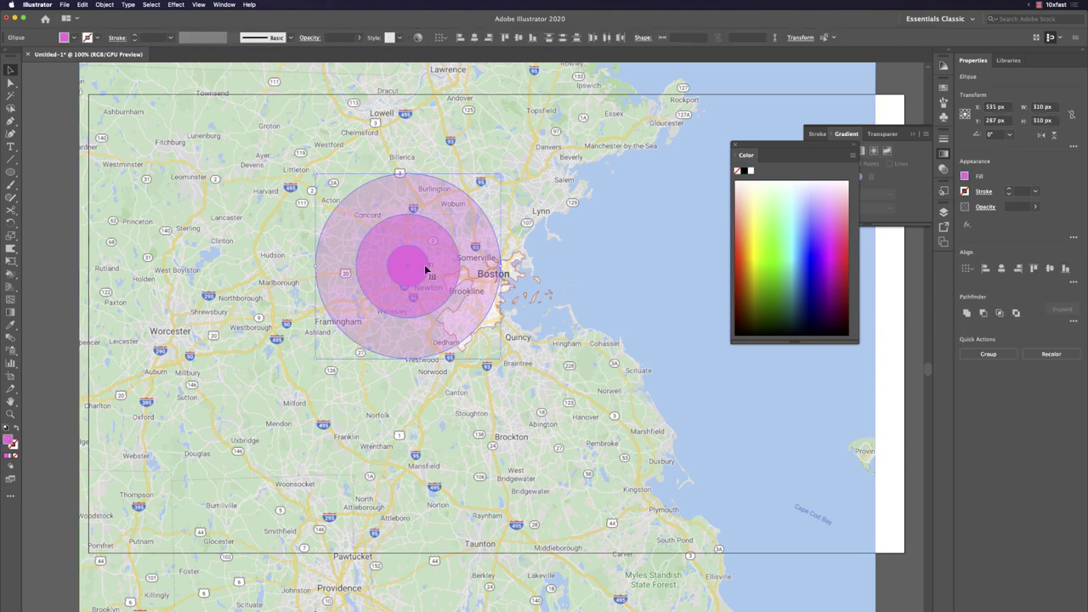
drag(418, 266, 517, 284)
Step: Set the innermost circle's opacity to 70%
click(498, 282)
click(498, 282)
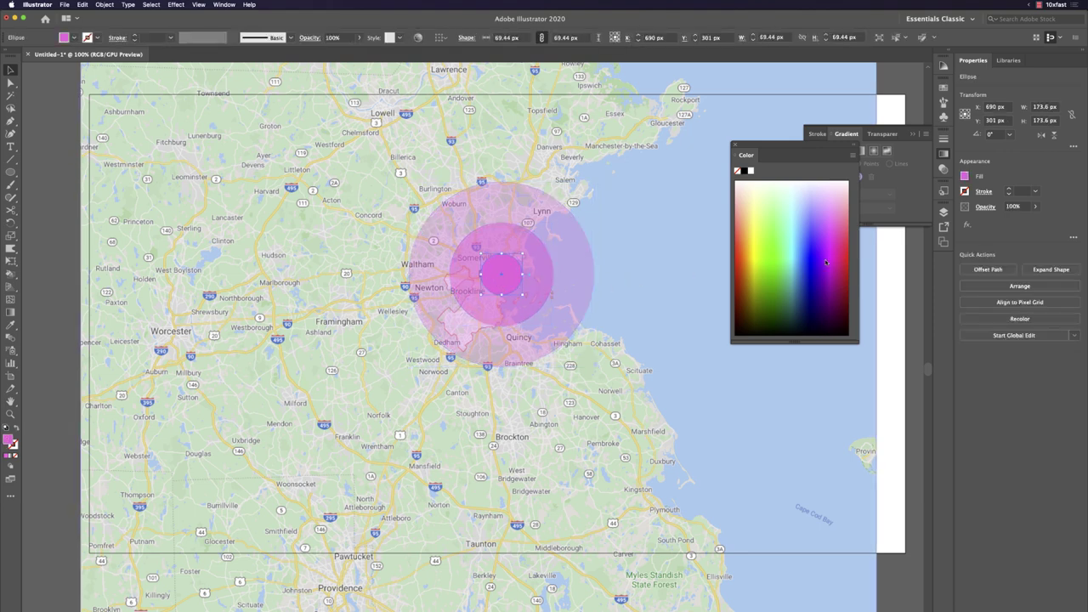
click(1018, 207)
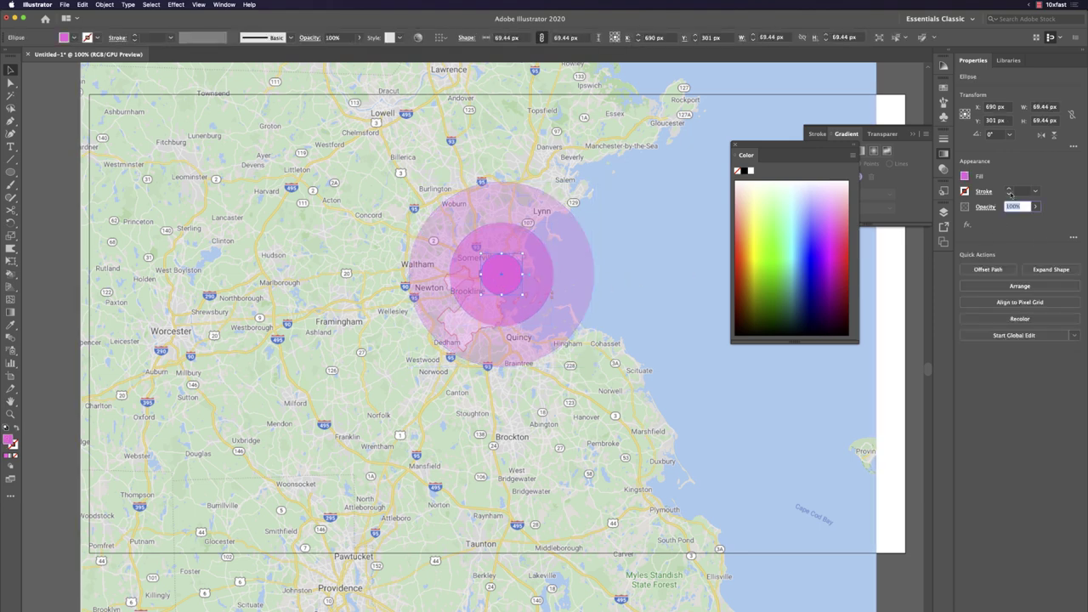
text(50)
key(Return)
Step: Recolor all three circles together, trying green and orange fills before choosing a dark purple
click(539, 311)
click(562, 297)
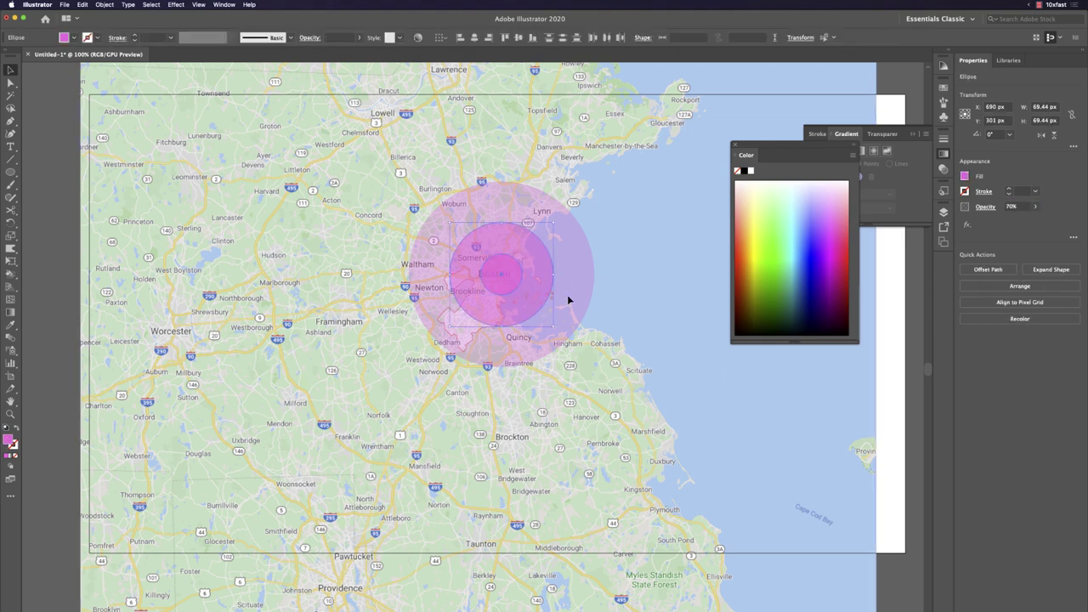
click(781, 253)
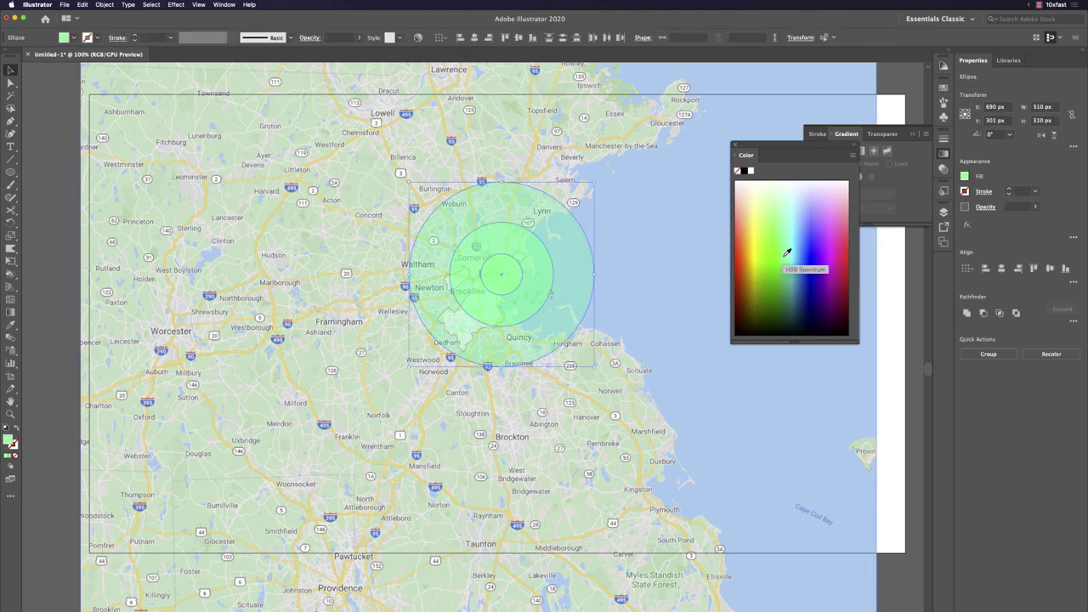
click(751, 221)
click(741, 303)
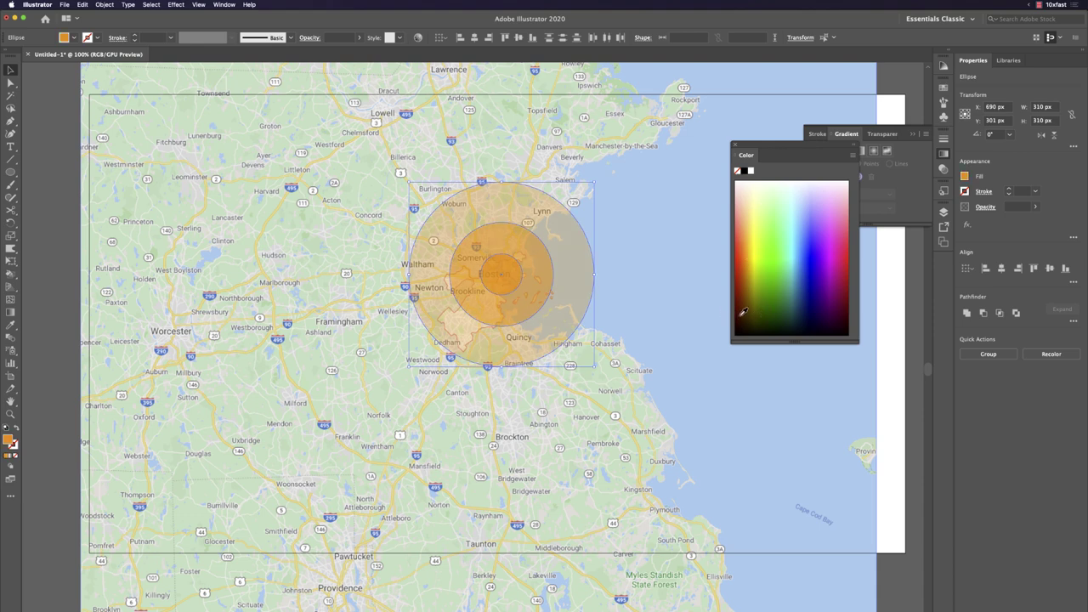
click(750, 309)
click(845, 192)
drag(838, 231, 847, 316)
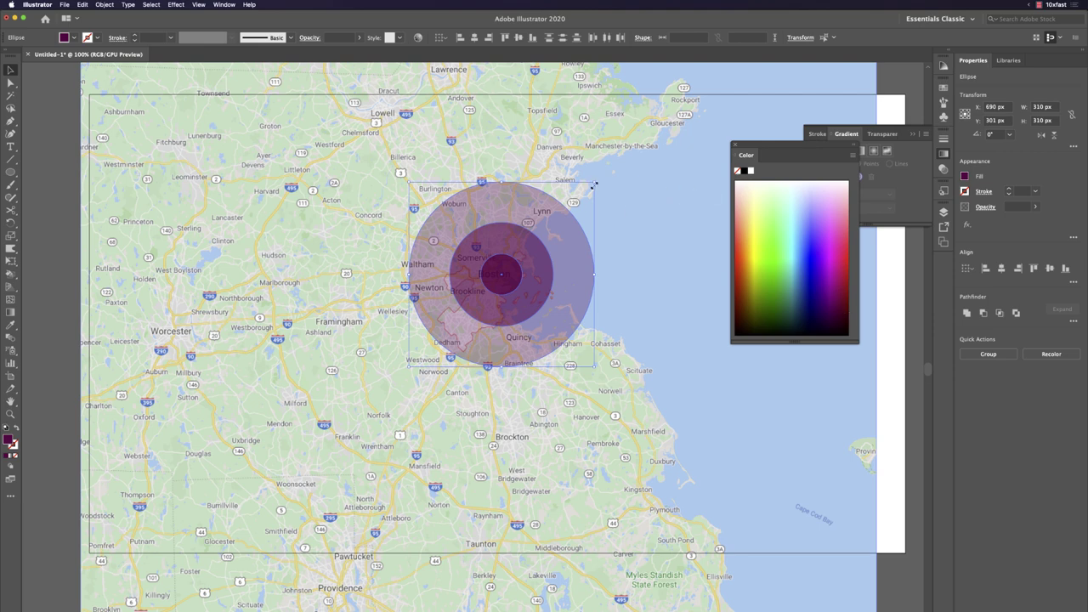
Step: Scale the three circles down together over the sea southeast of Boston and fill them with bright purple
mouse_move(502, 274)
mouse_down()
mouse_move(544, 246)
mouse_move(527, 255)
mouse_move(660, 325)
mouse_up()
scroll(829, 252, right, 5)
drag(828, 253, 816, 272)
Step: Move the Boston map to X 742 px, Y 412.5 px and delete it together with the circles to clear the artboard
click(556, 303)
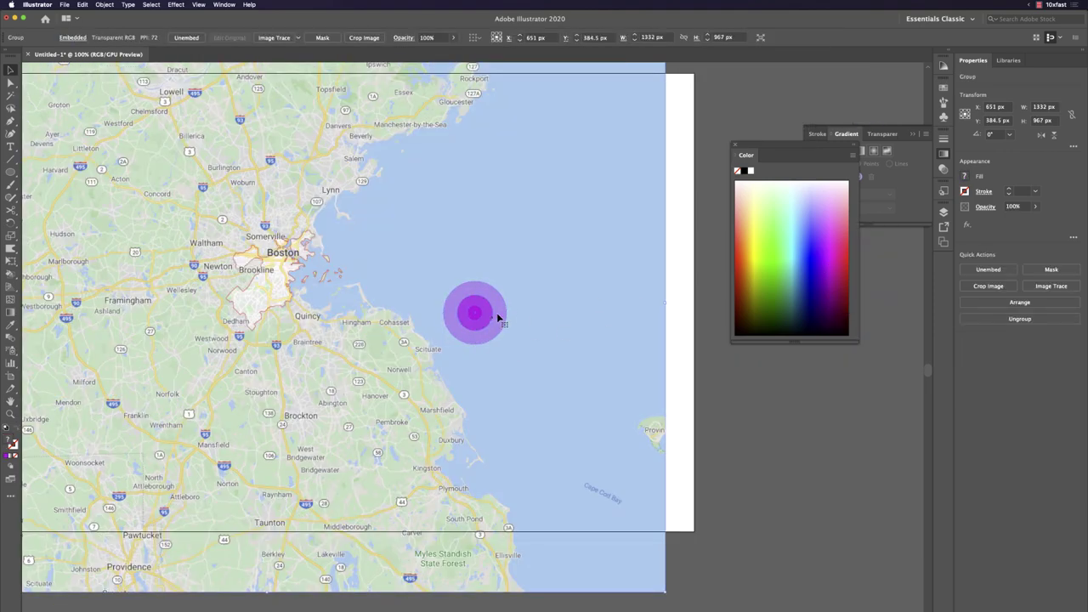
drag(659, 321, 642, 305)
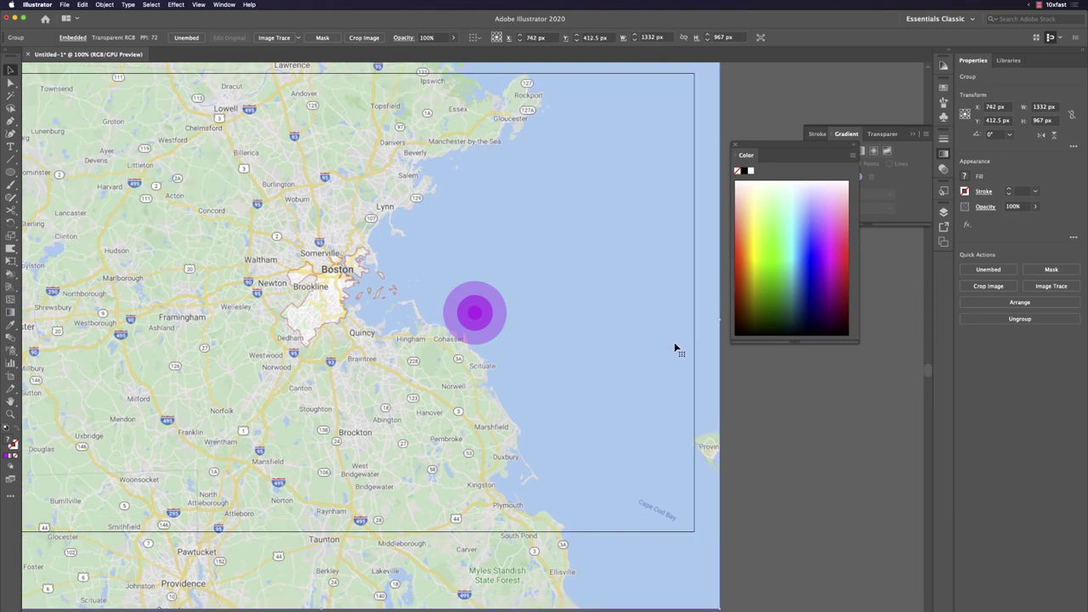
shift+click(481, 316)
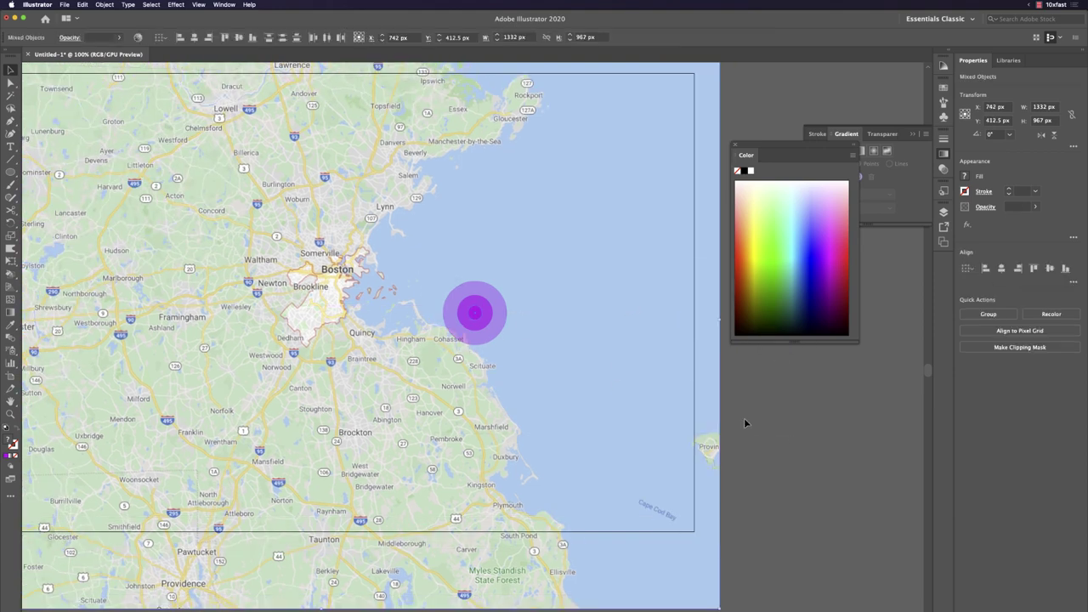
key(Delete)
key(super+0)
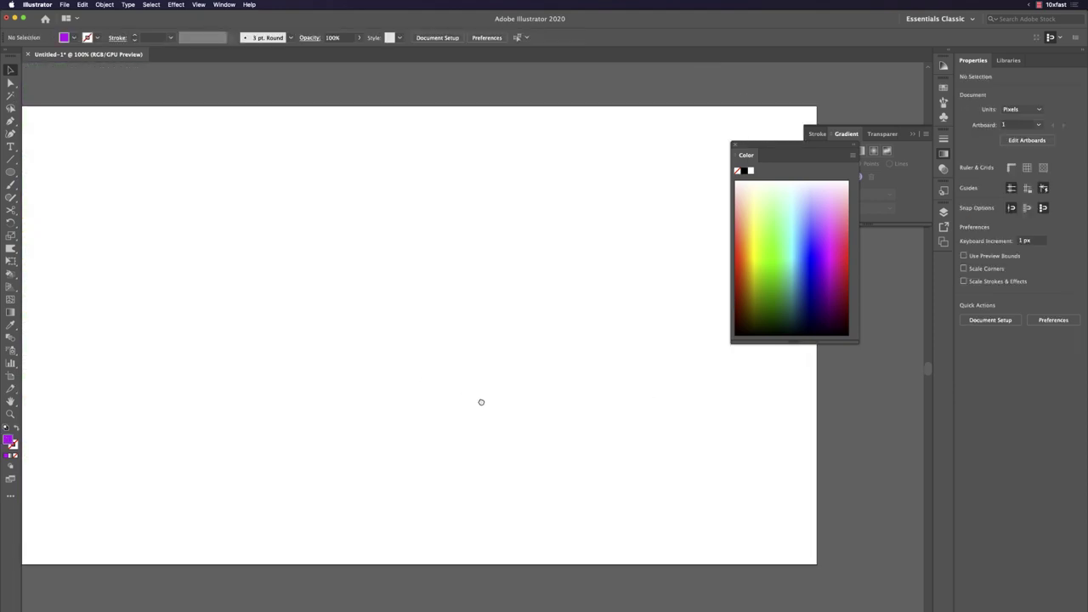
Step: Draw a purple circle about 474 px in diameter centred at X 650 px, Y 296 px, and set its opacity to 25%
key(l)
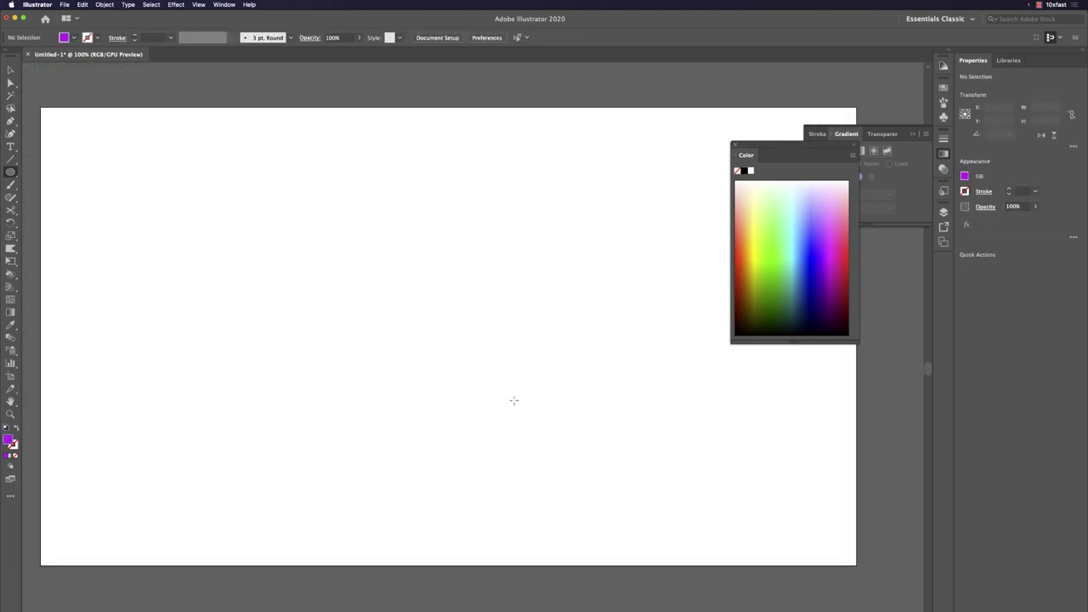
drag(428, 283, 587, 372)
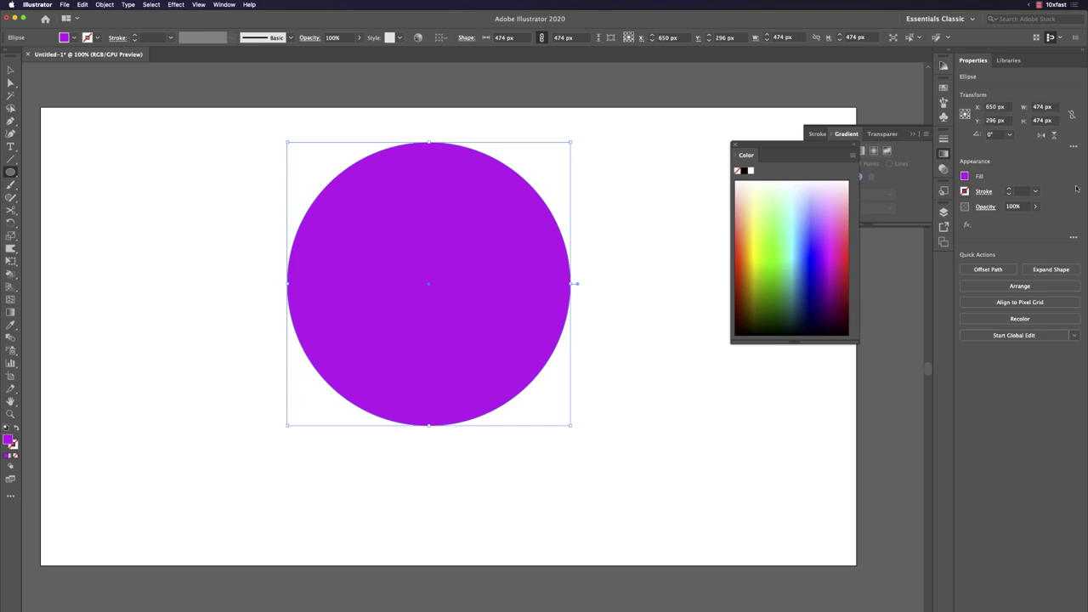
click(1026, 207)
text(25)
key(Return)
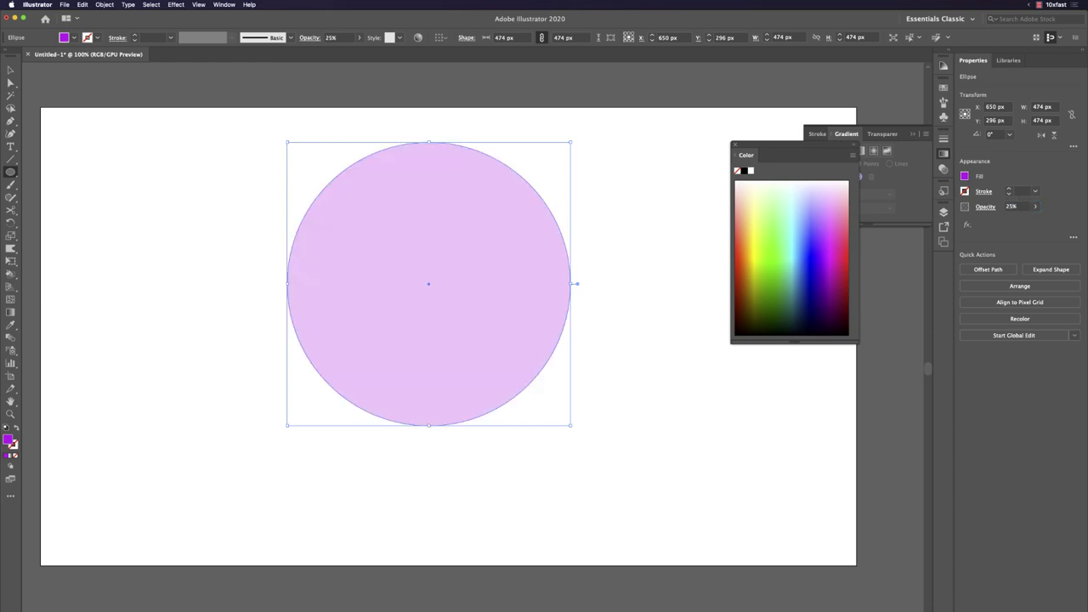
Step: Create a concentric copy of the circle scaled to 75%, and a further copy of that one scaled to 50%
key(s)
key(Return)
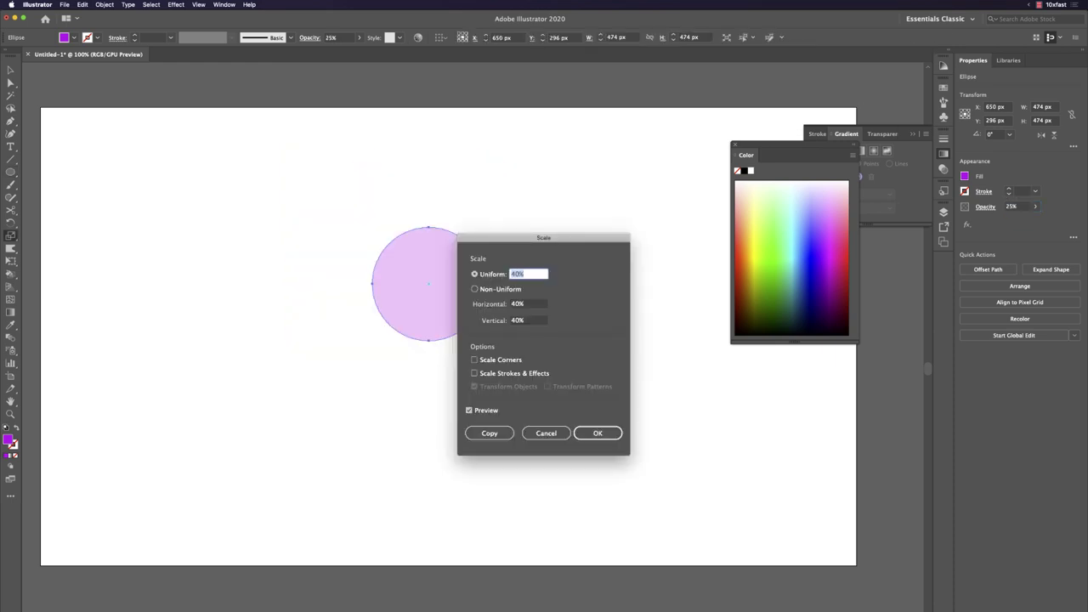
text(75)
click(488, 432)
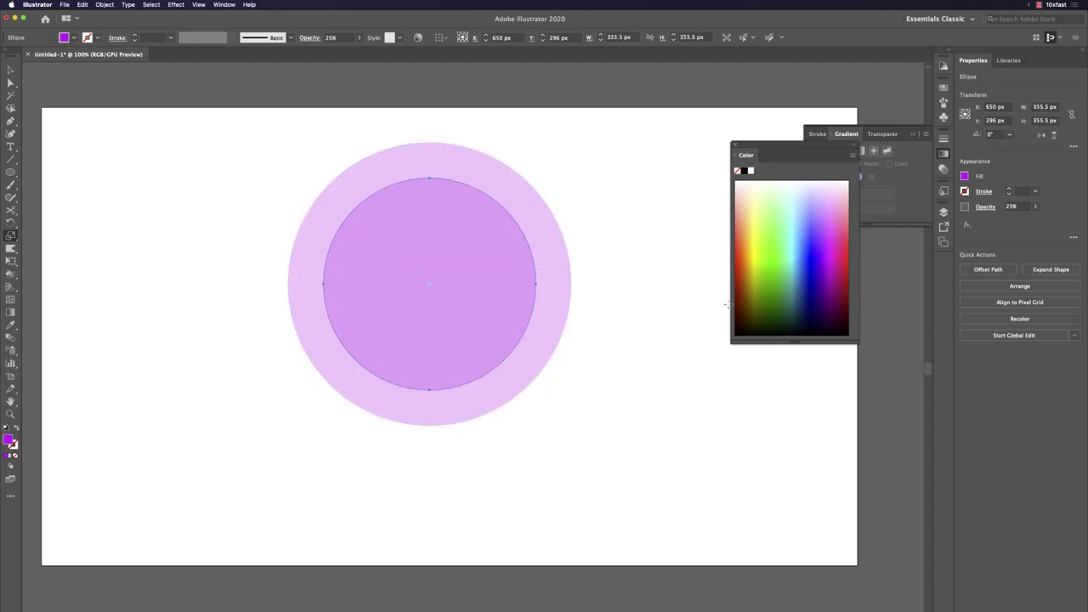
key(Return)
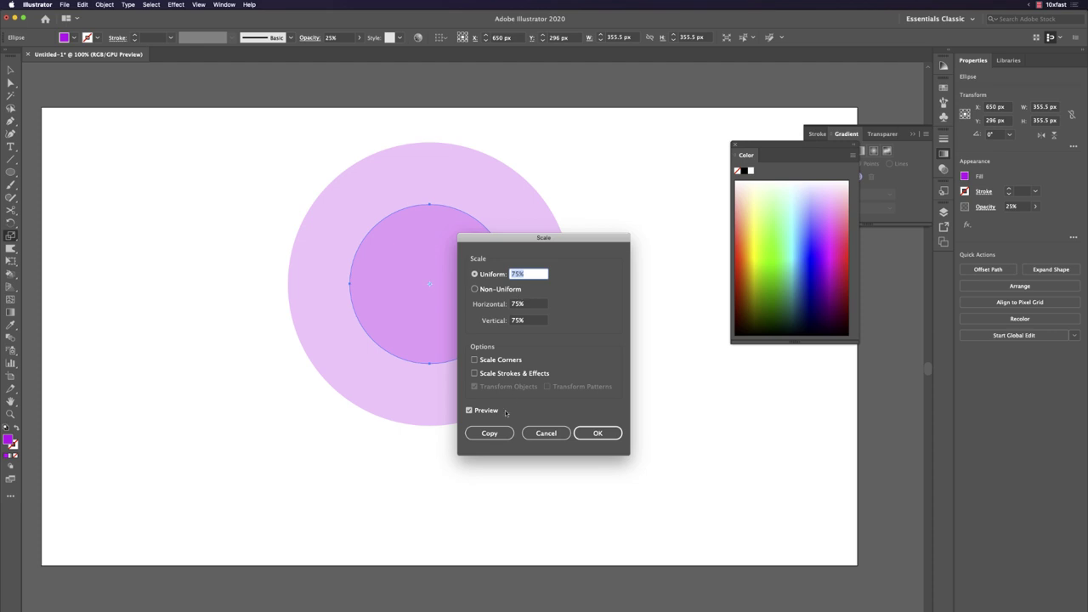
text(50)
click(487, 432)
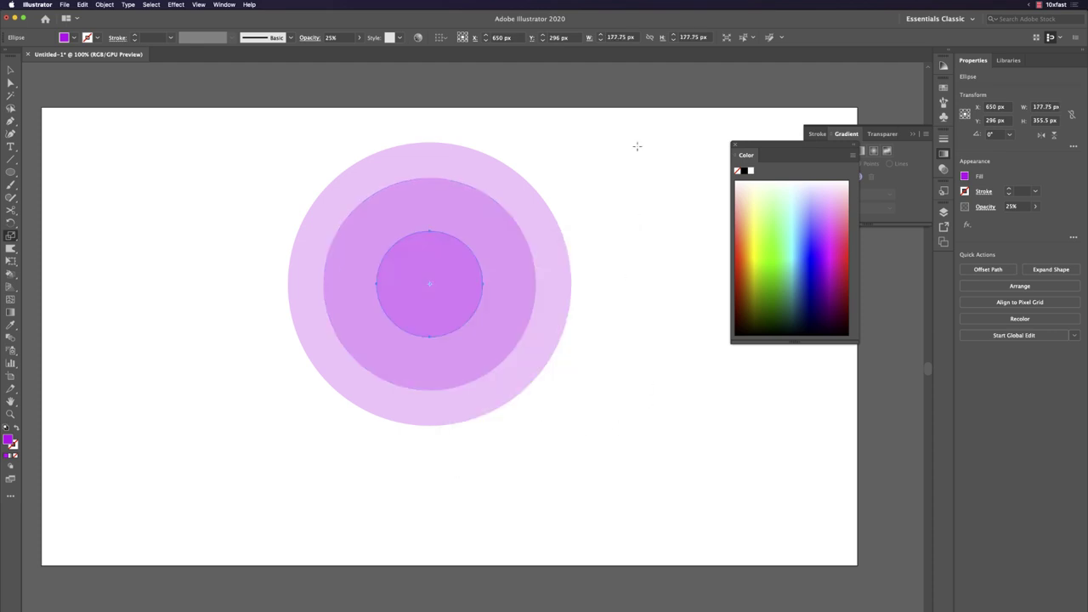
key(v)
click(648, 420)
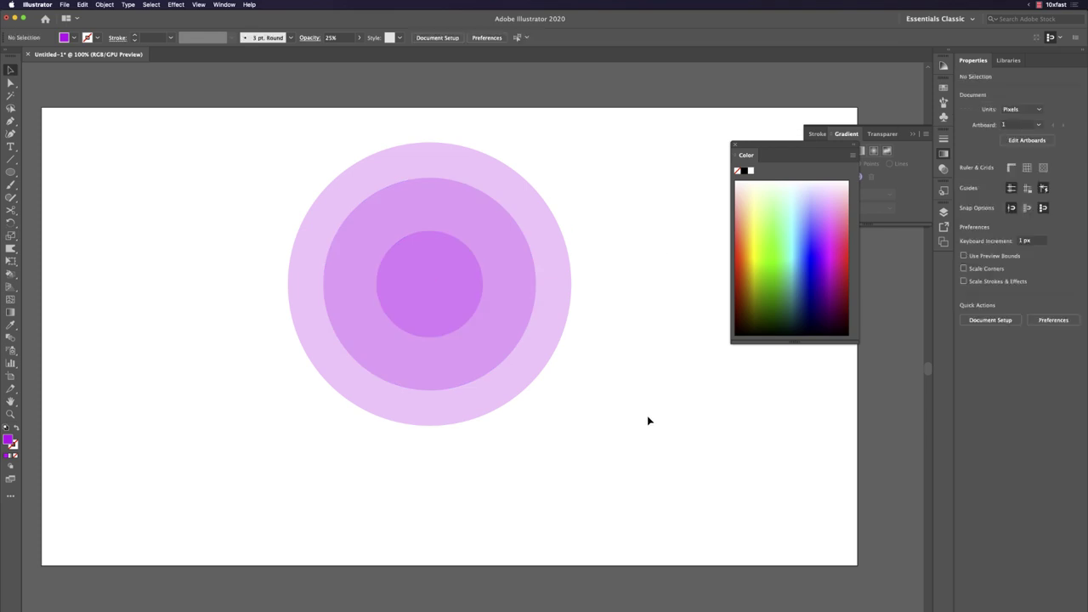
click(472, 311)
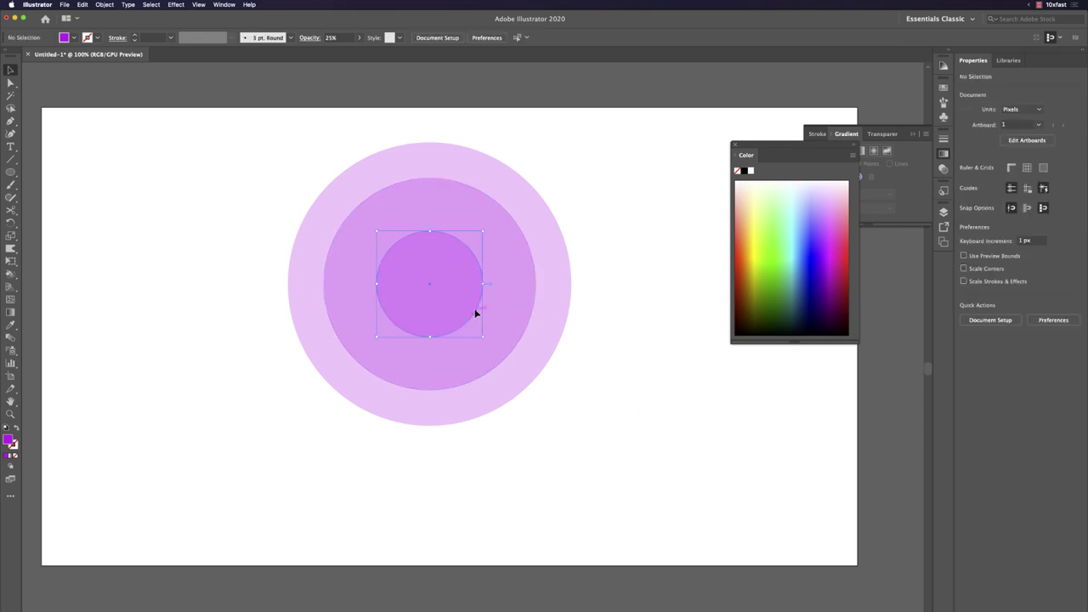
click(616, 336)
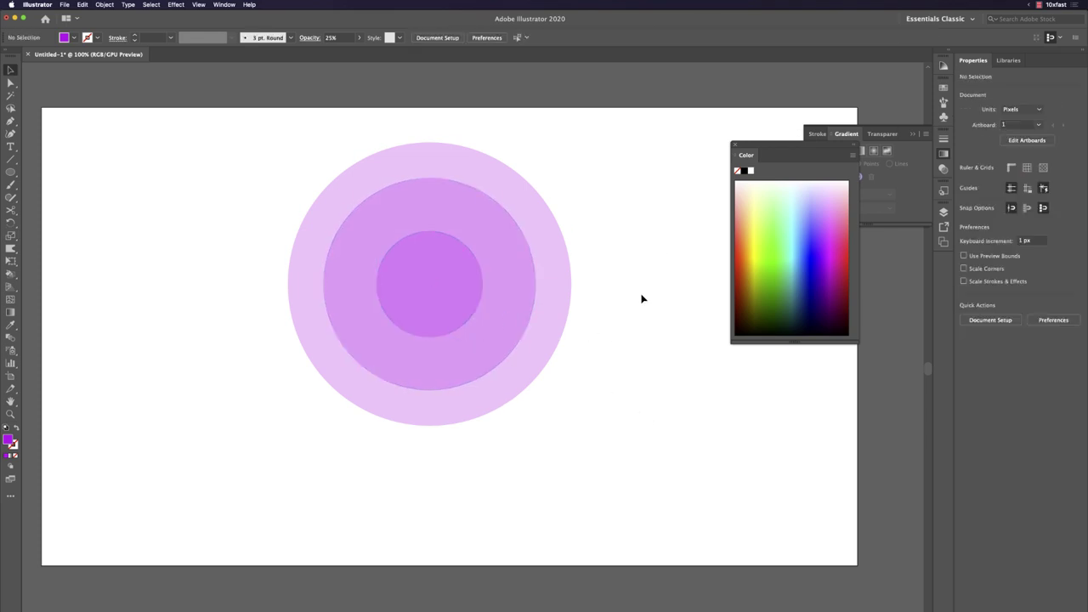
Step: Move all three concentric circles together off the artboard, above its upper edge
drag(646, 354, 368, 267)
drag(452, 250, 524, 374)
click(510, 374)
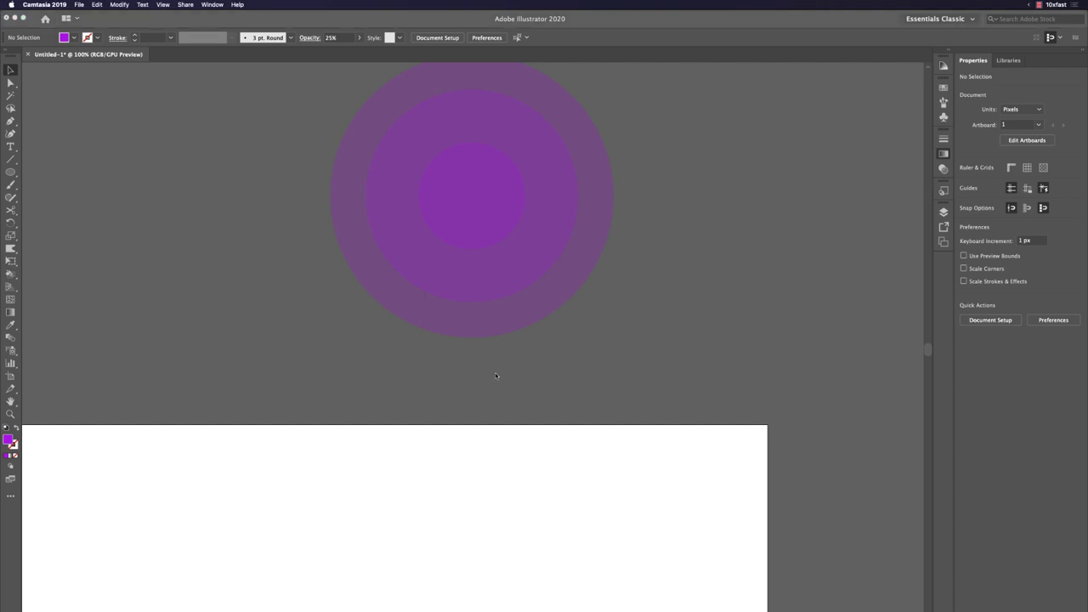
Step: Switch to Chrome and shift the Google Maps view from Boston to Cape Cod
key(super+Tab)
click(578, 323)
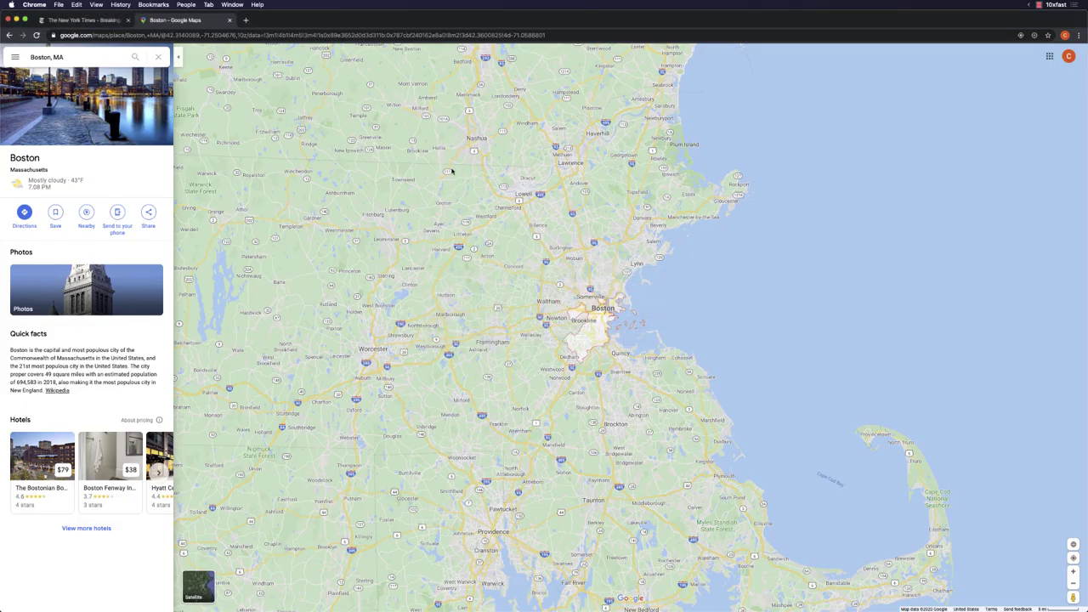
scroll(556, 252, down, 10)
scroll(556, 252, up, 5)
scroll(556, 251, right, 5)
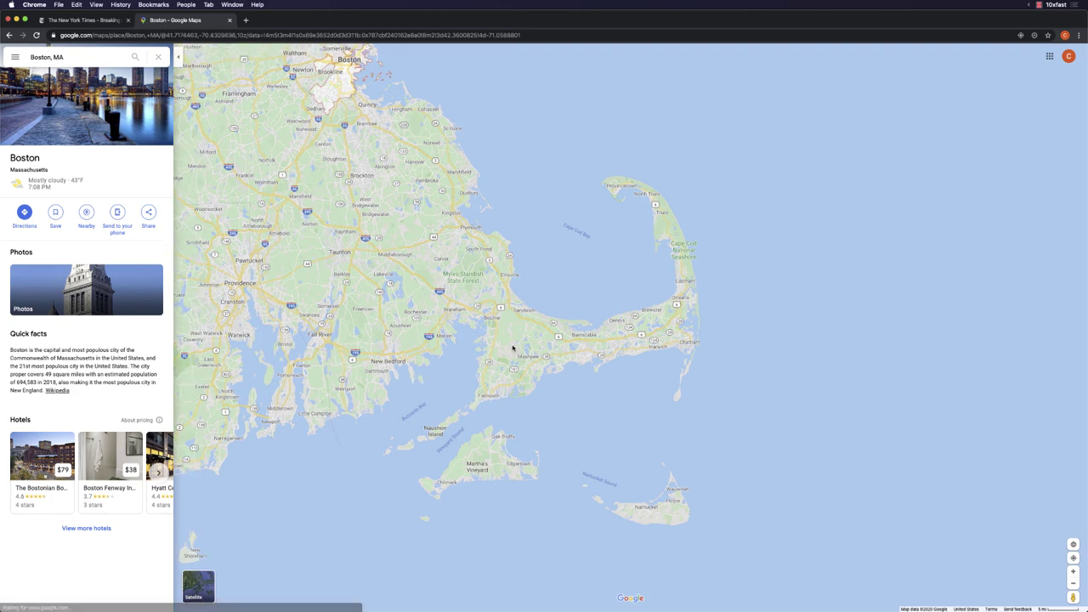
Step: Capture a screenshot of the Cape Cod map area and return to Illustrator
drag(232, 63, 1037, 585)
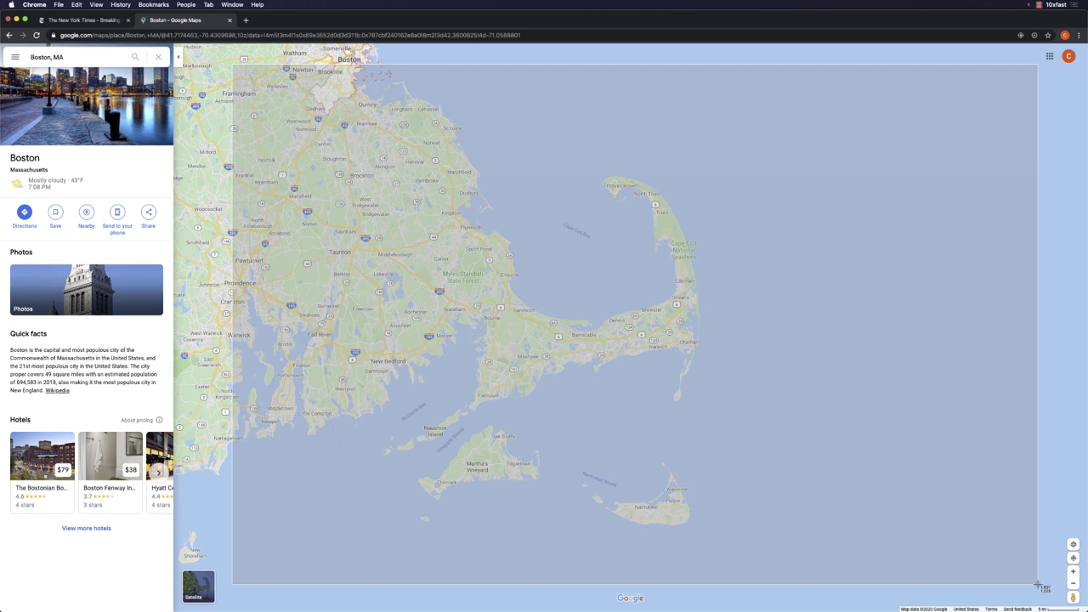
drag(1037, 586, 1037, 586)
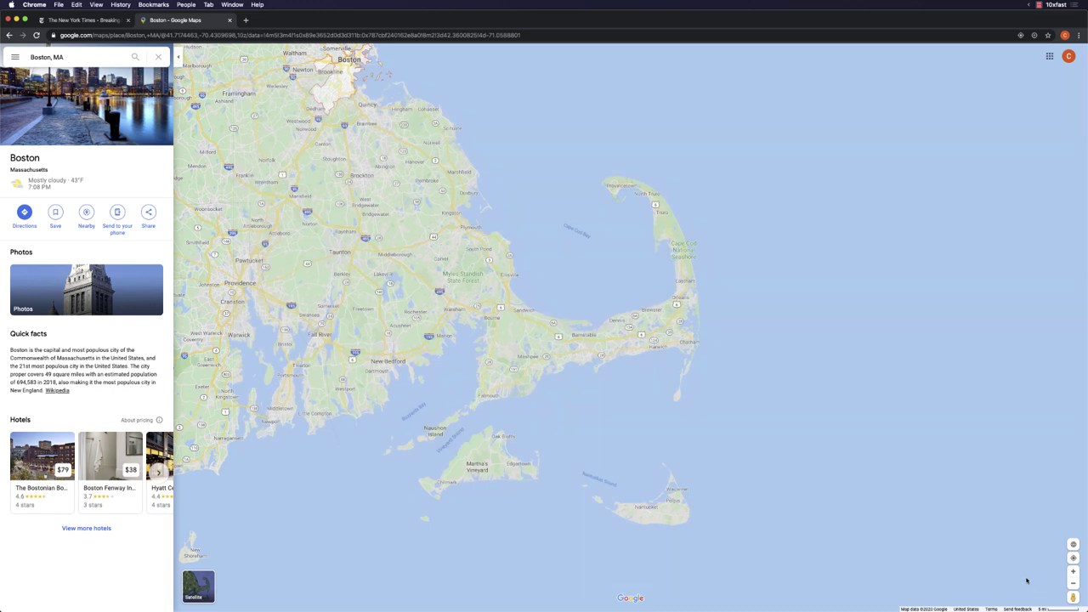
key(super+Tab)
key(super+Tab)
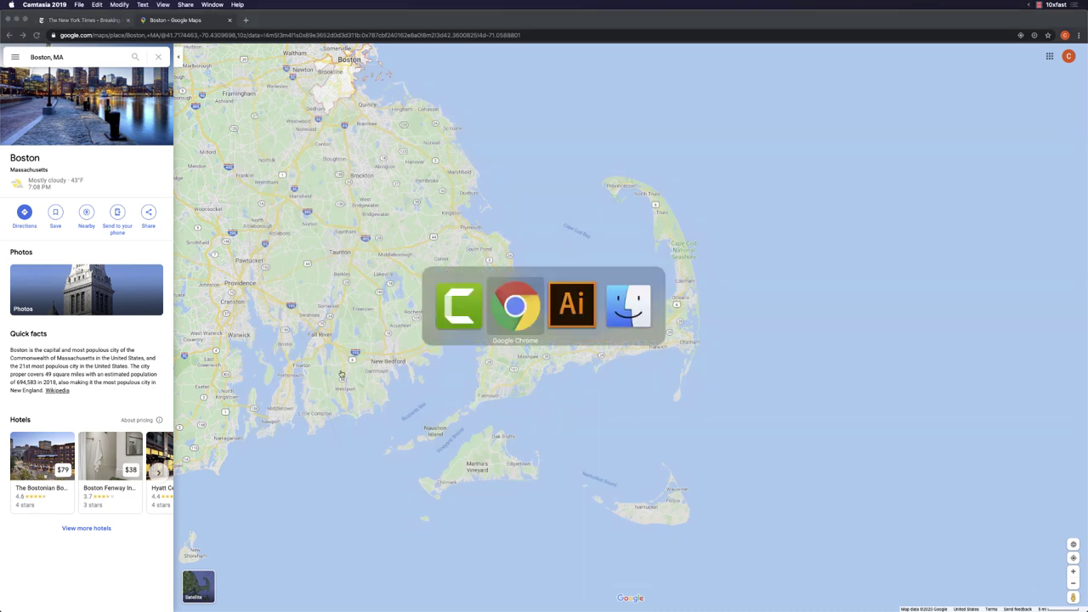
Step: Paste the captured Cape Cod map onto the artboard behind the concentric circles
scroll(510, 340, down, 5)
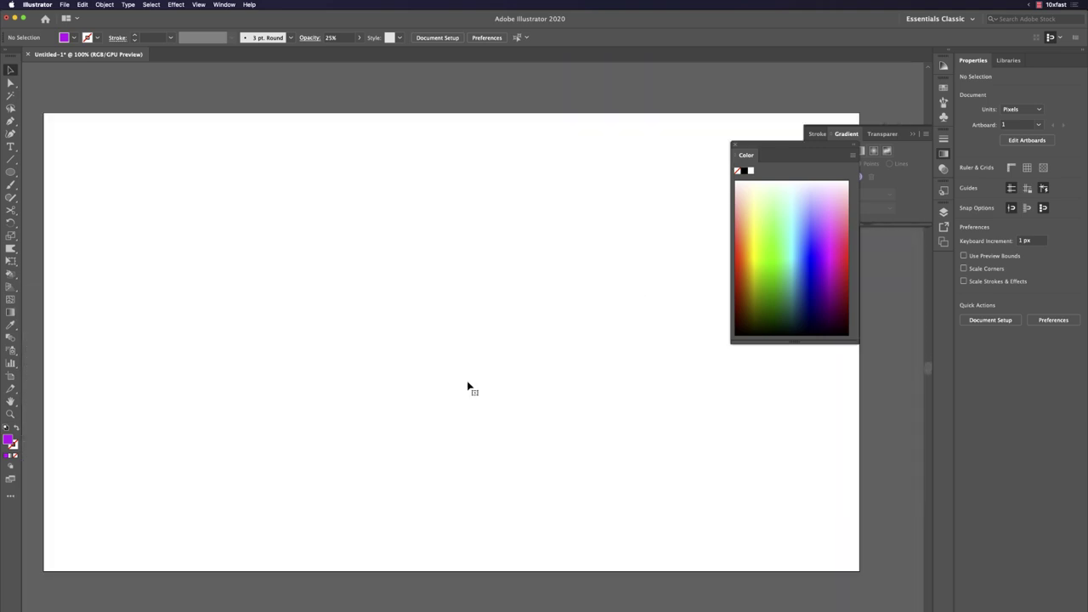
key(super+v)
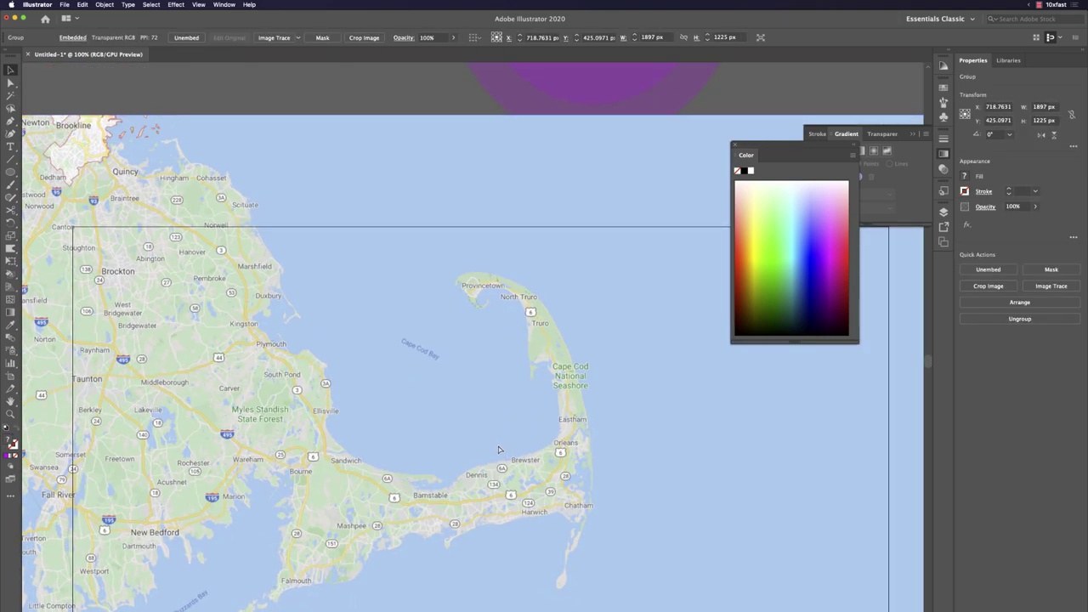
key(super+z)
key(super+v)
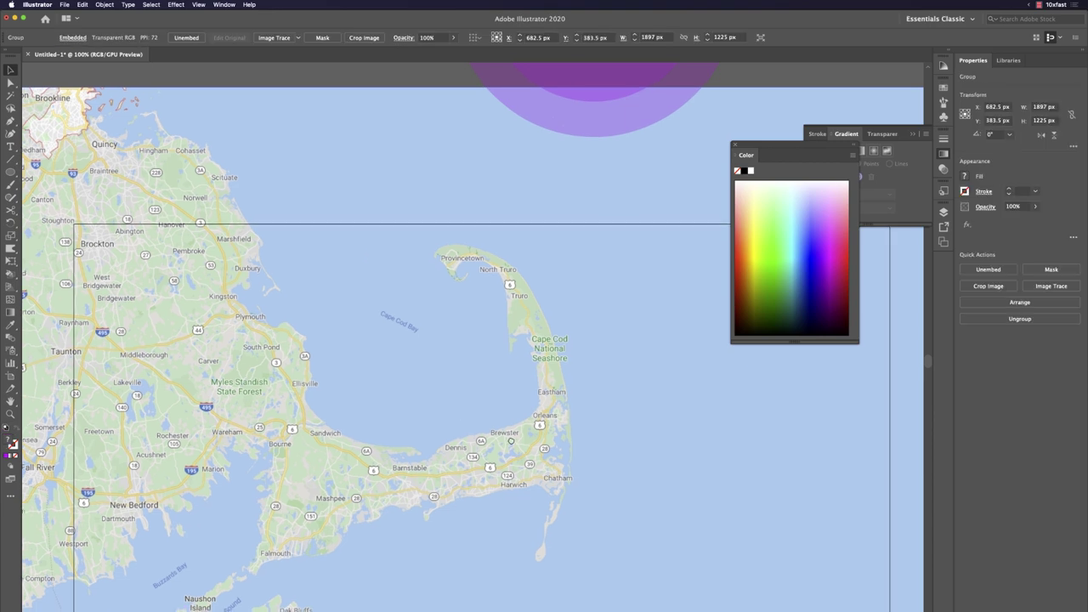
Step: Move the three circles together onto the map, centred near Cape Cod National Seashore, and deselect them
scroll(503, 469, up, 4)
click(652, 284)
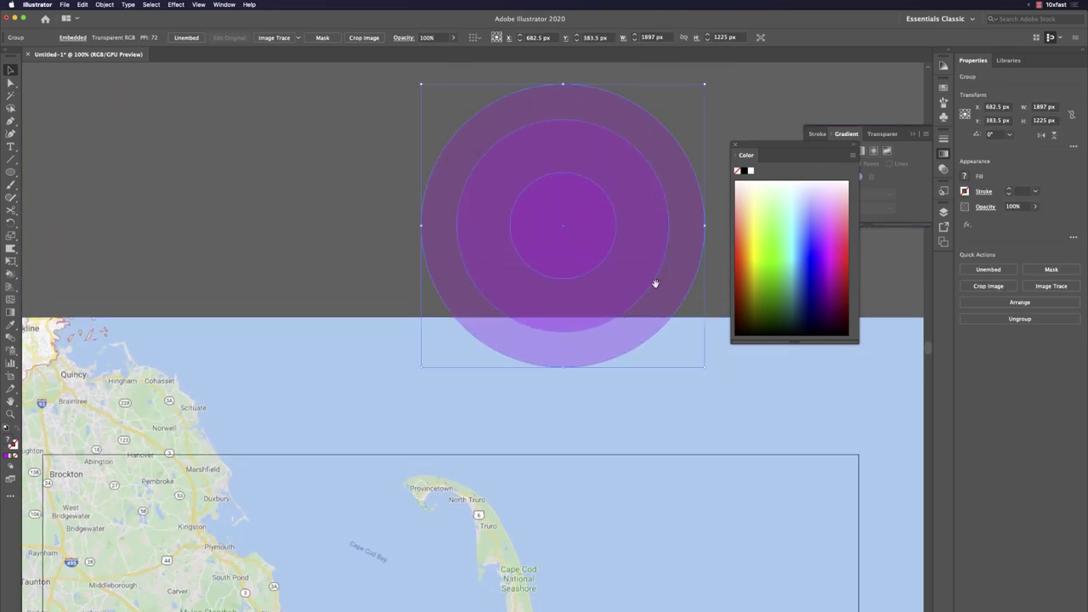
scroll(621, 173, down, 3)
drag(575, 119, 357, 539)
scroll(388, 516, down, 5)
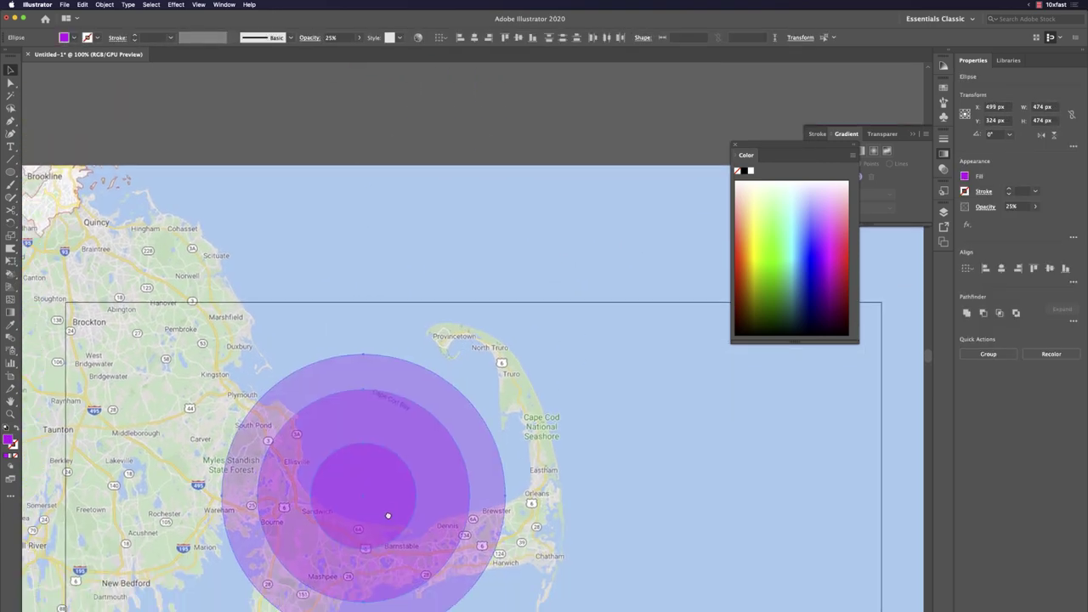
drag(455, 307, 578, 188)
scroll(544, 231, up, 2)
scroll(544, 231, right, 3)
drag(525, 238, 570, 304)
click(567, 93)
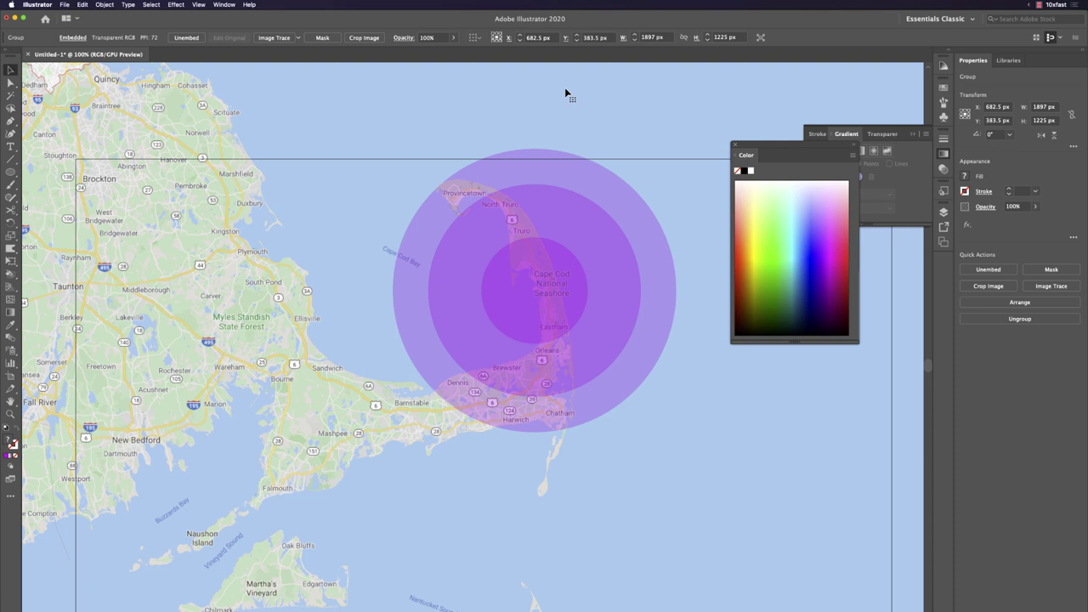
Step: Draw a circle about 468 px wide outward from the centre of the empty artboard
click(1037, 8)
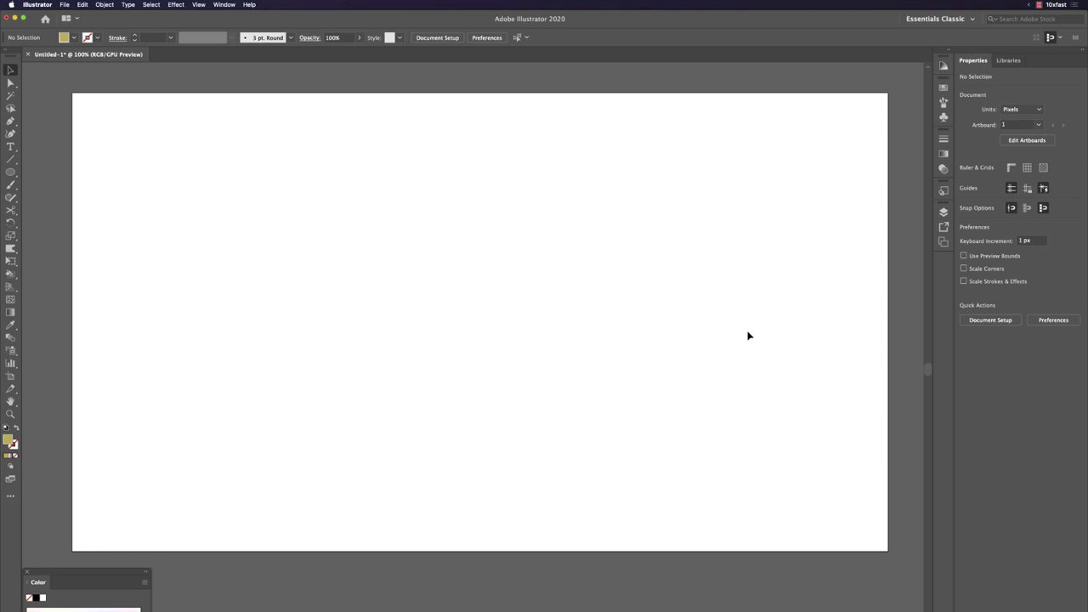
key(l)
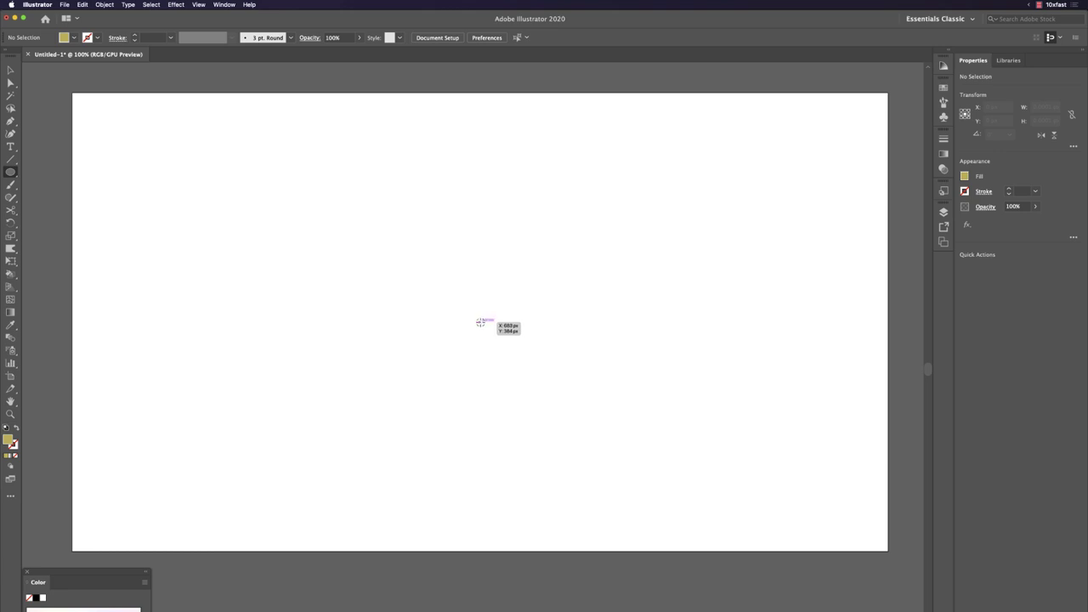
drag(480, 323, 619, 414)
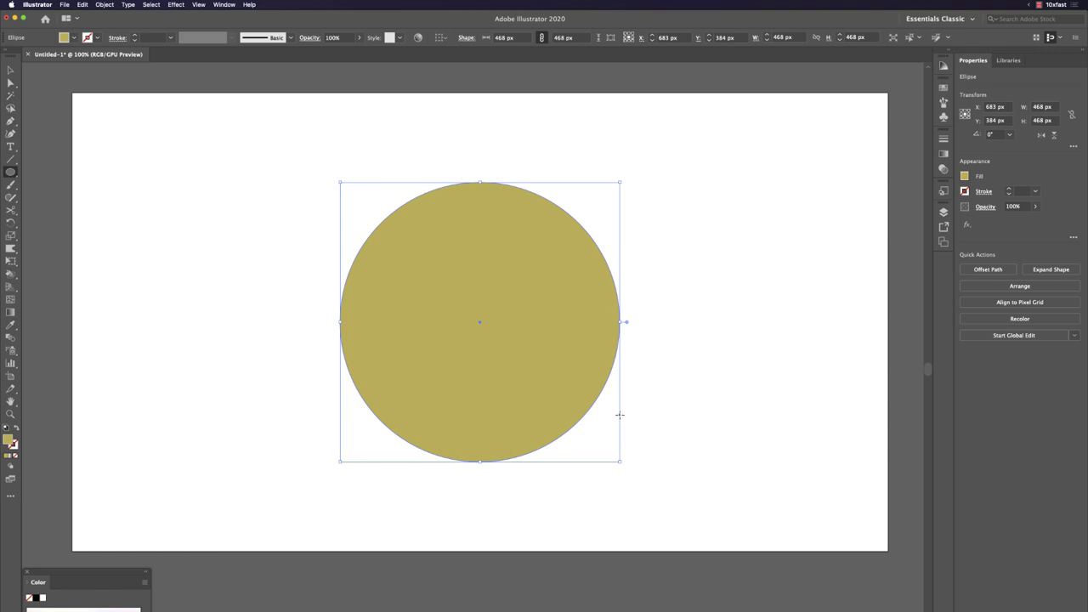
Step: Hide and reshow the Color panel, and move it beside the circle
key(F6)
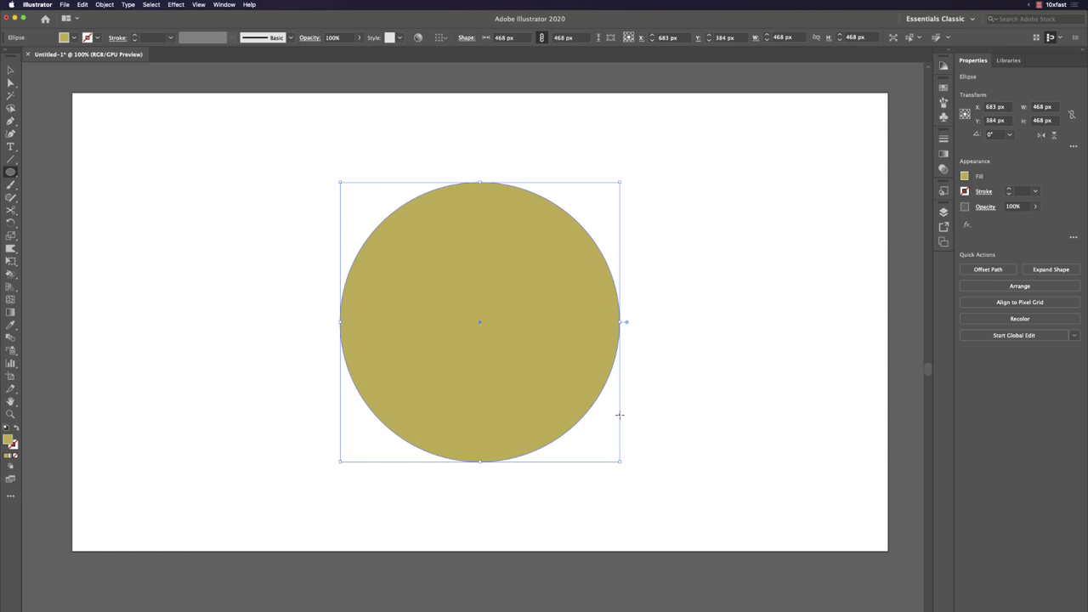
key(F6)
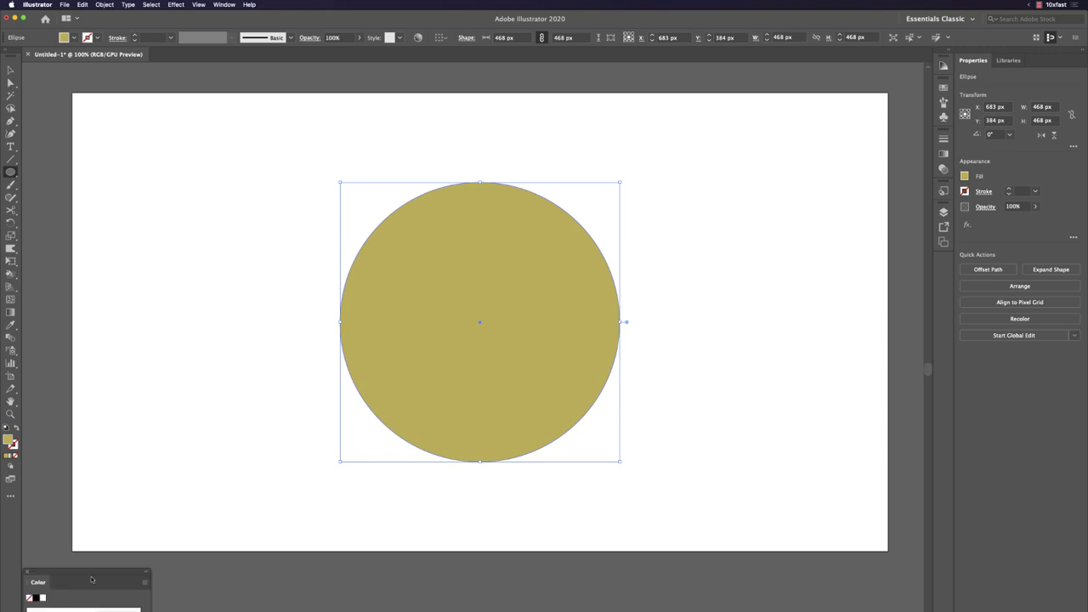
drag(92, 579, 800, 152)
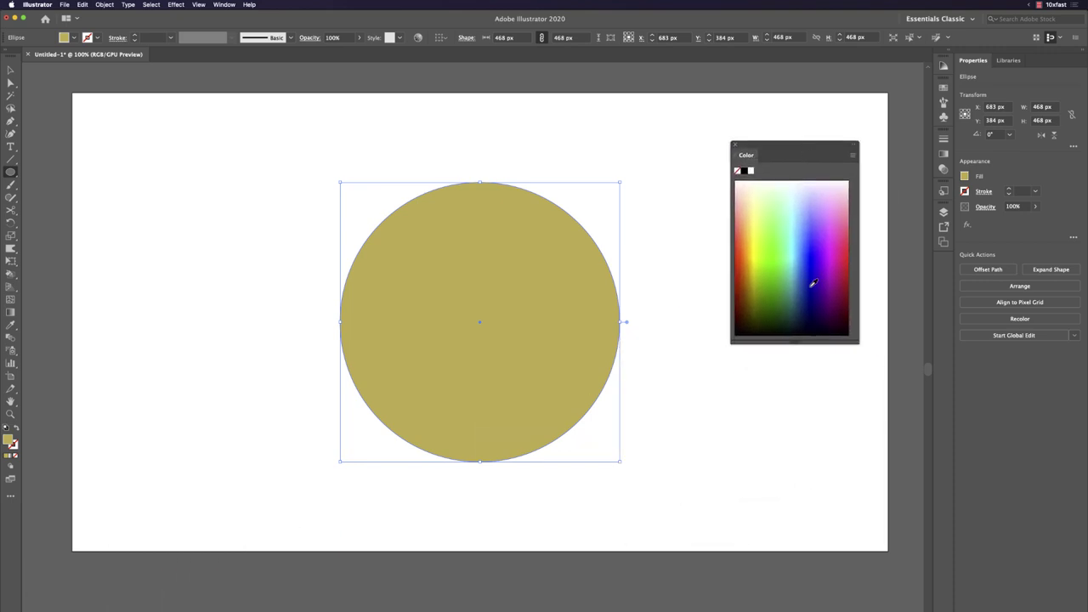
drag(795, 343, 816, 491)
Step: Try purple, green and dark blue fills on the circle and settle on violet
click(777, 264)
click(821, 230)
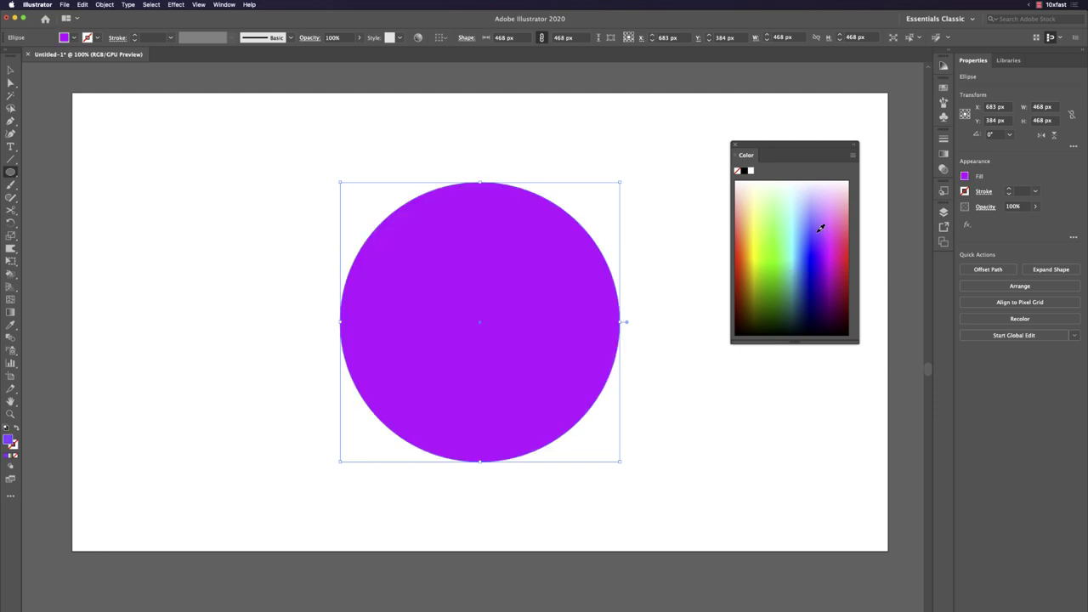
click(784, 286)
click(786, 289)
click(823, 286)
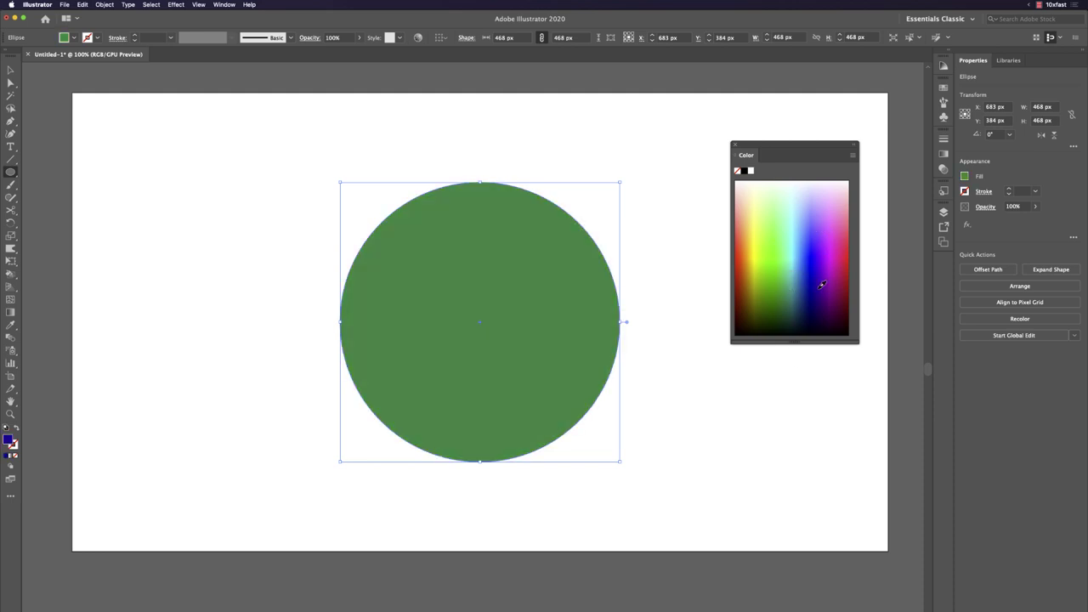
click(825, 261)
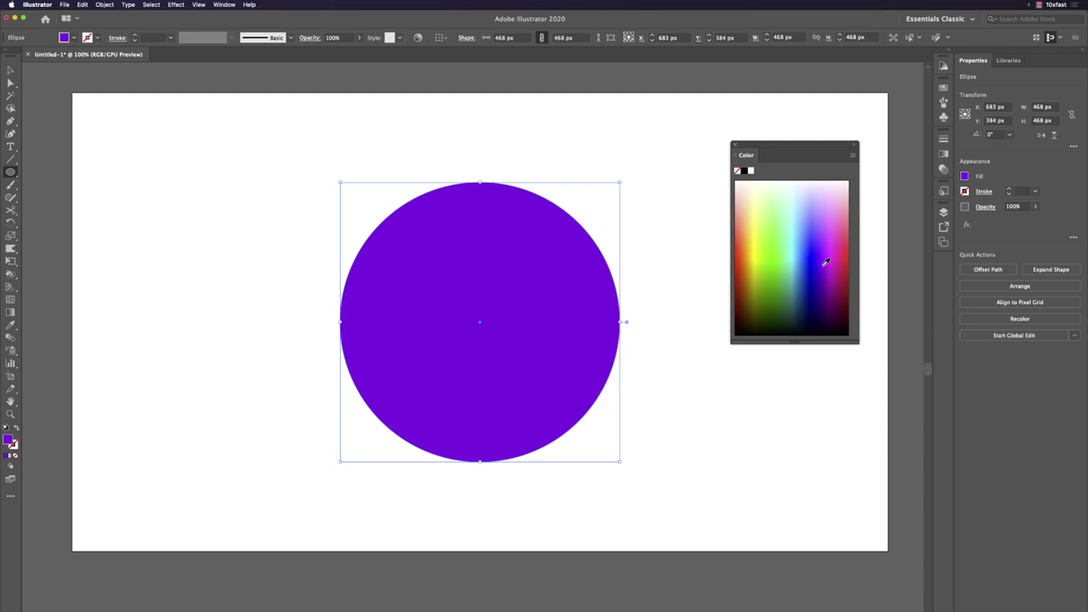
Step: Give the circle a freeform point gradient with a yellow-green stop at its right edge and a blue stop near its upper part
key(.)
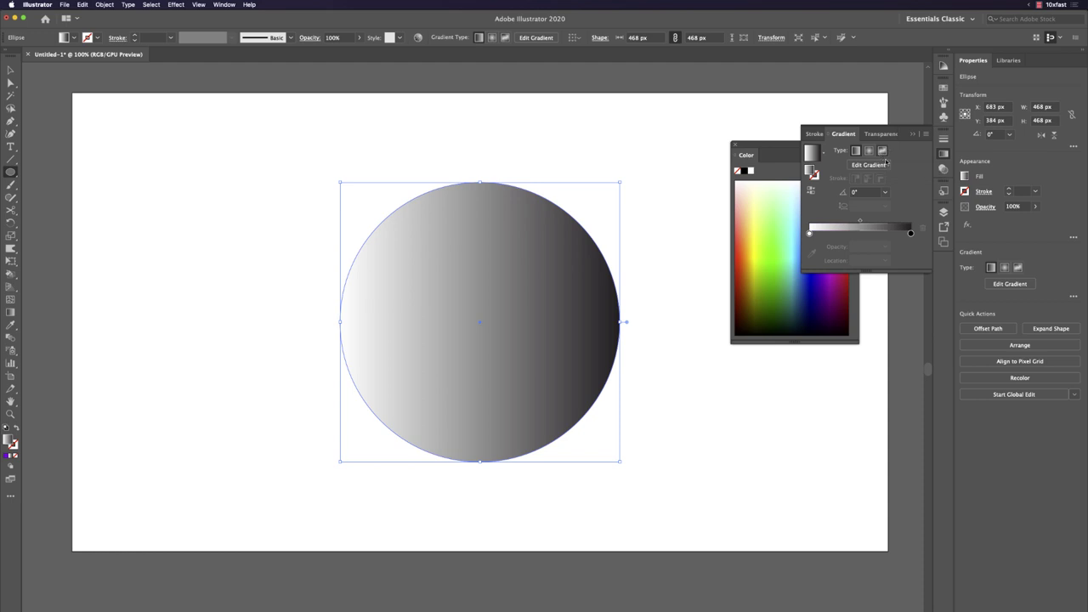
click(883, 152)
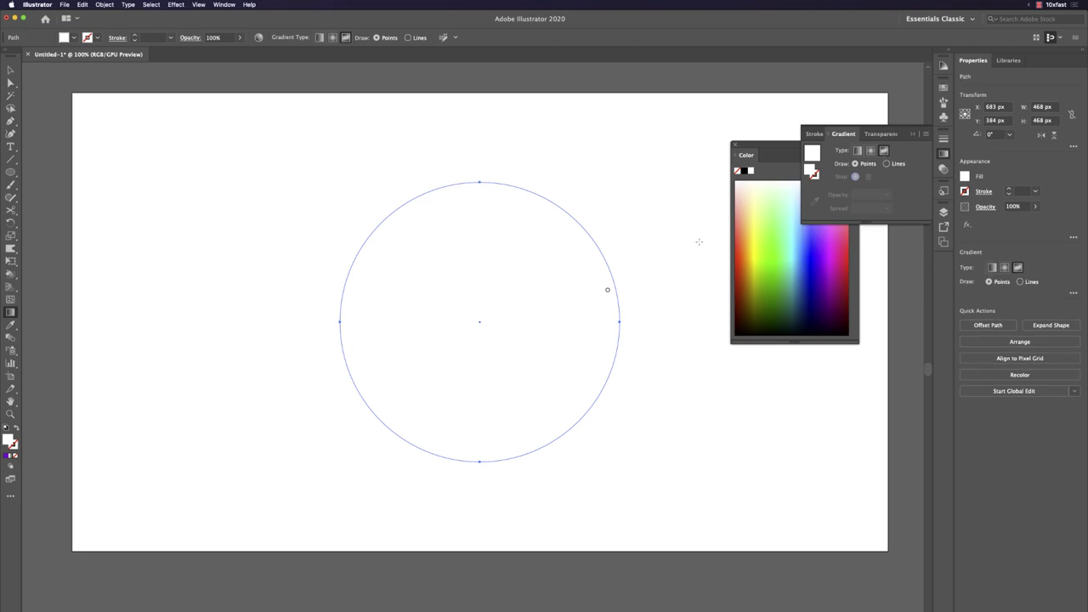
click(607, 290)
click(765, 235)
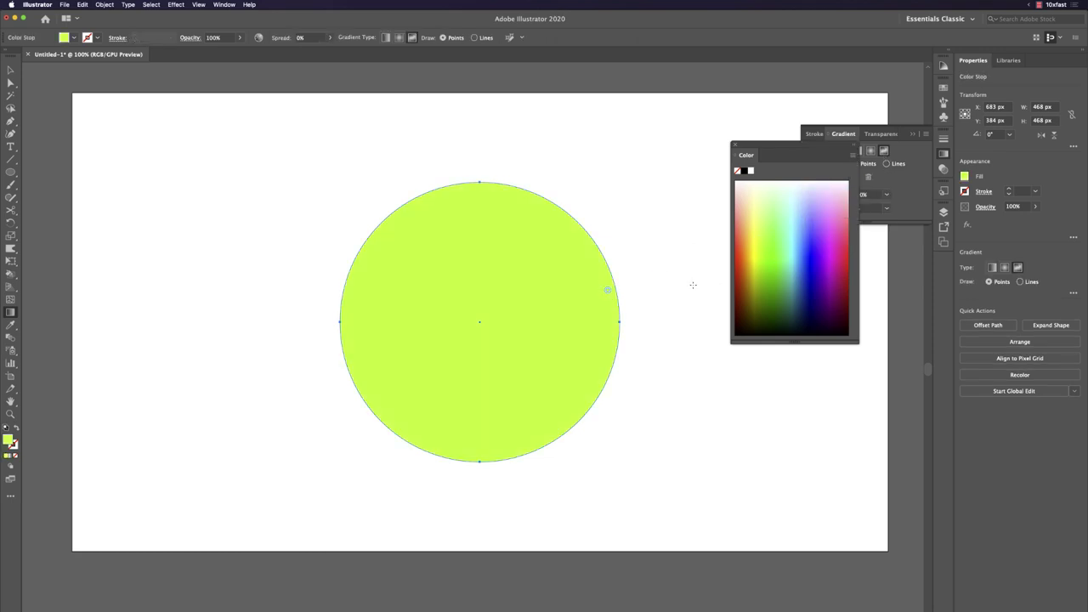
click(444, 242)
click(818, 247)
Step: Add a dark purple gradient stop at the circle's lower left and a pink one near its centre, and deselect the circle
click(401, 356)
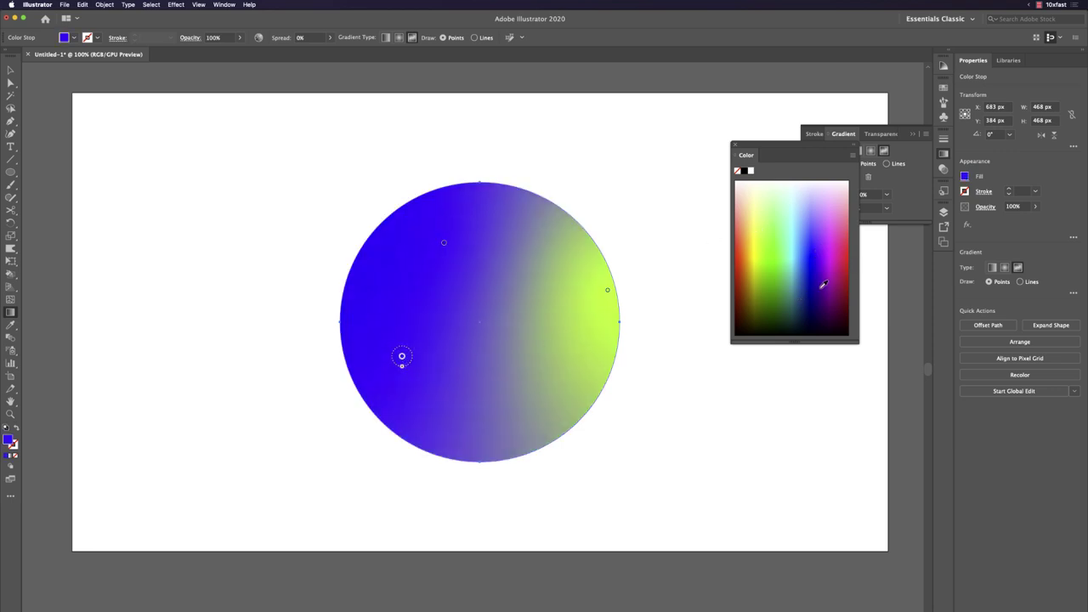
click(821, 289)
click(513, 345)
click(845, 201)
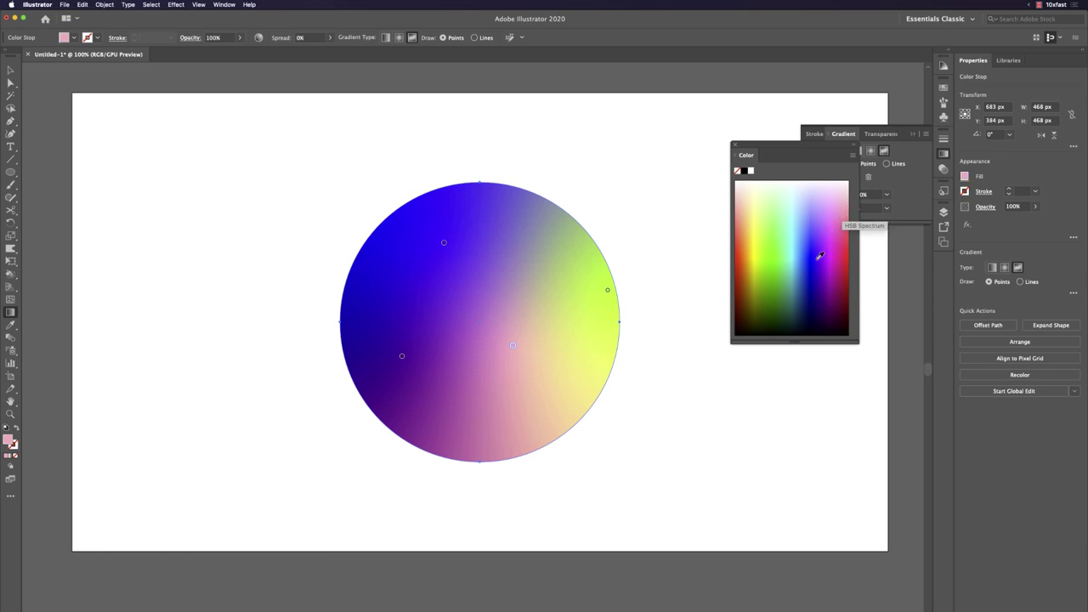
key(v)
click(655, 296)
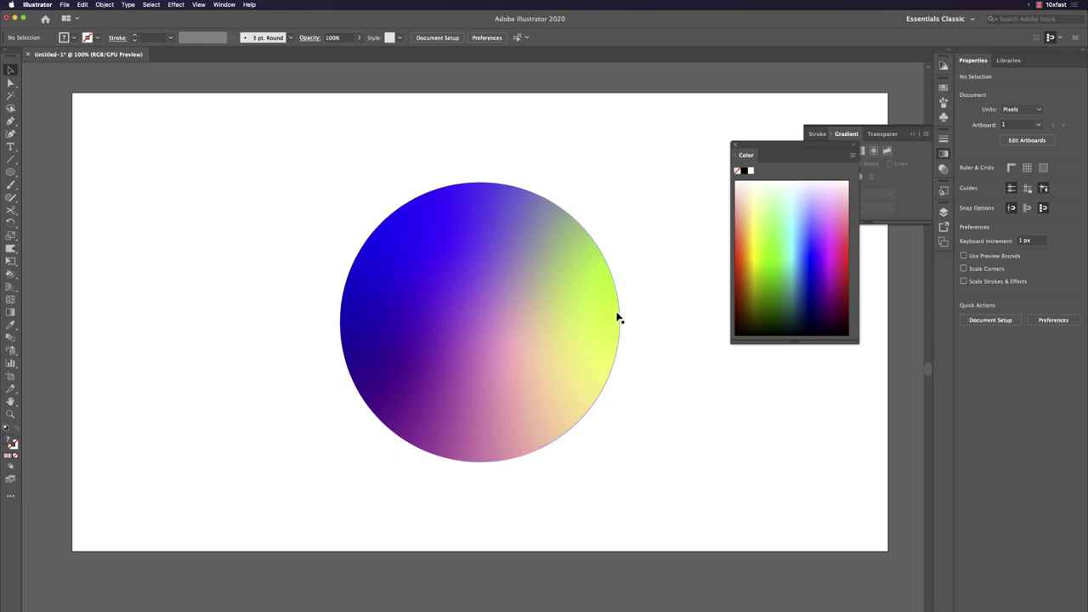
Step: Delete the gradient circle and draw a new circle about 524 px wide near the artboard's centre
click(601, 336)
key(Delete)
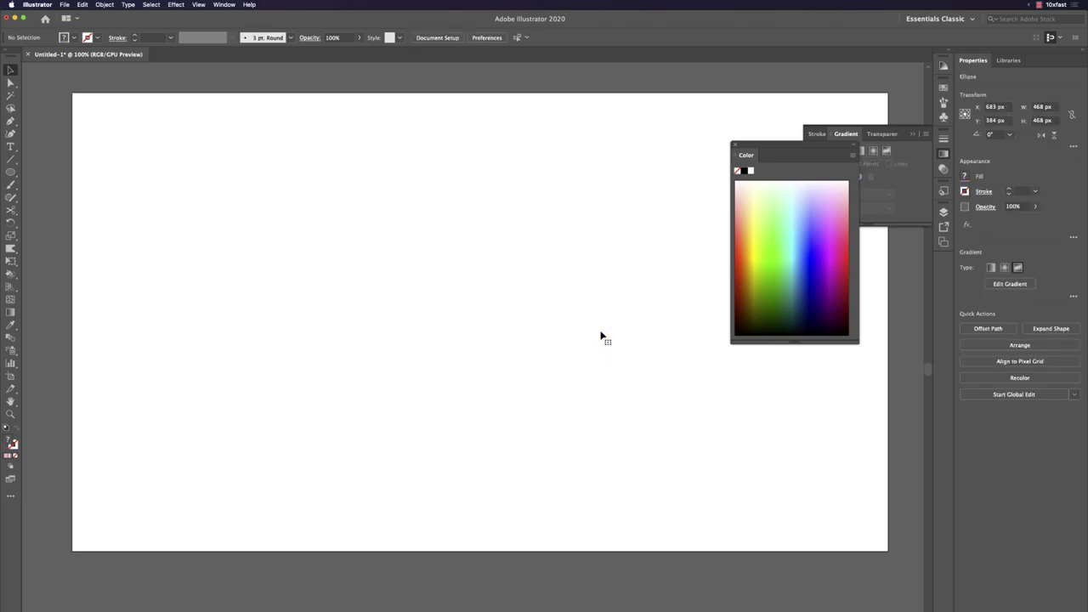
key(l)
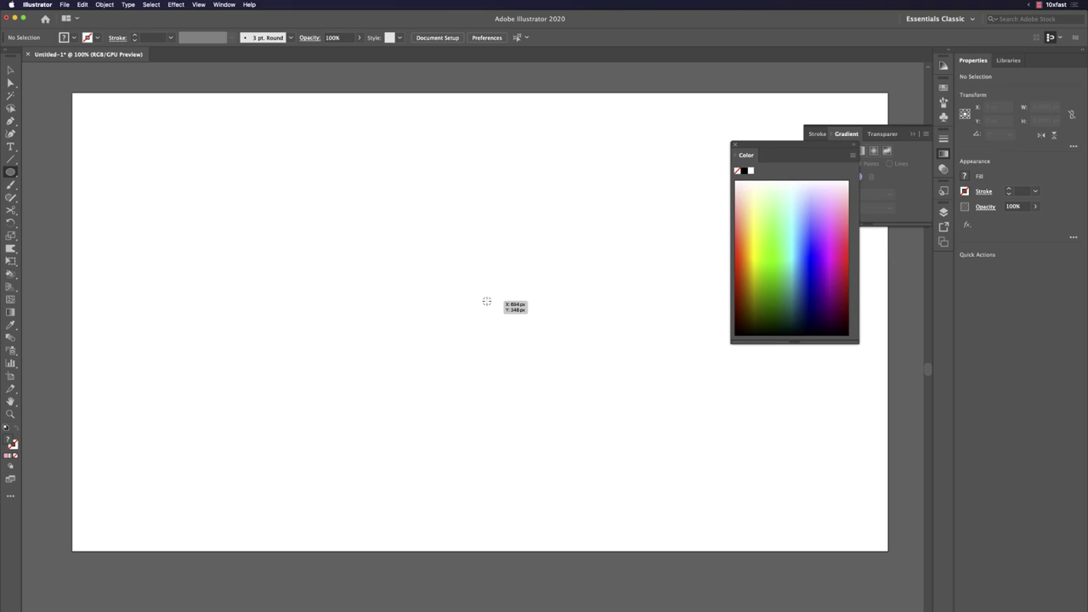
drag(487, 301, 643, 426)
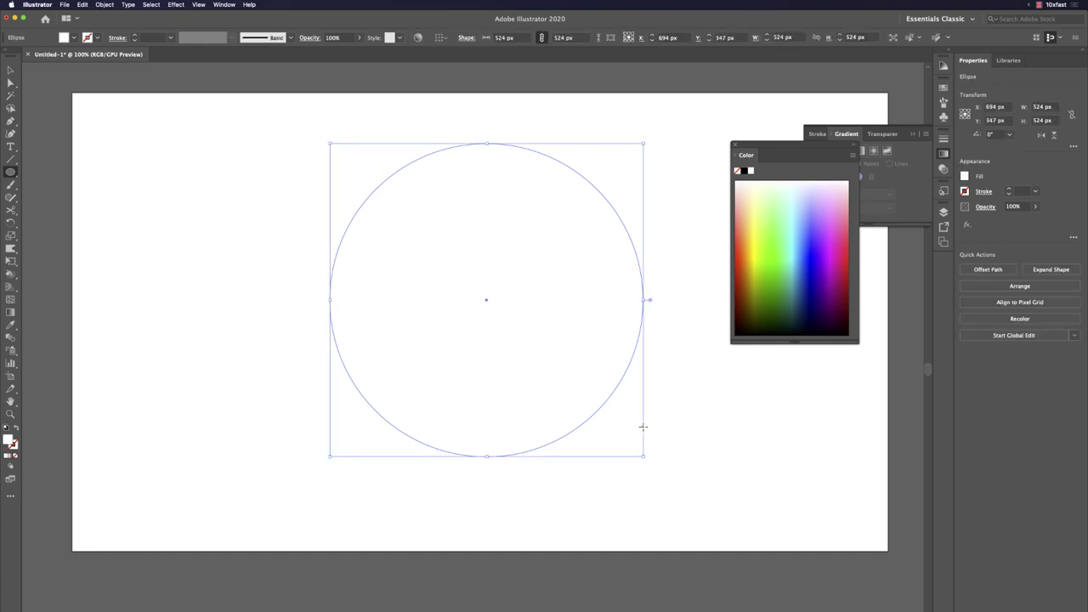
Step: Apply a freeform gradient to the new circle and colour its upper-right stop green and its lower-right stop blue
key(period)
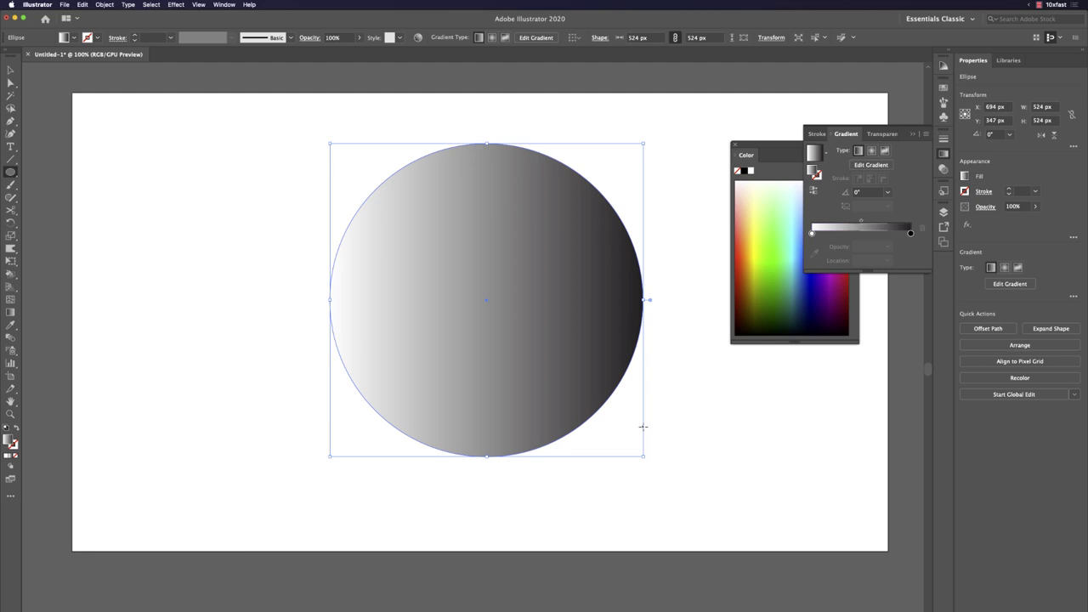
click(885, 150)
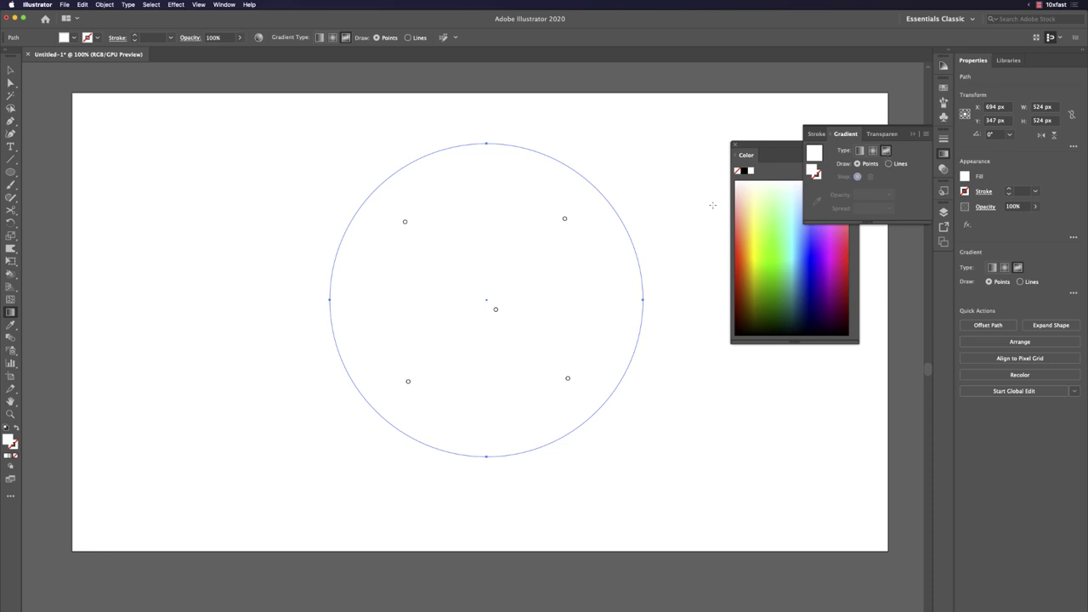
click(566, 220)
click(768, 246)
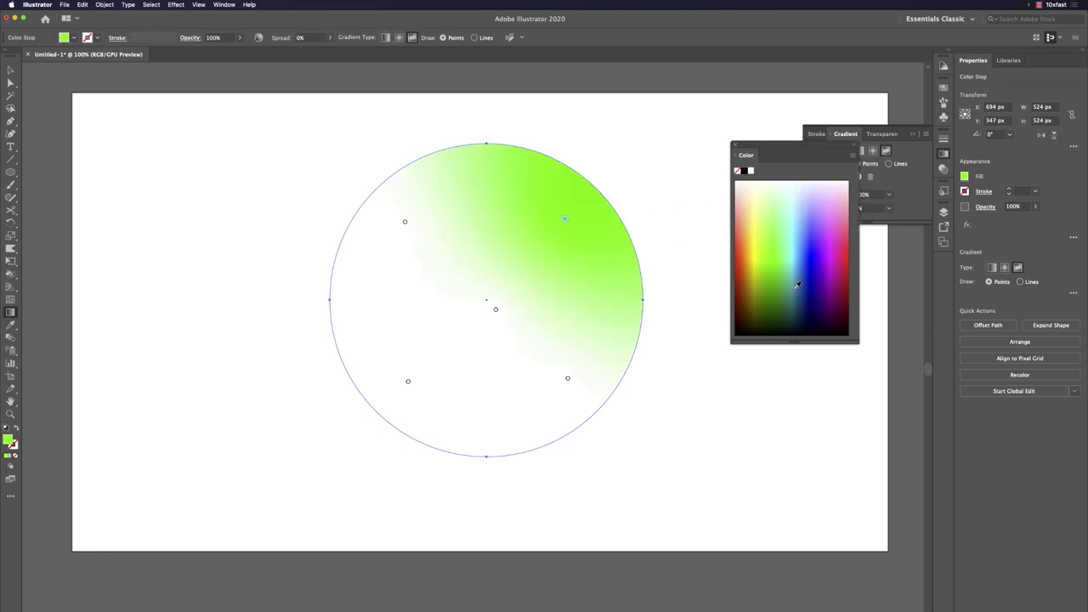
click(568, 380)
click(817, 263)
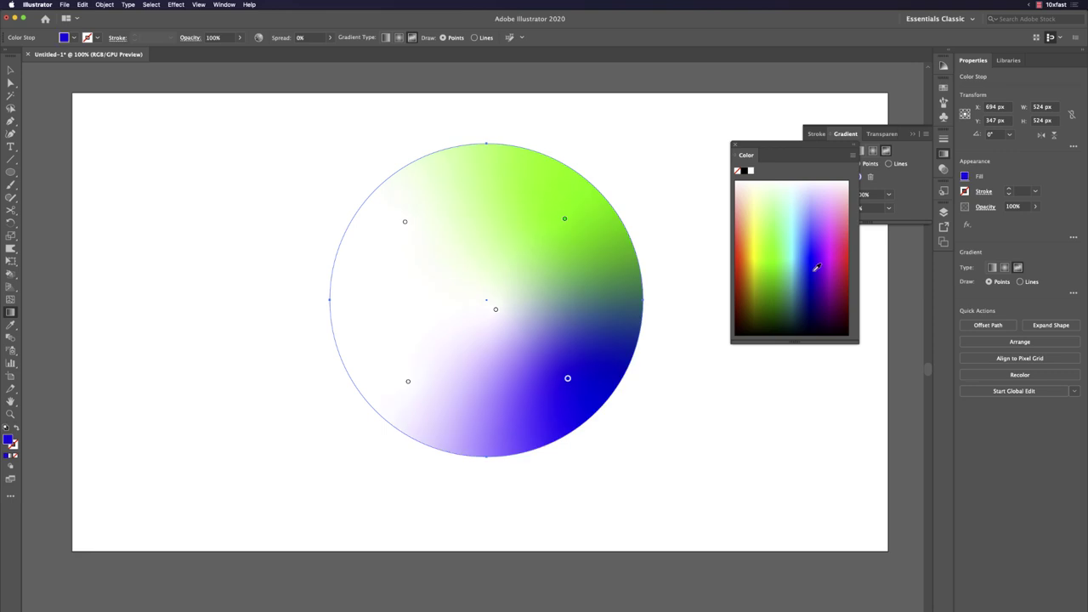
Step: Colour the circle's centre gradient stop magenta, its upper-left stop pink and its lower-left stop yellow, and deselect the circle
click(494, 311)
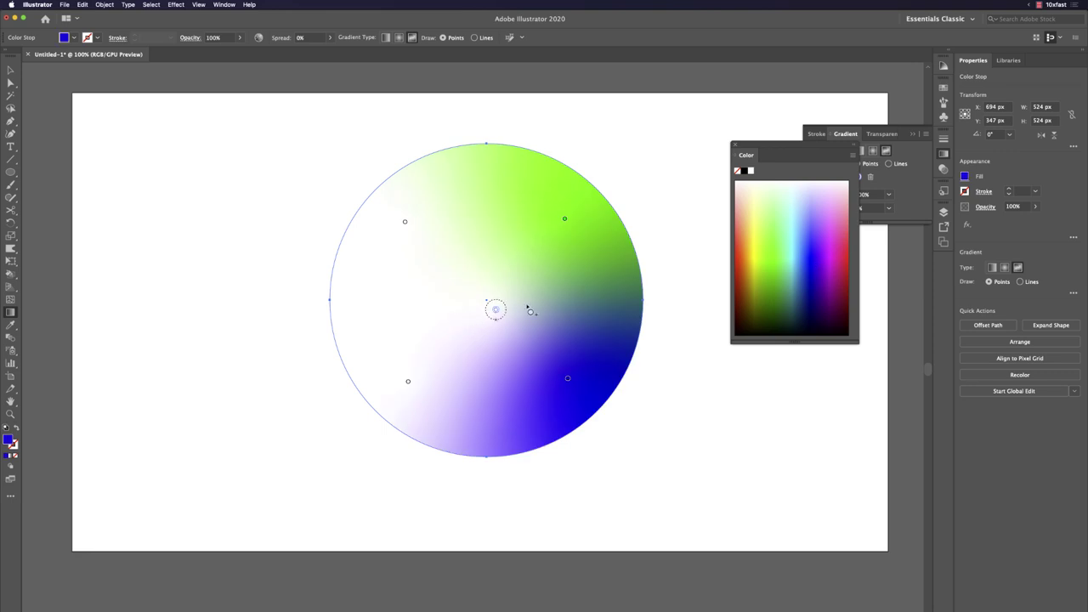
click(842, 242)
click(405, 222)
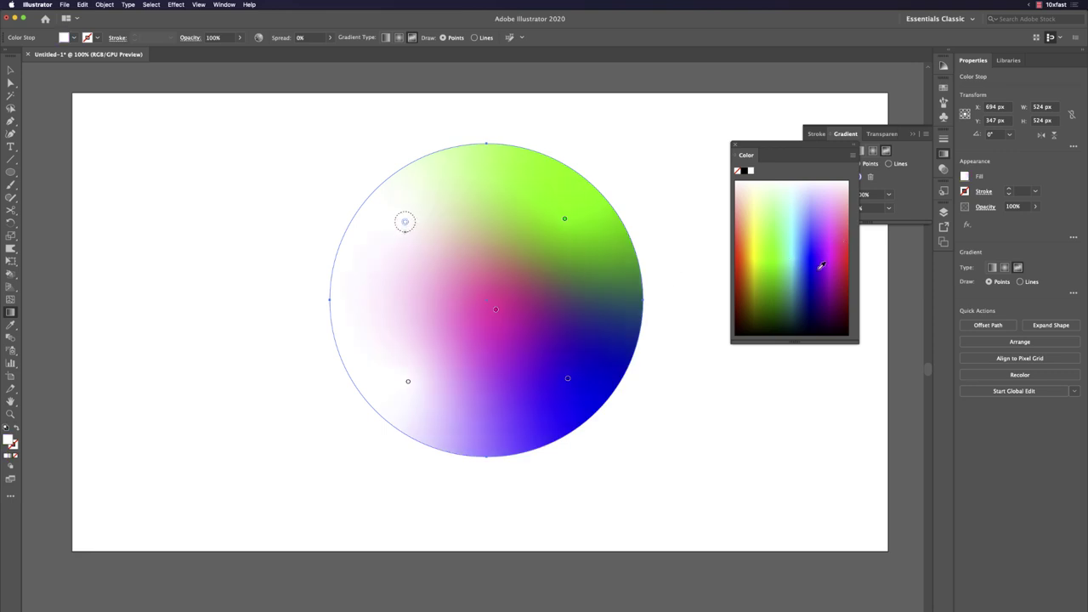
click(842, 238)
click(408, 382)
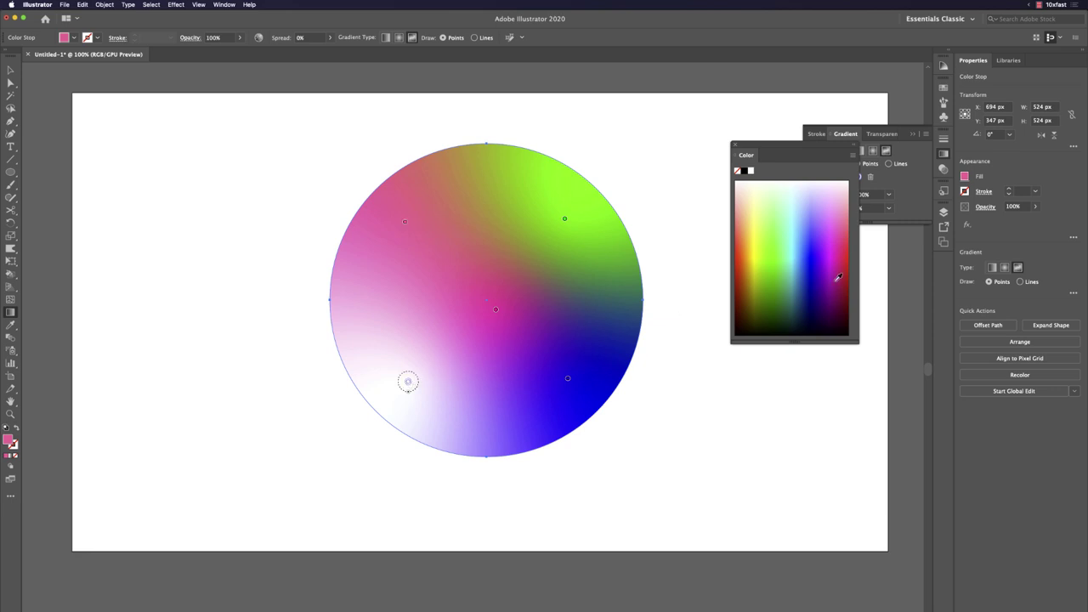
click(752, 230)
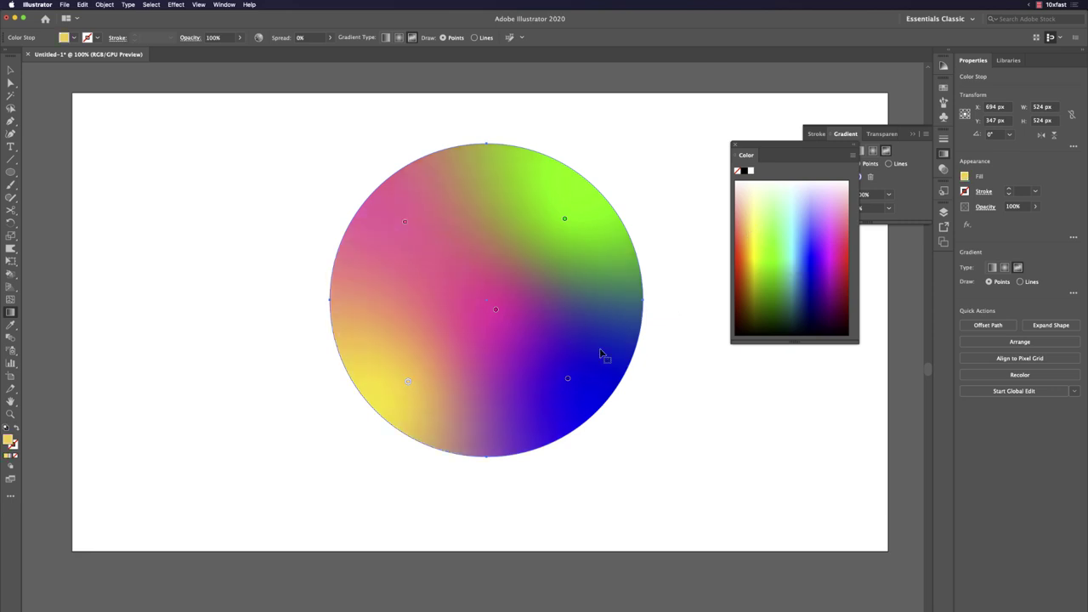
click(676, 380)
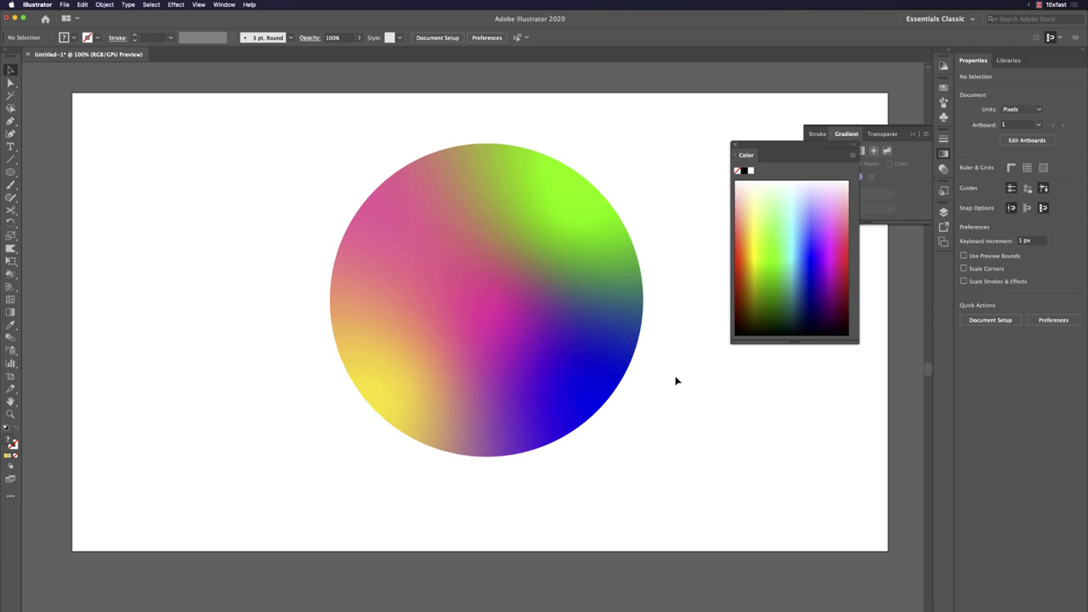
Step: Reshape the gradient circle into roughly its upper half using its pie angle handle, and delete it
click(643, 308)
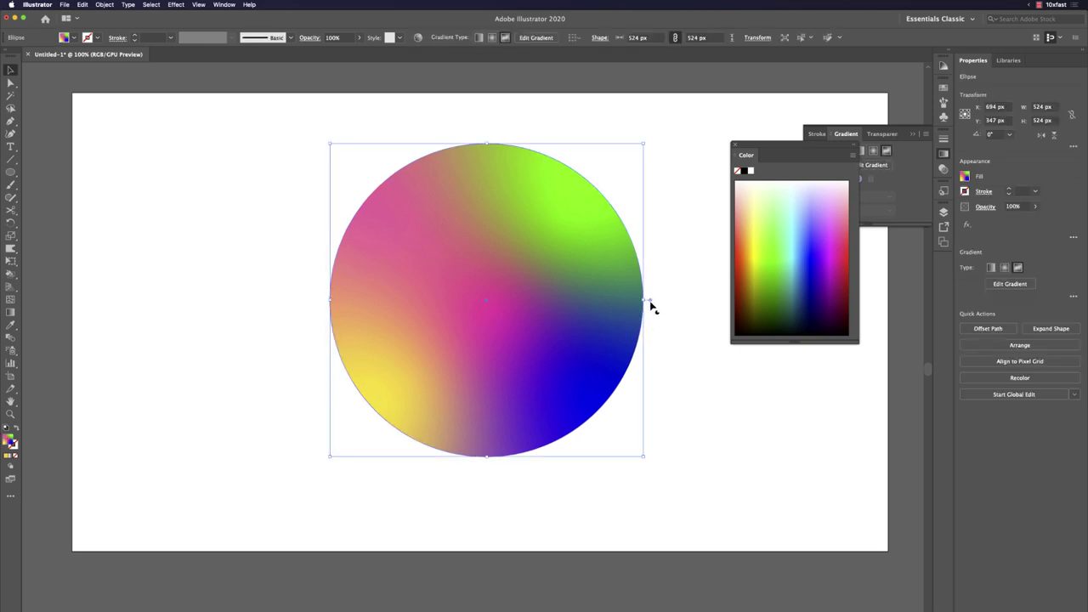
drag(651, 306, 378, 307)
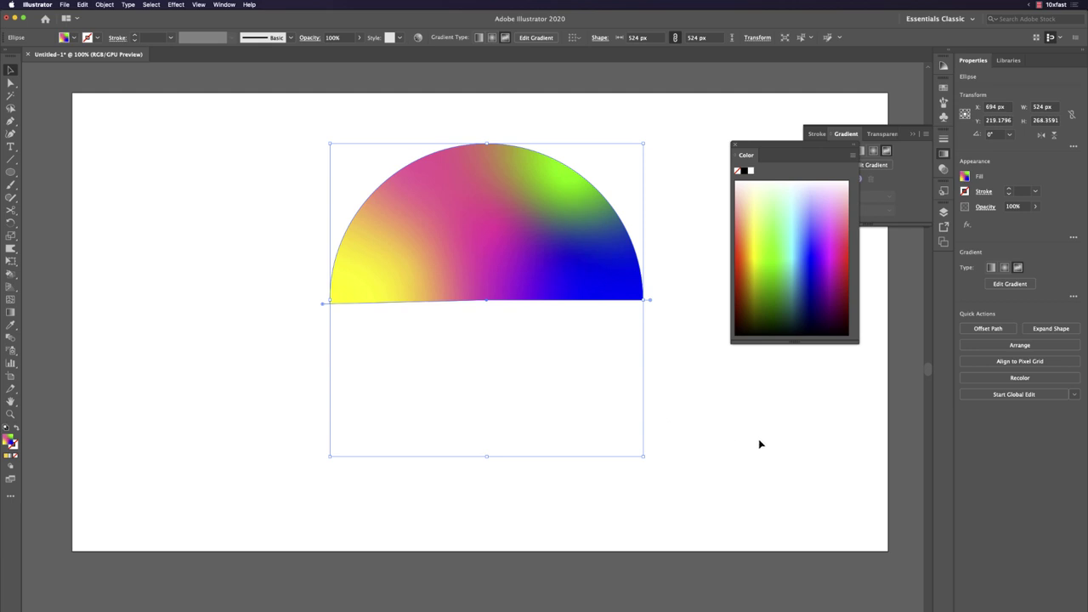
key(Delete)
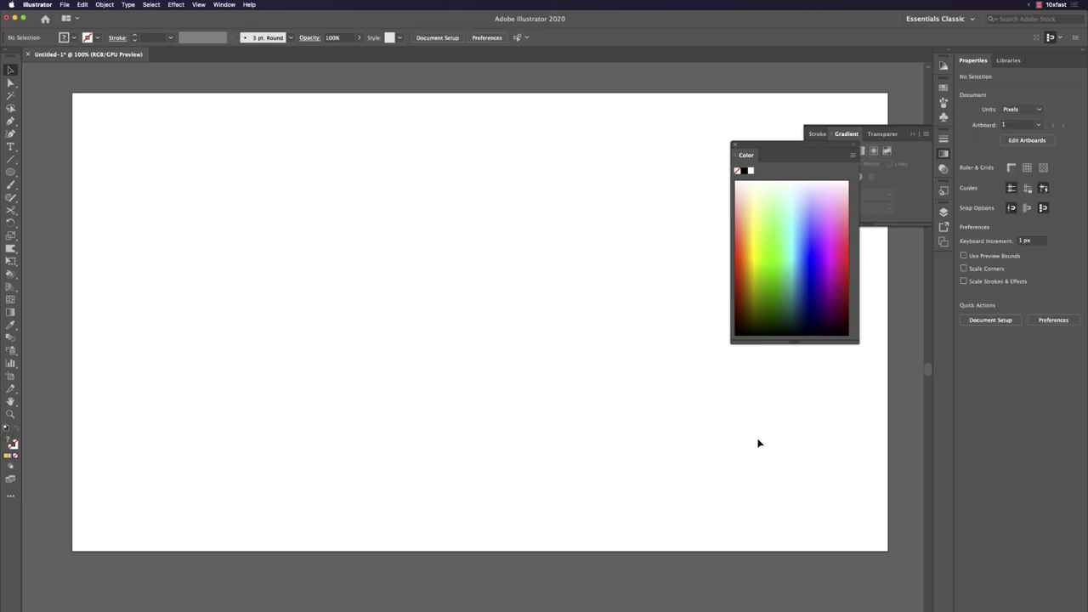
Step: Draw a circle about 530 px wide near the artboard's centre, fill it with pinkish magenta, and deselect it
key(l)
drag(498, 278, 659, 395)
key(v)
drag(643, 348, 631, 380)
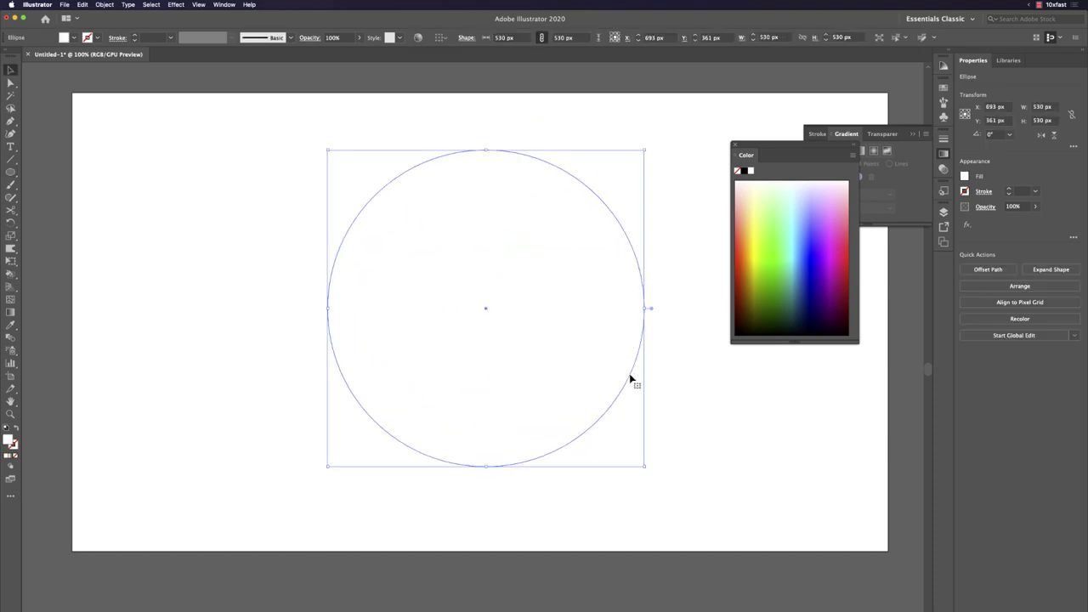
click(804, 260)
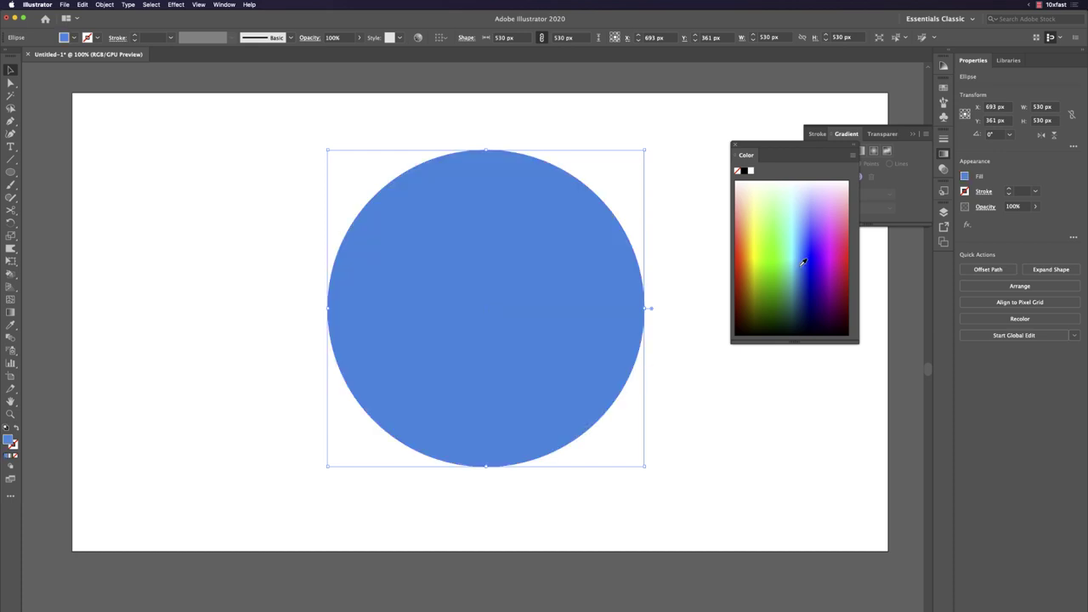
click(838, 218)
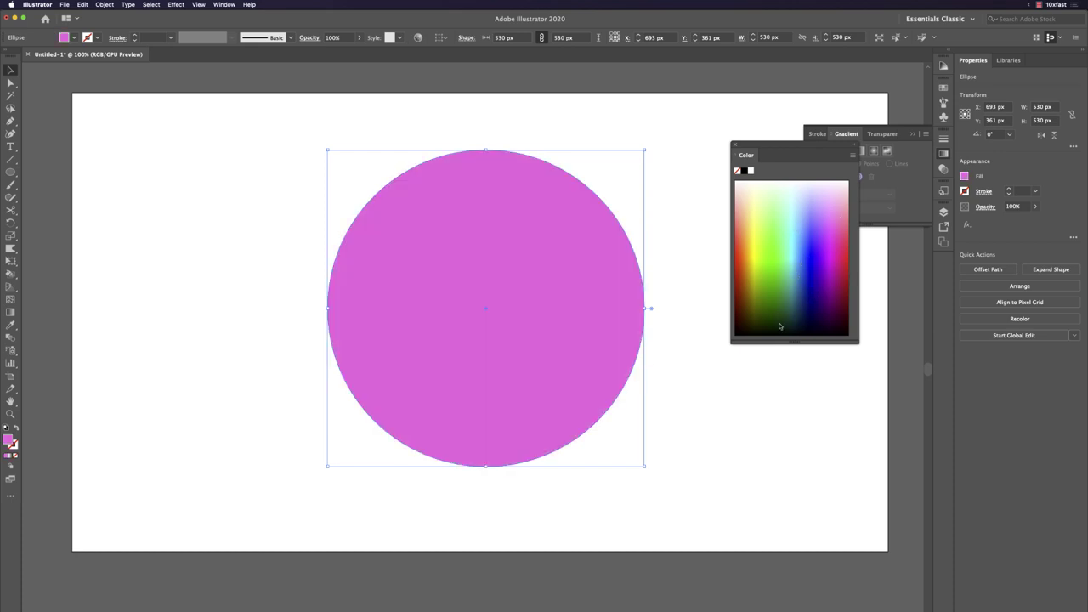
click(707, 380)
Step: Shrink the magenta circle to about 182 px wide and duplicate it into a two-by-two grid of evenly spaced circles
click(596, 330)
drag(646, 466, 437, 260)
drag(374, 220, 499, 236)
shift+click(417, 201)
drag(417, 200, 420, 323)
click(585, 340)
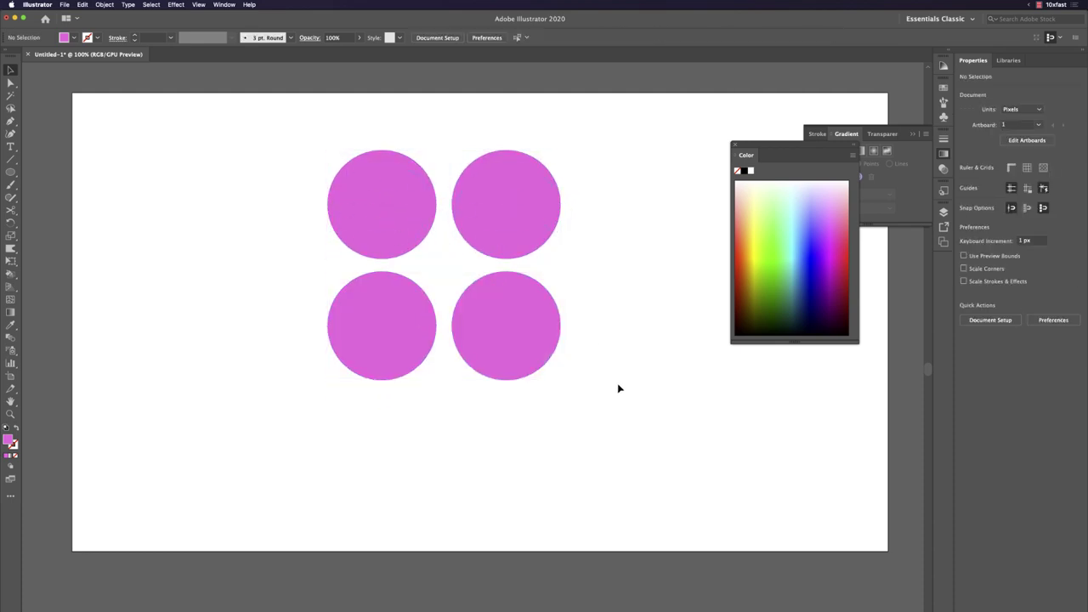
click(548, 242)
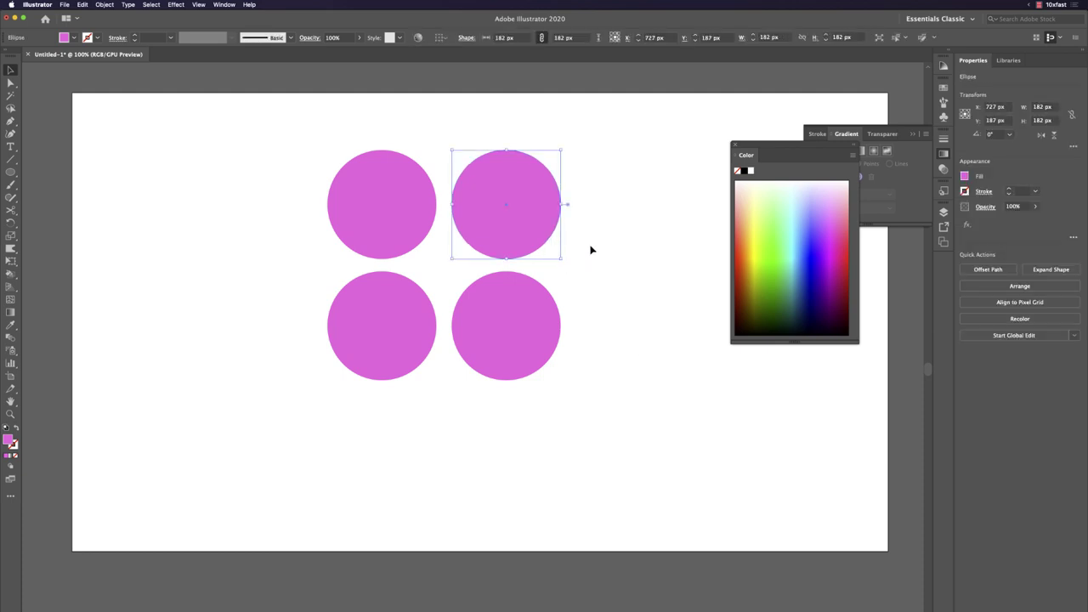
Step: Delete the top anchor point of the upper-left circle to leave its lower half, and check it in outline view
click(367, 184)
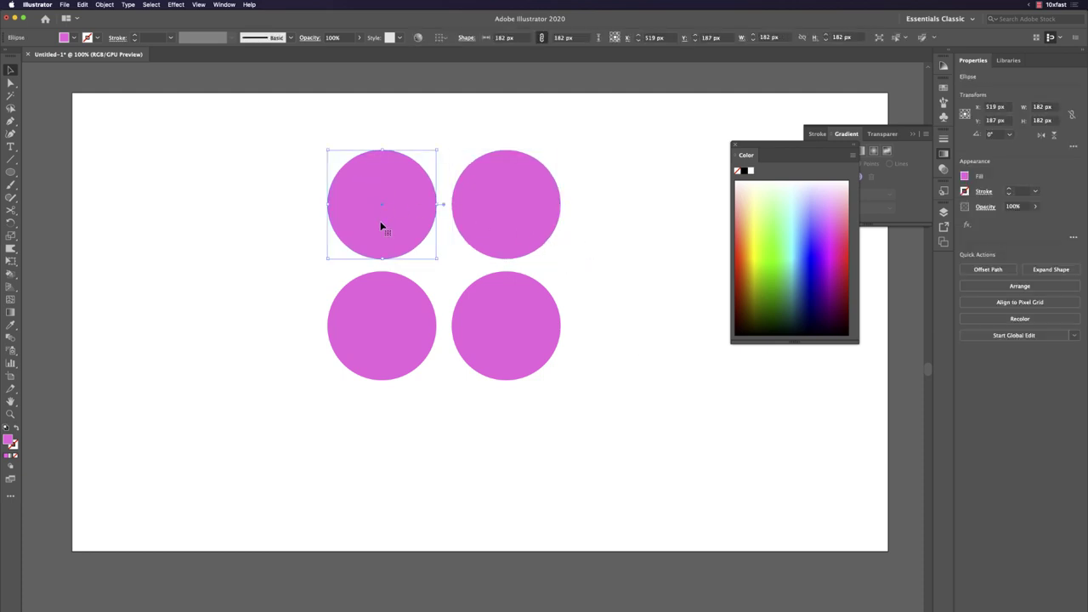
key(shift+super+a)
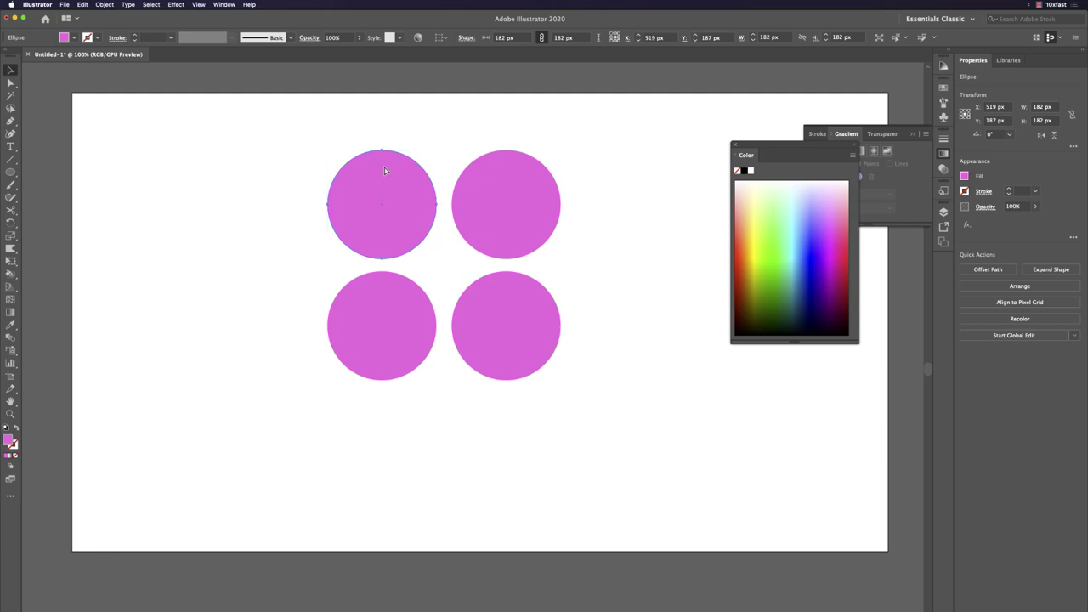
key(a)
drag(330, 128, 415, 162)
key(shift+super+a)
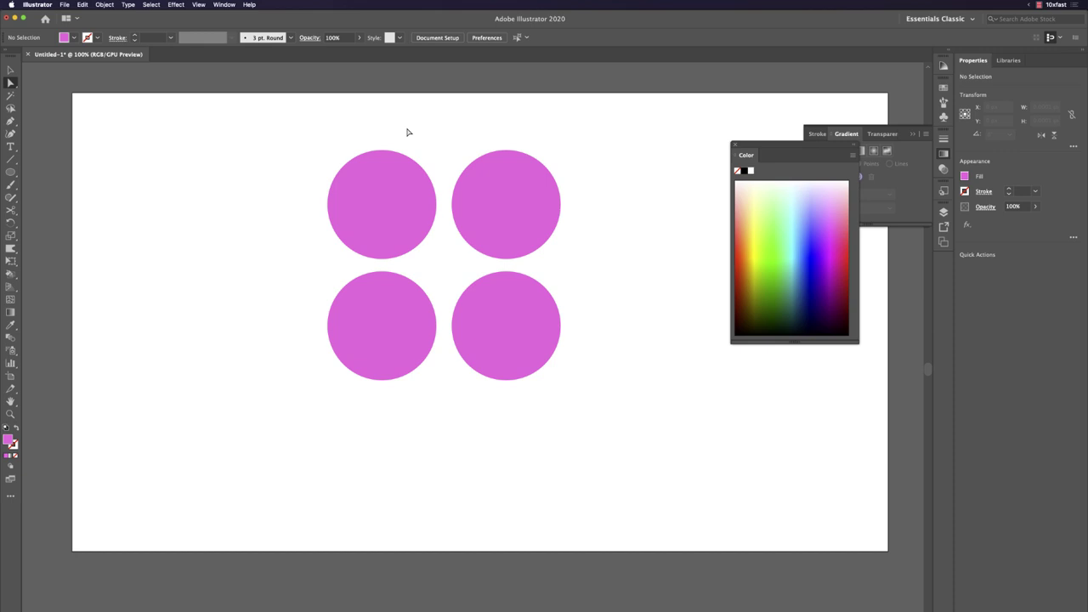
drag(334, 129, 430, 169)
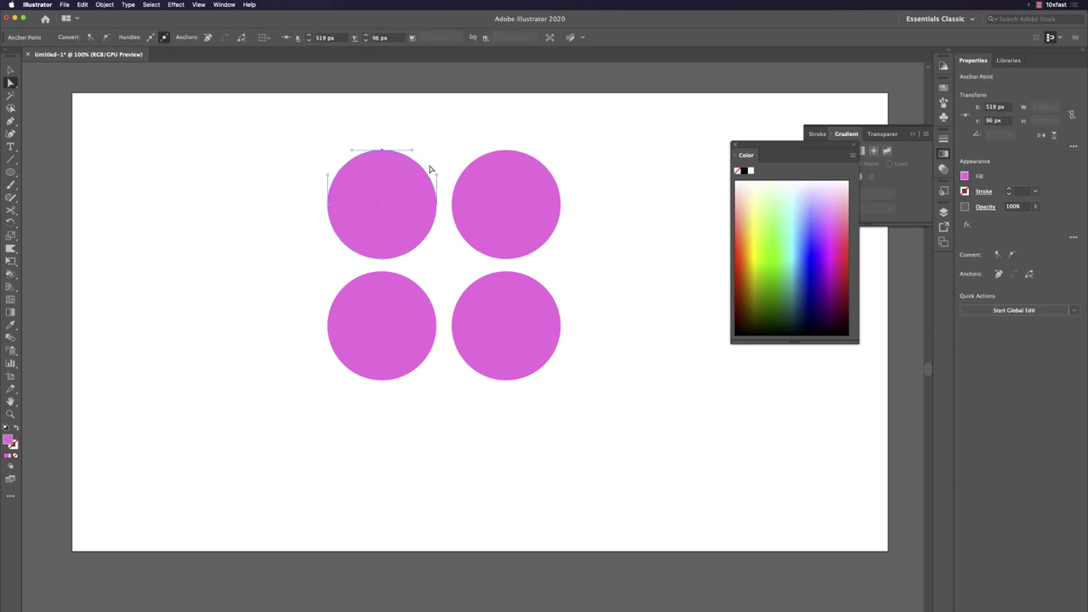
key(Delete)
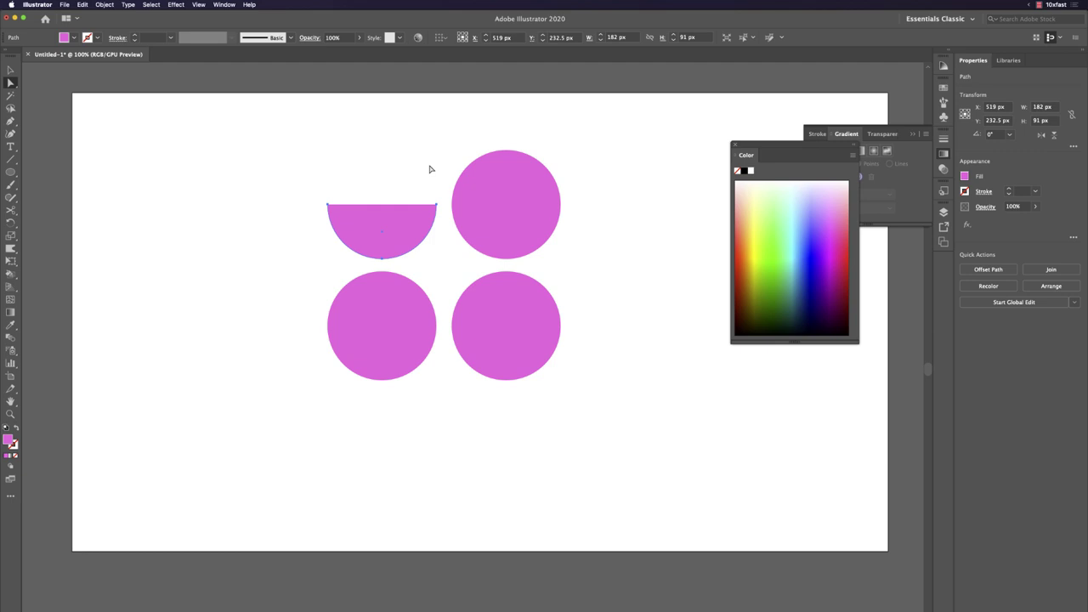
key(super+y)
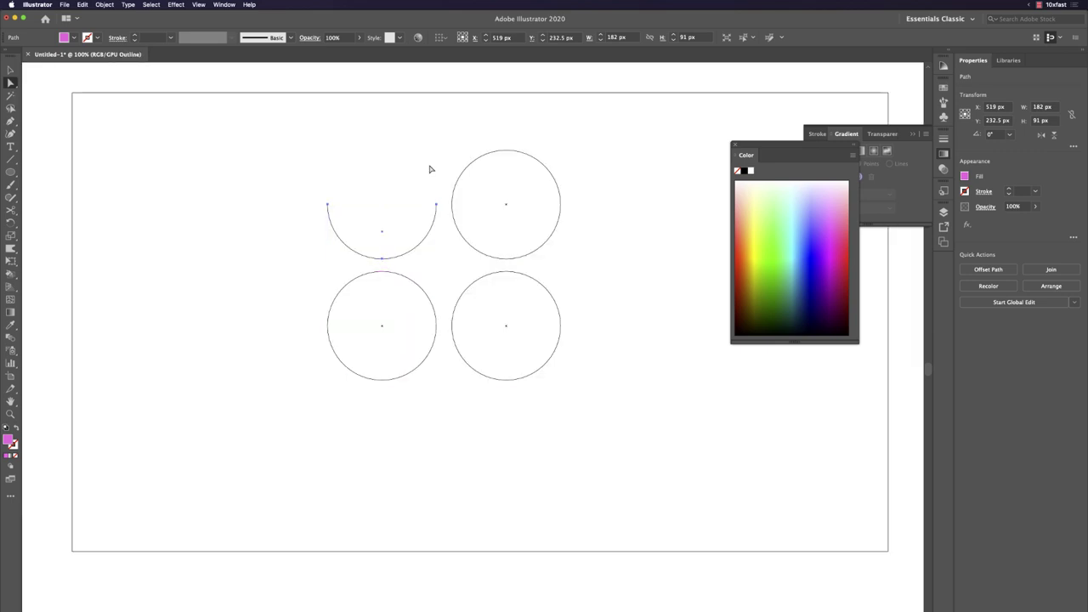
key(super+y)
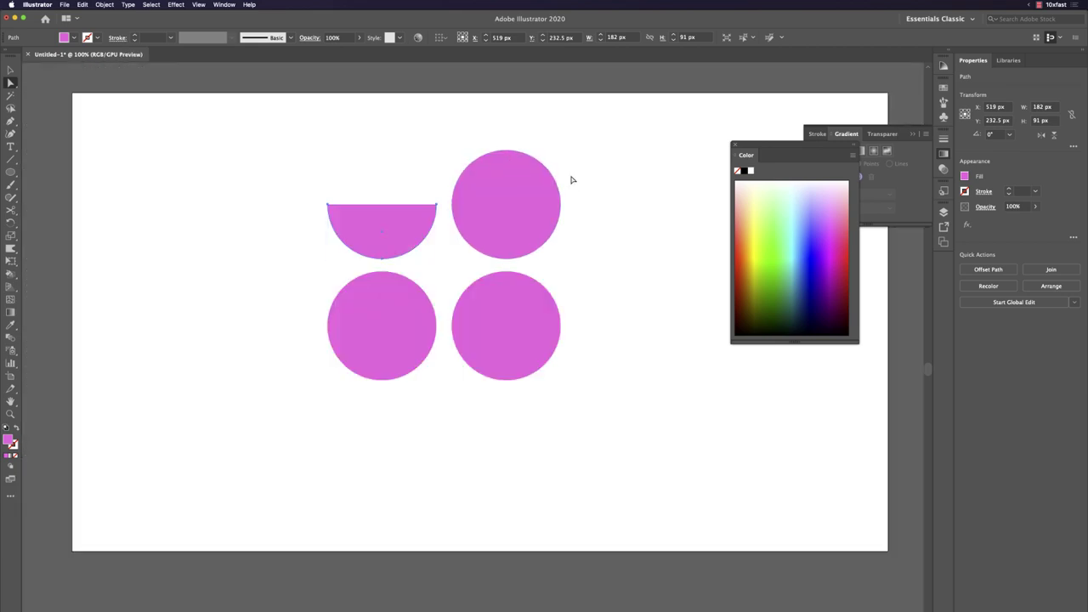
Step: Delete the right anchor point of the upper-right circle to leave its left half, and deselect it
drag(561, 157, 557, 248)
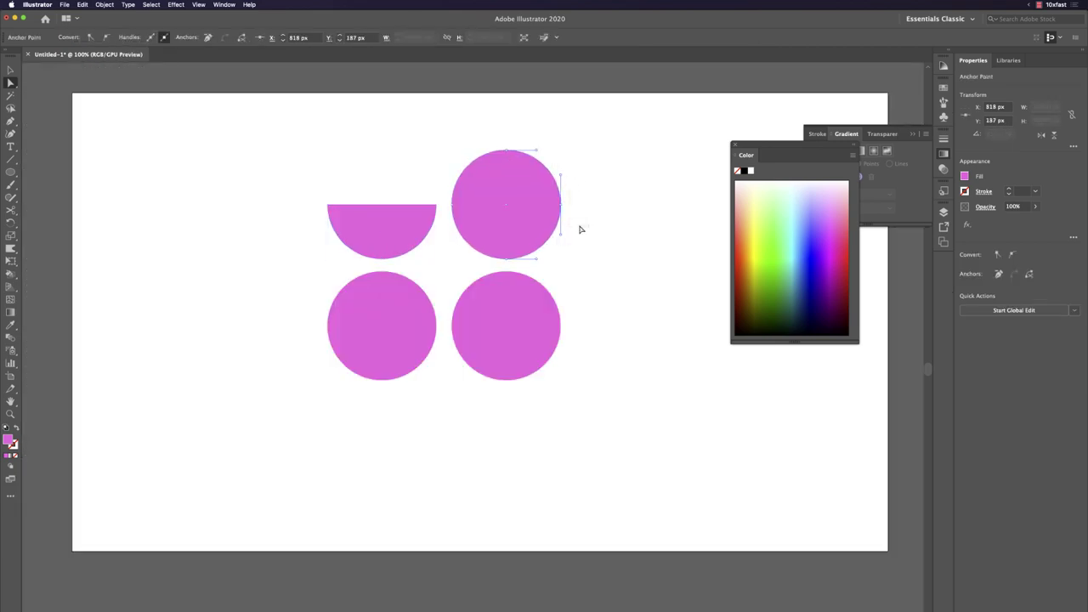
key(Delete)
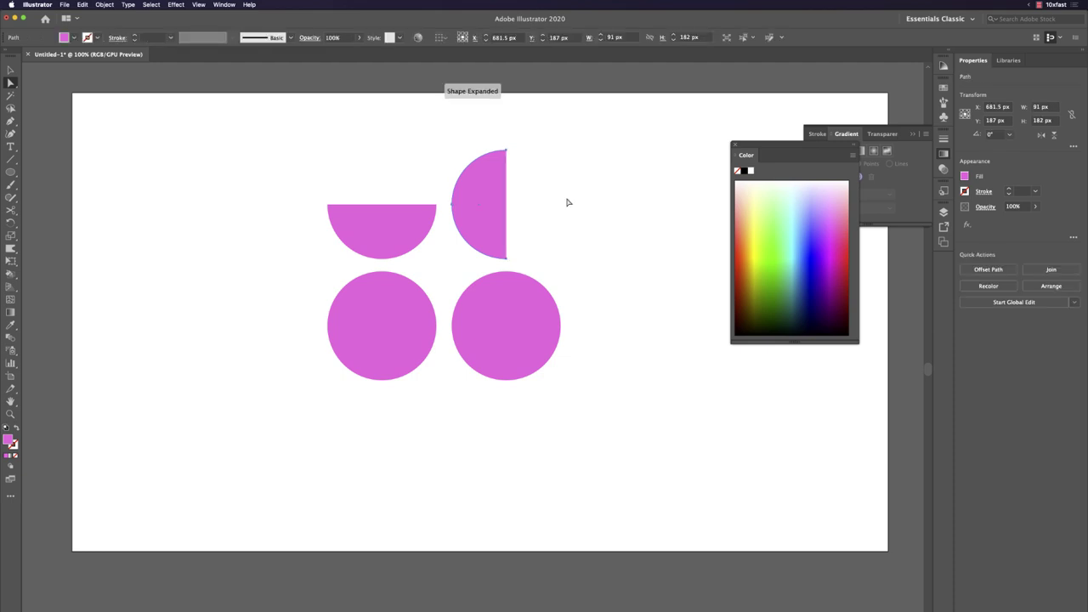
click(569, 202)
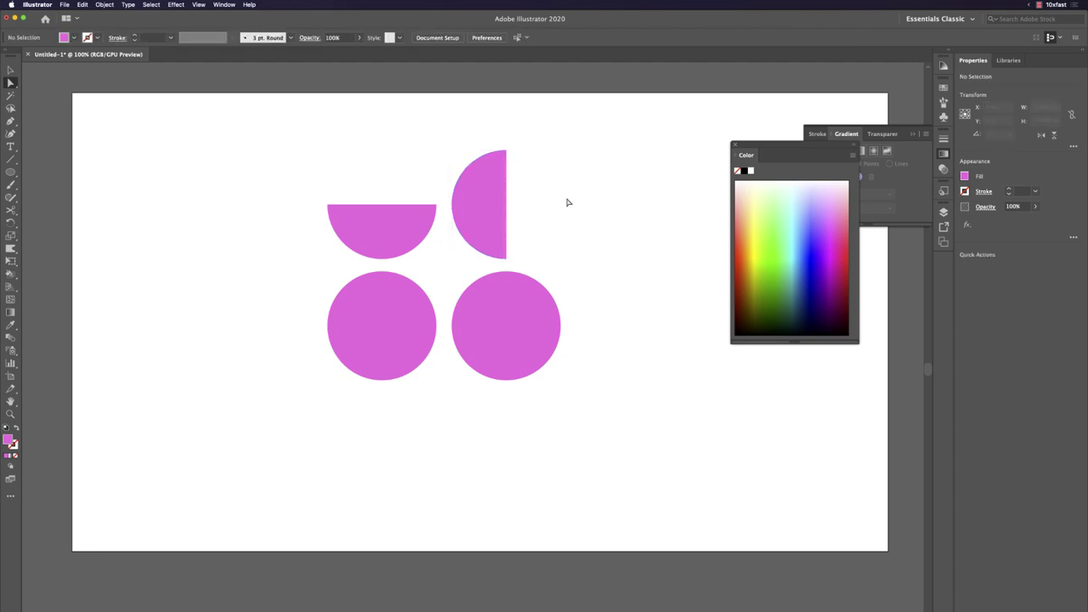
Step: In outline view, join the two open end points of the upper-left half circle to close its path
key(ctrl+y)
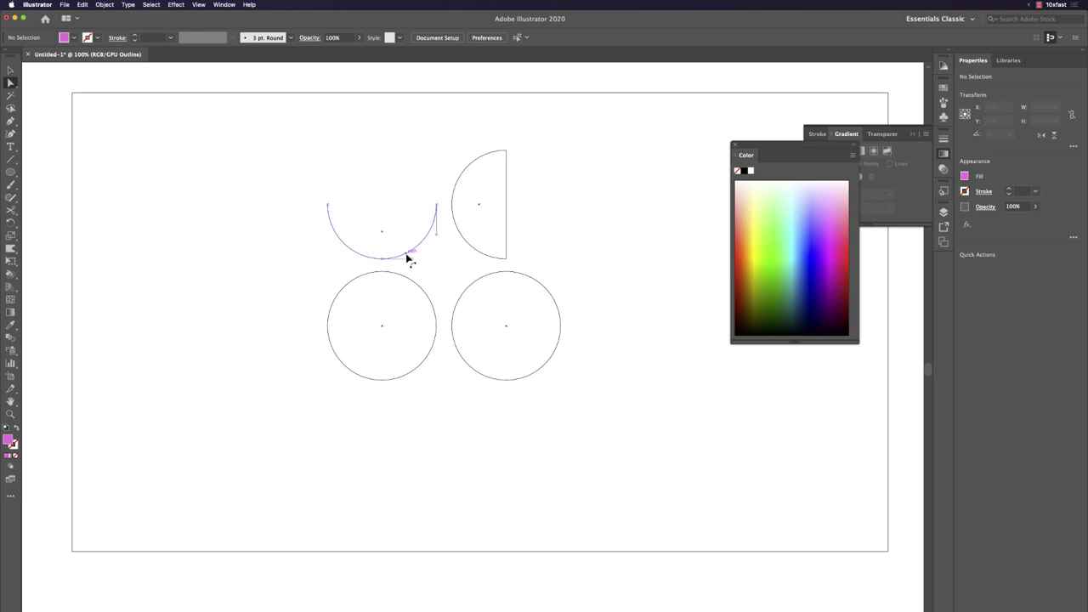
click(408, 258)
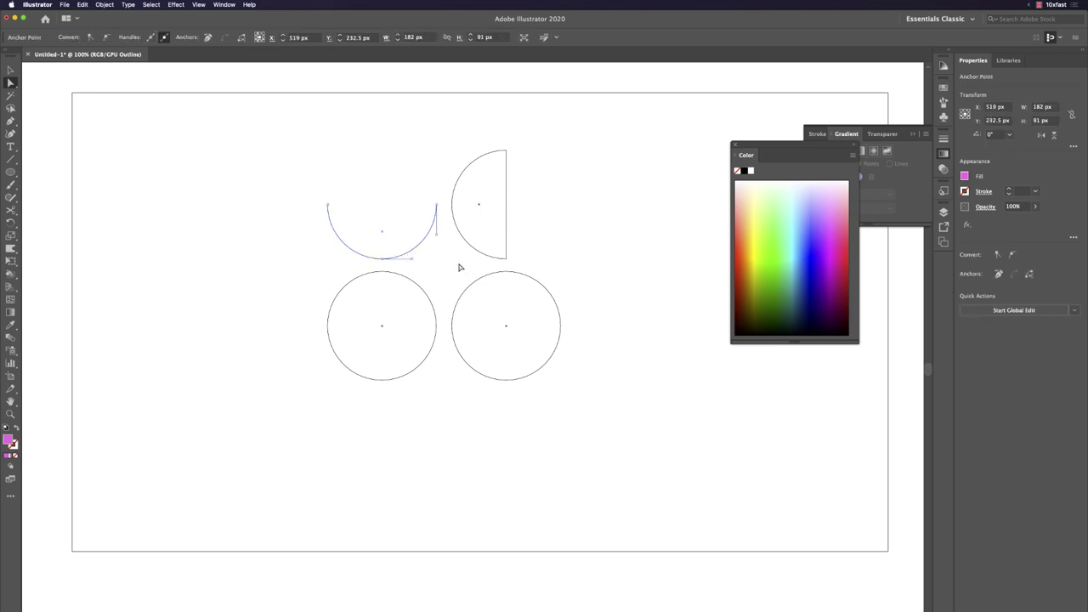
key(super+j)
key(super+j)
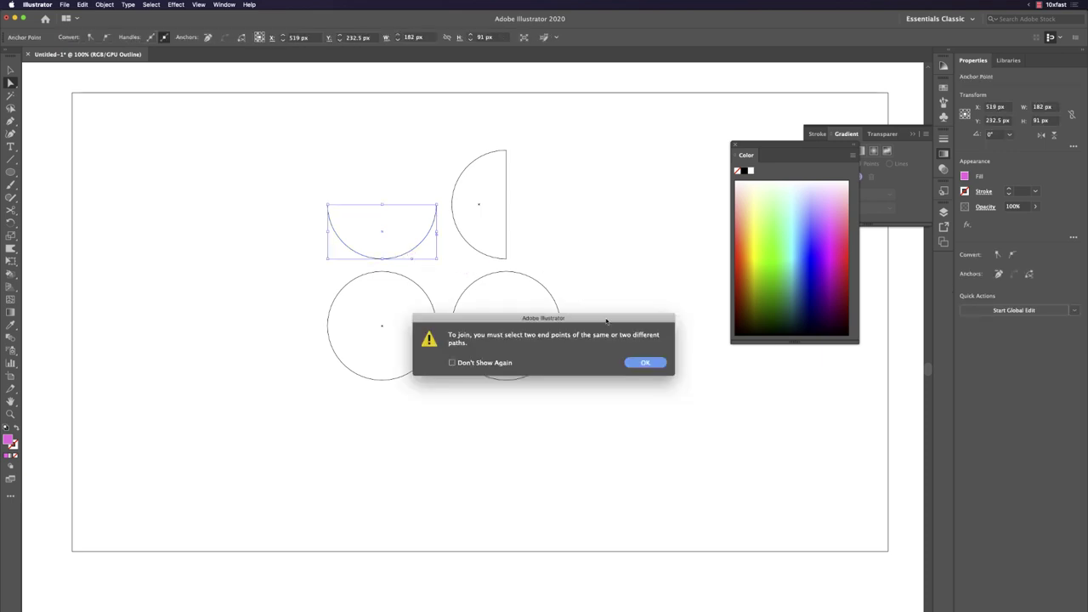
click(641, 365)
drag(309, 195, 444, 218)
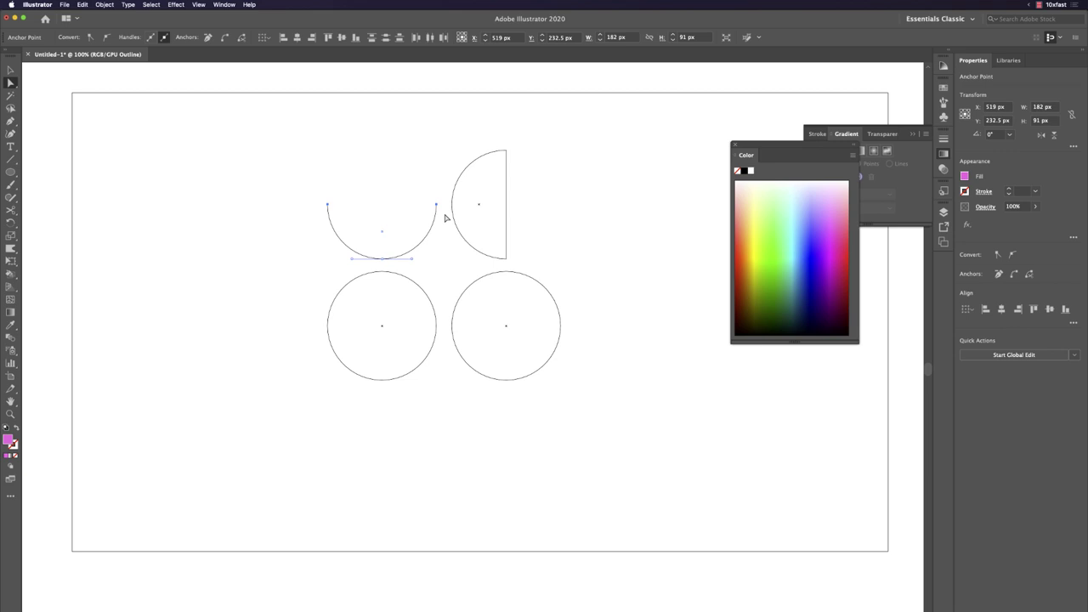
drag(311, 185, 446, 219)
key(super+j)
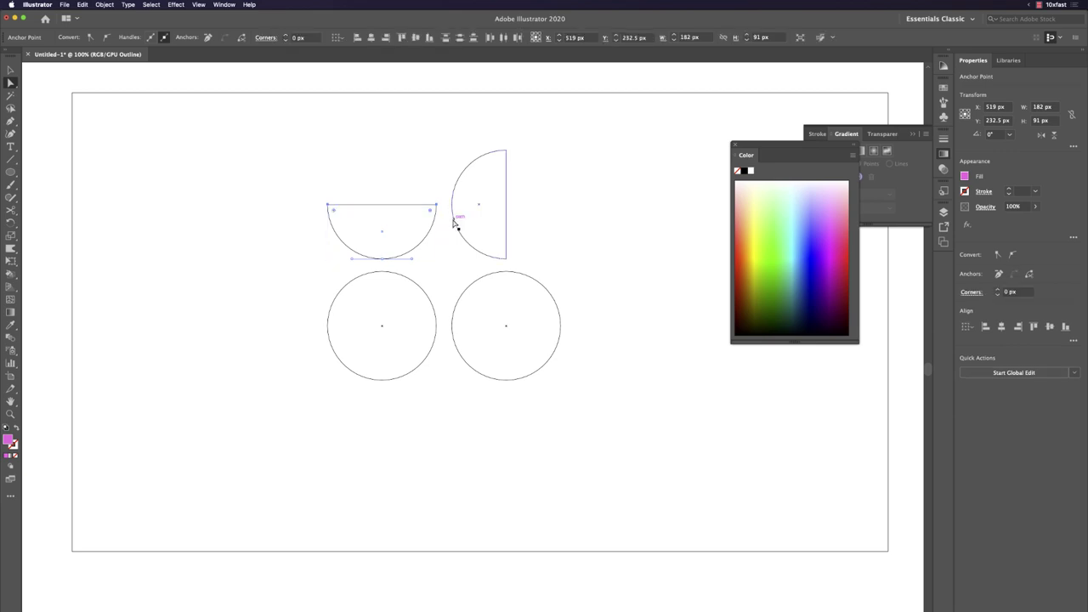
Step: Return to preview and delete the bottom anchor of the lower-right circle and the left anchor of the lower-left circle
drag(532, 389, 497, 374)
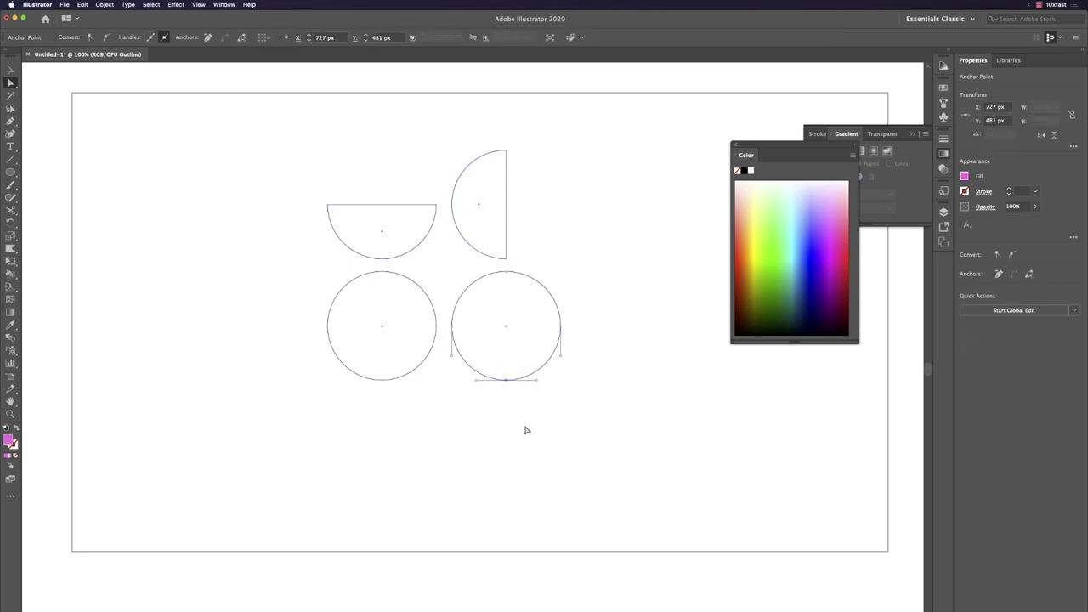
key(super+y)
key(Delete)
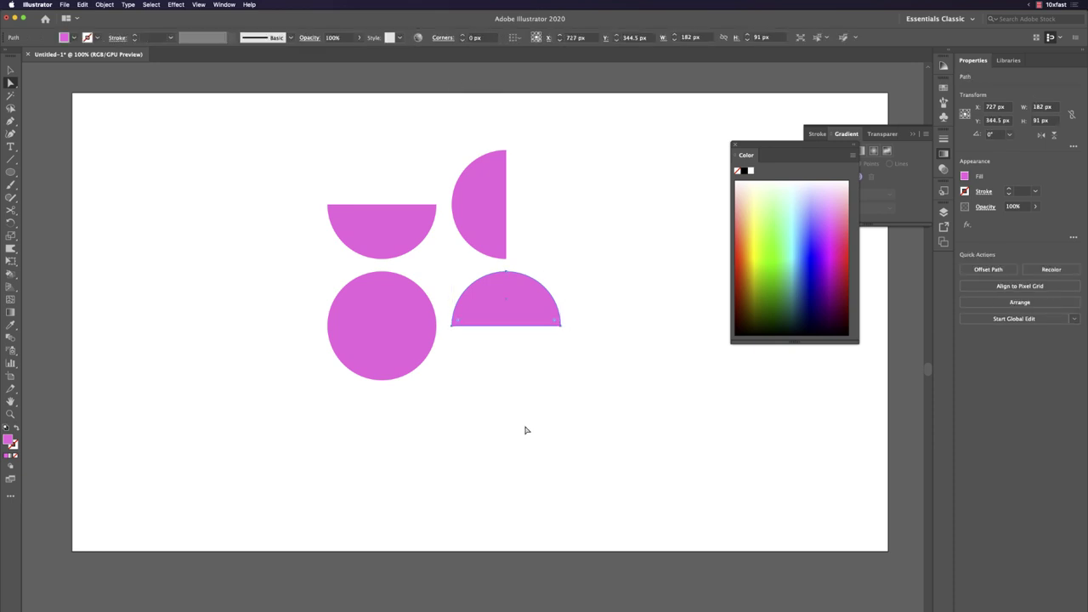
drag(299, 283, 348, 387)
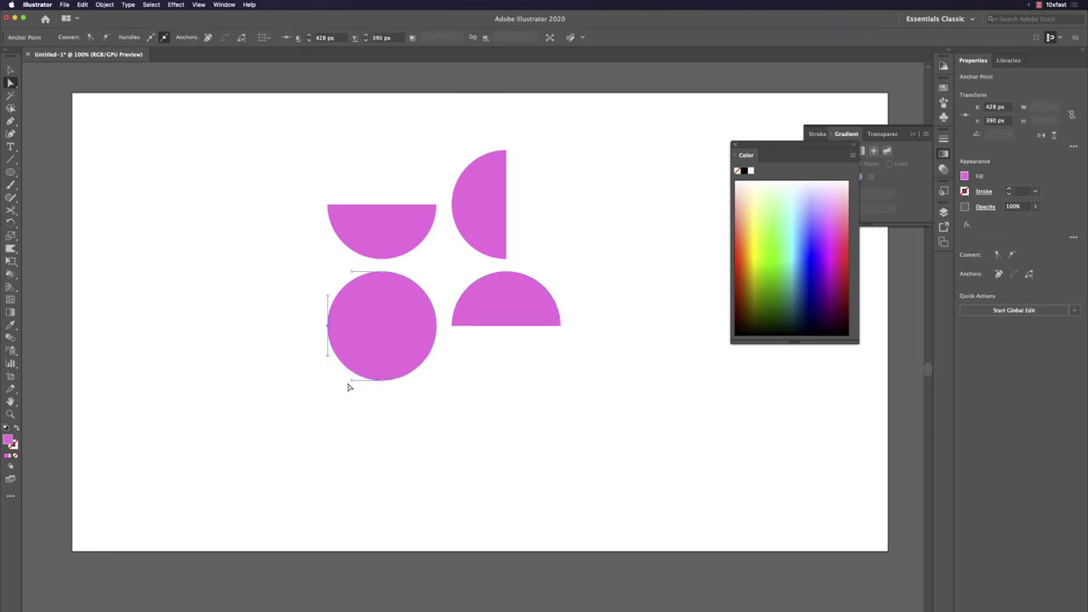
key(Delete)
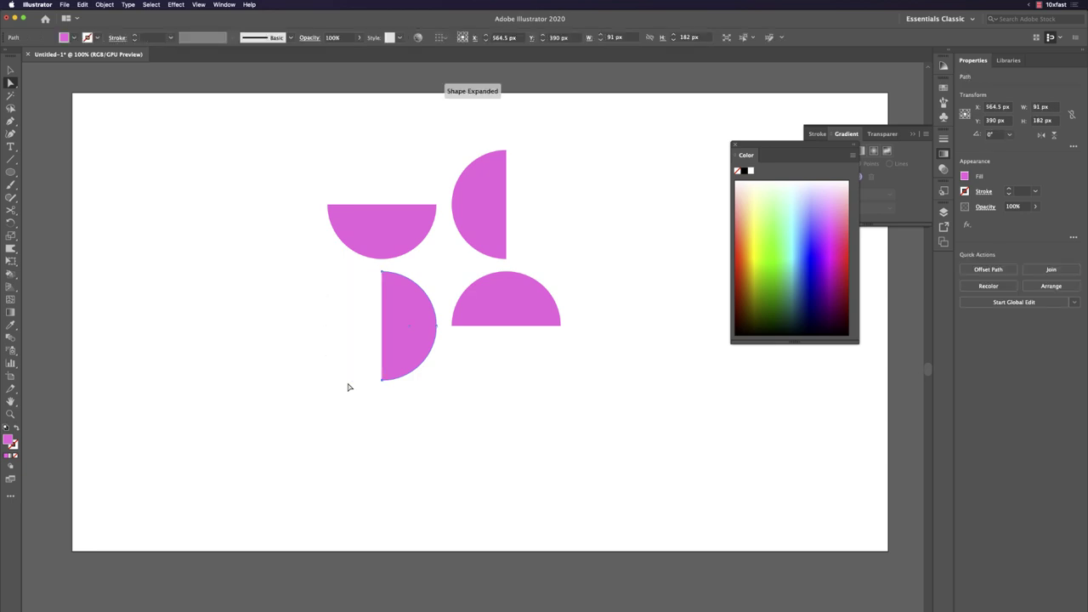
click(348, 387)
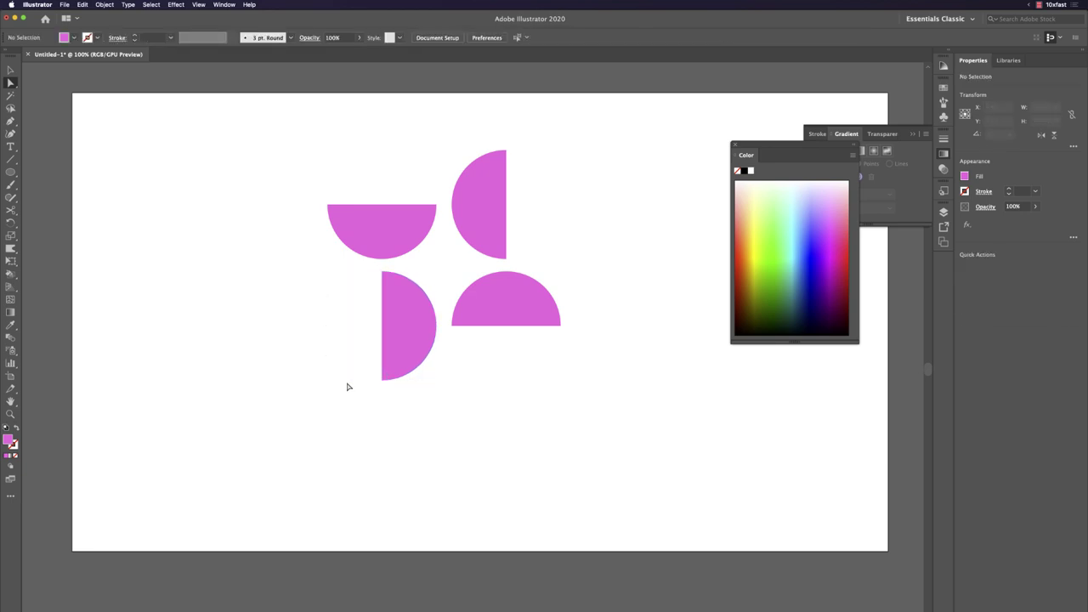
Step: Move all four half circles together toward the artboard's left side, show them in outline view, and deselect them
key(v)
drag(286, 150, 524, 381)
drag(475, 232, 394, 246)
key(ctrl+y)
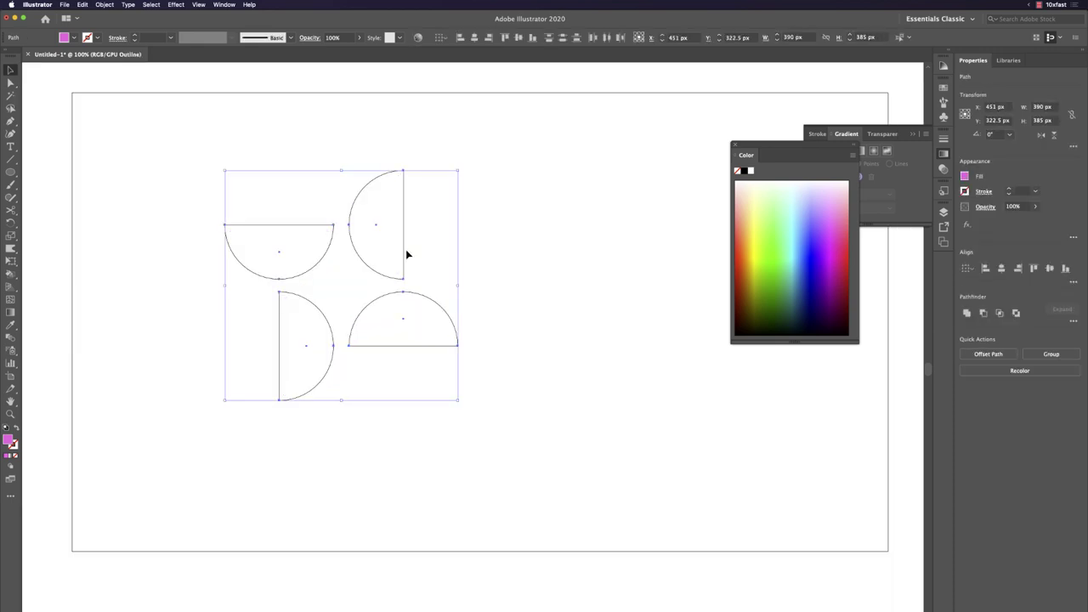
click(505, 240)
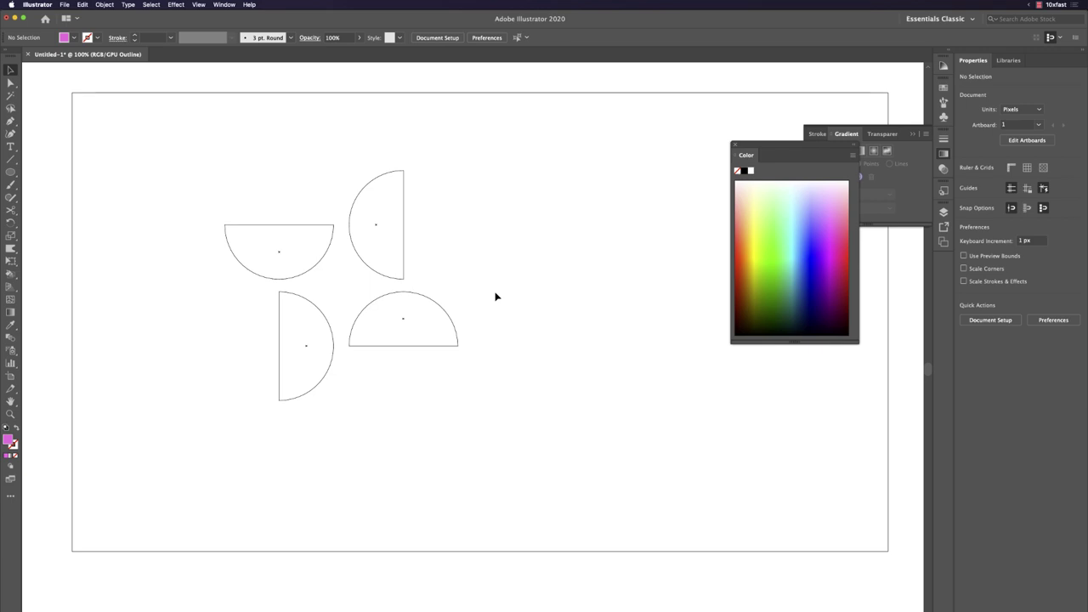
Step: Duplicate the four half circles about 471 px to the right, return to preview mode, and deselect them
drag(500, 399, 244, 211)
scroll(289, 267, right, 3)
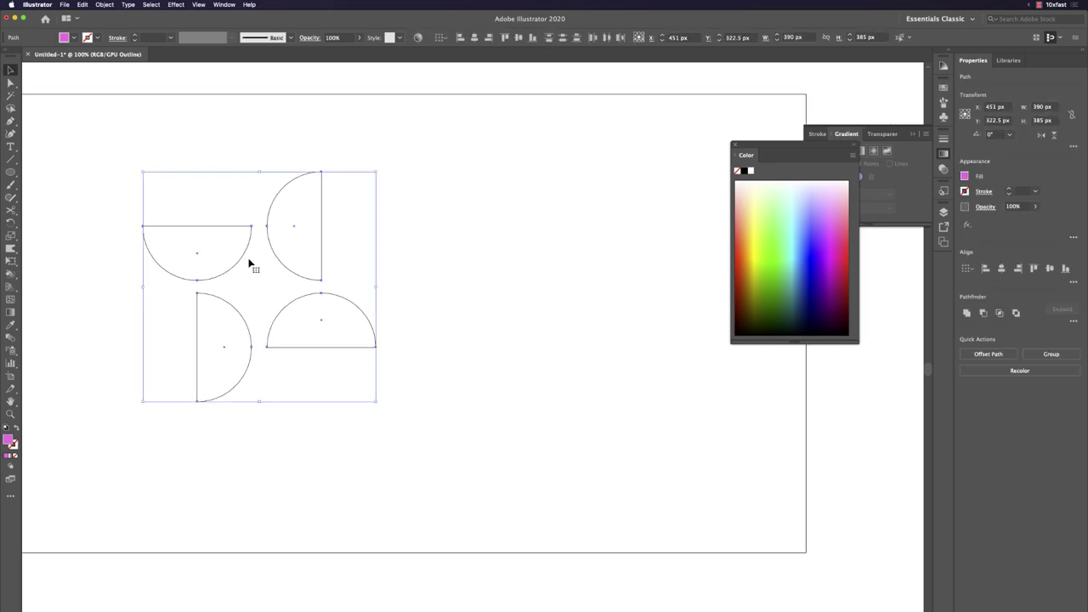
drag(243, 267, 522, 269)
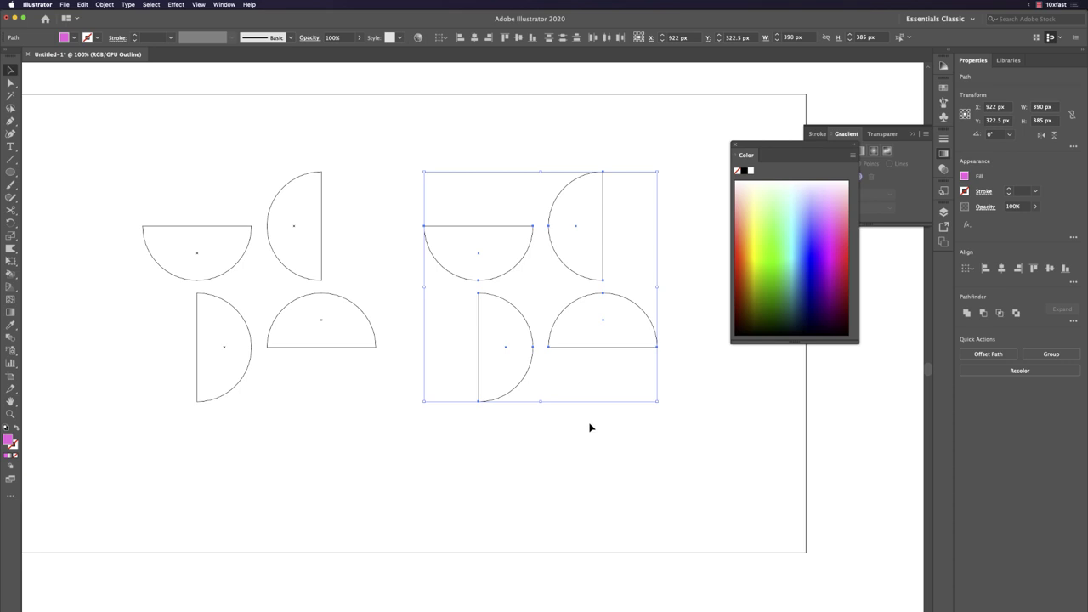
key(super+y)
key(super+t)
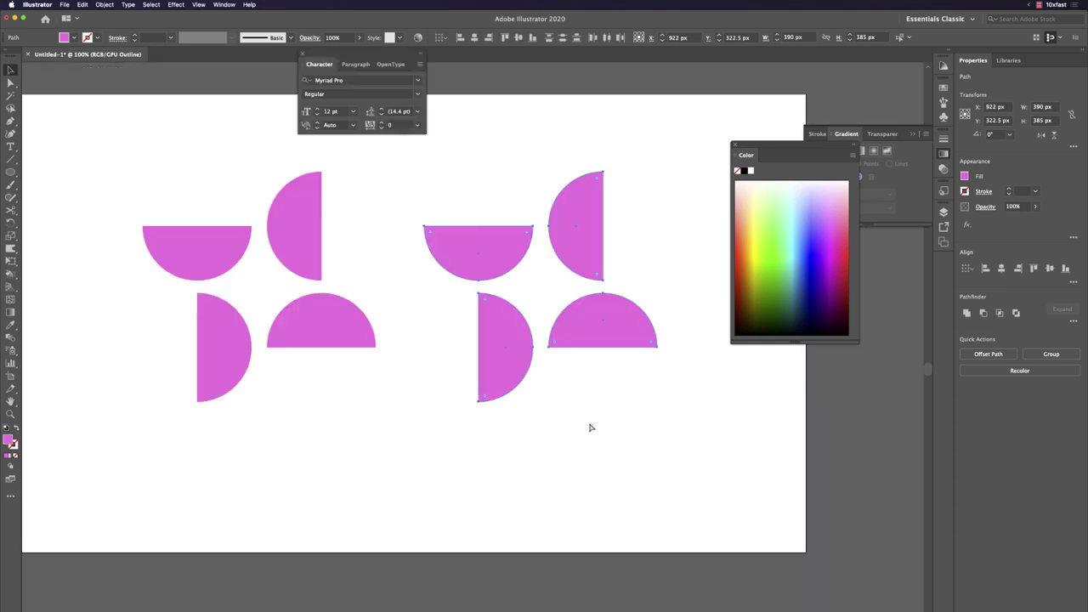
click(303, 53)
click(466, 117)
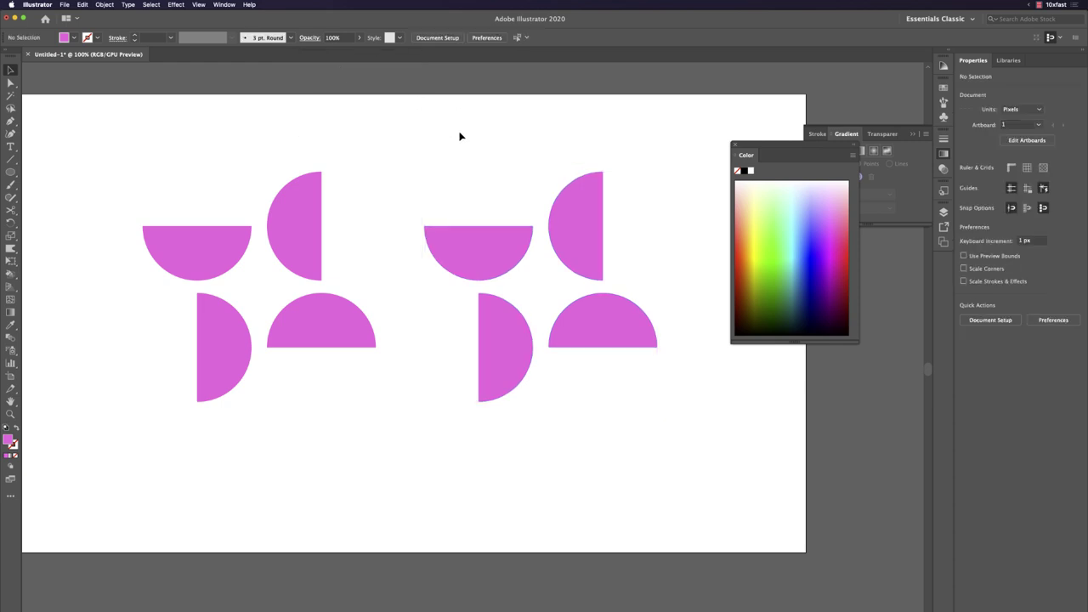
Step: Start Transform Each on the four duplicated half circles and set its rotation angle to 0°
drag(461, 135, 646, 388)
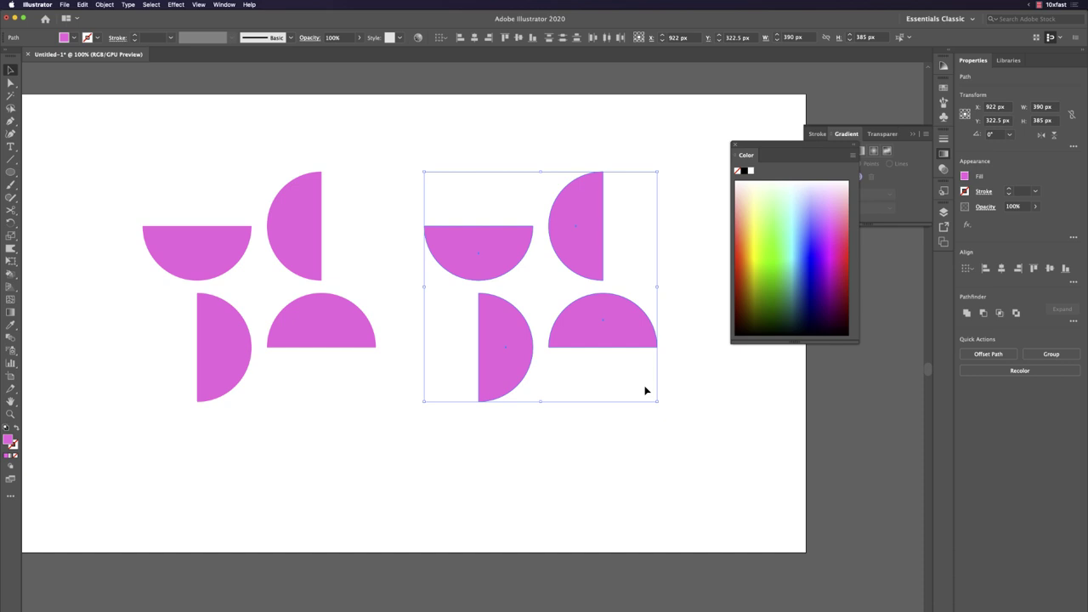
key(super+alt+shift+d)
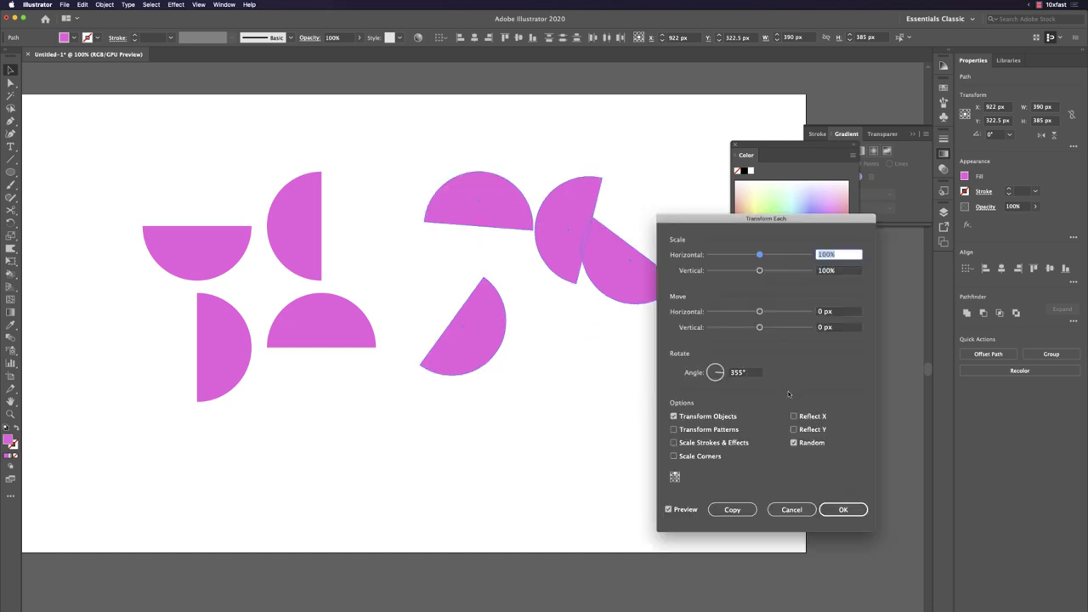
click(750, 375)
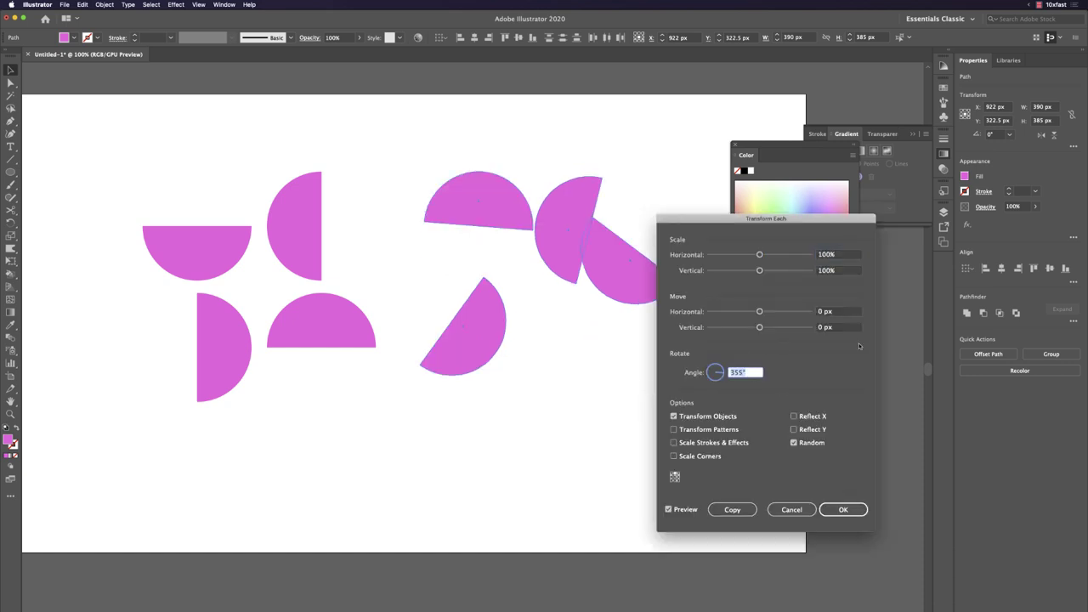
text(0)
key(Tab)
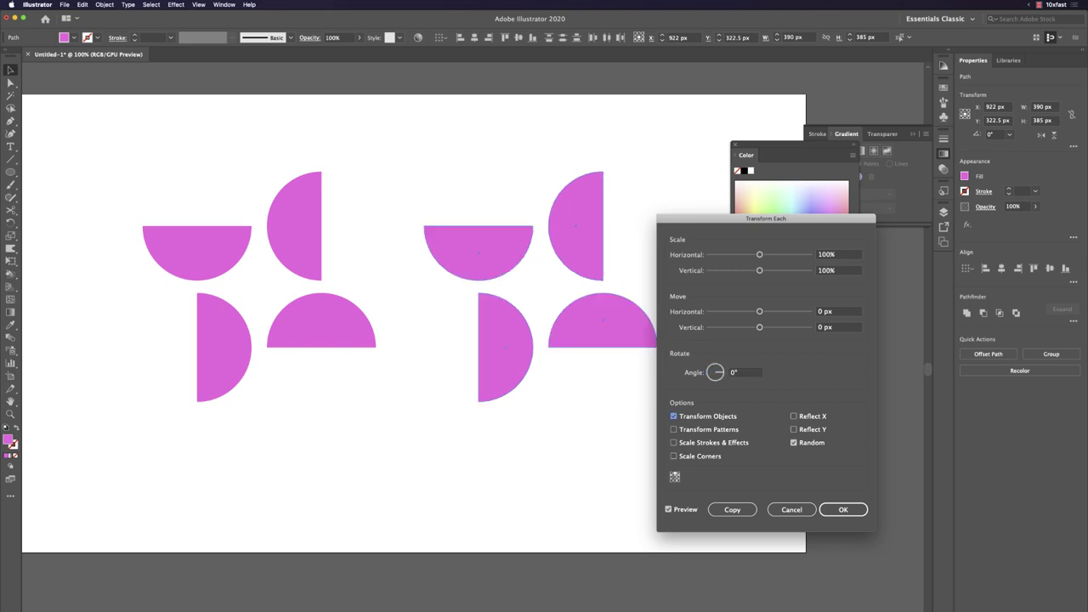
Step: Disable the Random option and try the reflections in both axes, leaving only Reflect X enabled for the duplicated half circles
click(812, 445)
click(816, 431)
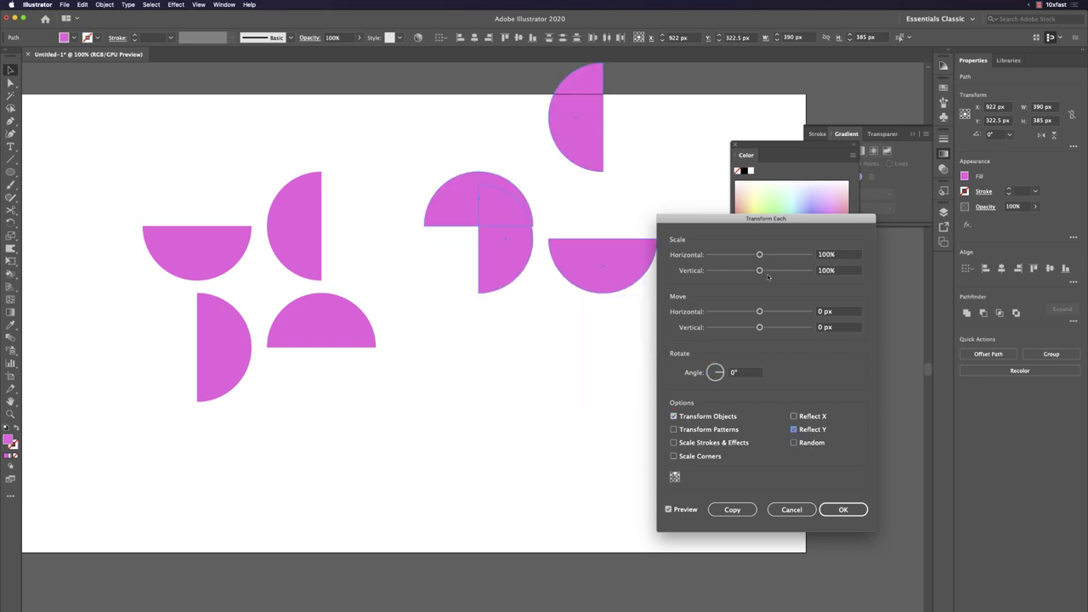
drag(739, 221, 790, 204)
click(862, 399)
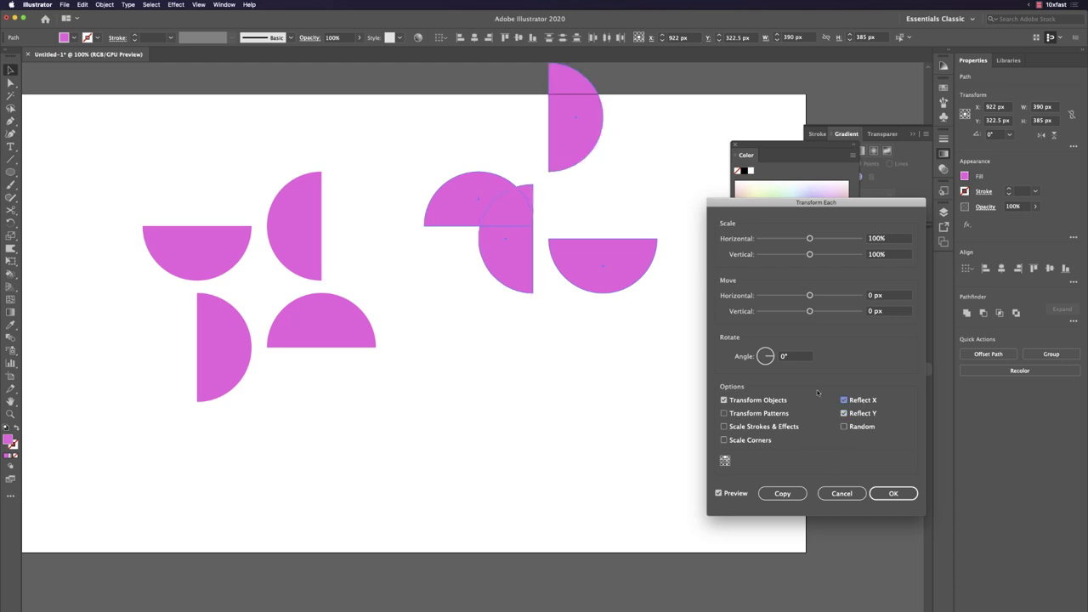
click(860, 414)
click(858, 400)
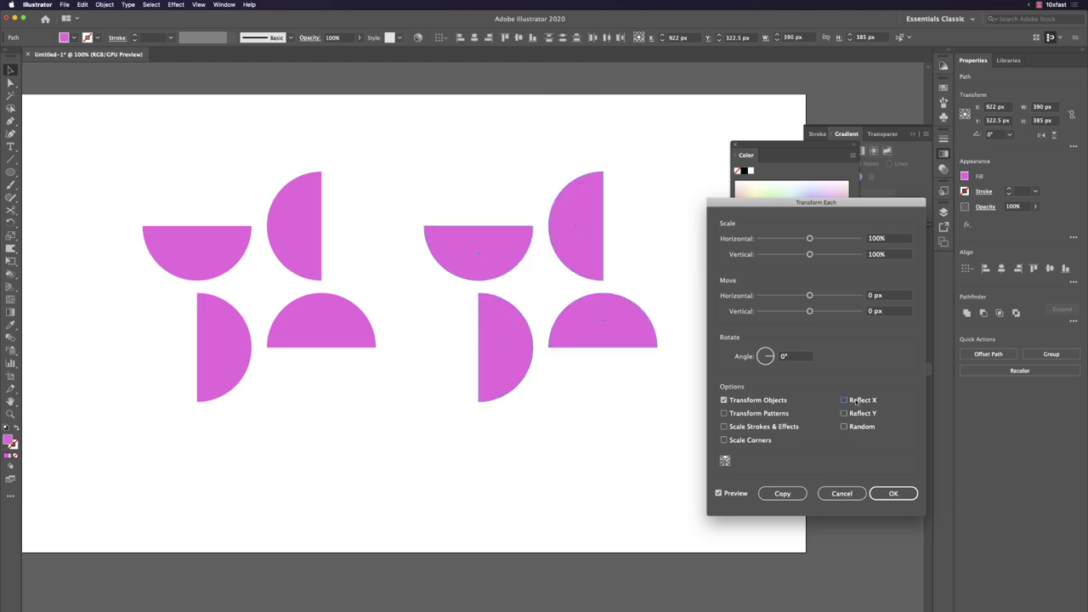
click(859, 399)
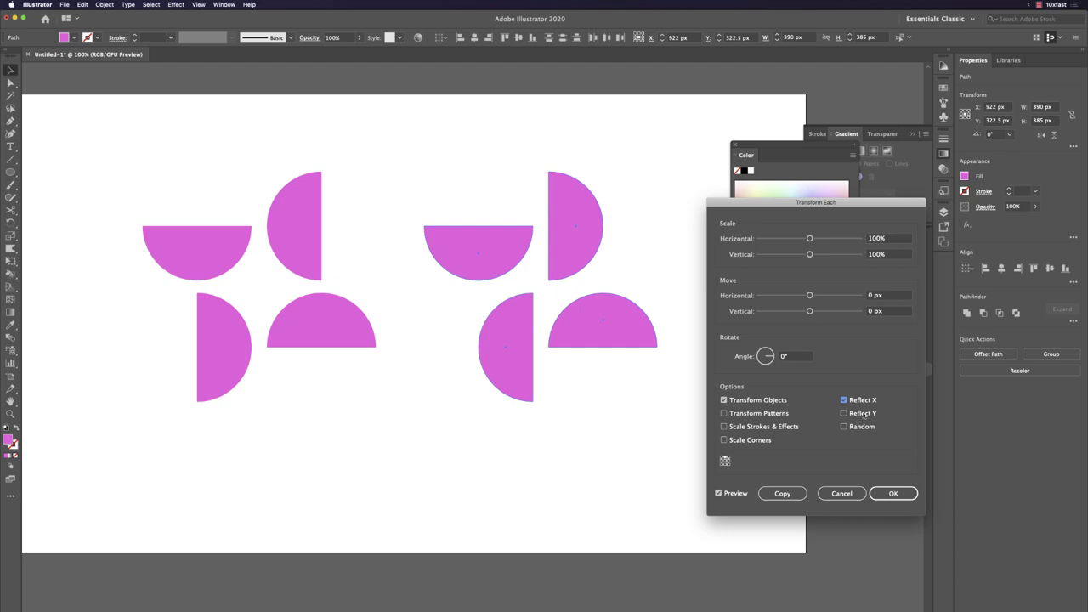
Step: Enable Random alongside Reflect X, step the rotation angle down to -350°, apply it to the four duplicated half circles, and deselect them
click(844, 426)
click(800, 358)
key(shift+Down)
key(shift+Down)
key(shift+Down)
key(shift+Down)
key(shift+Down)
key(shift+Down)
key(shift+Down)
key(shift+Down)
key(shift+Down)
key(shift+Down)
key(shift+Down)
key(shift+Down)
key(shift+Down)
key(shift+Down)
key(shift+Down)
key(shift+Down)
key(shift+Down)
key(shift+Down)
key(shift+Down)
key(shift+Down)
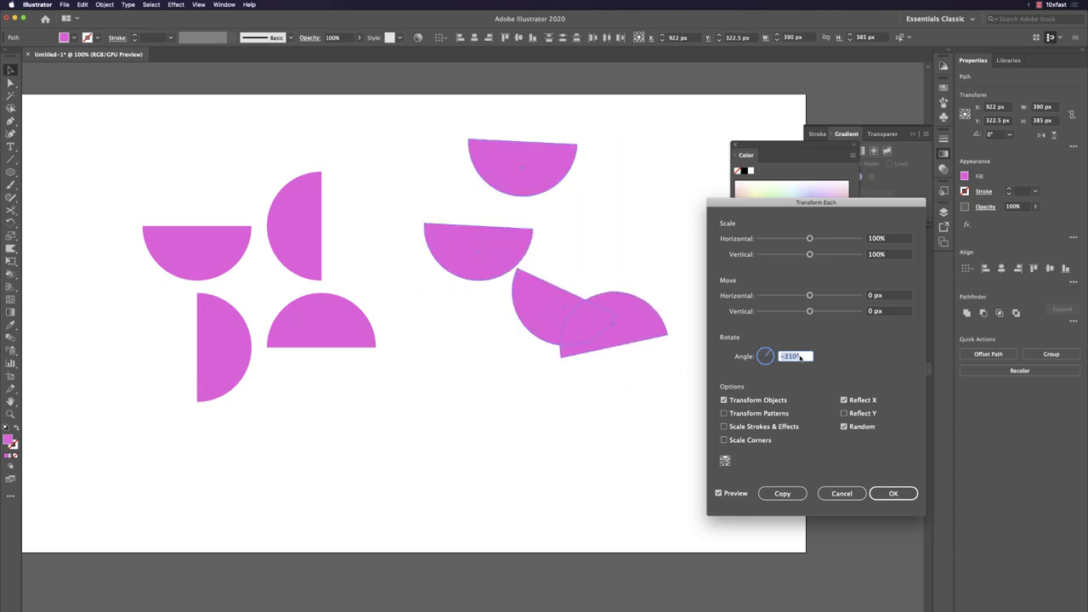
key(shift+Down)
key(shift+Down)
key(shift+Down)
key(shift+Down)
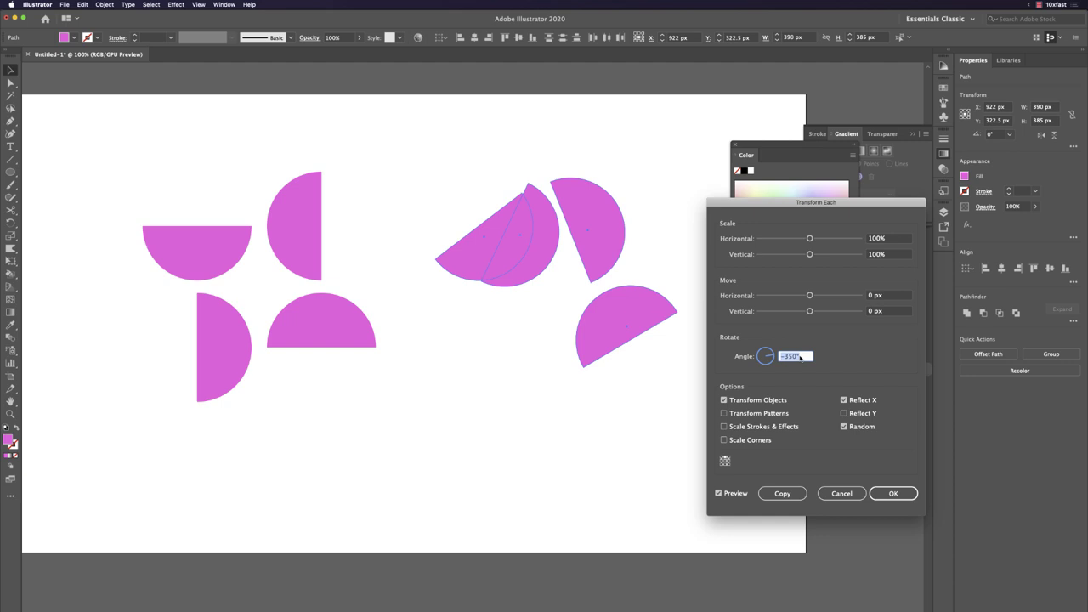
click(894, 493)
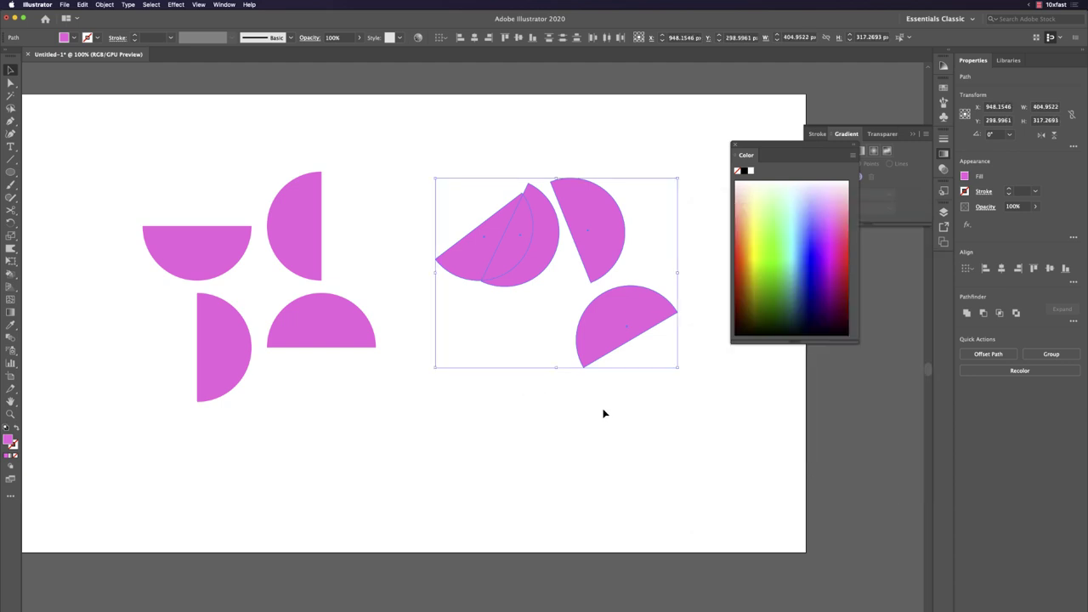
click(604, 425)
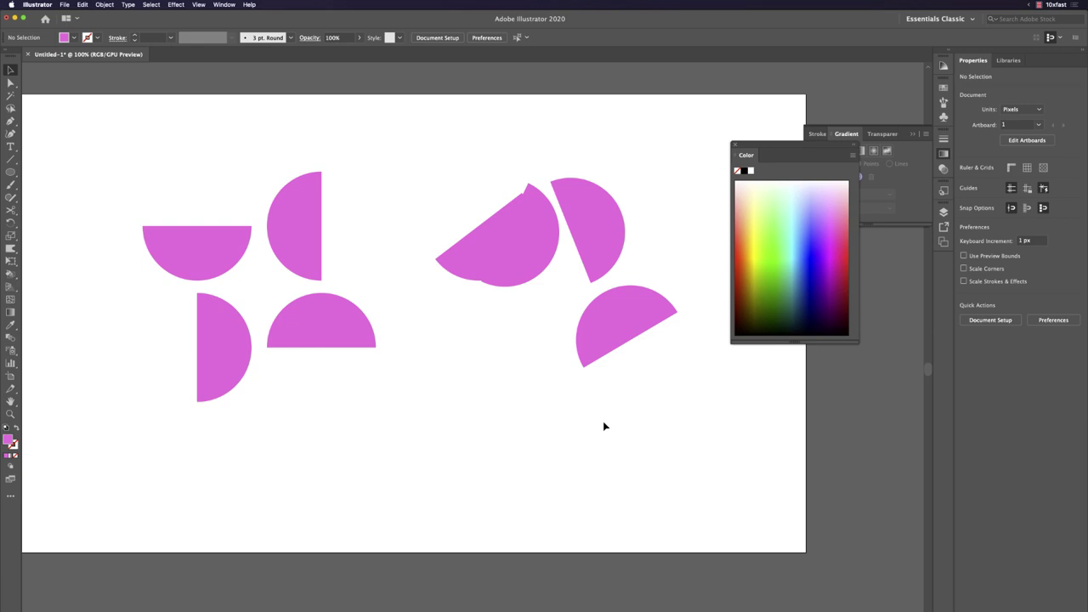
Step: Apply Transform Each to all eight half circles with Reflect X and Random enabled, gradually raising the rotation angle to -316°
drag(655, 446, 125, 194)
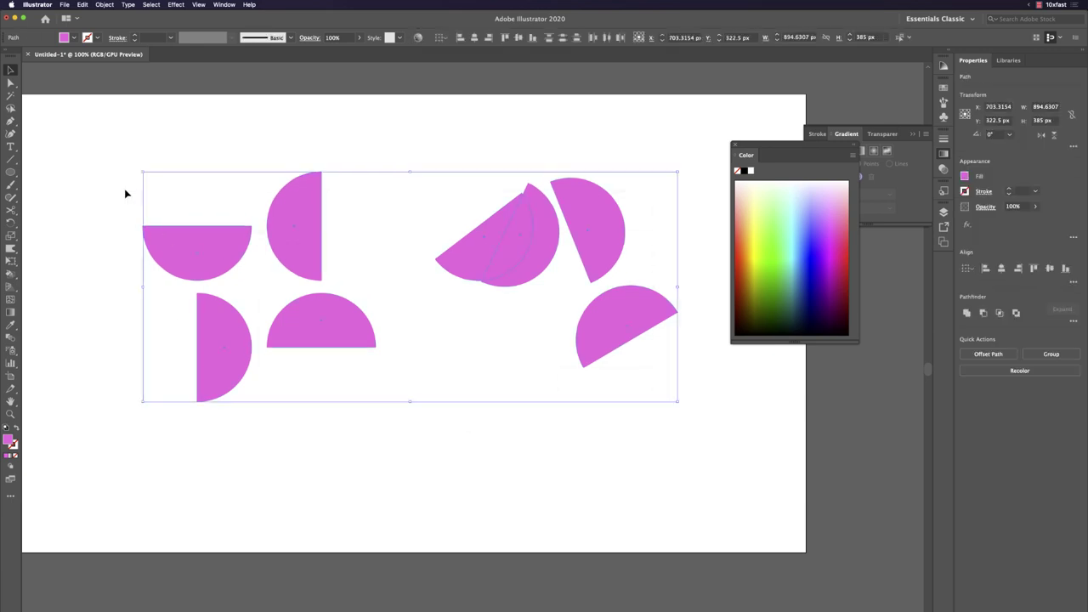
key(super+alt+shift+d)
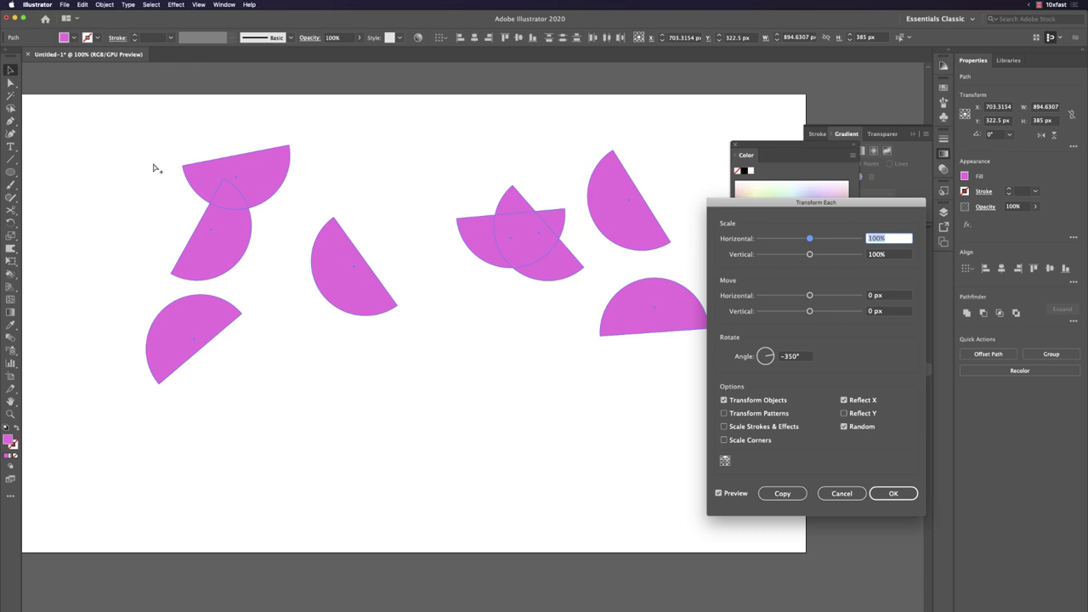
click(791, 357)
key(Up)
key(Up)
key(Up)
key(Up)
key(Up)
key(Up)
key(Up)
key(Up)
key(Up)
key(Up)
key(Up)
key(Up)
key(Up)
key(Up)
key(Up)
key(Up)
key(Up)
key(Up)
key(Up)
key(Up)
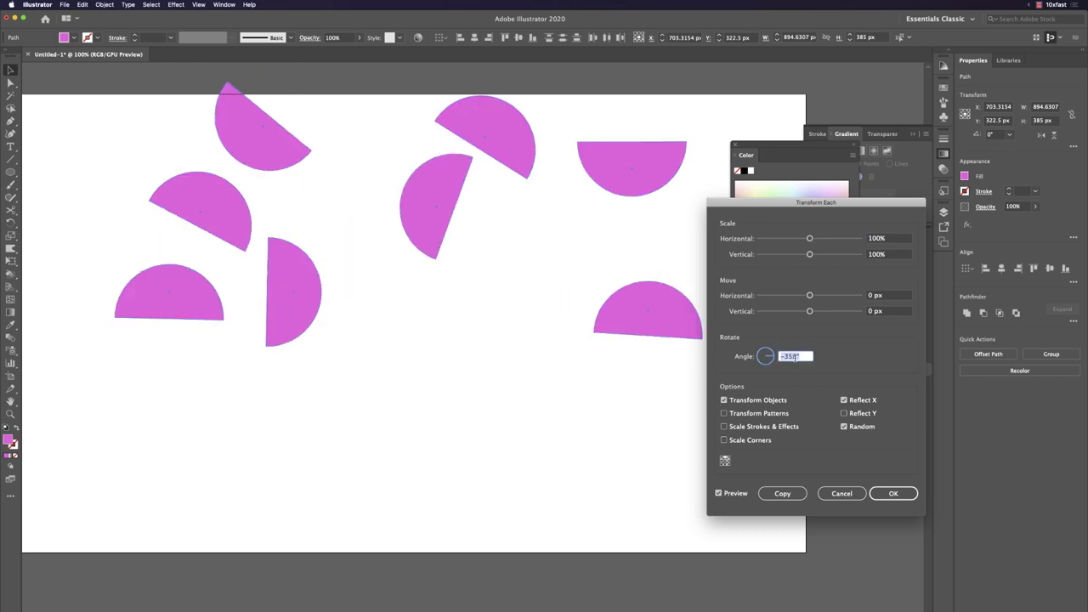
key(Up)
key(Up)
key(Up)
key(Up)
key(Up)
key(Up)
key(Up)
key(Up)
key(Up)
key(Up)
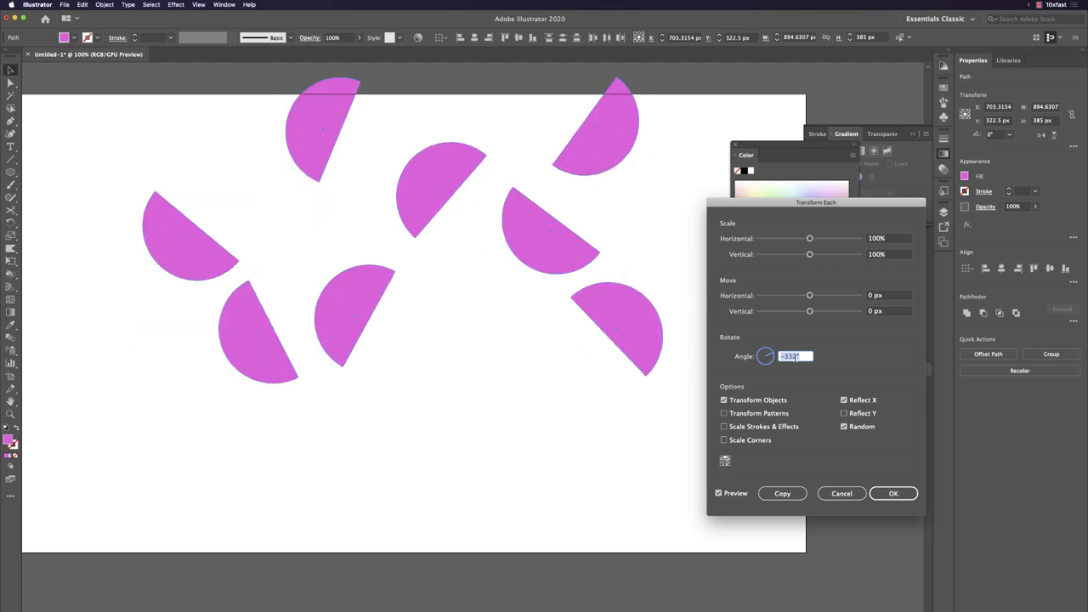
key(Up)
key(Up)
key(Up)
key(Up)
key(Up)
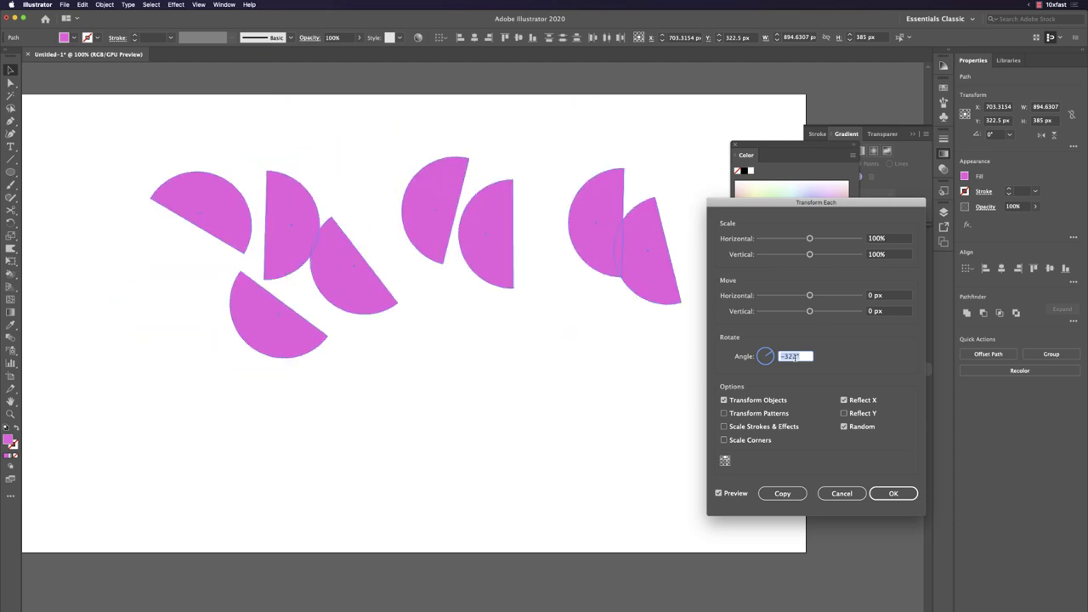
key(Up)
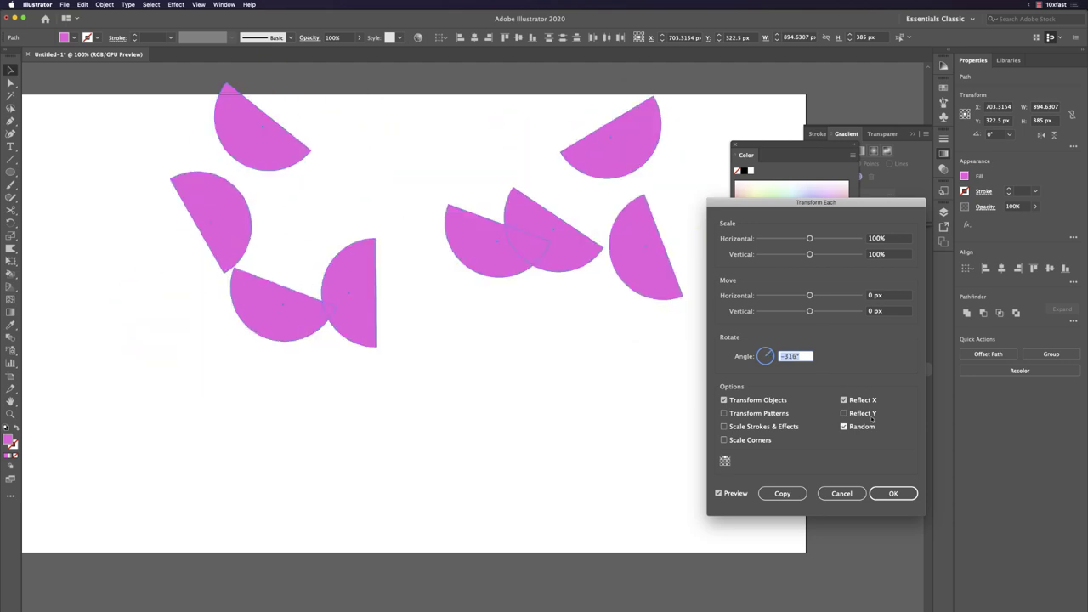
click(892, 493)
Step: Delete all eight half circles and draw a 528 px circle from its centre near the middle of the artboard
key(Delete)
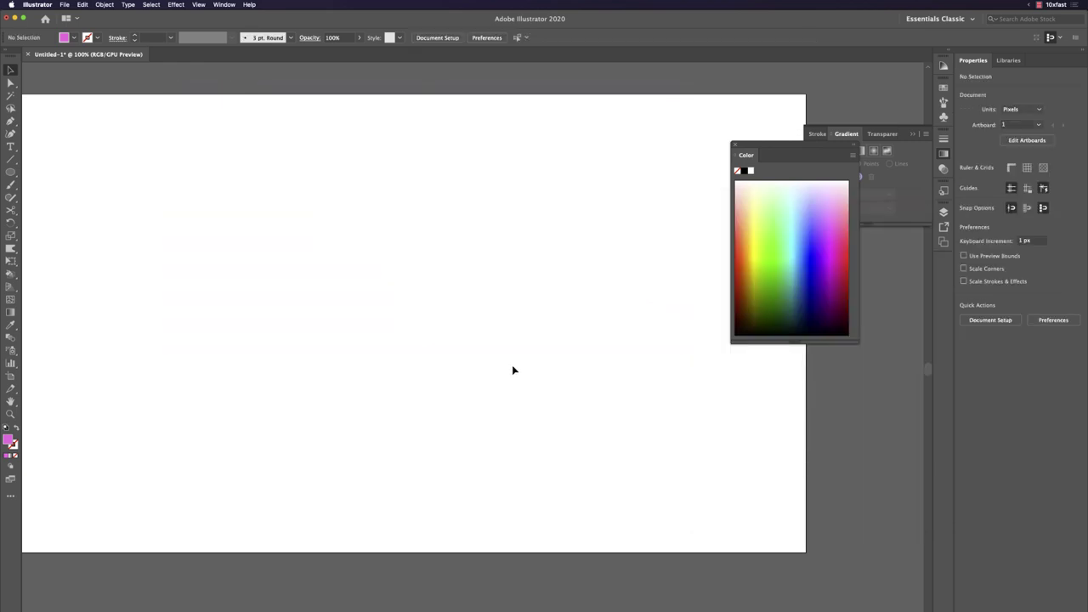
key(l)
drag(417, 284, 579, 421)
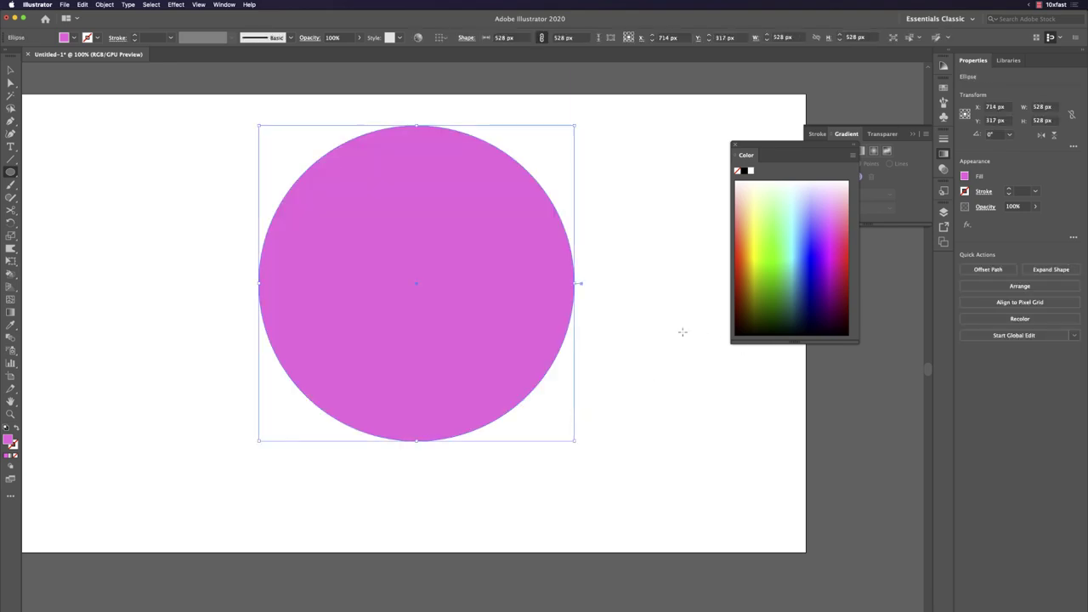
click(1039, 5)
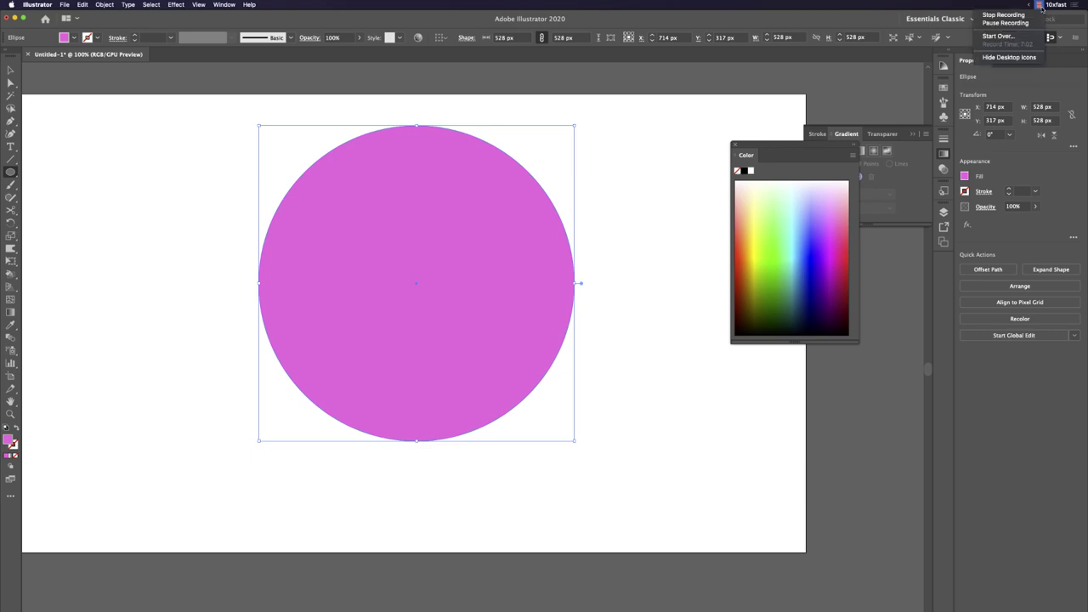